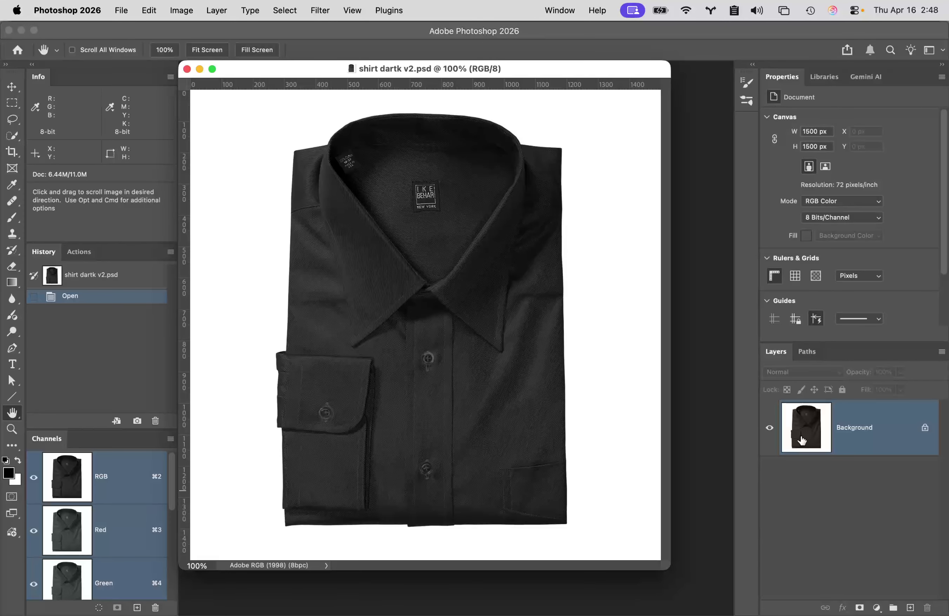
# Step: Invert the colors of the dark shirt image and invert them back to the original
pyautogui.press('super+i')
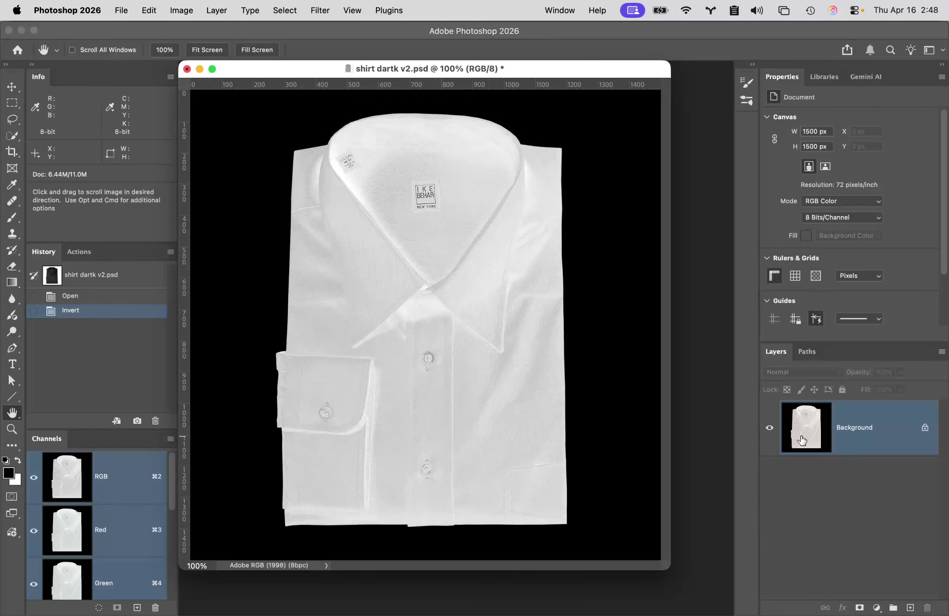
pyautogui.press('super+i')
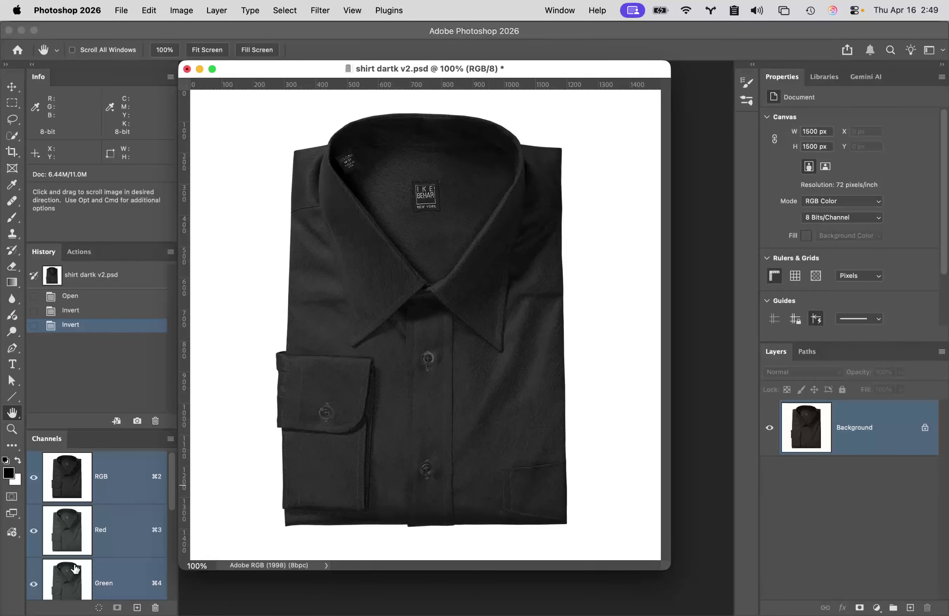
# Step: Switch to Finder and open the Class 1 files folder within the 3 Retouching and Compositing Class folder
pyautogui.moveTo(43, 587)
pyautogui.click(25, 599)
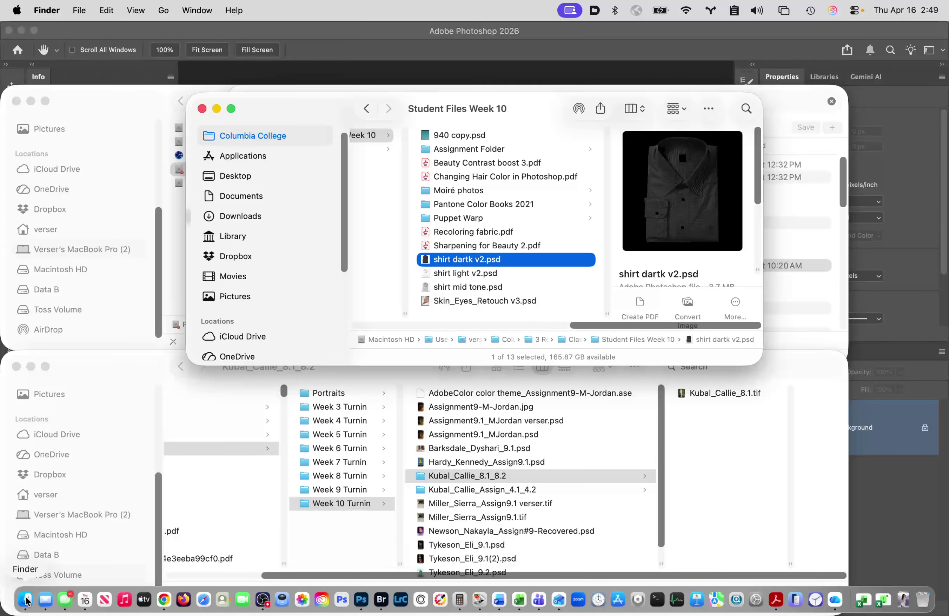
pyautogui.hscroll(-2, 351, 437)
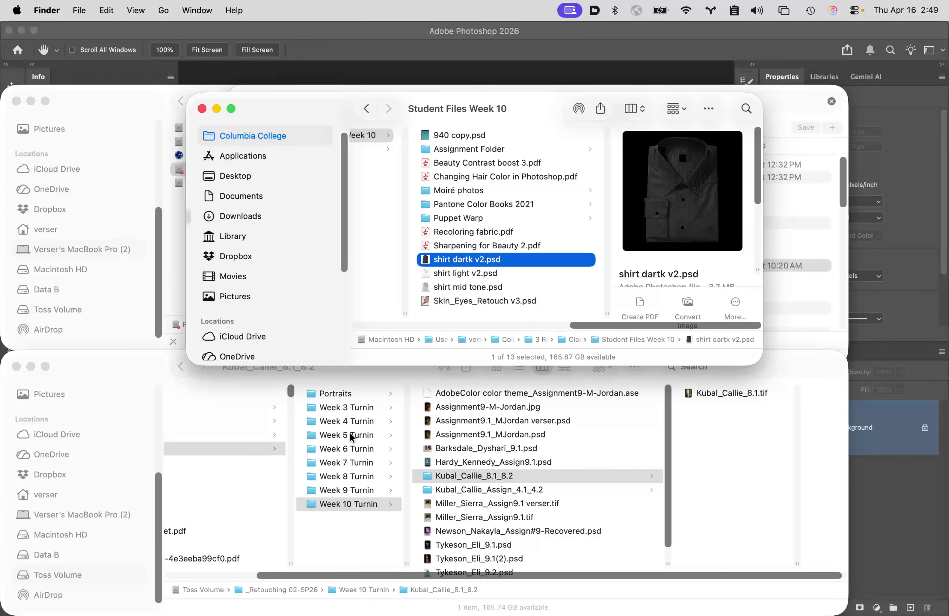
pyautogui.hscroll(-5, 352, 437)
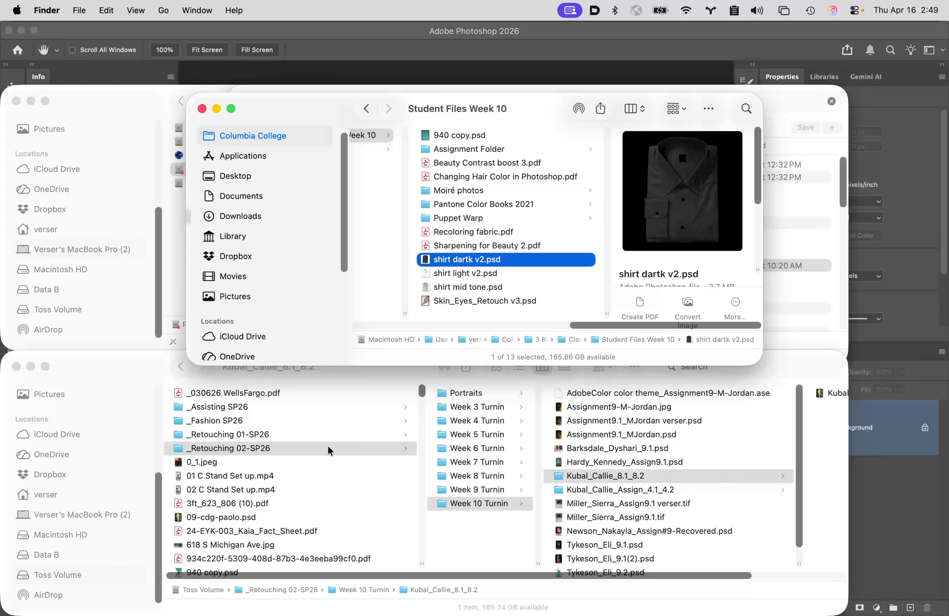
pyautogui.scroll(1, 323, 160)
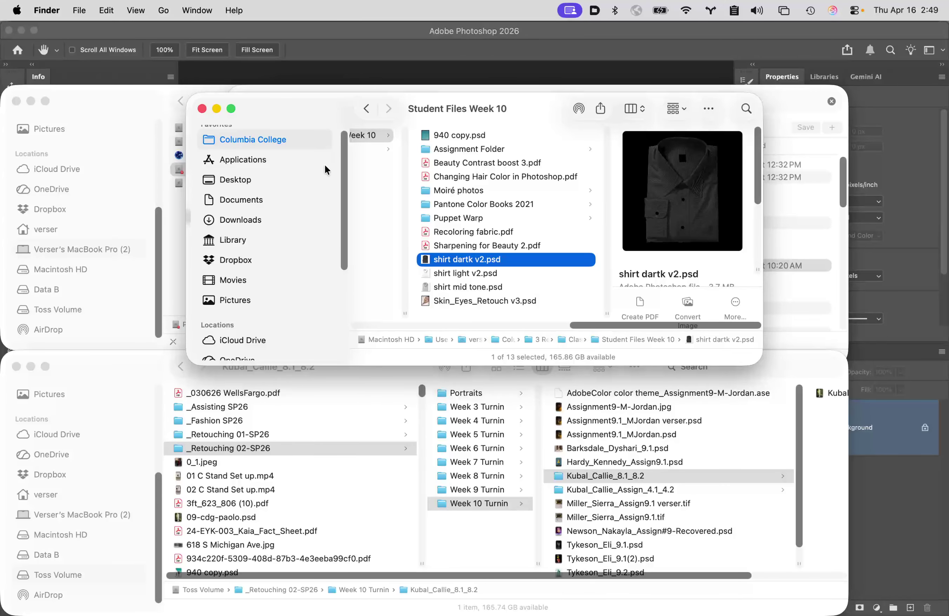
pyautogui.hscroll(-10, 363, 163)
pyautogui.scroll(6, 472, 139)
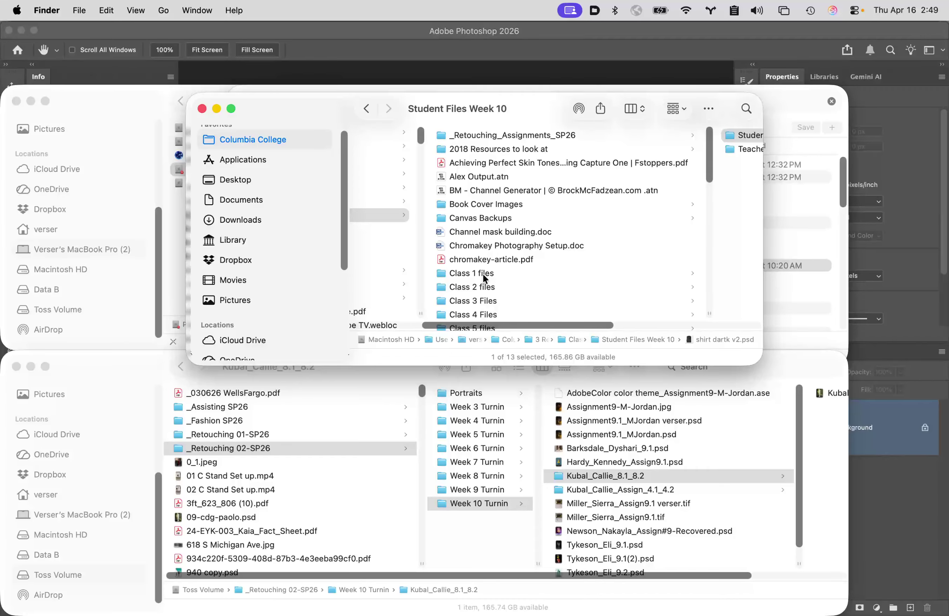
pyautogui.click(482, 274)
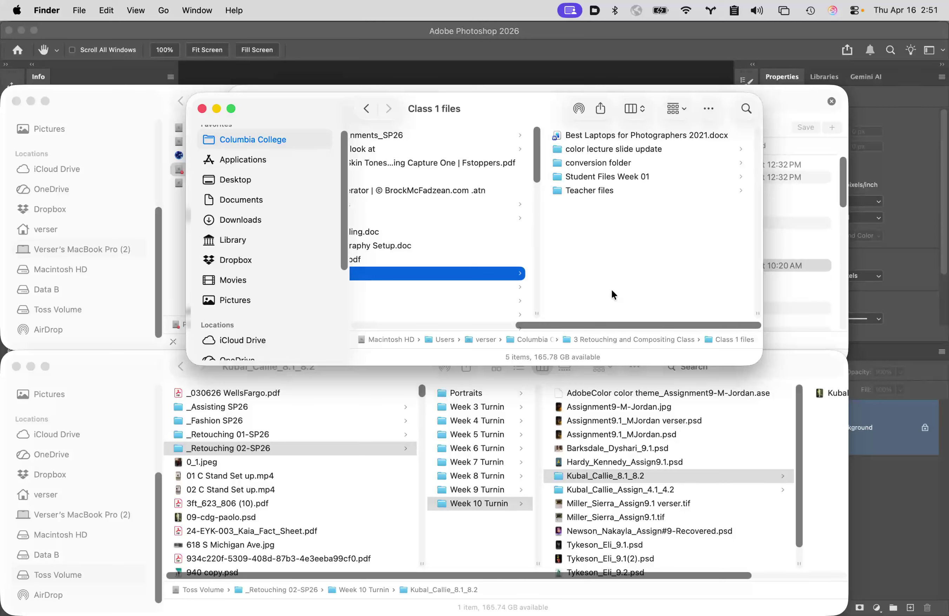
# Step: Open the Pantone Color Books folder inside Software Installers in Student Files Week 01
pyautogui.hscroll(-5, 563, 239)
pyautogui.hscroll(4, 563, 240)
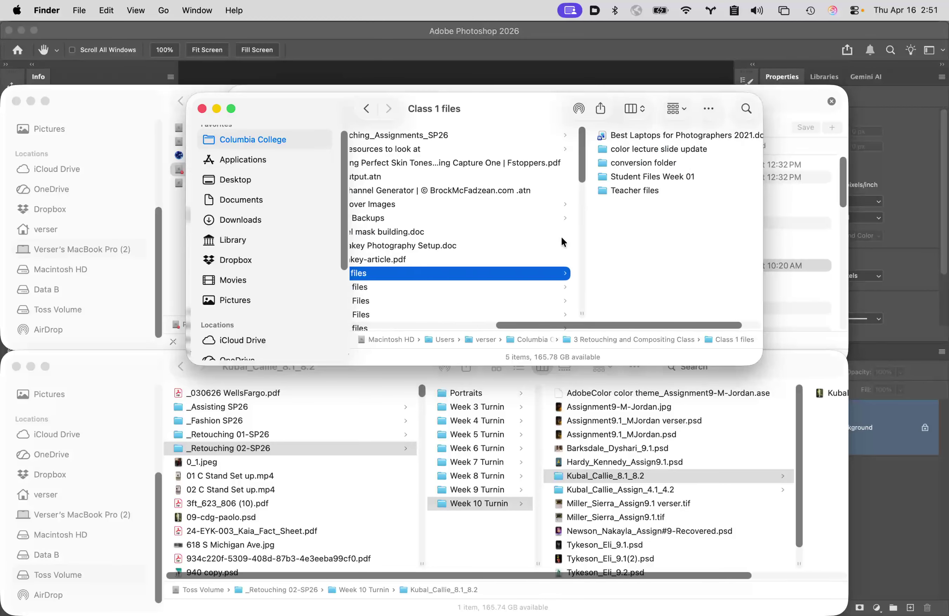
pyautogui.hscroll(1, 561, 238)
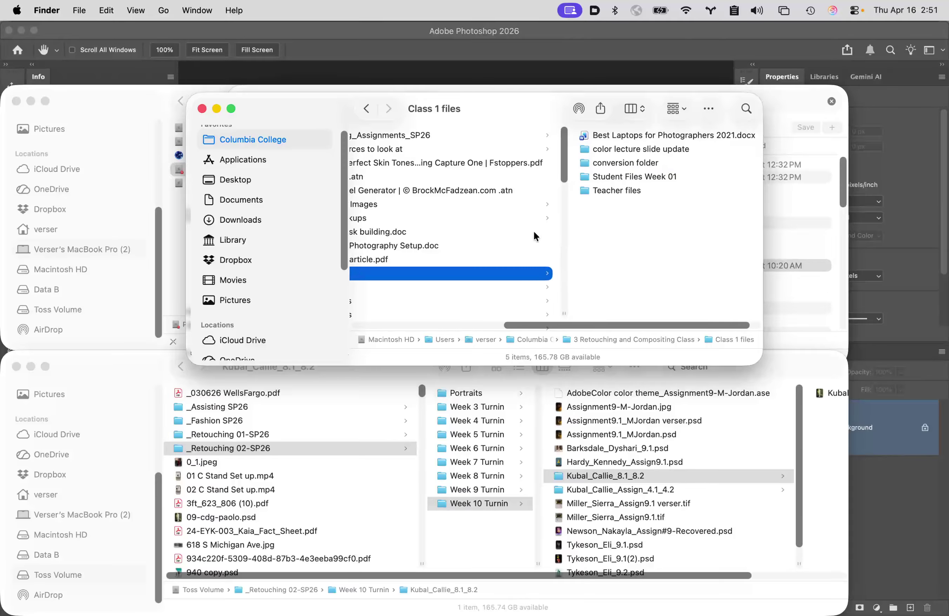
pyautogui.click(649, 176)
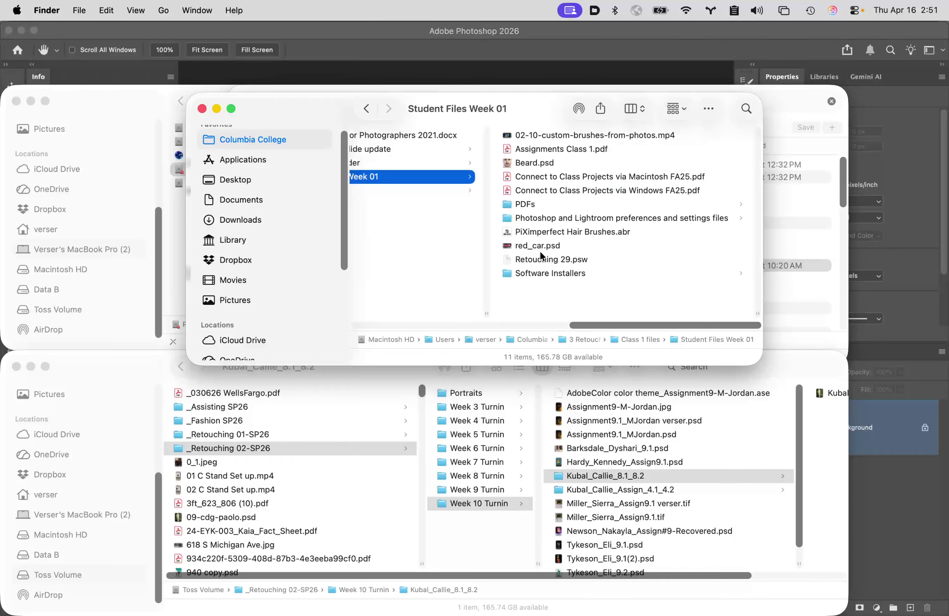
pyautogui.click(545, 273)
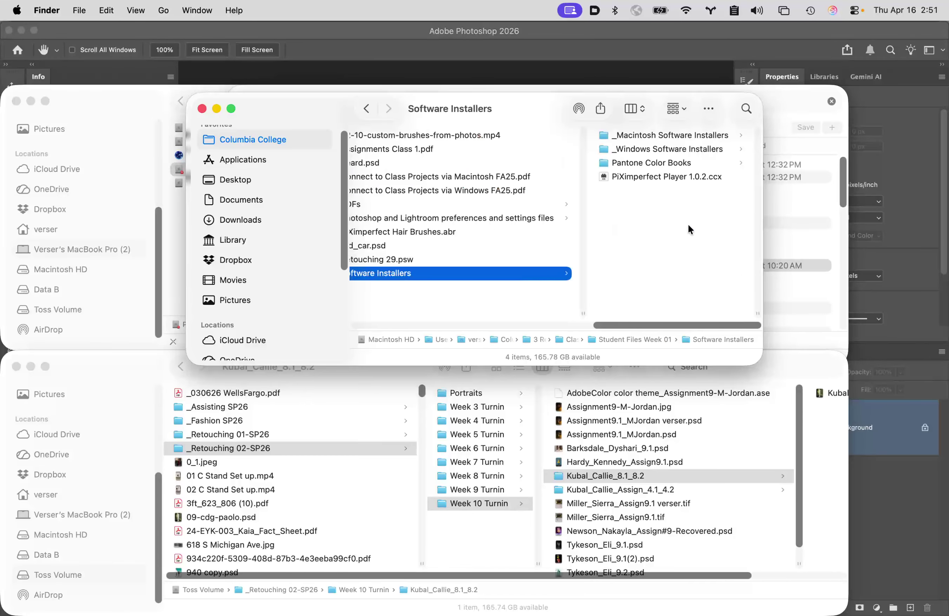
pyautogui.click(621, 165)
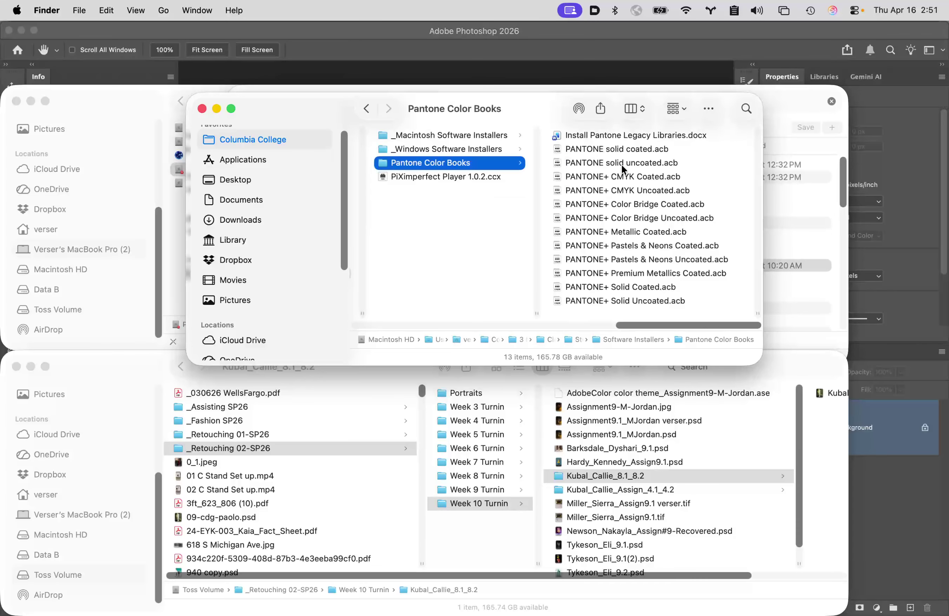
# Step: Preview Install Pantone Legacy Libraries.docx, read through the installation steps and notes, and close the preview
pyautogui.click(557, 137)
pyautogui.press('space')
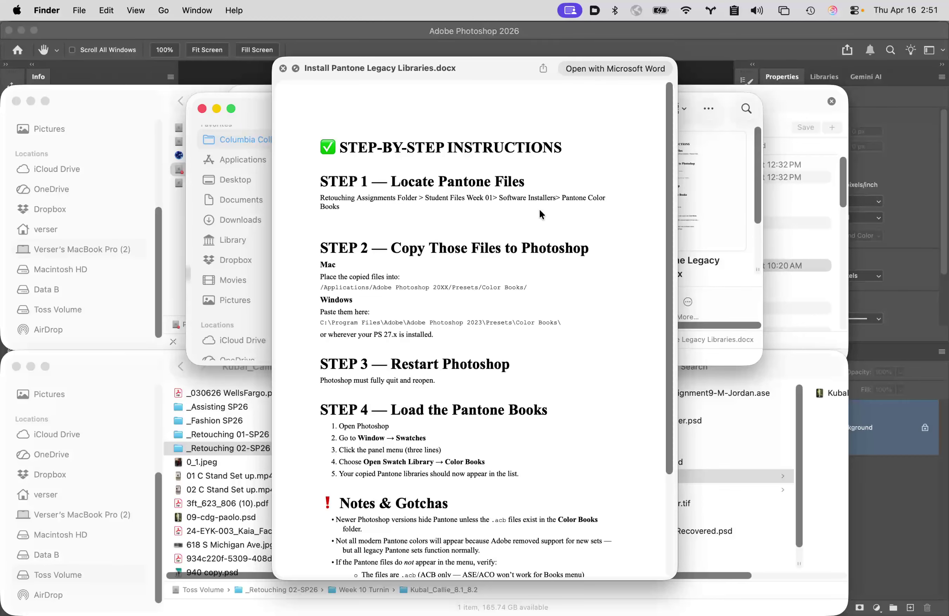
pyautogui.scroll(-3, 540, 211)
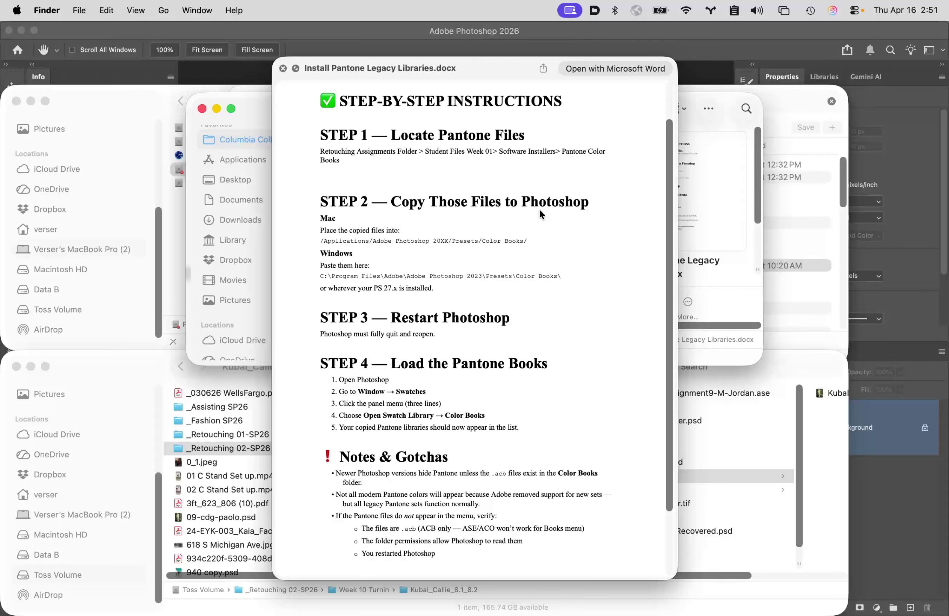
pyautogui.scroll(-5, 540, 209)
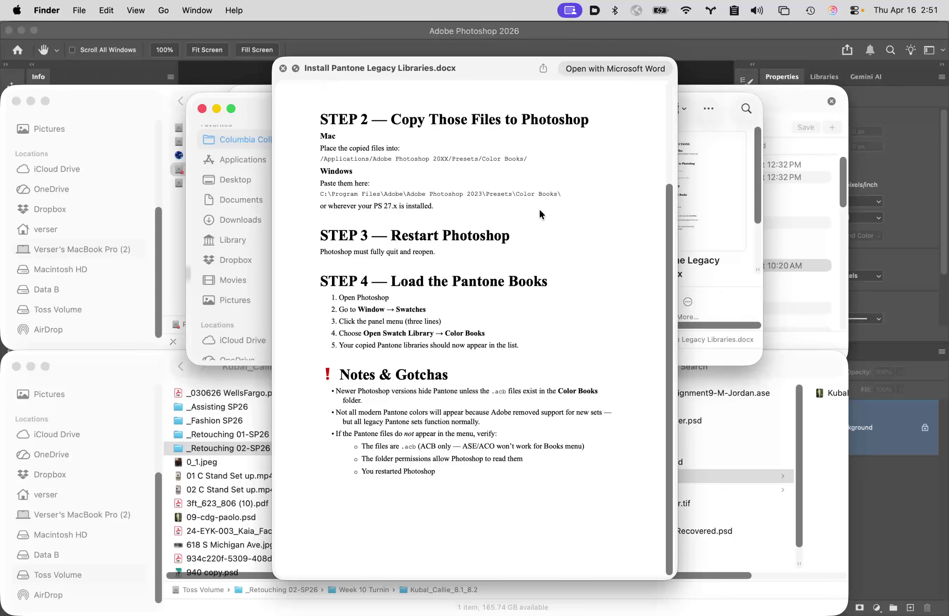
pyautogui.scroll(1, 556, 206)
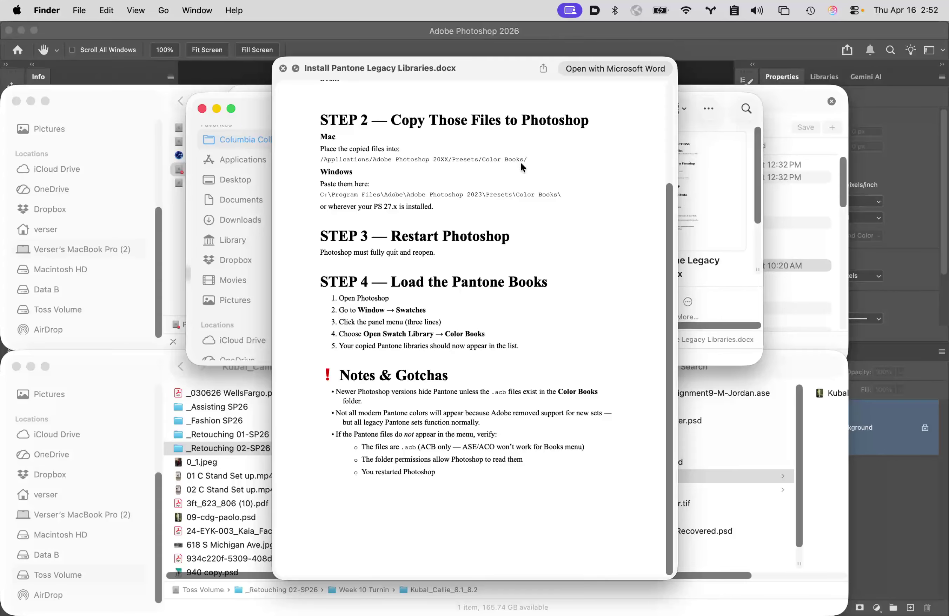
pyautogui.moveTo(515, 68); pyautogui.dragTo(245, 159)
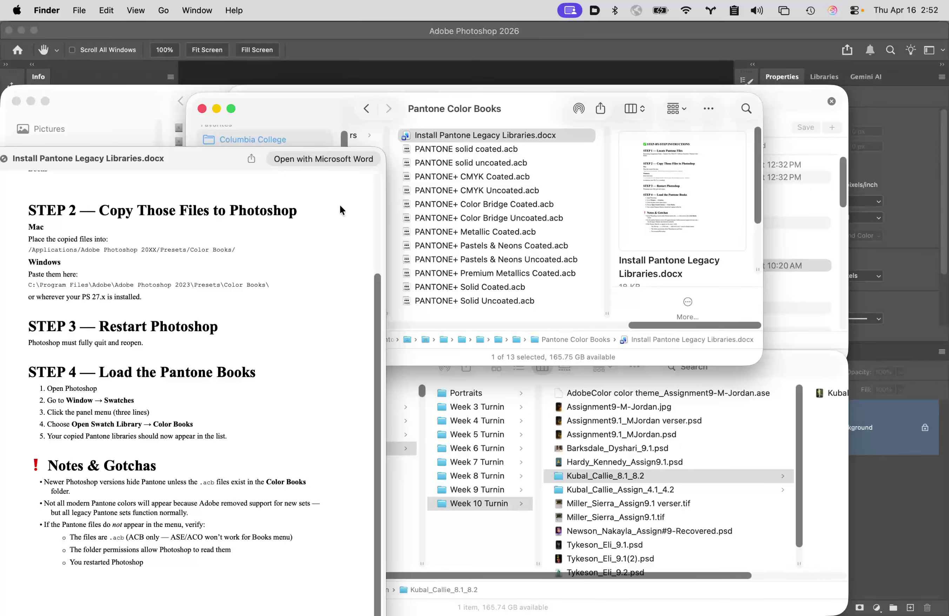
pyautogui.moveTo(526, 117); pyautogui.dragTo(682, 95)
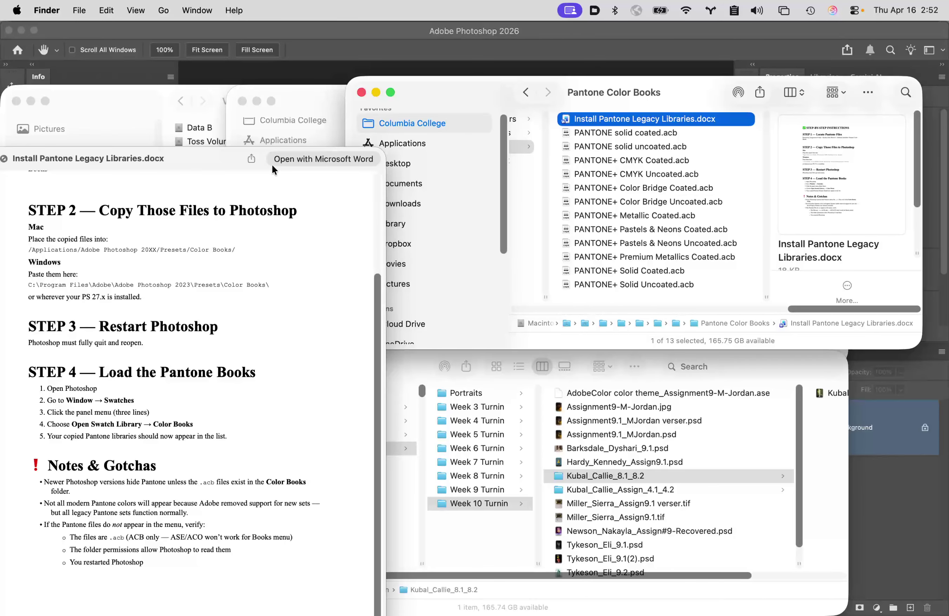
pyautogui.press('space')
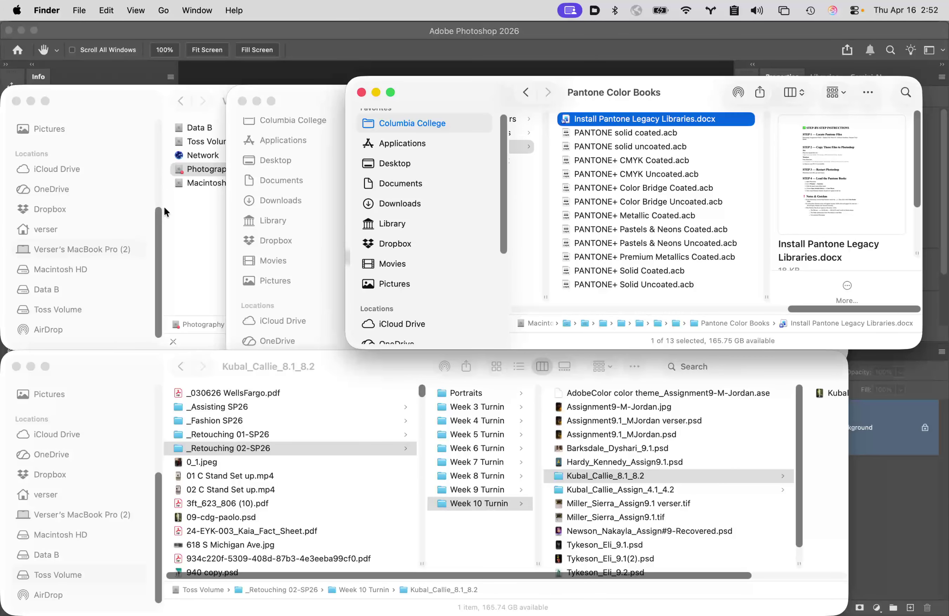
# Step: In the second Finder window, open the Color Books folder inside the Presets of Adobe Photoshop 2026 in Applications
pyautogui.click(95, 165)
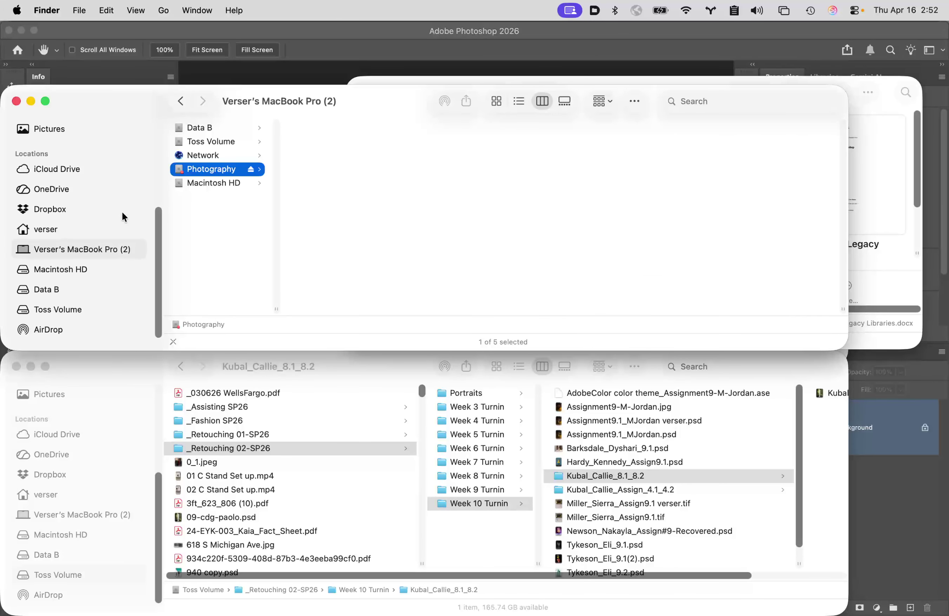
pyautogui.scroll(5, 121, 211)
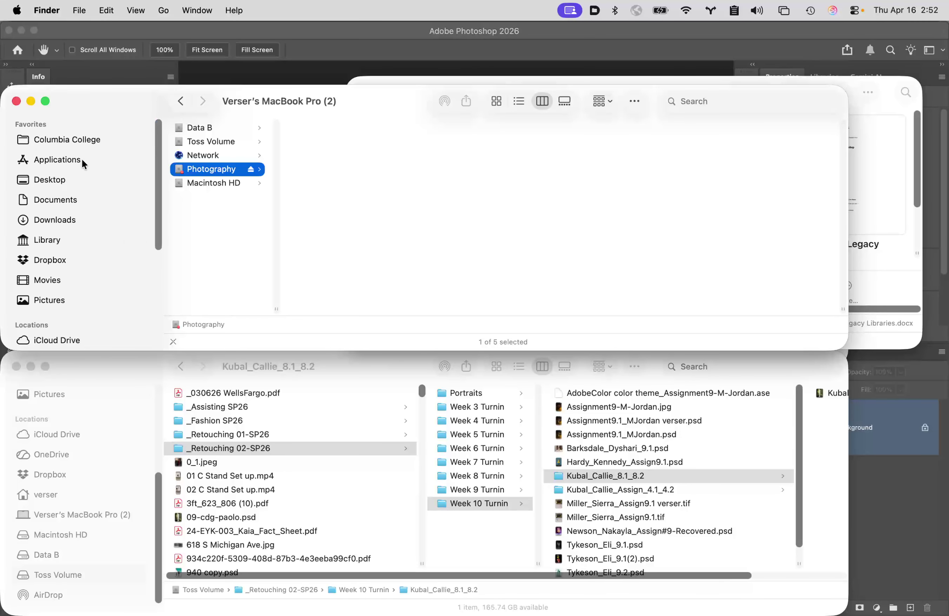
pyautogui.click(82, 159)
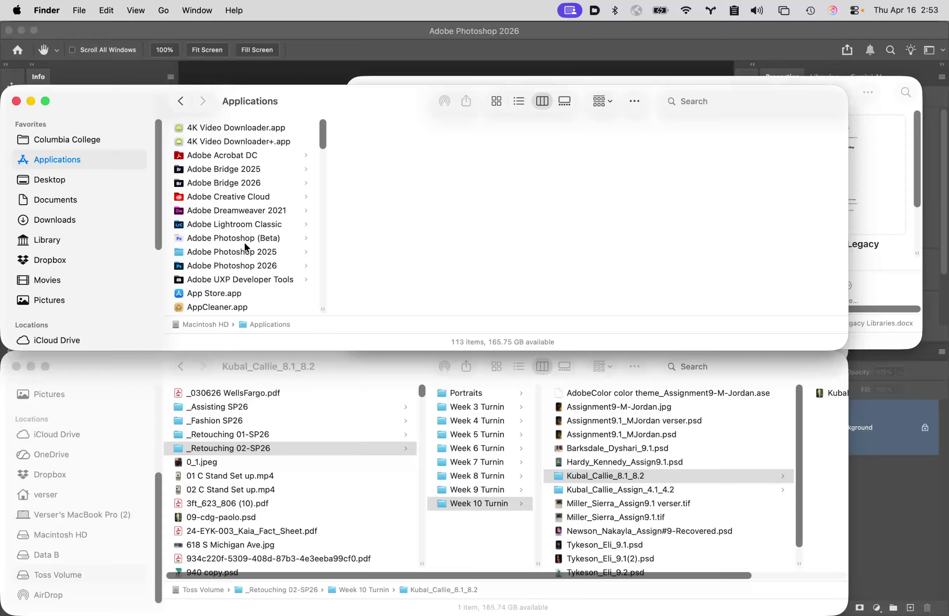
pyautogui.click(242, 267)
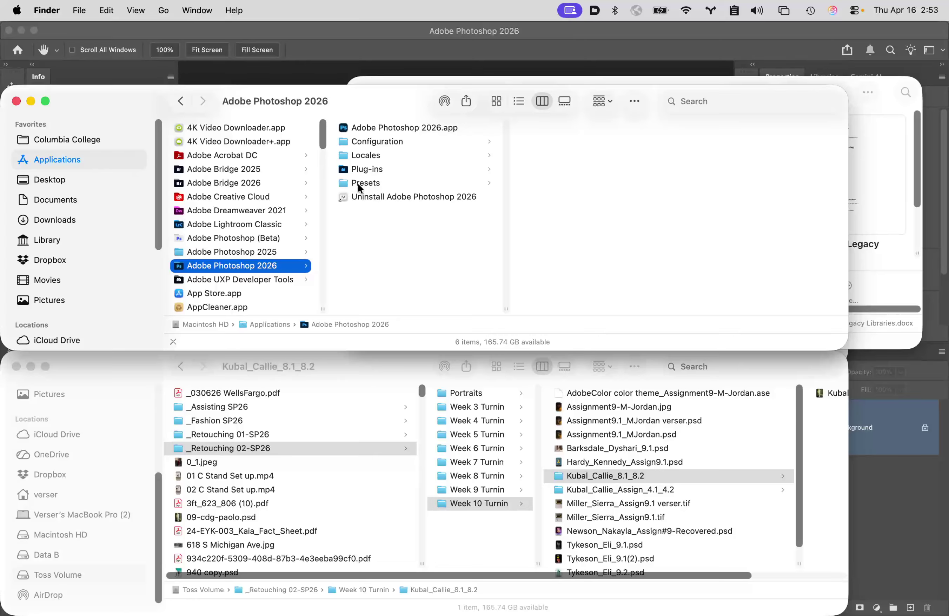
pyautogui.click(359, 188)
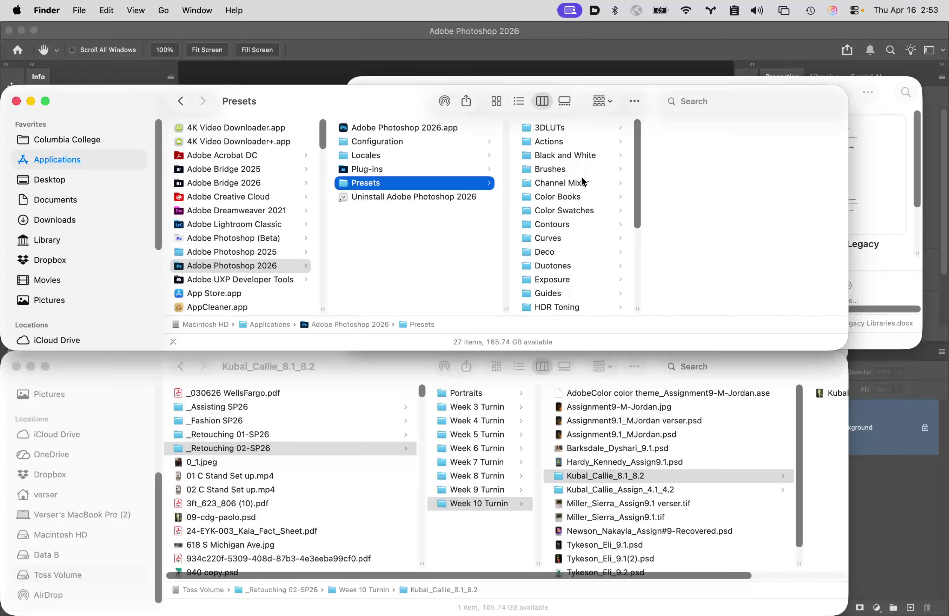
pyautogui.click(542, 197)
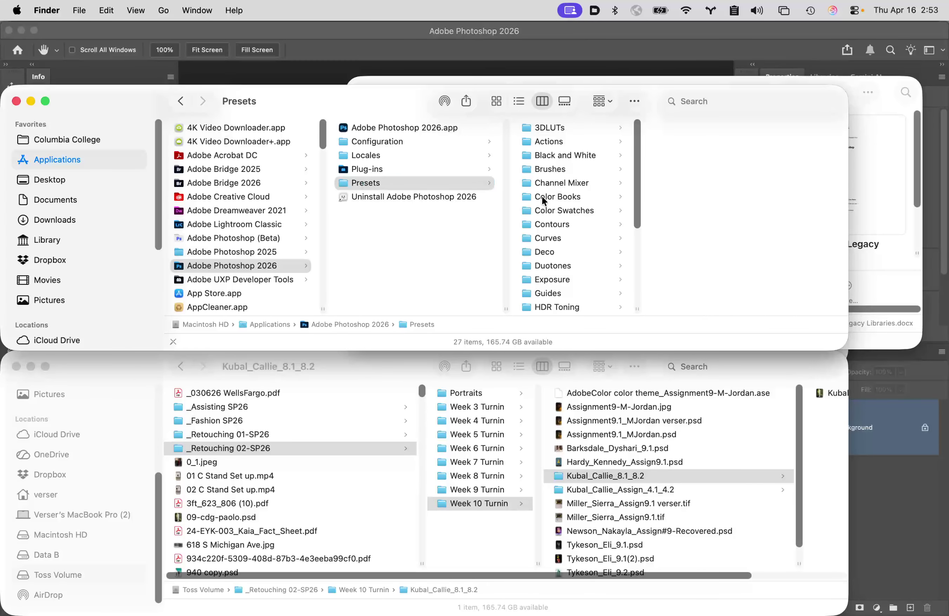
pyautogui.click(543, 197)
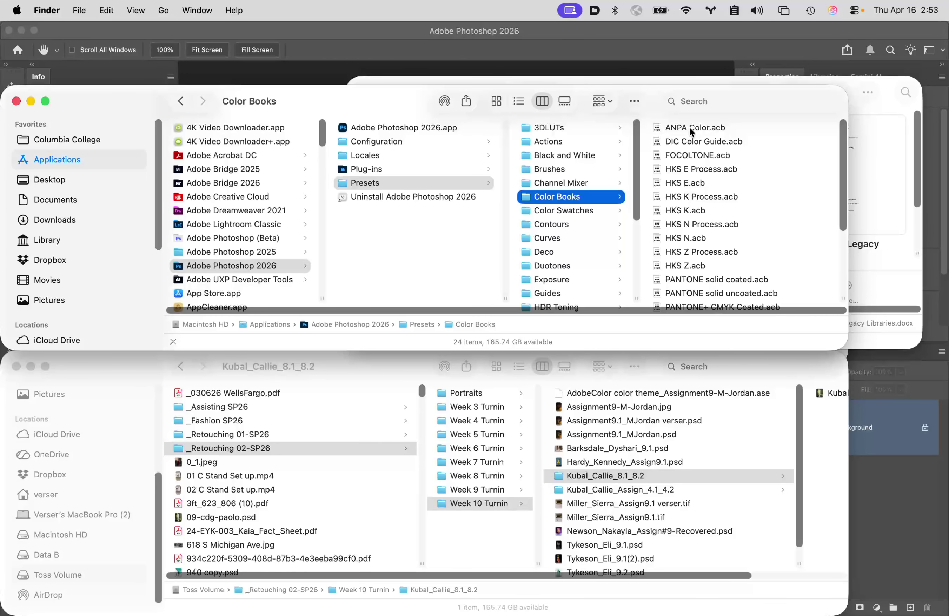
# Step: Arrange the Color Books window below the Pantone Color Books window and select all twelve PANTONE .acb files in the source folder
pyautogui.moveTo(398, 93); pyautogui.dragTo(380, 325)
pyautogui.scroll(-5, 696, 408)
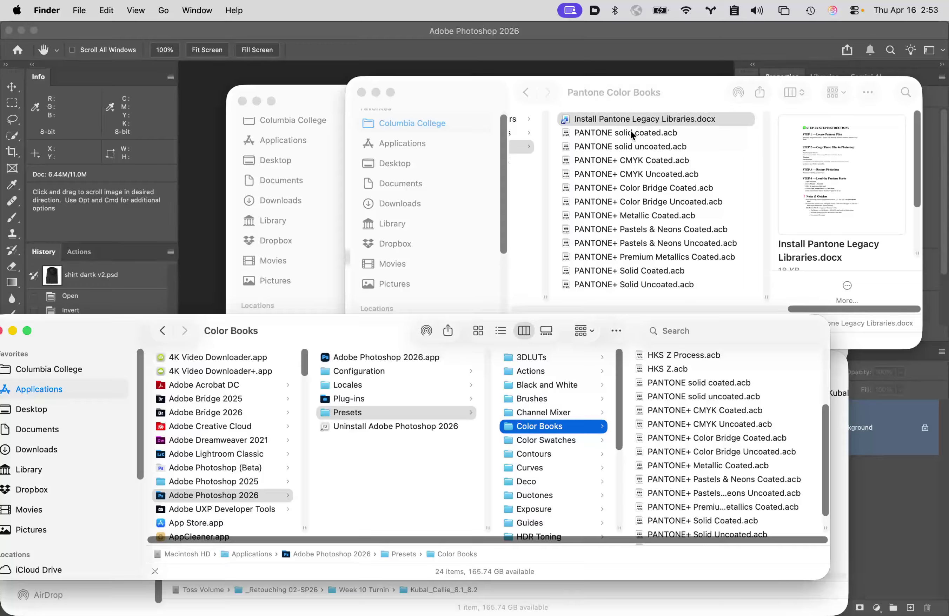
pyautogui.press('super+grave')
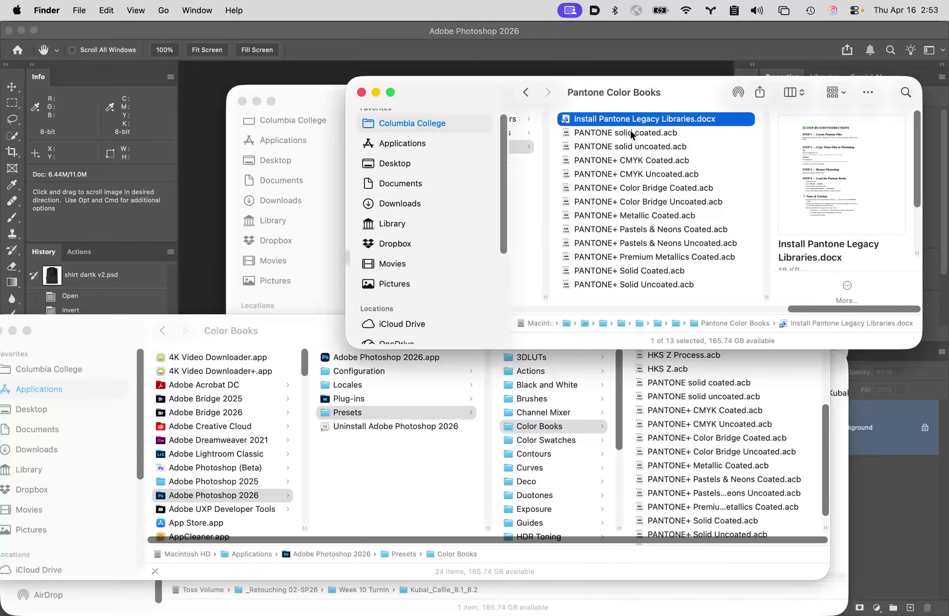
pyautogui.click(630, 133)
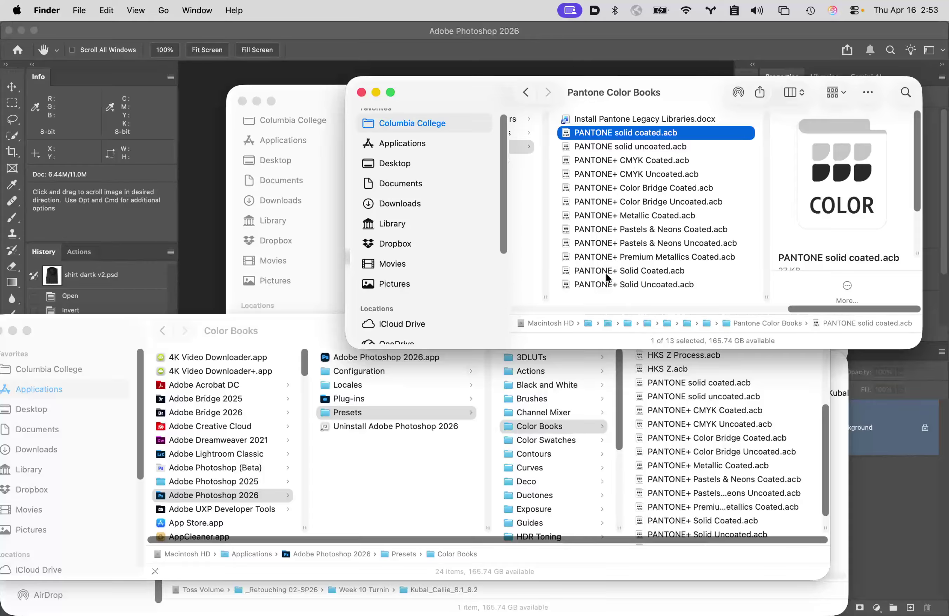
pyautogui.keyDown('shift'); pyautogui.click(608, 283); pyautogui.keyUp('shift')
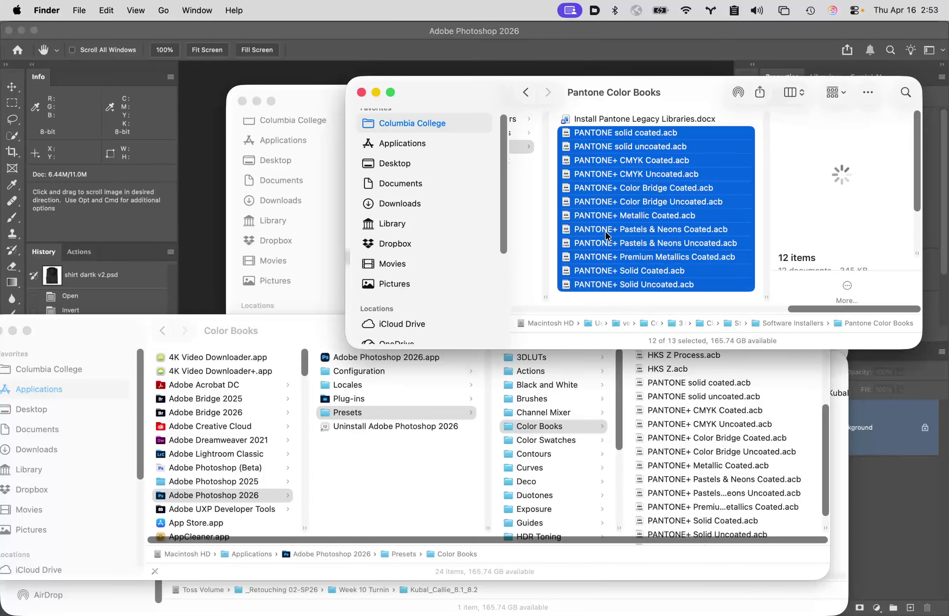
# Step: Try moving the selected PANTONE files over to Photoshop's Color Books folder and back, and undo the duplication in the source folder
pyautogui.moveTo(605, 231); pyautogui.dragTo(672, 432)
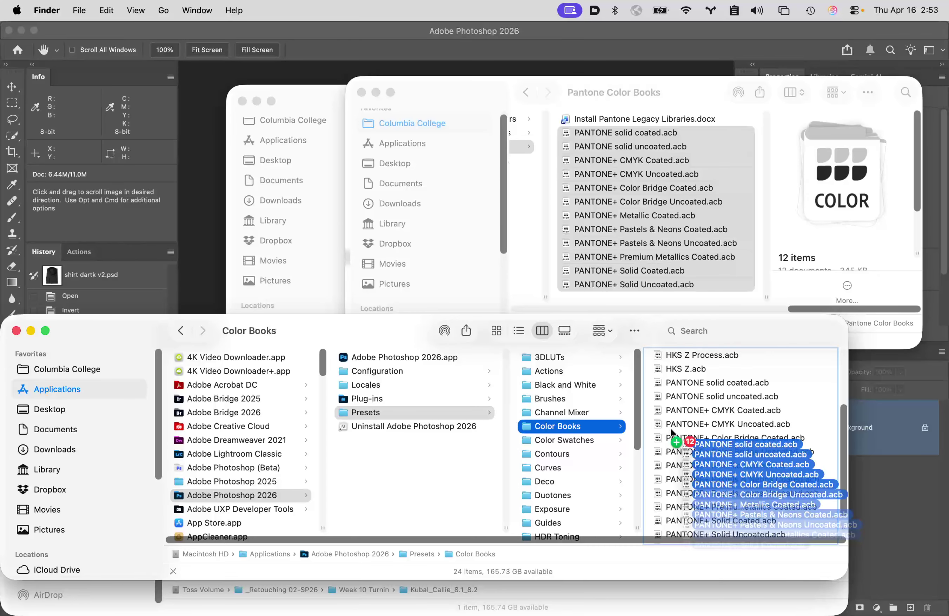
pyautogui.moveTo(671, 433); pyautogui.dragTo(623, 154)
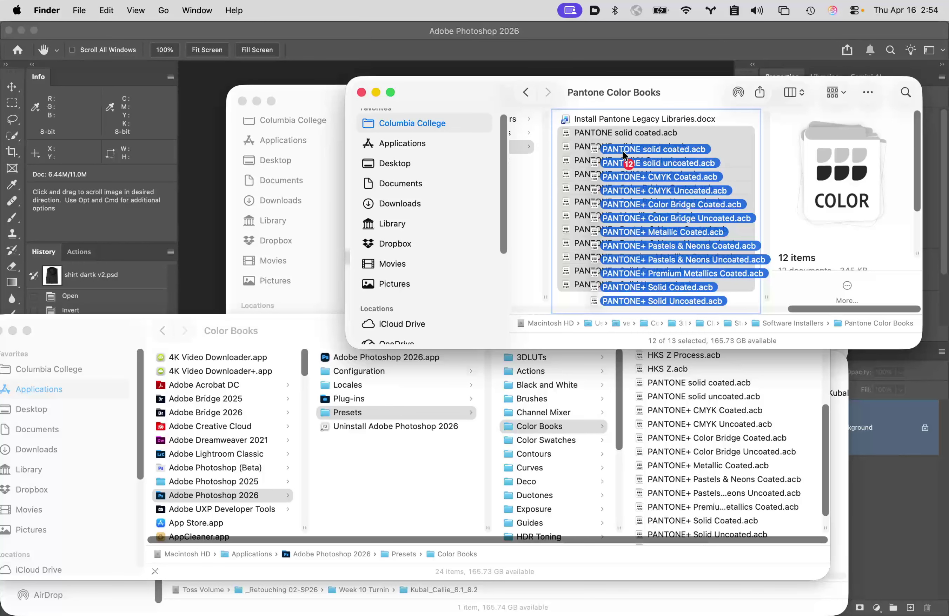
pyautogui.moveTo(623, 155); pyautogui.dragTo(606, 140)
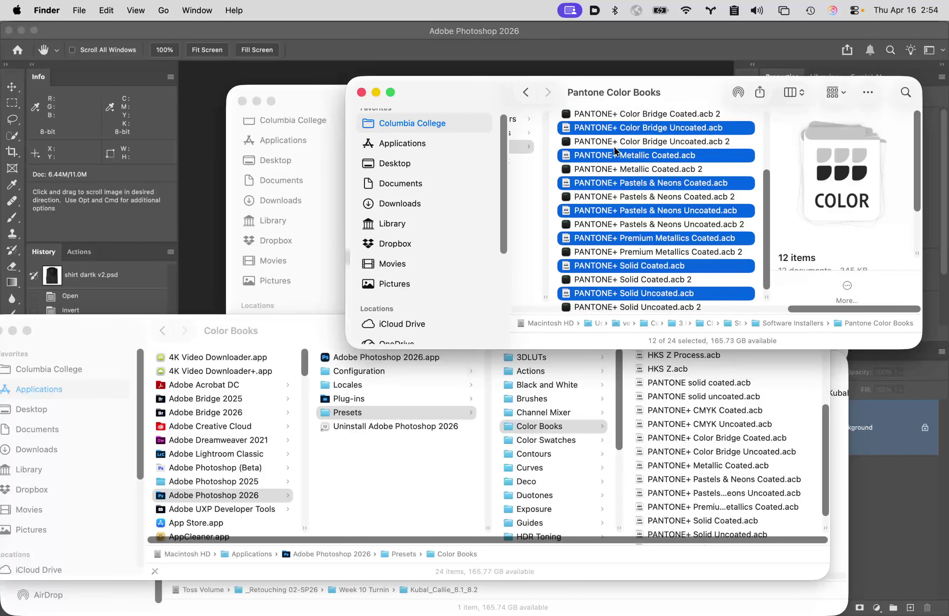
pyautogui.press('super+z')
pyautogui.scroll(5, 684, 411)
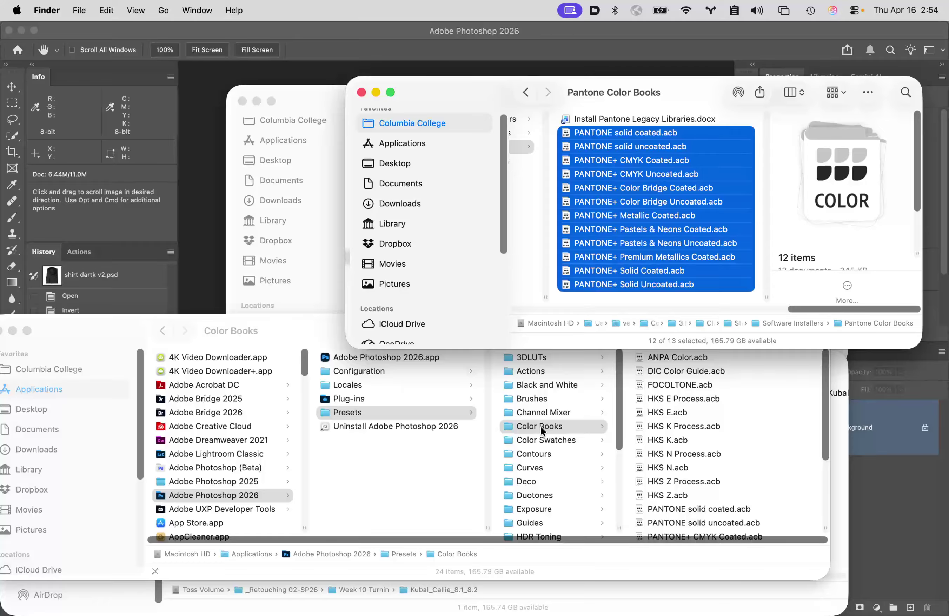
# Step: Check the PANTONE files in Photoshop's Color Books folder and preview Install Pantone Legacy Libraries.docx to reread its steps and notes
pyautogui.scroll(-2, 691, 456)
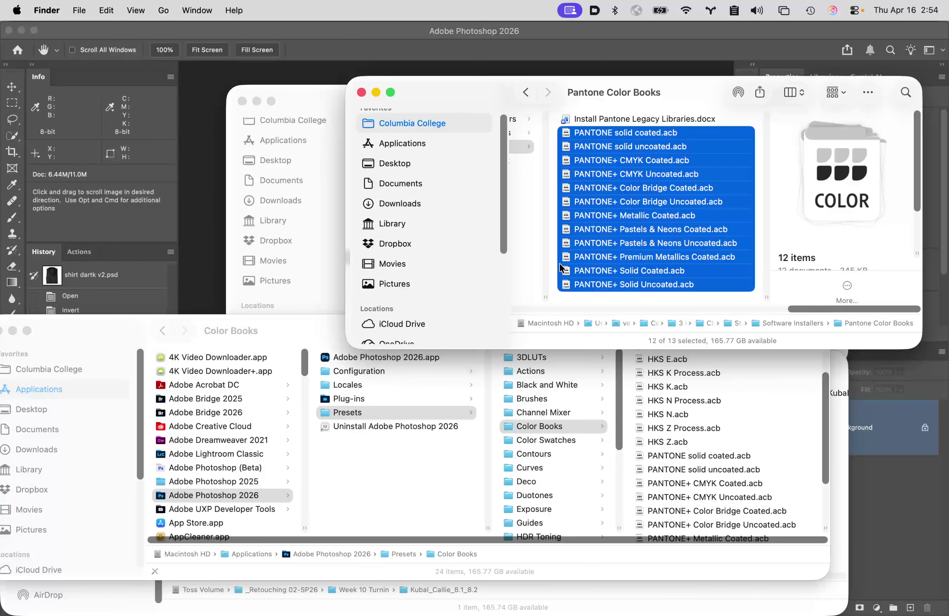
pyautogui.hscroll(-1, 573, 272)
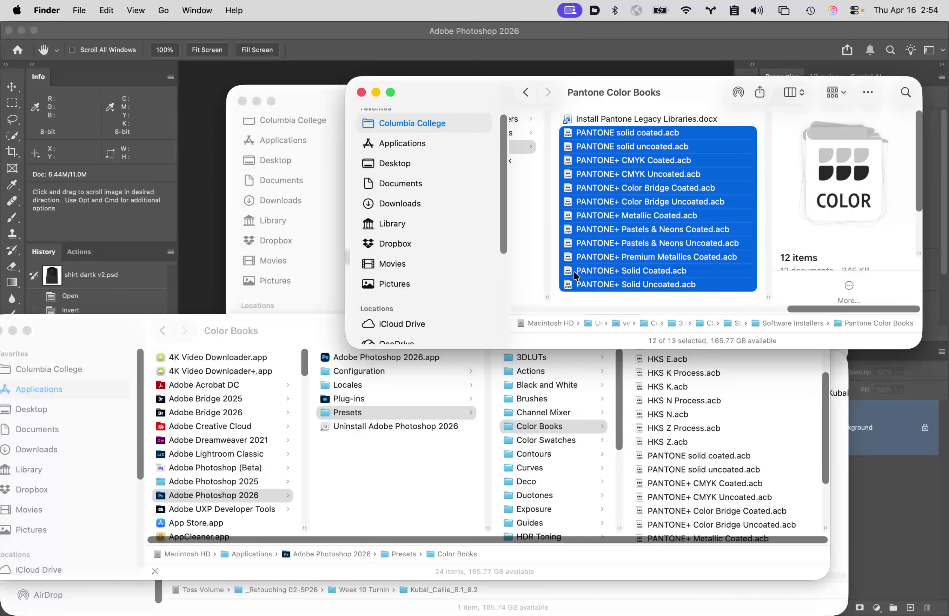
pyautogui.click(614, 120)
pyautogui.press('space')
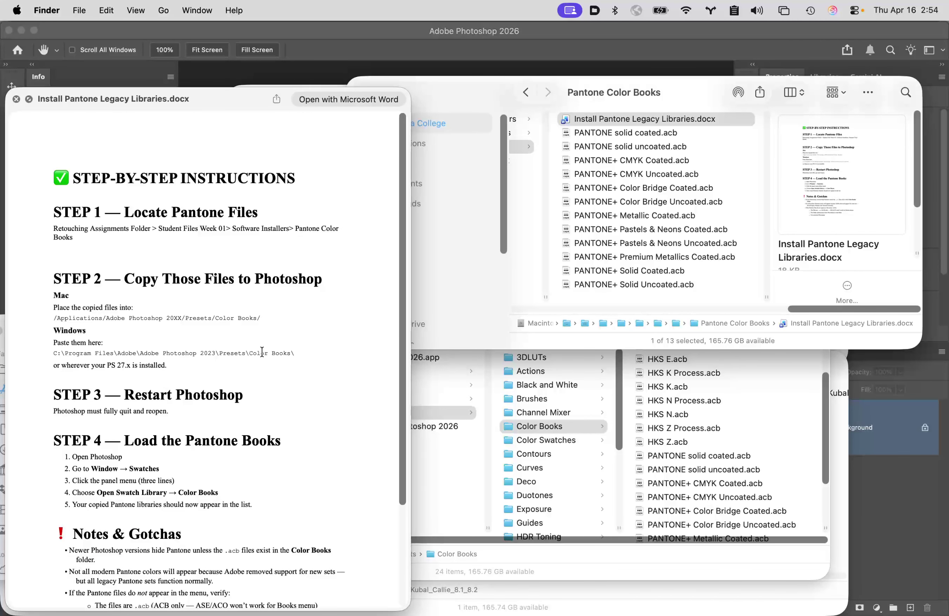
pyautogui.scroll(-3, 252, 339)
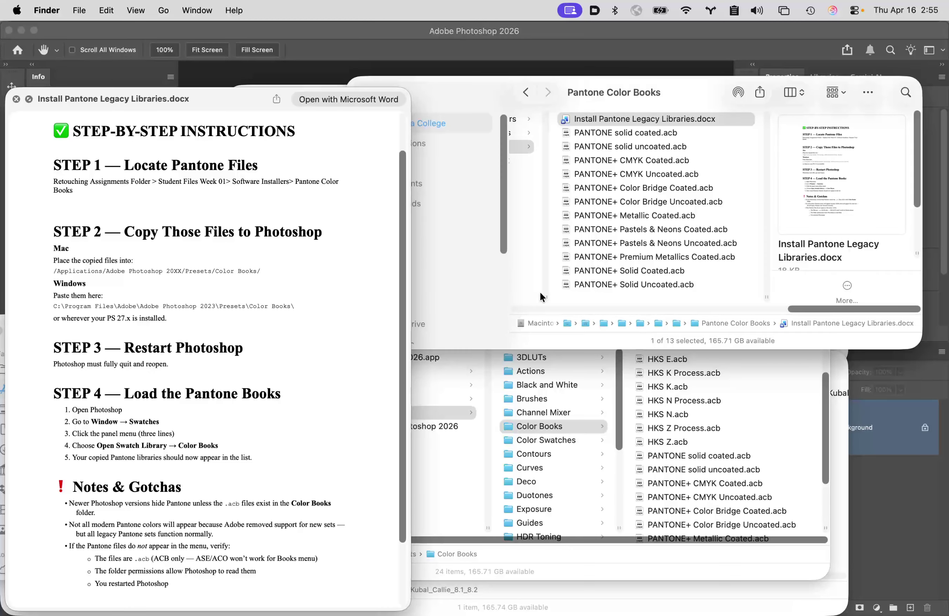
# Step: Close the Pantone Color Books window, the preview and the Finder search window, and return to the shirt document in Photoshop
pyautogui.click(459, 98)
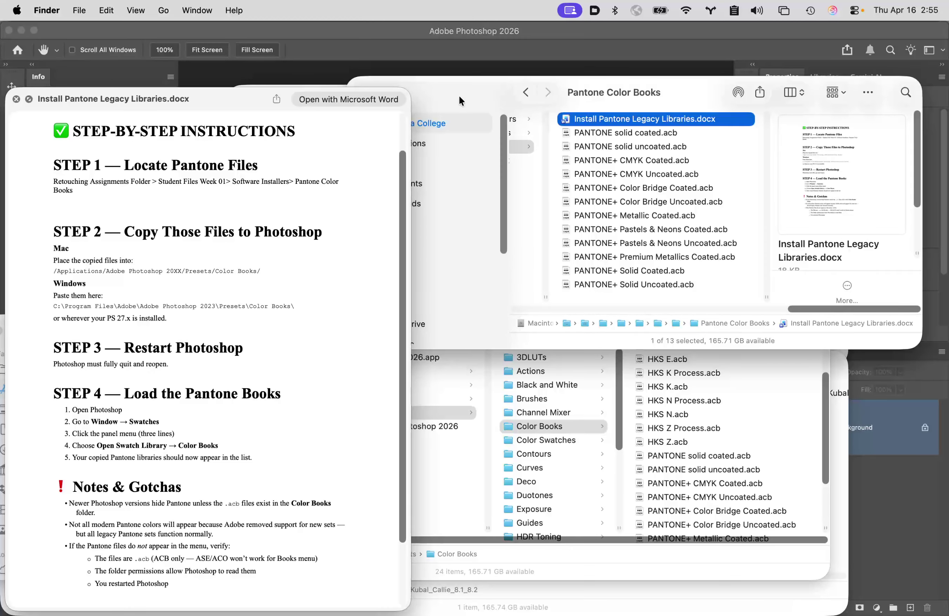
pyautogui.moveTo(458, 96); pyautogui.dragTo(562, 106)
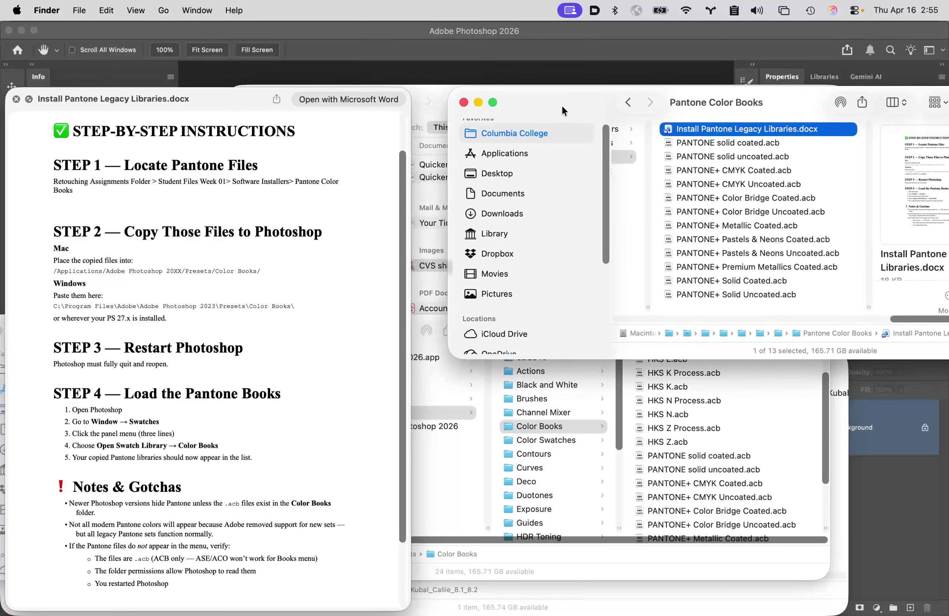
pyautogui.click(463, 102)
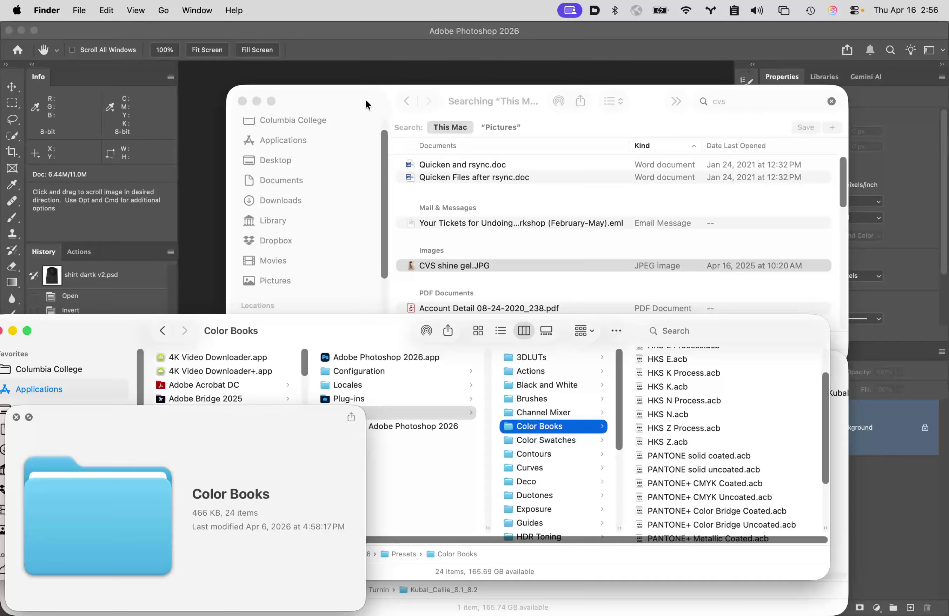
pyautogui.press('space')
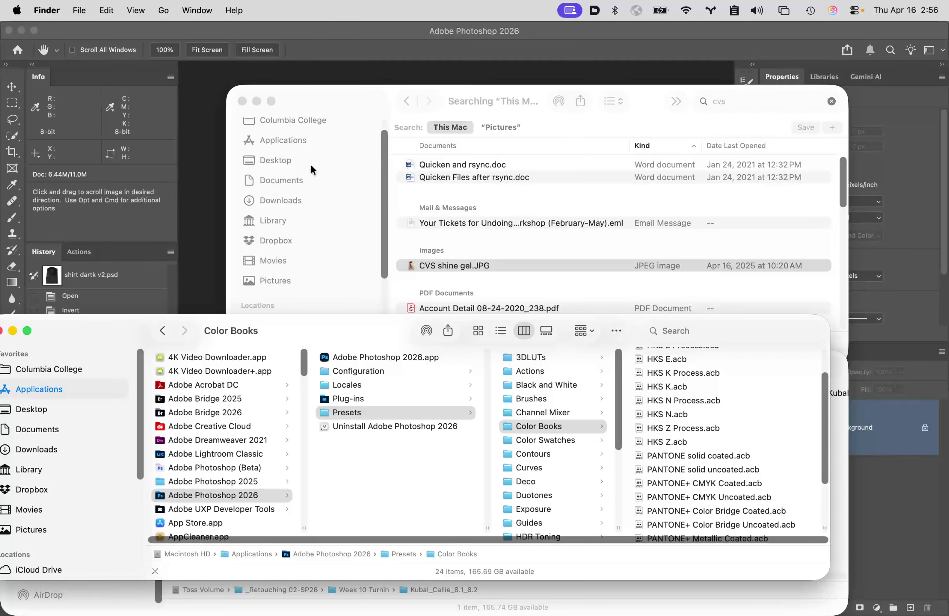
pyautogui.click(243, 101)
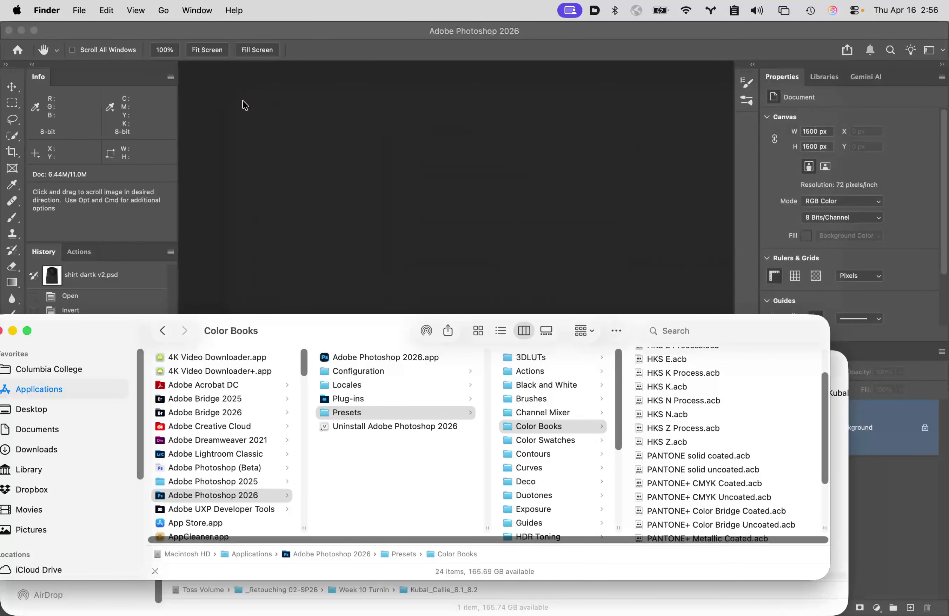
pyautogui.click(252, 120)
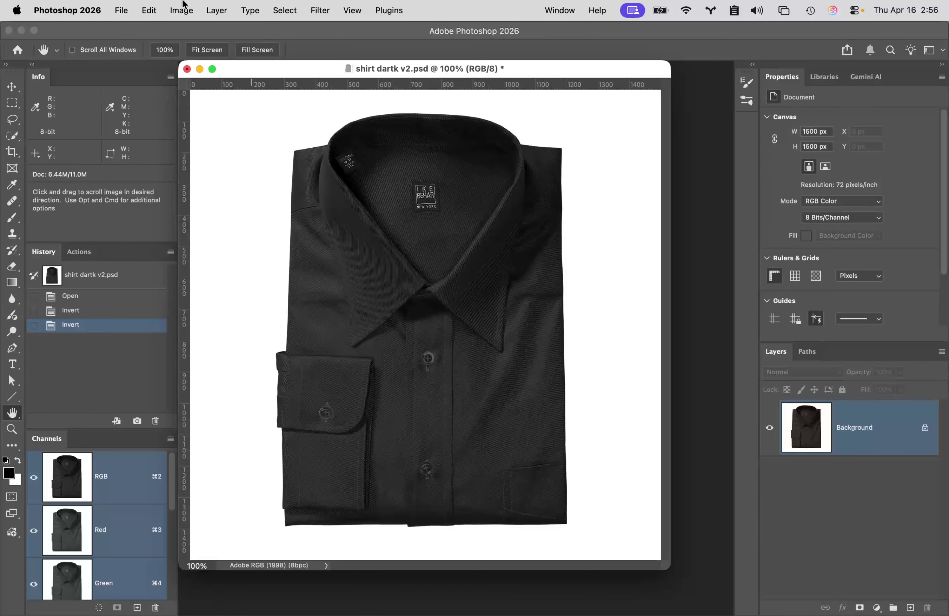
# Step: Convert shirt dartk v2.psd to Lab Color mode and look through its Lightness, a and b channels
pyautogui.click(182, 11)
pyautogui.moveTo(192, 33)
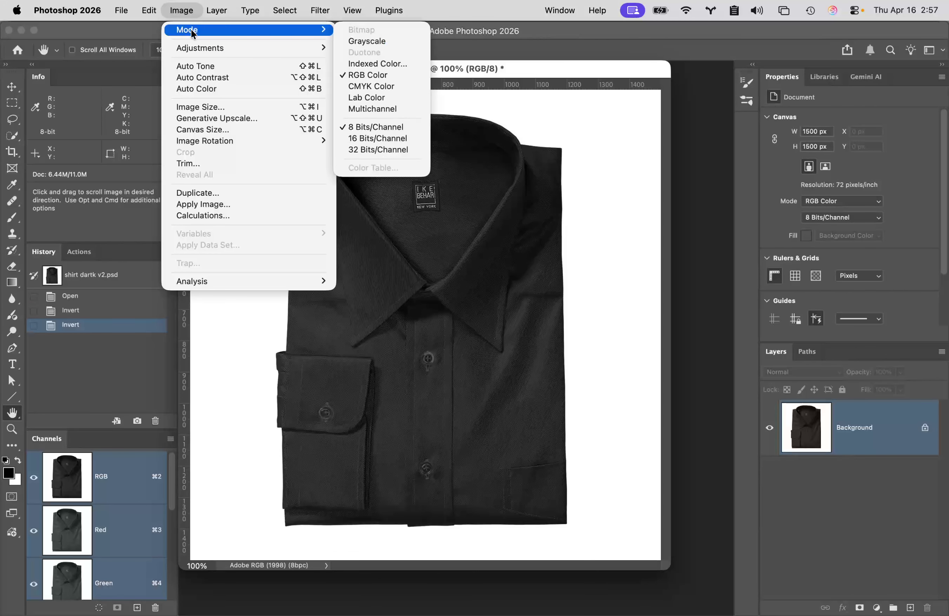
pyautogui.click(371, 99)
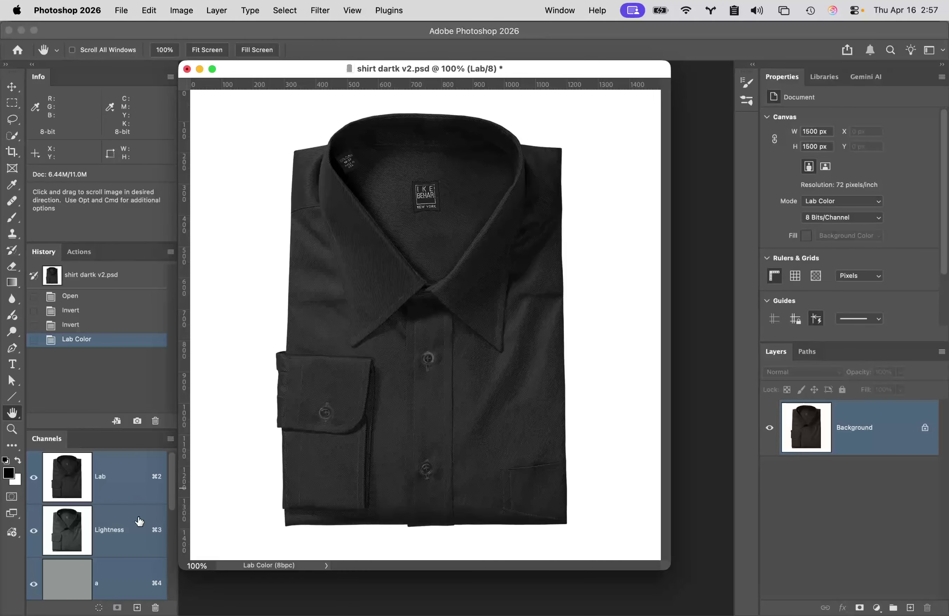
pyautogui.scroll(-1, 140, 521)
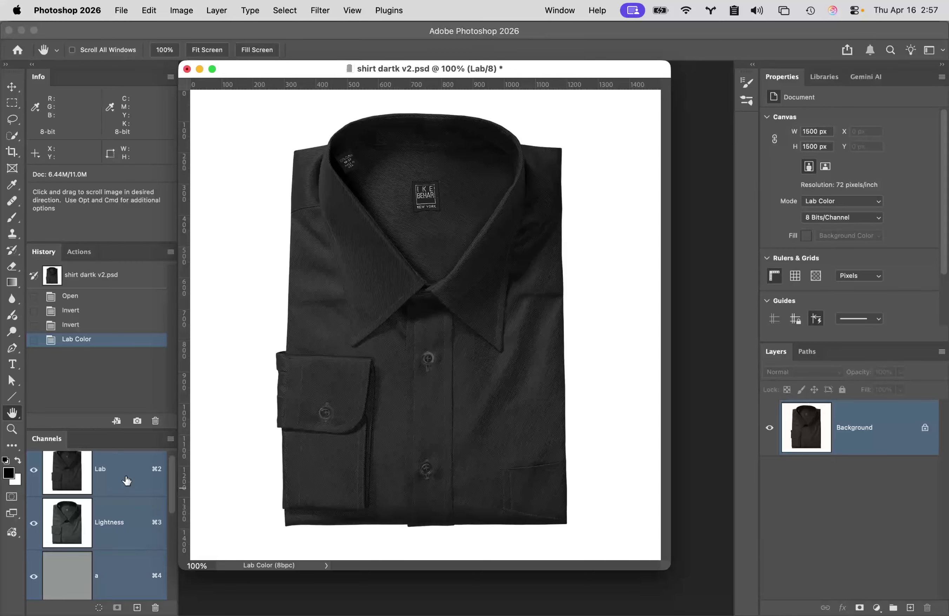
pyautogui.scroll(-3, 137, 513)
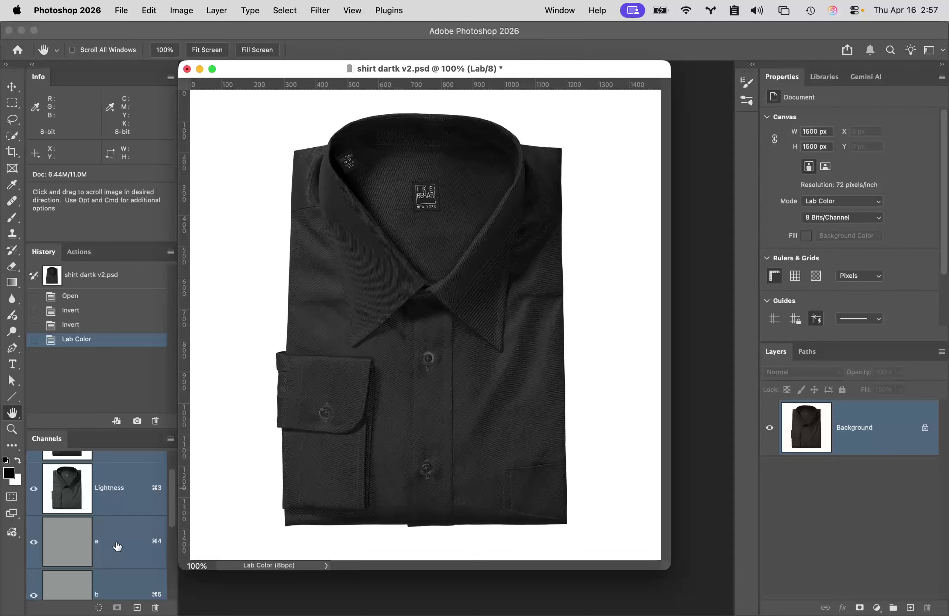
pyautogui.scroll(-3, 121, 546)
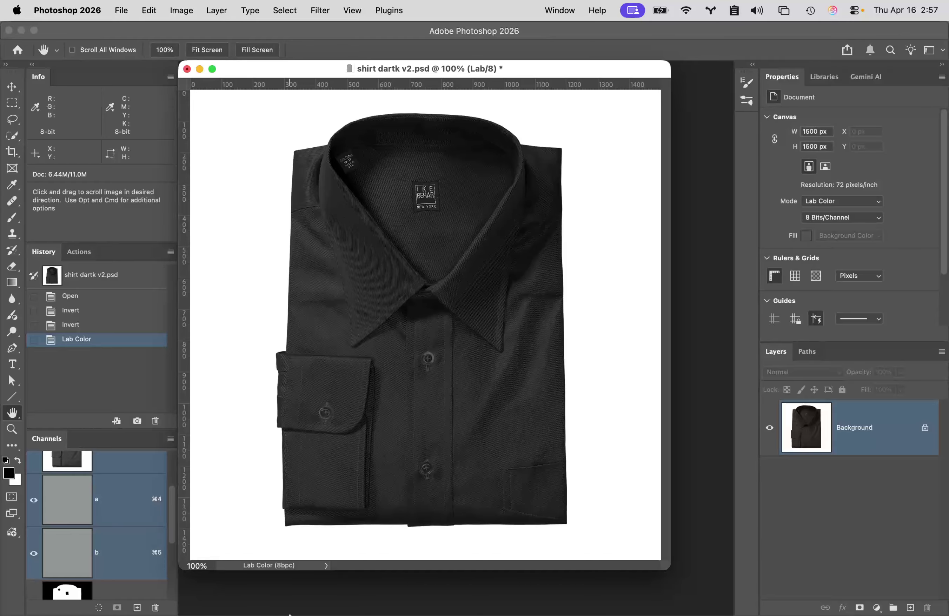
# Step: Switch to Keynote, open the recent presentation Color Primer short v7a.key and show the Lab slide
pyautogui.moveTo(282, 599)
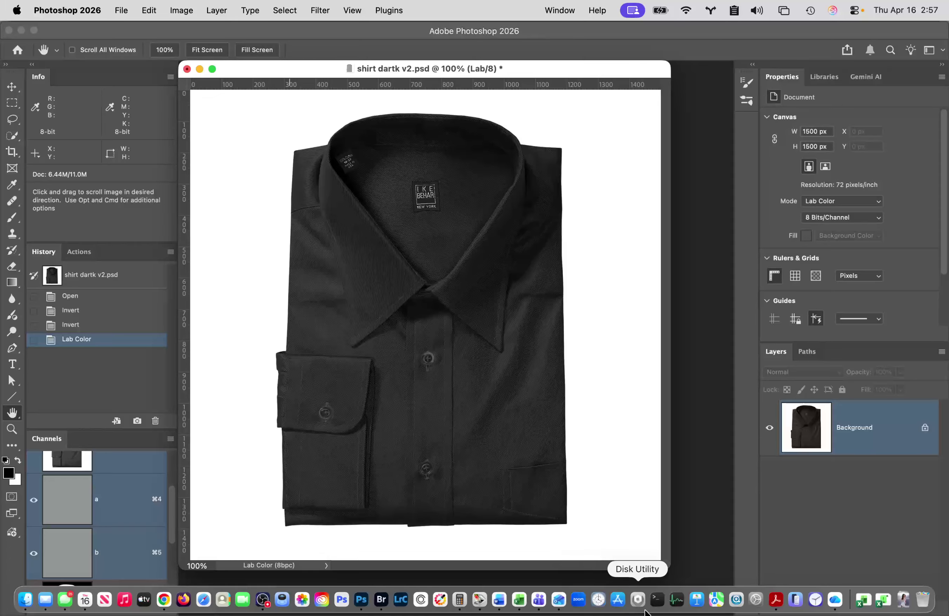
pyautogui.click(698, 600)
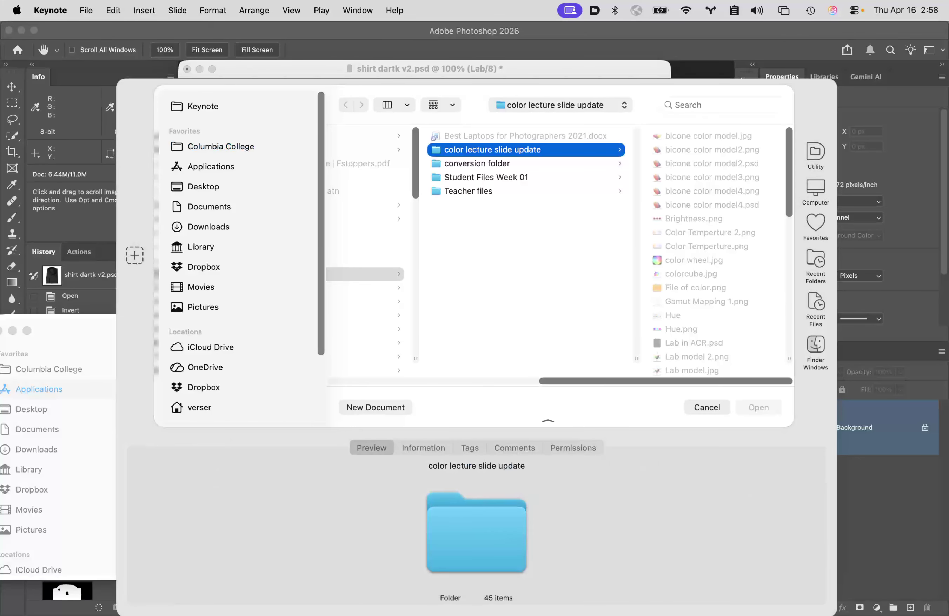
pyautogui.click(89, 6)
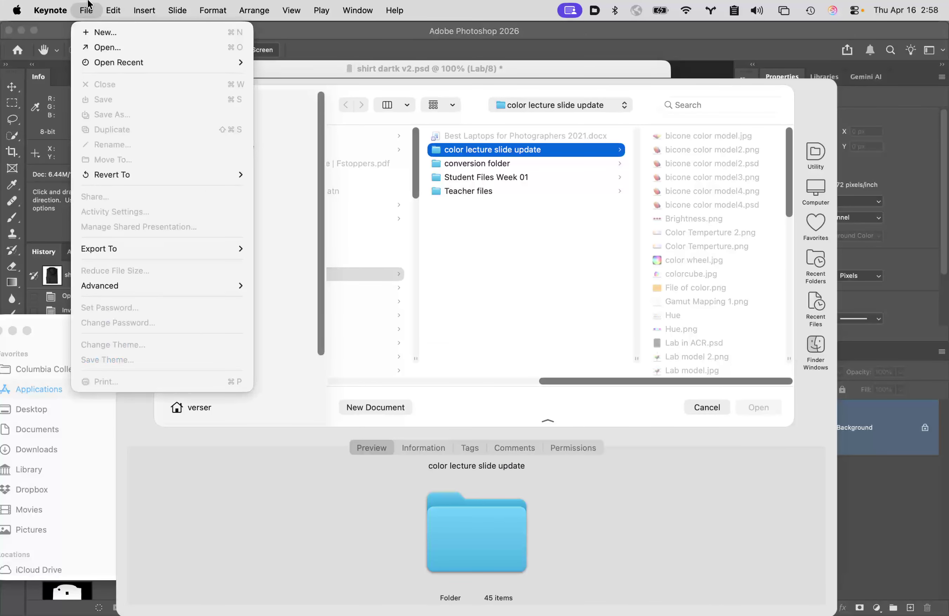
pyautogui.moveTo(117, 63)
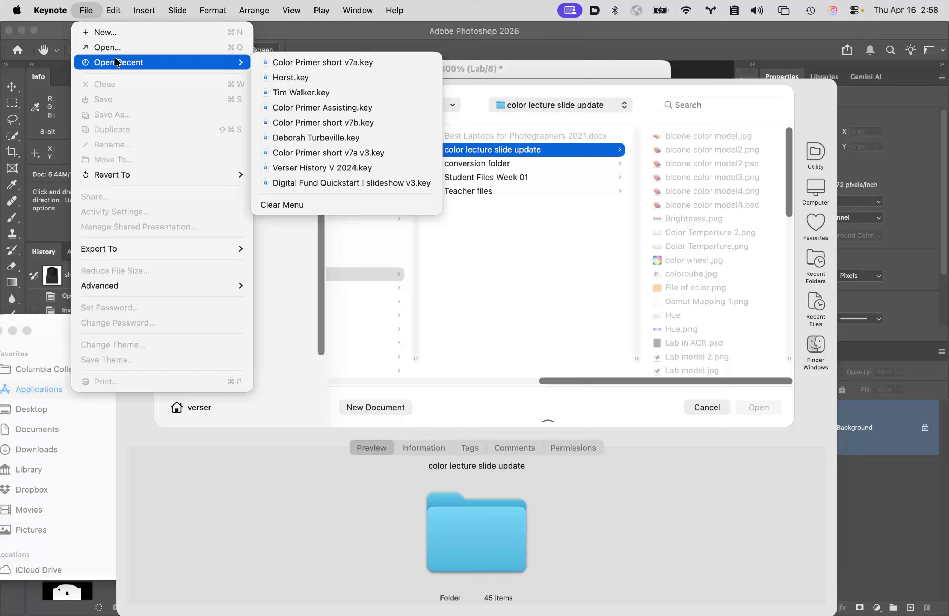
pyautogui.click(306, 62)
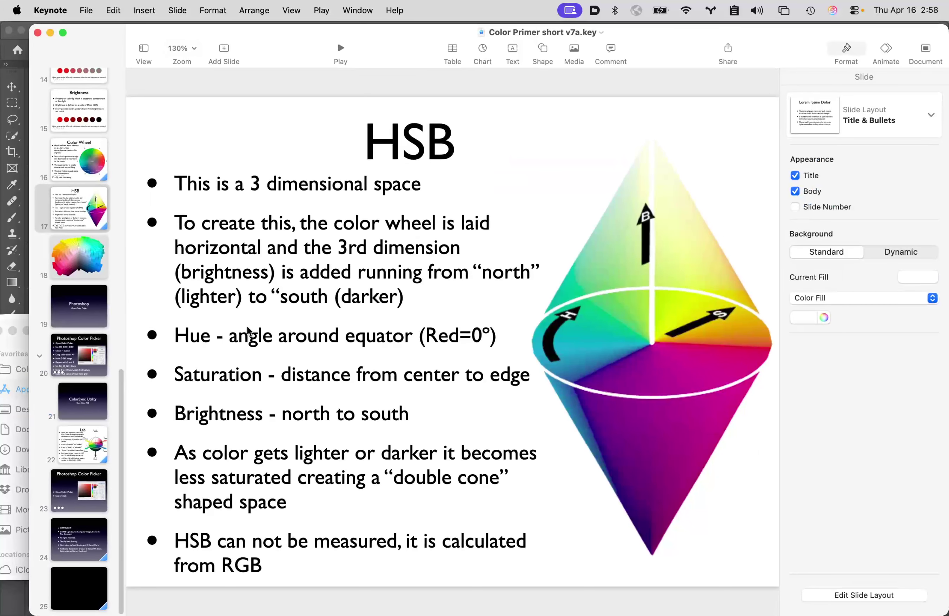
pyautogui.click(80, 449)
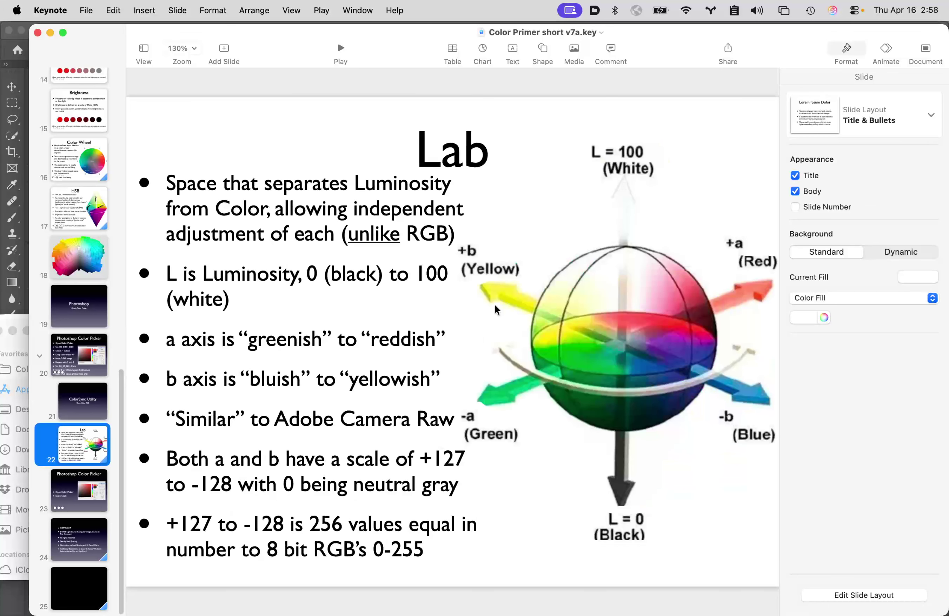
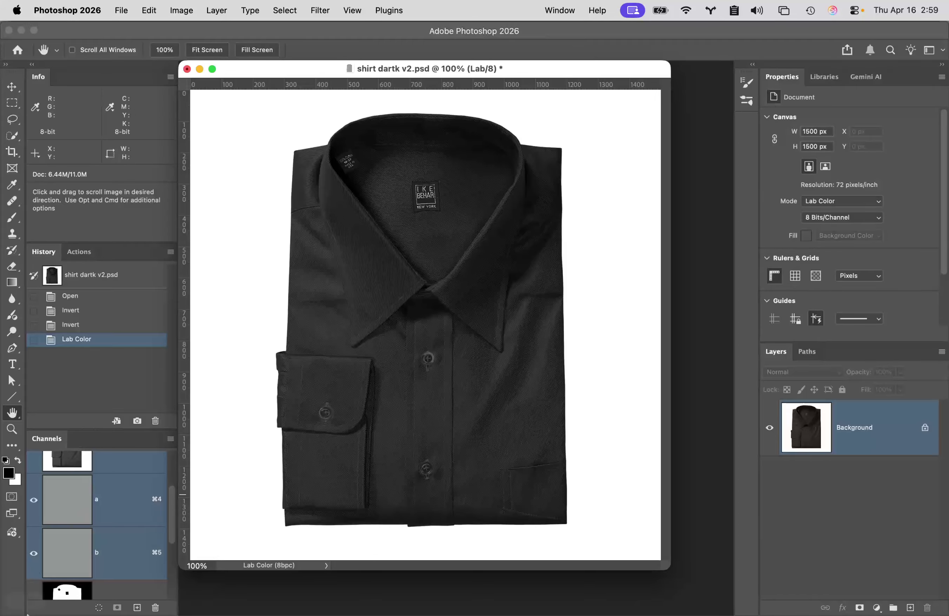
# Step: Switch to Finder, leave the Color Books folder, move the window up over the shirt image and show the Columbia College folder
pyautogui.click(29, 602)
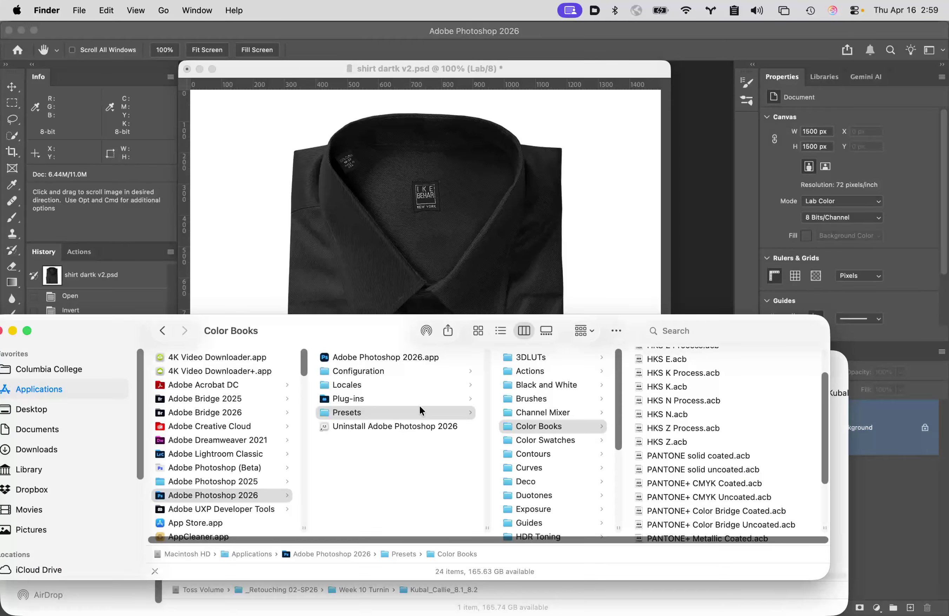
pyautogui.scroll(-4, 257, 406)
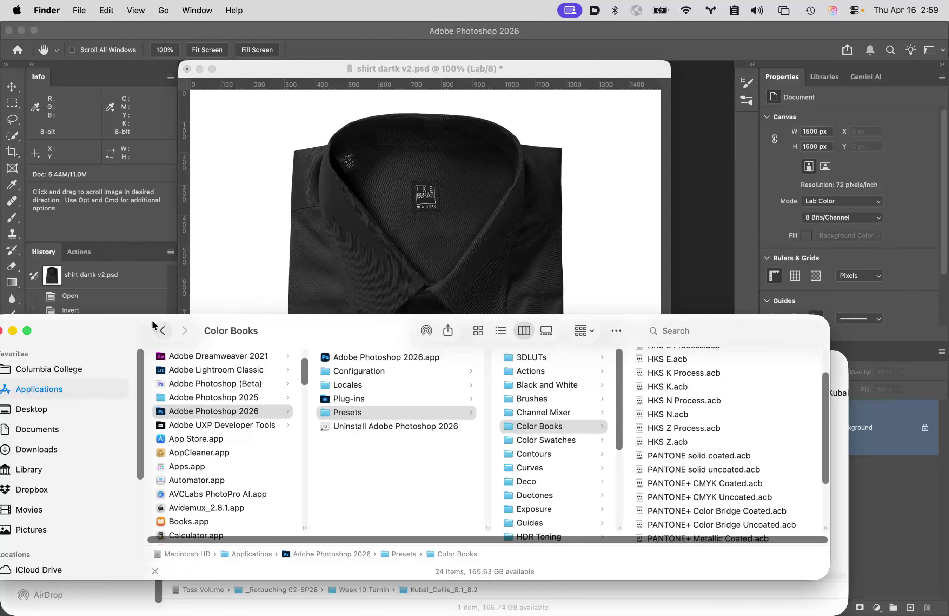
pyautogui.click(160, 331)
pyautogui.click(160, 330)
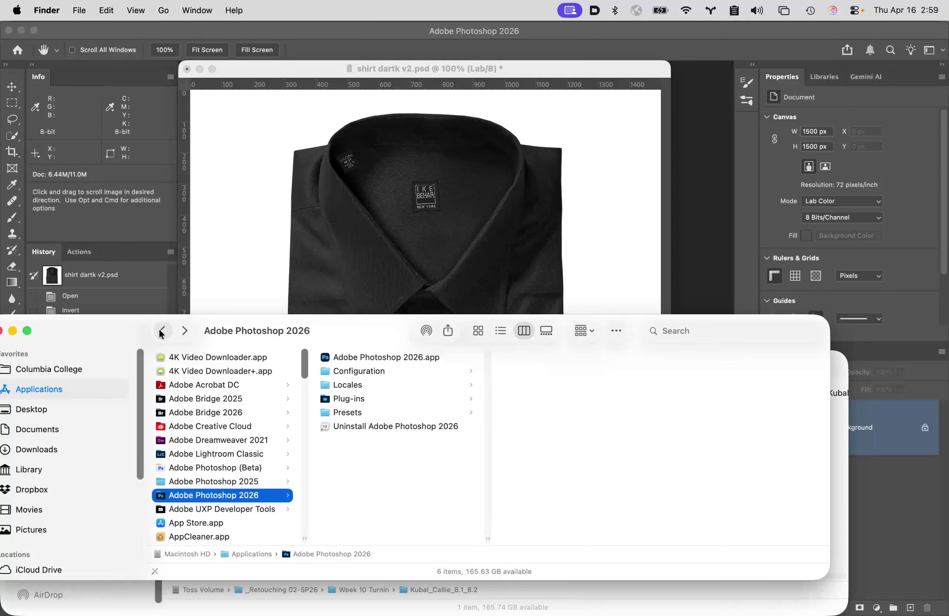
pyautogui.click(160, 332)
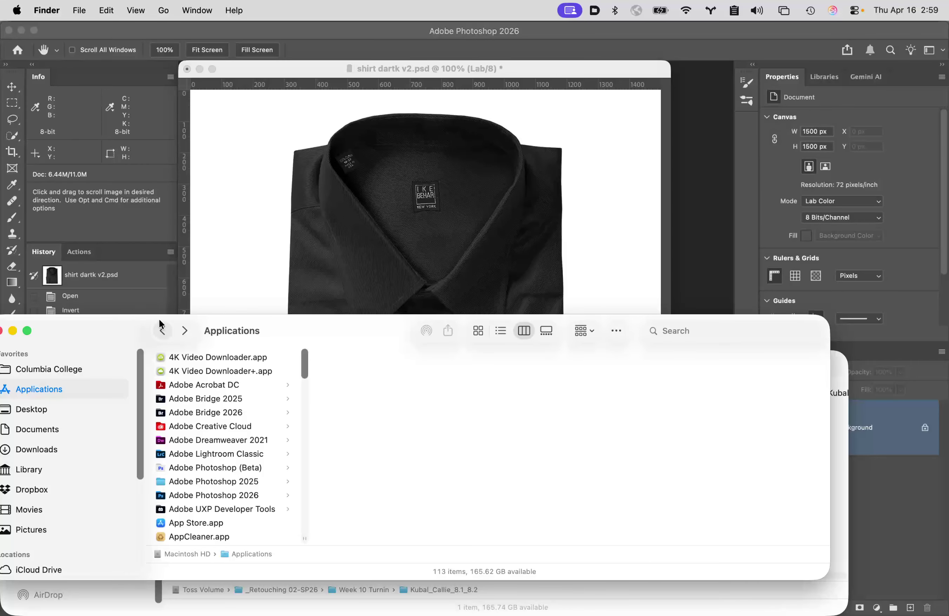
pyautogui.click(162, 331)
pyautogui.click(162, 332)
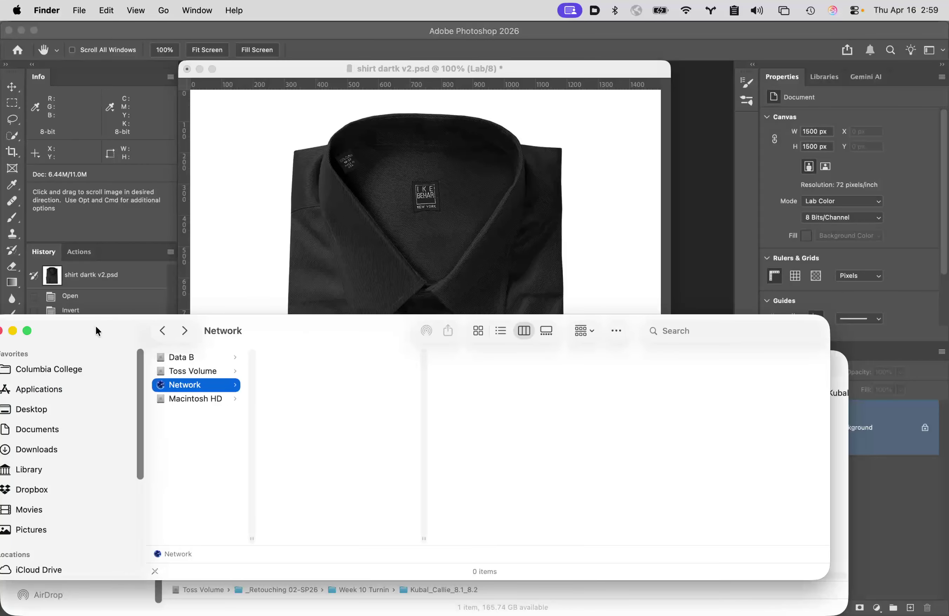
pyautogui.moveTo(95, 328); pyautogui.dragTo(231, 219)
pyautogui.click(212, 252)
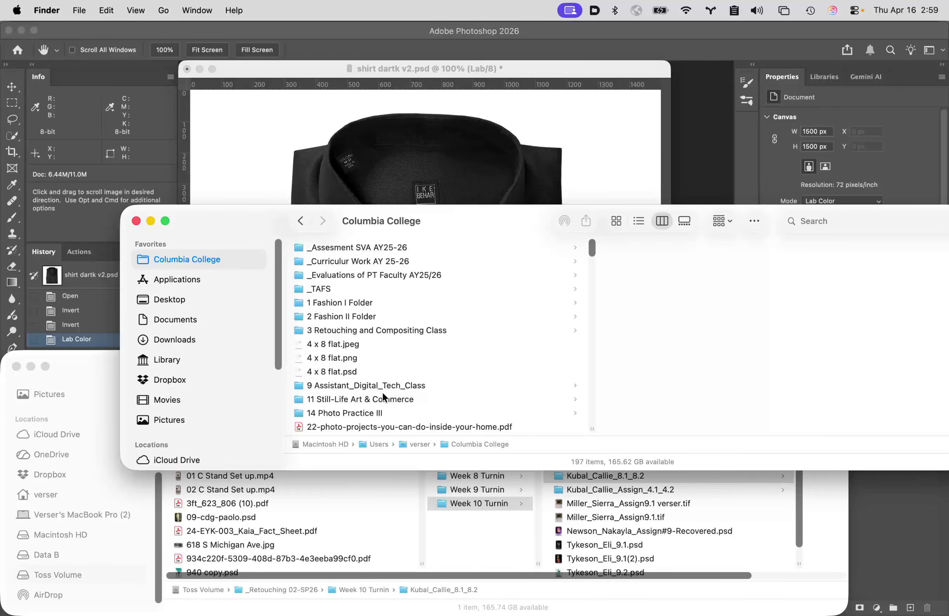
# Step: Open the Student Files Week 10 folder inside Class 10 files of the 3 Retouching and Compositing Class folder
pyautogui.click(418, 330)
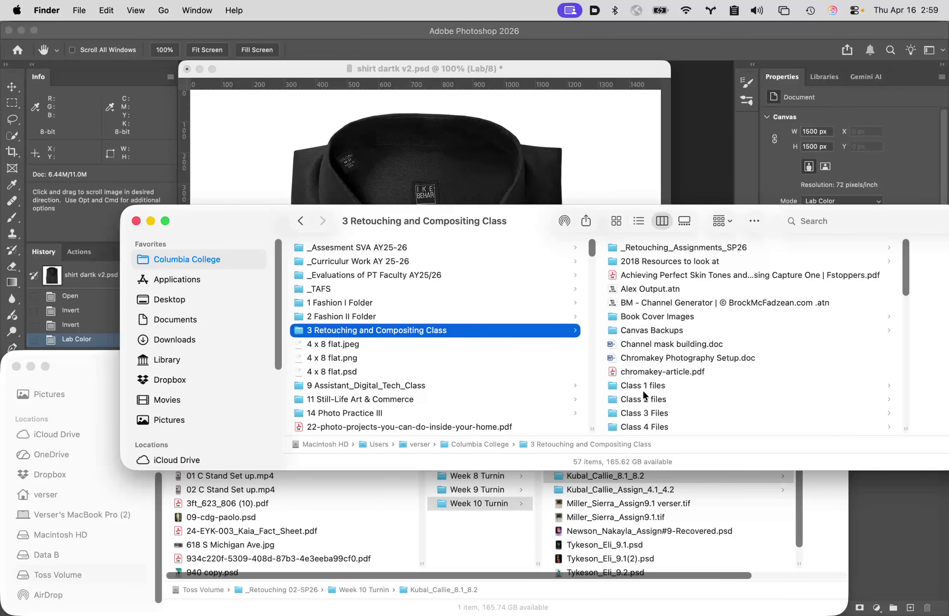
pyautogui.scroll(-5, 643, 390)
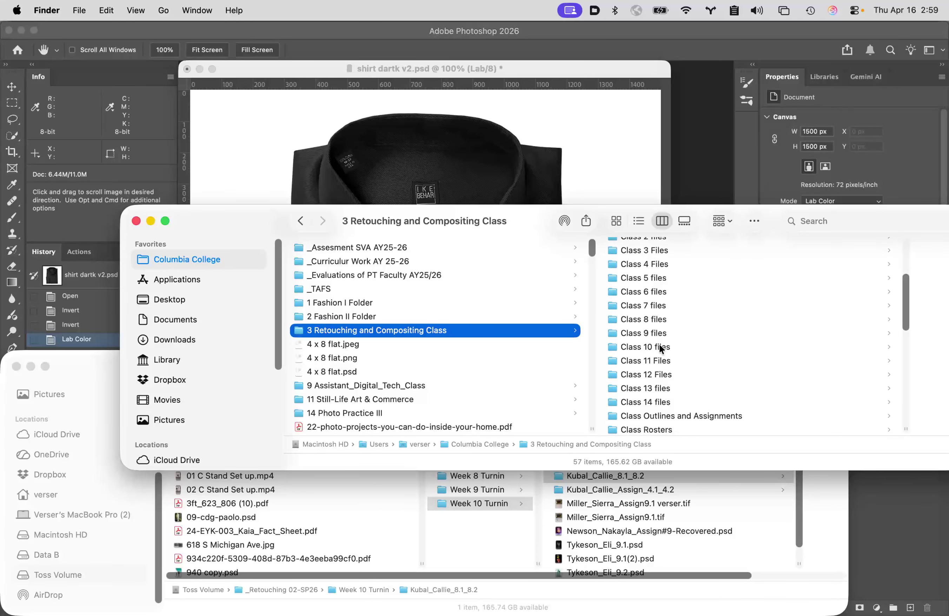
pyautogui.click(659, 345)
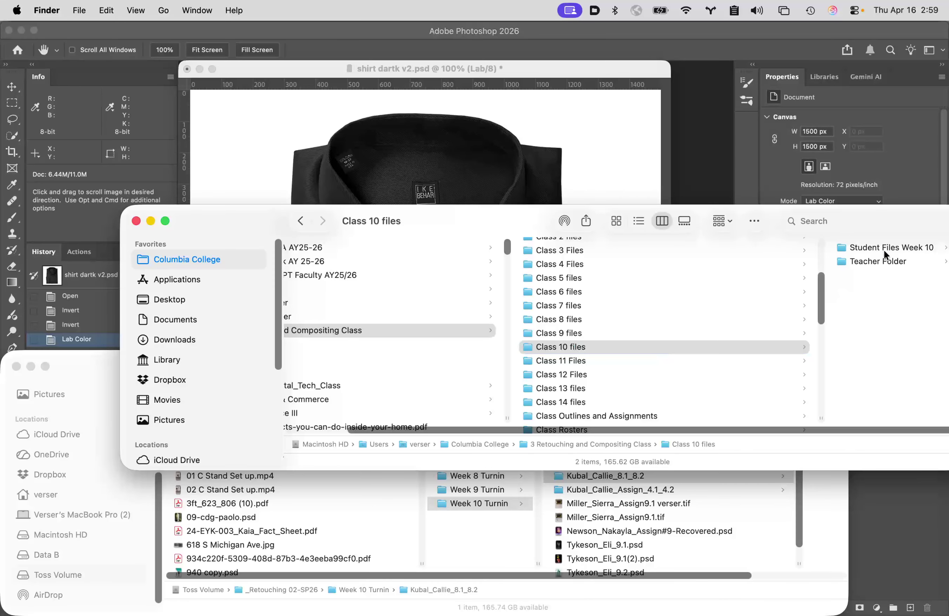
pyautogui.click(883, 251)
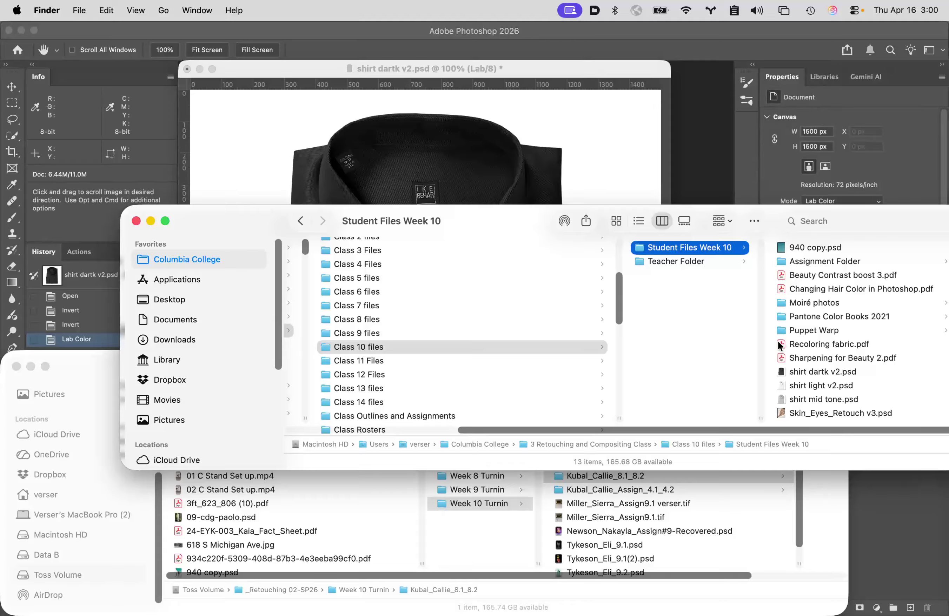
# Step: Switch from Finder to Photoshop and hide all other applications behind the shirt image
pyautogui.click(614, 153)
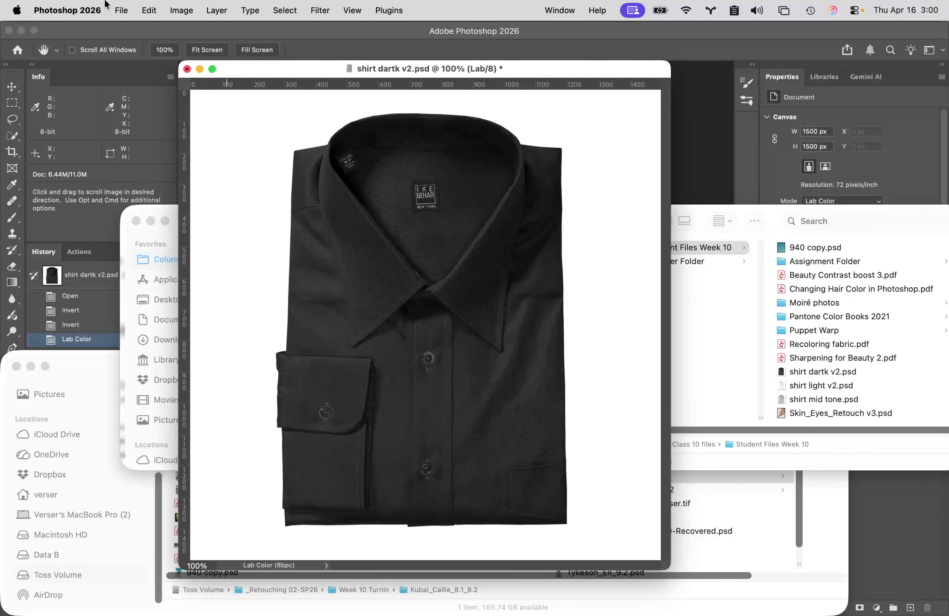
pyautogui.click(120, 11)
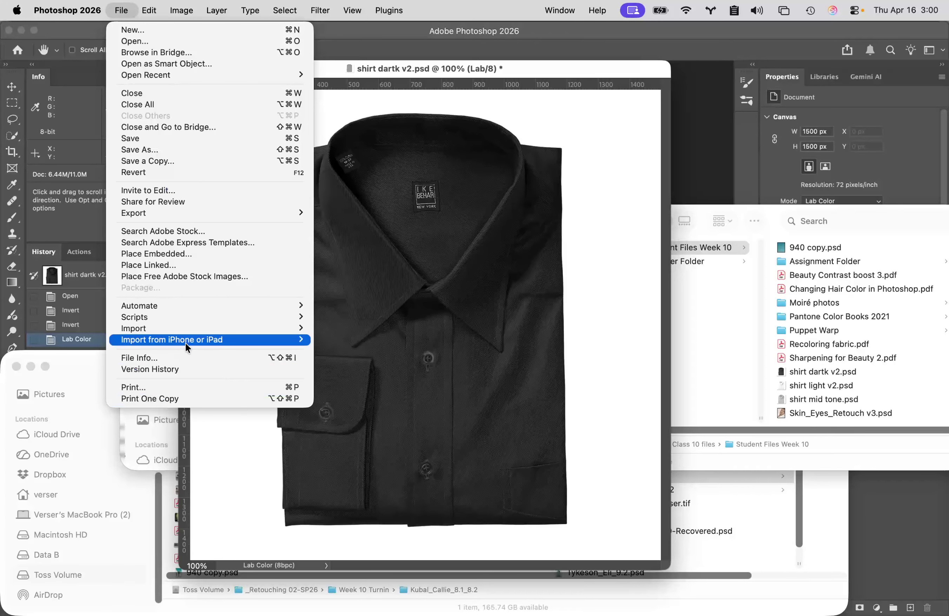
pyautogui.moveTo(67, 11)
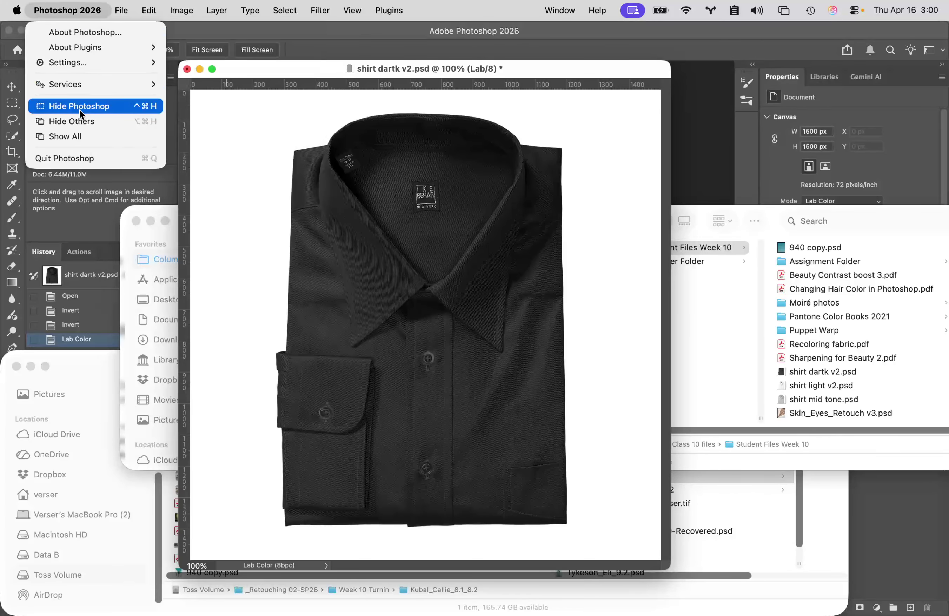
pyautogui.click(82, 119)
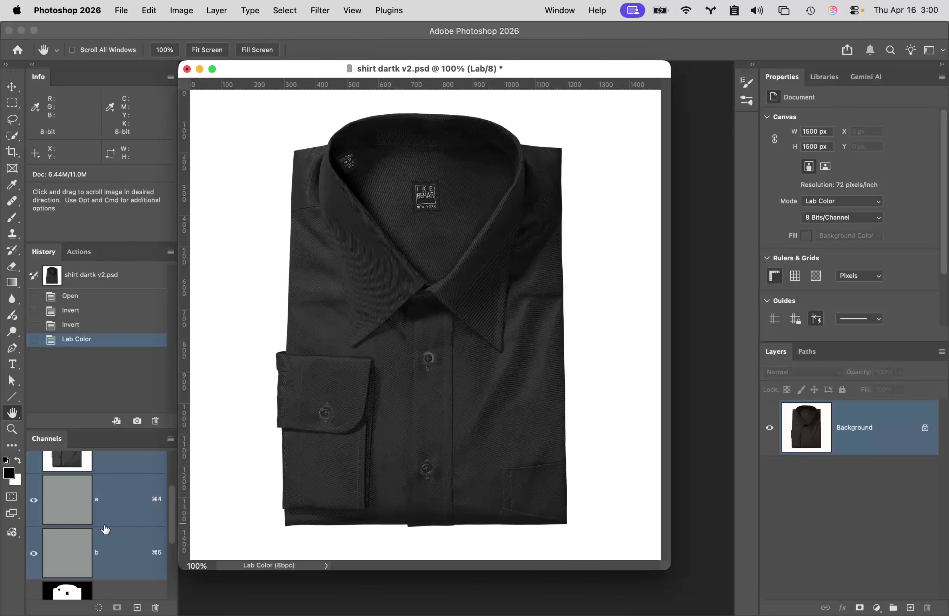
# Step: View the saved Shirt mask channel on its own and return to the composite Lab channel
pyautogui.scroll(-4, 105, 531)
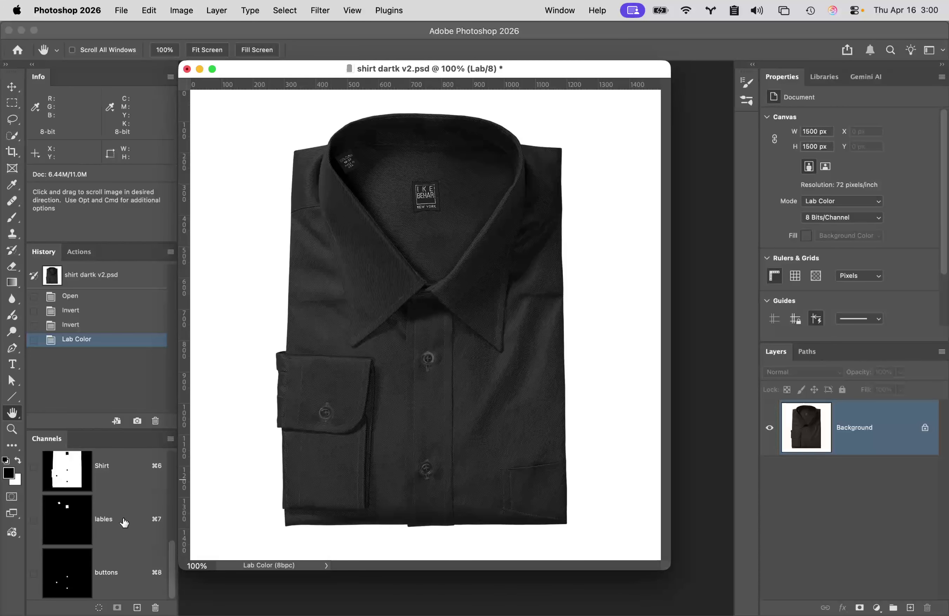
pyautogui.scroll(1, 124, 522)
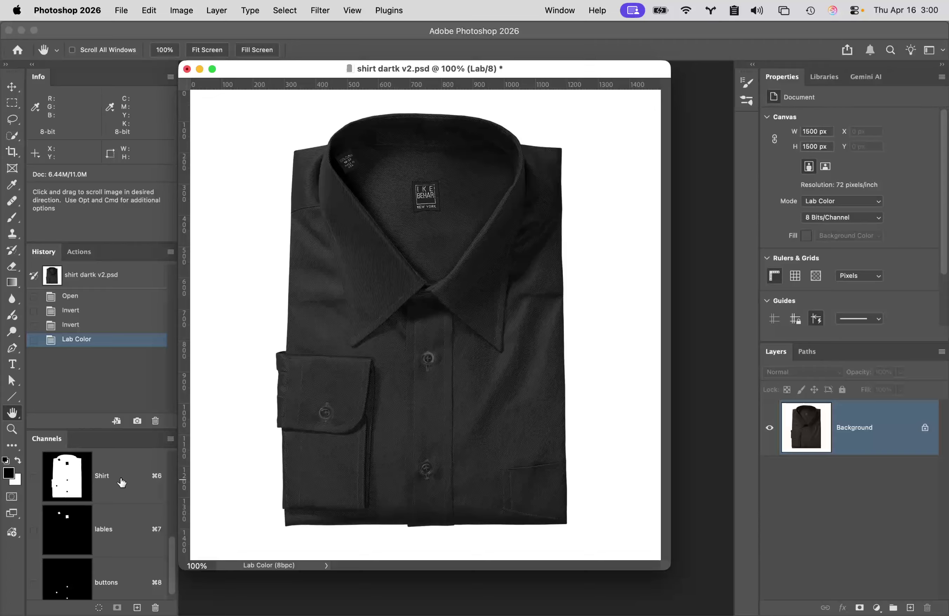
pyautogui.click(70, 475)
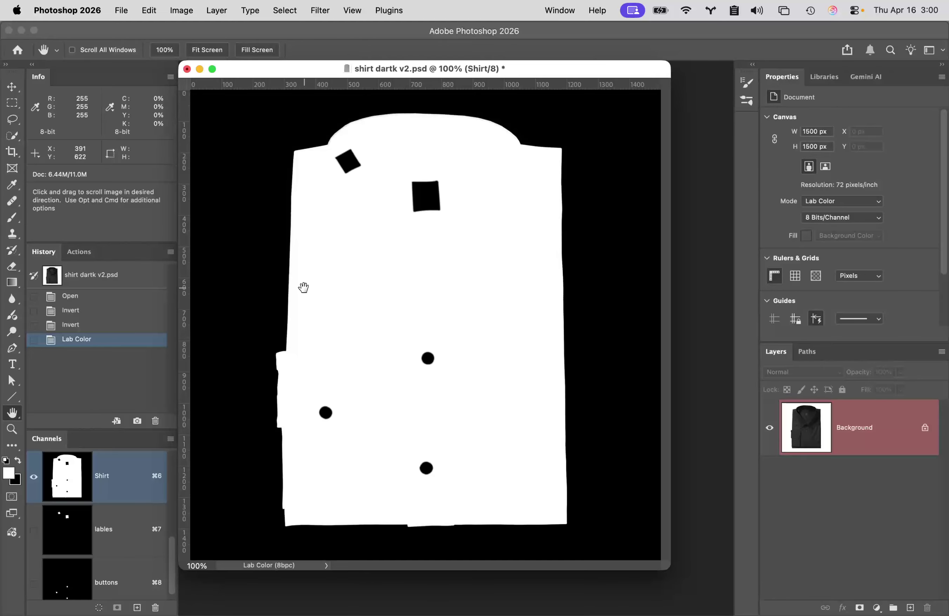
pyautogui.scroll(5, 150, 485)
pyautogui.click(140, 476)
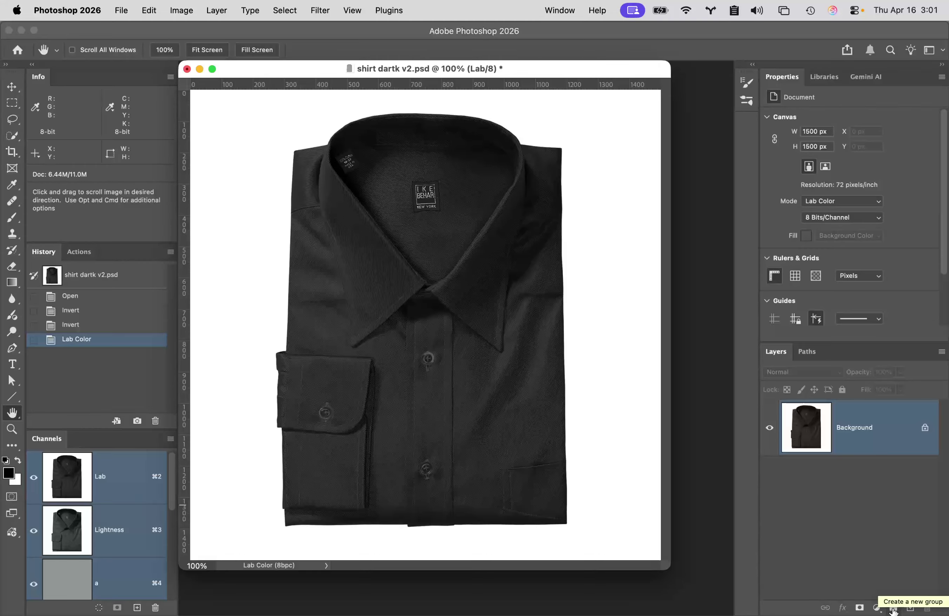
# Step: Create a new layer group above the Background and name it White shirt
pyautogui.click(893, 608)
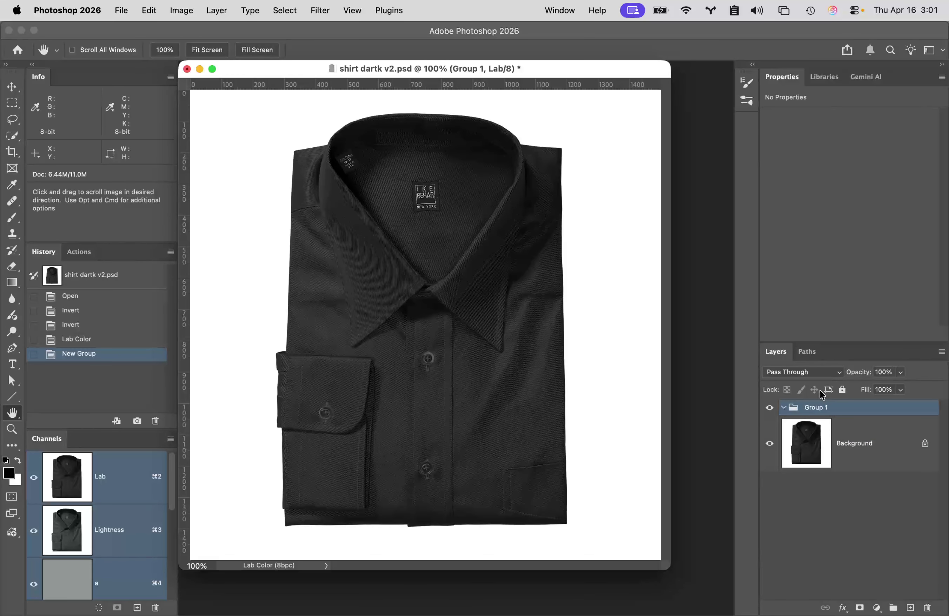
pyautogui.doubleClick(819, 407)
pyautogui.write('W')
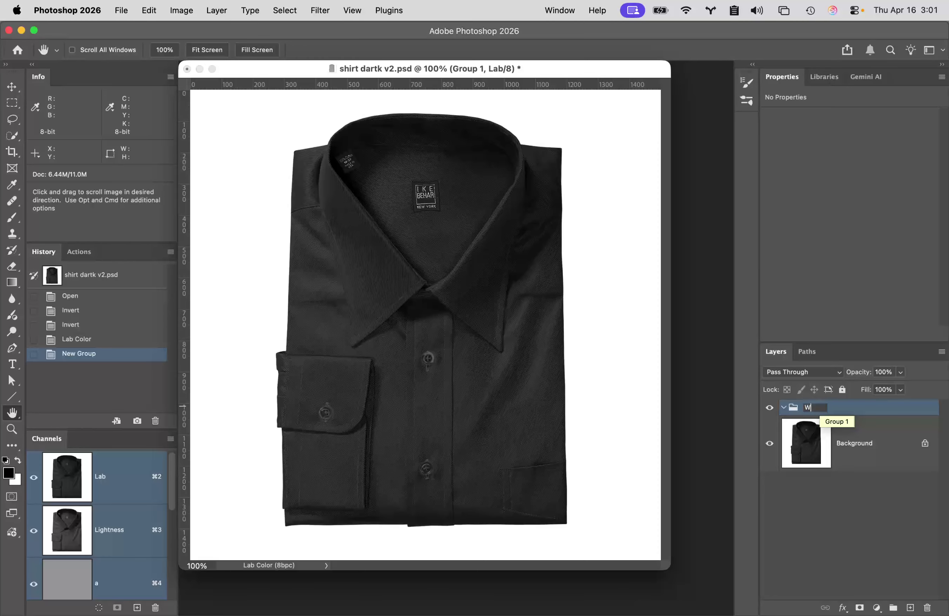
pyautogui.write('hite shirt')
pyautogui.press('Return')
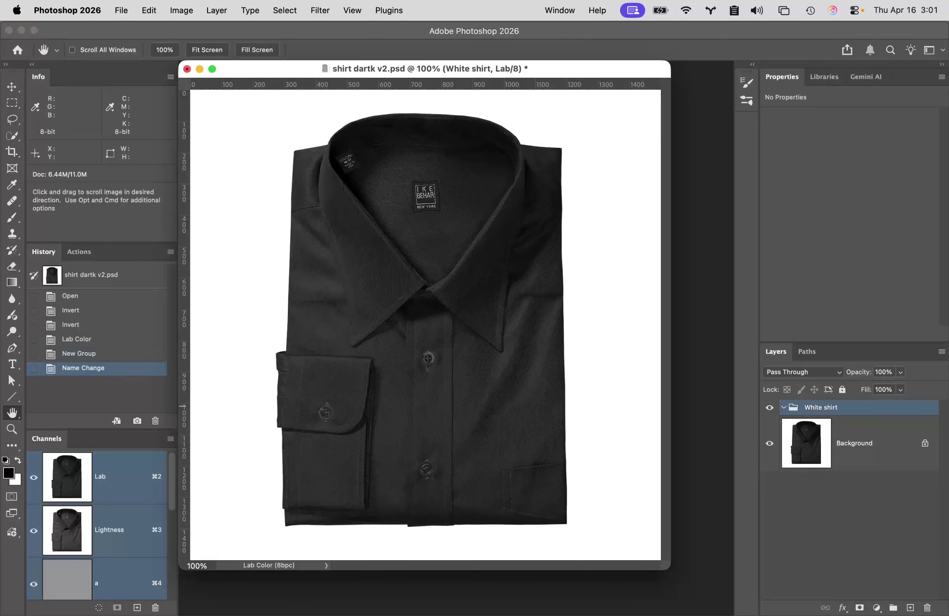
# Step: Duplicate the Background layer and place the copy inside the White shirt group
pyautogui.click(805, 444)
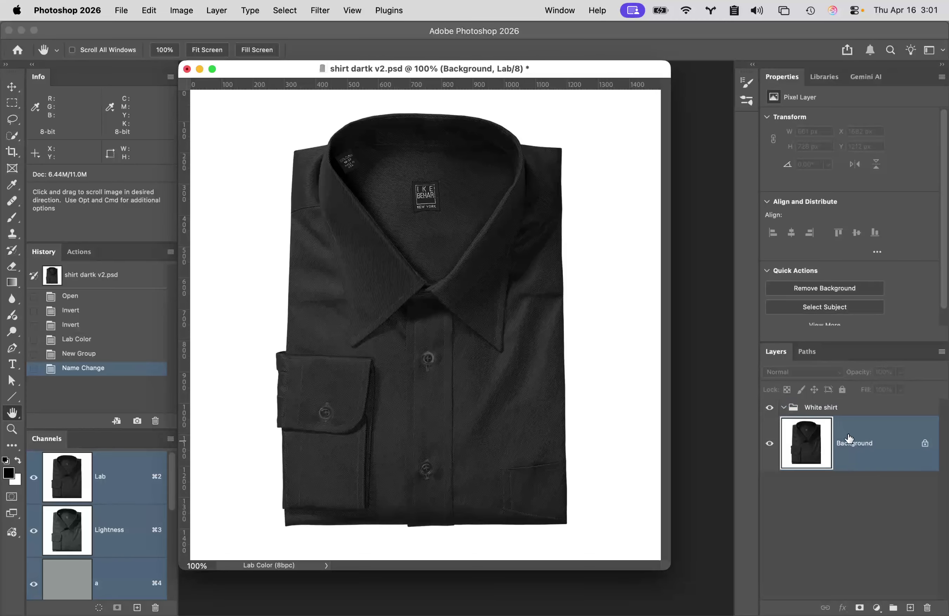
pyautogui.press('super+j')
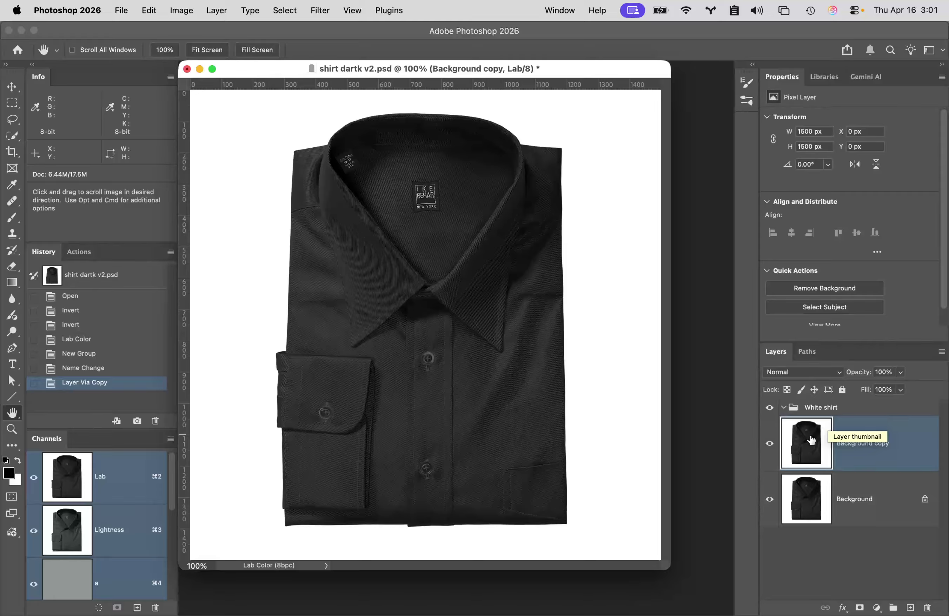
pyautogui.moveTo(817, 436); pyautogui.dragTo(838, 409)
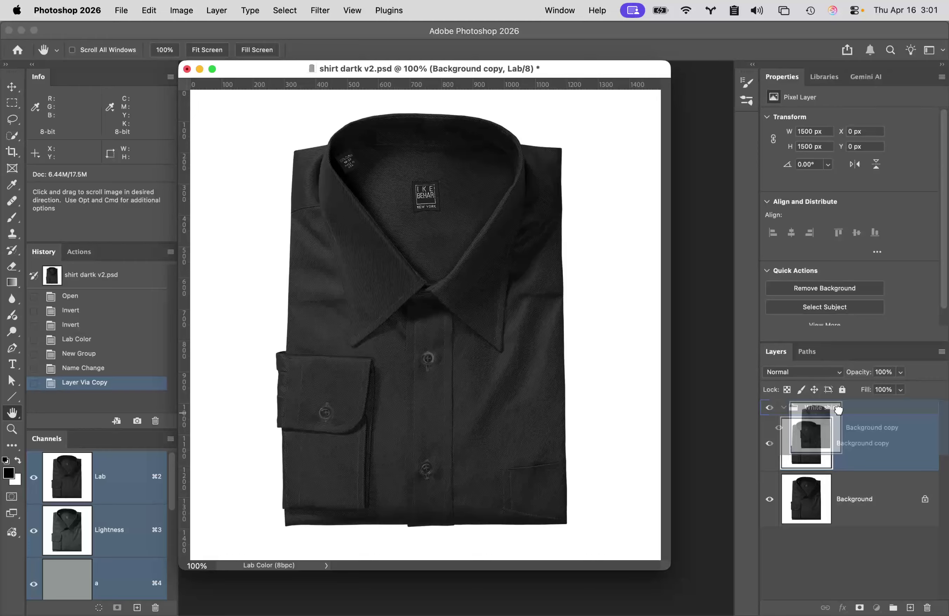
pyautogui.moveTo(838, 409); pyautogui.dragTo(840, 426)
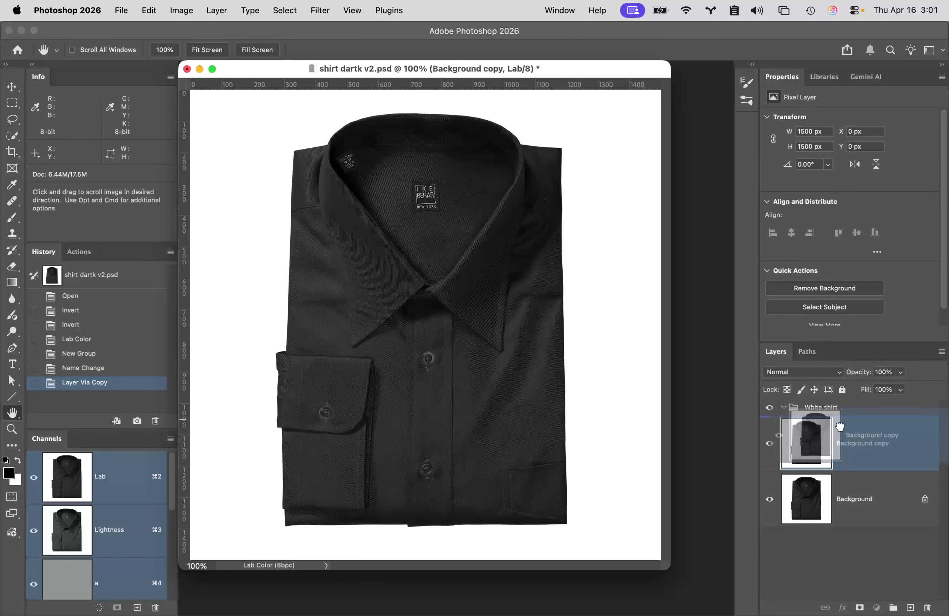
pyautogui.moveTo(840, 427); pyautogui.dragTo(844, 403)
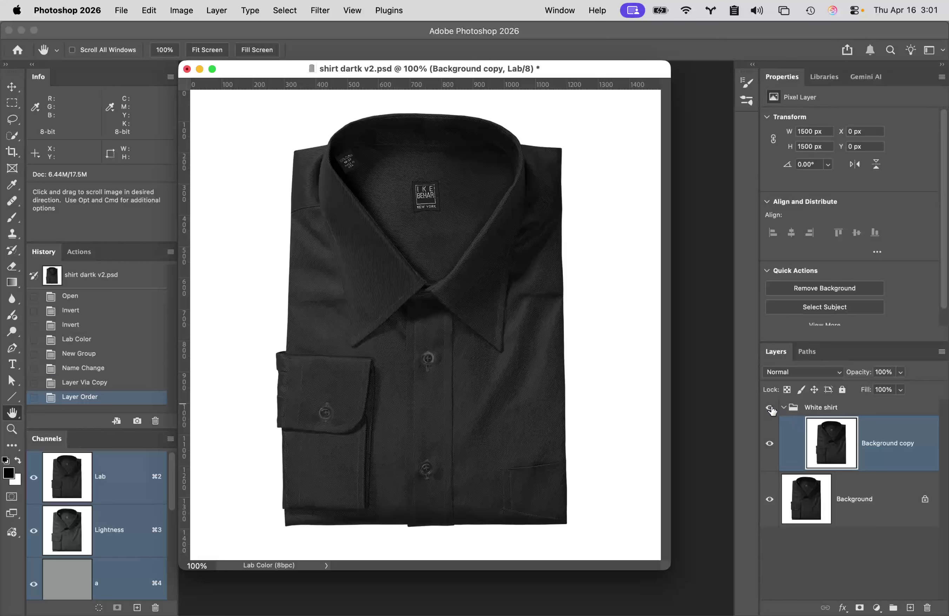
pyautogui.click(784, 408)
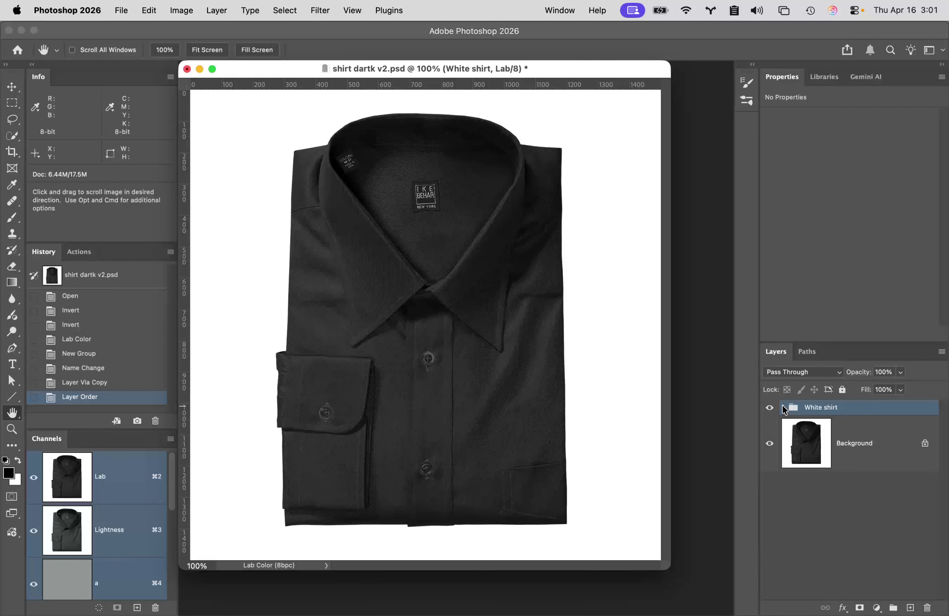
pyautogui.click(783, 407)
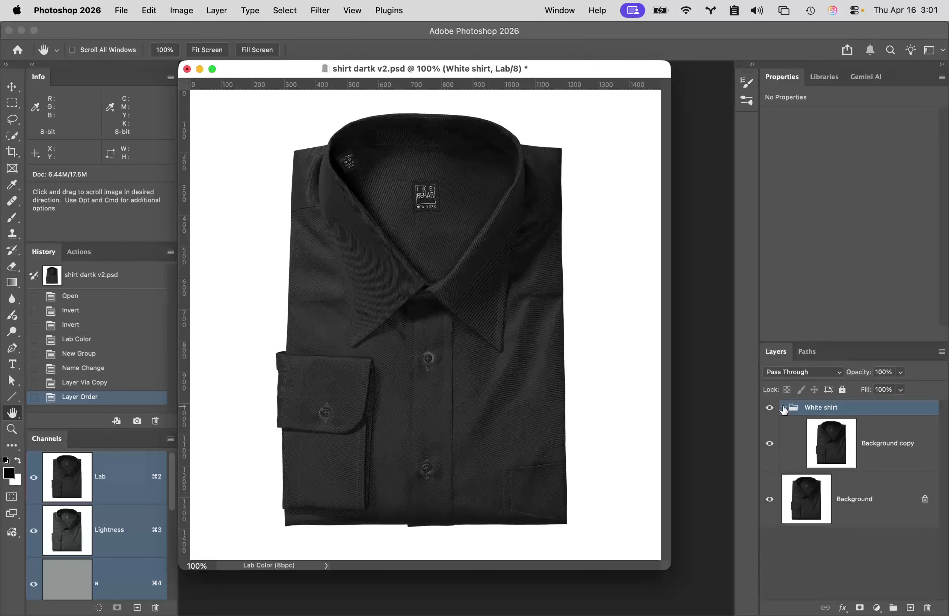
# Step: Apply the Desaturate adjustment to the Background copy layer inside the White shirt group
pyautogui.click(827, 447)
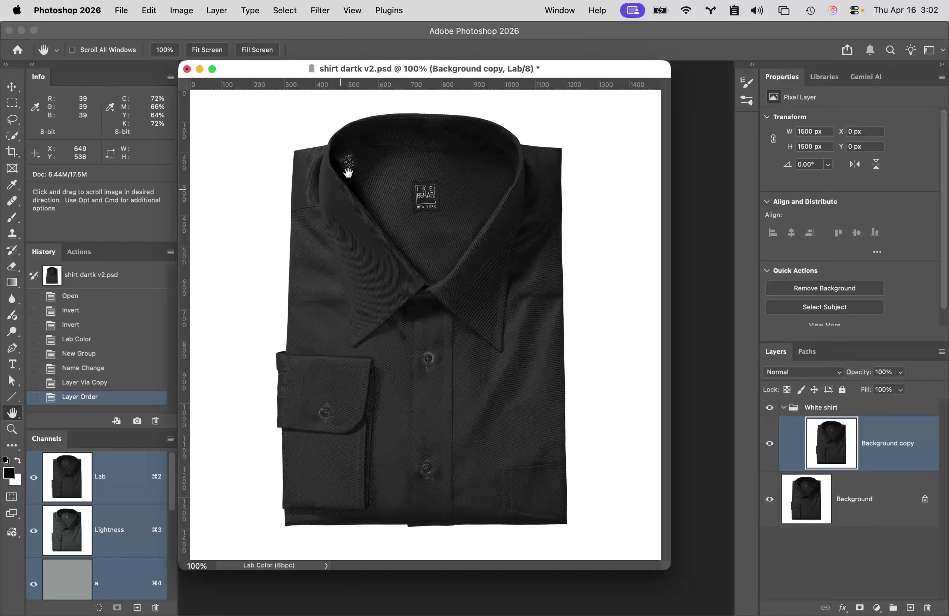
pyautogui.click(180, 10)
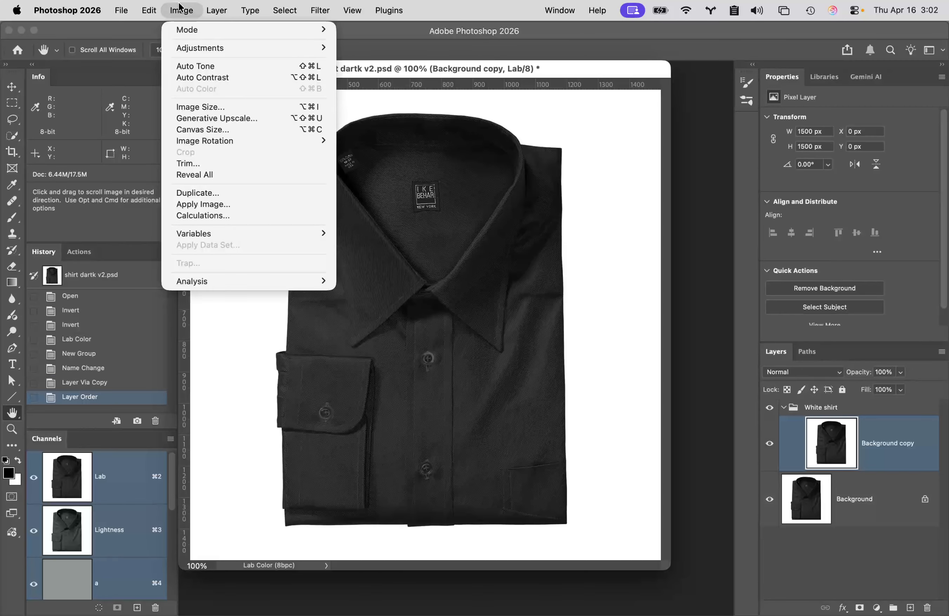
pyautogui.moveTo(203, 49)
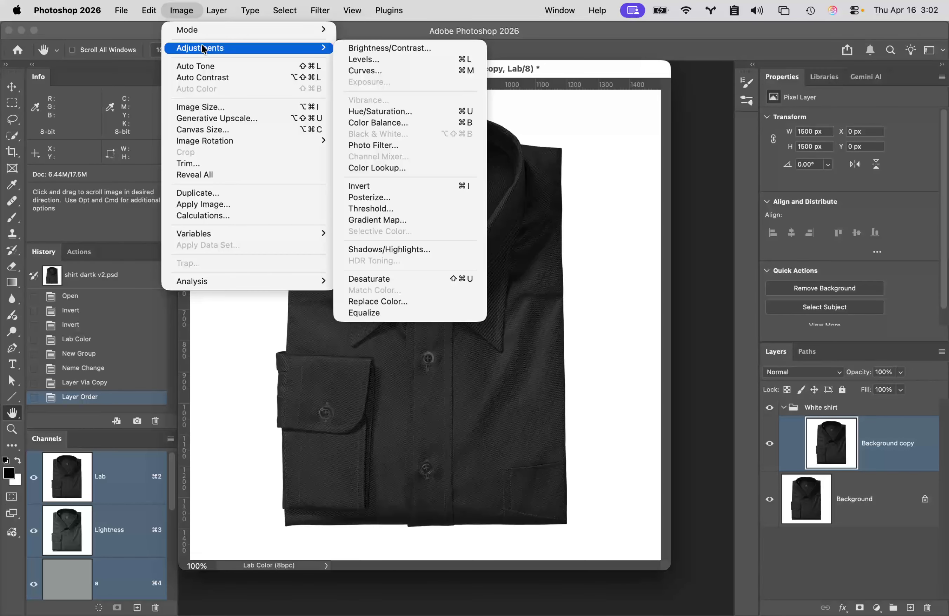
pyautogui.click(402, 280)
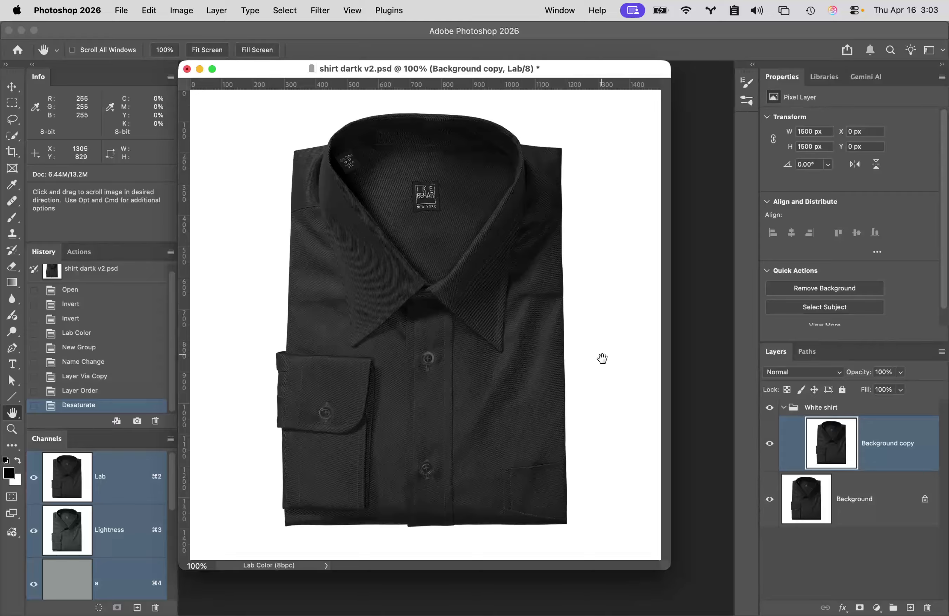
# Step: Rename the desaturated Background copy layer as Desat 1
pyautogui.doubleClick(886, 443)
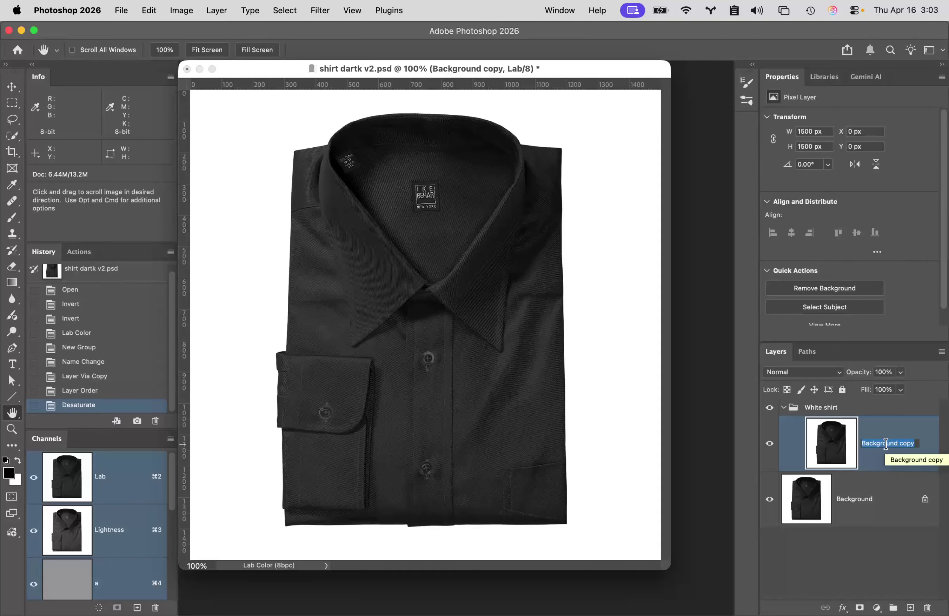
pyautogui.write('Desa')
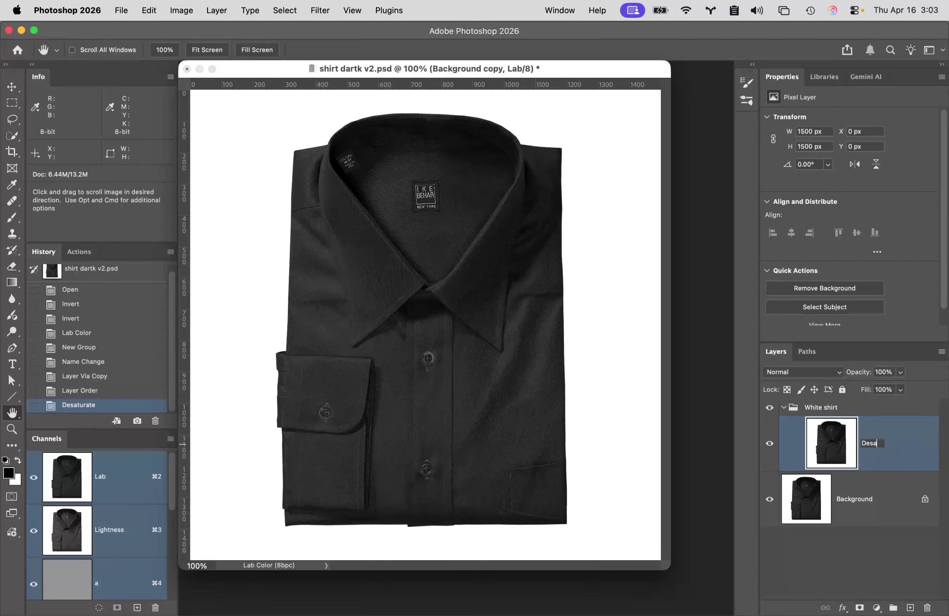
pyautogui.write('t 1')
pyautogui.press('Return')
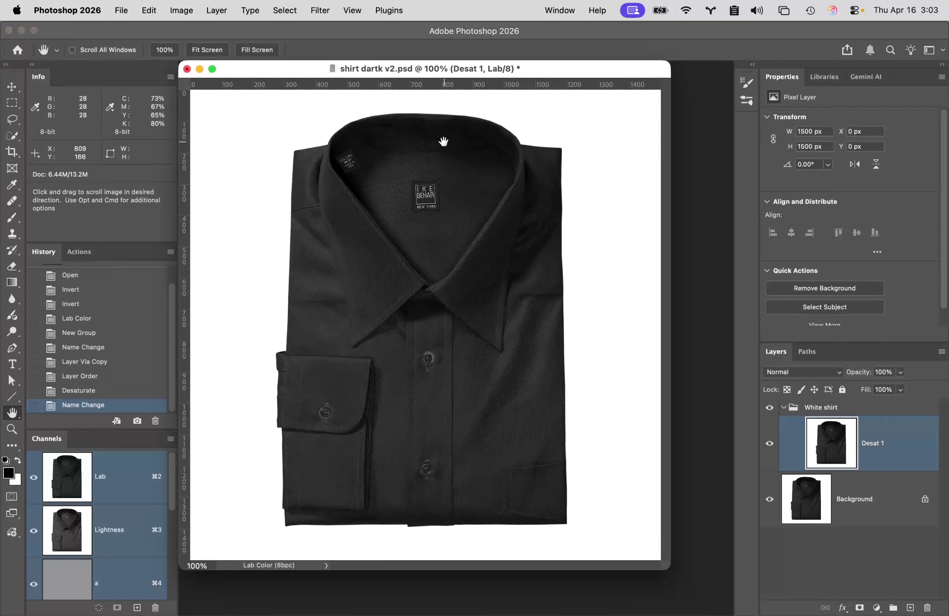
pyautogui.click(180, 5)
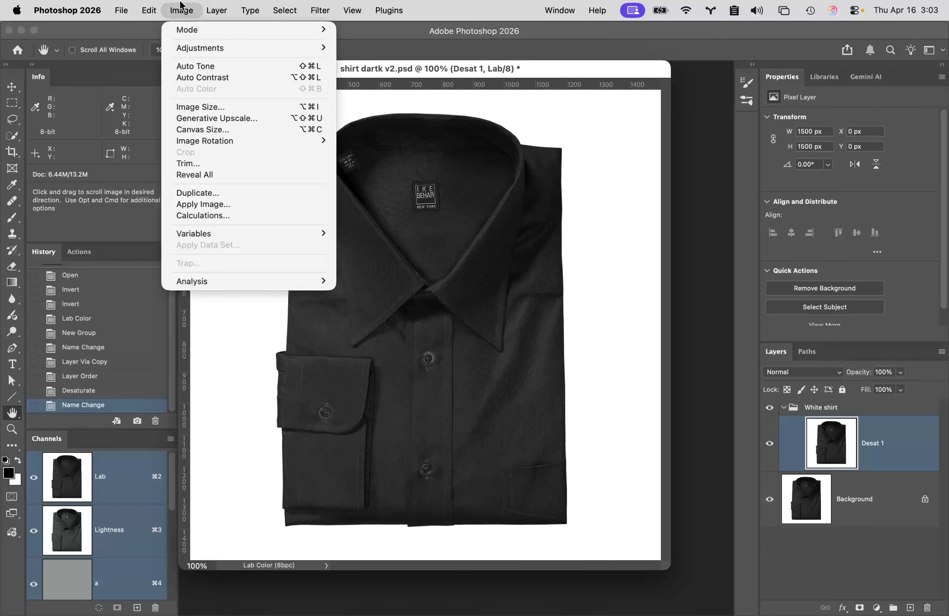
pyautogui.moveTo(196, 48)
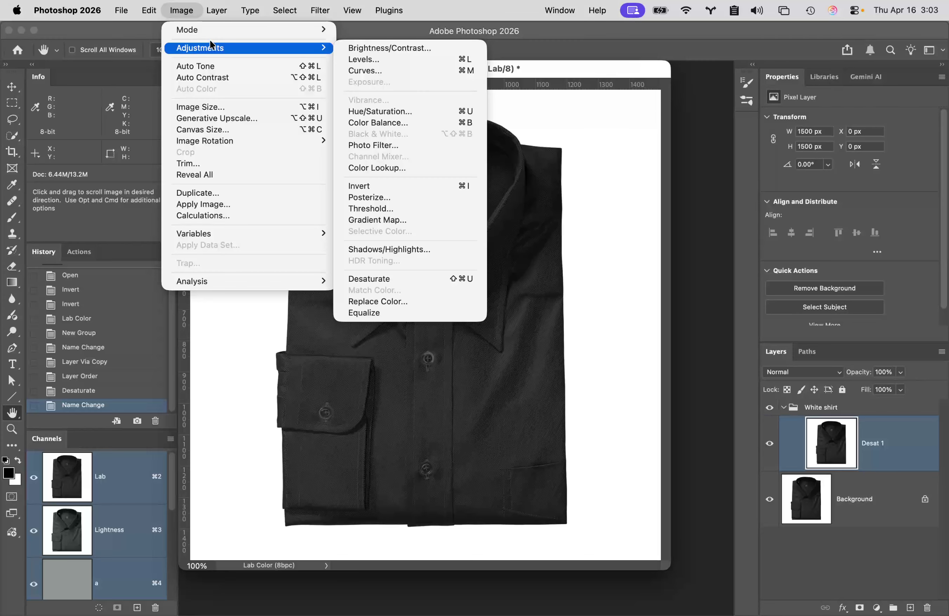
pyautogui.click(394, 280)
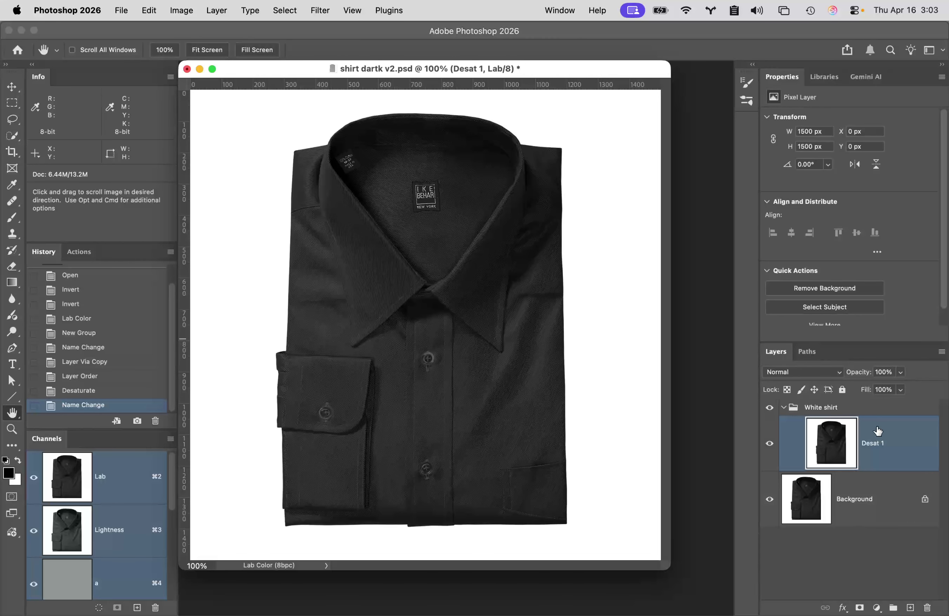
# Step: Duplicate the Desat 1 layer twice within the White shirt group and rename the middle layer Desat 2
pyautogui.press('super+j')
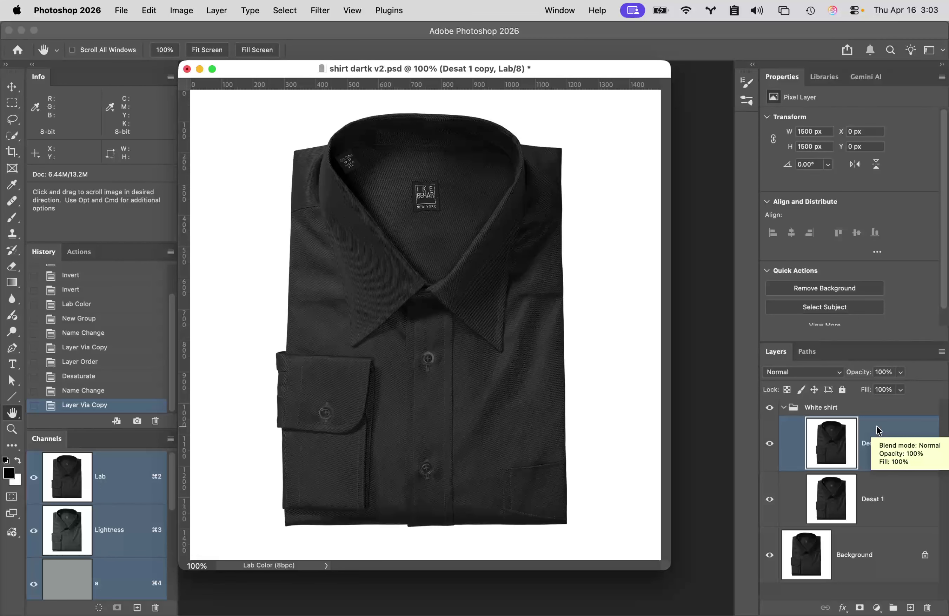
pyautogui.press('super+j')
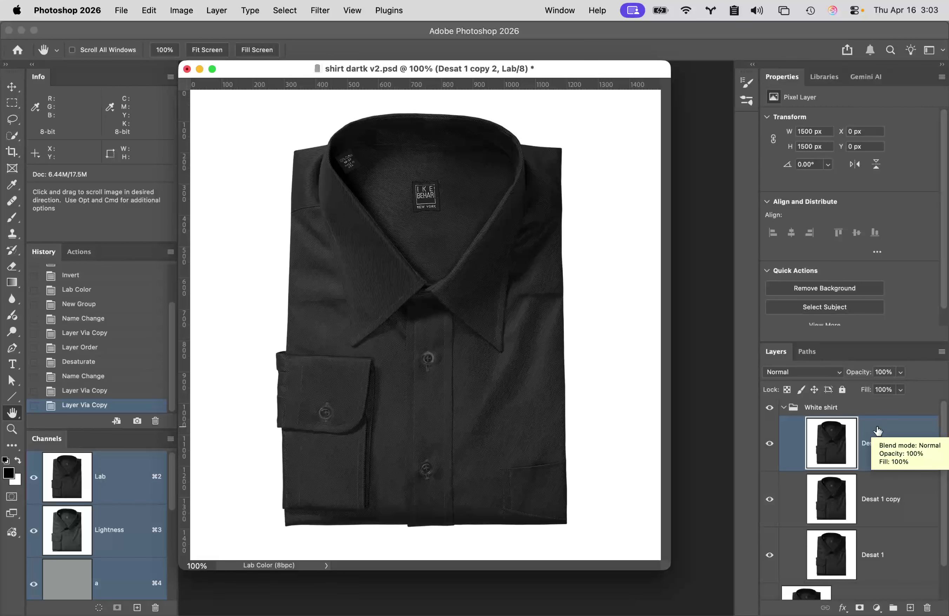
pyautogui.click(886, 502)
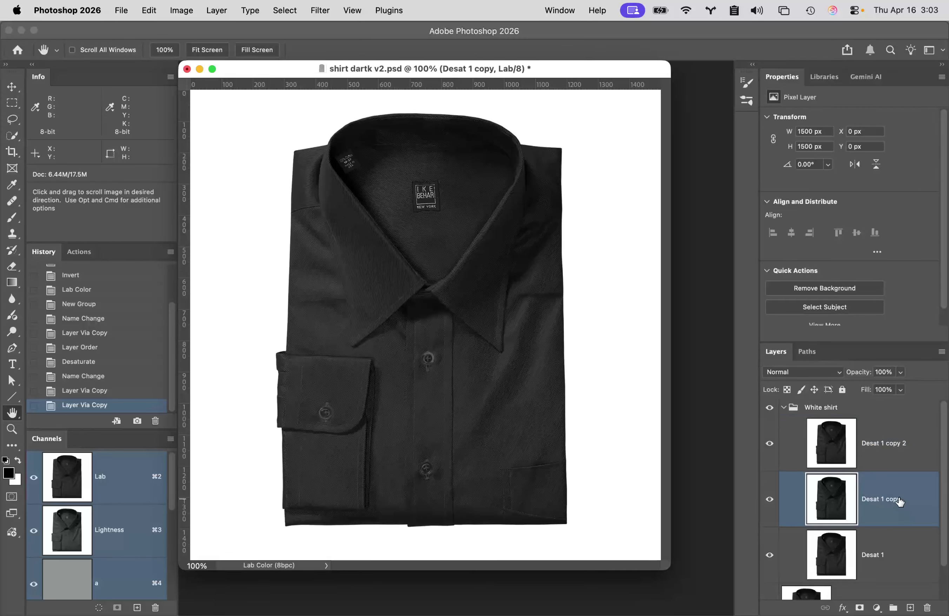
pyautogui.doubleClick(898, 499)
pyautogui.click(899, 498)
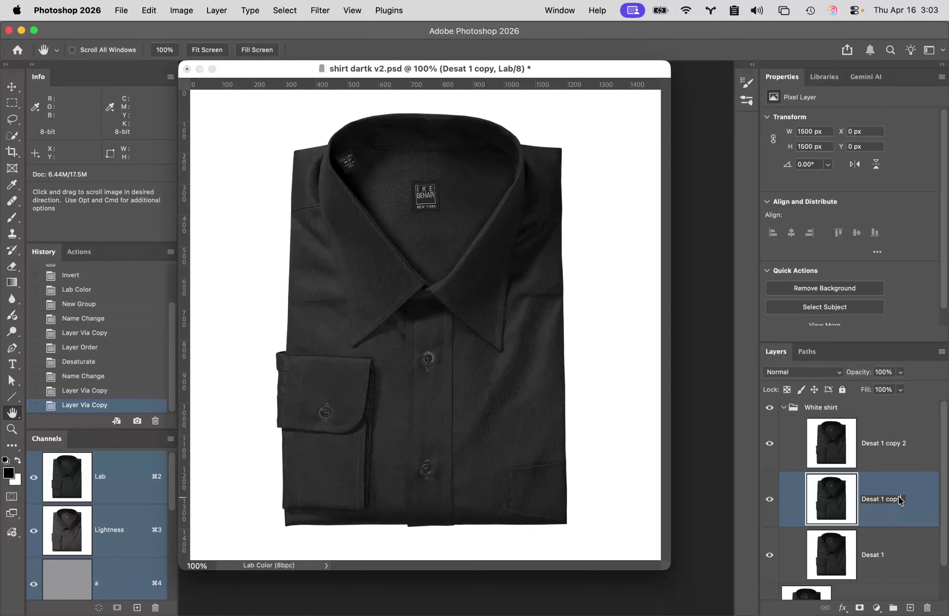
pyautogui.press('BackSpace')
pyautogui.press('BackSpace')
pyautogui.press('BackSpace')
pyautogui.press('BackSpace')
pyautogui.press('BackSpace')
pyautogui.press('BackSpace')
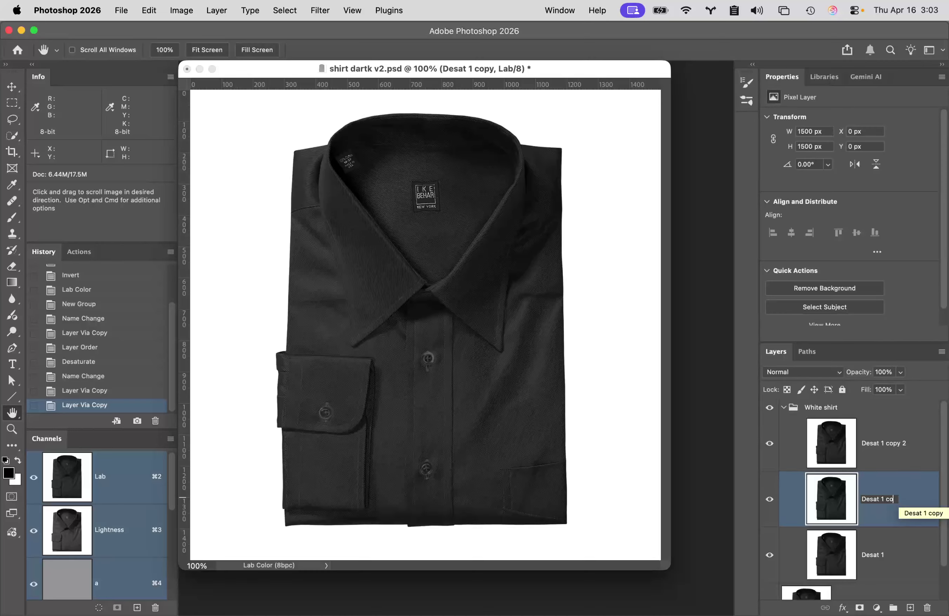
pyautogui.write('2')
pyautogui.press('Return')
# Step: Rename the uppermost desaturated copy in the White shirt group as Desat 3
pyautogui.click(901, 445)
pyautogui.doubleClick(902, 444)
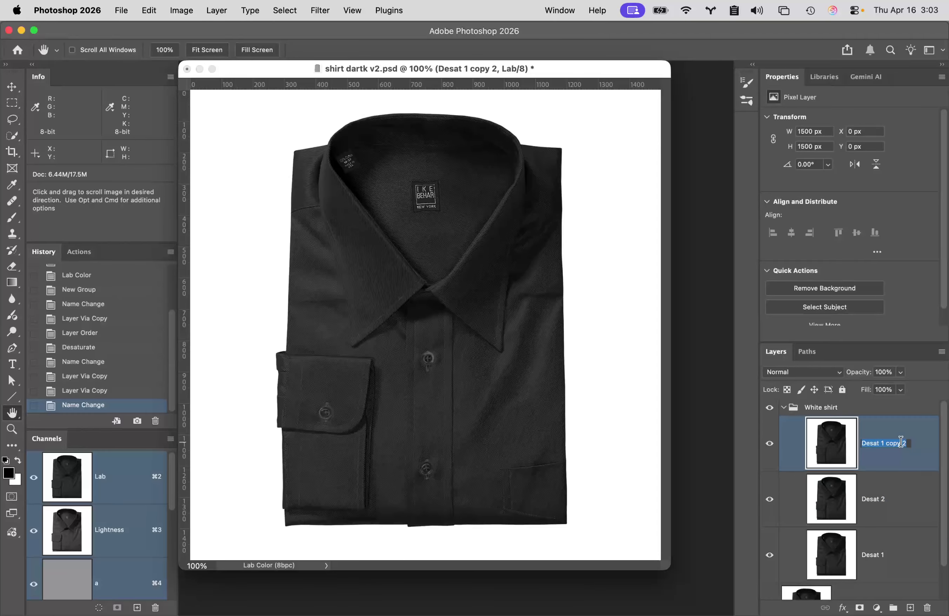
pyautogui.press('BackSpace')
pyautogui.press('BackSpace')
pyautogui.press('BackSpace')
pyautogui.press('BackSpace')
pyautogui.press('BackSpace')
pyautogui.press('BackSpace')
pyautogui.press('BackSpace')
pyautogui.press('BackSpace')
pyautogui.write('3')
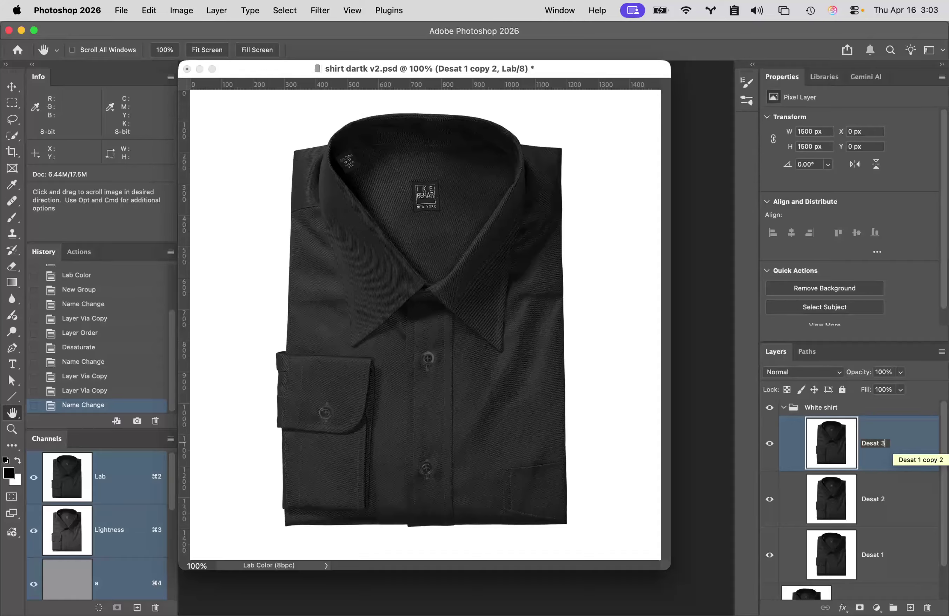
# Step: Hide the Desat 3 and Desat 2 layers and make Desat 1 the active layer
pyautogui.click(769, 446)
pyautogui.click(769, 499)
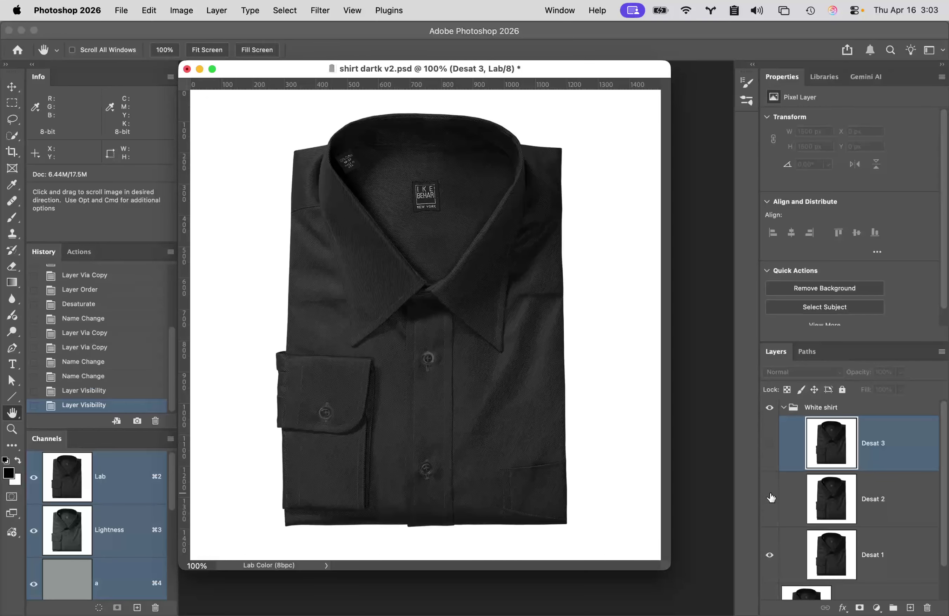
pyautogui.click(908, 550)
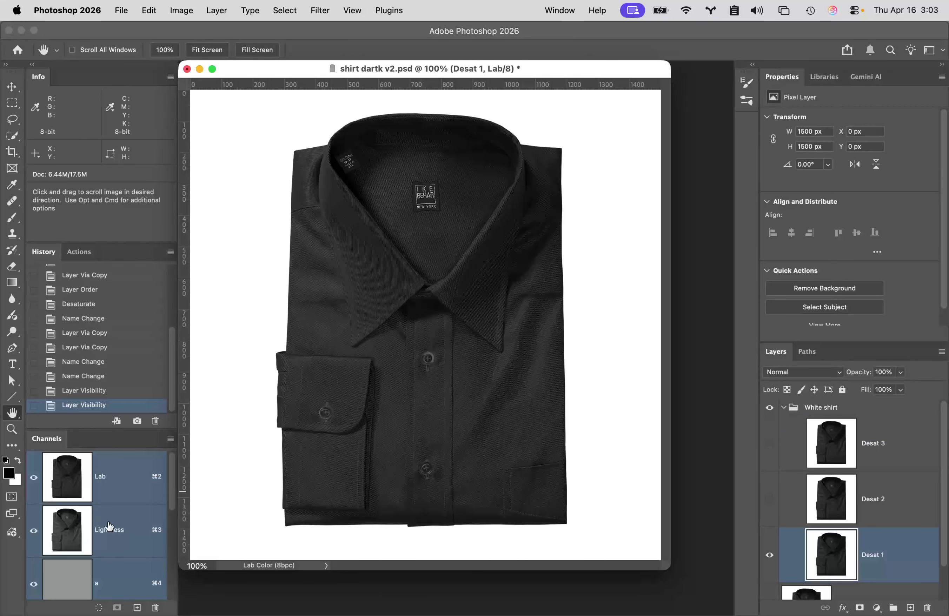
# Step: Load the Shirt channel as a selection and add it as a layer mask on the White shirt group
pyautogui.scroll(-5, 117, 541)
pyautogui.scroll(1, 117, 541)
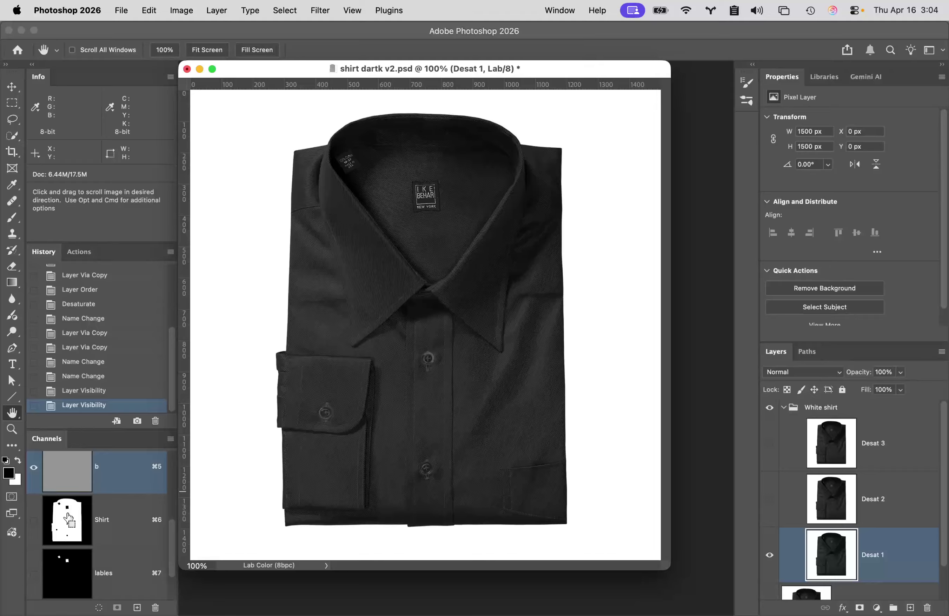
pyautogui.keyDown('super'); pyautogui.click(68, 519); pyautogui.keyUp('super')
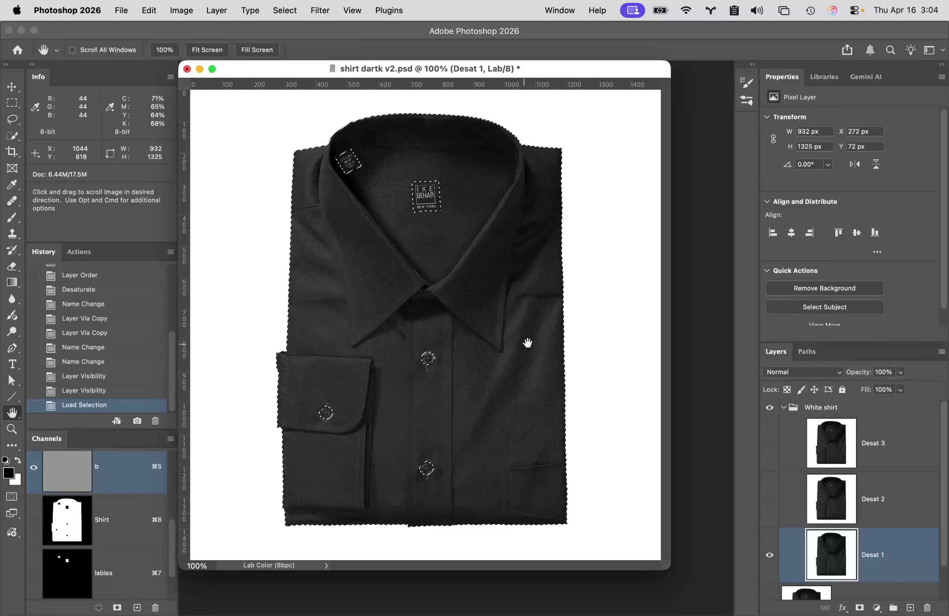
pyautogui.click(852, 408)
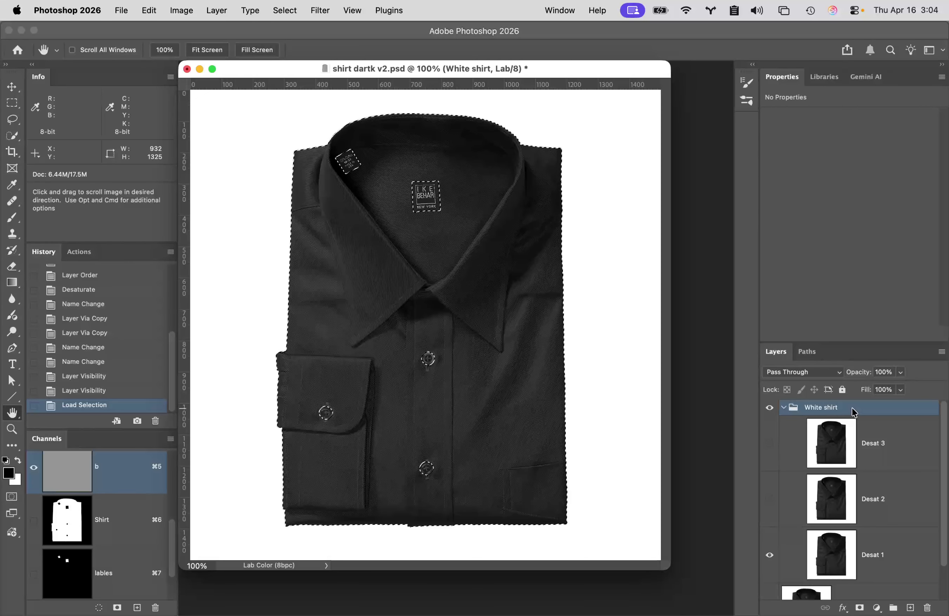
pyautogui.click(860, 608)
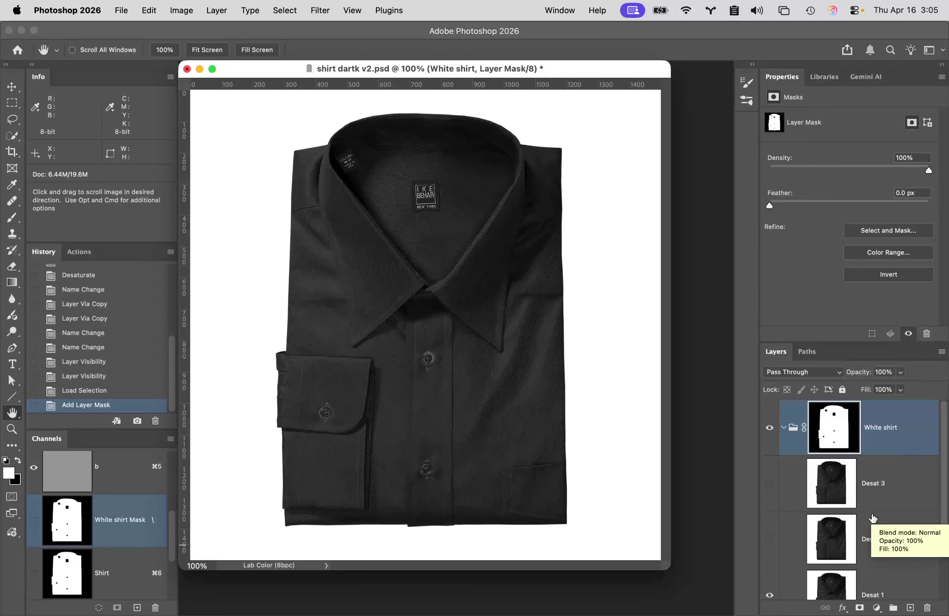
# Step: Add a solid color fill layer of RGB 245, 245, 245 above Desat 1 and set its blend mode to Hard Light
pyautogui.scroll(-3, 883, 523)
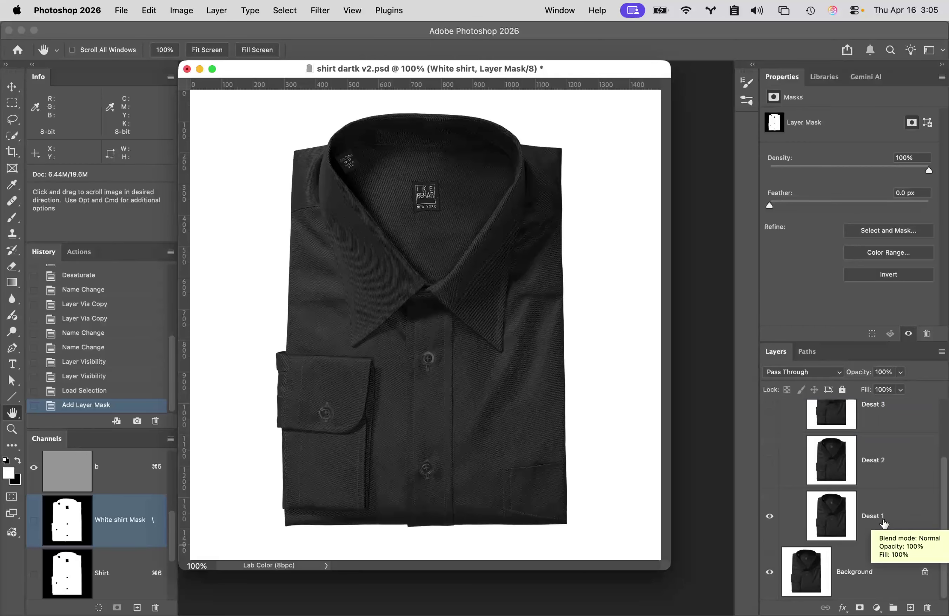
pyautogui.click(835, 520)
pyautogui.moveTo(835, 520); pyautogui.dragTo(797, 432)
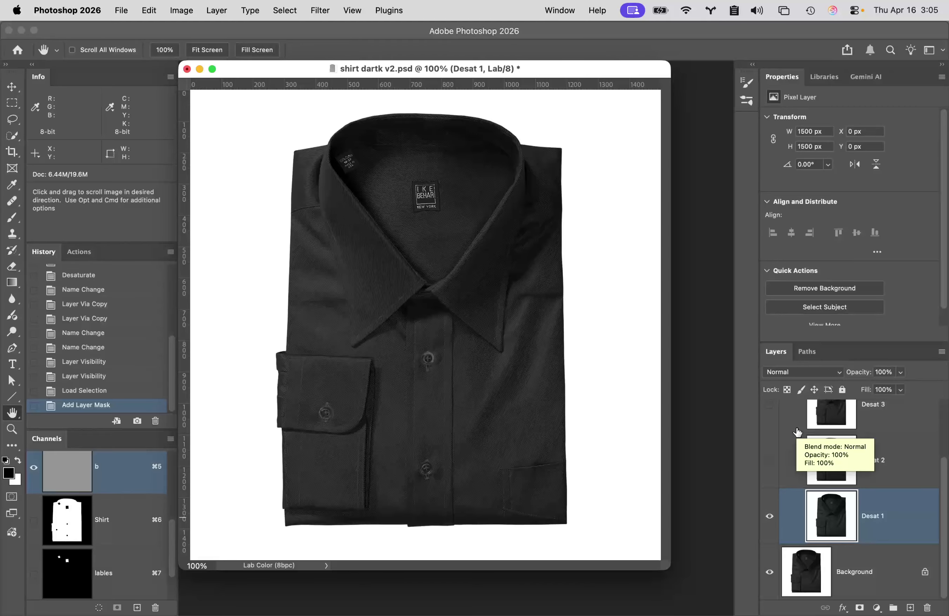
pyautogui.click(876, 610)
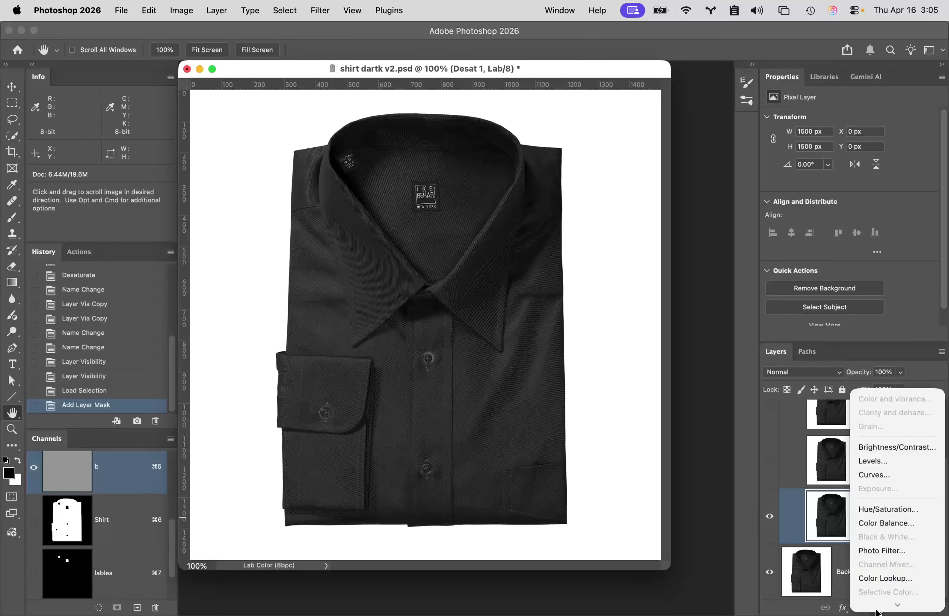
pyautogui.scroll(-5, 879, 592)
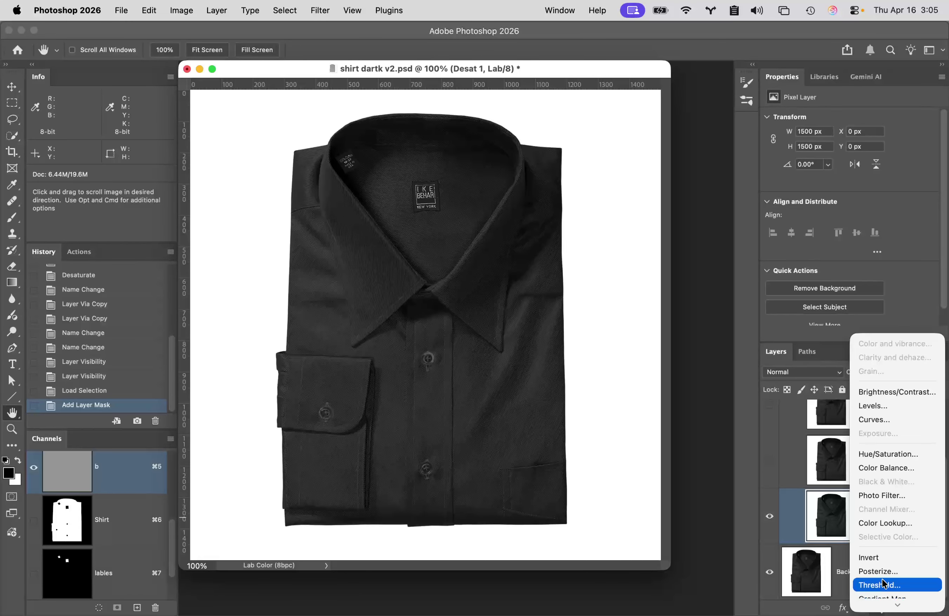
pyautogui.click(902, 575)
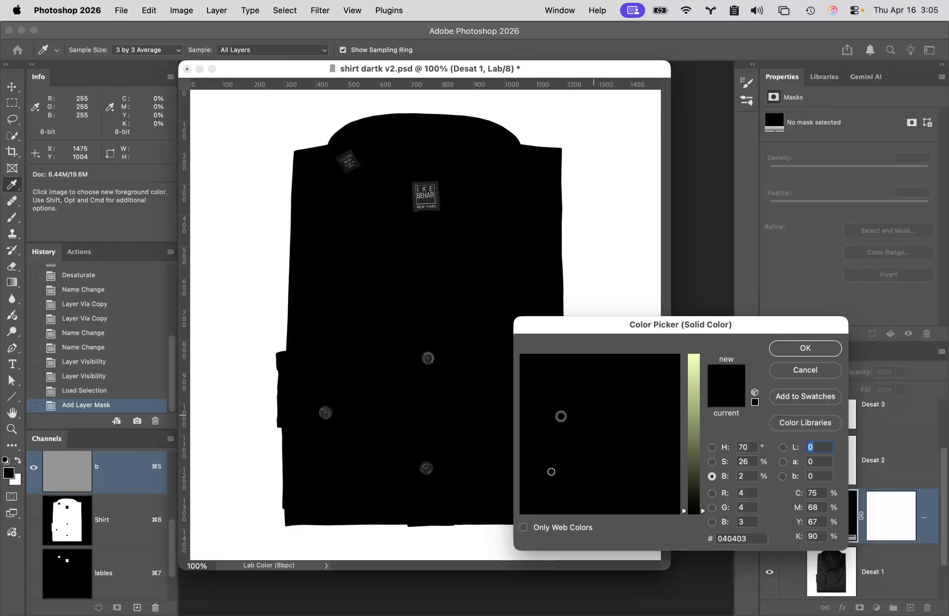
pyautogui.click(746, 493)
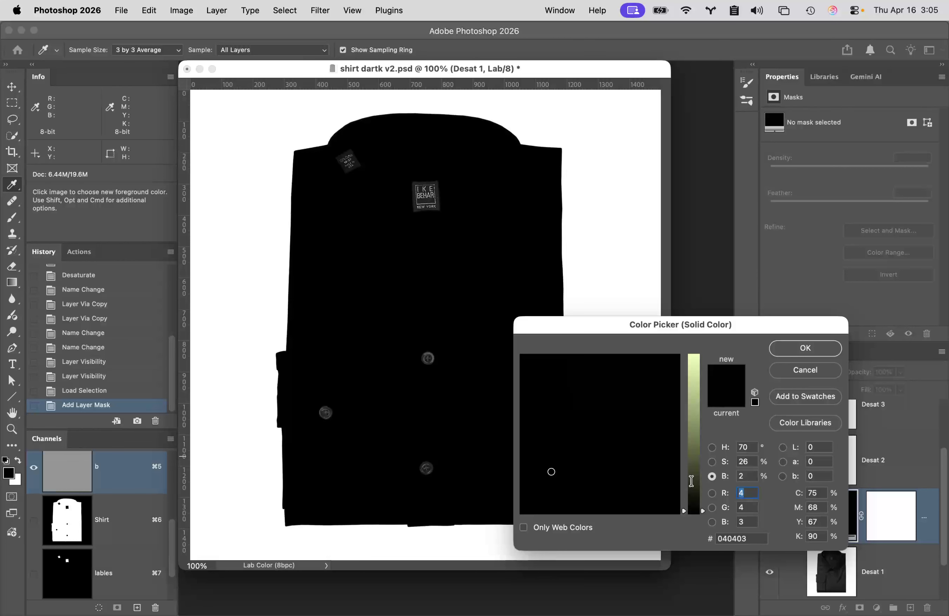
pyautogui.write('245')
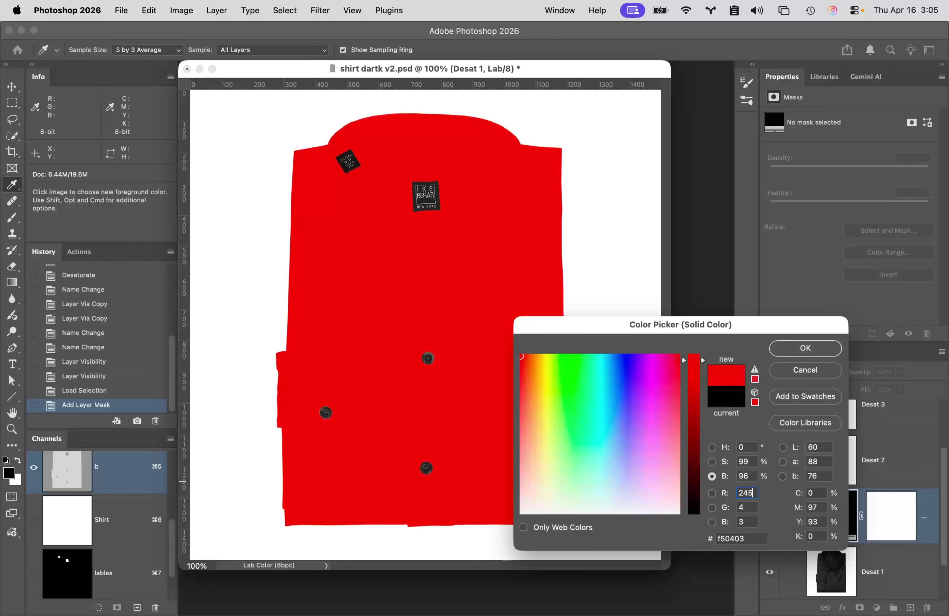
pyautogui.press('Tab')
pyautogui.write('245')
pyautogui.press('Tab')
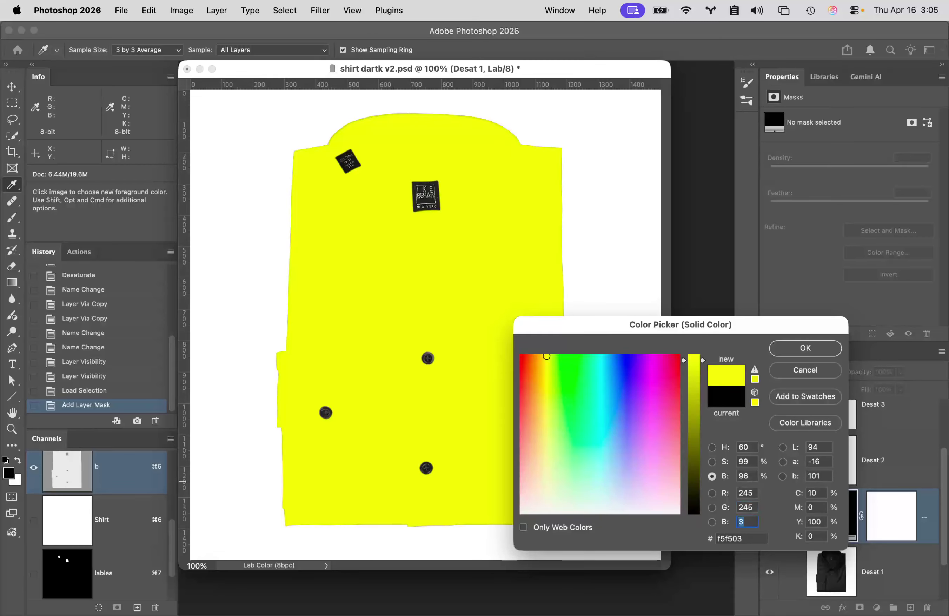
pyautogui.write('245')
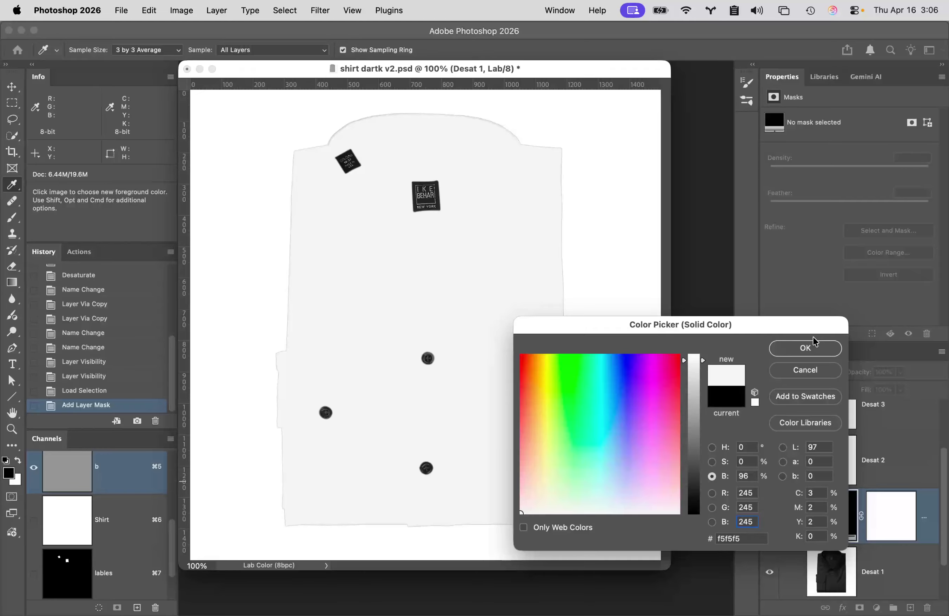
pyautogui.click(812, 347)
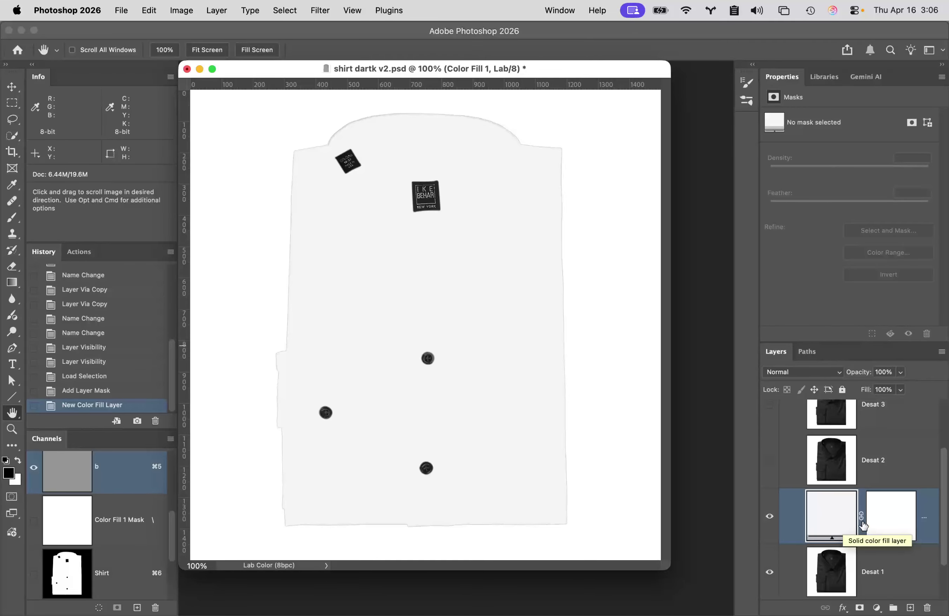
pyautogui.click(802, 376)
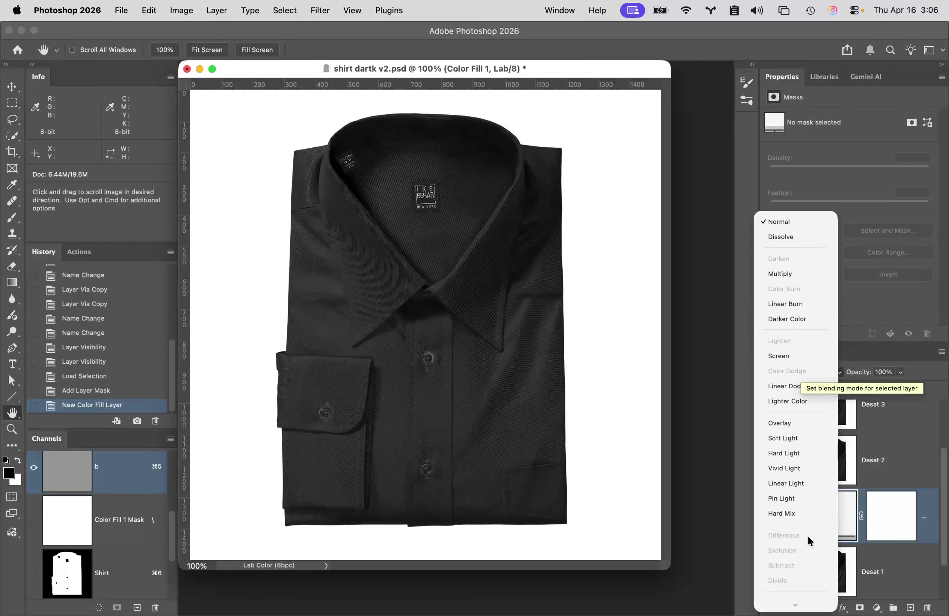
pyautogui.click(797, 453)
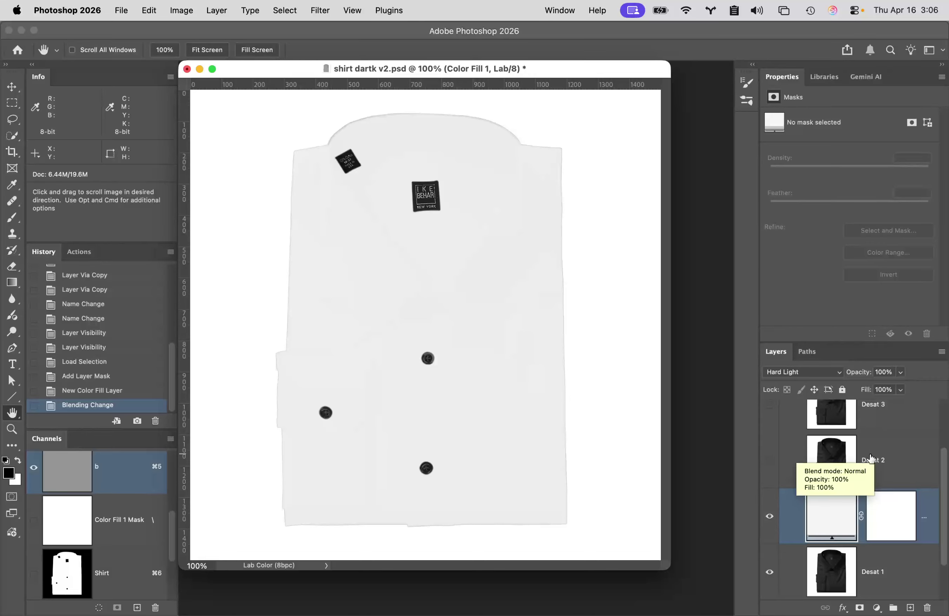
# Step: Show the Desat 2 layer and set its blend mode to Overlay
pyautogui.click(769, 464)
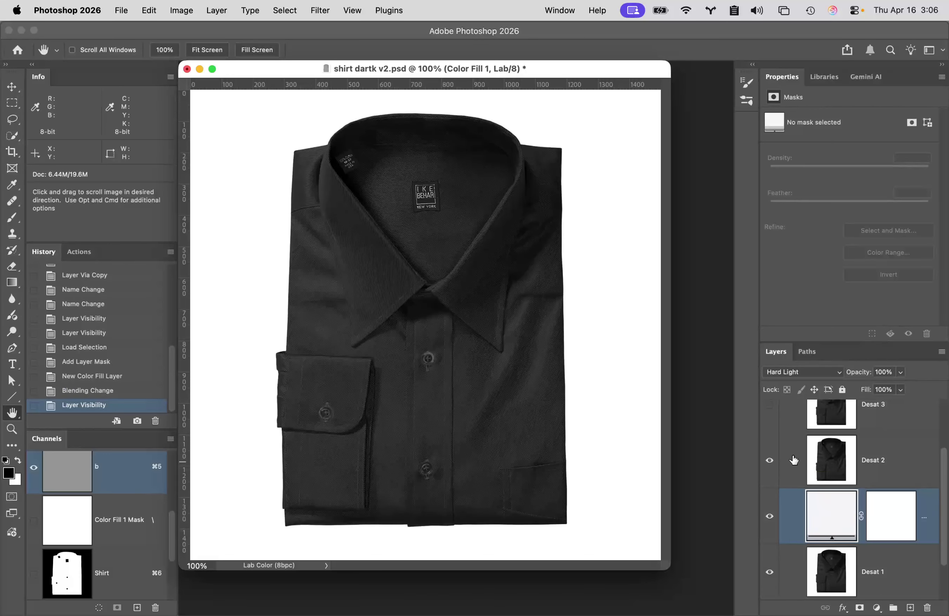
pyautogui.click(788, 459)
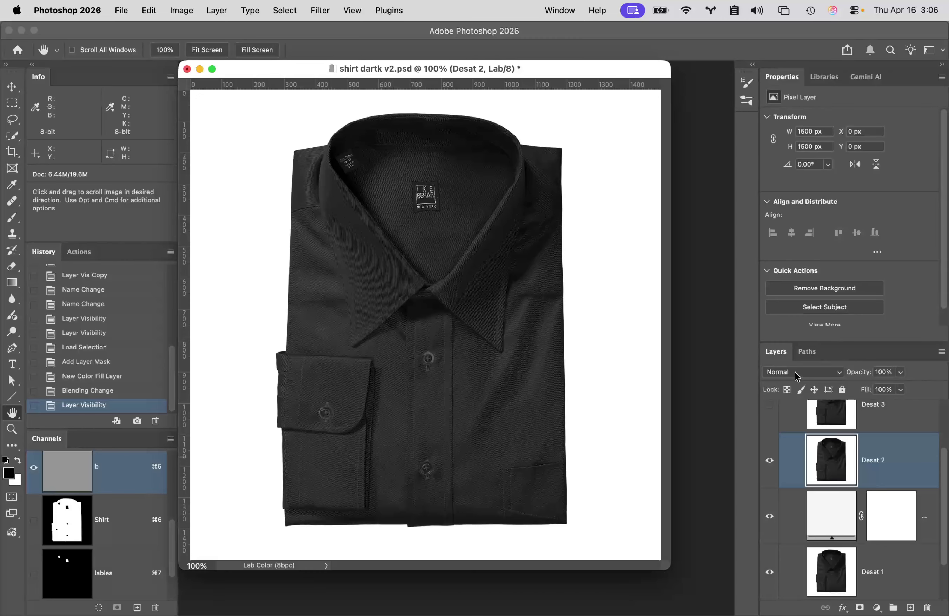
pyautogui.click(794, 372)
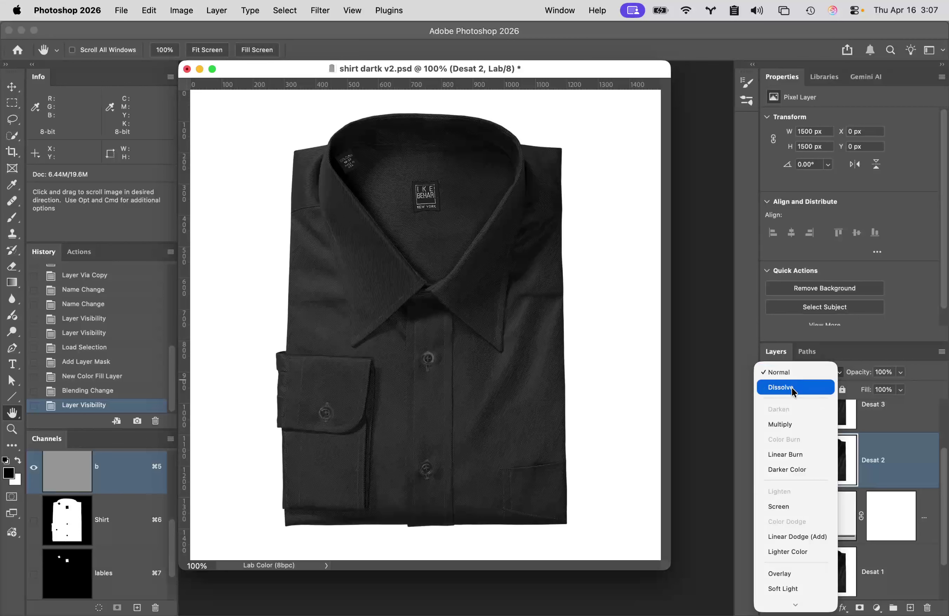
pyautogui.click(796, 574)
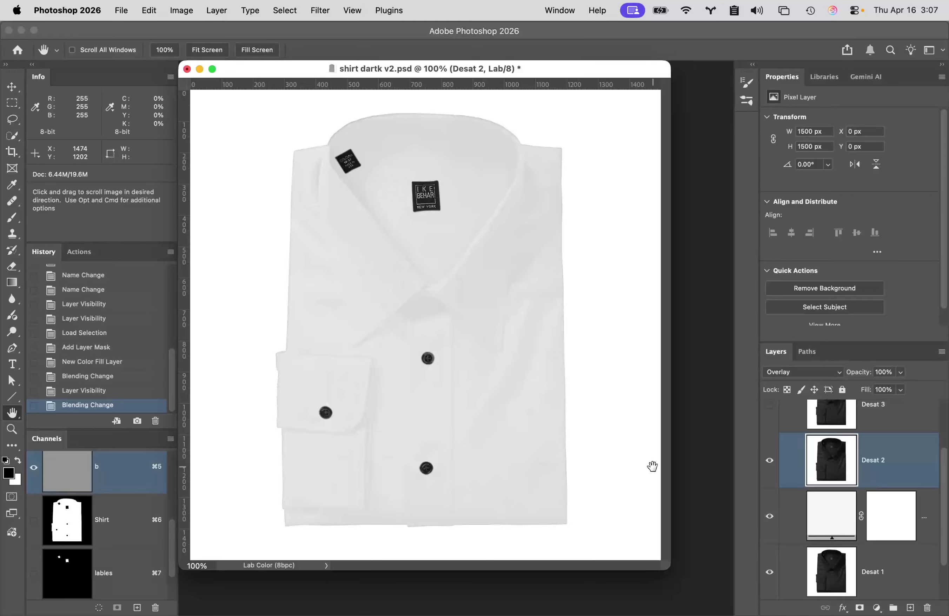
# Step: Show the Desat 3 layer and set it to Overlay blending at 52% opacity
pyautogui.scroll(2, 799, 498)
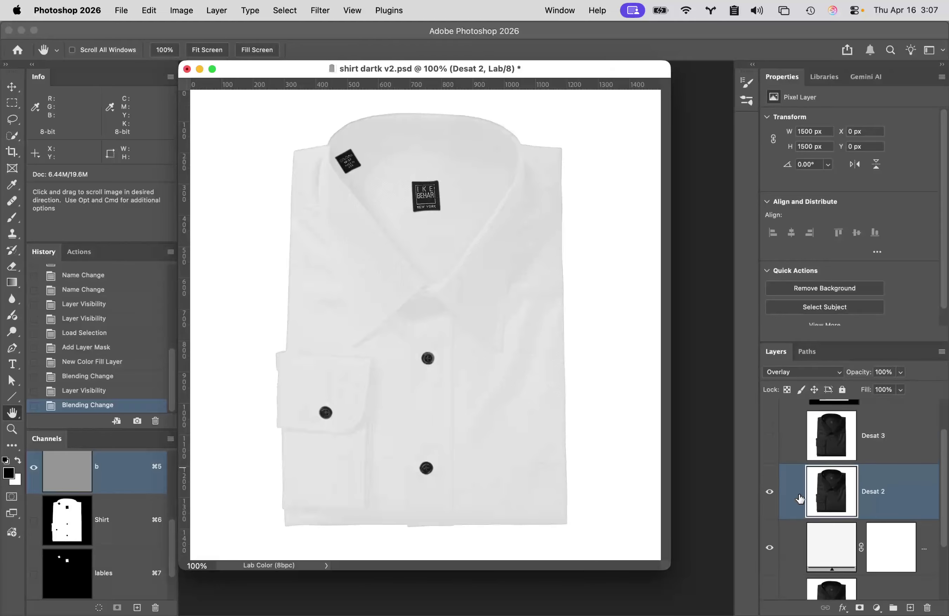
pyautogui.scroll(1, 799, 498)
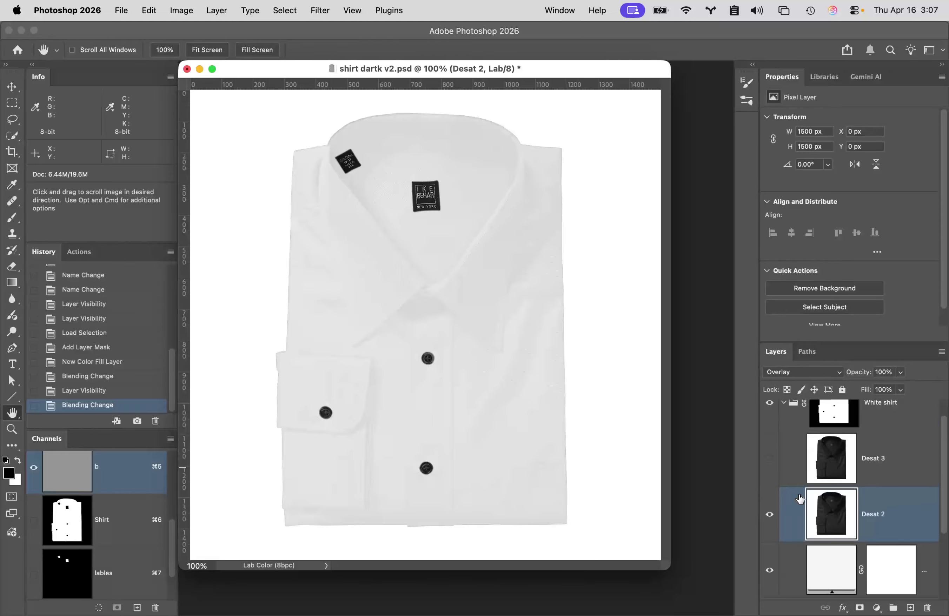
pyautogui.click(769, 459)
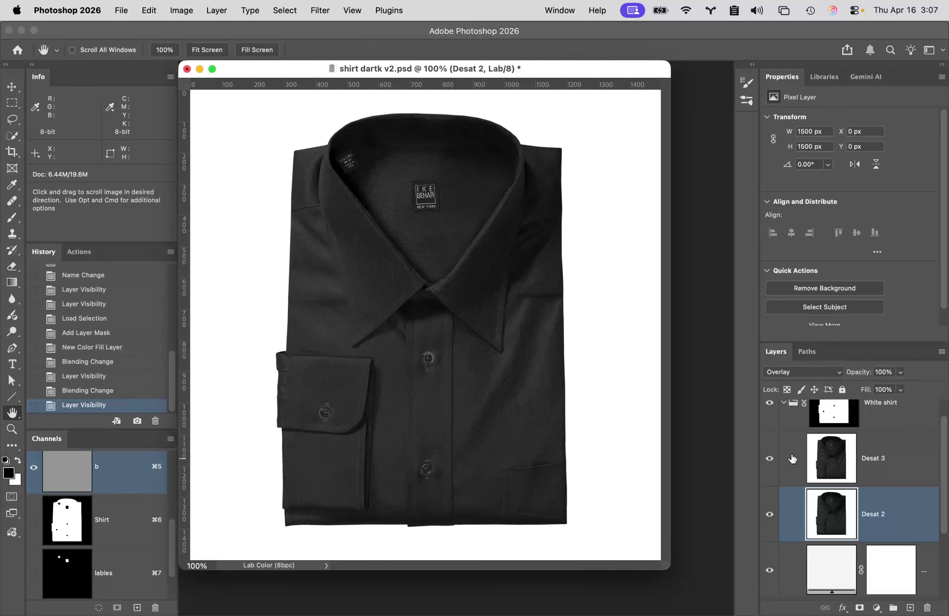
pyautogui.click(792, 458)
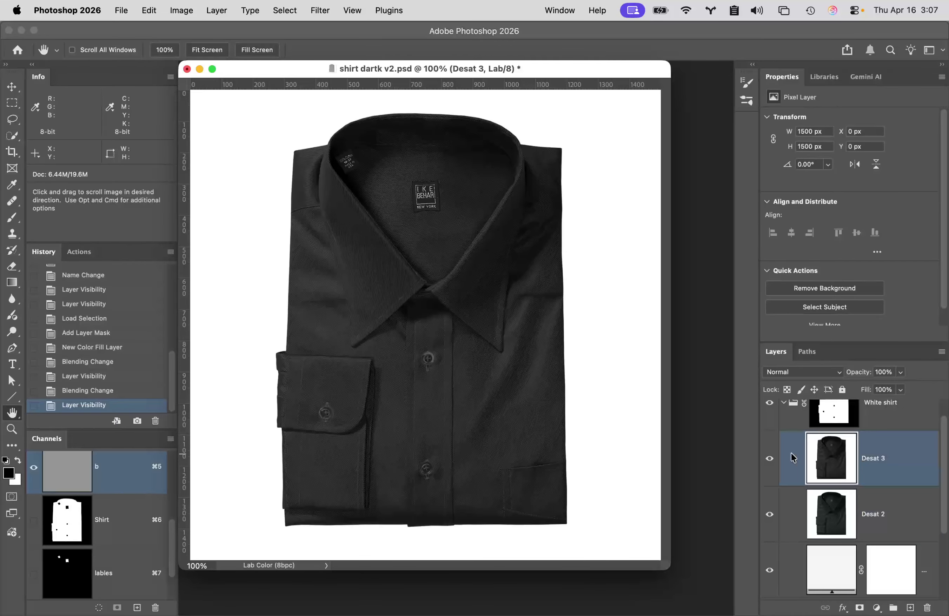
pyautogui.click(794, 371)
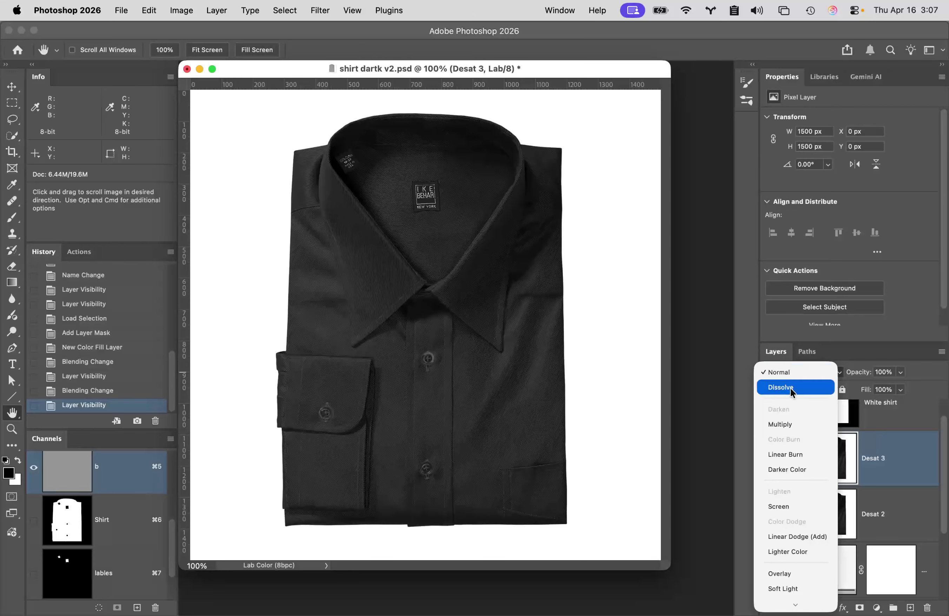
pyautogui.click(783, 576)
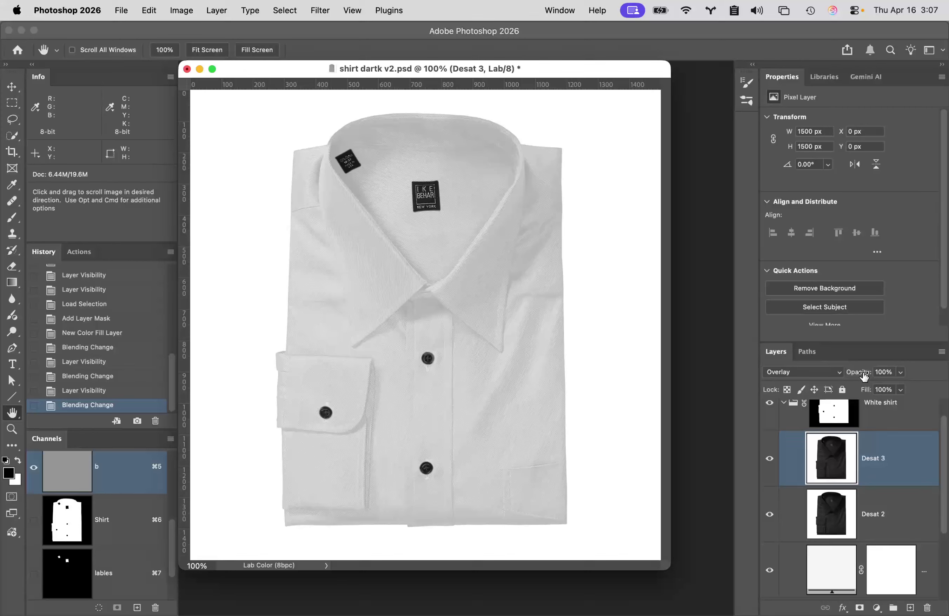
pyautogui.moveTo(863, 376); pyautogui.dragTo(832, 376)
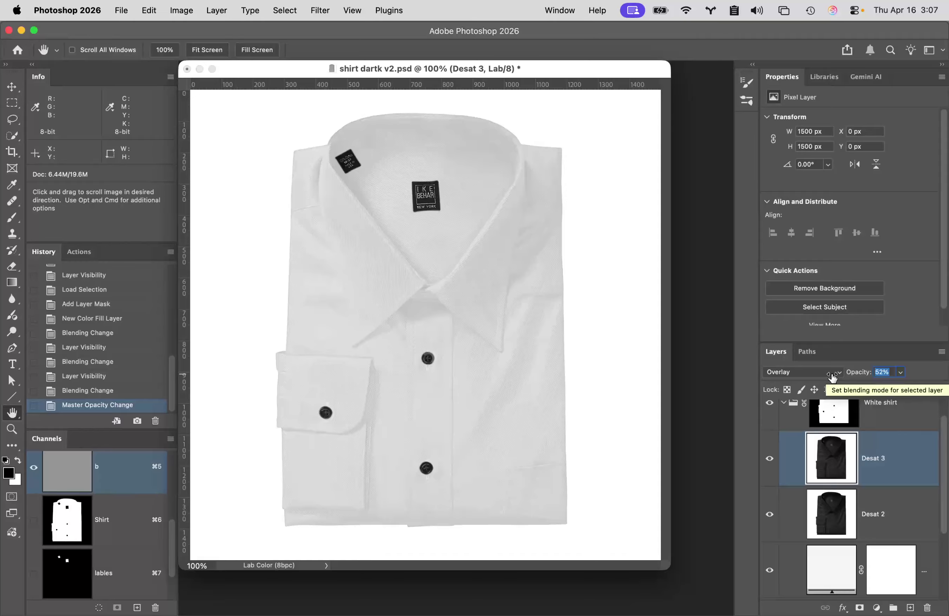
pyautogui.press('Return')
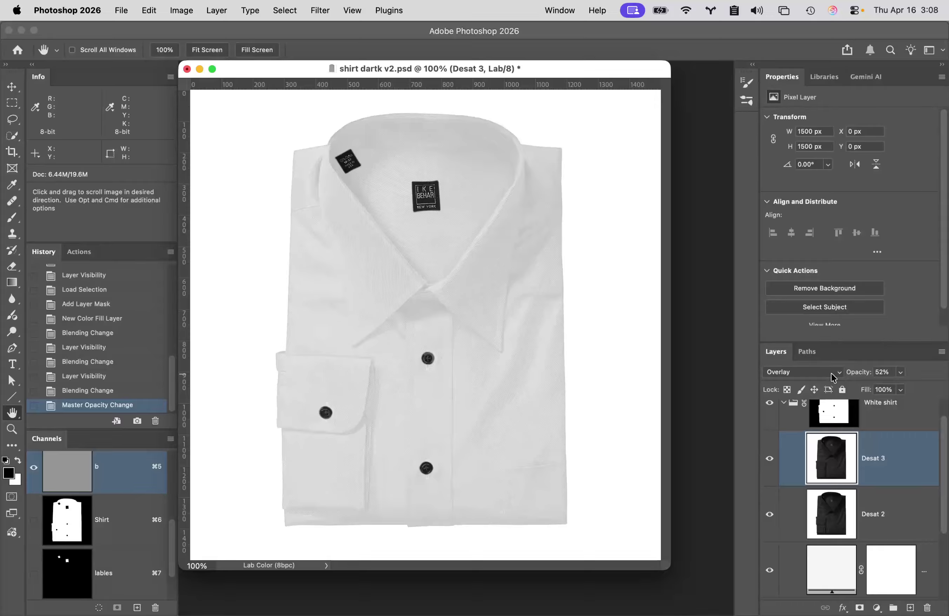
# Step: Change the solid color fill layer's color in the White shirt group to RGB 250, 250, 250
pyautogui.doubleClick(831, 565)
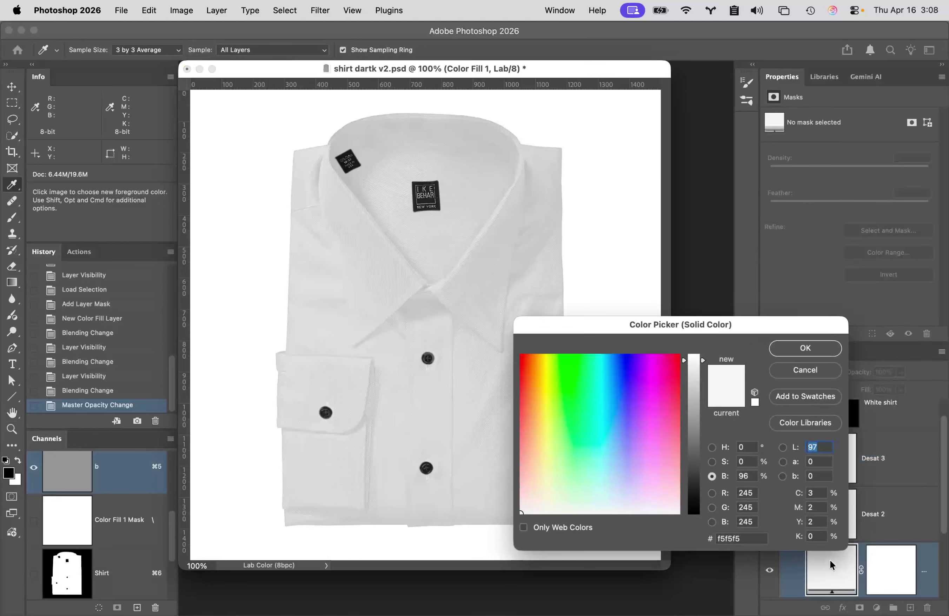
pyautogui.moveTo(751, 494); pyautogui.dragTo(731, 486)
pyautogui.write('250')
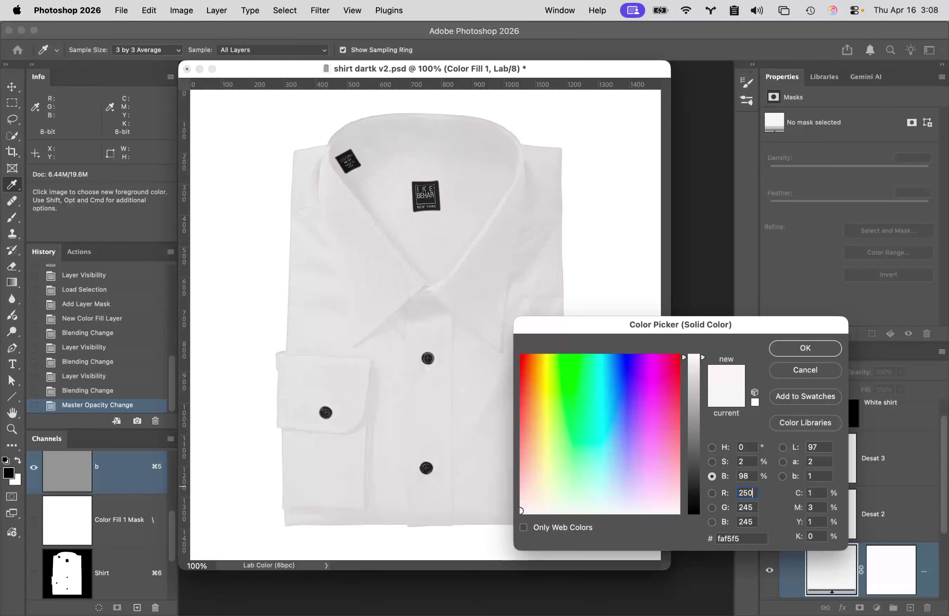
pyautogui.press('Tab')
pyautogui.write('250')
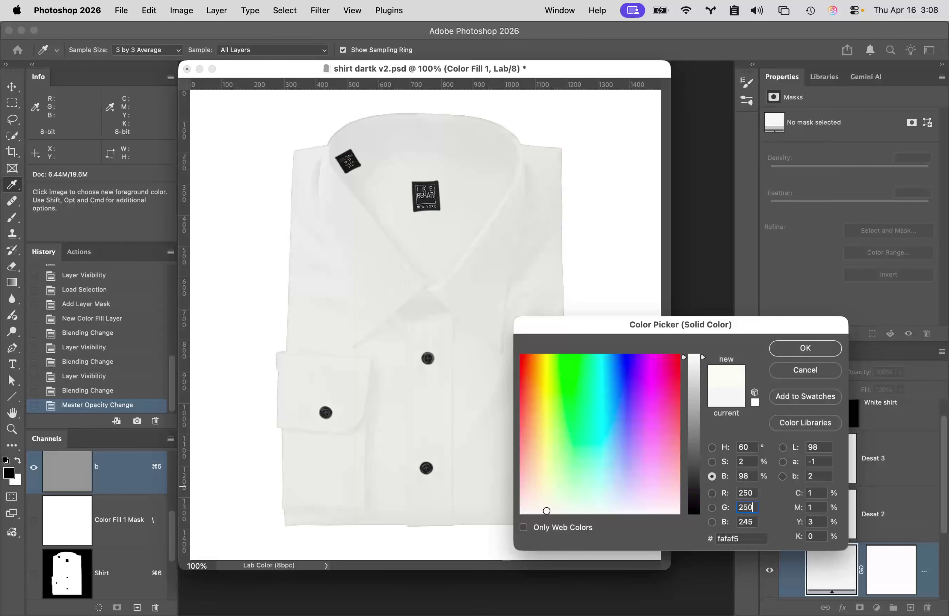
pyautogui.press('Tab')
pyautogui.write('25')
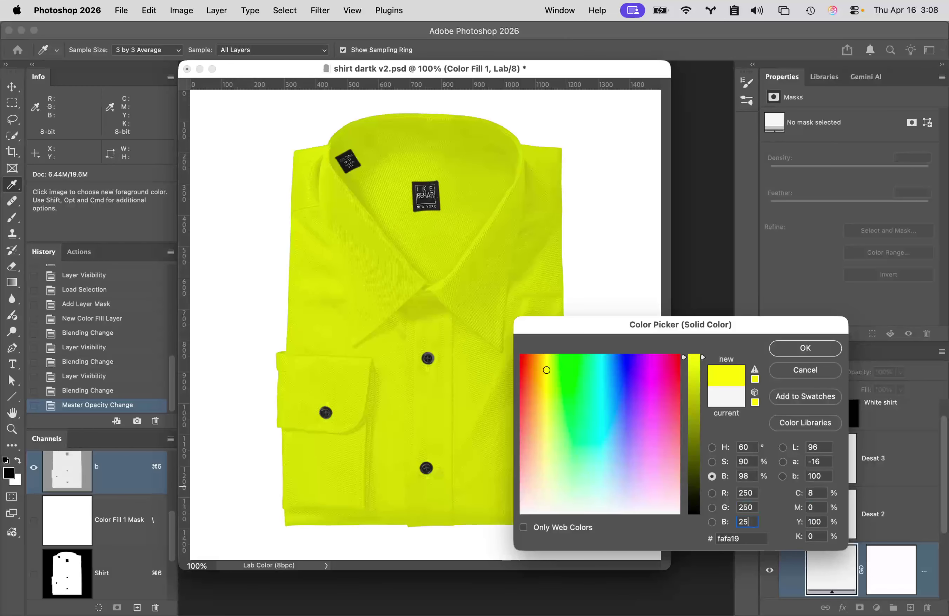
pyautogui.write('0')
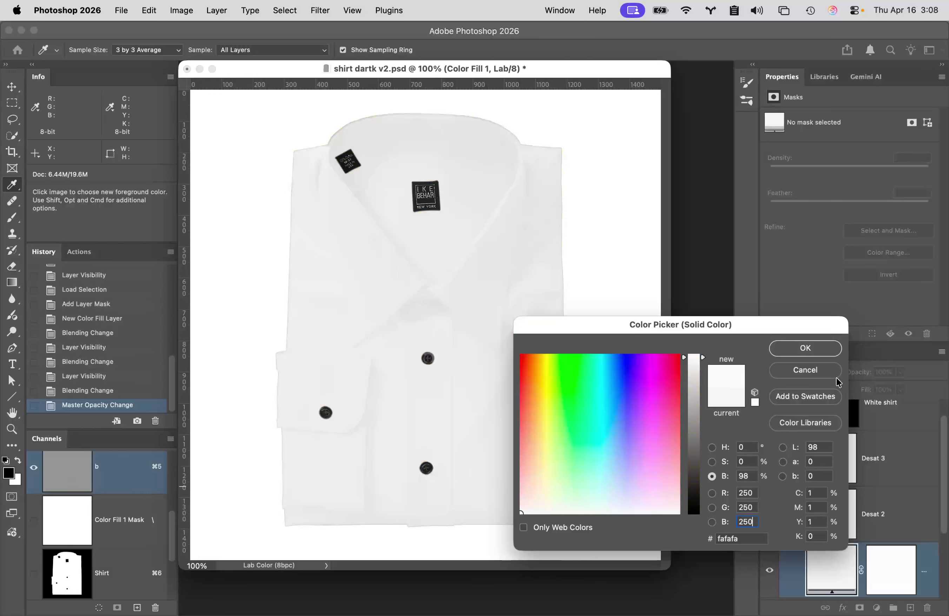
pyautogui.click(802, 352)
# Step: Raise the Desat 3 layer's opacity to 100%
pyautogui.click(896, 456)
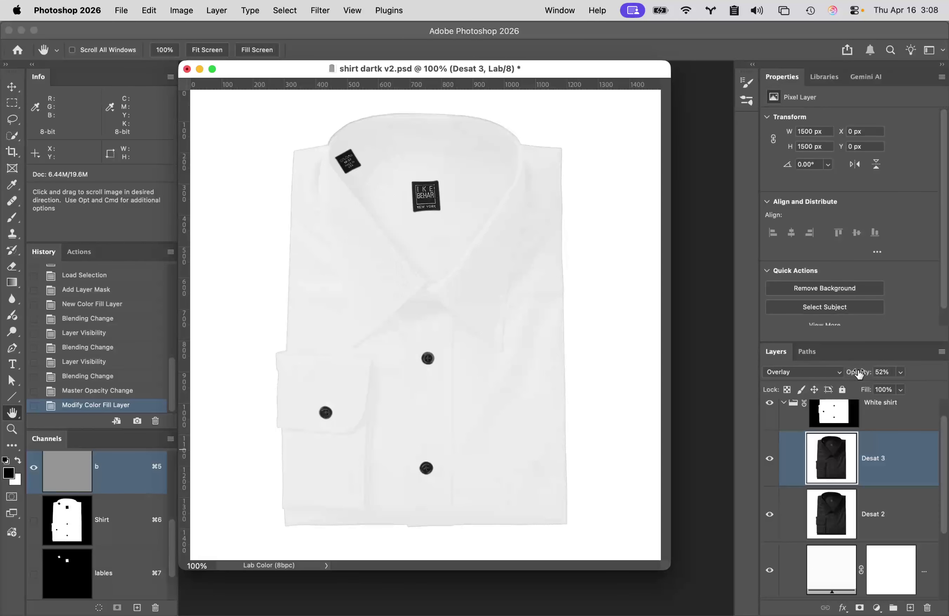
pyautogui.moveTo(858, 373); pyautogui.dragTo(904, 375)
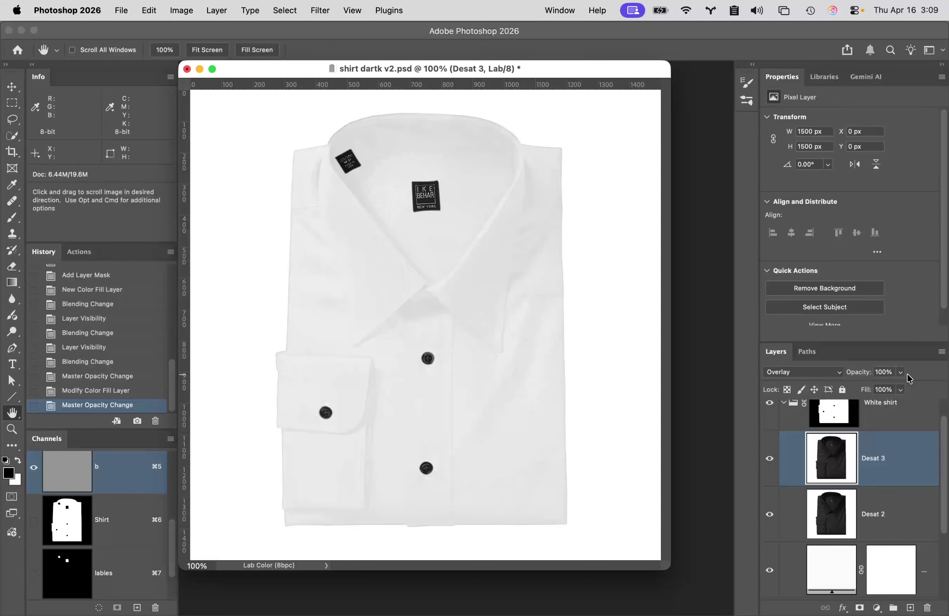
# Step: Collapse the White shirt group and duplicate it together with its mask
pyautogui.scroll(1, 886, 434)
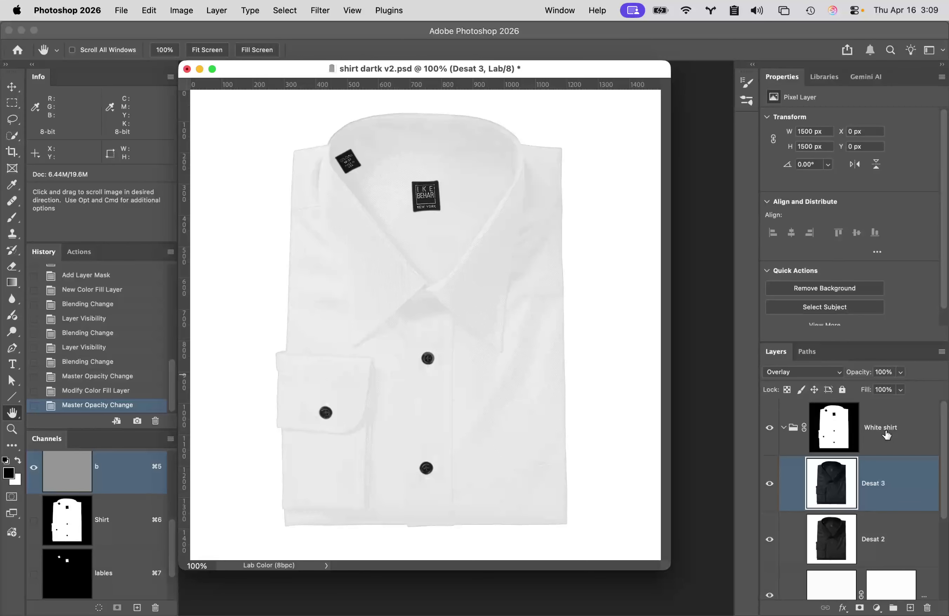
pyautogui.click(785, 427)
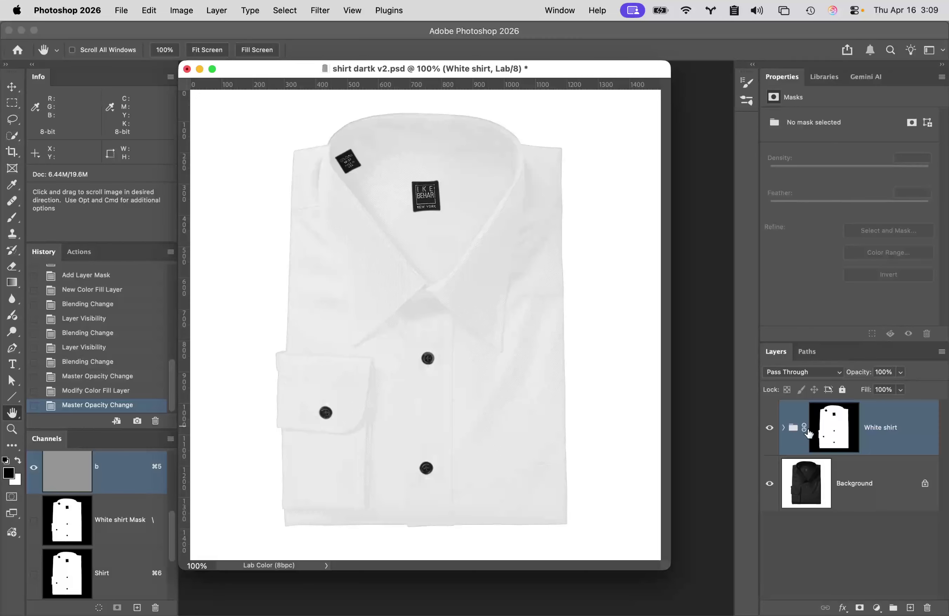
pyautogui.click(857, 429)
pyautogui.press('super+j')
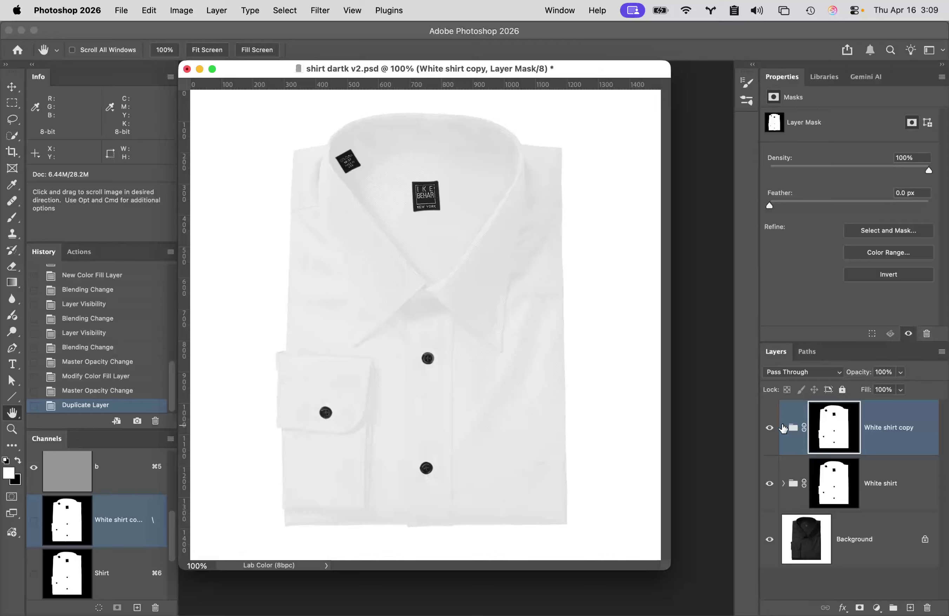
# Step: Open the color of the fill layer in the White shirt copy group and choose the PANTONE solid coated color book
pyautogui.click(782, 428)
pyautogui.scroll(-3, 896, 491)
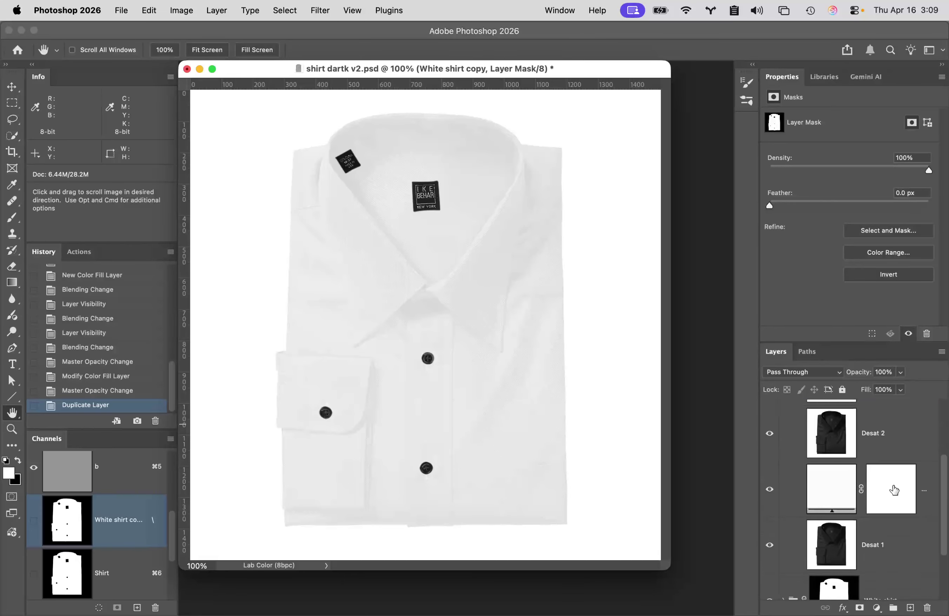
pyautogui.doubleClick(832, 490)
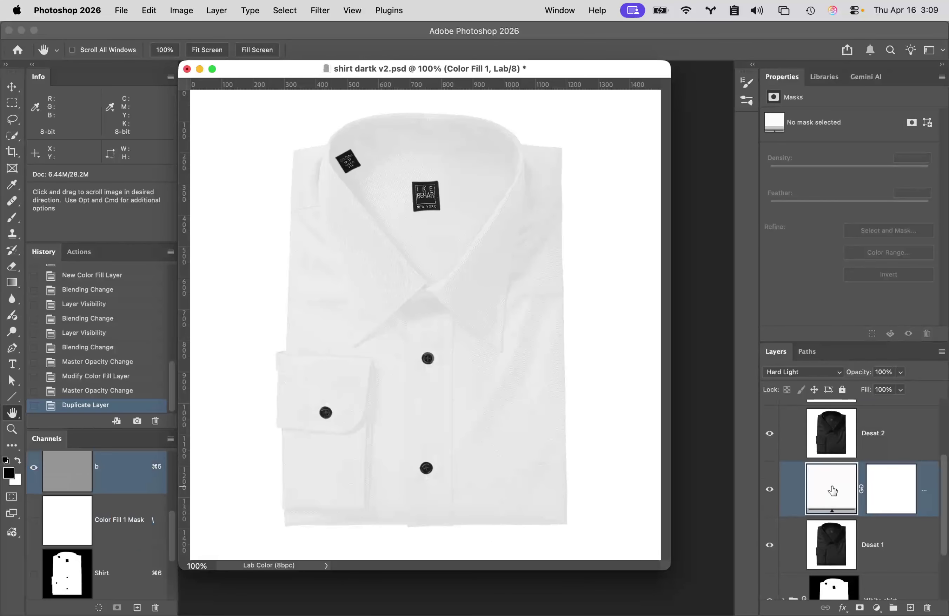
pyautogui.moveTo(714, 322); pyautogui.dragTo(589, 173)
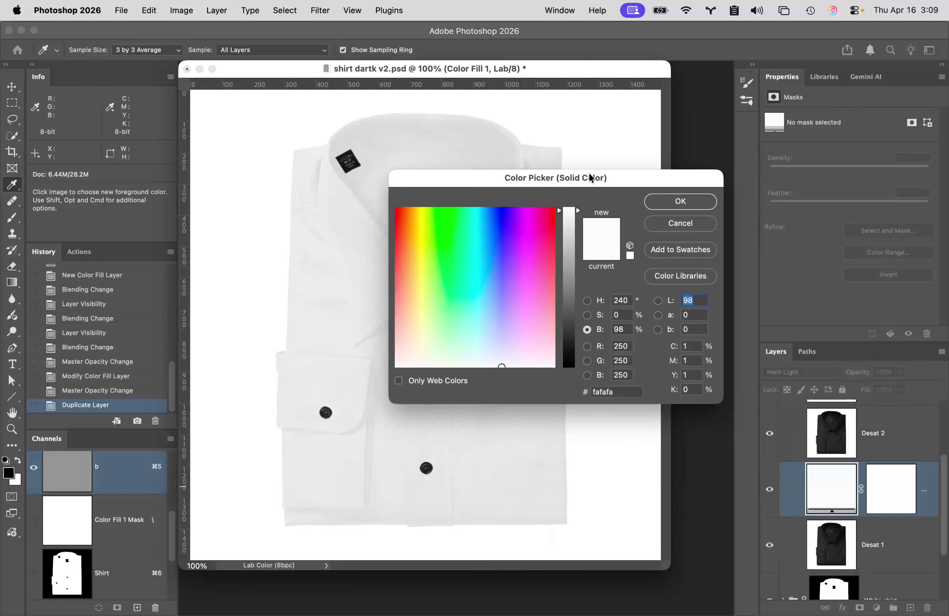
pyautogui.click(679, 275)
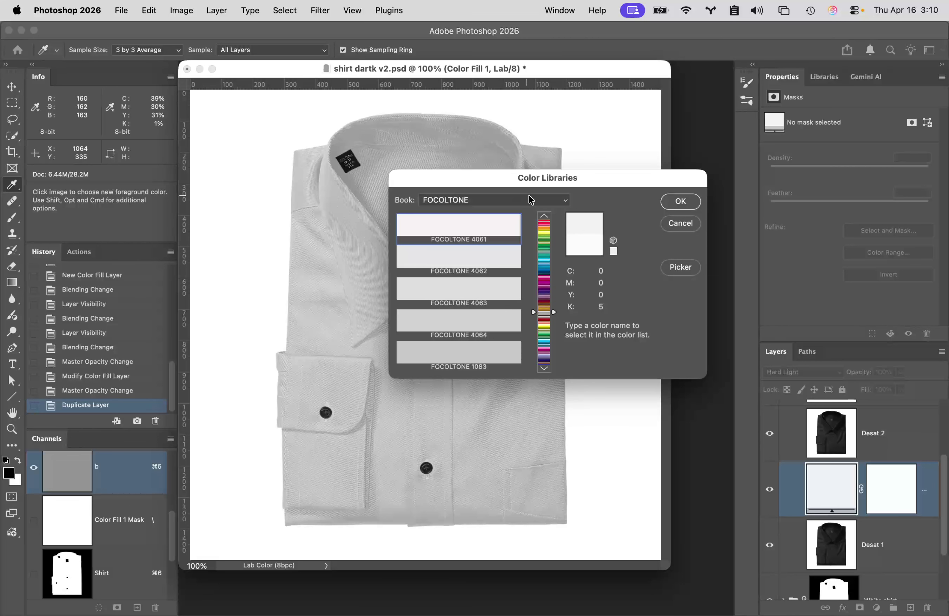
pyautogui.click(548, 199)
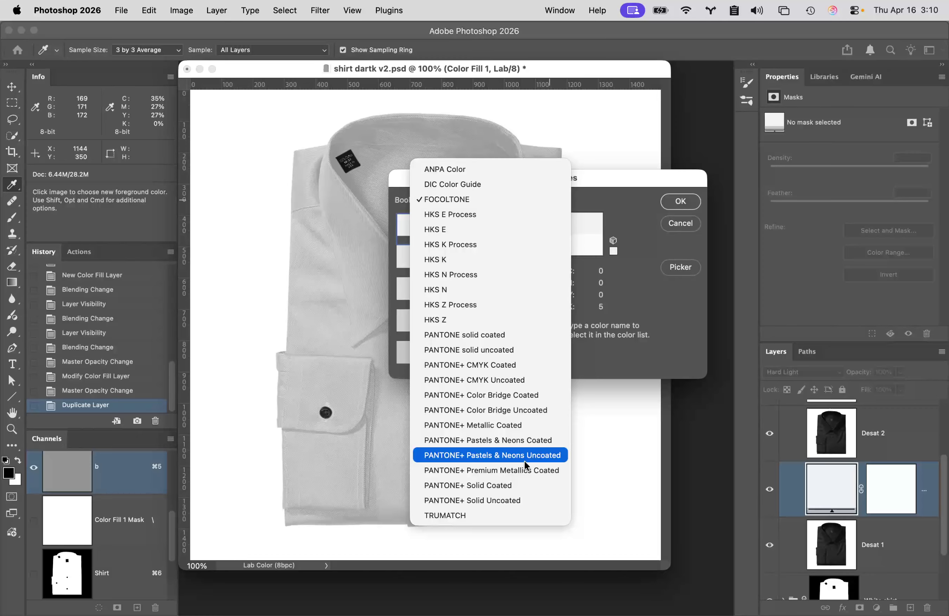
pyautogui.click(631, 69)
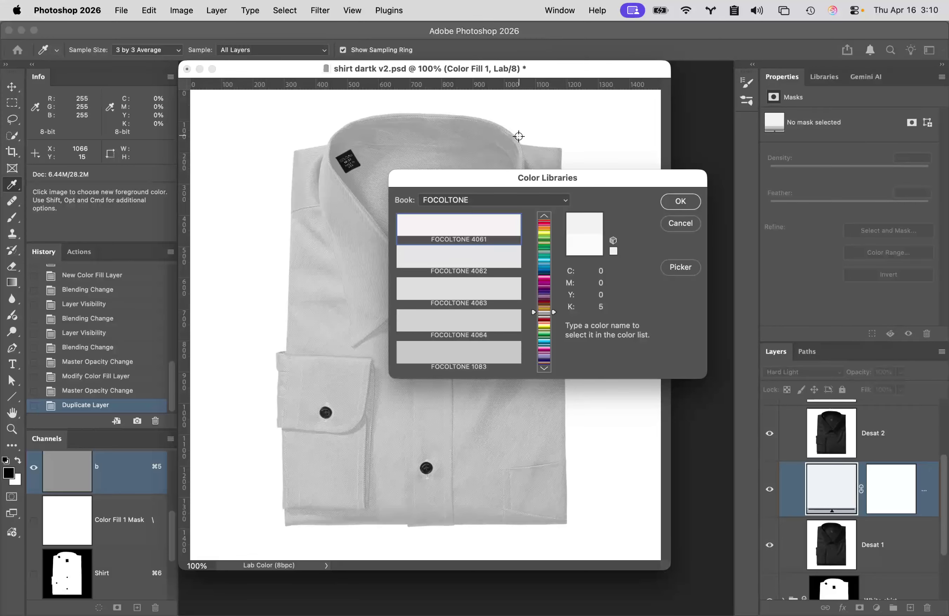
pyautogui.click(538, 205)
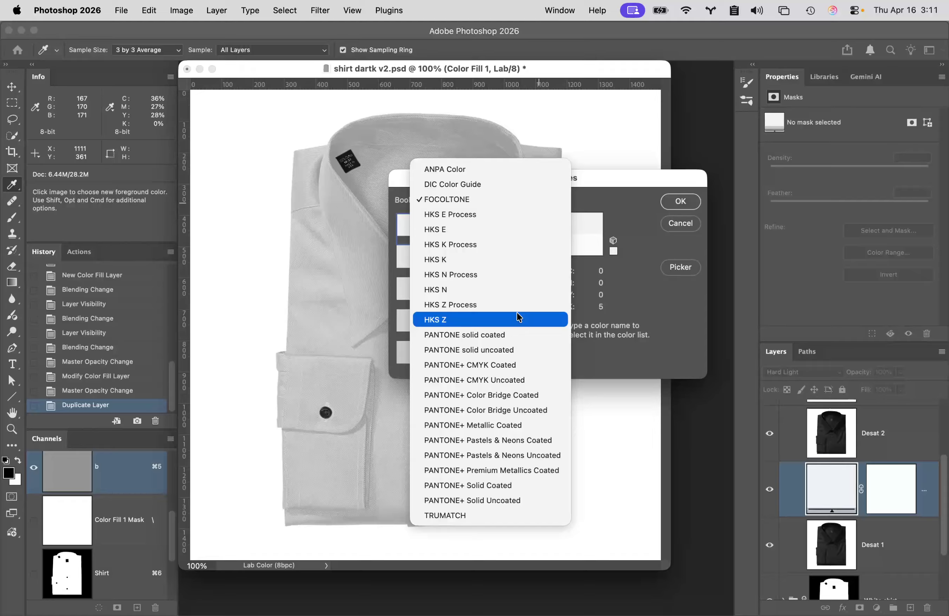
pyautogui.click(511, 334)
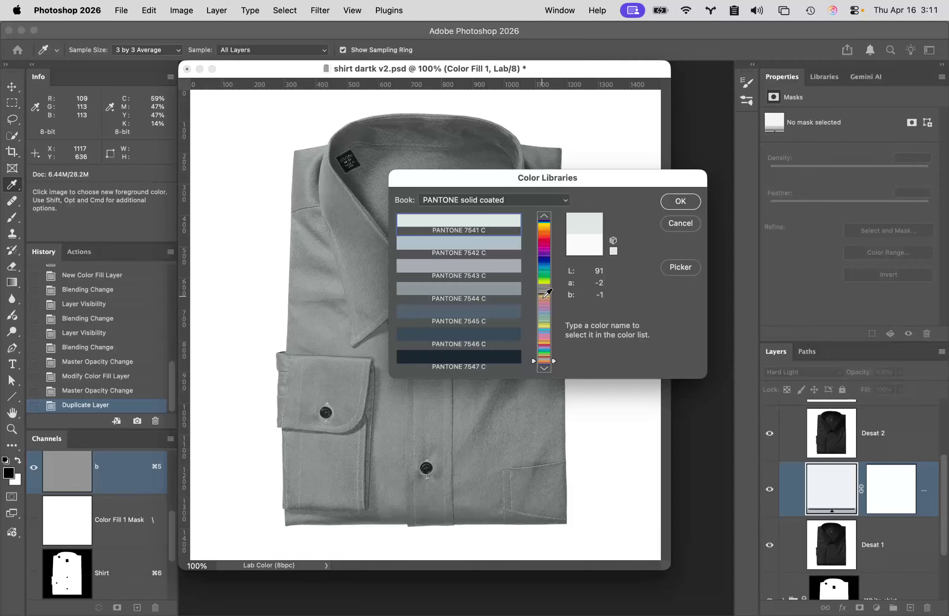
# Step: Pick PANTONE 529 C from the color book and apply it to the fill layer
pyautogui.click(544, 310)
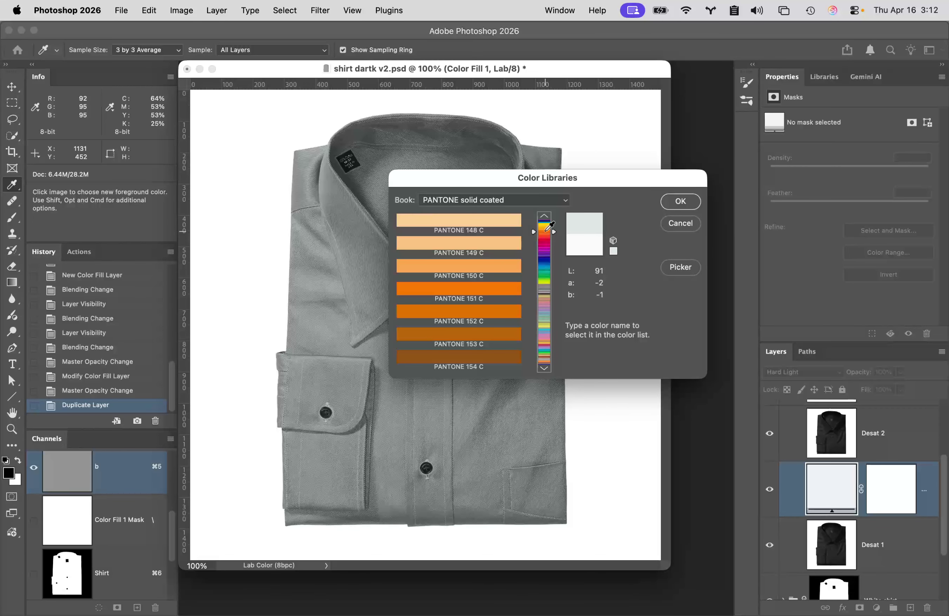
pyautogui.write('529')
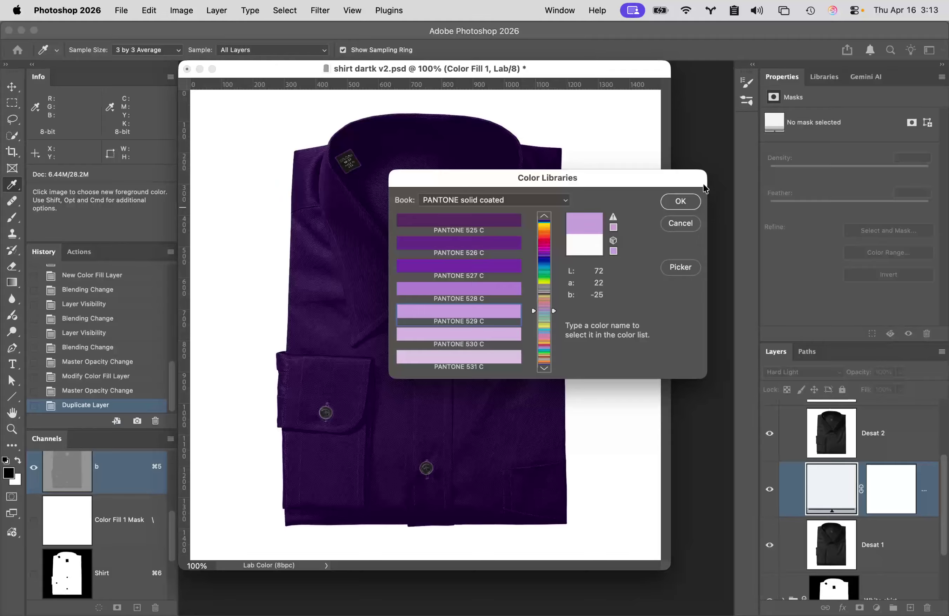
pyautogui.click(680, 201)
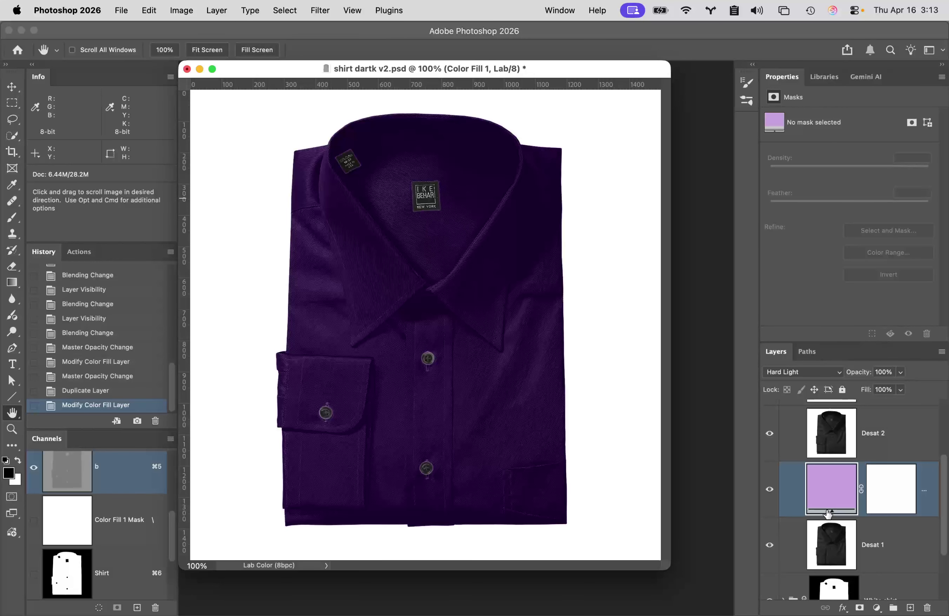
# Step: Hide the Desat 2 and Desat 3 layers in the White shirt copy group
pyautogui.scroll(3, 820, 505)
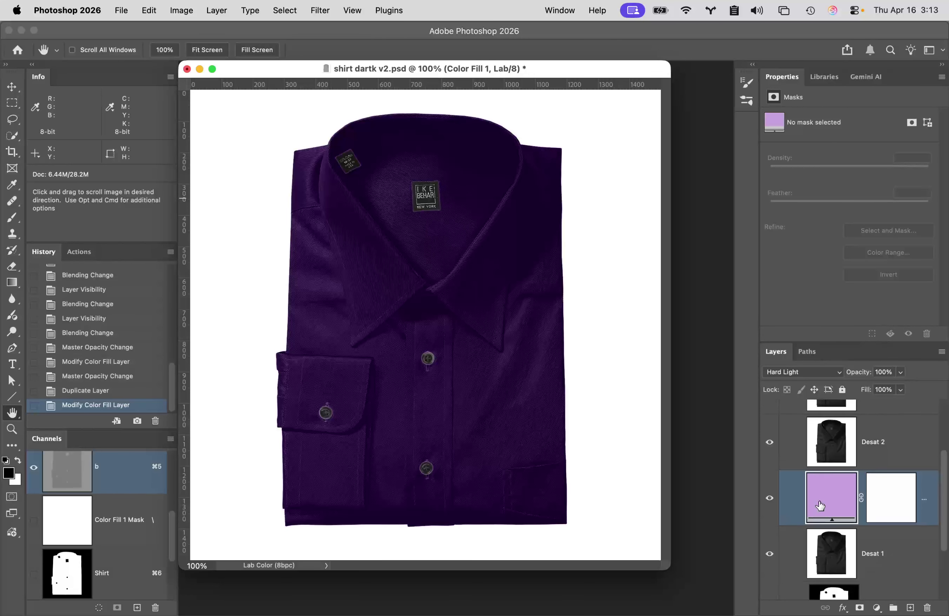
pyautogui.click(769, 478)
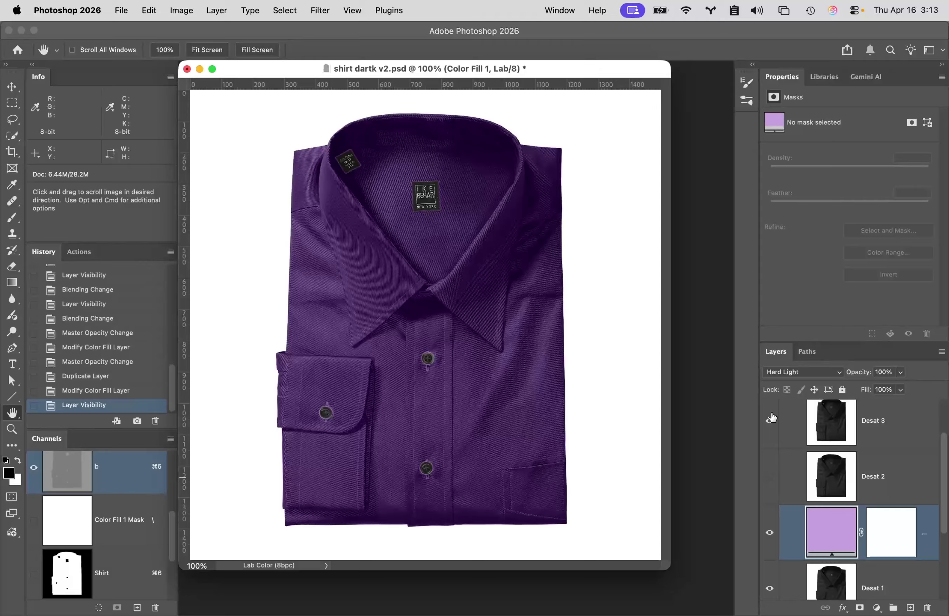
pyautogui.click(768, 421)
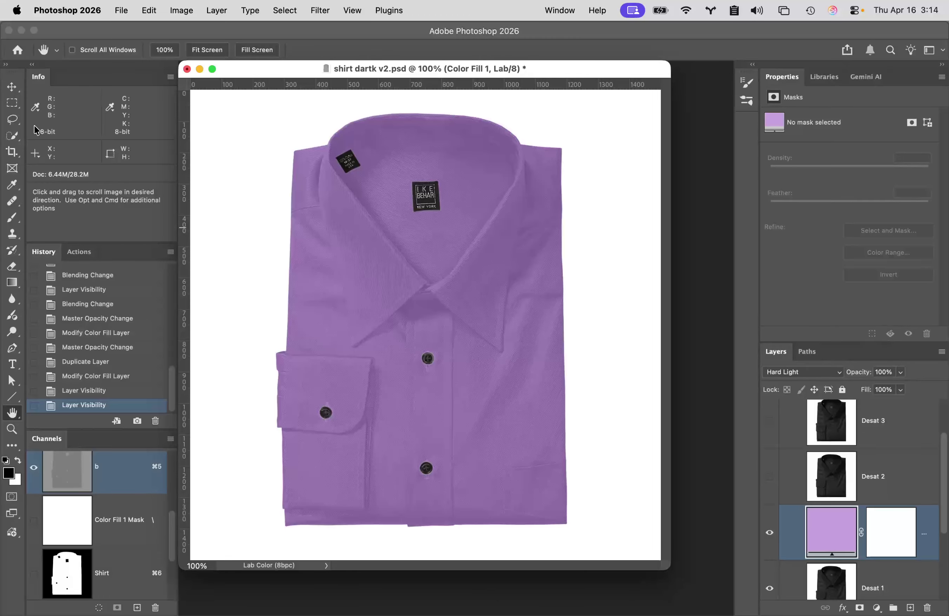
# Step: Place a color sampler point on the shirt's placket, midway between the two lower front buttons
pyautogui.click(12, 185)
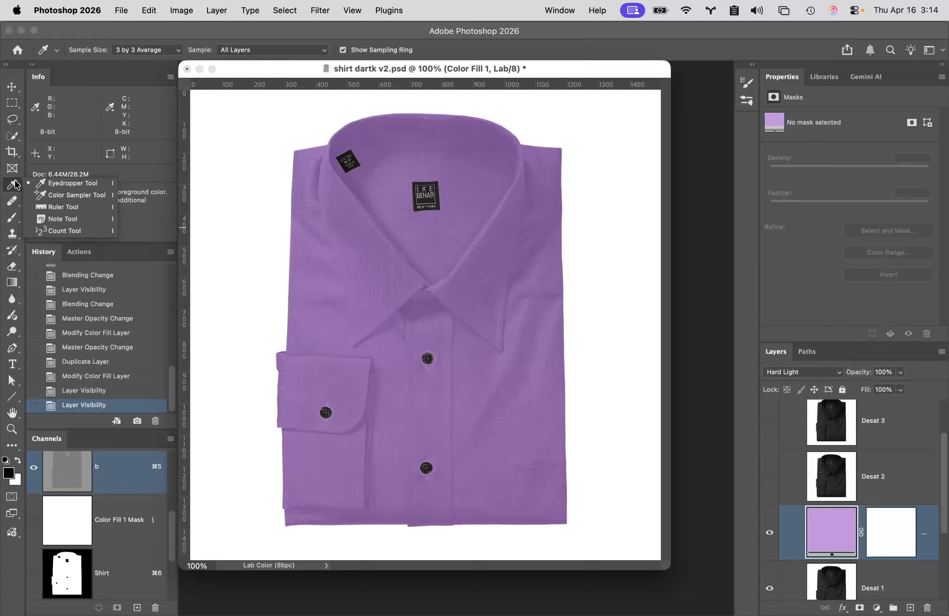
pyautogui.click(69, 196)
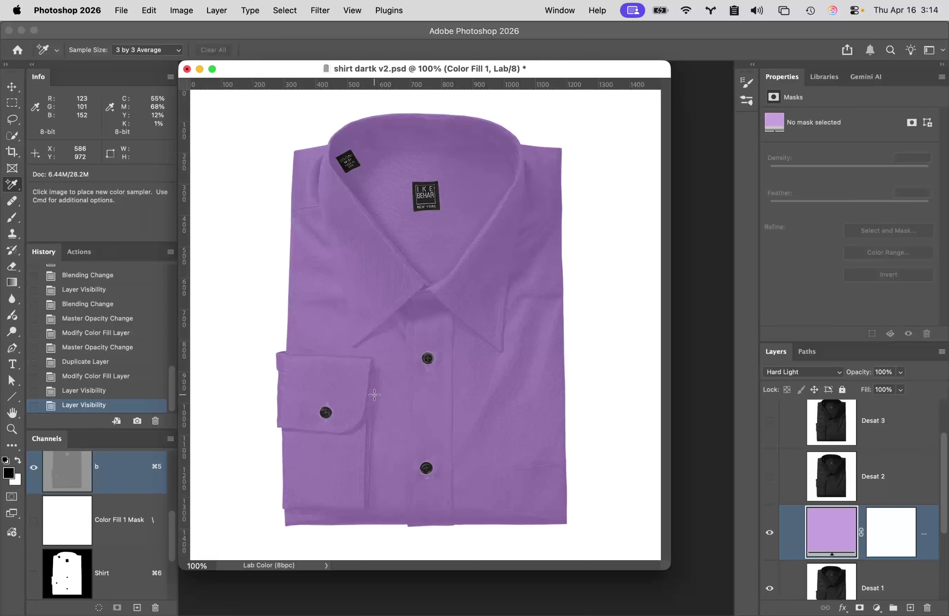
pyautogui.click(427, 402)
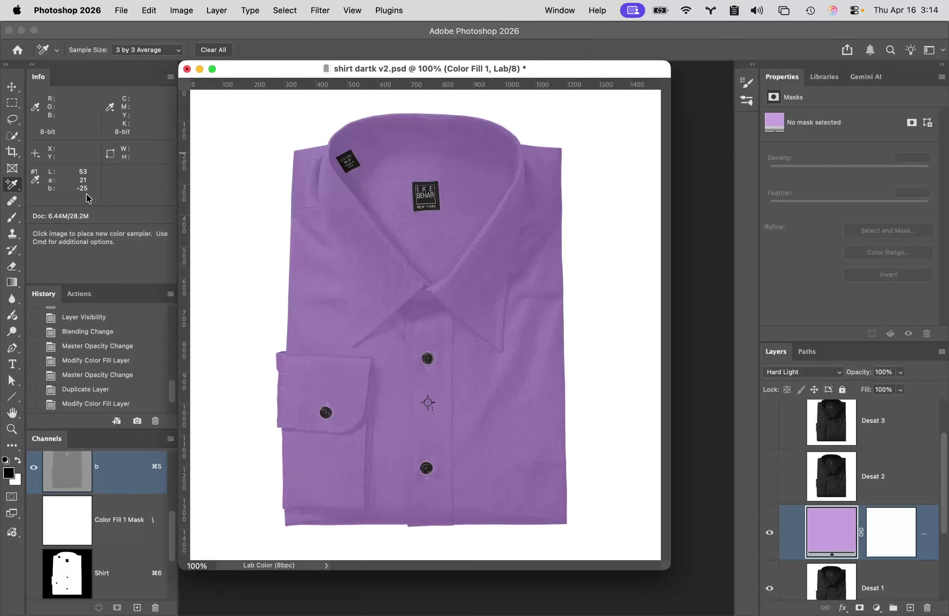
# Step: Add a Curves adjustment layer above the purple color fill, keeping the Lightness channel selected
pyautogui.click(876, 608)
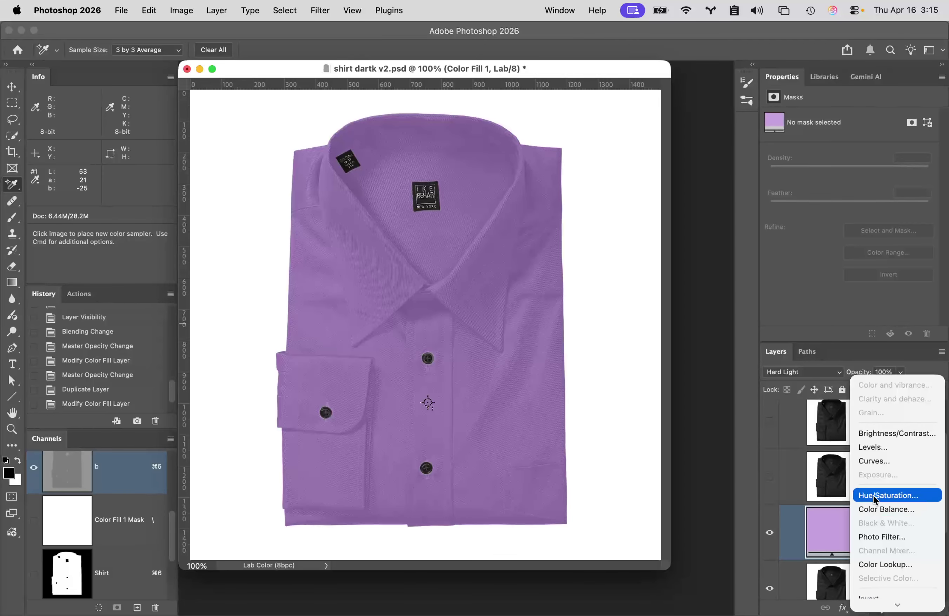
pyautogui.click(885, 462)
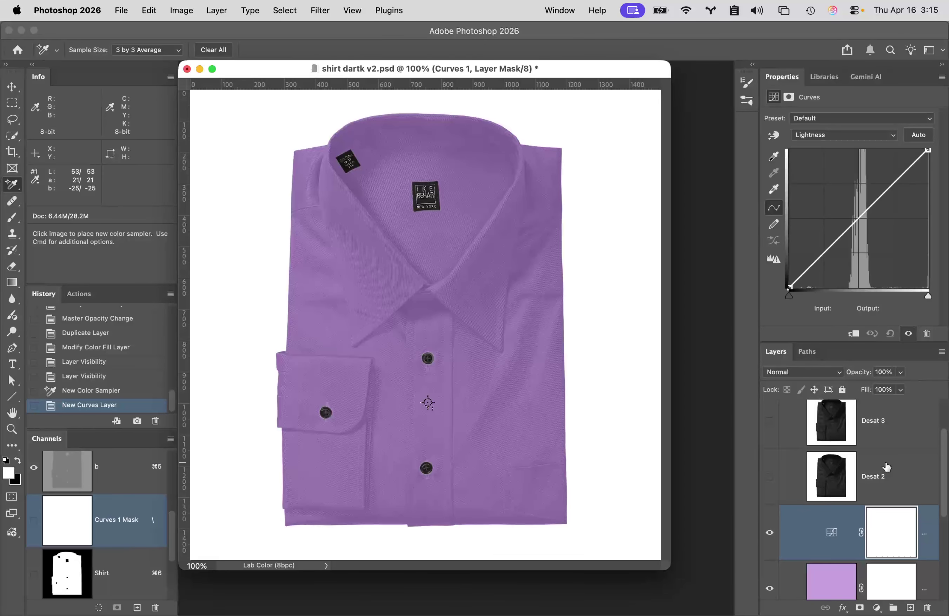
pyautogui.click(842, 136)
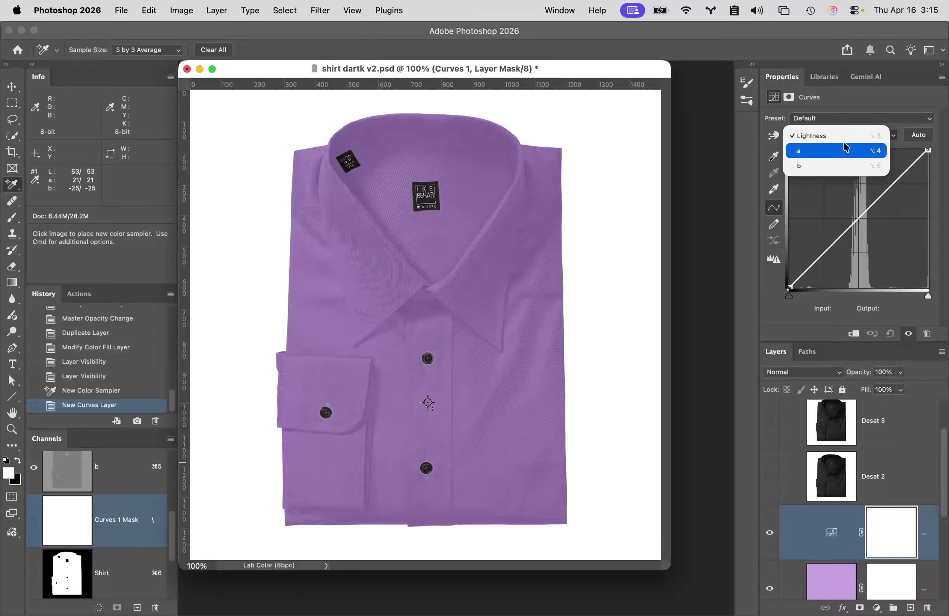
pyautogui.click(843, 138)
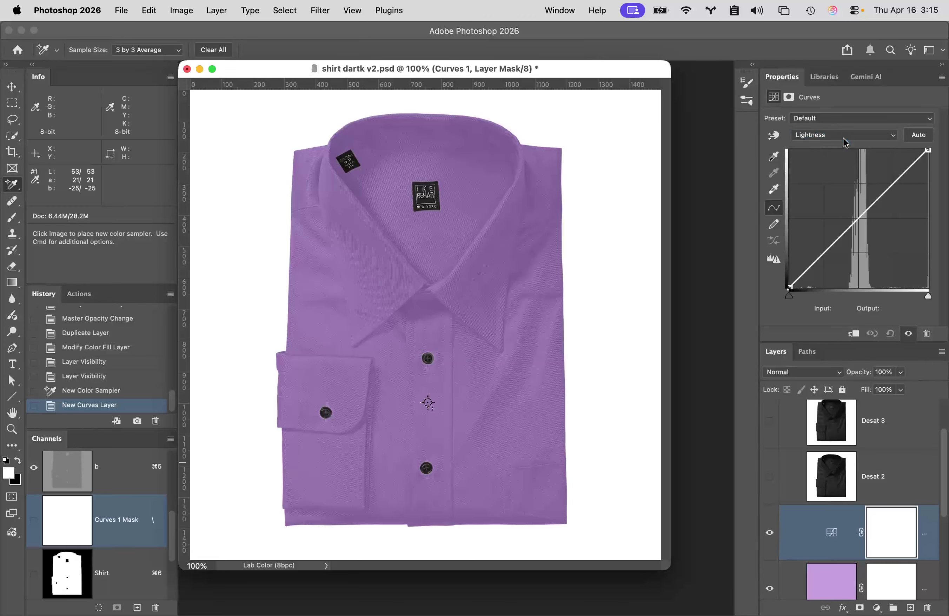
# Step: Use the targeted adjustment at the sampler point to raise the Lightness curve from input 54 to output 72
pyautogui.click(774, 137)
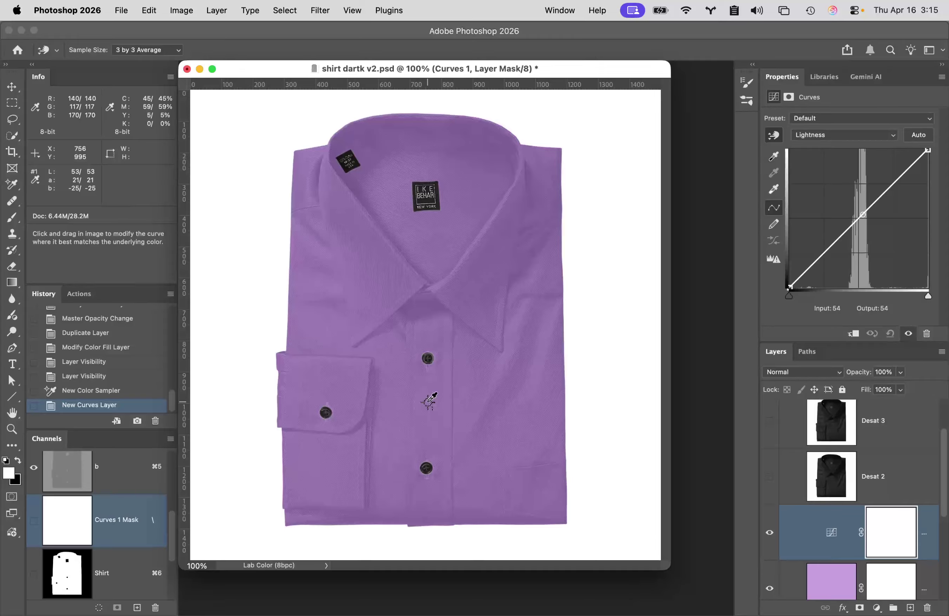
pyautogui.click(429, 400)
pyautogui.moveTo(429, 400); pyautogui.dragTo(433, 370)
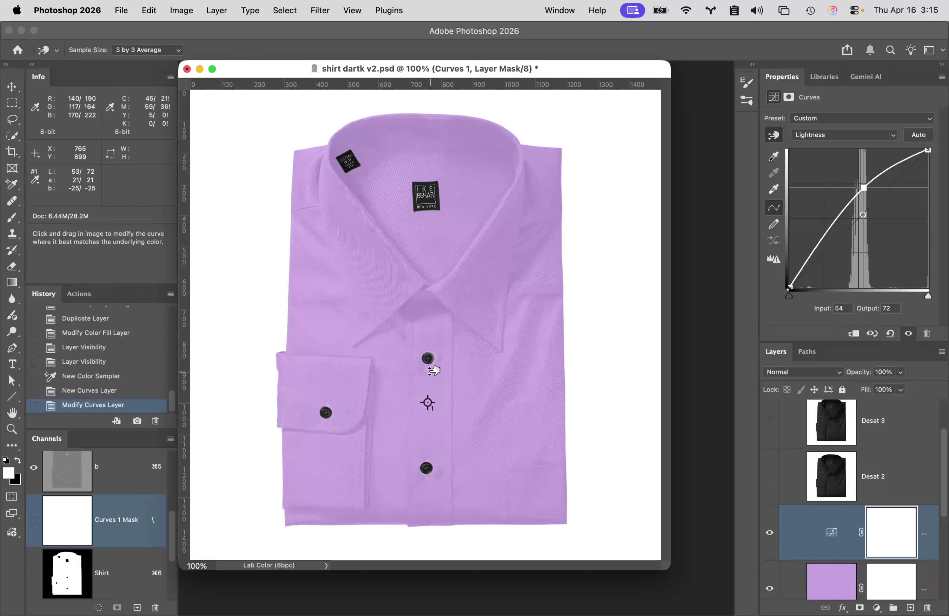
pyautogui.moveTo(433, 370); pyautogui.dragTo(433, 370)
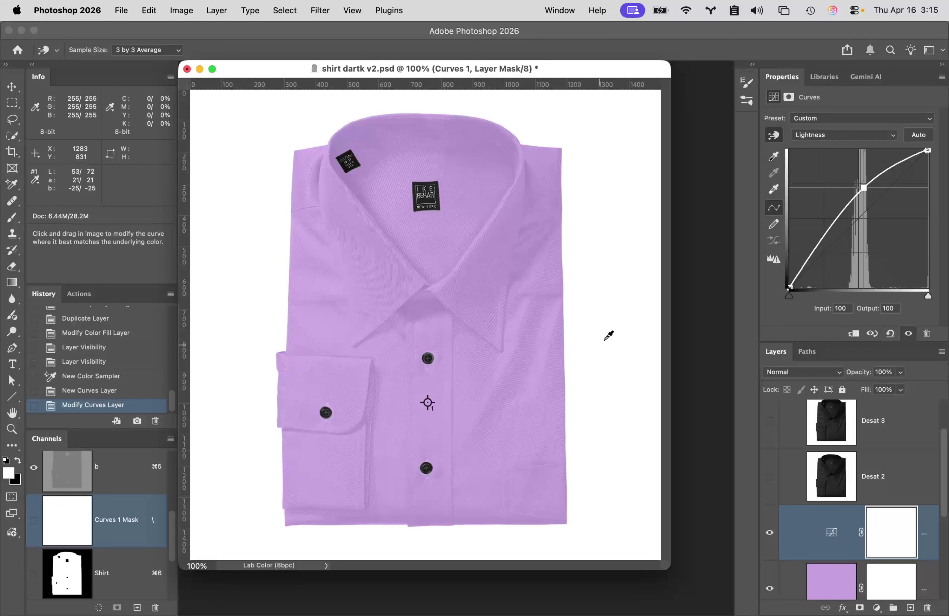
# Step: Use the targeted adjustment on the Curves layer's a channel to raise the sampler point's a value to 22
pyautogui.click(847, 136)
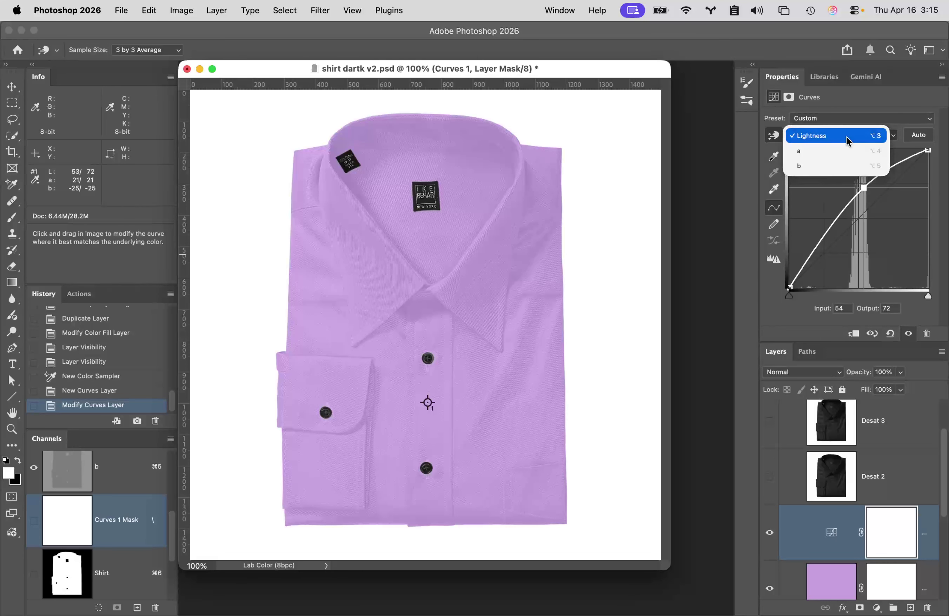
pyautogui.click(837, 146)
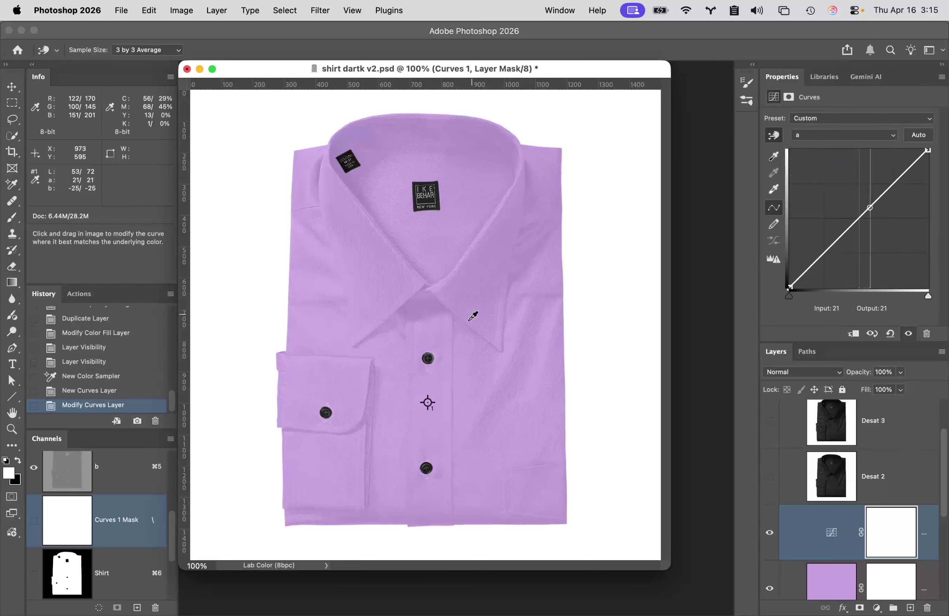
pyautogui.click(430, 400)
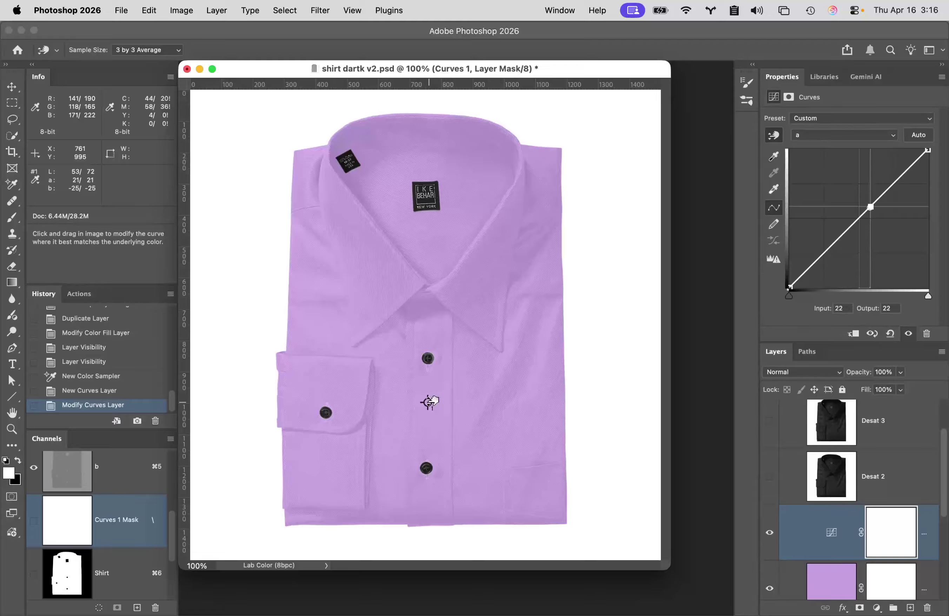
pyautogui.moveTo(430, 401); pyautogui.dragTo(430, 402)
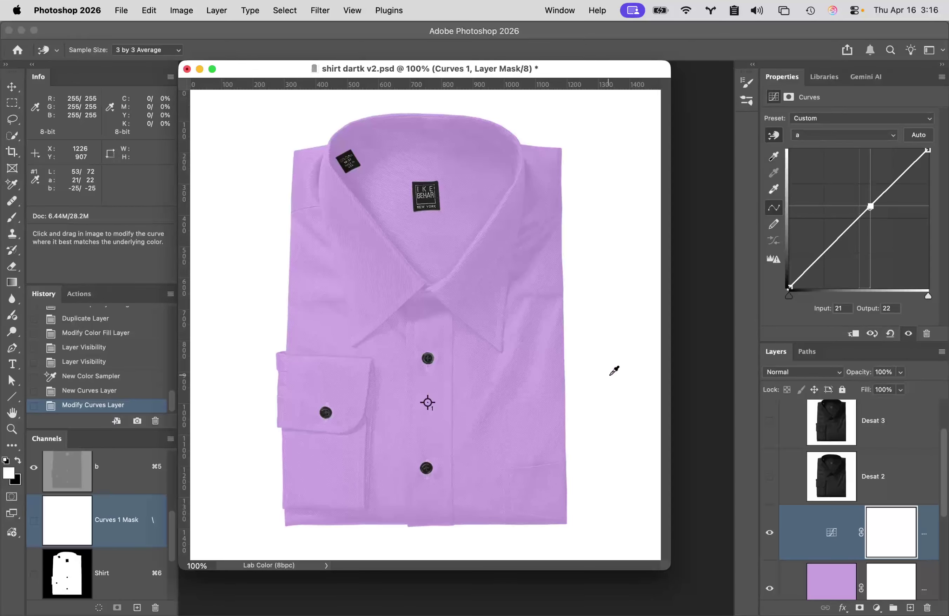
# Step: Collapse the White shirt copy group and rename it Pantone 529C
pyautogui.scroll(1, 855, 482)
pyautogui.scroll(3, 855, 482)
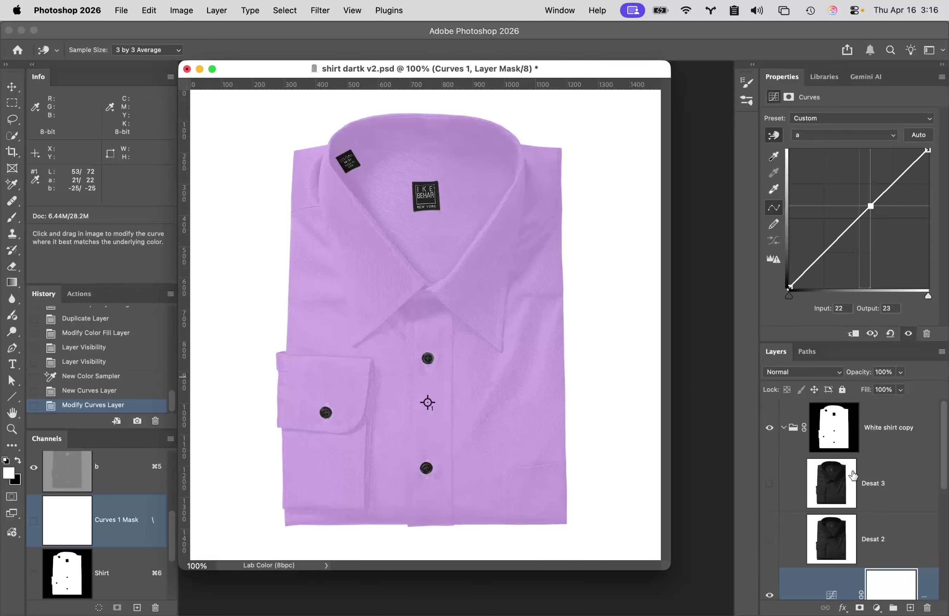
pyautogui.click(785, 429)
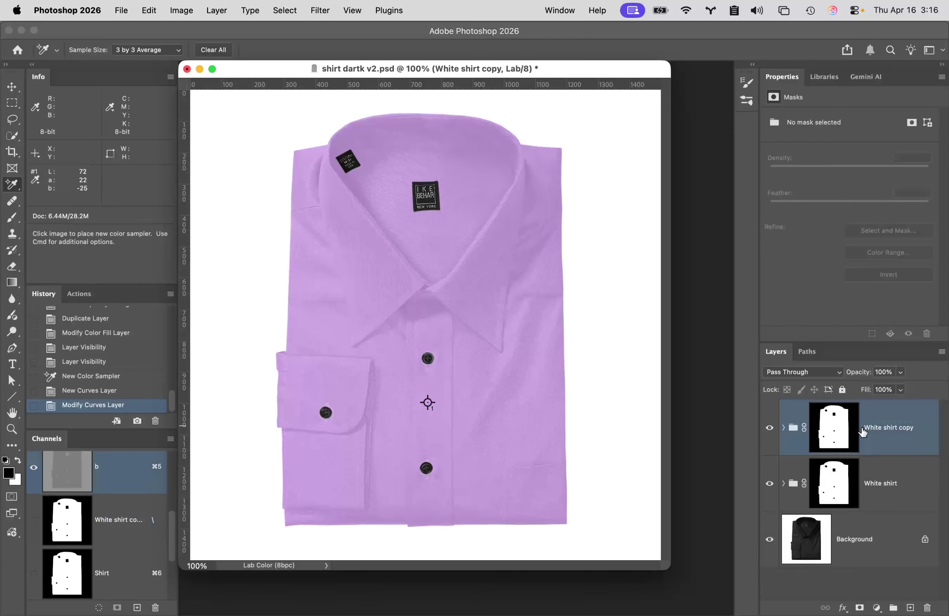
pyautogui.doubleClick(884, 427)
pyautogui.write('P')
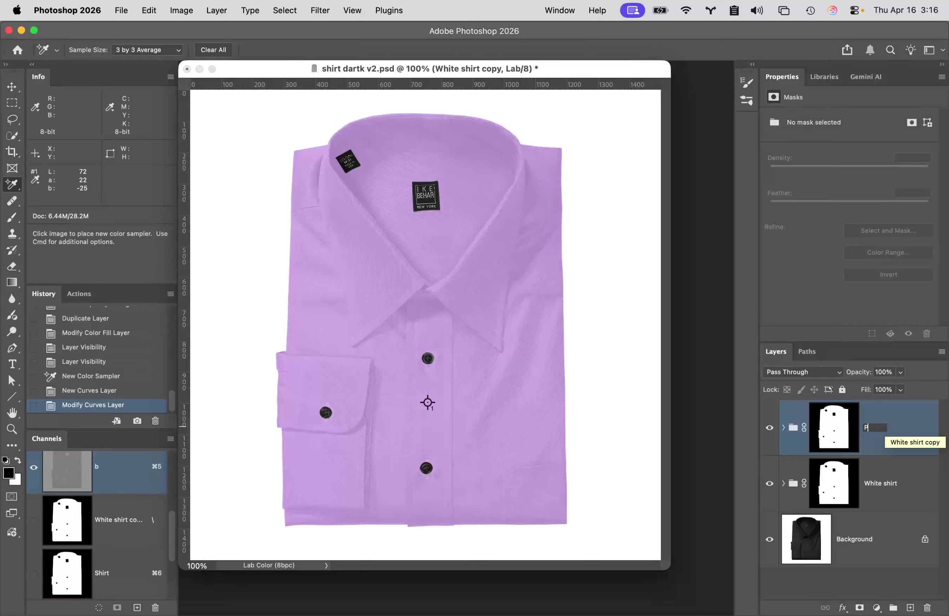
pyautogui.write('antone 529C')
# Step: Switch to Finder and open the selected Assign9.1 PSD from the Week 10 Turnin folder in Adobe Photoshop 2026
pyautogui.moveTo(618, 612)
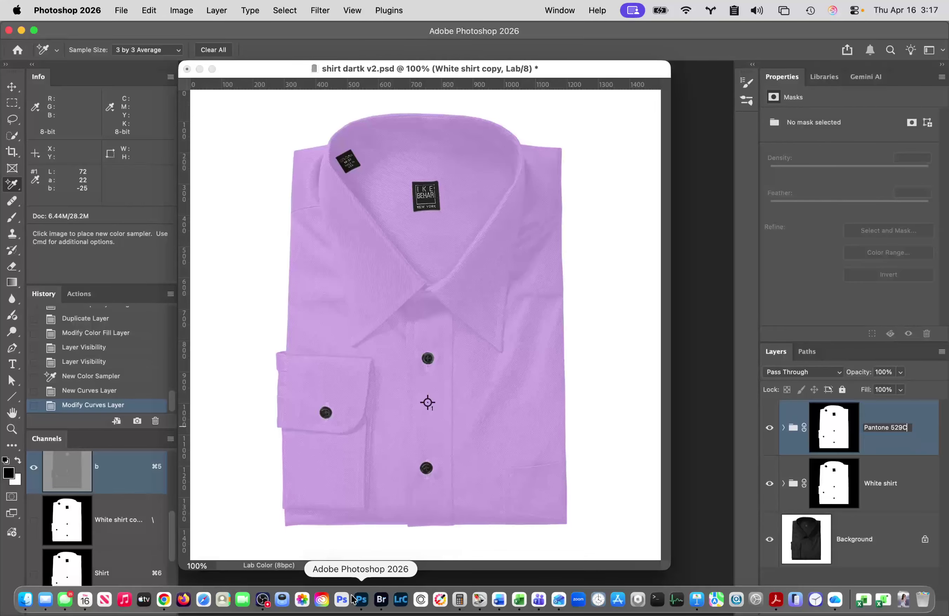
pyautogui.click(263, 599)
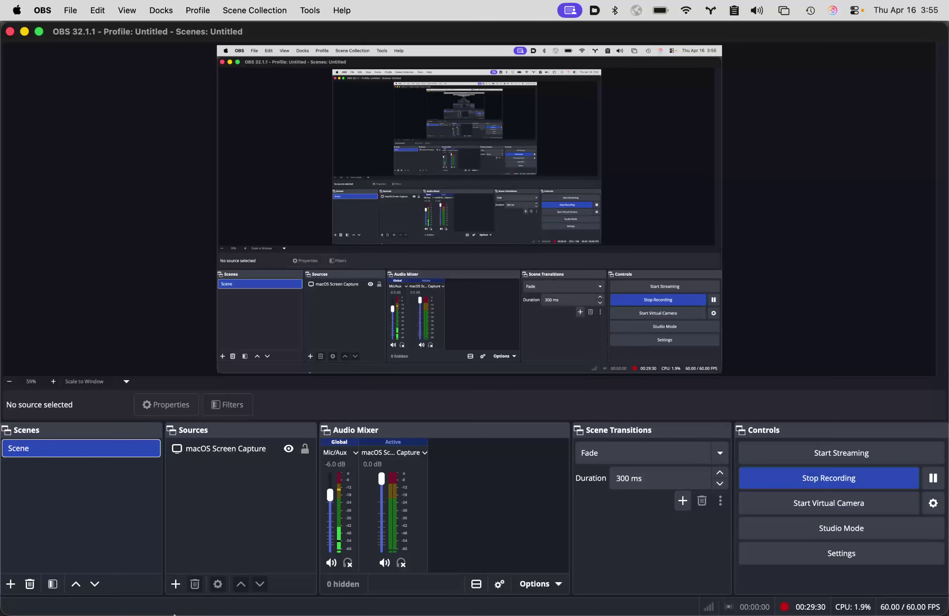
pyautogui.moveTo(132, 610)
pyautogui.click(25, 600)
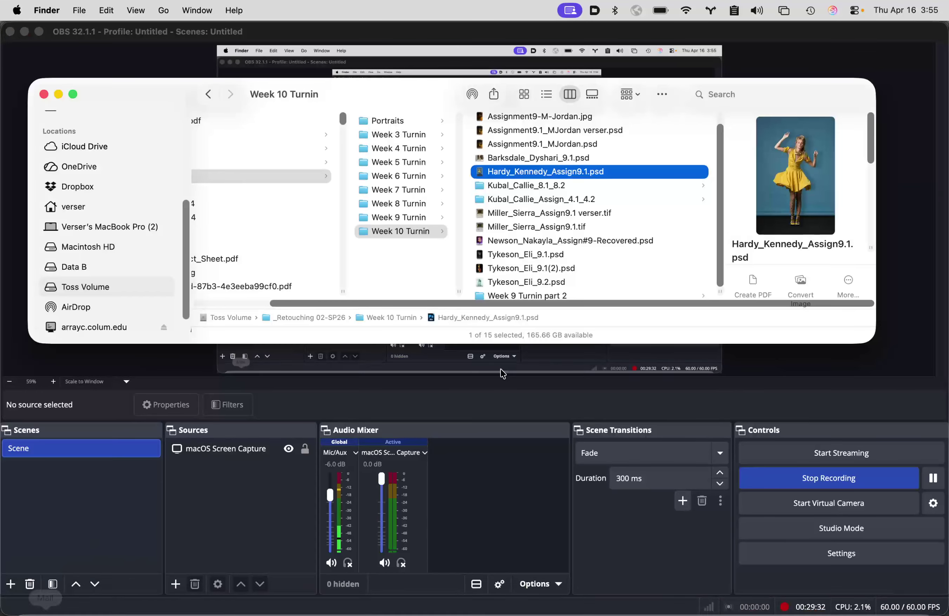
pyautogui.rightClick(476, 173)
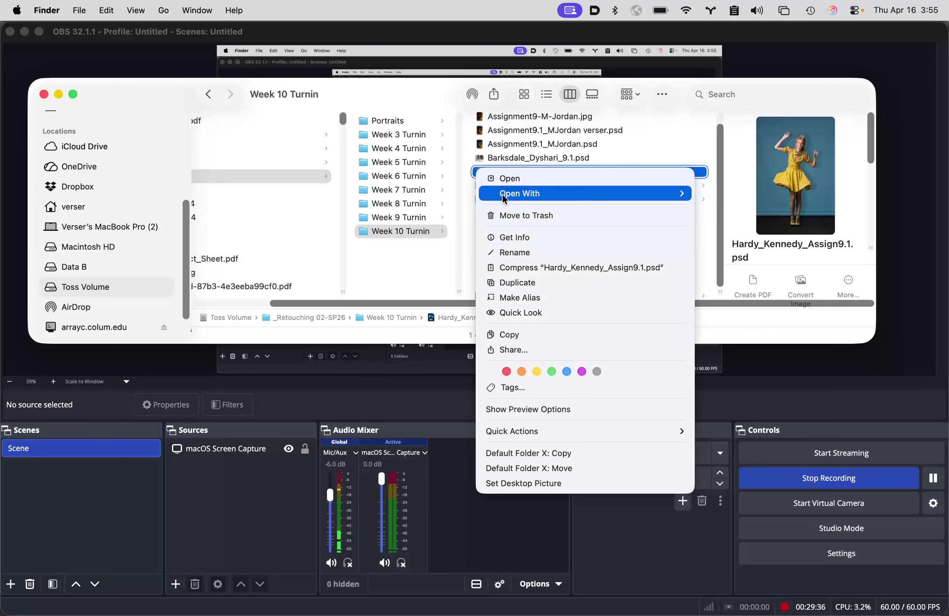
pyautogui.moveTo(519, 196)
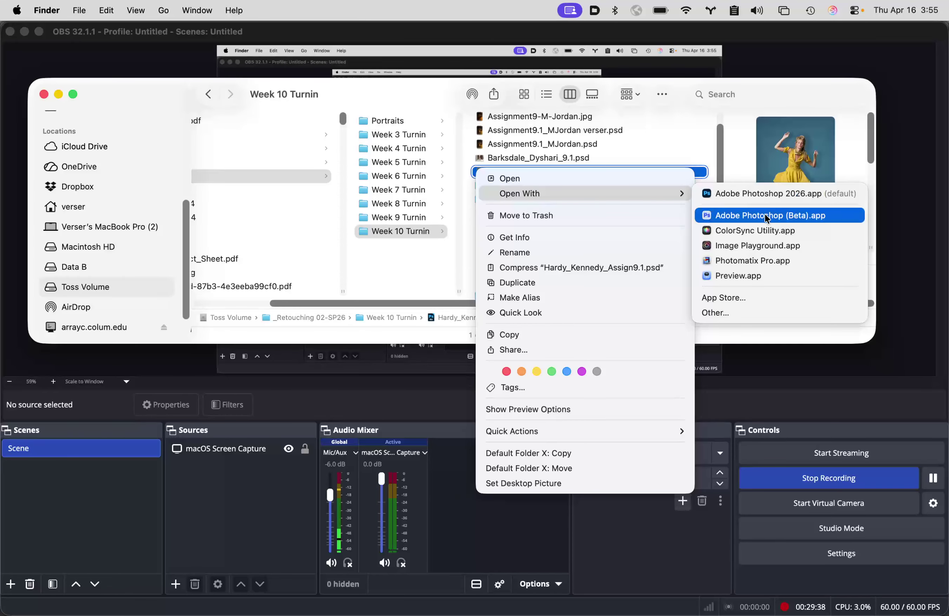
pyautogui.click(759, 194)
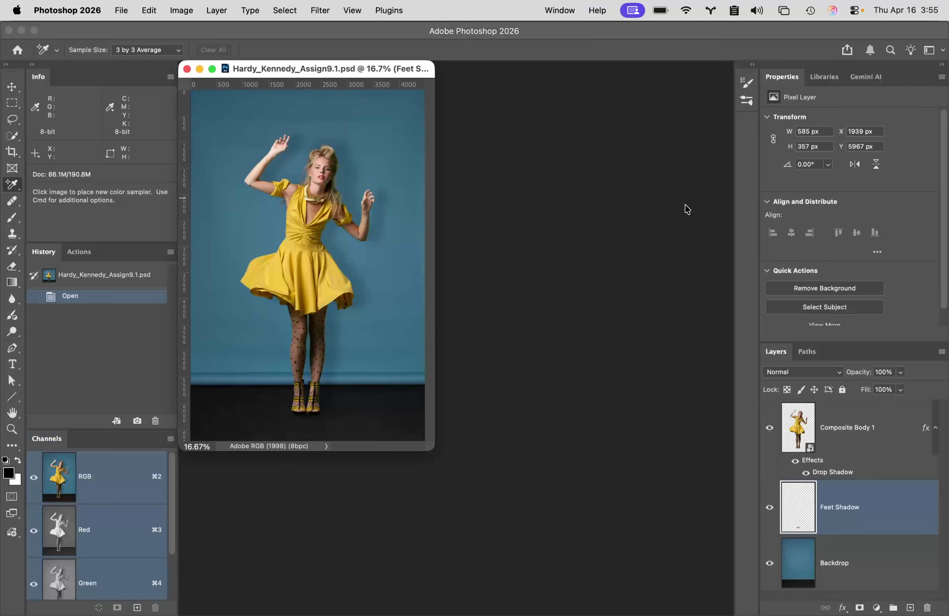
# Step: Fit the image on screen and toggle the Composite Body 1 layer off and on to examine the backdrop and feet shadow
pyautogui.doubleClick(12, 413)
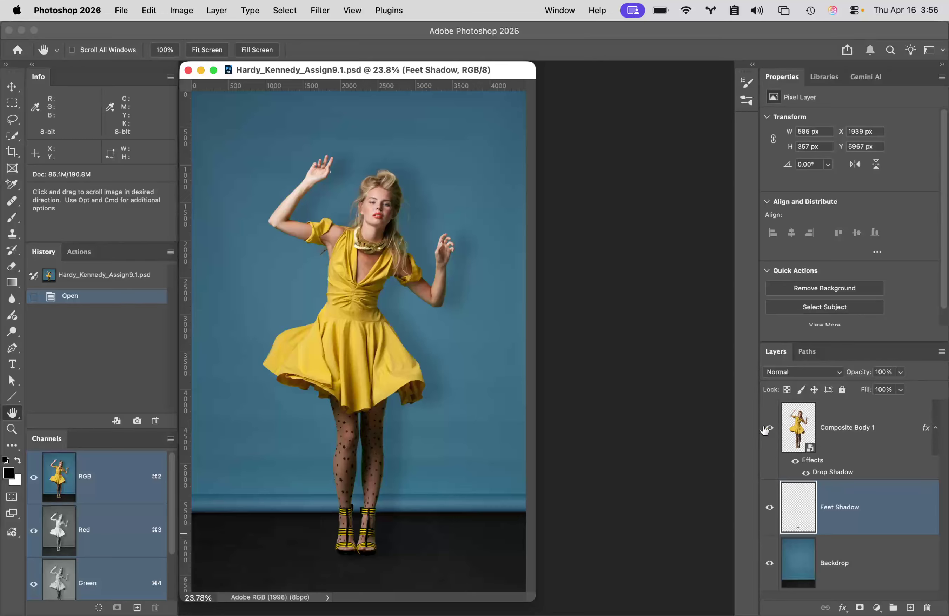
pyautogui.click(768, 428)
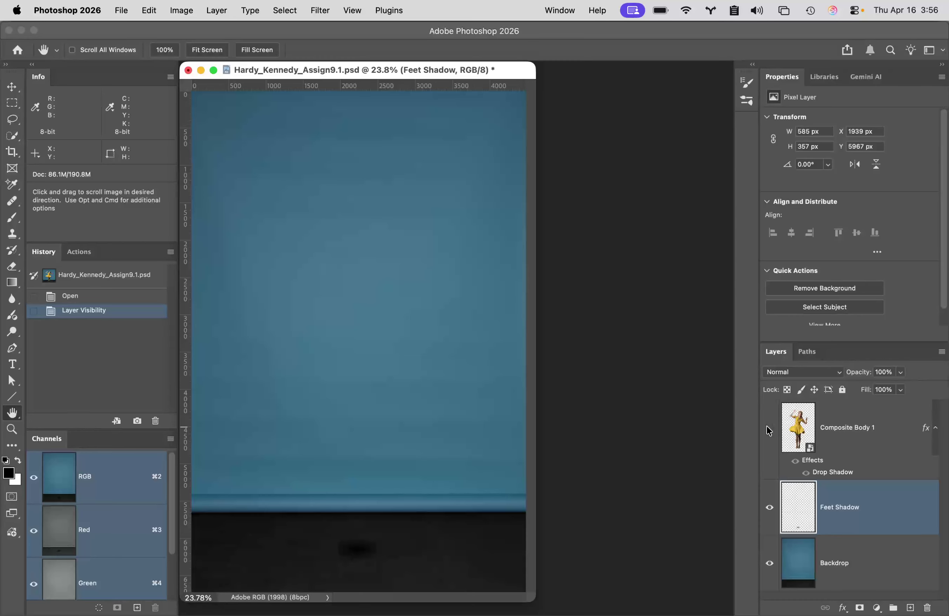
pyautogui.click(768, 428)
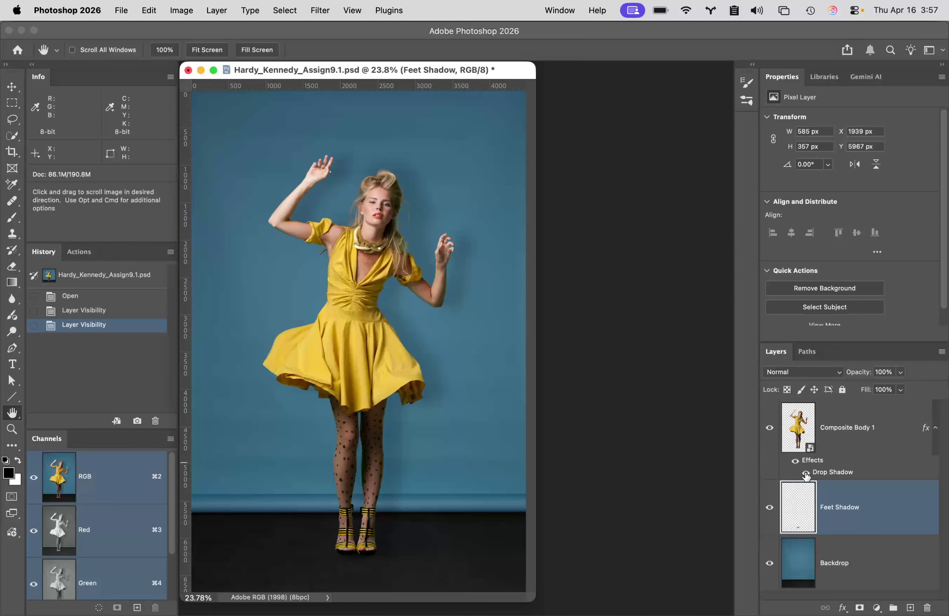
# Step: Compare the image with and without Composite Body 1's Drop Shadow effect, leaving the effect disabled
pyautogui.click(805, 473)
pyautogui.click(805, 473)
pyautogui.click(805, 474)
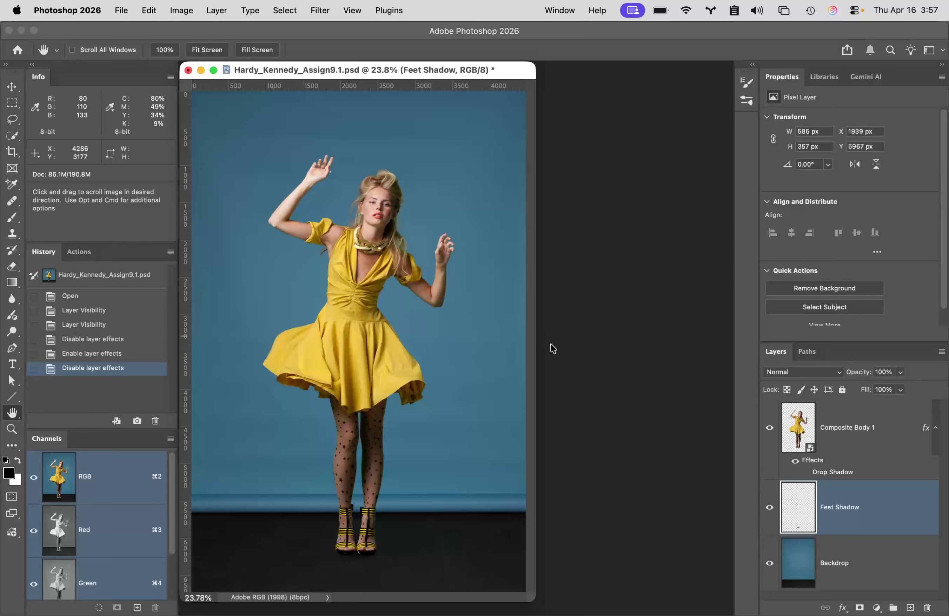
# Step: Add a Curves adjustment layer directly above the Backdrop layer and set its blend mode to Multiply
pyautogui.click(880, 554)
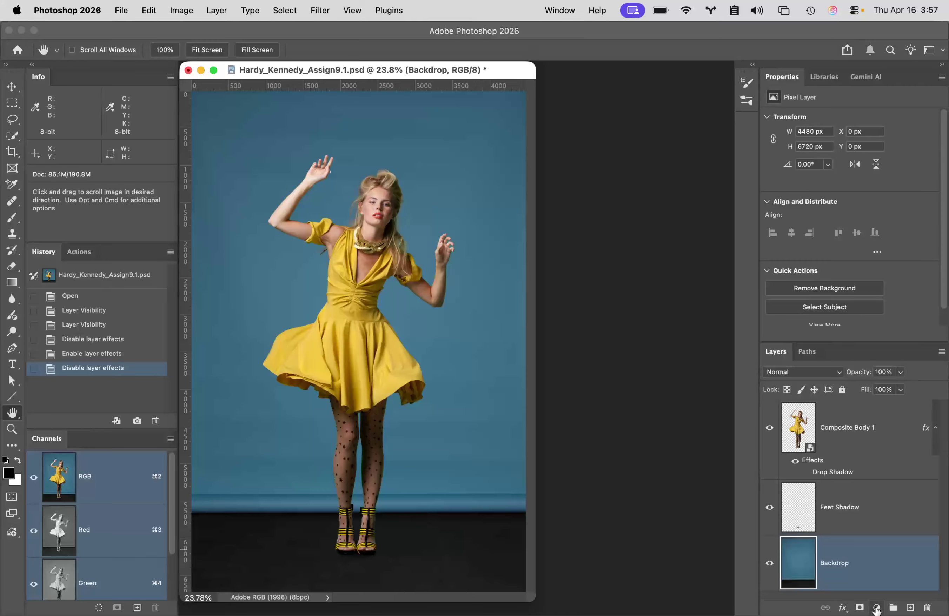
pyautogui.click(876, 608)
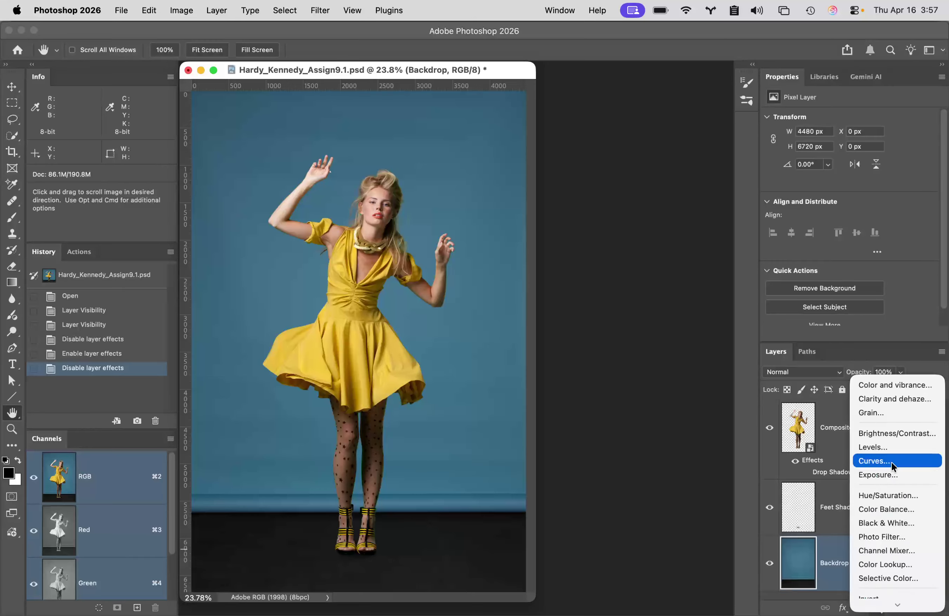
pyautogui.click(890, 462)
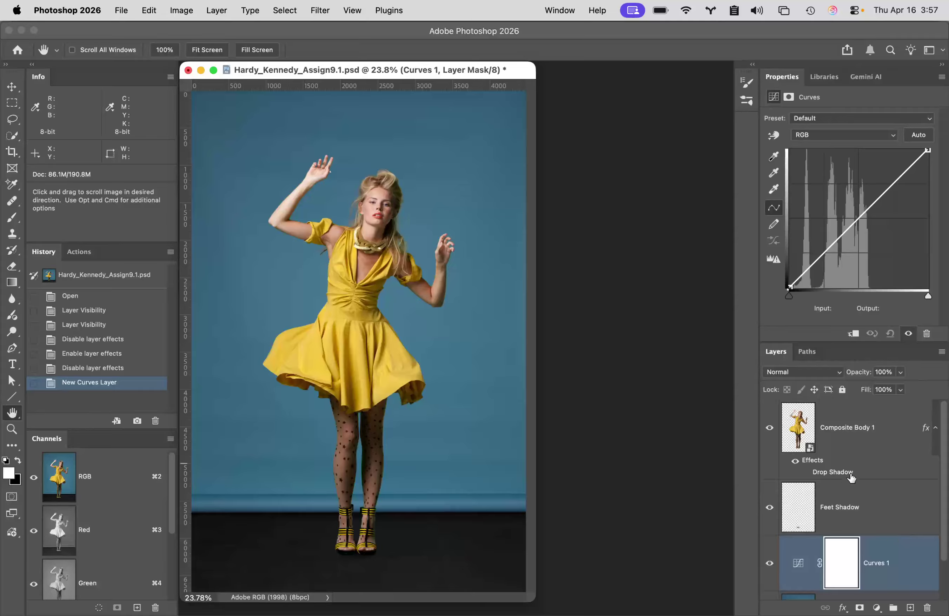
pyautogui.click(809, 376)
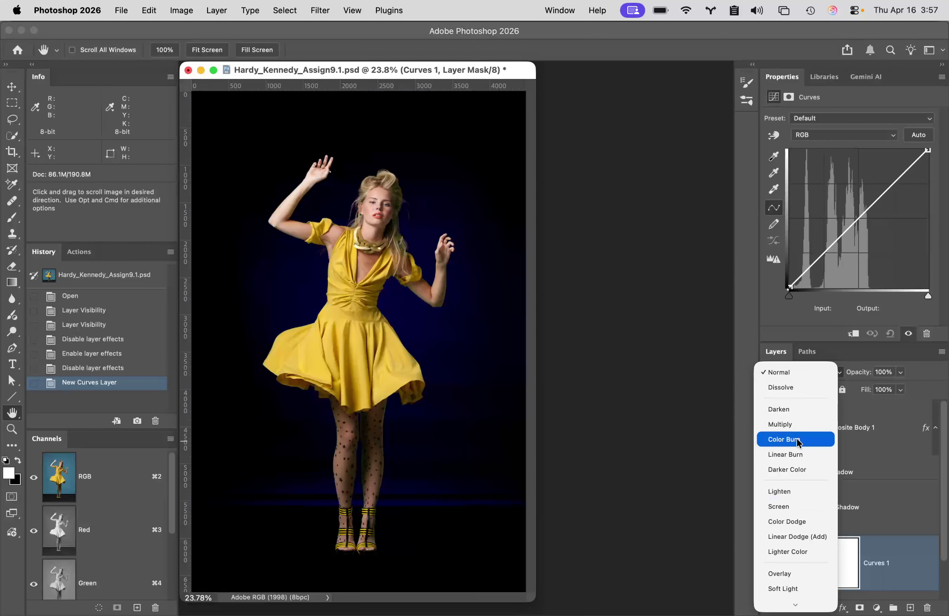
pyautogui.click(800, 425)
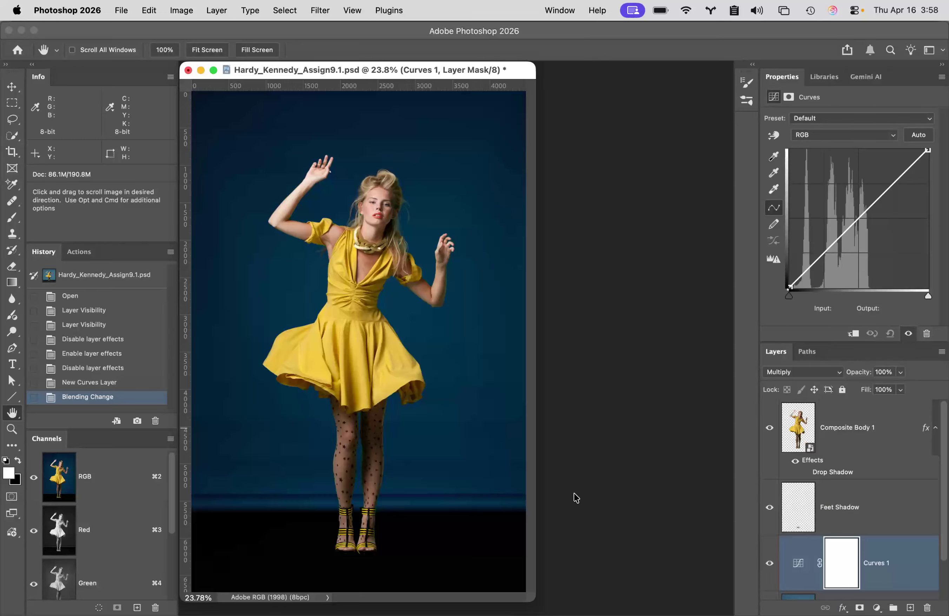
# Step: Set up the Gradient tool as a Classic gradient using the first white-to-black preset in the Basics group
pyautogui.press('g')
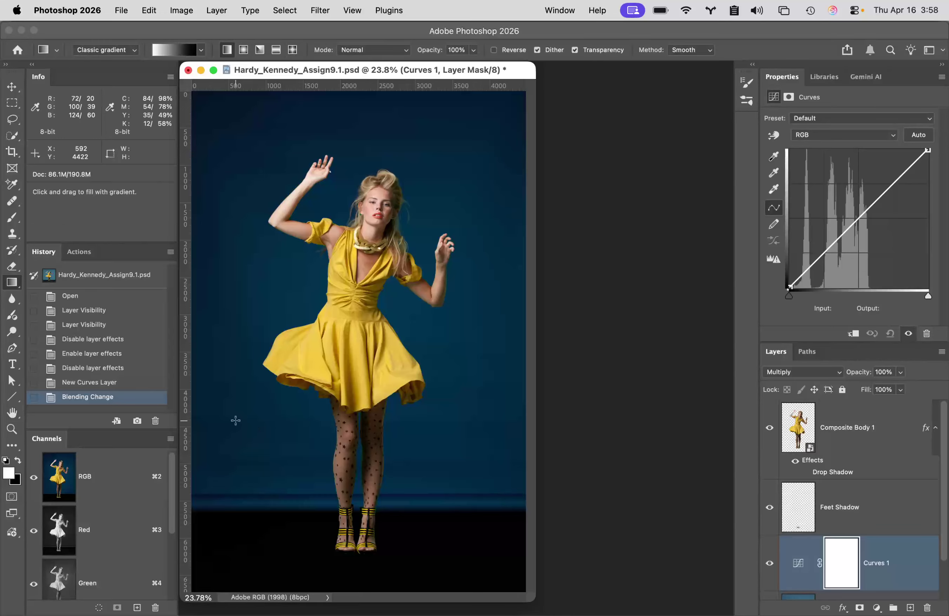
pyautogui.press('h')
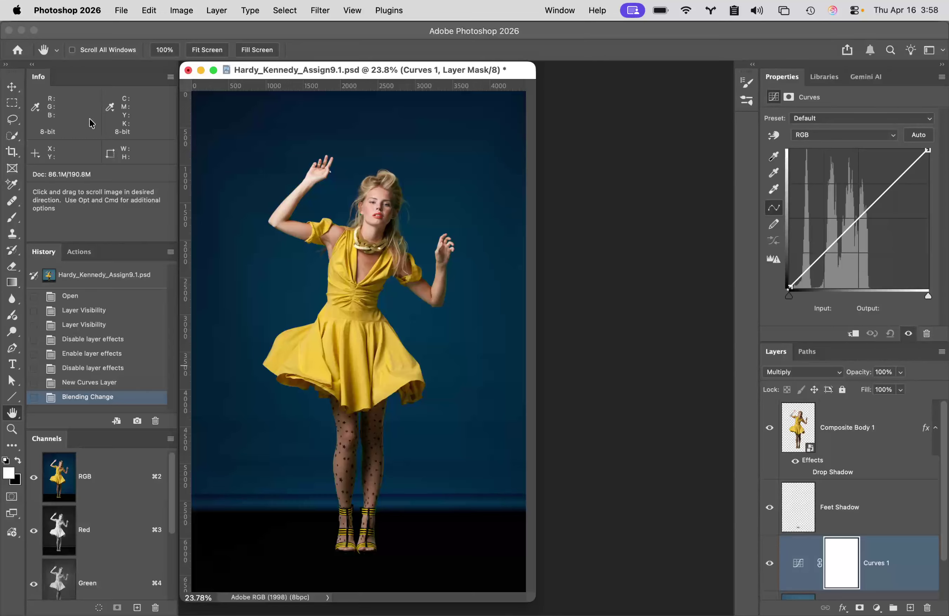
pyautogui.press('g')
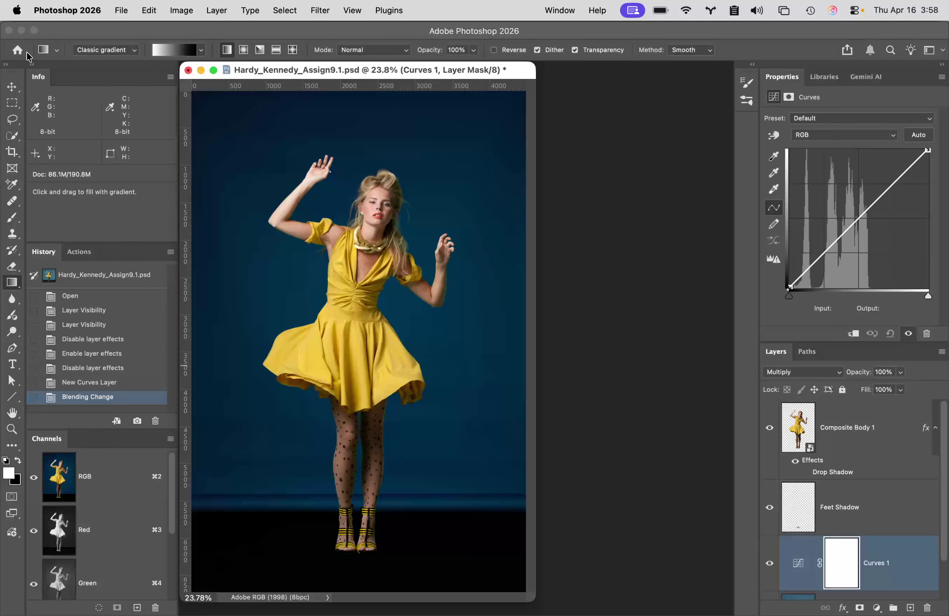
pyautogui.click(112, 51)
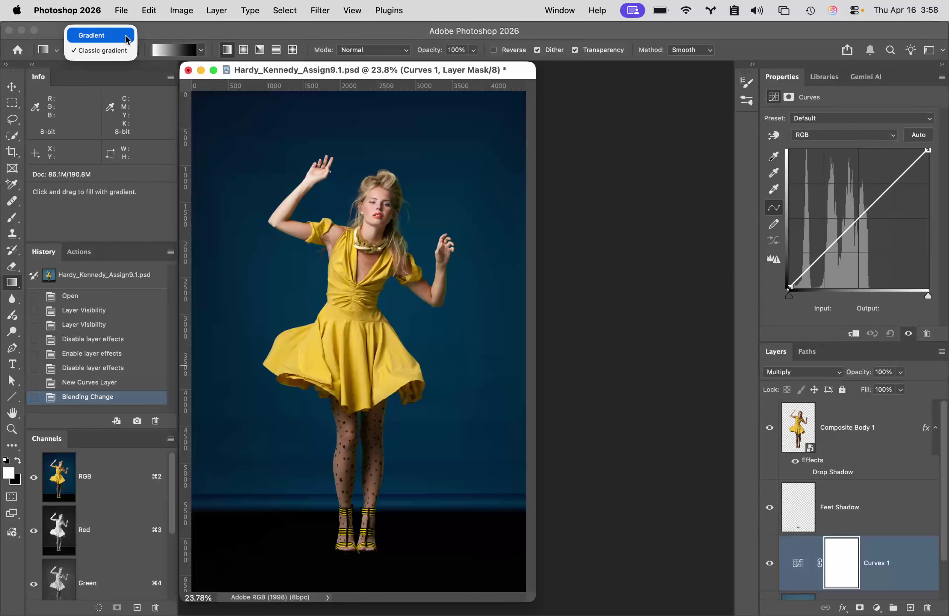
pyautogui.click(112, 50)
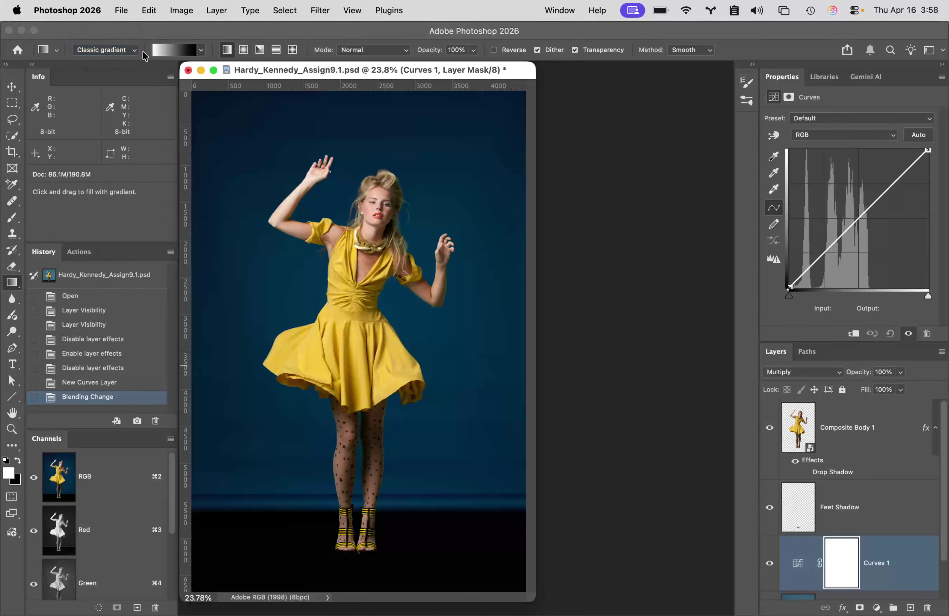
pyautogui.click(200, 52)
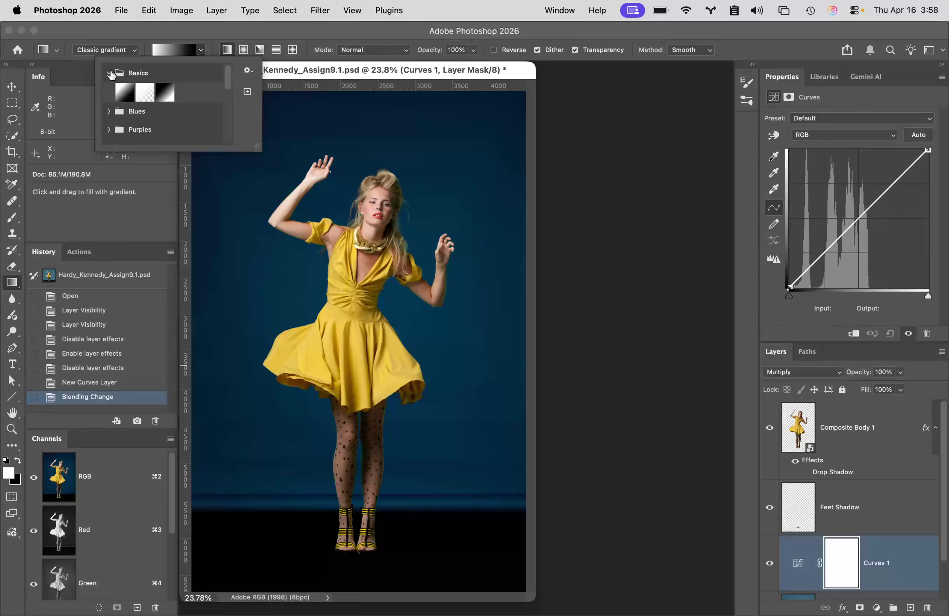
pyautogui.click(120, 92)
pyautogui.click(176, 29)
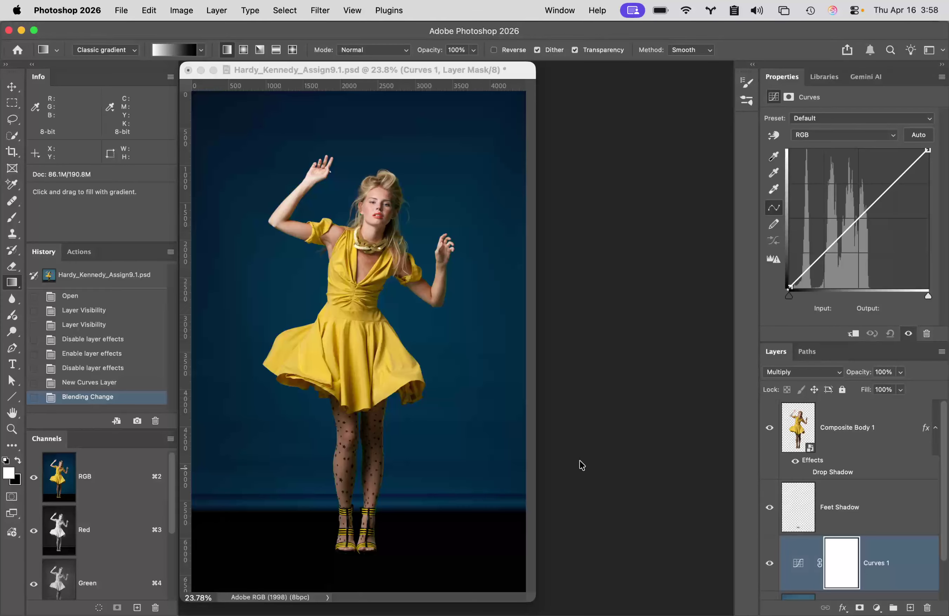
# Step: Draw a horizontal white-to-black gradient across the full image width on the Curves layer's mask and invert the mask
pyautogui.click(192, 301)
pyautogui.moveTo(192, 301); pyautogui.dragTo(524, 300)
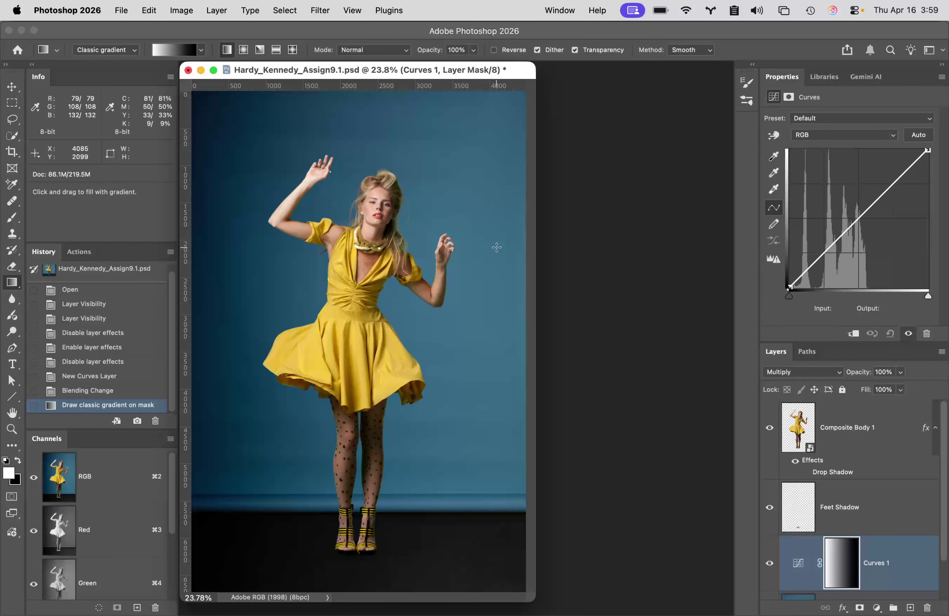
pyautogui.press('super+i')
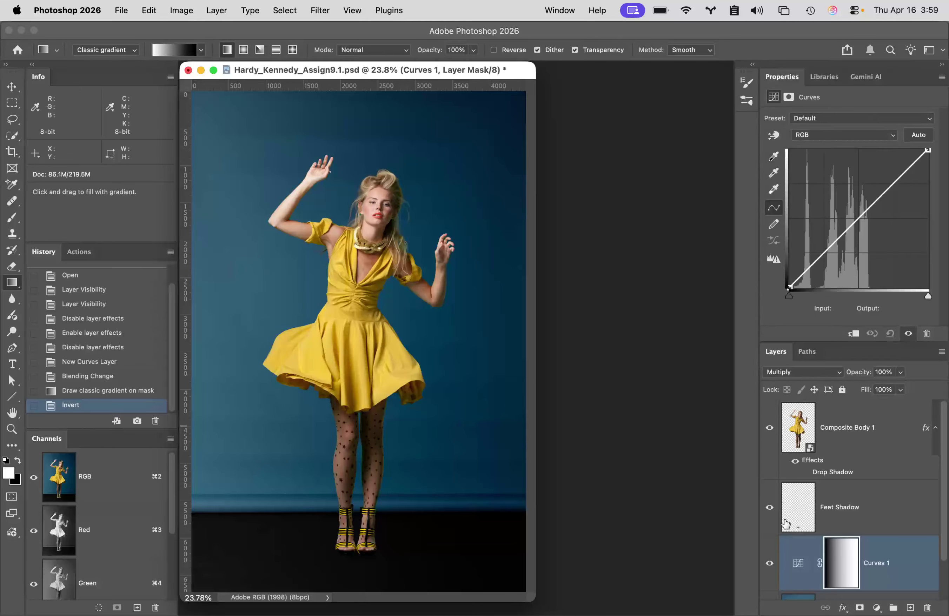
# Step: Duplicate the Curves 1 layer and set the copy's blend mode to Screen
pyautogui.press('super+2')
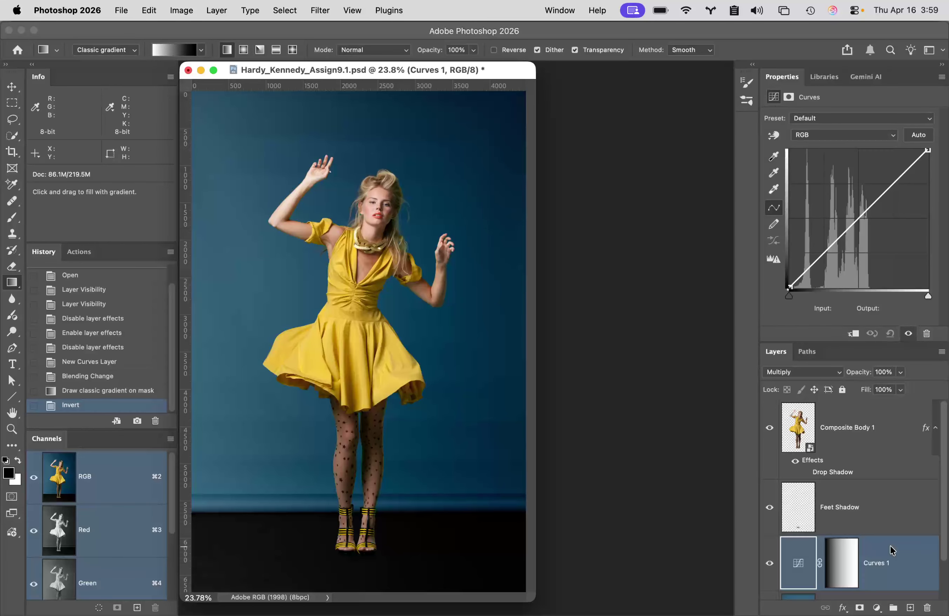
pyautogui.press('super+j')
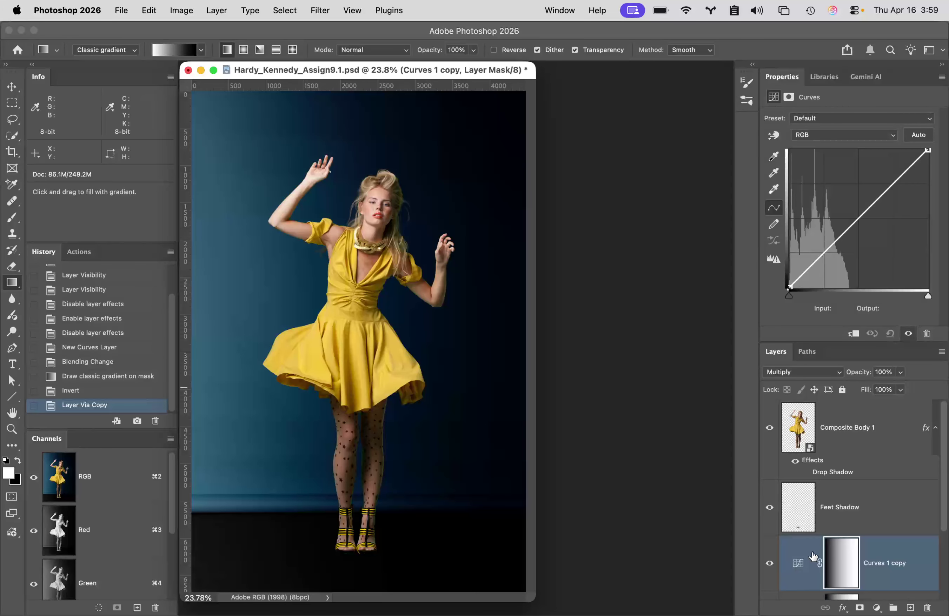
pyautogui.click(806, 378)
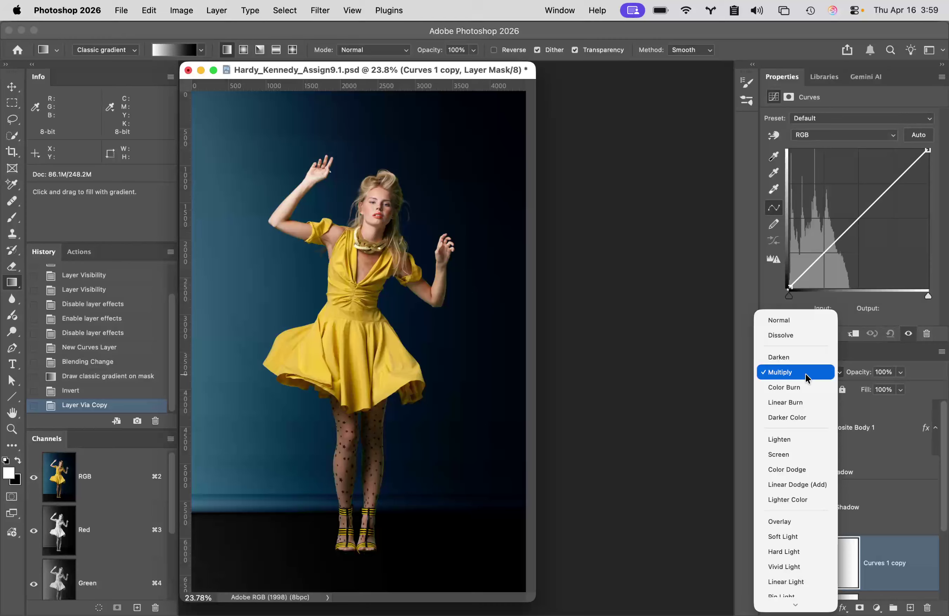
pyautogui.click(796, 450)
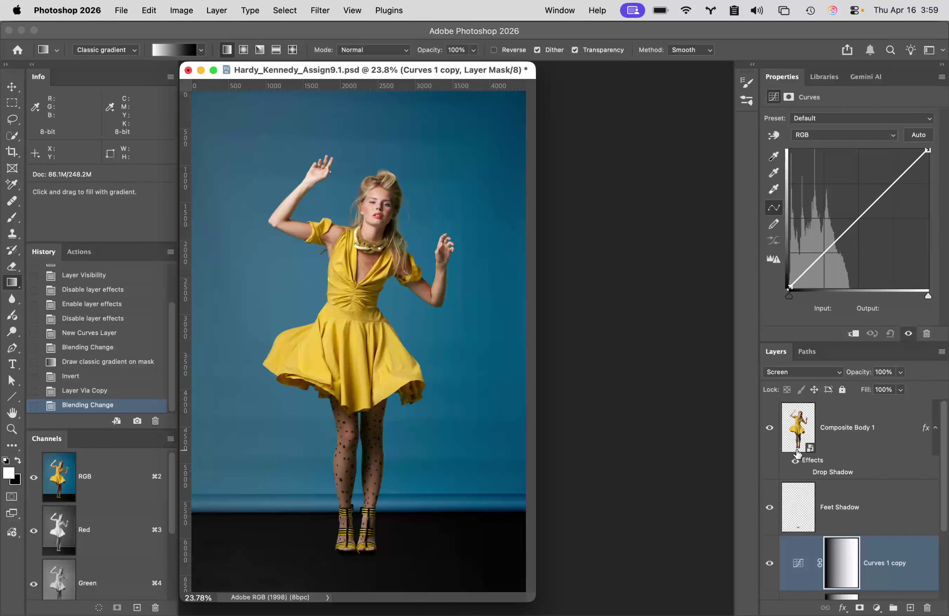
# Step: Invert the gradient mask of the Curves 1 copy layer and check the effect by toggling the visibility of both Curves layers
pyautogui.click(841, 567)
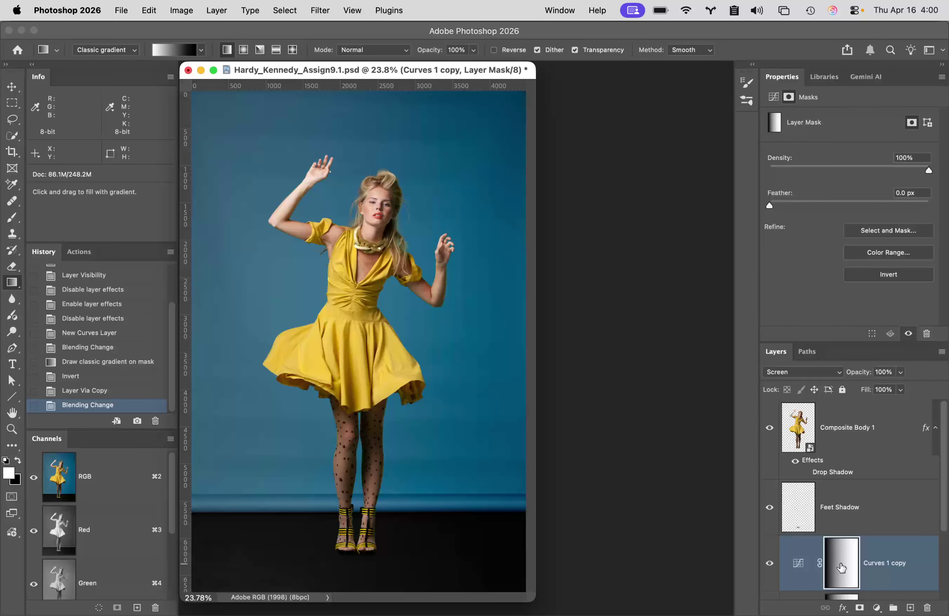
pyautogui.press('super+i')
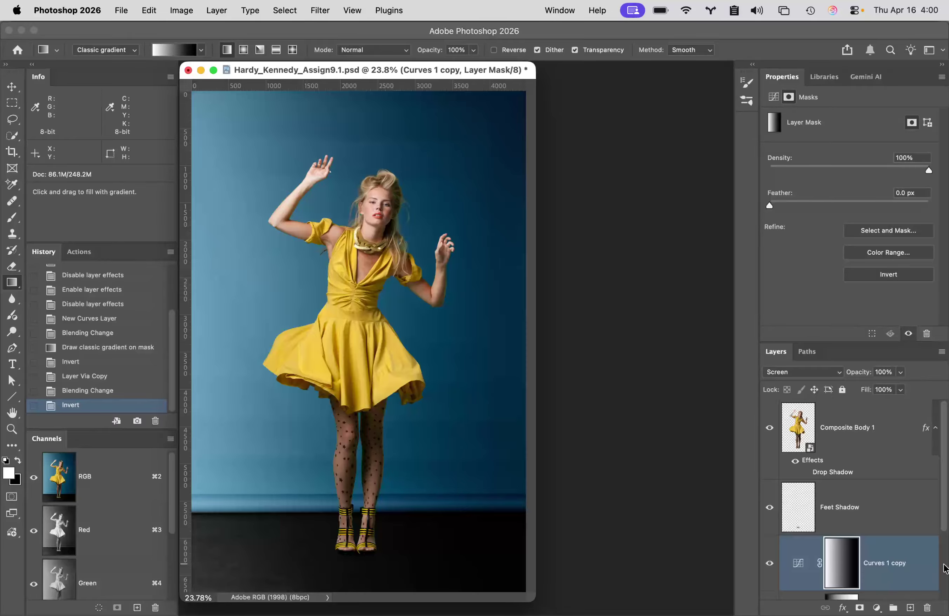
pyautogui.scroll(-2, 774, 581)
pyautogui.scroll(-5, 772, 581)
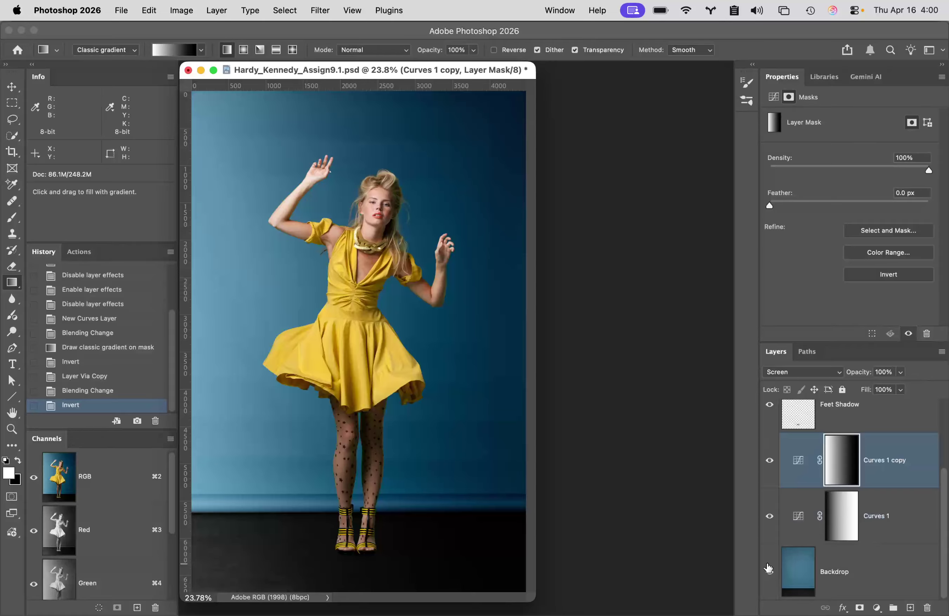
pyautogui.click(773, 478)
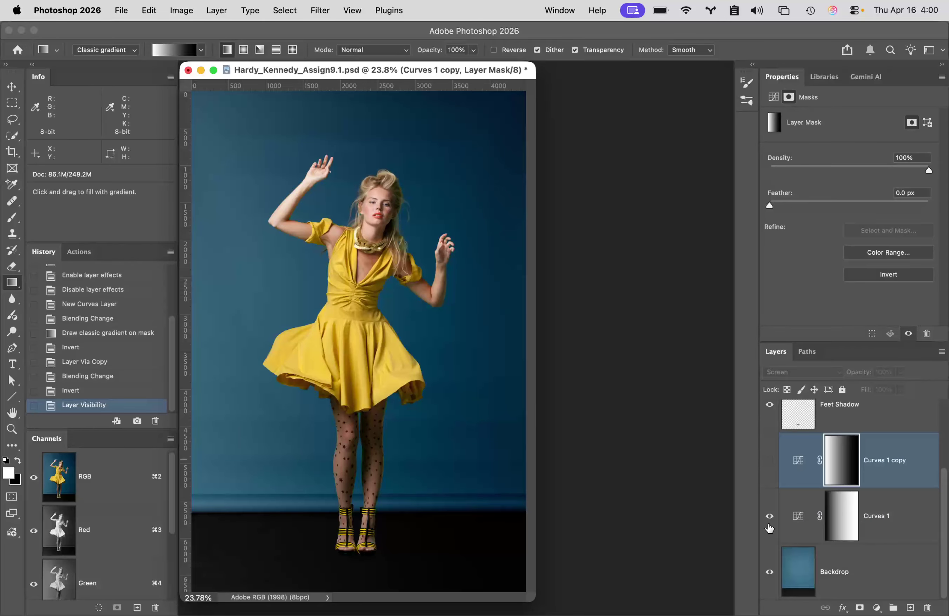
pyautogui.click(769, 517)
pyautogui.click(769, 517)
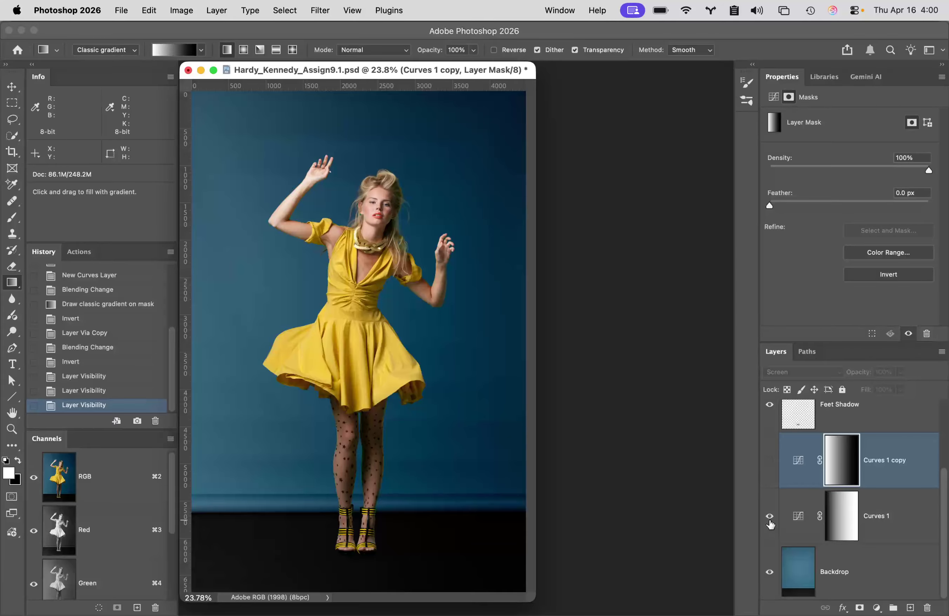
pyautogui.click(769, 461)
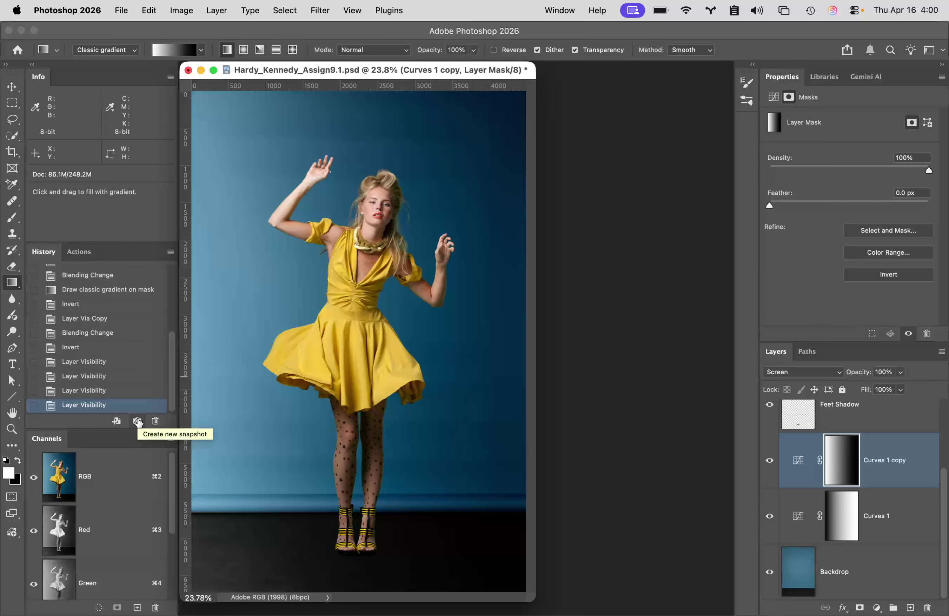
# Step: Create a full-document history snapshot and compare it with the originally opened state, ending on the snapshot
pyautogui.click(137, 421)
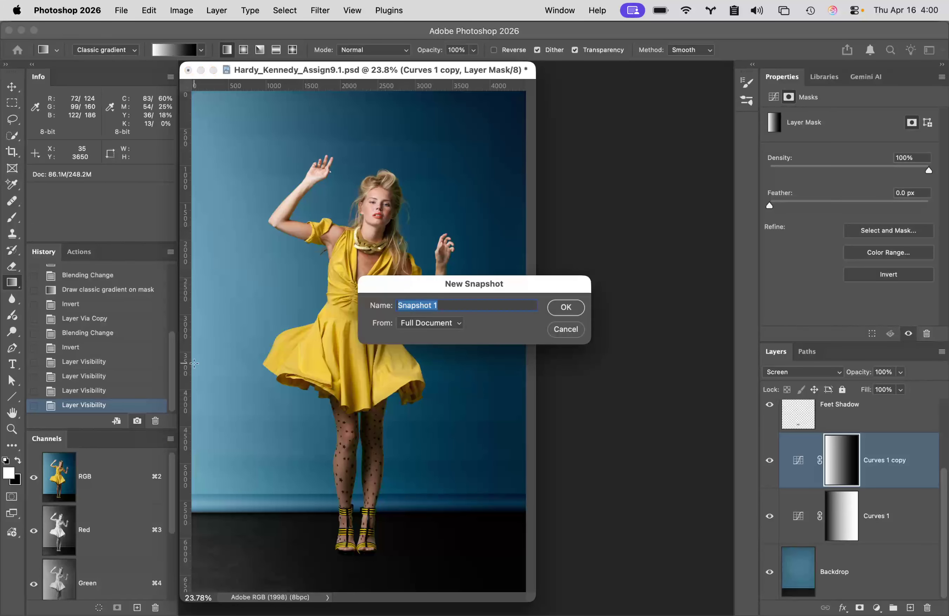
pyautogui.click(568, 306)
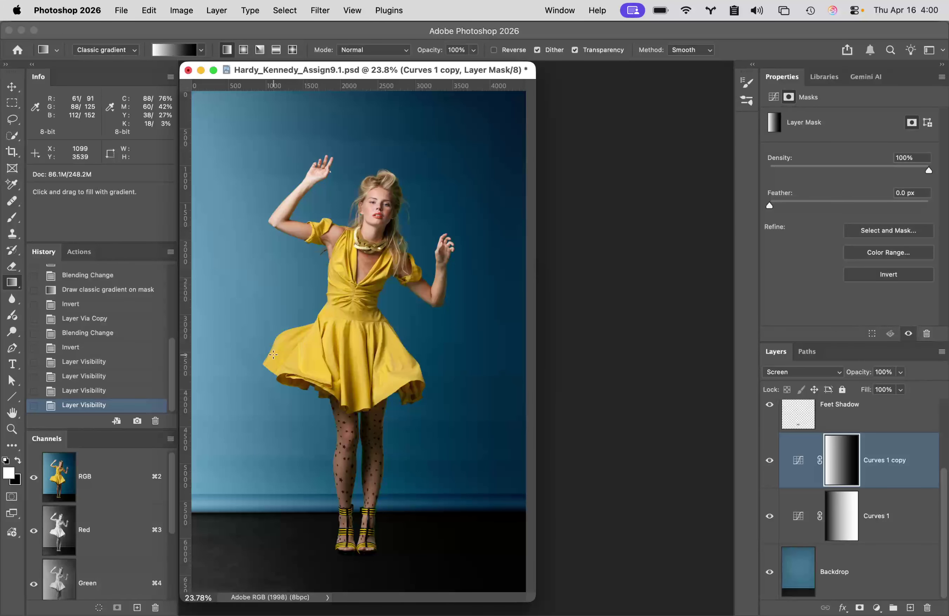
pyautogui.scroll(10, 160, 352)
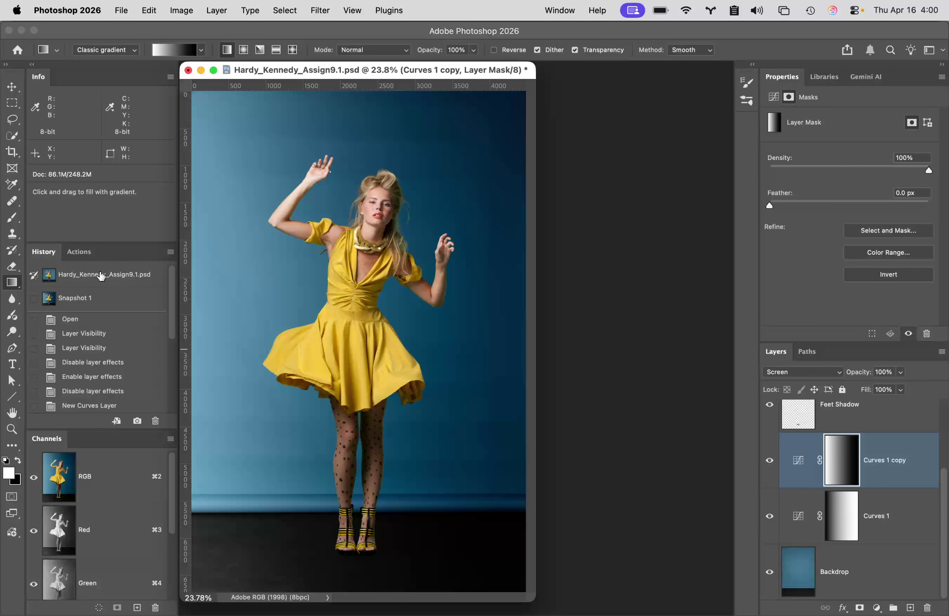
pyautogui.click(101, 276)
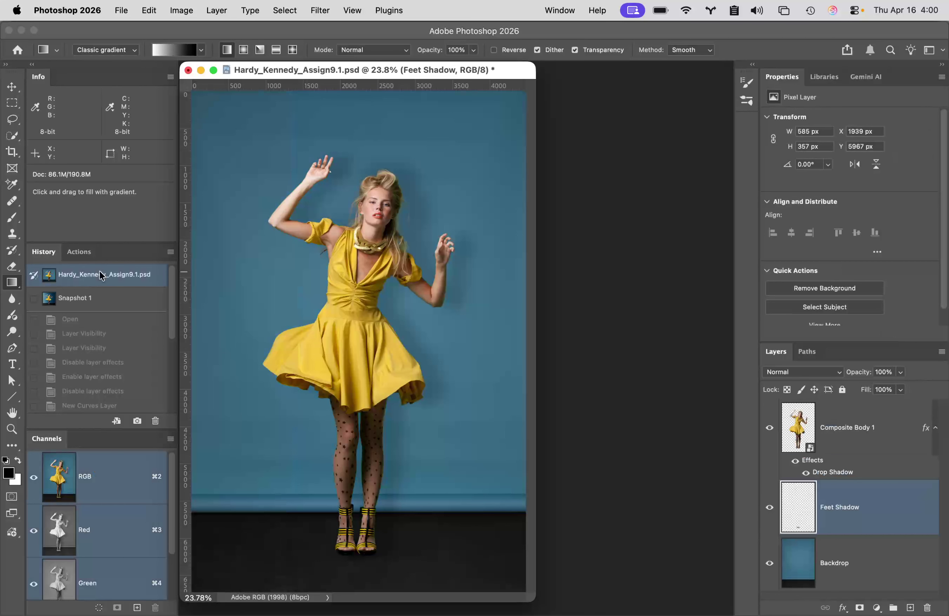
pyautogui.click(106, 298)
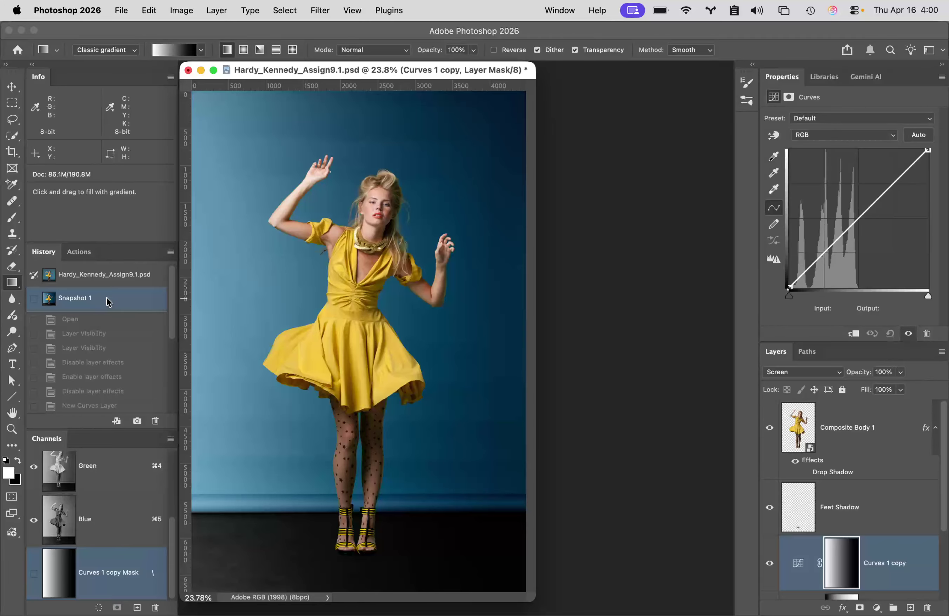
# Step: Close the blue-backdrop portrait and open the night staircase 9.1 PSD from the Week 10 Turnin folder in Adobe Photoshop 2026
pyautogui.click(188, 70)
pyautogui.click(491, 265)
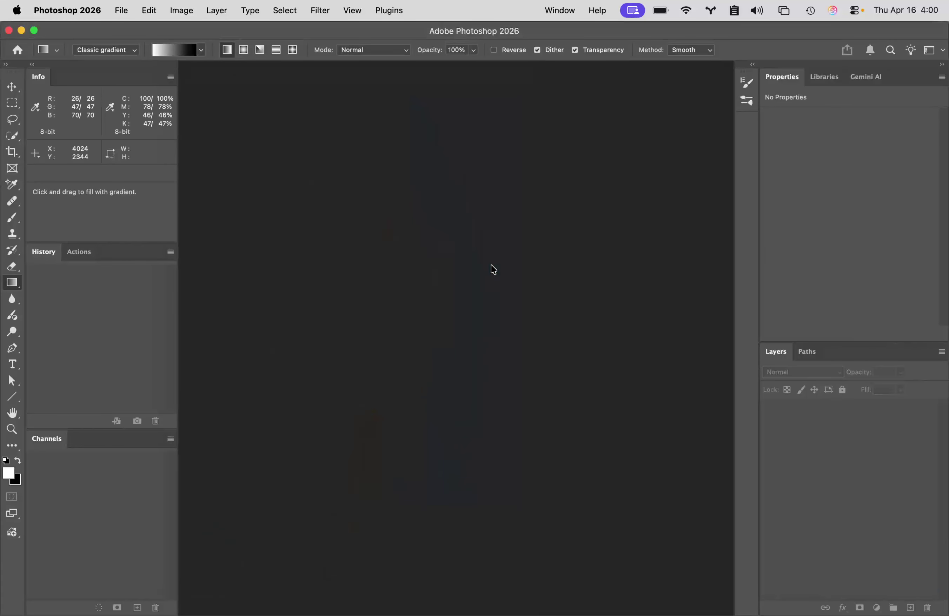
pyautogui.moveTo(144, 614)
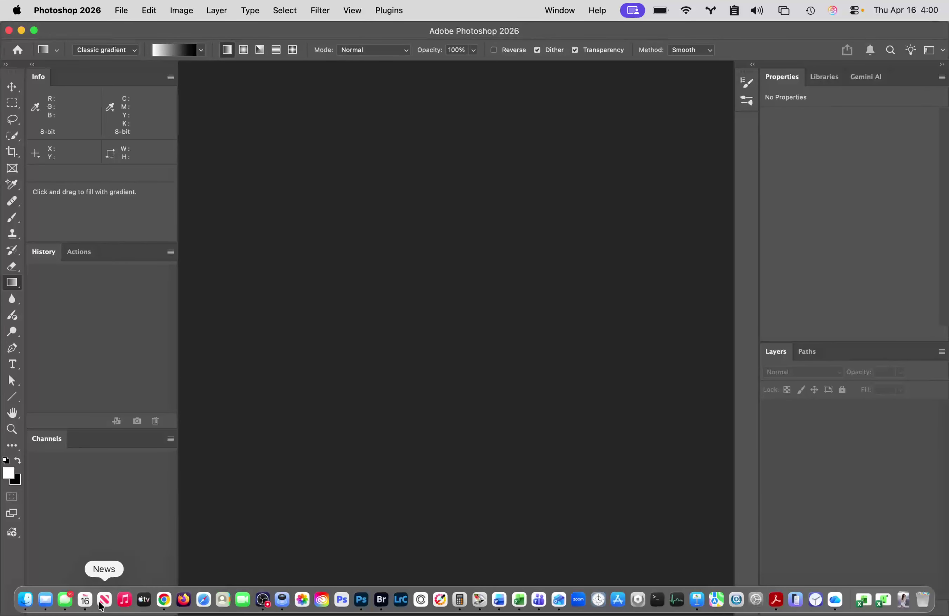
pyautogui.click(25, 600)
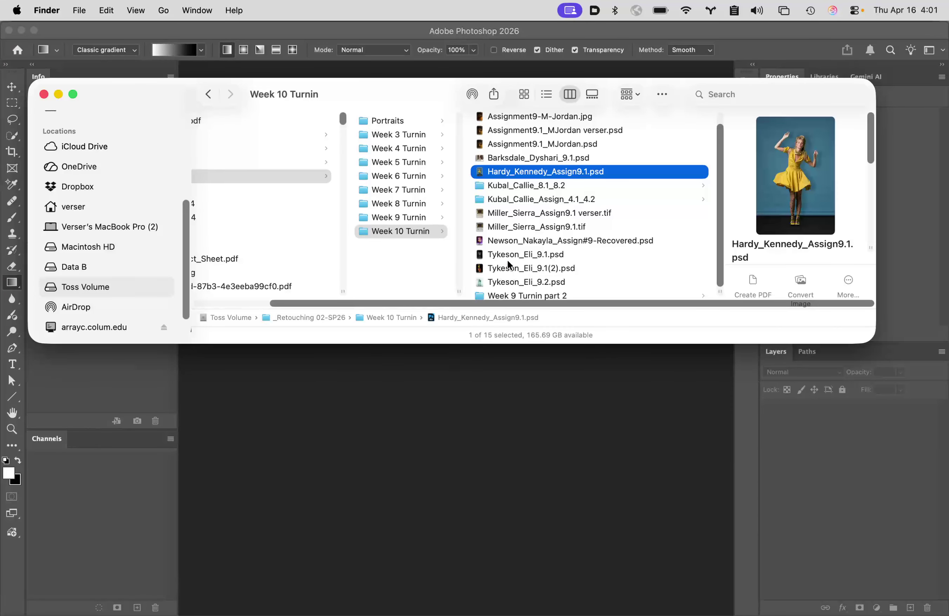
pyautogui.click(521, 256)
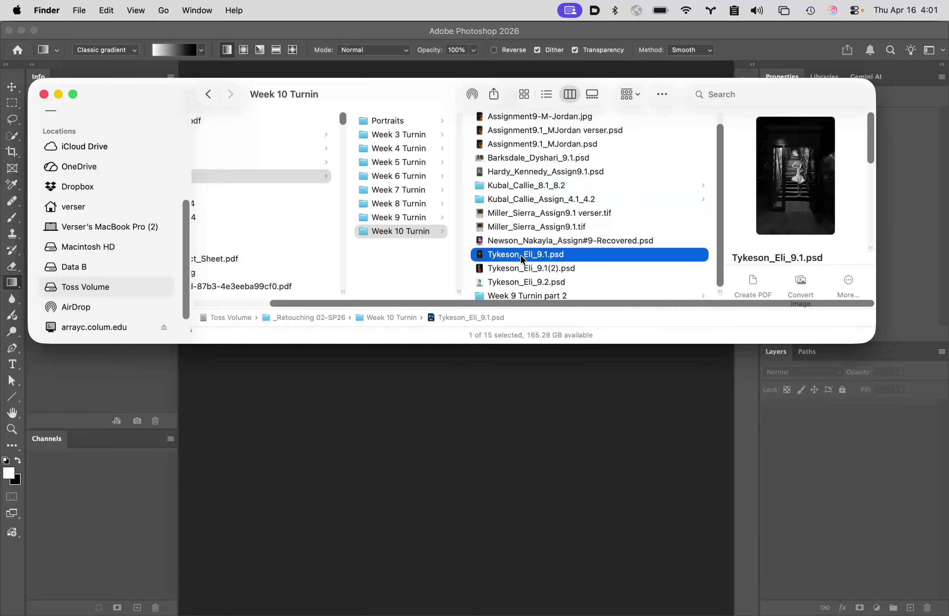
pyautogui.rightClick(480, 258)
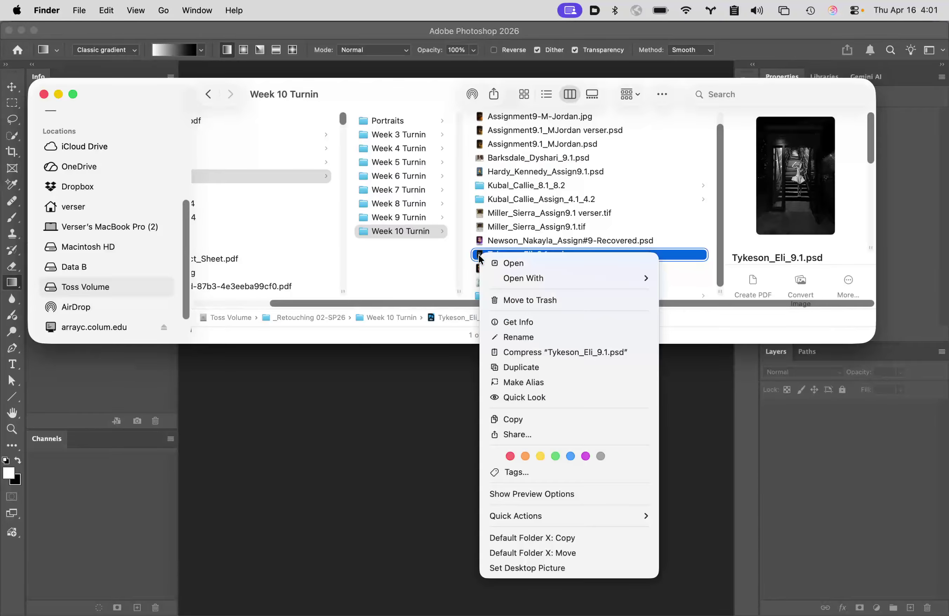
pyautogui.moveTo(523, 272)
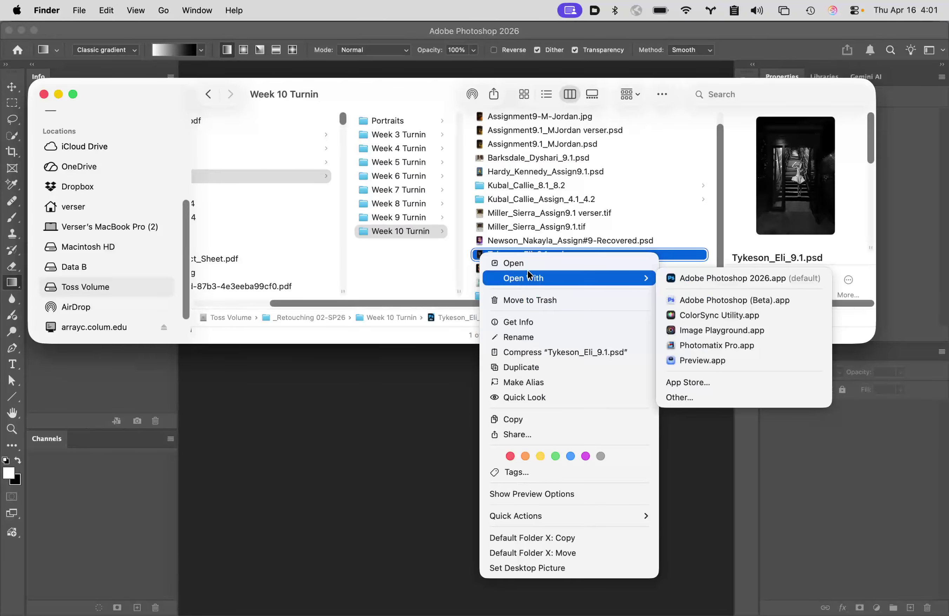
pyautogui.click(704, 278)
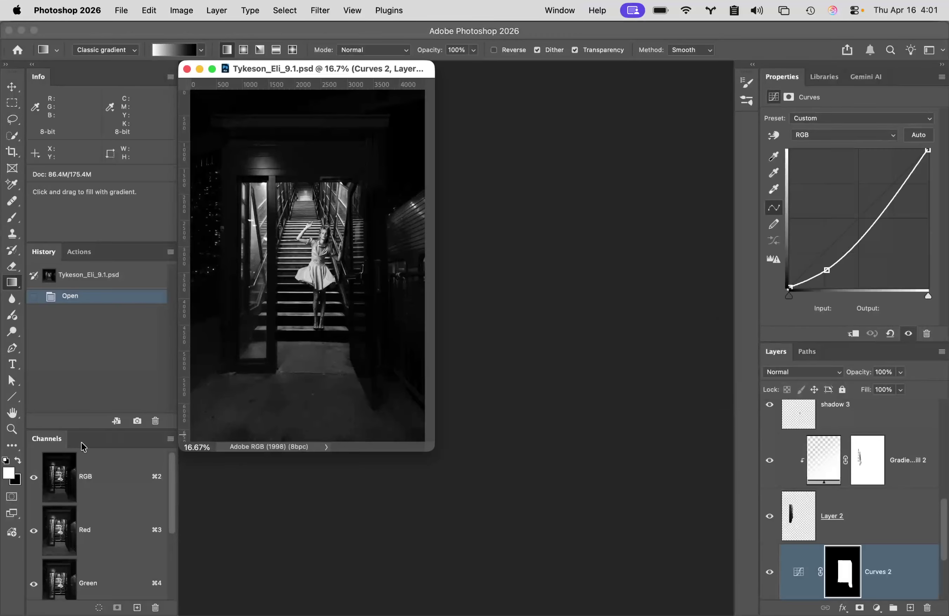
# Step: Examine the composited woman on the staircase up close, including her feet and surroundings
pyautogui.doubleClick(12, 412)
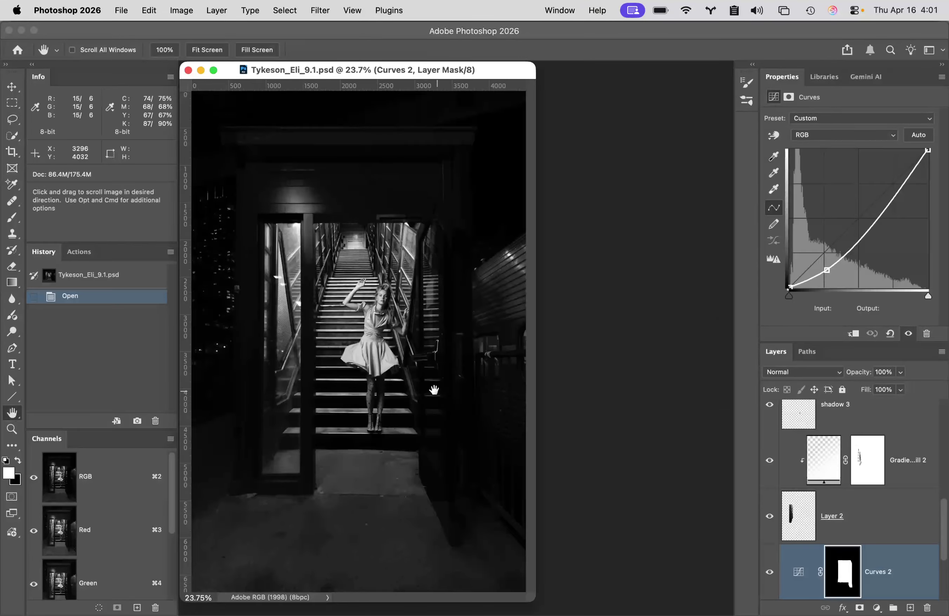
pyautogui.keyDown('super'); pyautogui.click(412, 382); pyautogui.keyUp('super')
pyautogui.keyDown('super'); pyautogui.click(412, 382); pyautogui.keyUp('super')
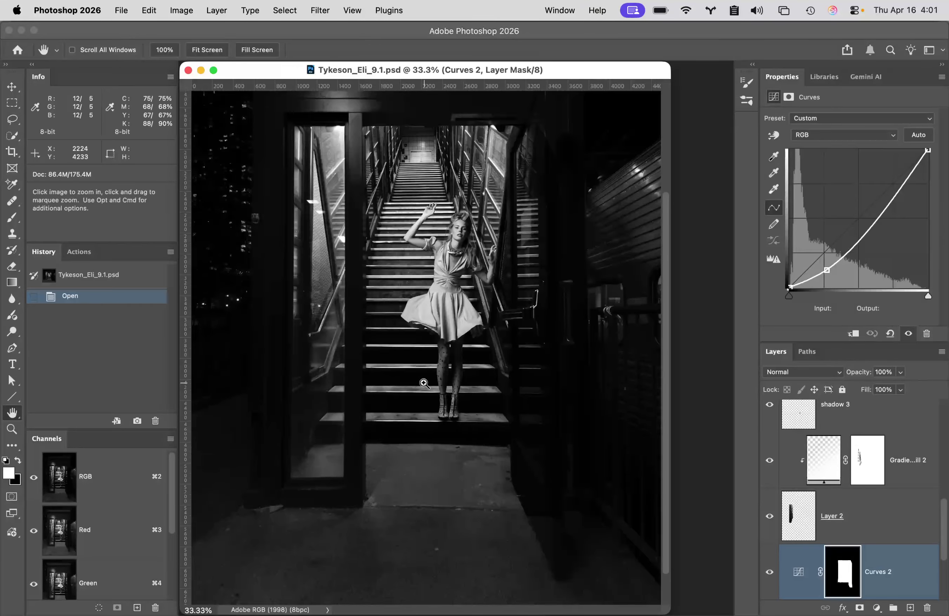
pyautogui.keyDown('super'); pyautogui.click(420, 384); pyautogui.keyUp('super')
pyautogui.keyDown('super'); pyautogui.click(525, 345); pyautogui.keyUp('super')
pyautogui.moveTo(472, 281); pyautogui.dragTo(524, 408)
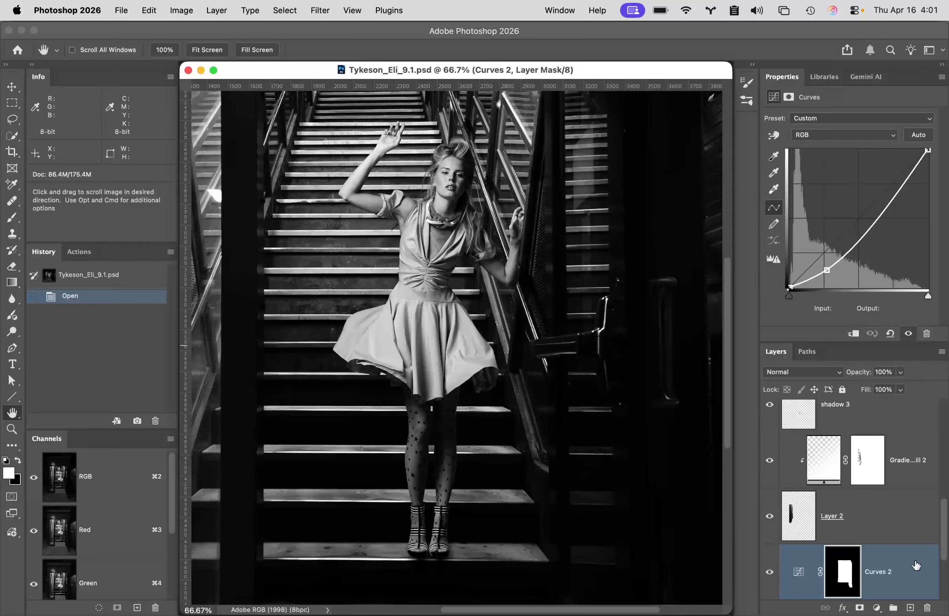
# Step: Raise the Exposure in Layer 0's Camera Raw smart filter first to +3.65 and finally to +4.05
pyautogui.scroll(-3, 900, 574)
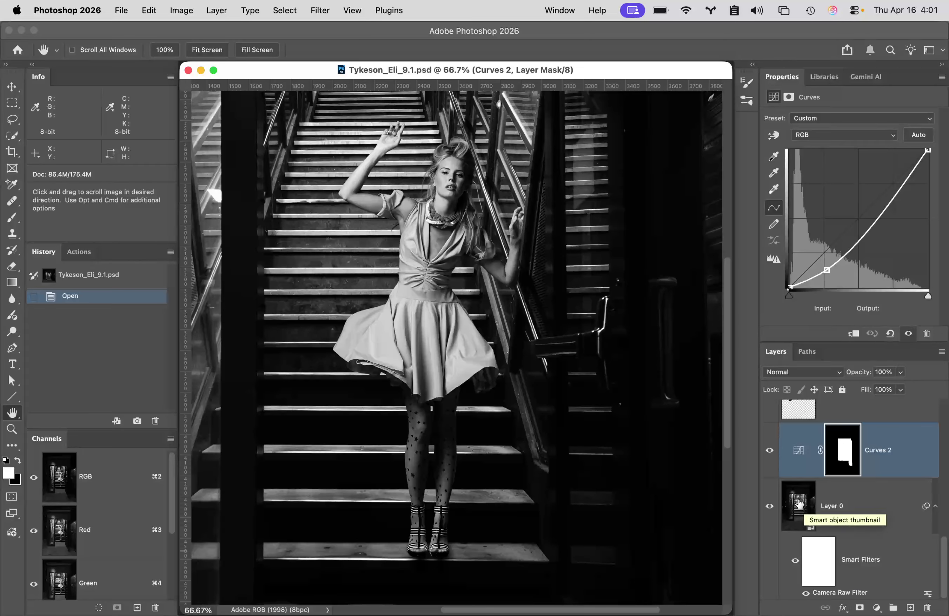
pyautogui.doubleClick(834, 593)
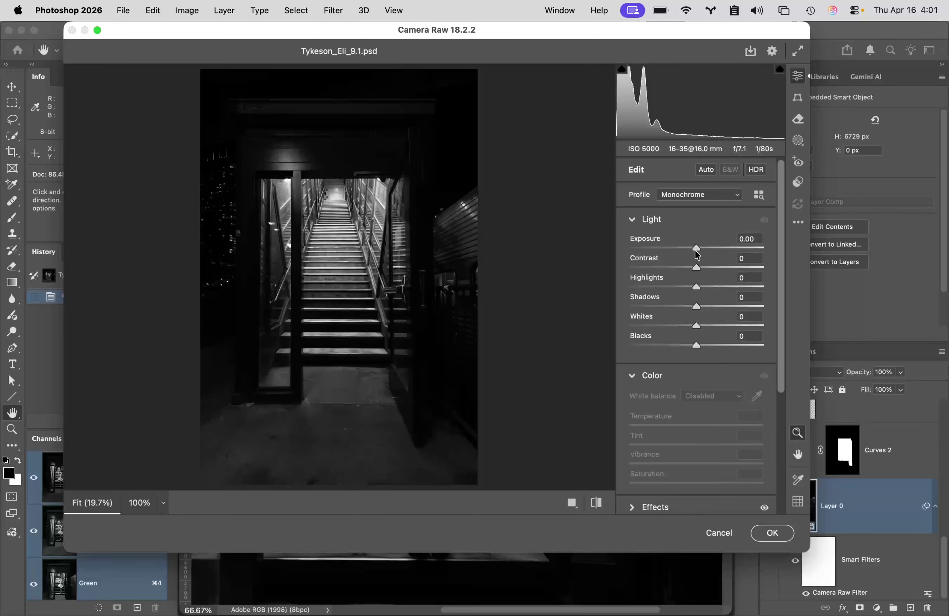
pyautogui.moveTo(696, 249); pyautogui.dragTo(744, 253)
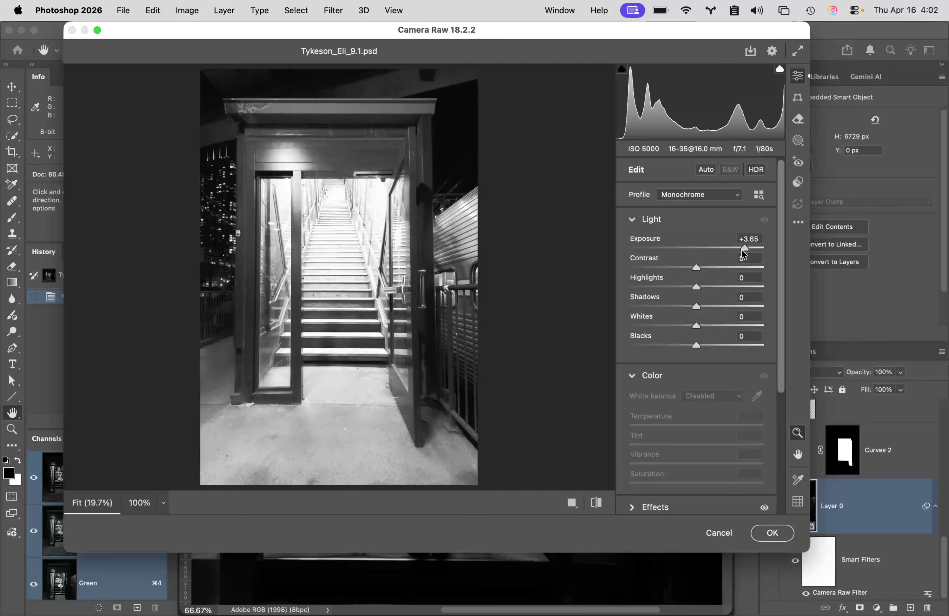
pyautogui.click(774, 533)
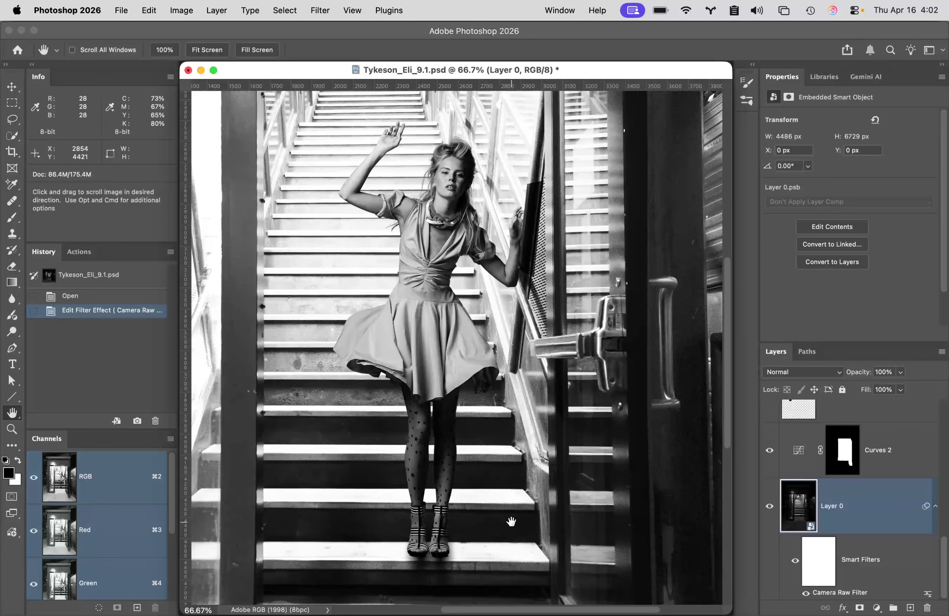
pyautogui.doubleClick(841, 595)
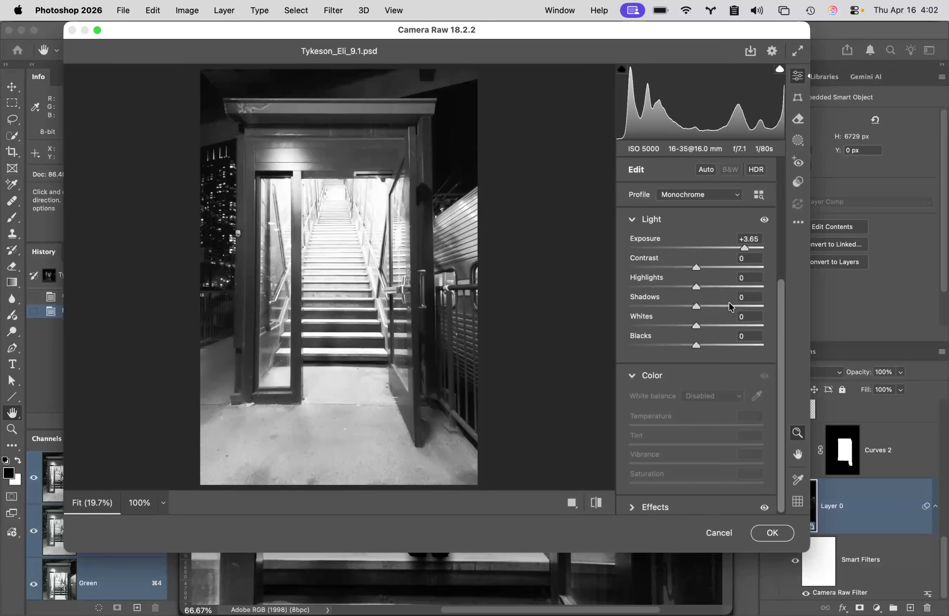
pyautogui.moveTo(743, 251); pyautogui.dragTo(749, 252)
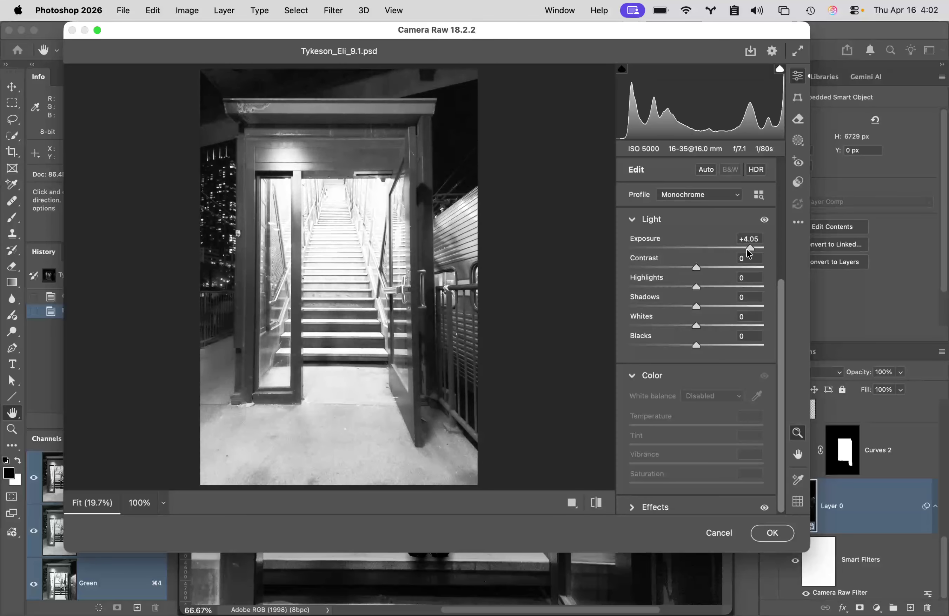
pyautogui.click(770, 533)
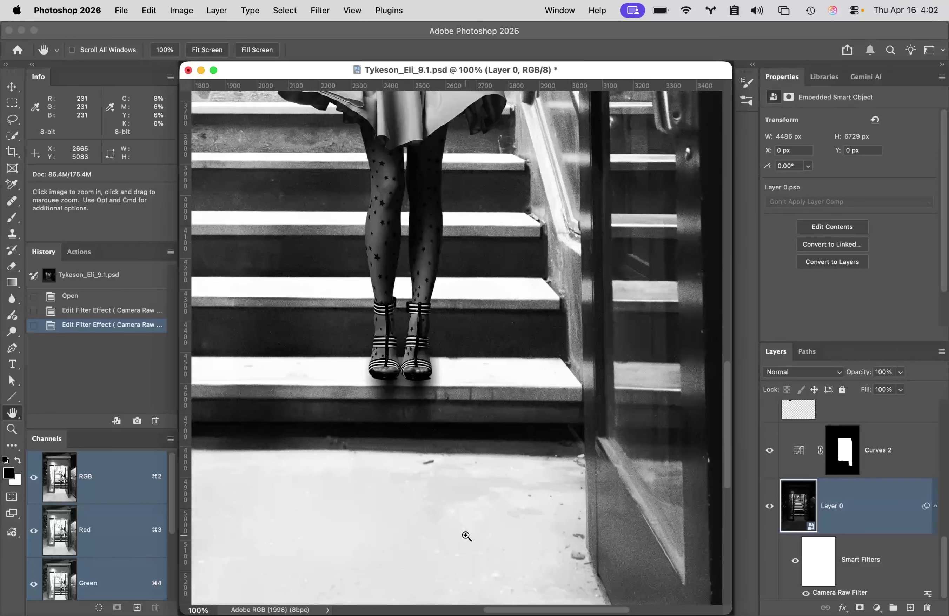
# Step: Add horizontal guides along the tread front edge behind the ankles and the tread back edge under the feet, keeping the rulers in pixels
pyautogui.keyDown('super'); pyautogui.click(464, 536); pyautogui.keyUp('super')
pyautogui.keyDown('super'); pyautogui.click(412, 355); pyautogui.keyUp('super')
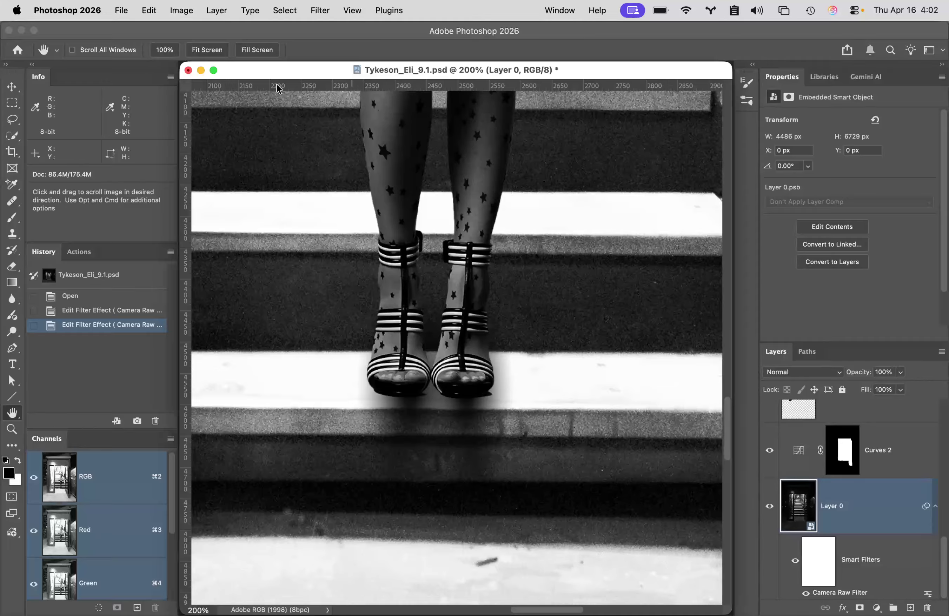
pyautogui.click(352, 11)
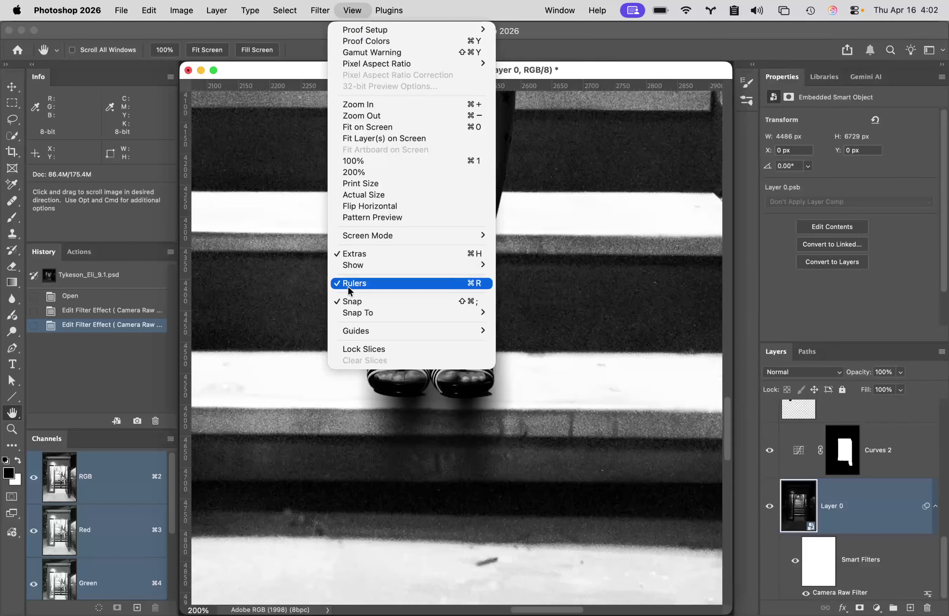
pyautogui.click(303, 236)
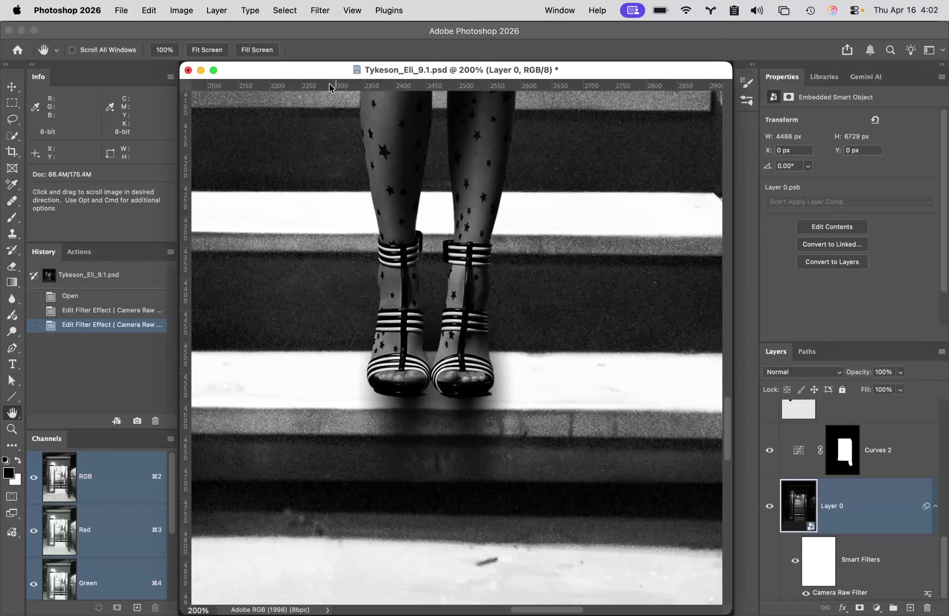
pyautogui.moveTo(329, 84); pyautogui.dragTo(325, 233)
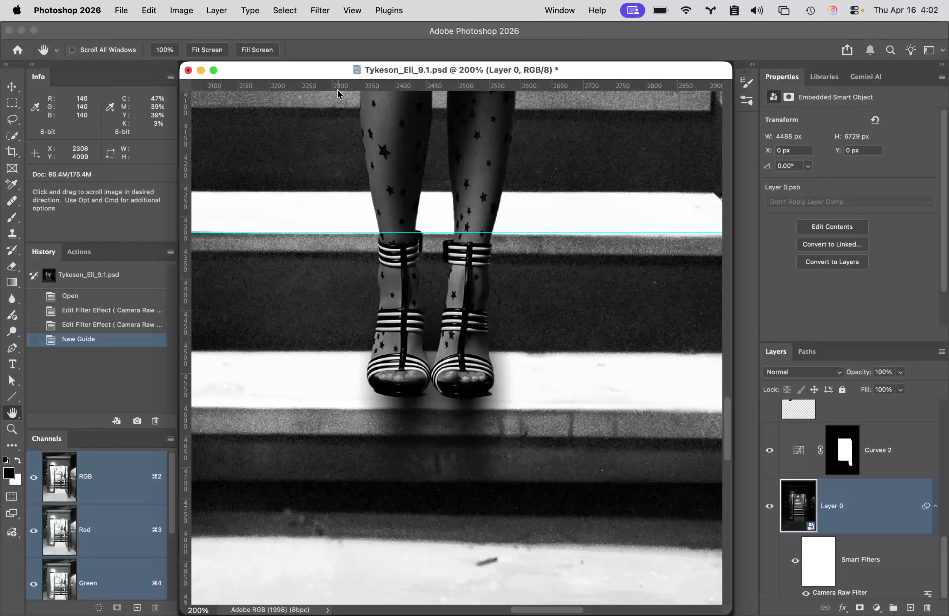
pyautogui.moveTo(338, 87); pyautogui.dragTo(378, 352)
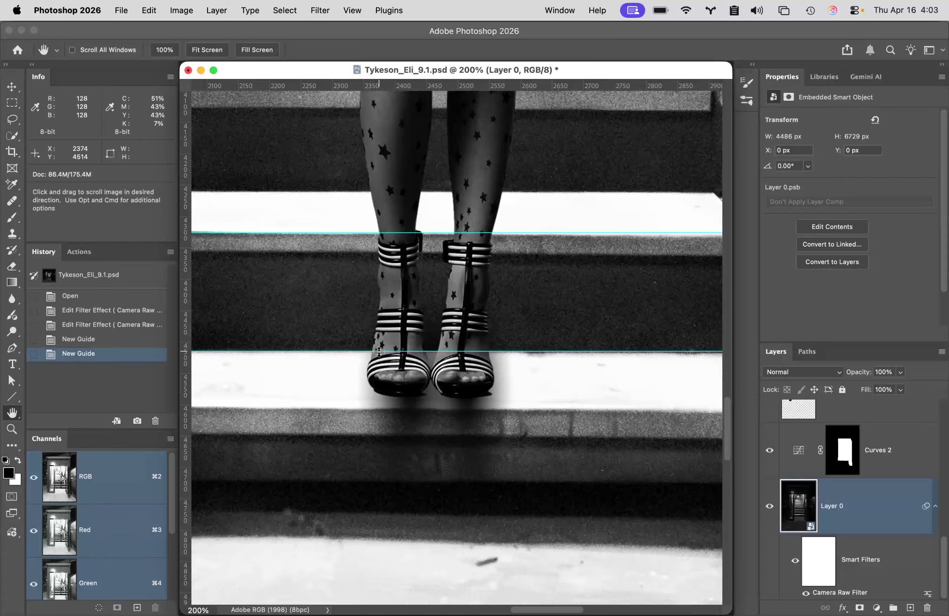
pyautogui.rightClick(298, 86)
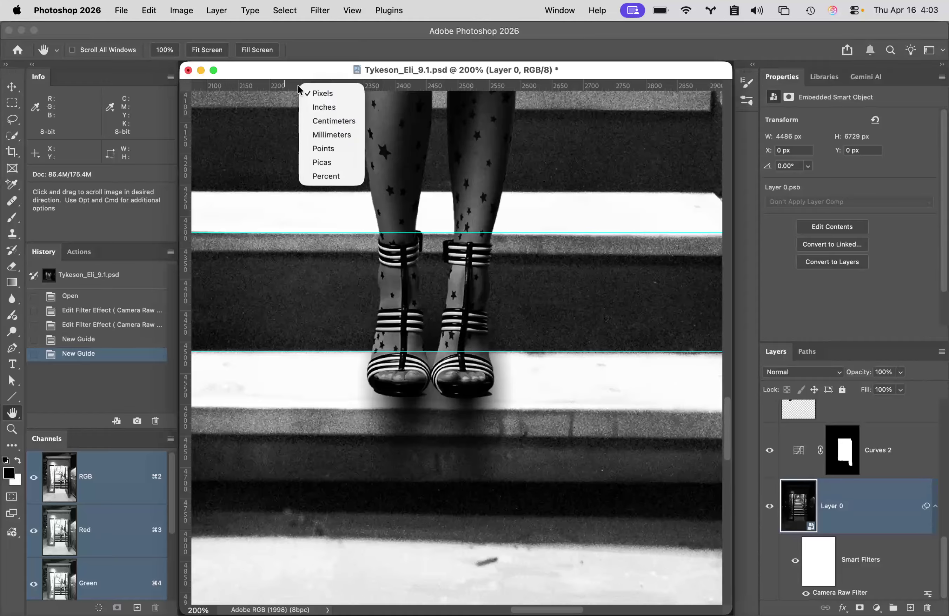
pyautogui.click(334, 96)
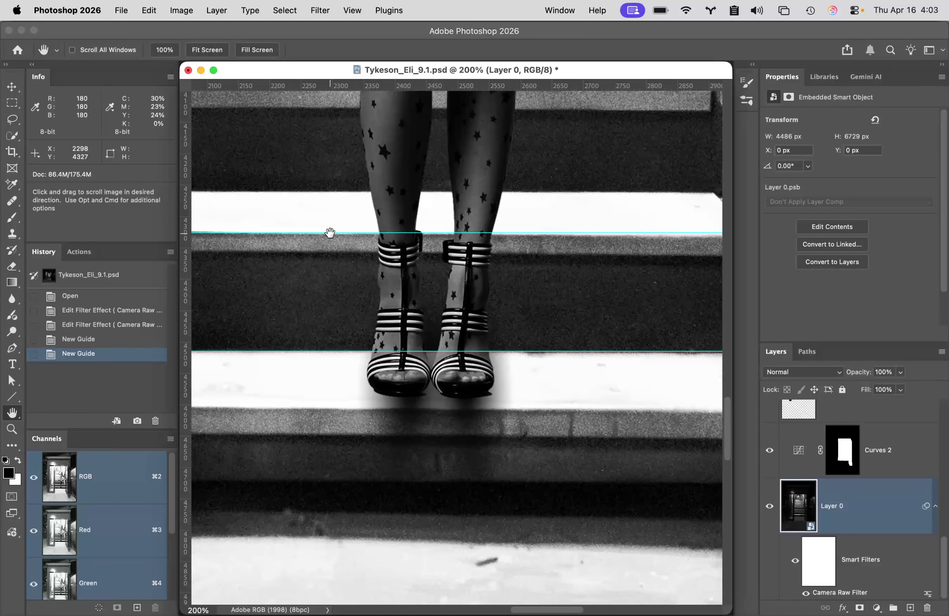
# Step: Measure the vertical distance between the two horizontal guides to the left of the woman's feet with the Ruler tool
pyautogui.click(12, 185)
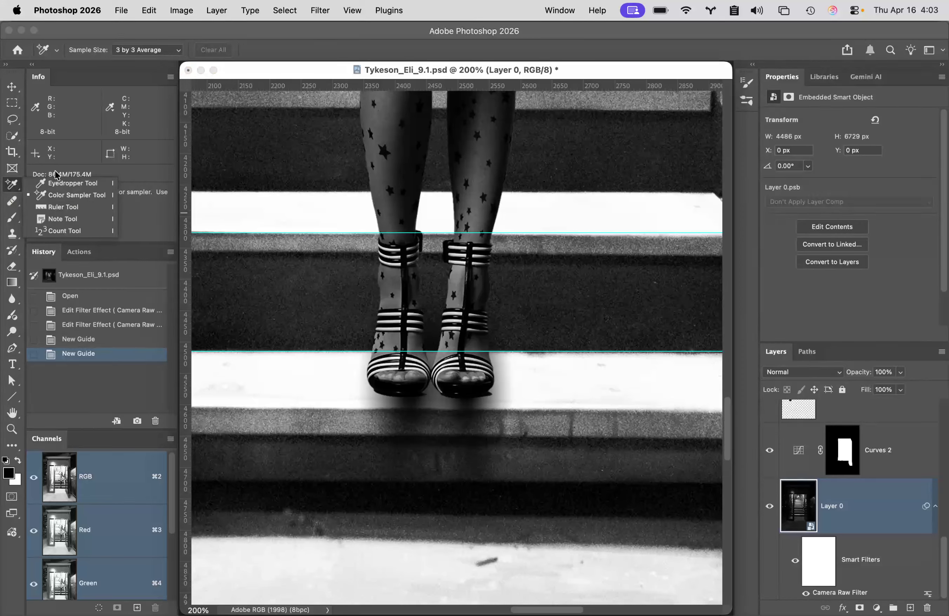
pyautogui.click(81, 208)
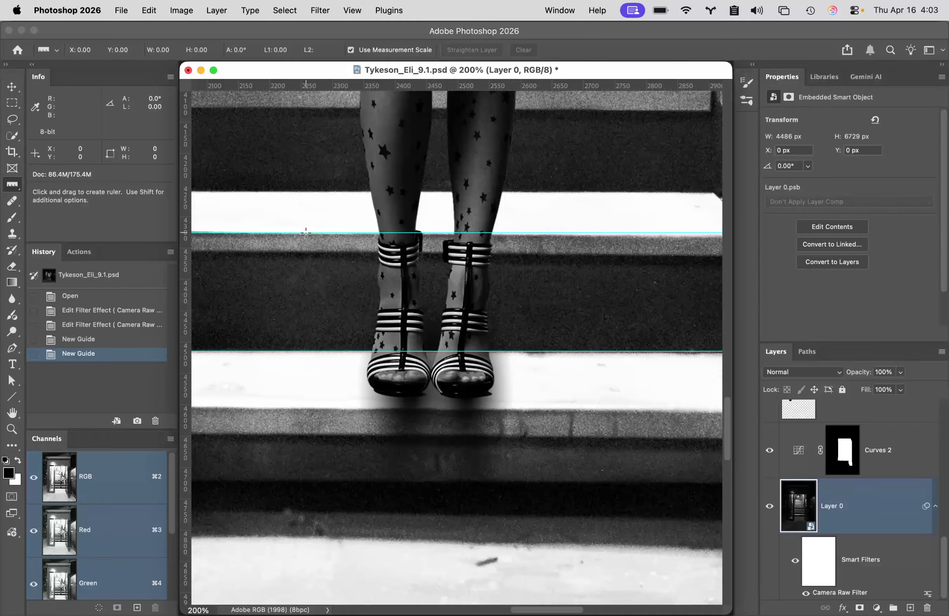
pyautogui.moveTo(306, 232); pyautogui.dragTo(294, 346)
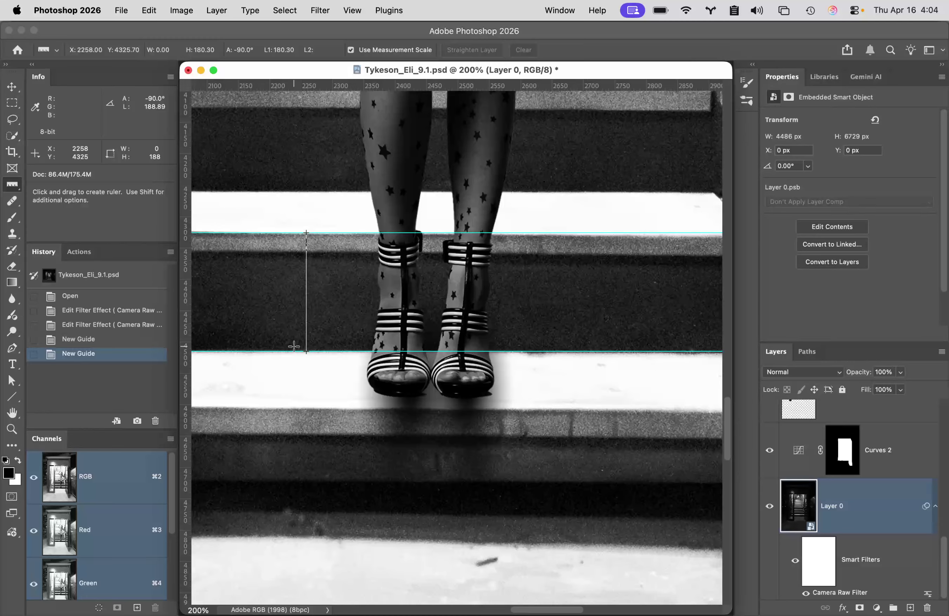
pyautogui.moveTo(293, 346); pyautogui.dragTo(294, 346)
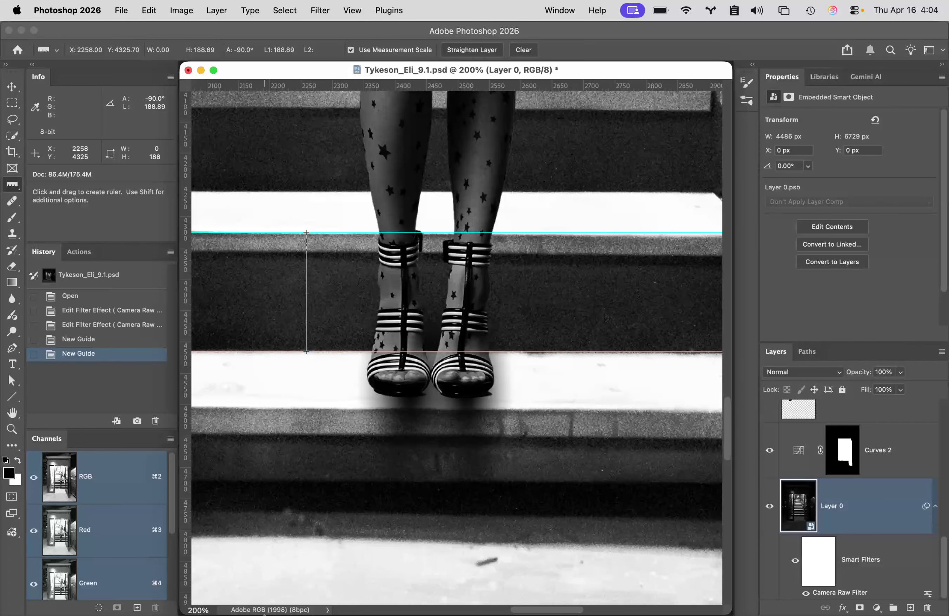
# Step: Switch to Chrome and search Google in a new window for "what is the standard height of a stair riser in the usa"
pyautogui.moveTo(248, 600)
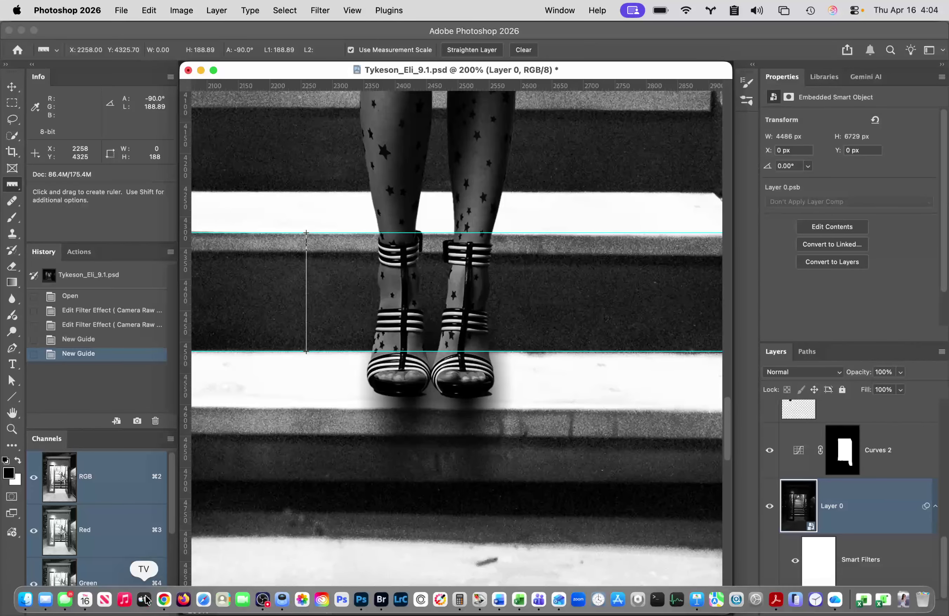
pyautogui.click(164, 599)
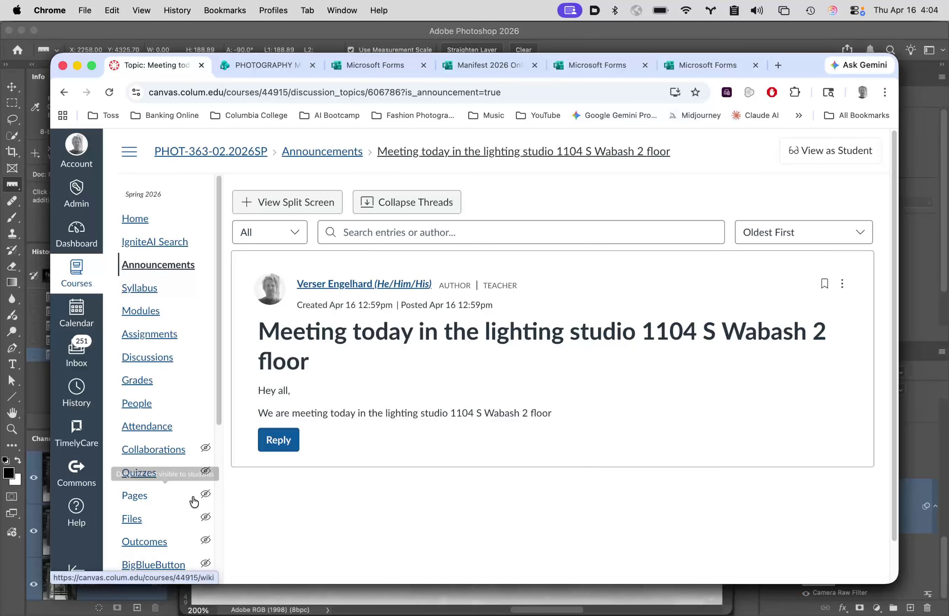
pyautogui.press('super+n')
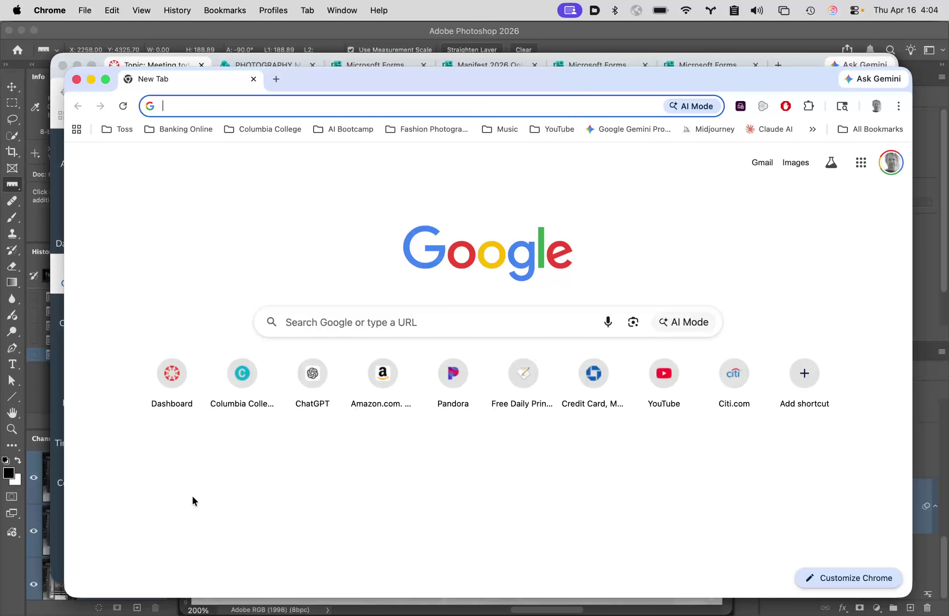
pyautogui.write('what is the ')
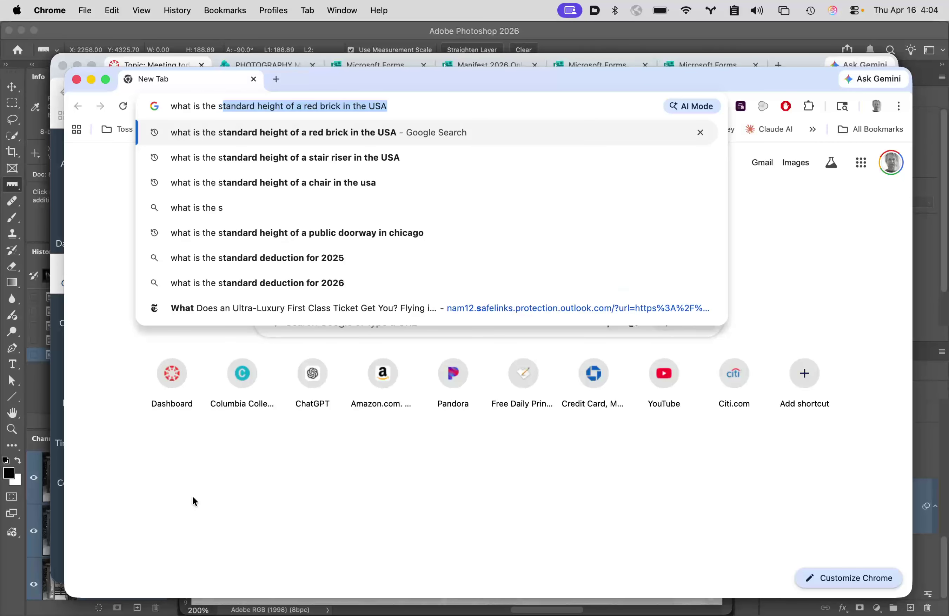
pyautogui.write('standard heit')
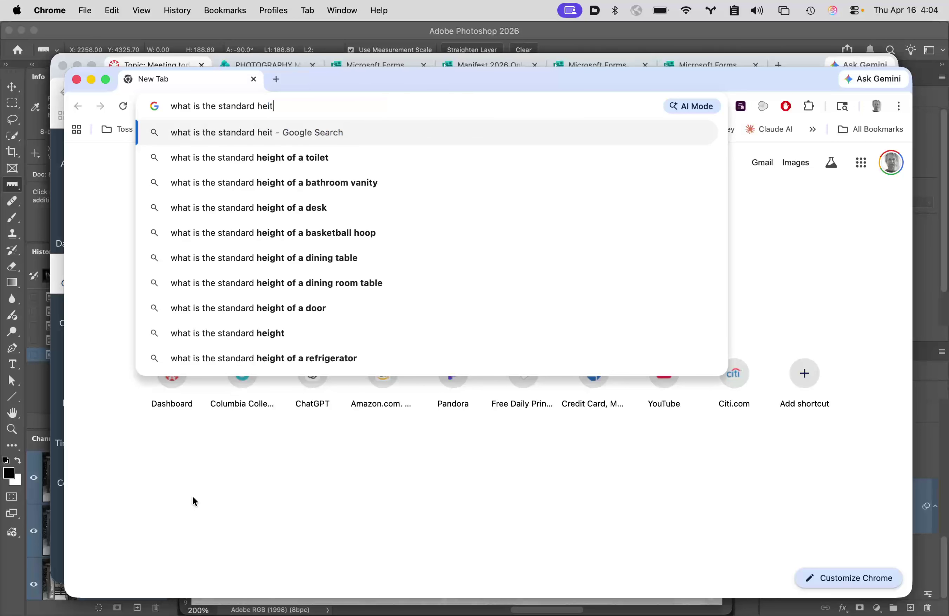
pyautogui.press('BackSpace')
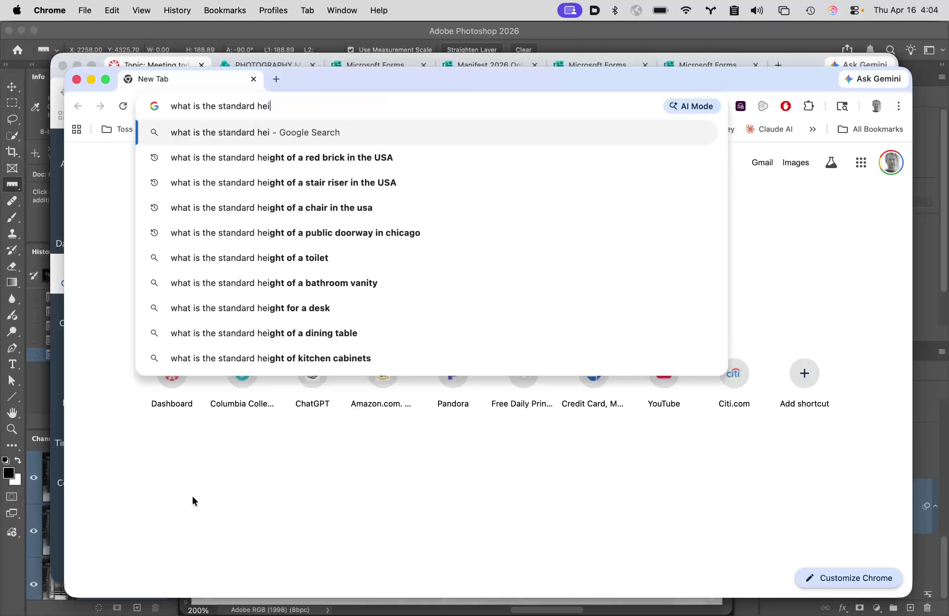
pyautogui.write('ght of ')
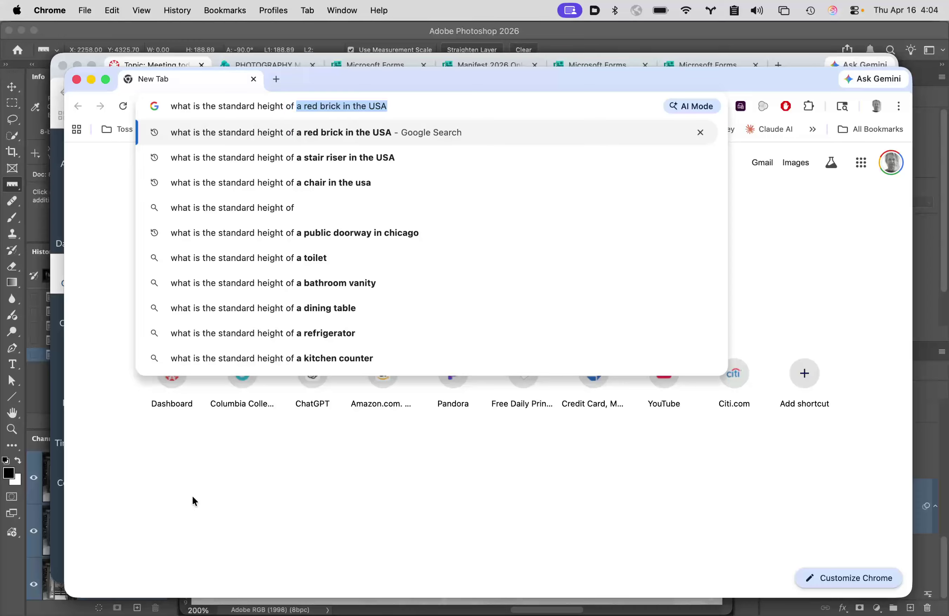
pyautogui.write('a stair r')
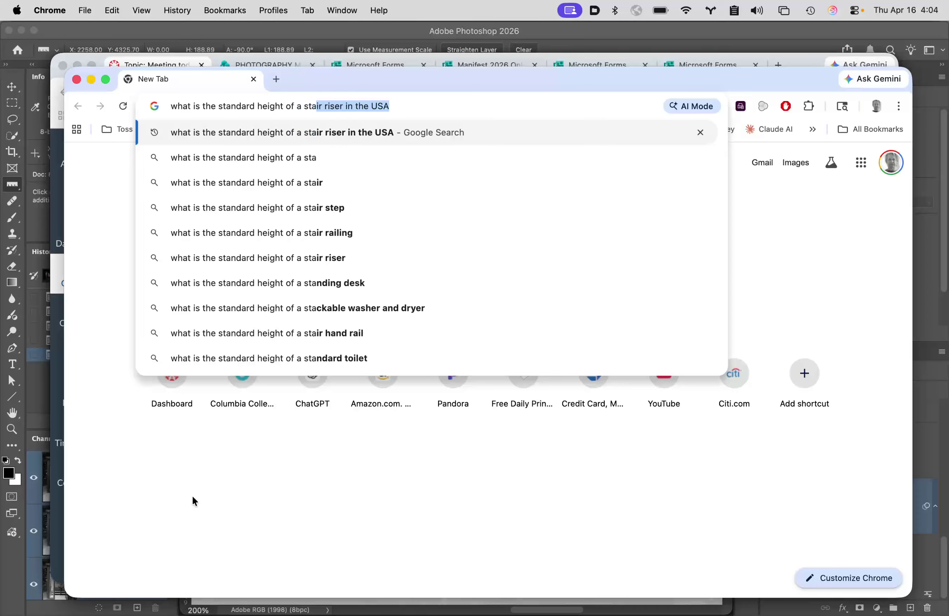
pyautogui.write('iser')
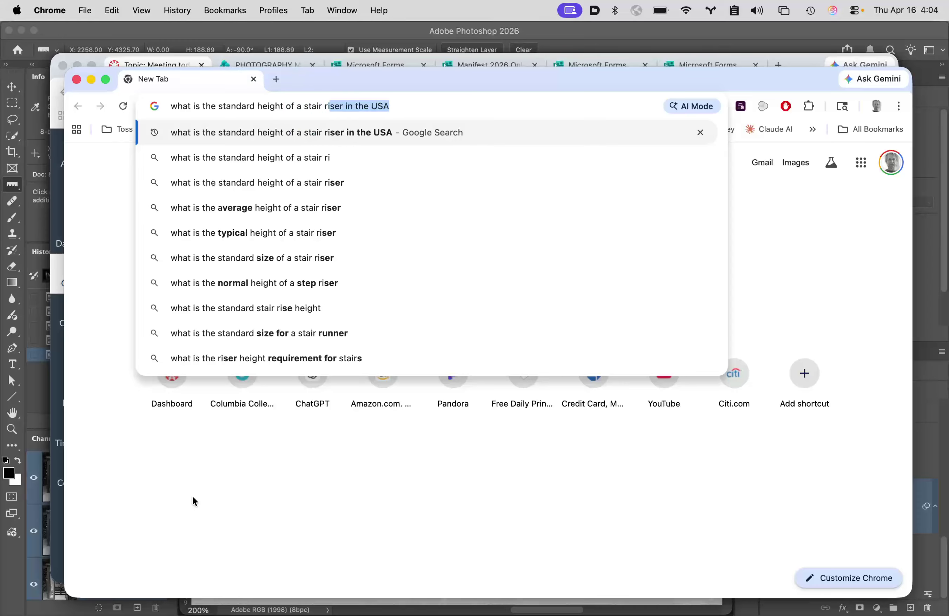
pyautogui.write(' in ')
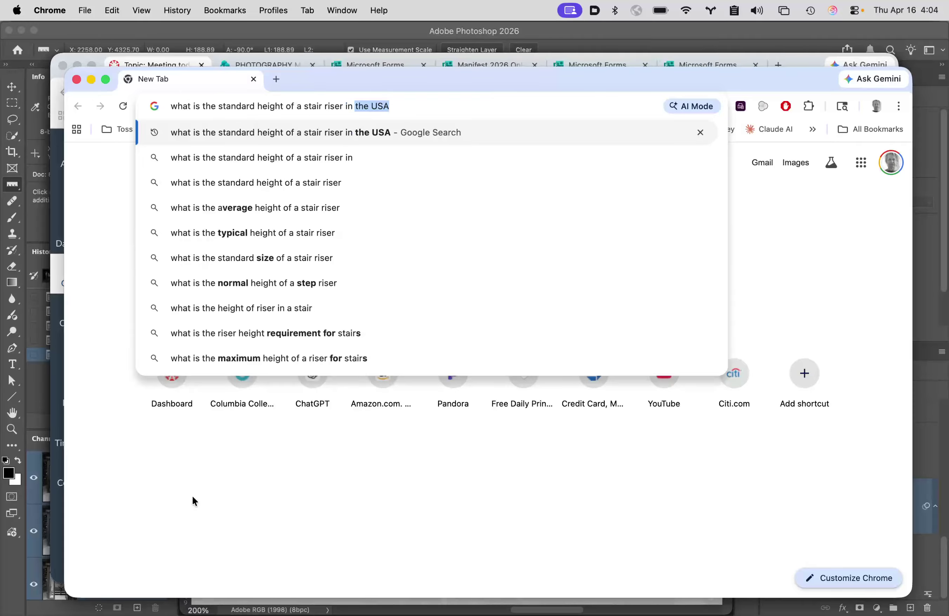
pyautogui.write('the usa')
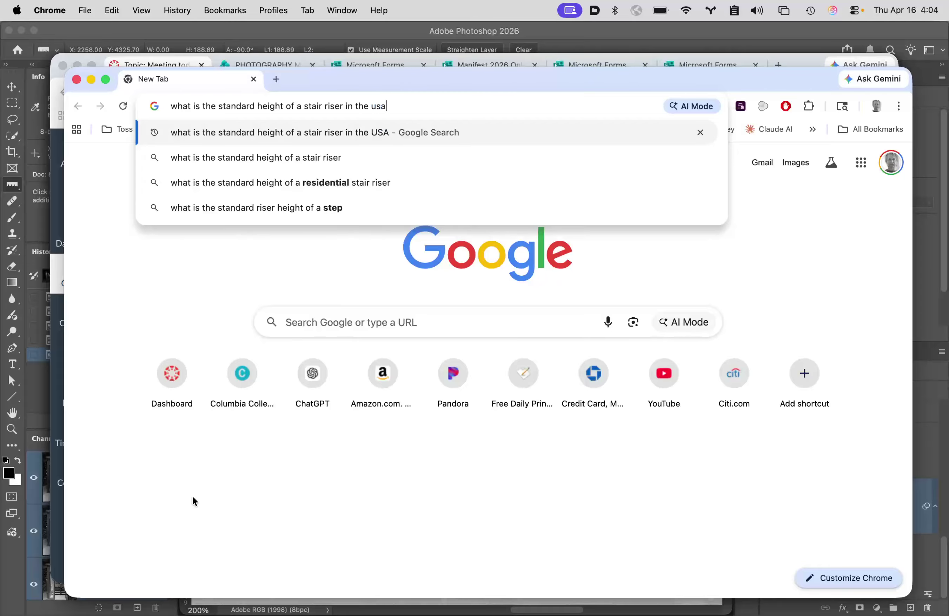
pyautogui.press('Return')
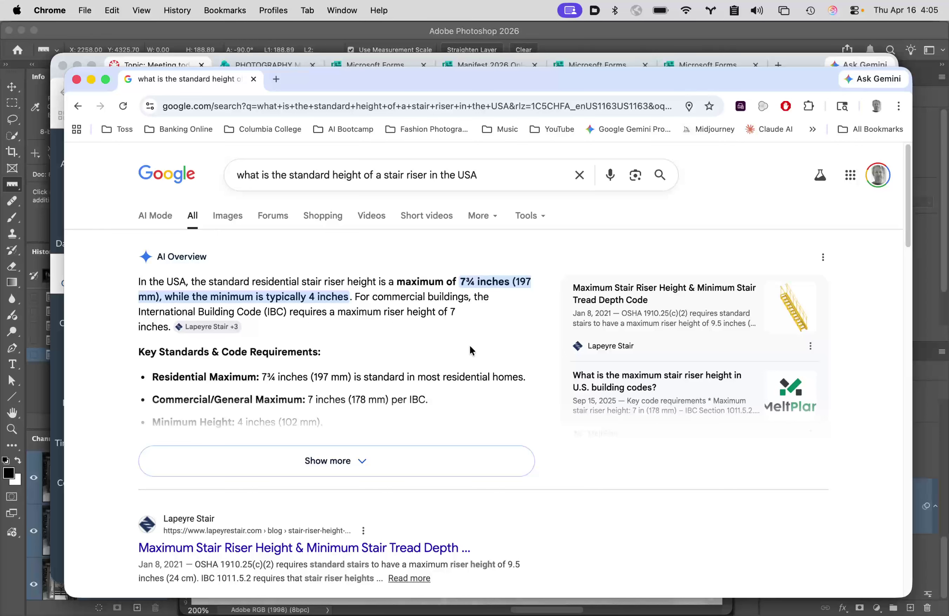
# Step: Return to Photoshop and create a new document 10 inches wide by 8 inches high at 300 pixels/inch
pyautogui.moveTo(252, 602)
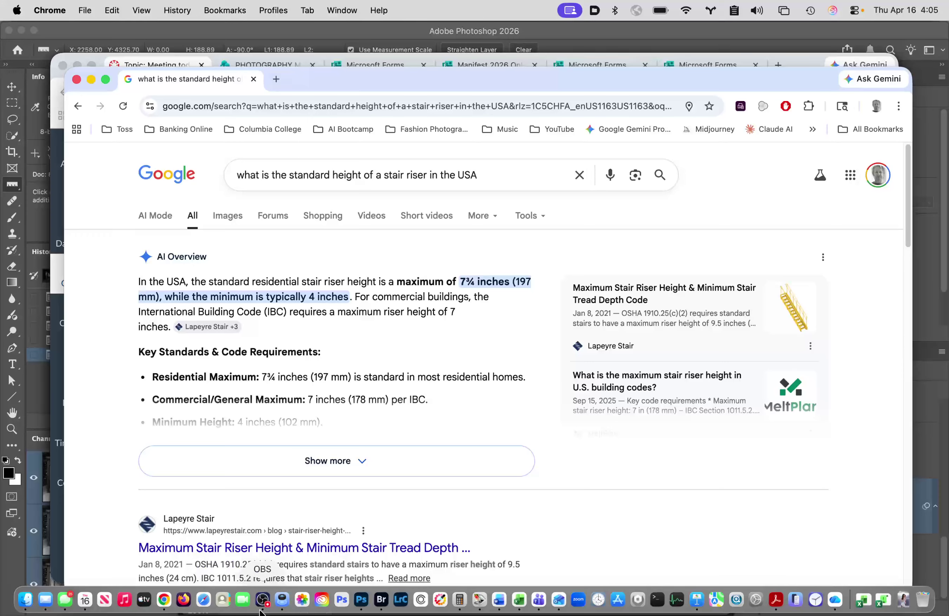
pyautogui.click(361, 599)
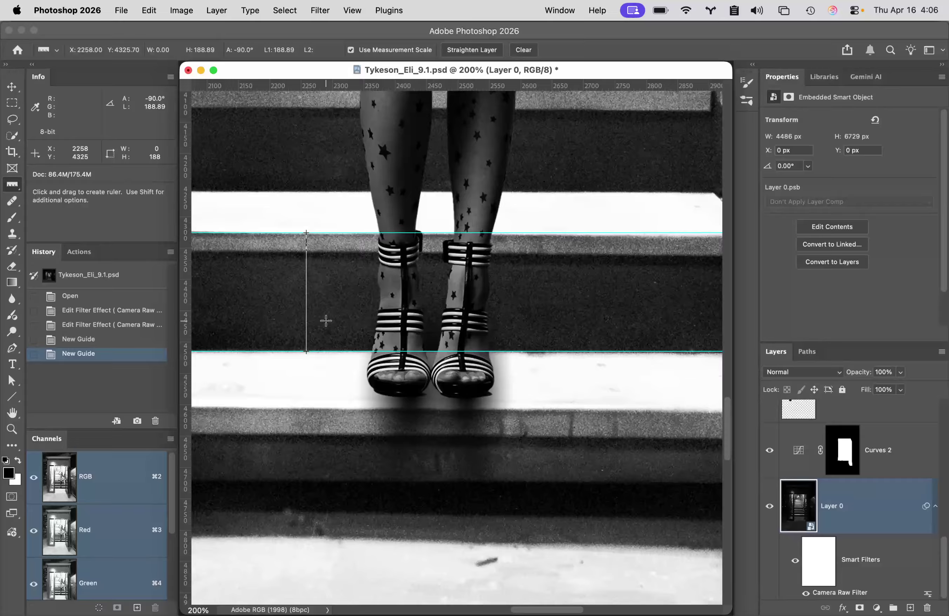
pyautogui.click(121, 8)
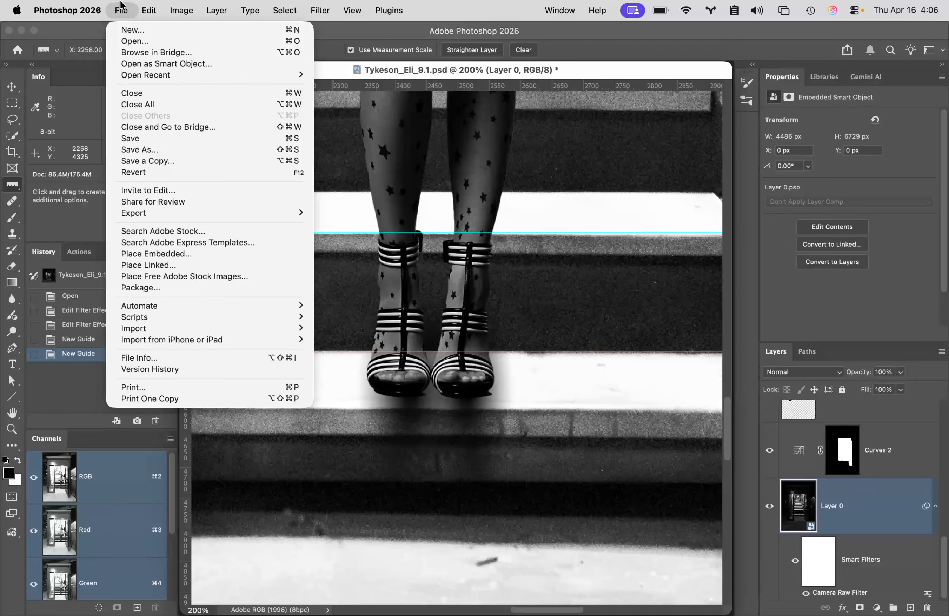
pyautogui.click(134, 28)
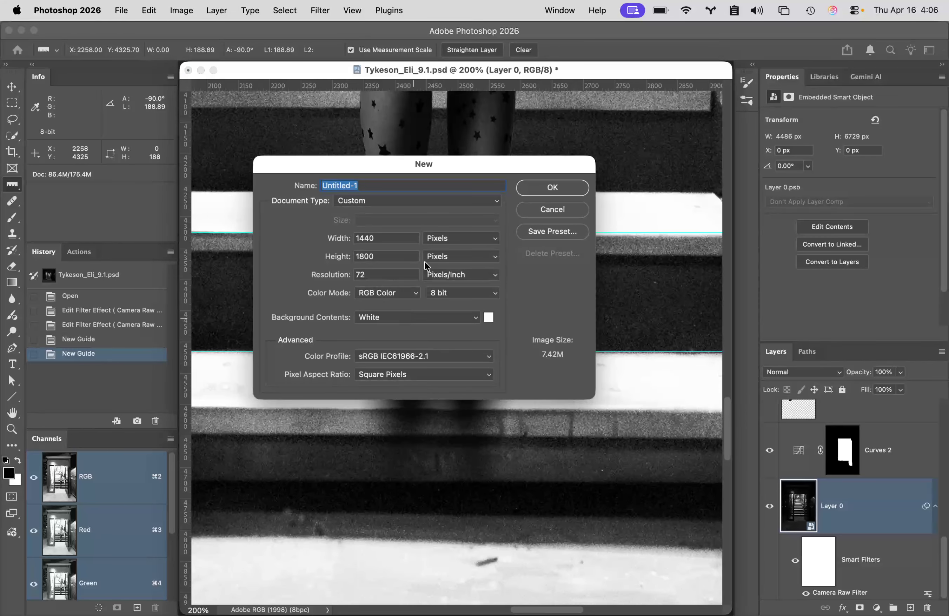
pyautogui.click(454, 239)
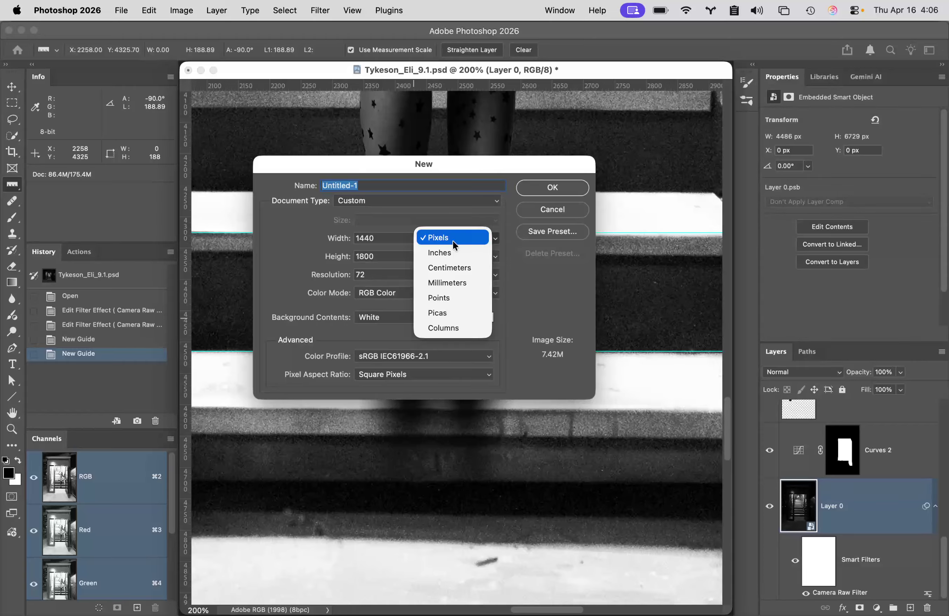
pyautogui.click(444, 253)
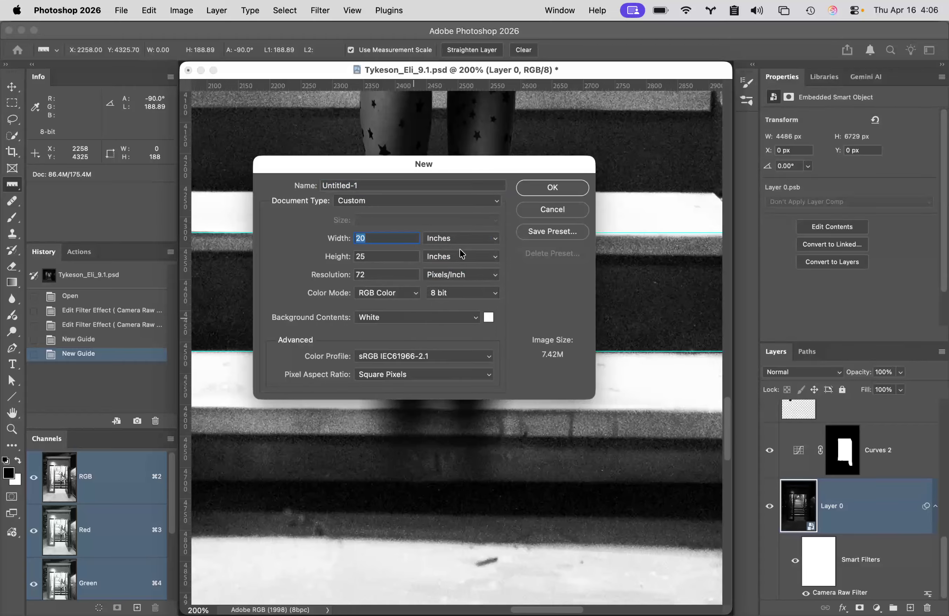
pyautogui.click(391, 274)
pyautogui.moveTo(370, 271); pyautogui.dragTo(341, 268)
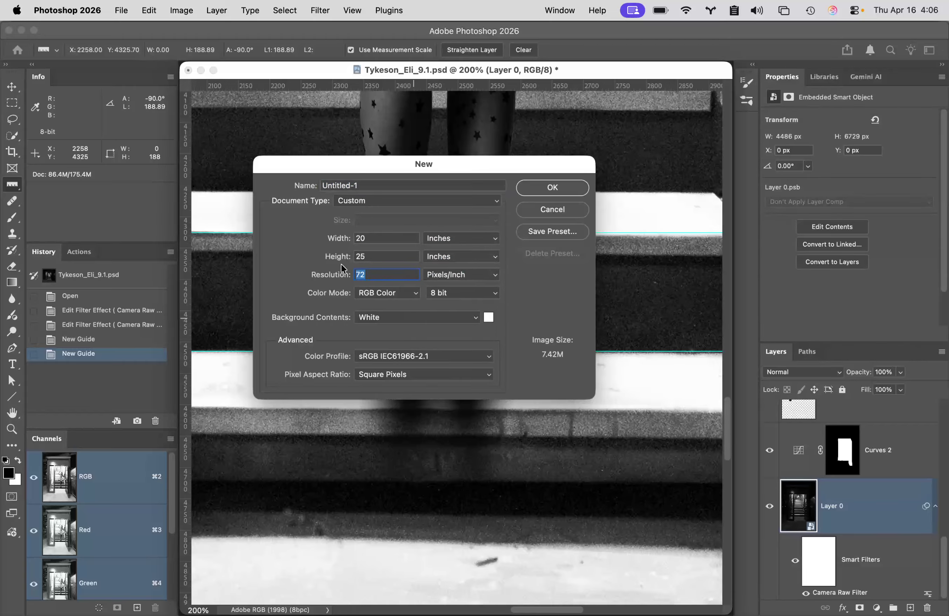
pyautogui.write('300')
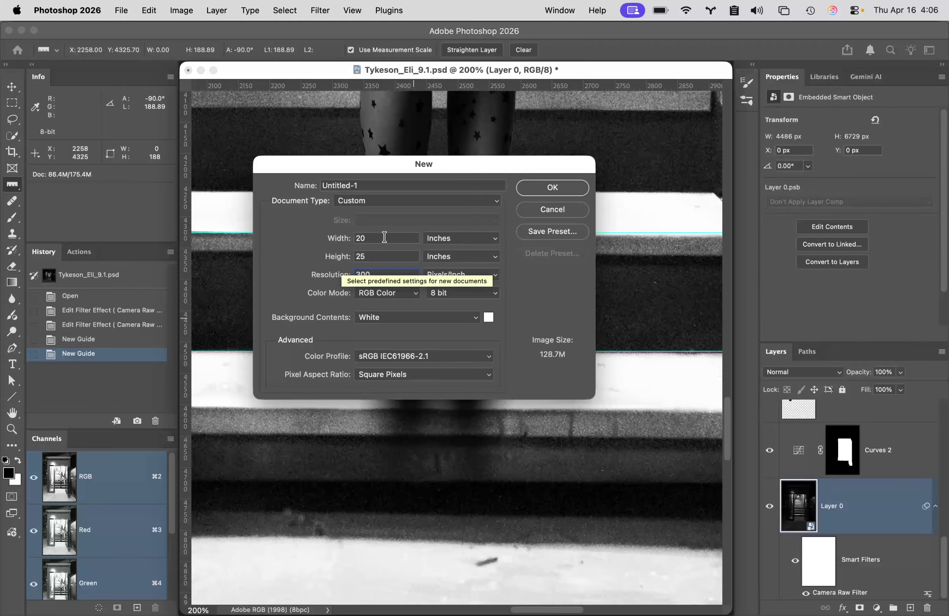
pyautogui.moveTo(383, 237); pyautogui.dragTo(350, 231)
pyautogui.write('10')
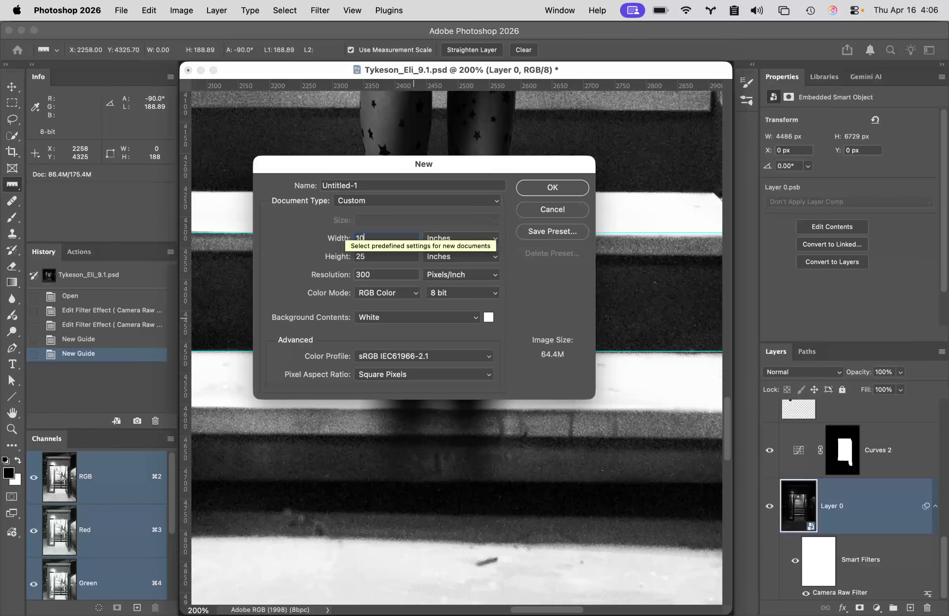
pyautogui.press('Tab')
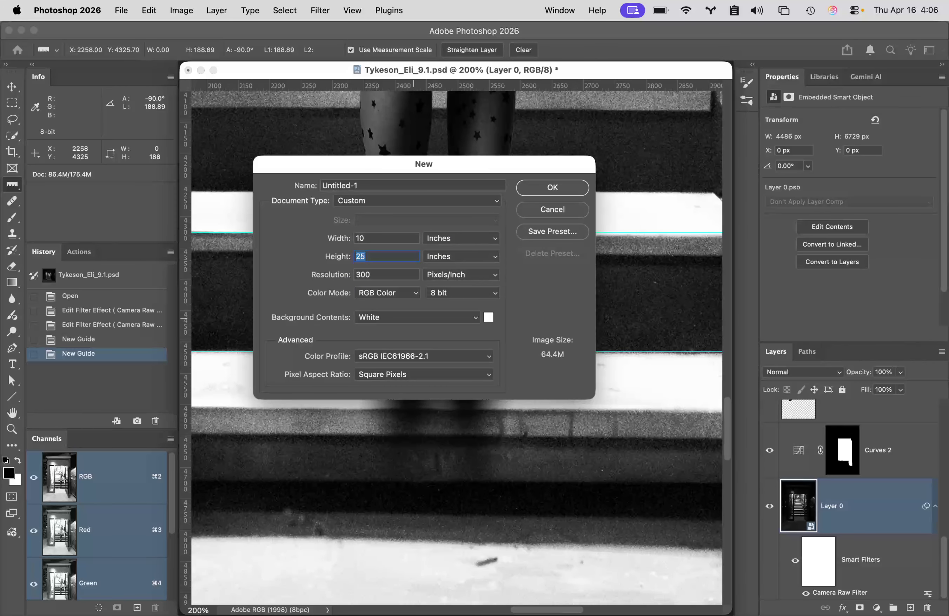
pyautogui.write('8')
pyautogui.click(560, 188)
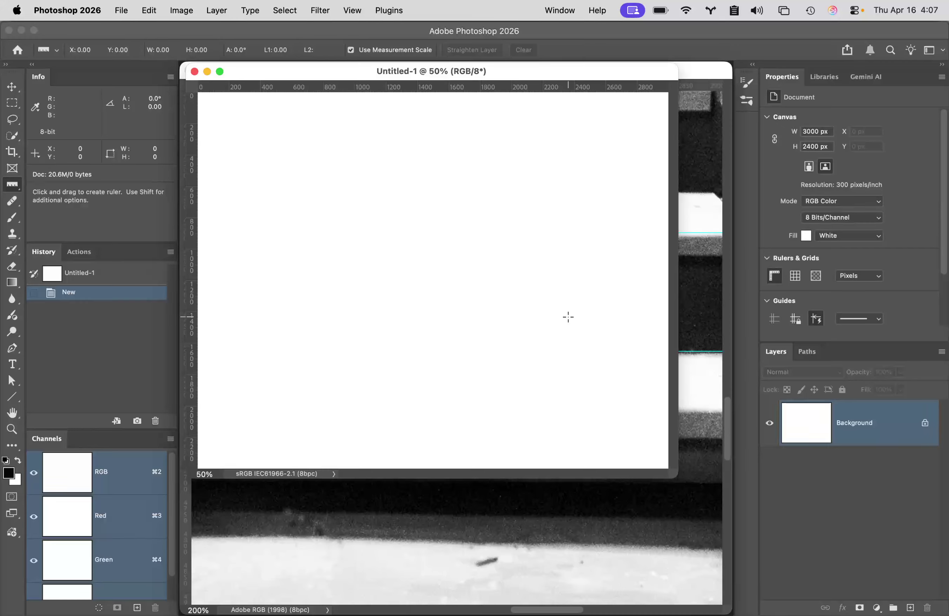
# Step: Check the connected Bluetooth devices in macOS System Settings
pyautogui.press('b')
pyautogui.press('i')
pyautogui.click(54, 5)
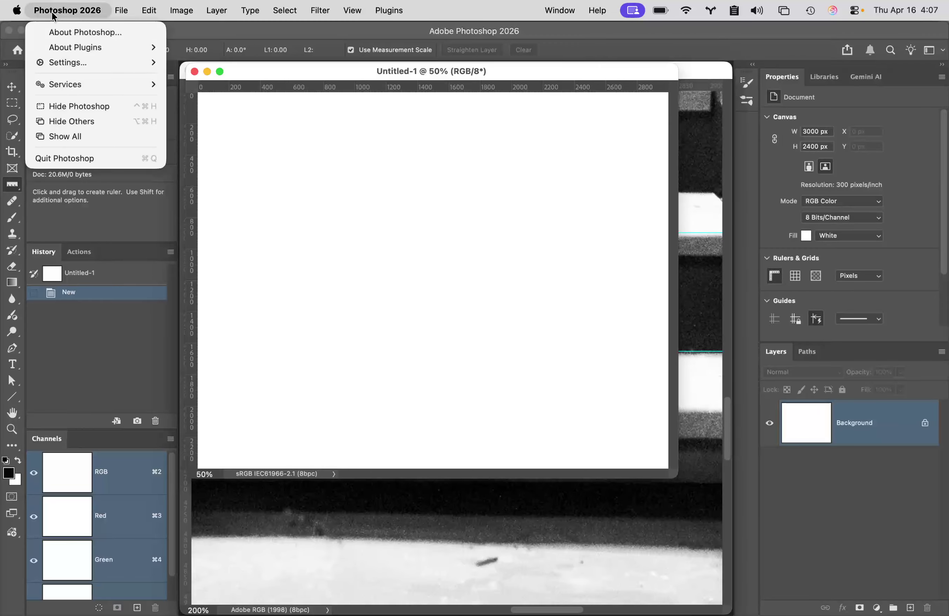
pyautogui.moveTo(65, 64)
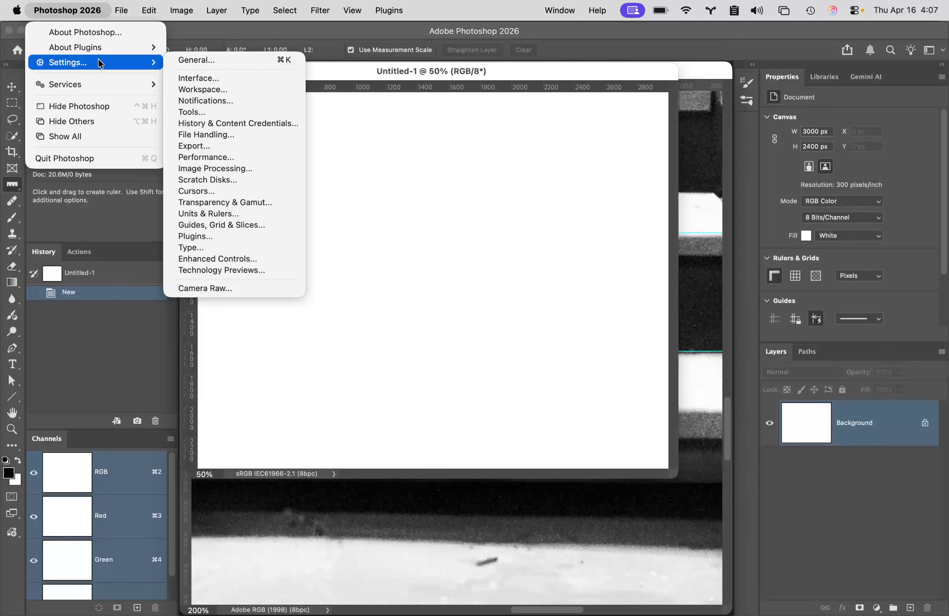
pyautogui.moveTo(12, 9)
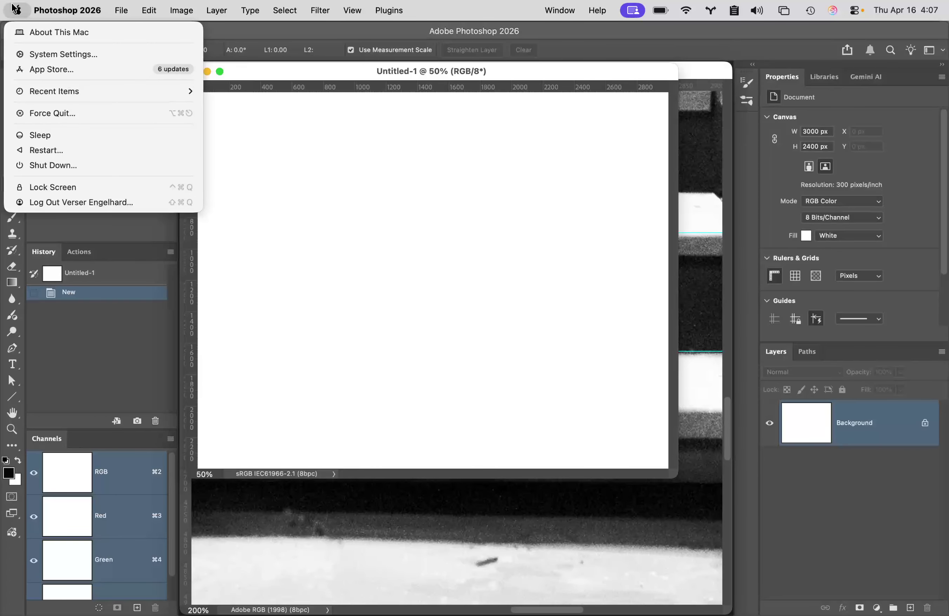
pyautogui.click(36, 54)
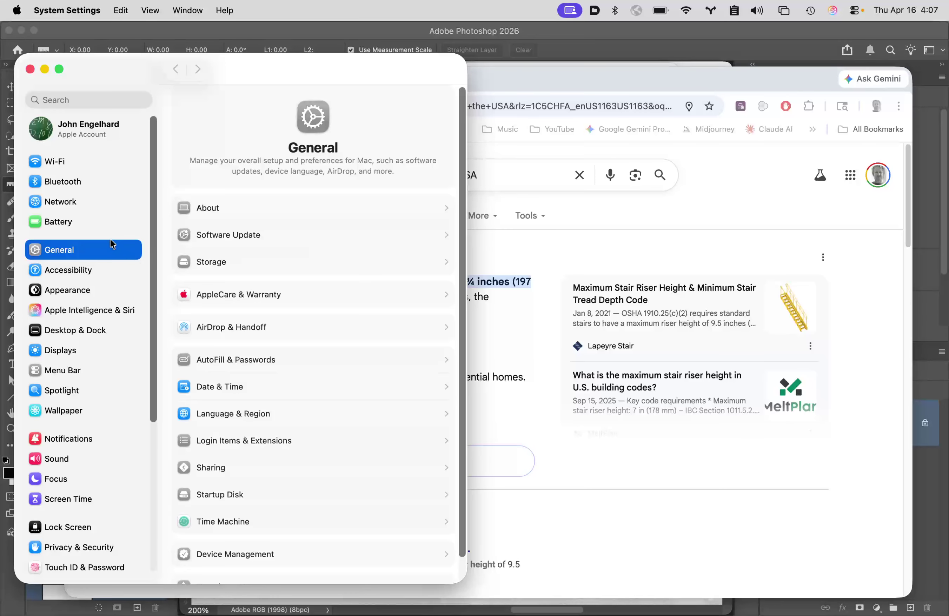
pyautogui.click(76, 179)
pyautogui.moveTo(310, 227)
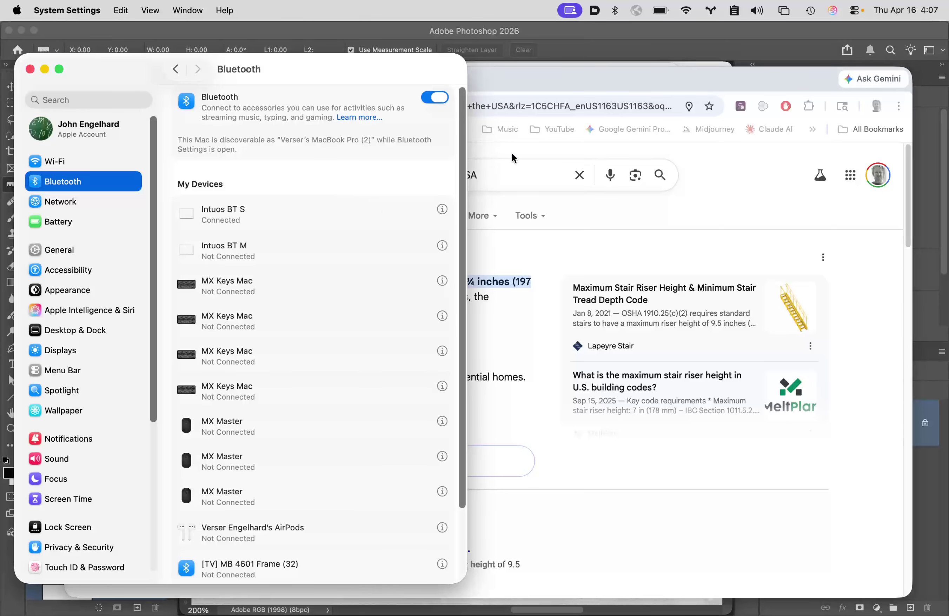
pyautogui.moveTo(282, 600)
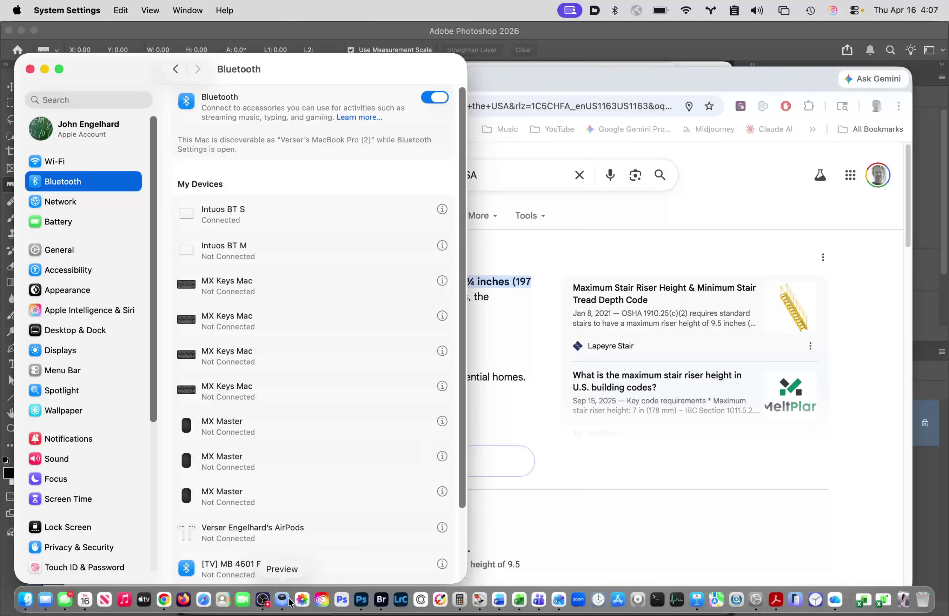
# Step: Return to Photoshop and set up the Brush tool with Normal mode, 100% hardness and a 50 px size
pyautogui.click(361, 599)
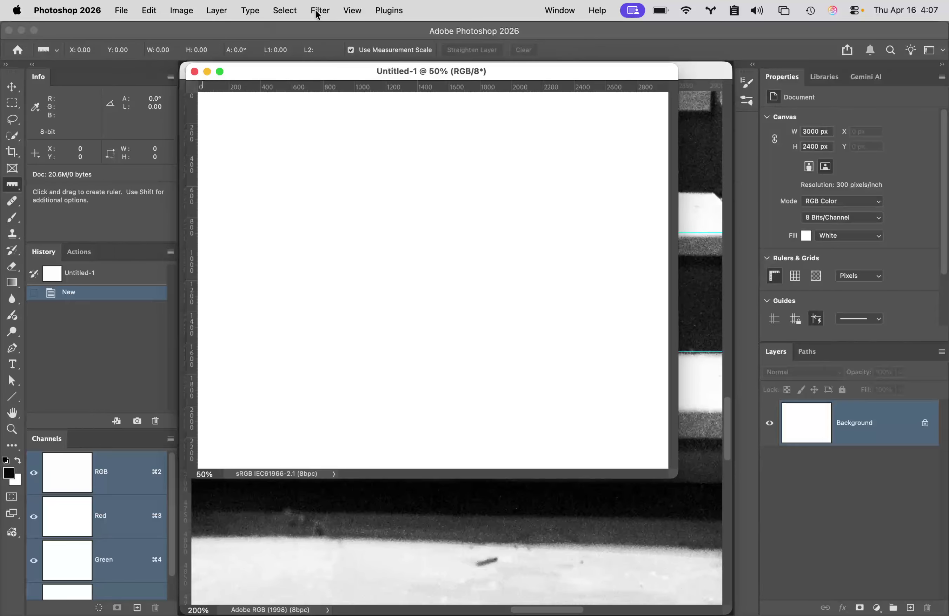
pyautogui.press('b')
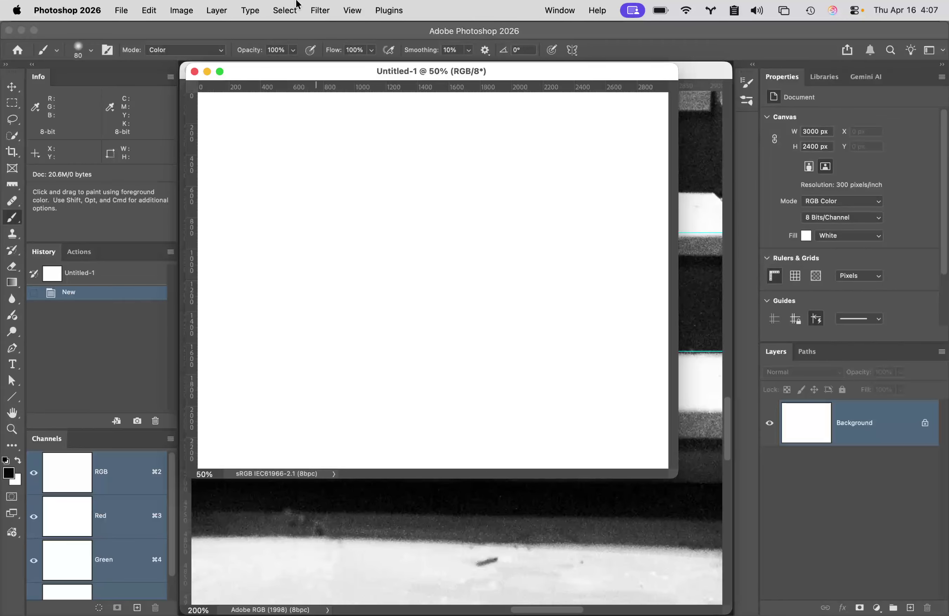
pyautogui.click(197, 50)
pyautogui.click(190, 58)
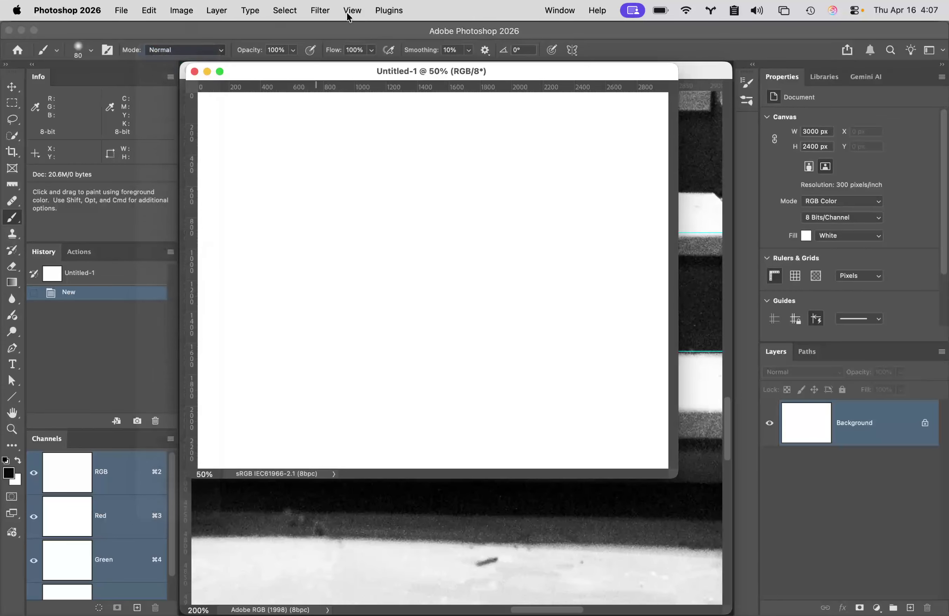
pyautogui.click(90, 53)
pyautogui.moveTo(71, 117); pyautogui.dragTo(204, 122)
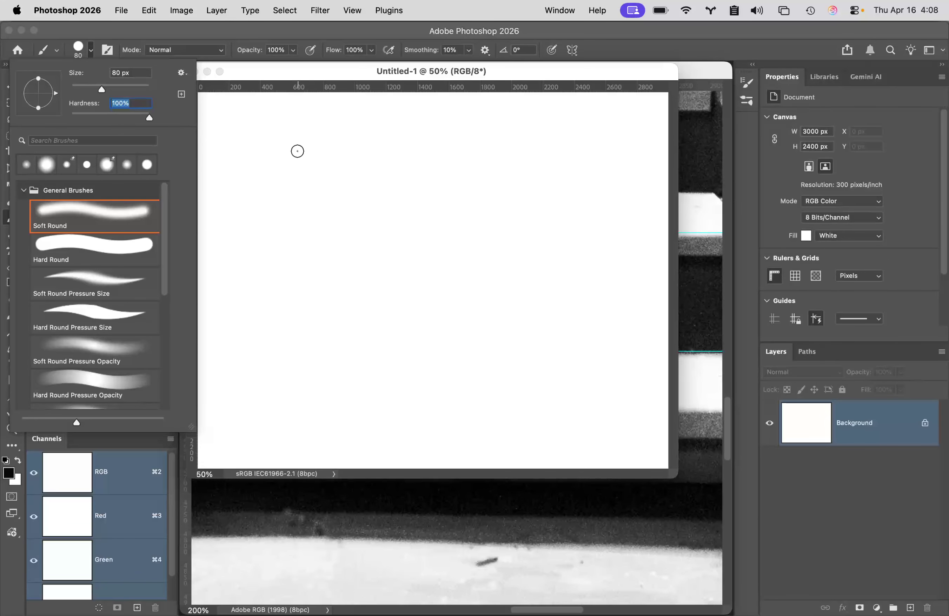
pyautogui.click(348, 33)
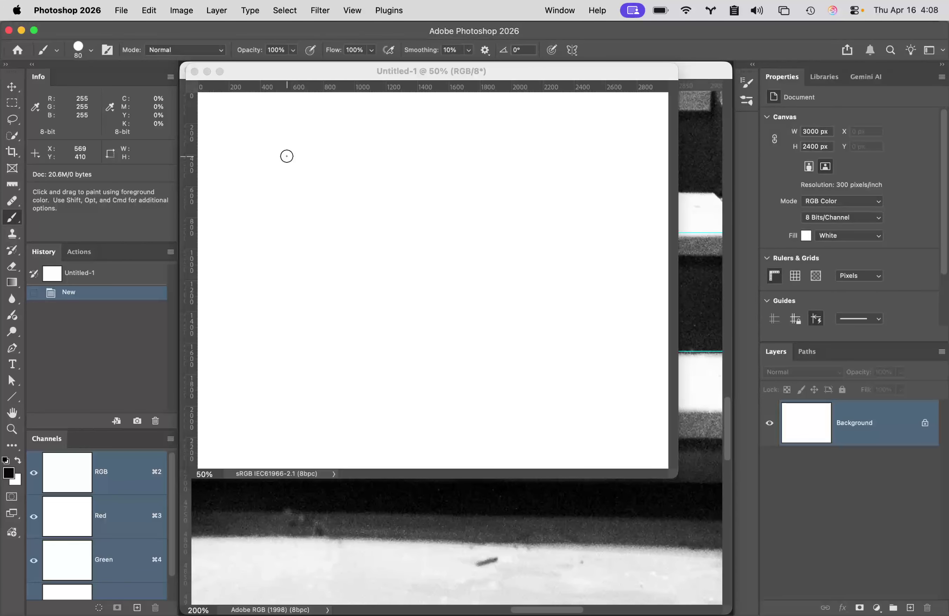
pyautogui.press('[')
# Step: Handwrite the proportion 188 over x = 7.75 over 73 on the blank canvas with the black brush
pyautogui.moveTo(256, 135)
pyautogui.mouseDown()
pyautogui.moveTo(257, 174)
pyautogui.moveTo(283, 141)
pyautogui.moveTo(274, 149)
pyautogui.moveTo(287, 171)
pyautogui.moveTo(280, 165)
pyautogui.moveTo(291, 146)
pyautogui.moveTo(309, 148)
pyautogui.moveTo(323, 174)
pyautogui.moveTo(312, 168)
pyautogui.moveTo(321, 142)
pyautogui.mouseUp()
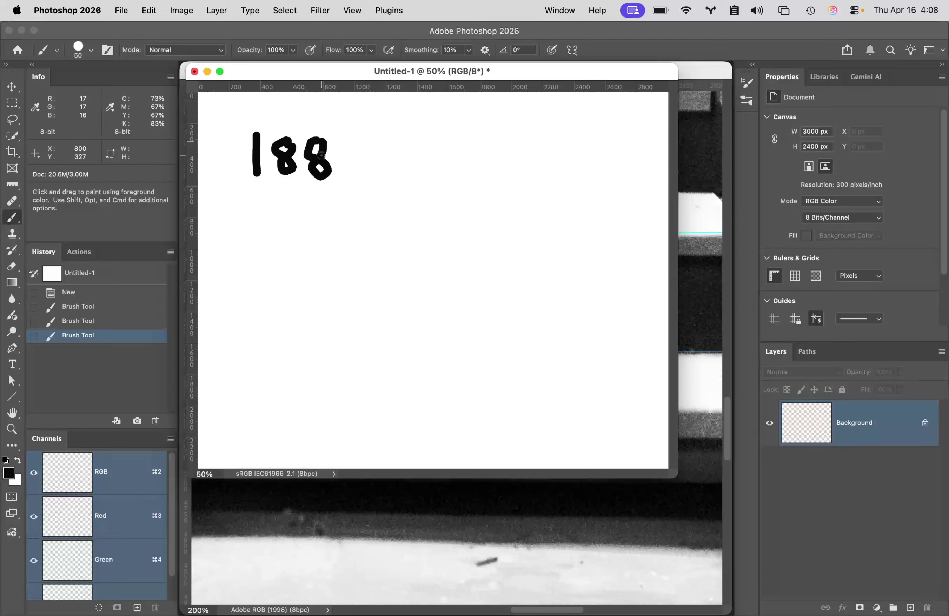
pyautogui.moveTo(383, 193)
pyautogui.mouseDown()
pyautogui.moveTo(402, 196)
pyautogui.moveTo(406, 209)
pyautogui.mouseUp()
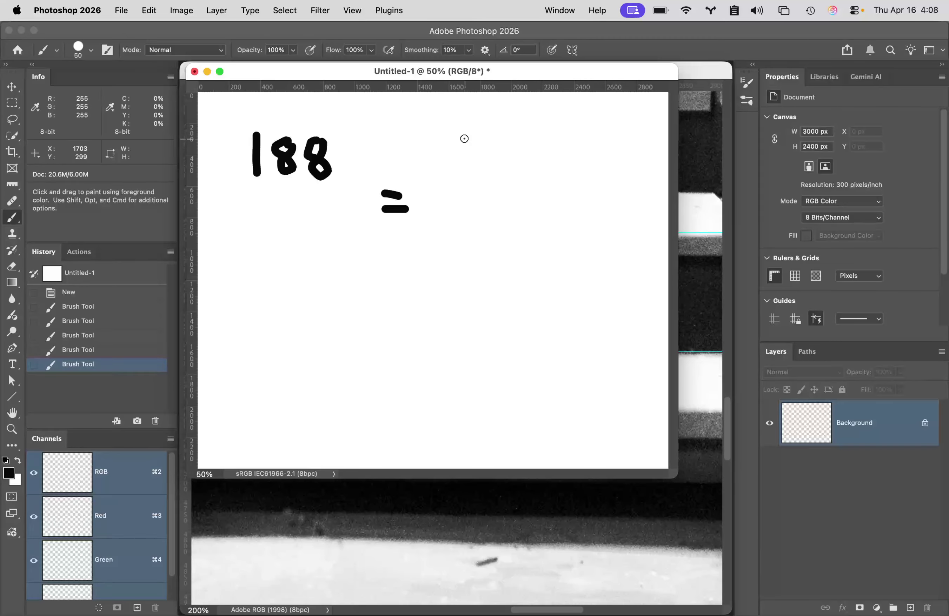
pyautogui.moveTo(451, 140)
pyautogui.mouseDown()
pyautogui.moveTo(476, 150)
pyautogui.moveTo(457, 194)
pyautogui.moveTo(455, 168)
pyautogui.moveTo(485, 168)
pyautogui.moveTo(489, 193)
pyautogui.moveTo(522, 143)
pyautogui.moveTo(509, 195)
pyautogui.moveTo(568, 146)
pyautogui.moveTo(550, 148)
pyautogui.moveTo(550, 164)
pyautogui.moveTo(572, 166)
pyautogui.moveTo(574, 197)
pyautogui.moveTo(551, 195)
pyautogui.mouseUp()
pyautogui.click(489, 192)
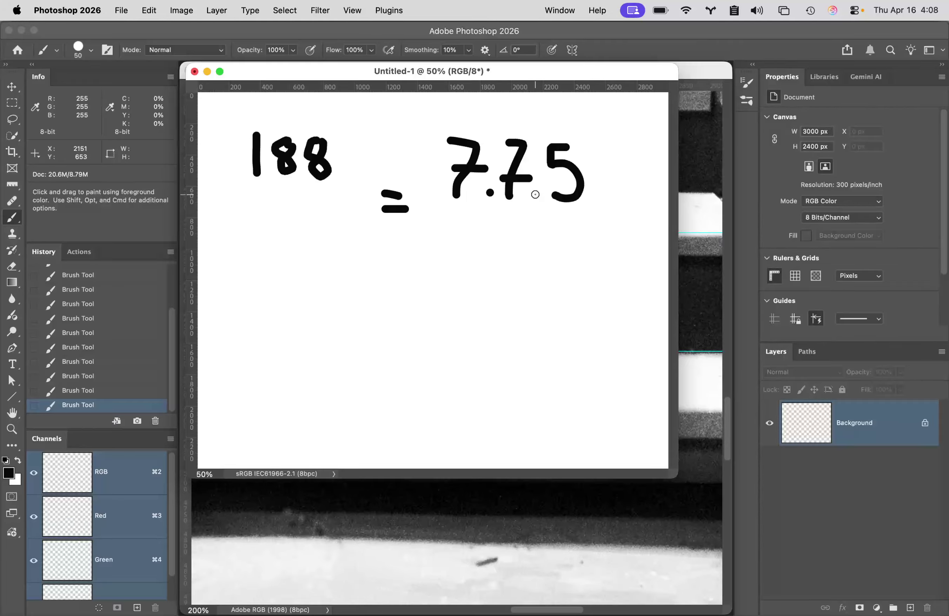
pyautogui.moveTo(432, 234); pyautogui.dragTo(599, 232)
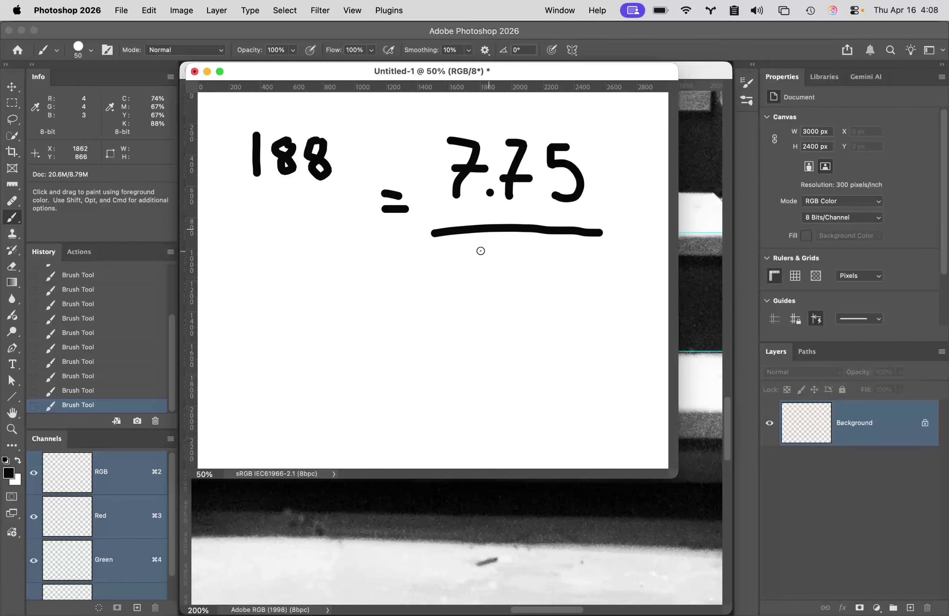
pyautogui.moveTo(479, 250)
pyautogui.mouseDown()
pyautogui.moveTo(500, 259)
pyautogui.moveTo(487, 296)
pyautogui.moveTo(497, 273)
pyautogui.moveTo(552, 273)
pyautogui.moveTo(550, 287)
pyautogui.moveTo(505, 296)
pyautogui.mouseUp()
pyautogui.moveTo(246, 244); pyautogui.dragTo(352, 243)
pyautogui.moveTo(289, 262)
pyautogui.mouseDown()
pyautogui.moveTo(329, 283)
pyautogui.moveTo(319, 260)
pyautogui.moveTo(298, 288)
pyautogui.mouseUp()
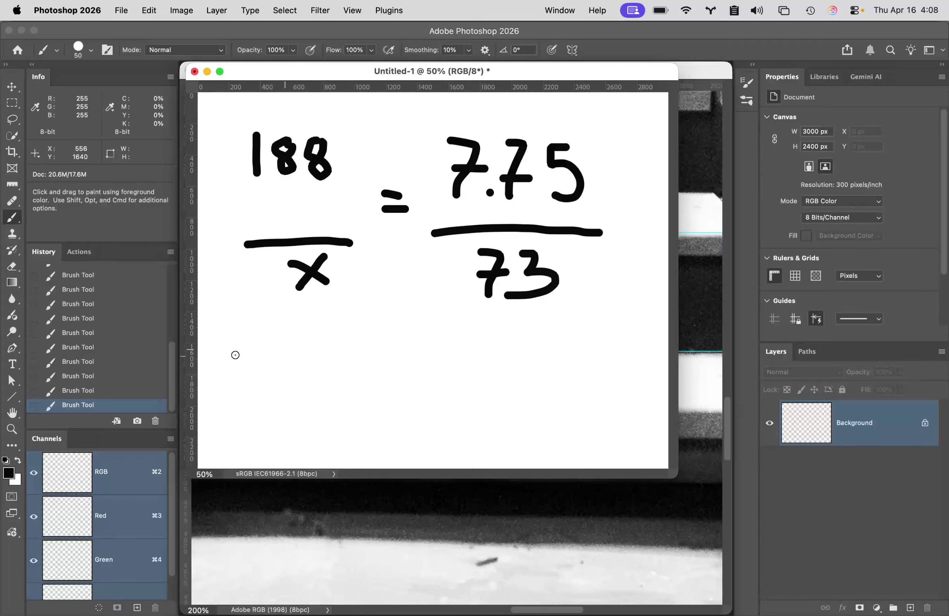
# Step: Link 188 and 73 with a diagonal stroke and handwrite 73 × 188 ÷ 7.75 below the proportion
pyautogui.moveTo(232, 324)
pyautogui.mouseDown()
pyautogui.moveTo(237, 370)
pyautogui.moveTo(265, 337)
pyautogui.moveTo(294, 343)
pyautogui.moveTo(287, 346)
pyautogui.moveTo(299, 358)
pyautogui.moveTo(271, 365)
pyautogui.mouseUp()
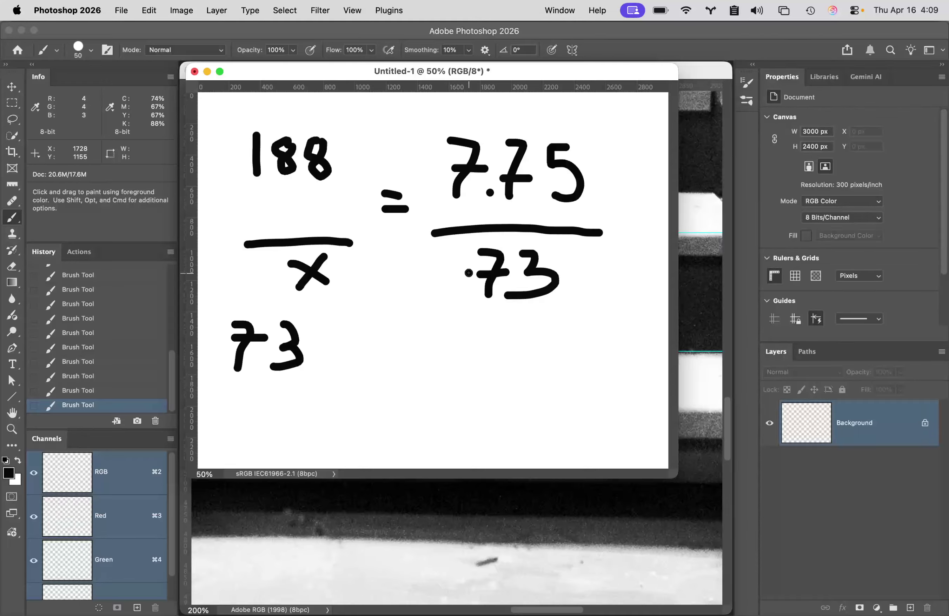
pyautogui.moveTo(471, 275)
pyautogui.mouseDown()
pyautogui.moveTo(406, 241)
pyautogui.moveTo(342, 187)
pyautogui.mouseUp()
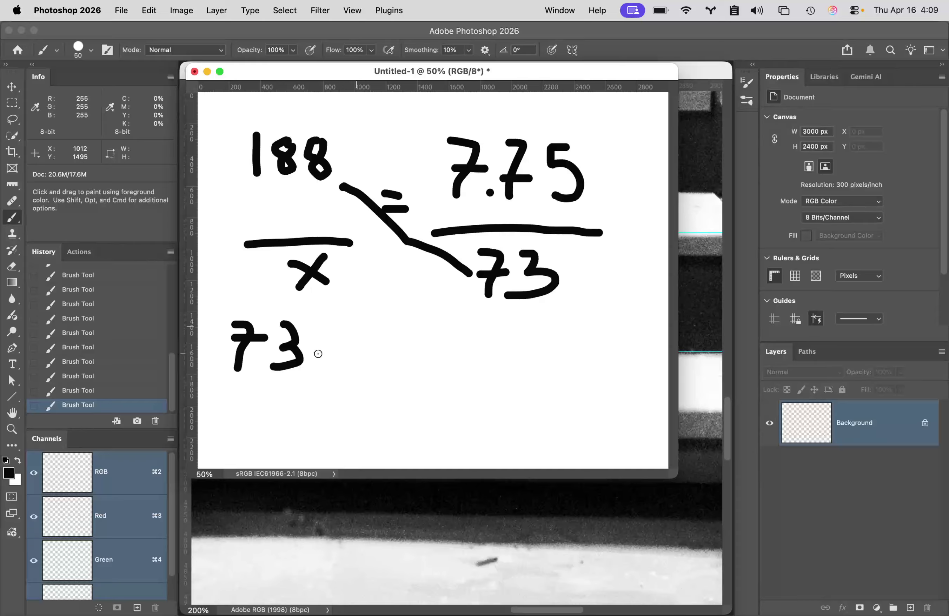
pyautogui.moveTo(315, 334)
pyautogui.mouseDown()
pyautogui.moveTo(355, 374)
pyautogui.moveTo(306, 372)
pyautogui.mouseUp()
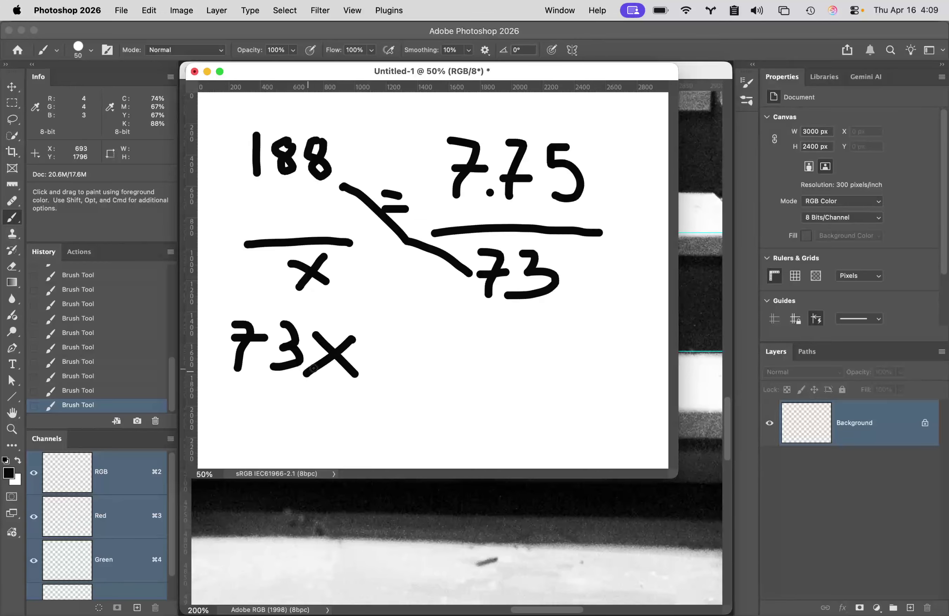
pyautogui.moveTo(380, 339)
pyautogui.mouseDown()
pyautogui.moveTo(380, 367)
pyautogui.moveTo(396, 349)
pyautogui.moveTo(421, 373)
pyautogui.moveTo(408, 366)
pyautogui.moveTo(416, 346)
pyautogui.moveTo(451, 371)
pyautogui.moveTo(440, 373)
pyautogui.moveTo(441, 347)
pyautogui.moveTo(515, 357)
pyautogui.mouseUp()
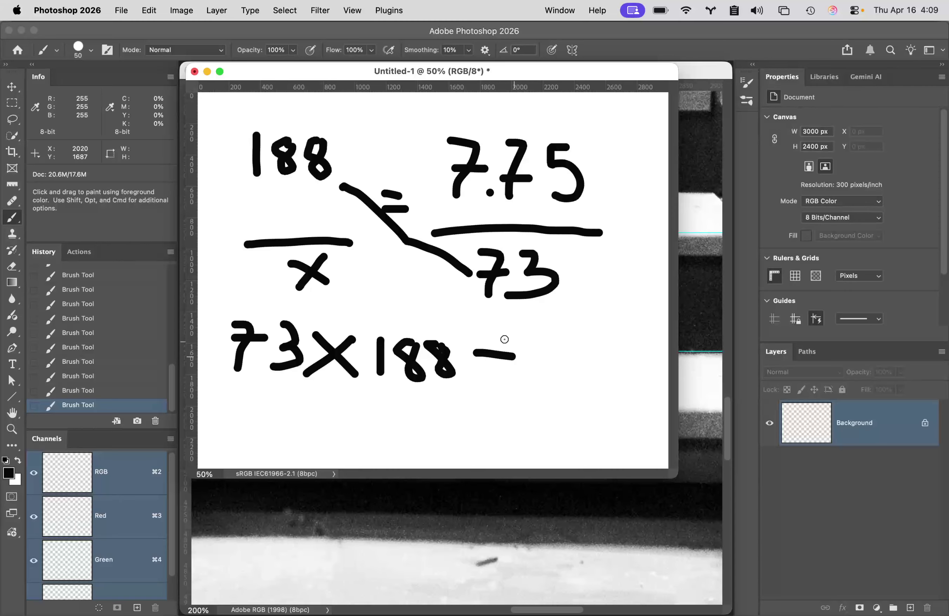
pyautogui.click(494, 340)
pyautogui.click(488, 382)
pyautogui.moveTo(531, 337)
pyautogui.mouseDown()
pyautogui.moveTo(552, 345)
pyautogui.moveTo(541, 384)
pyautogui.moveTo(547, 359)
pyautogui.moveTo(566, 377)
pyautogui.moveTo(579, 345)
pyautogui.moveTo(577, 385)
pyautogui.moveTo(609, 363)
pyautogui.moveTo(625, 377)
pyautogui.moveTo(598, 394)
pyautogui.mouseUp()
pyautogui.click(566, 377)
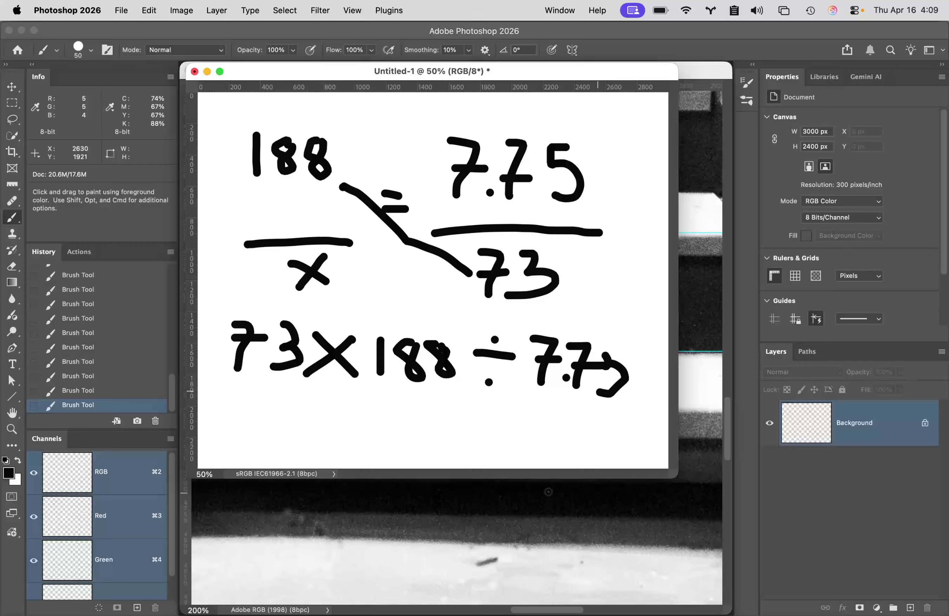
# Step: Switch to Calculator, place it clear of the handwritten formula and clear the previous calculation
pyautogui.moveTo(381, 604)
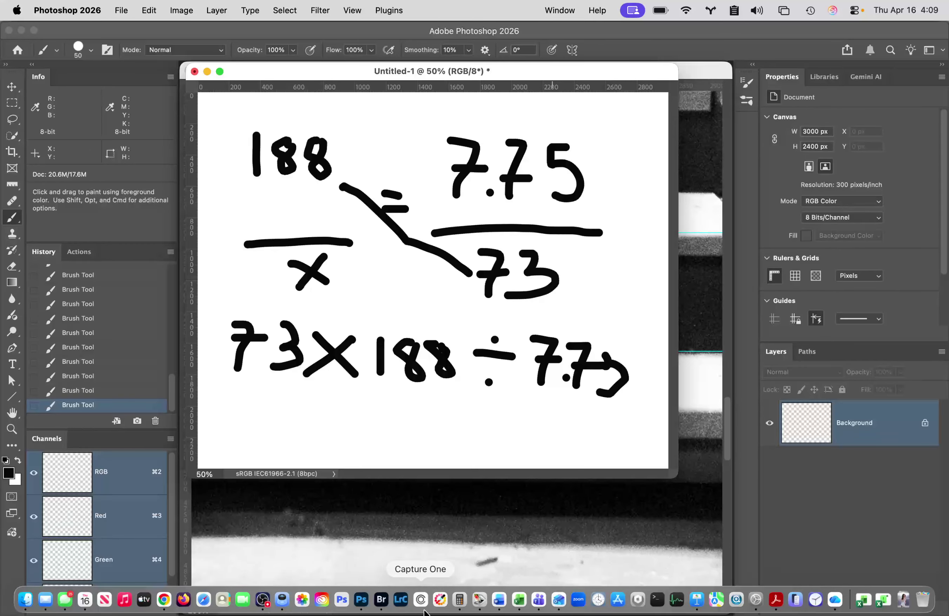
pyautogui.click(462, 602)
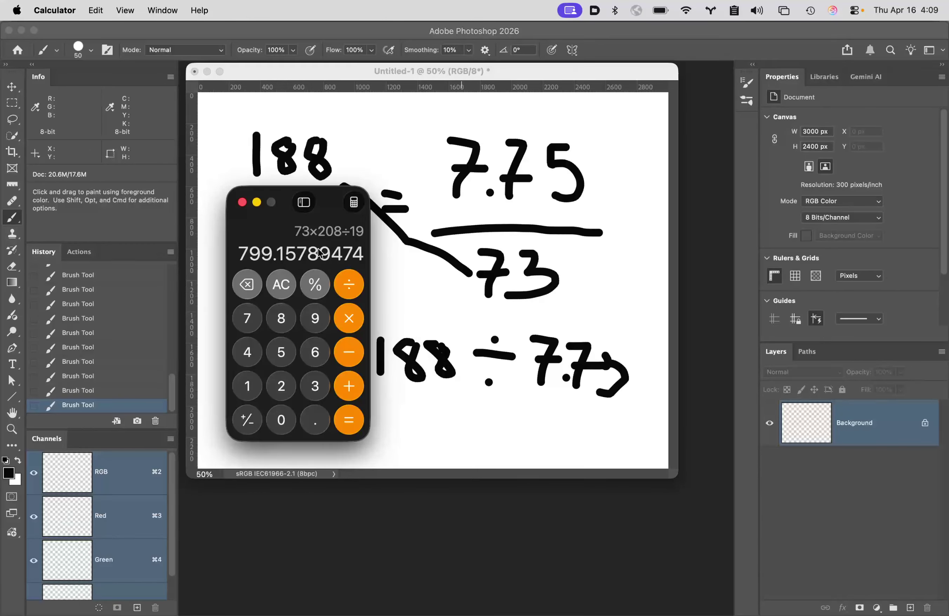
pyautogui.moveTo(322, 211)
pyautogui.mouseDown()
pyautogui.moveTo(770, 240)
pyautogui.moveTo(788, 253)
pyautogui.mouseUp()
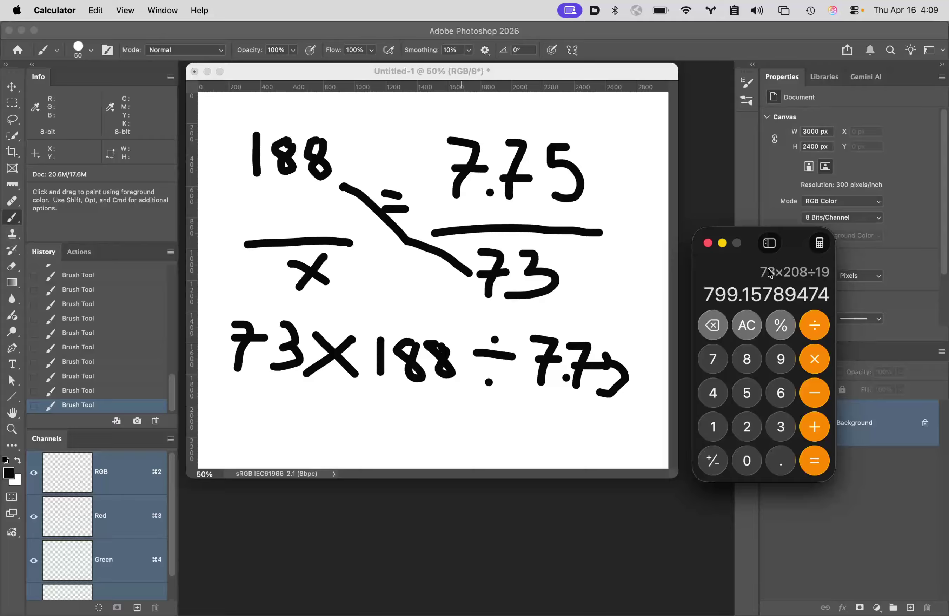
pyautogui.click(746, 325)
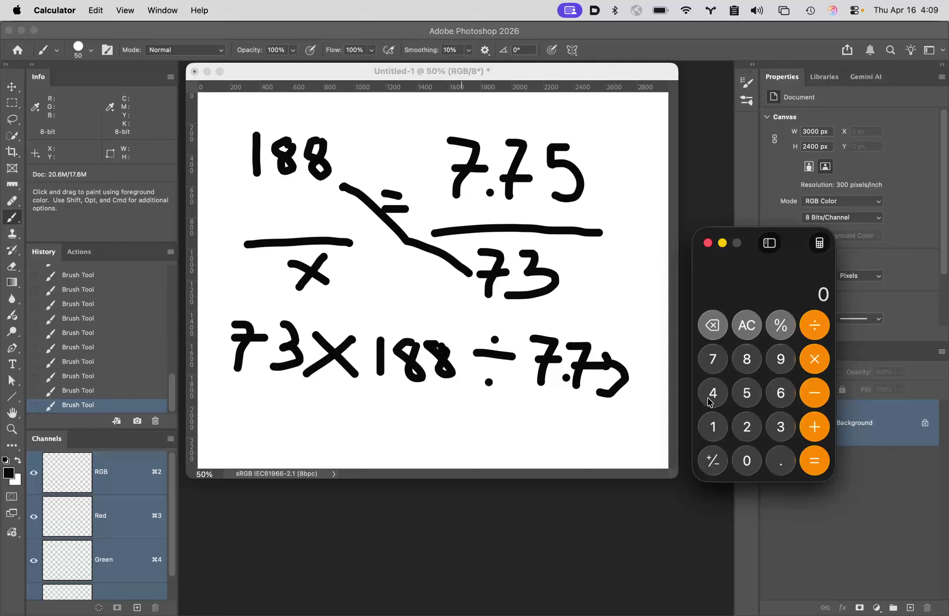
# Step: Calculate 188 × 73 ÷ 7.75
pyautogui.click(712, 427)
pyautogui.click(745, 362)
pyautogui.click(744, 362)
pyautogui.click(821, 360)
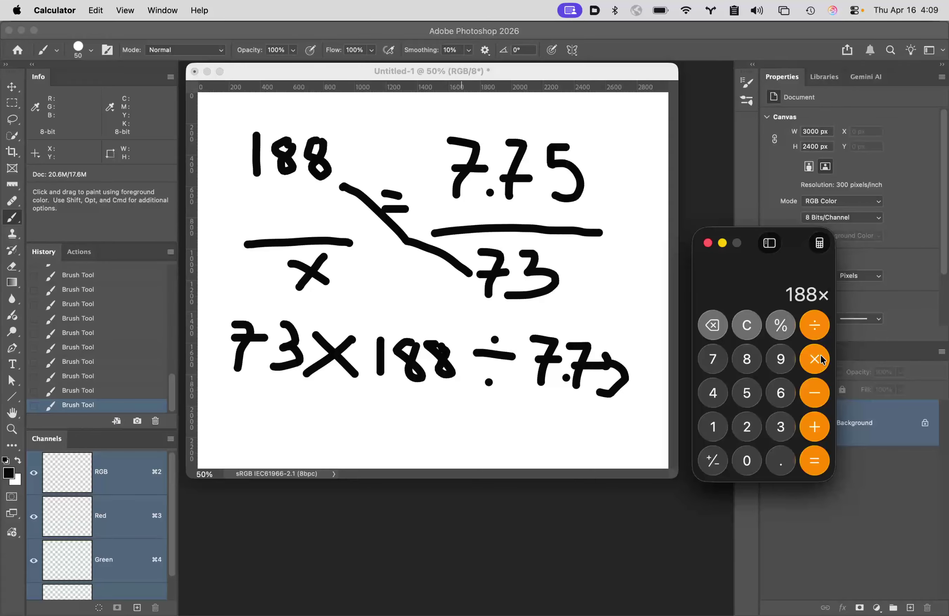
pyautogui.click(724, 356)
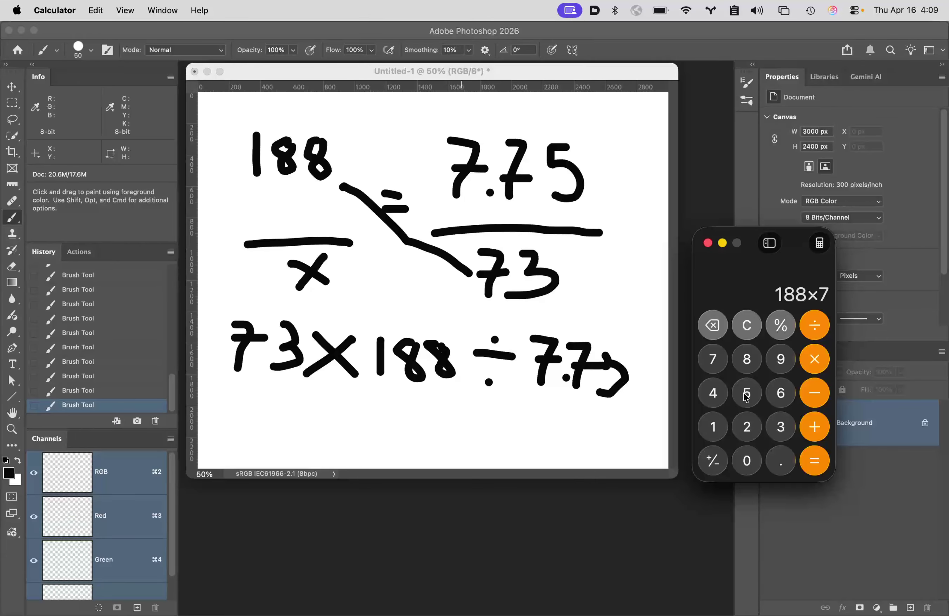
pyautogui.click(776, 427)
pyautogui.click(809, 328)
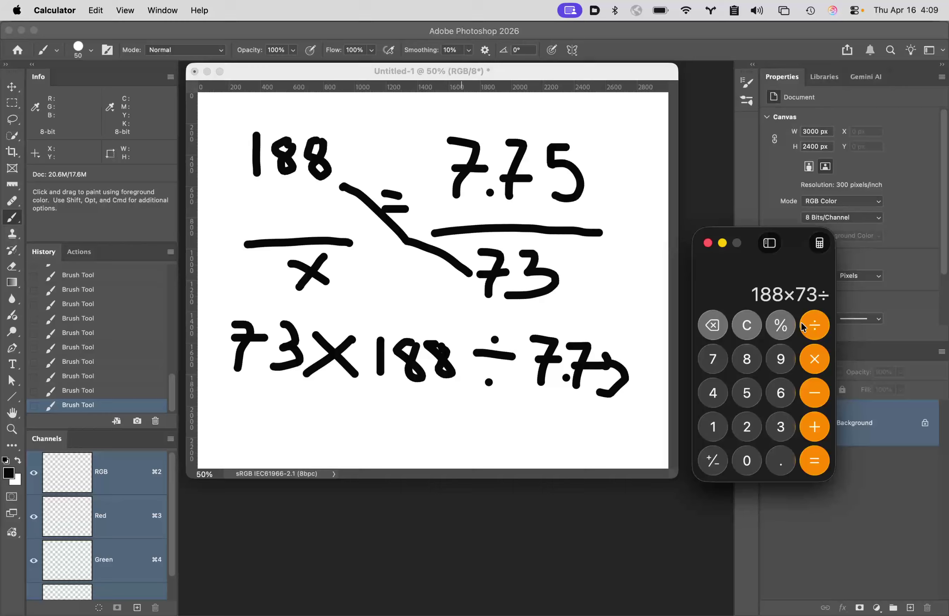
pyautogui.click(704, 354)
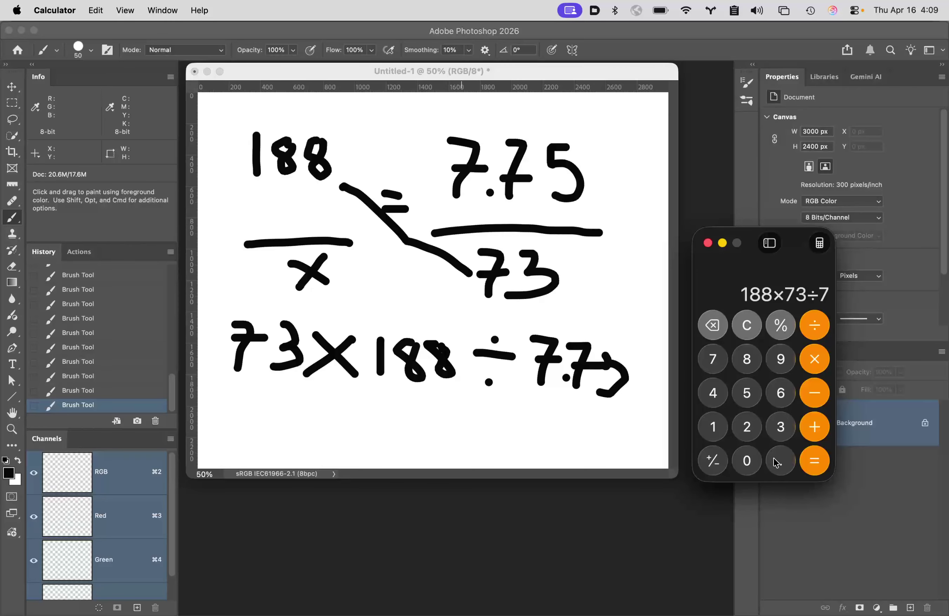
pyautogui.click(776, 462)
pyautogui.click(720, 358)
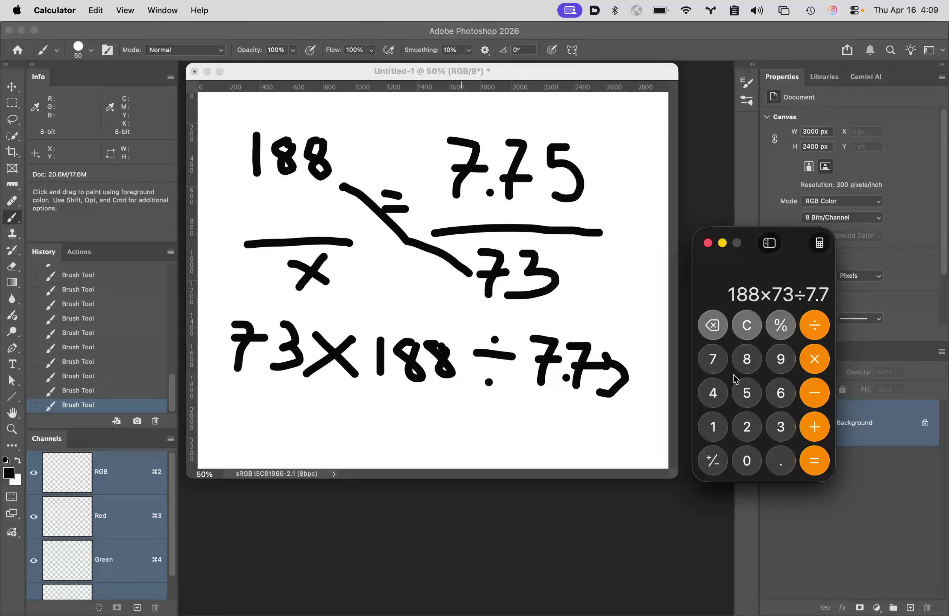
pyautogui.click(748, 394)
pyautogui.click(816, 462)
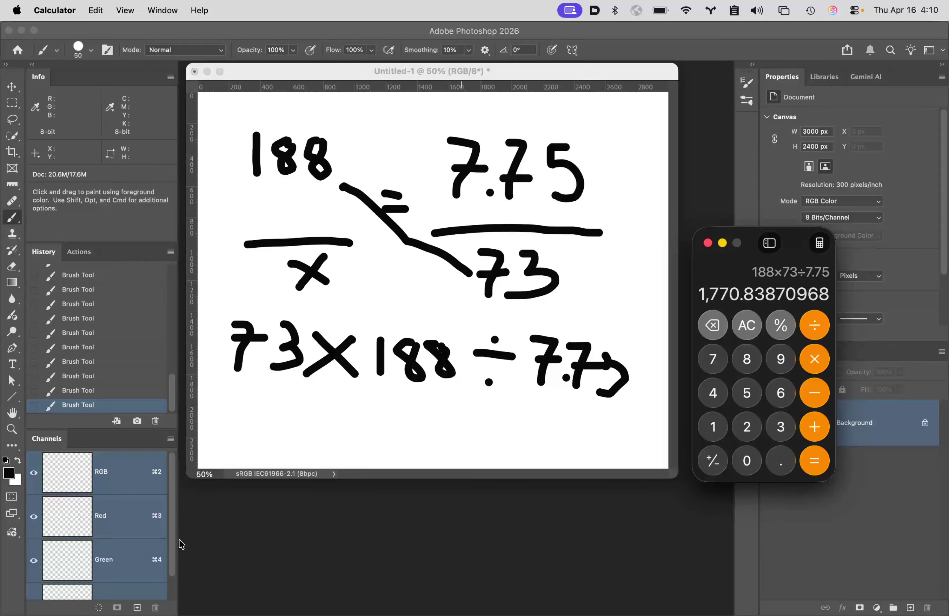
# Step: Return to Photoshop and close the handwritten Untitled-1 document without saving it
pyautogui.click(381, 552)
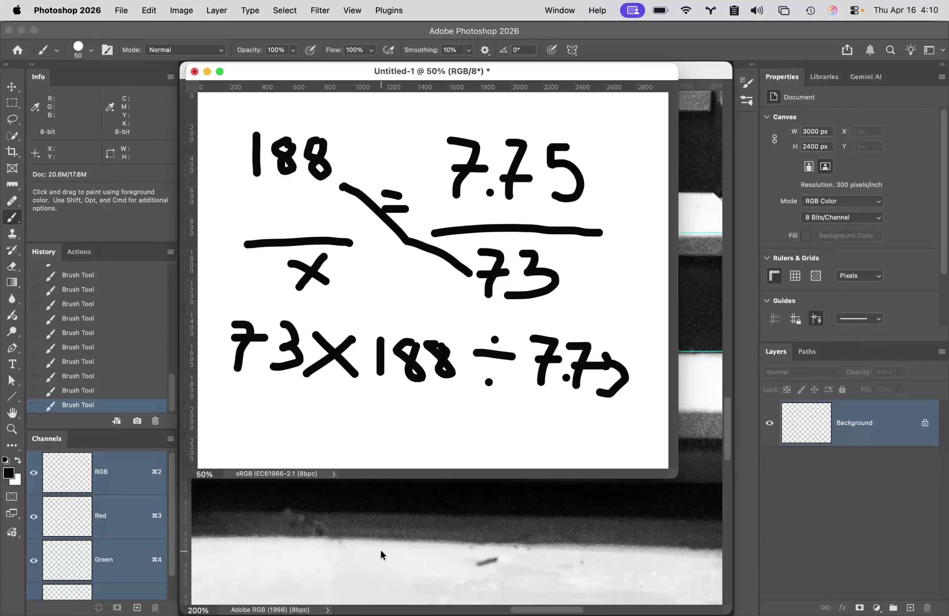
pyautogui.click(195, 71)
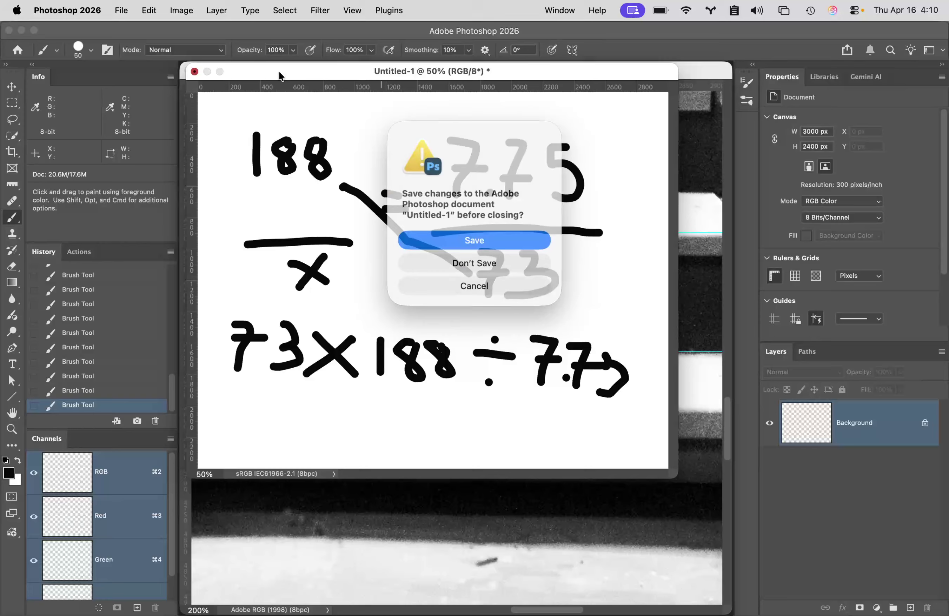
pyautogui.click(471, 259)
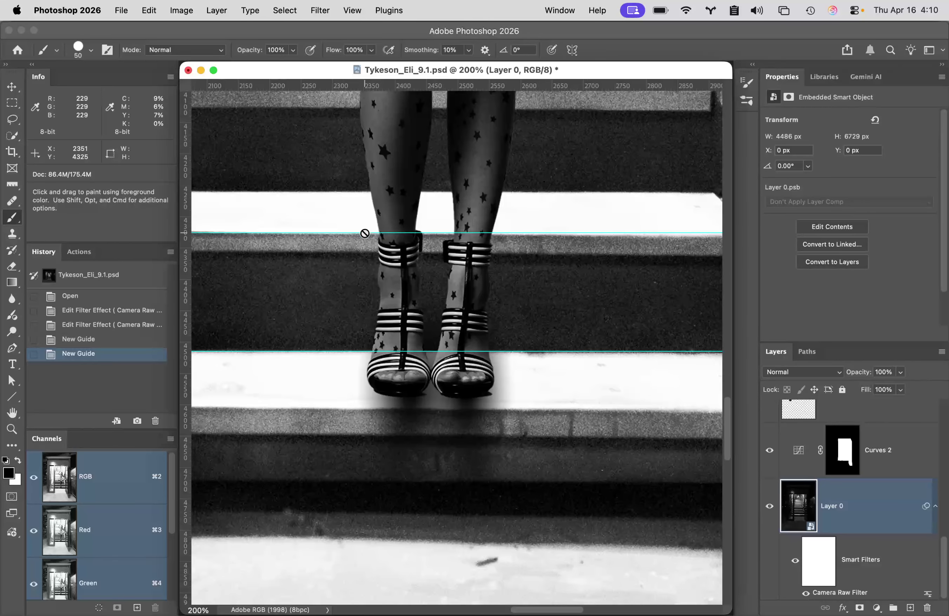
# Step: Delete the upper horizontal guide crossing the woman's legs, leaving the guide at her feet in place
pyautogui.doubleClick(12, 413)
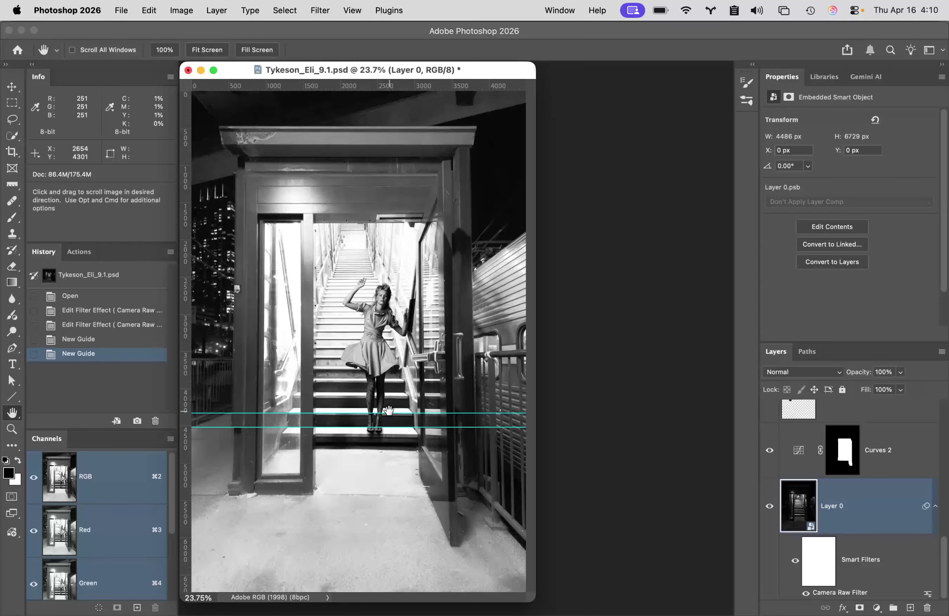
pyautogui.press('v')
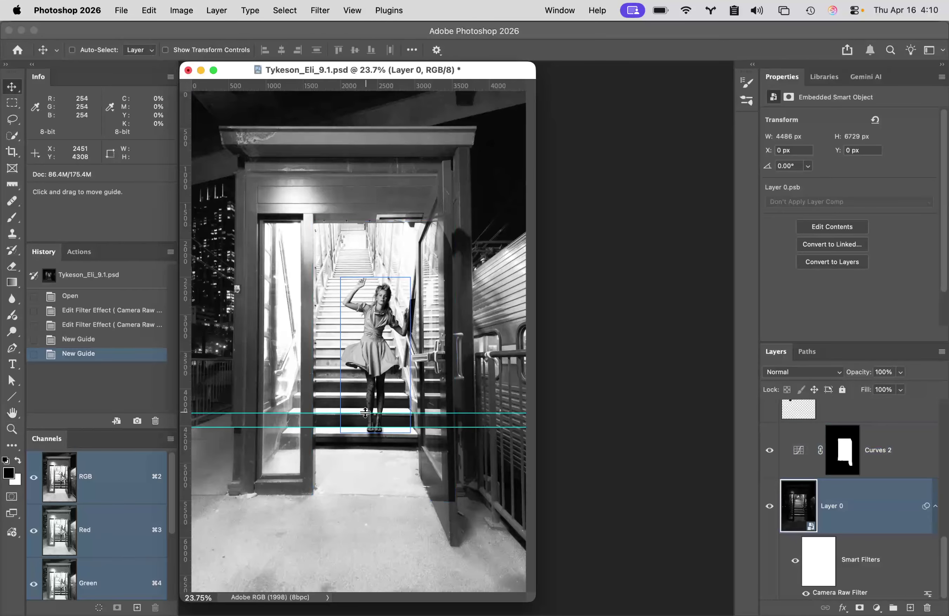
pyautogui.moveTo(358, 413); pyautogui.dragTo(371, 268)
pyautogui.press('super+z')
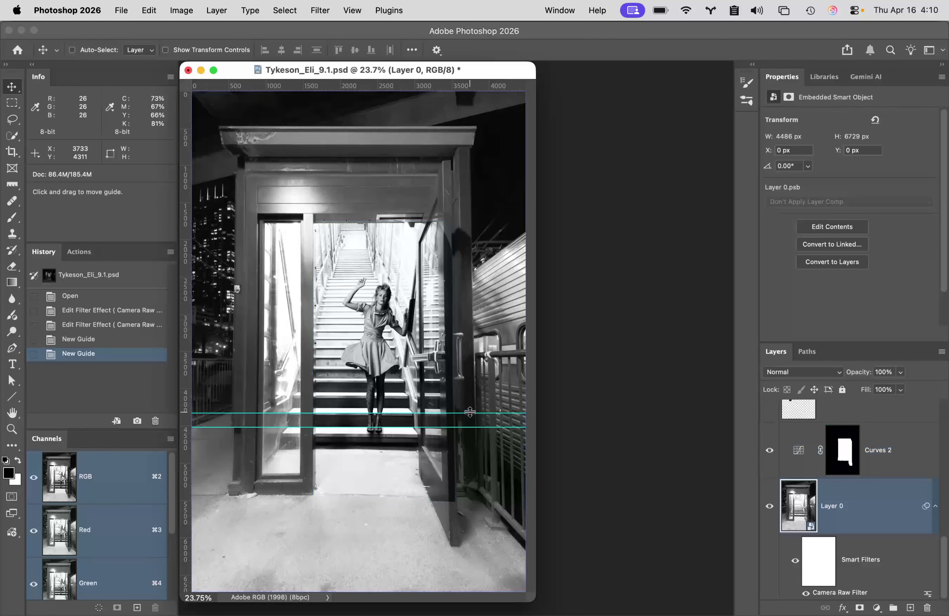
pyautogui.moveTo(469, 412); pyautogui.dragTo(489, 71)
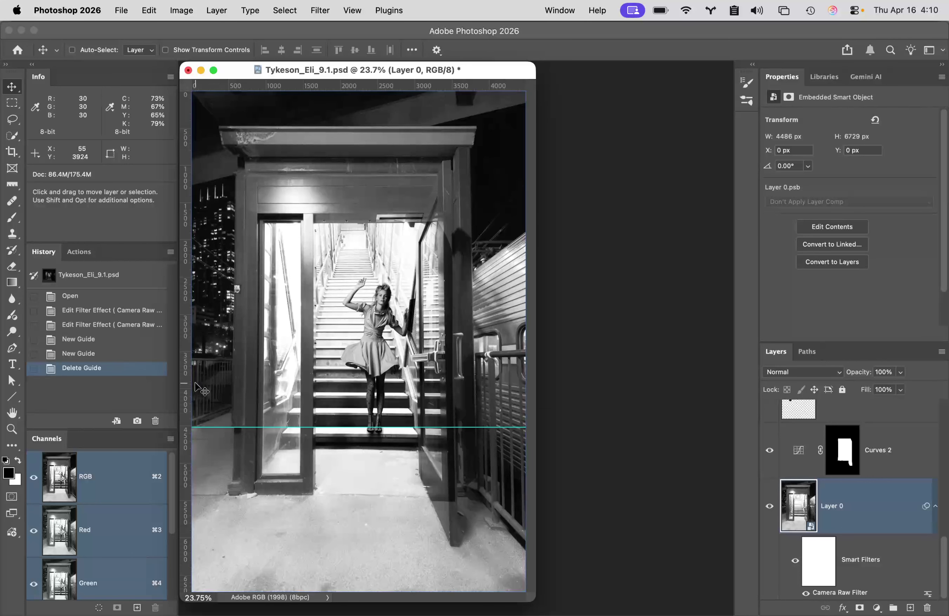
# Step: Measure about 1778 px straight up from the guide at the woman's feet with the Ruler tool and place a horizontal guide at that height
pyautogui.click(12, 185)
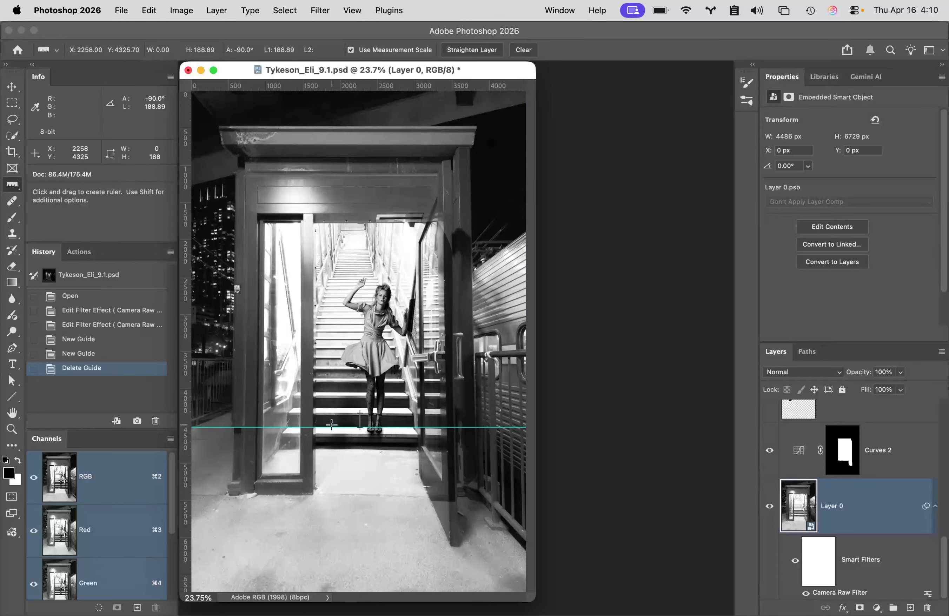
pyautogui.moveTo(331, 427)
pyautogui.mouseDown()
pyautogui.moveTo(343, 246)
pyautogui.moveTo(340, 294)
pyautogui.mouseUp()
pyautogui.press('shift')
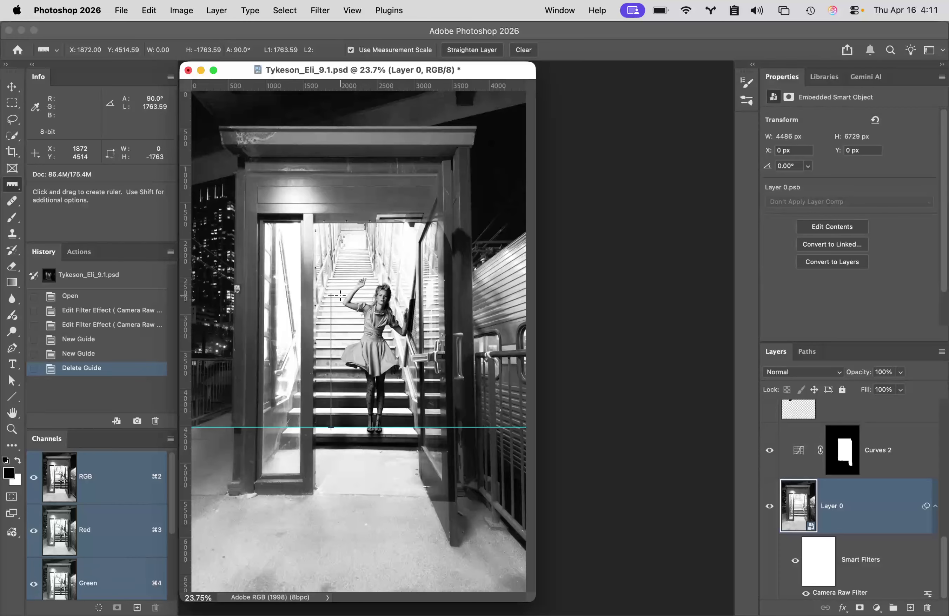
pyautogui.moveTo(340, 296); pyautogui.dragTo(340, 295)
pyautogui.moveTo(434, 89); pyautogui.dragTo(450, 294)
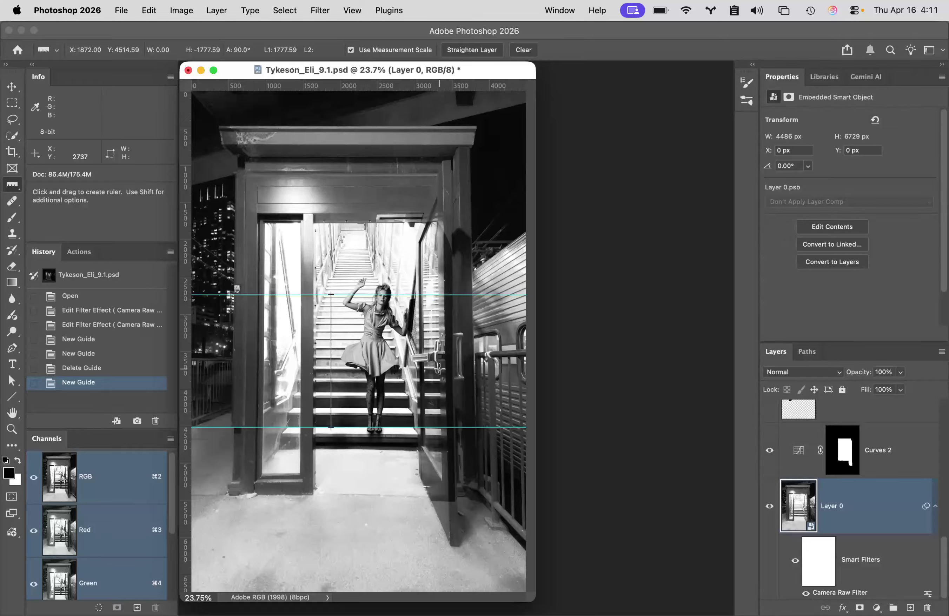
# Step: Start a free transform of the Composite Body 1 layer and move its reference point to the woman's feet
pyautogui.scroll(5, 785, 482)
pyautogui.scroll(-3, 786, 482)
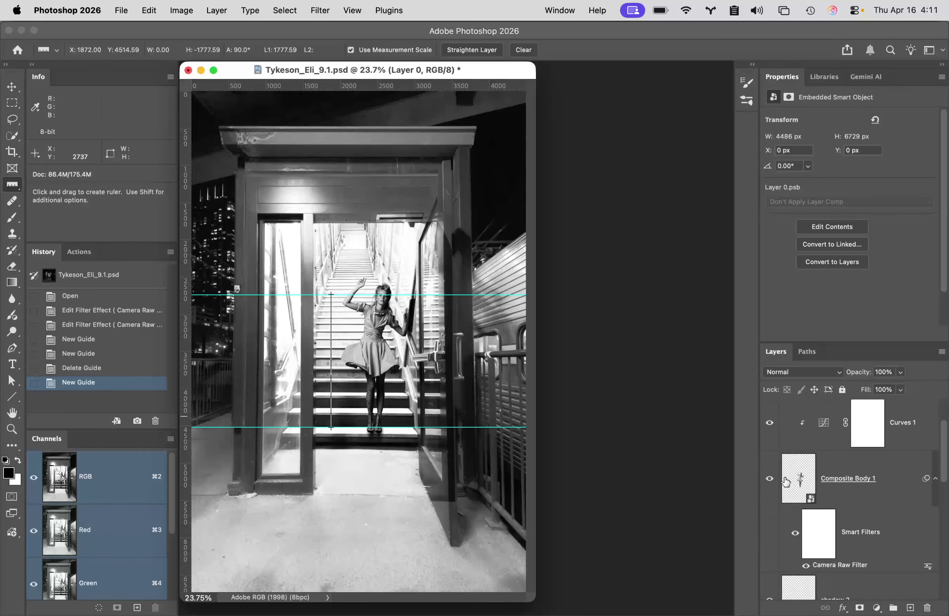
pyautogui.click(880, 476)
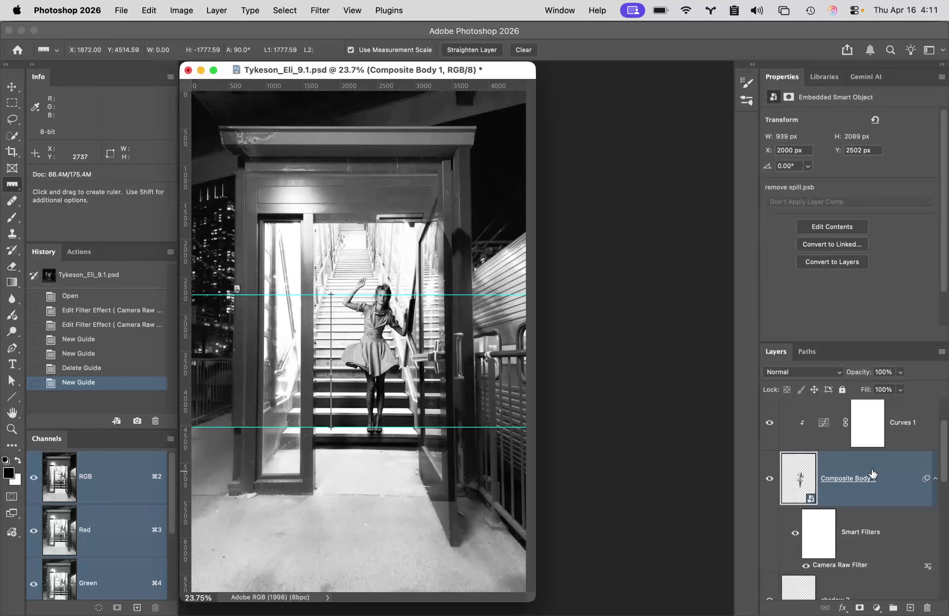
pyautogui.press('super+space')
pyautogui.click(477, 352)
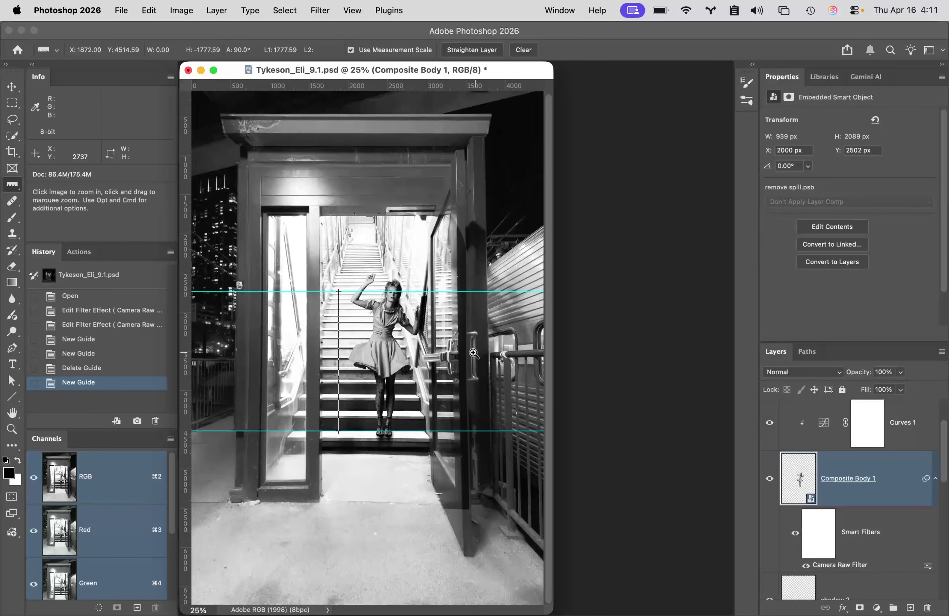
pyautogui.click(477, 352)
pyautogui.click(477, 352)
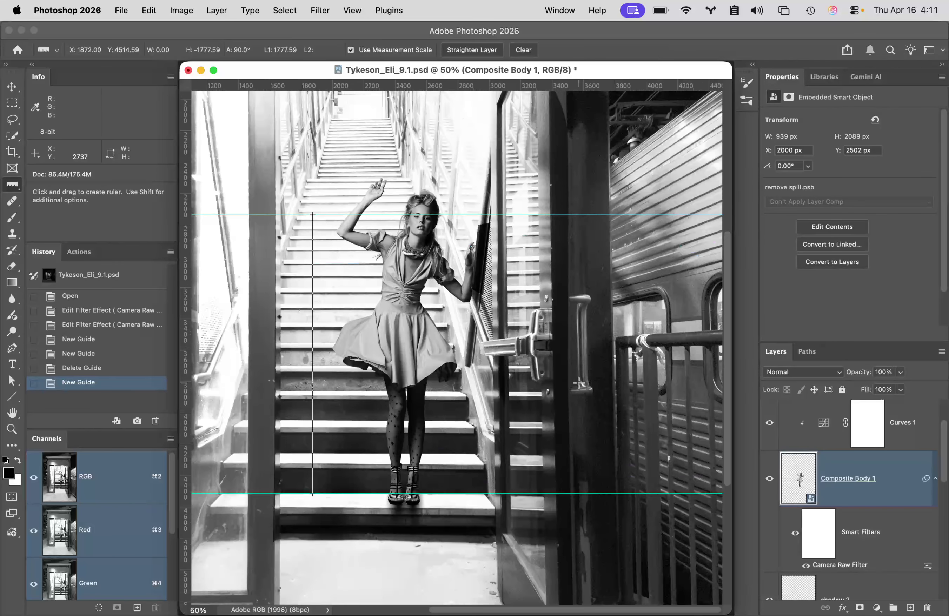
pyautogui.press('super')
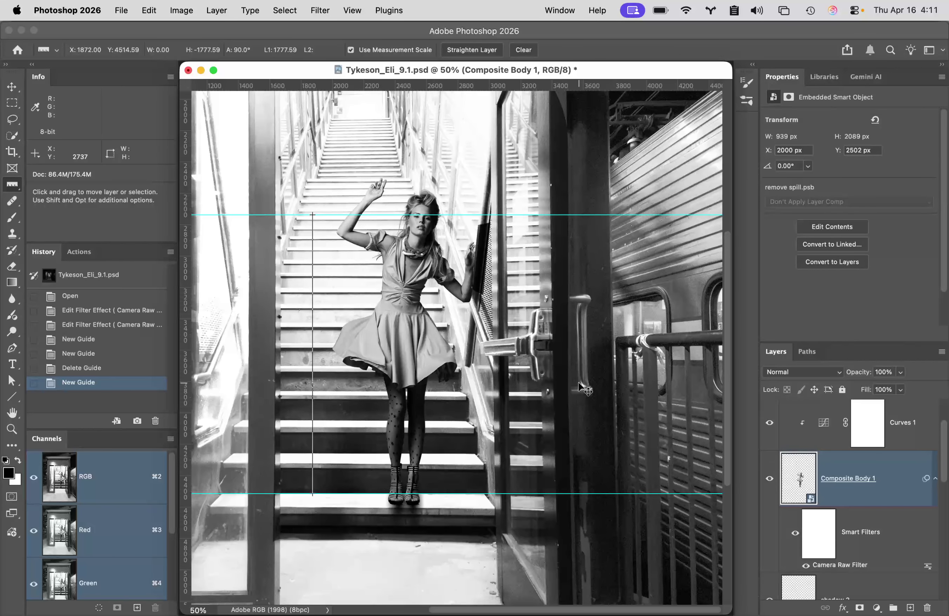
pyautogui.press('super+t')
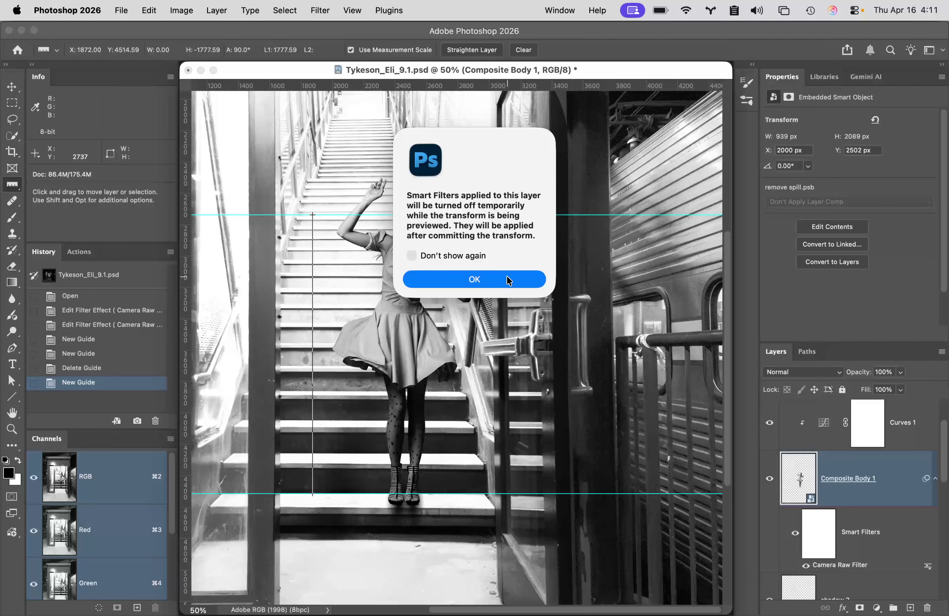
pyautogui.click(507, 279)
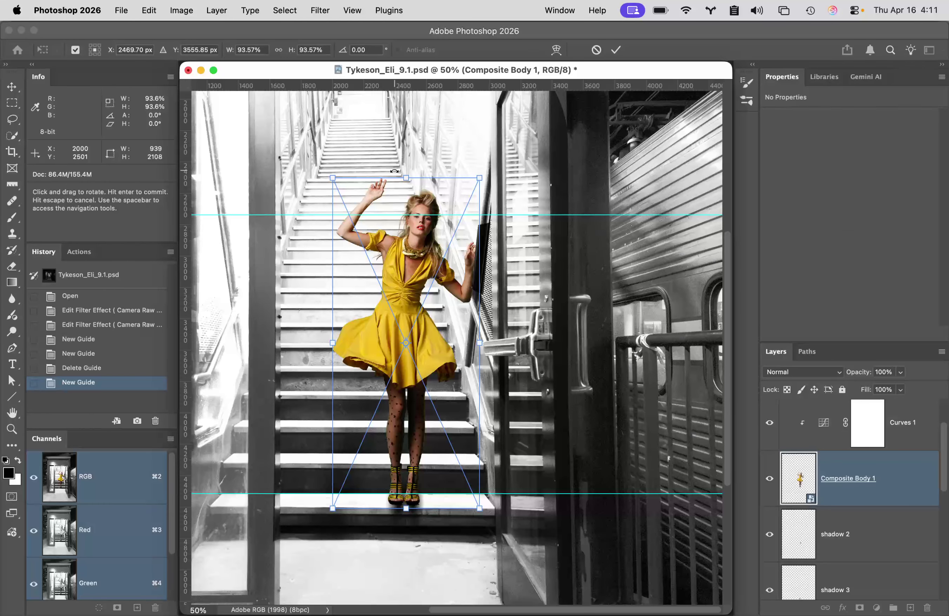
pyautogui.click(279, 50)
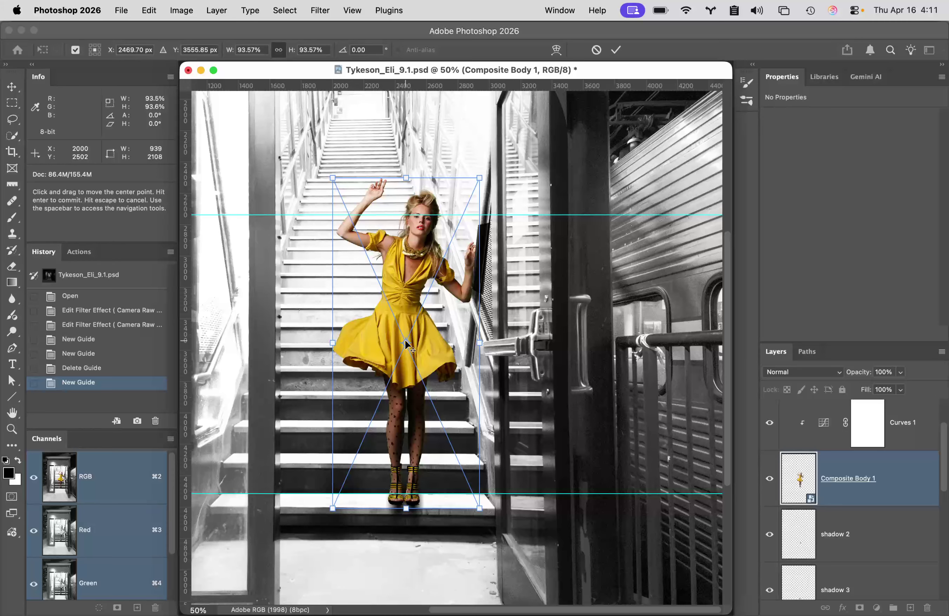
pyautogui.moveTo(405, 339); pyautogui.dragTo(403, 499)
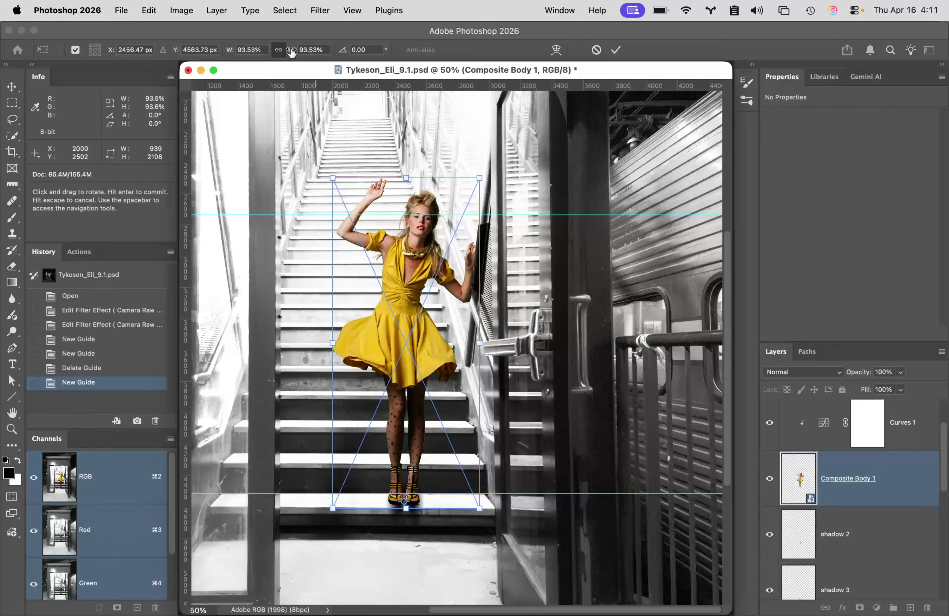
# Step: Scale the woman proportionally to 89.53% from the reference point at her feet and commit the transform
pyautogui.moveTo(290, 52); pyautogui.dragTo(289, 54)
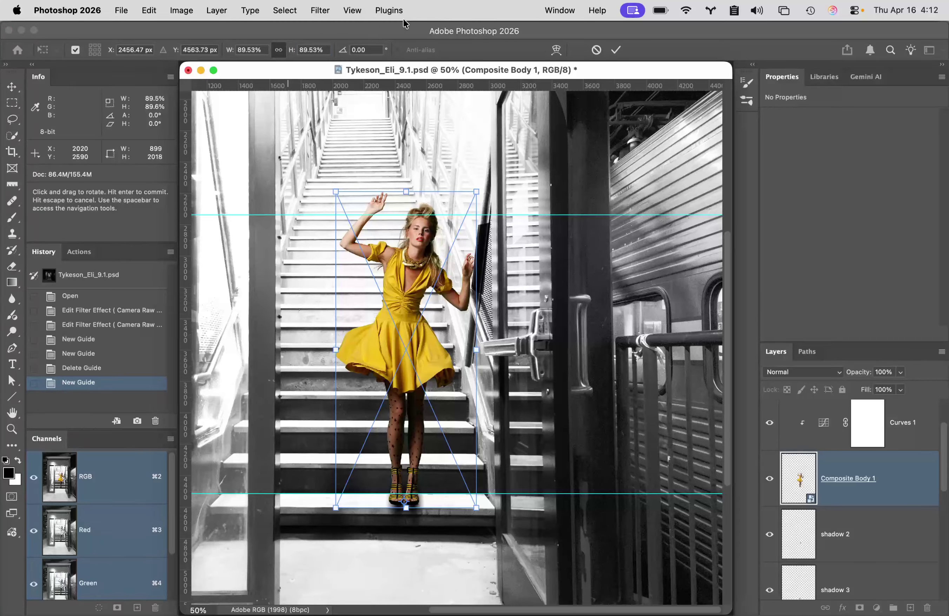
pyautogui.click(616, 53)
pyautogui.press('i')
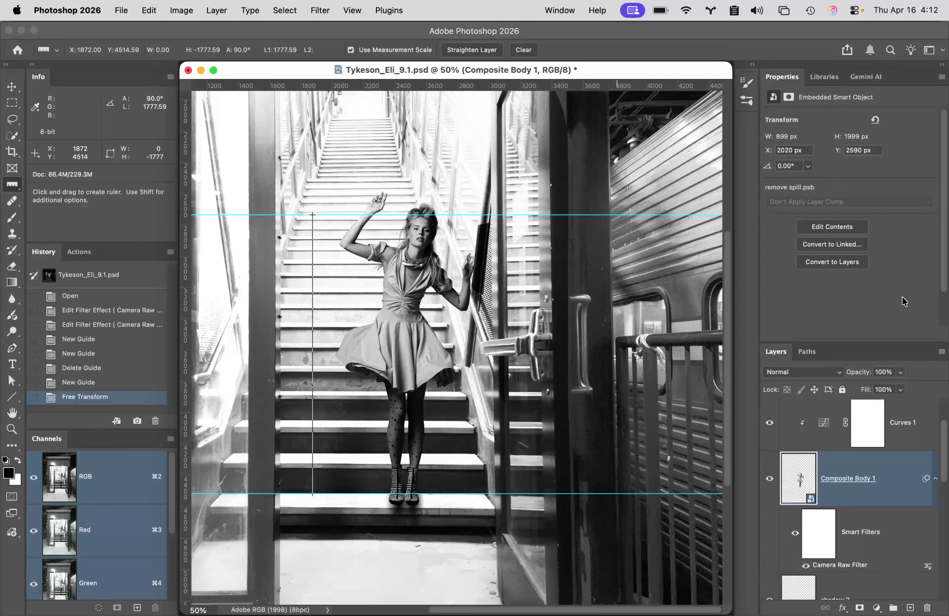
# Step: Set the exposure to 0.00 in the Camera Raw Filter applied to Layer 0
pyautogui.scroll(-5, 856, 546)
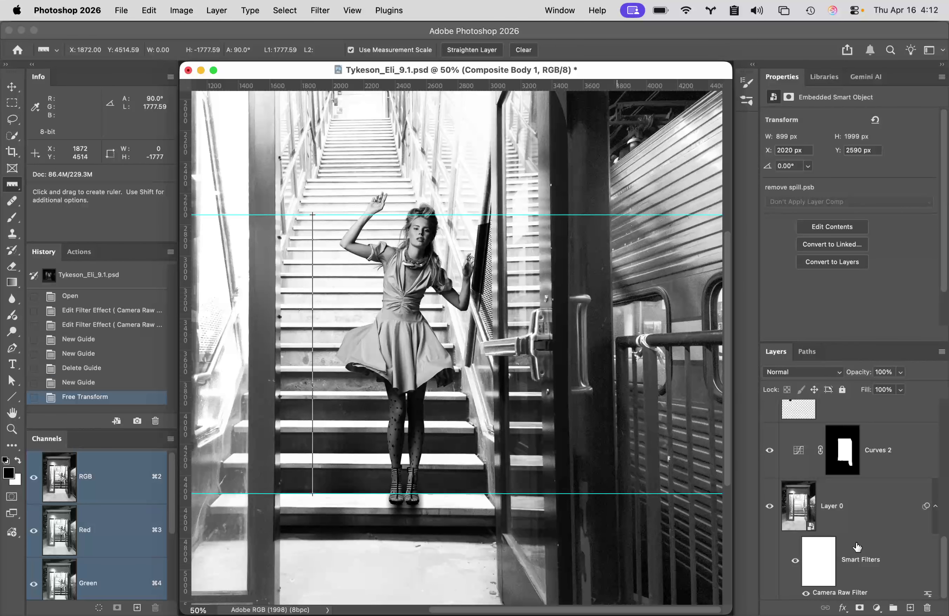
pyautogui.doubleClick(849, 592)
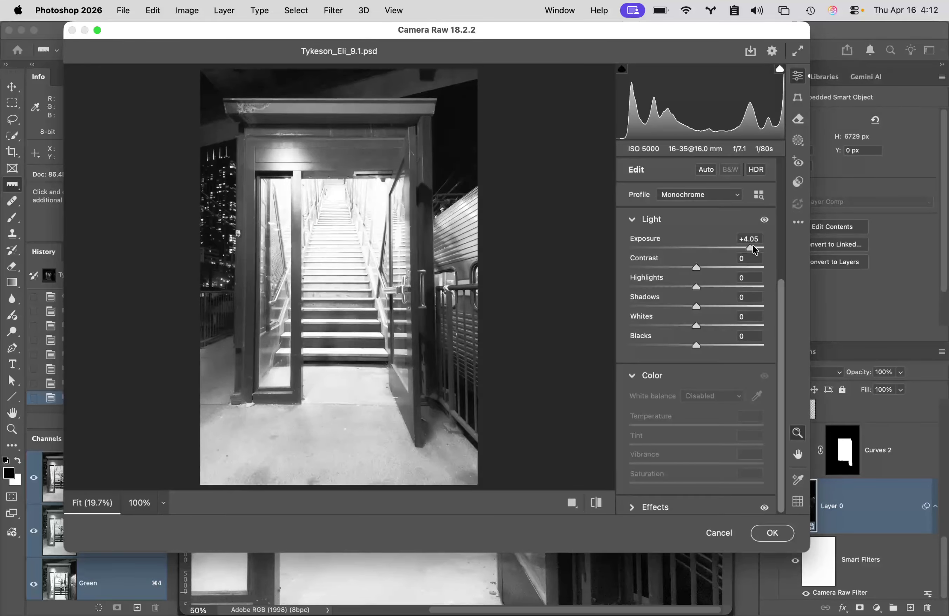
pyautogui.moveTo(751, 247); pyautogui.dragTo(698, 245)
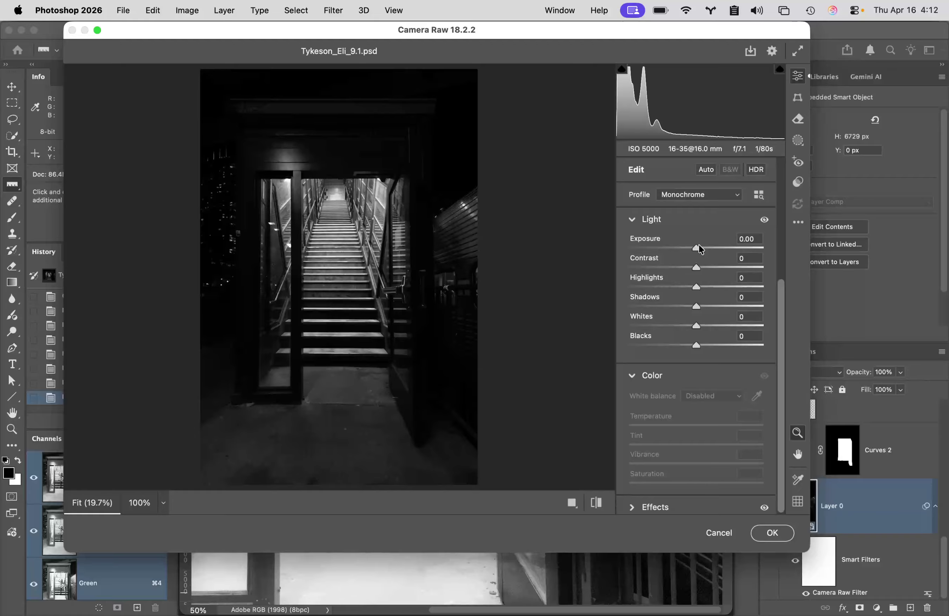
pyautogui.click(768, 534)
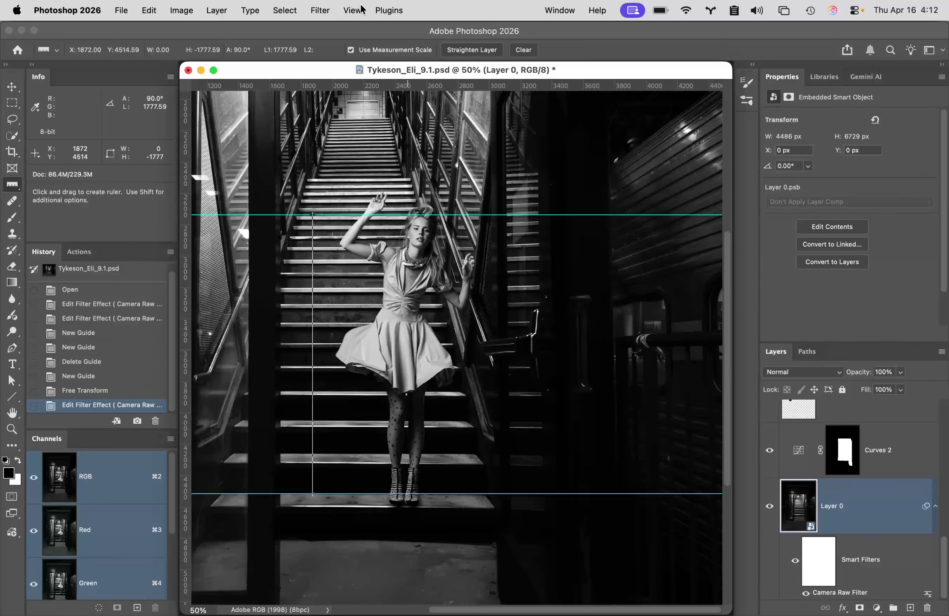
# Step: Clear all guides from the document and switch to the Move tool
pyautogui.click(351, 10)
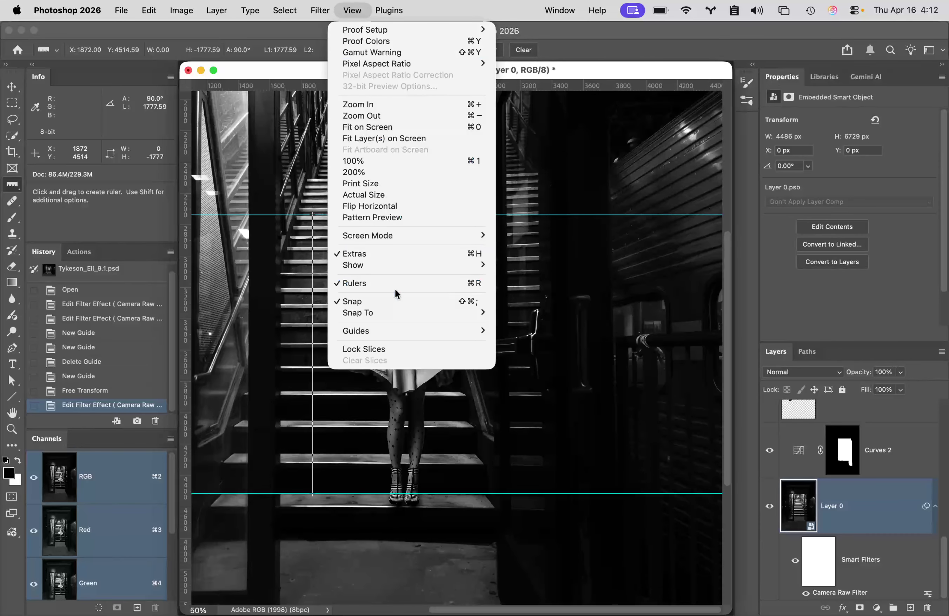
pyautogui.moveTo(402, 332)
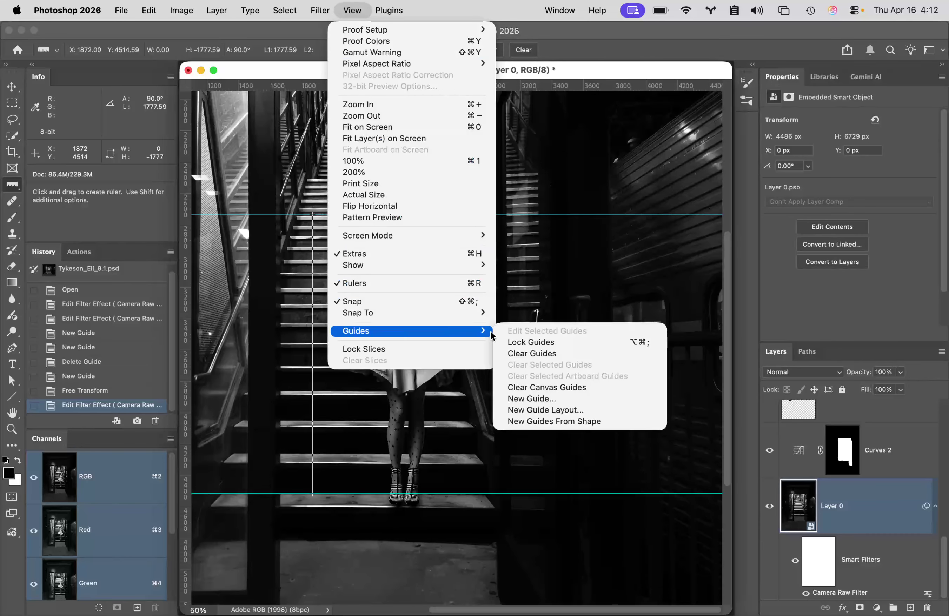
pyautogui.click(523, 353)
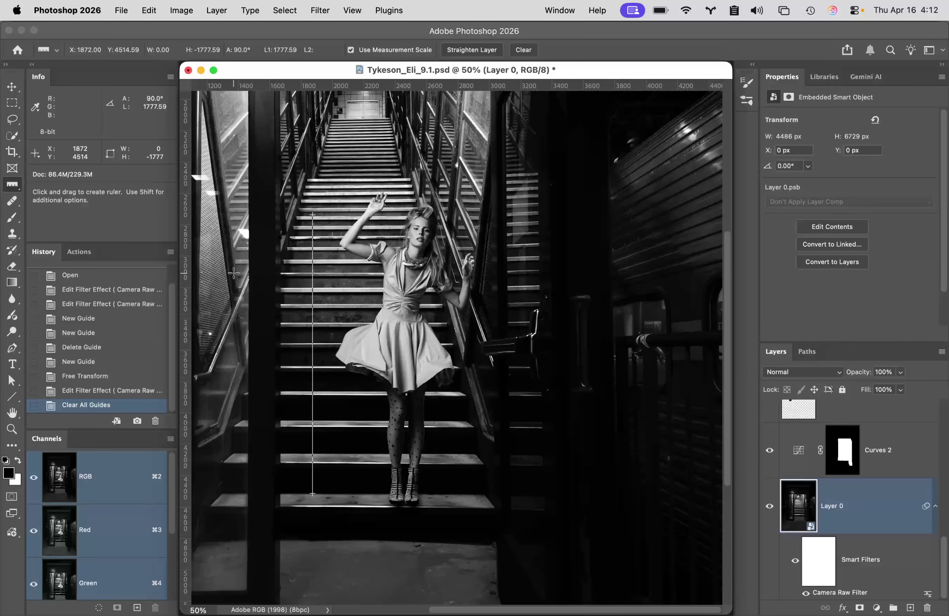
pyautogui.click(14, 86)
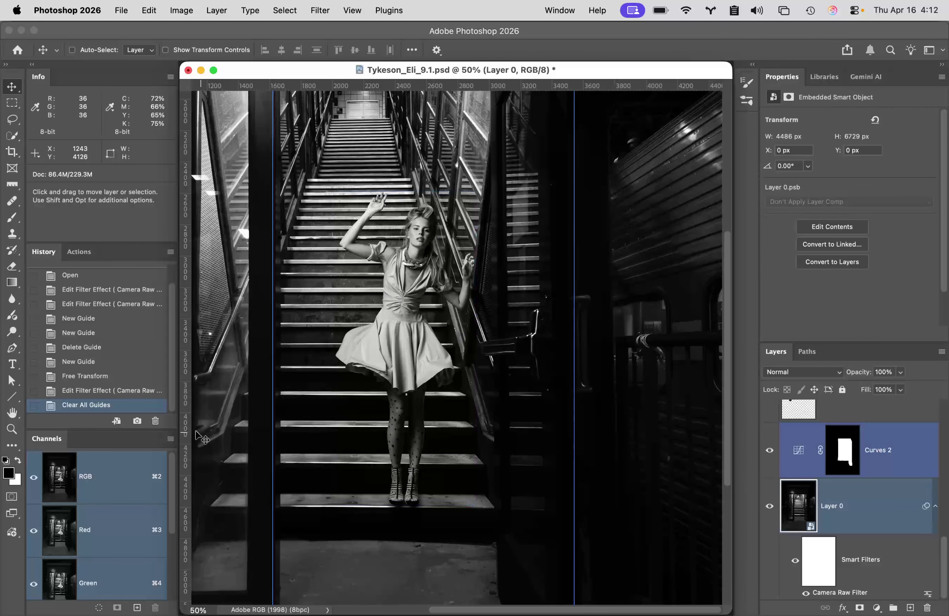
# Step: Examine the resized woman against the staircase in the full frame and close up at 50%
pyautogui.click(12, 413)
pyautogui.doubleClick(13, 413)
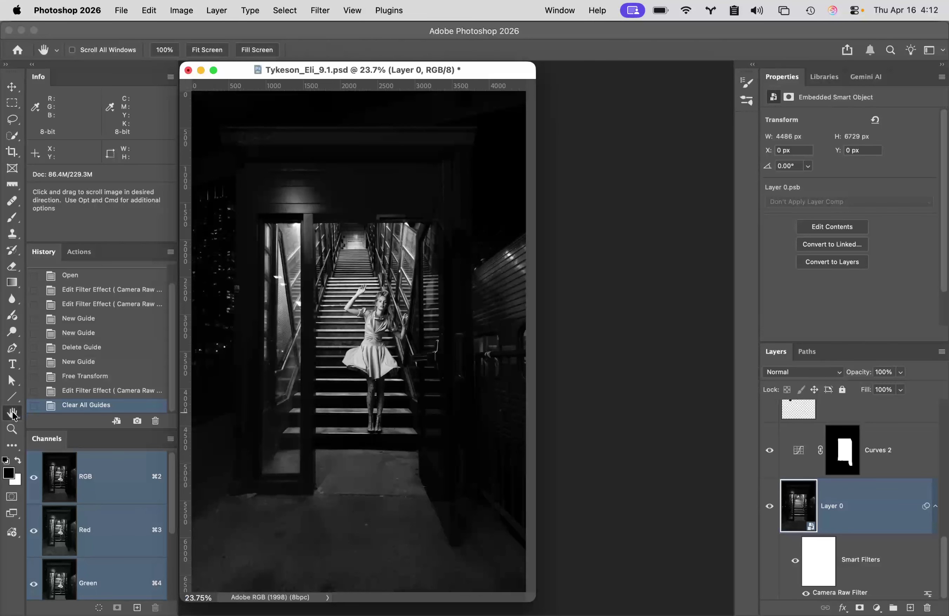
pyautogui.keyDown('super'); pyautogui.click(387, 357); pyautogui.keyUp('super')
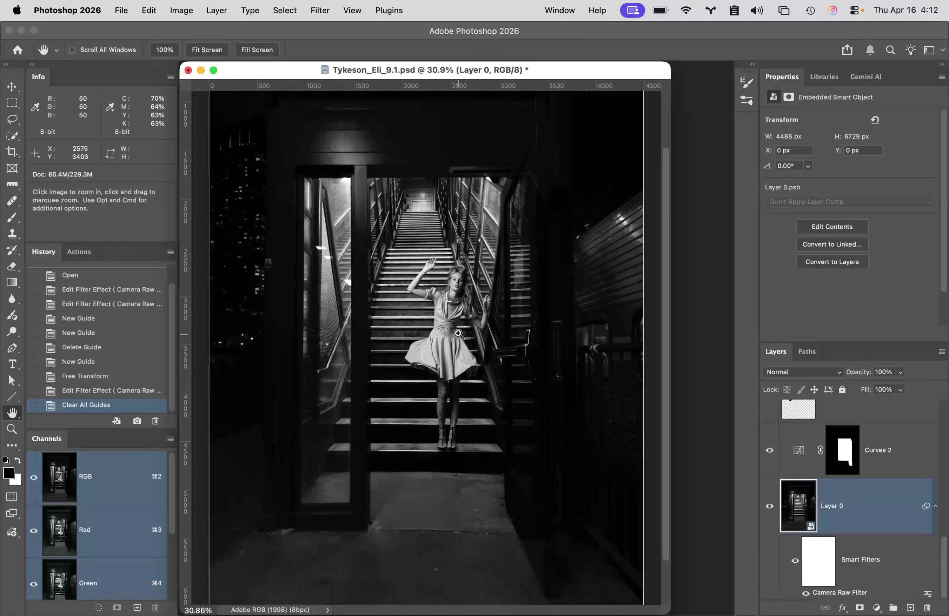
pyautogui.keyDown('super'); pyautogui.click(459, 334); pyautogui.keyUp('super')
pyautogui.hscroll(-5, 437, 341)
pyautogui.scroll(-2, 436, 341)
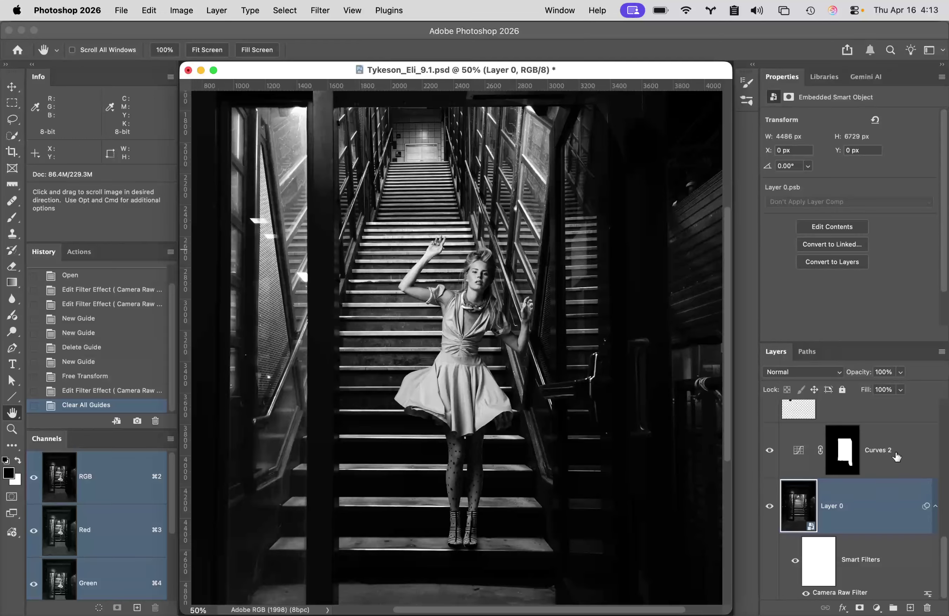
# Step: Run the Check Layers action from the Retouching Actions set with the hand layer selected
pyautogui.scroll(5, 896, 456)
pyautogui.scroll(5, 896, 456)
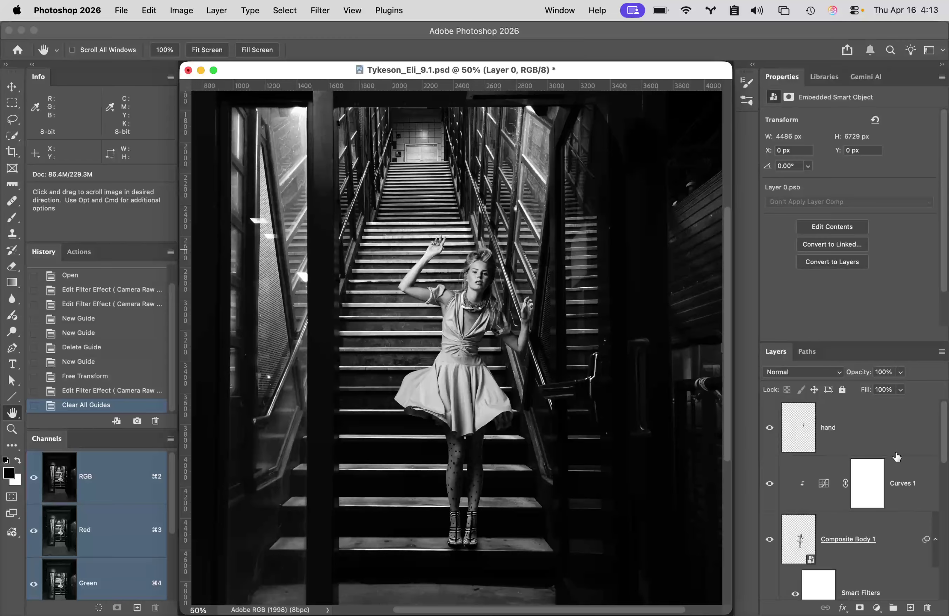
pyautogui.click(883, 428)
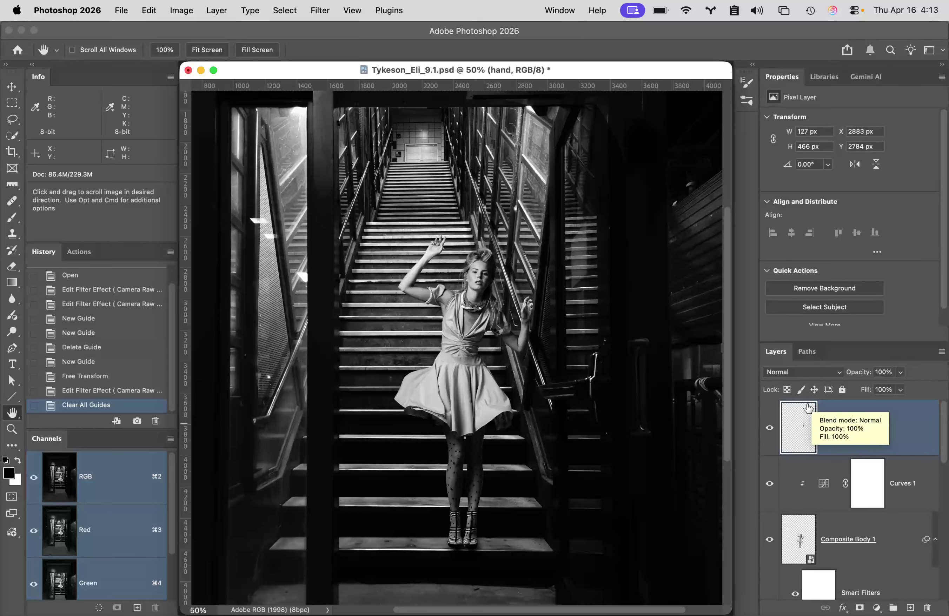
pyautogui.click(83, 253)
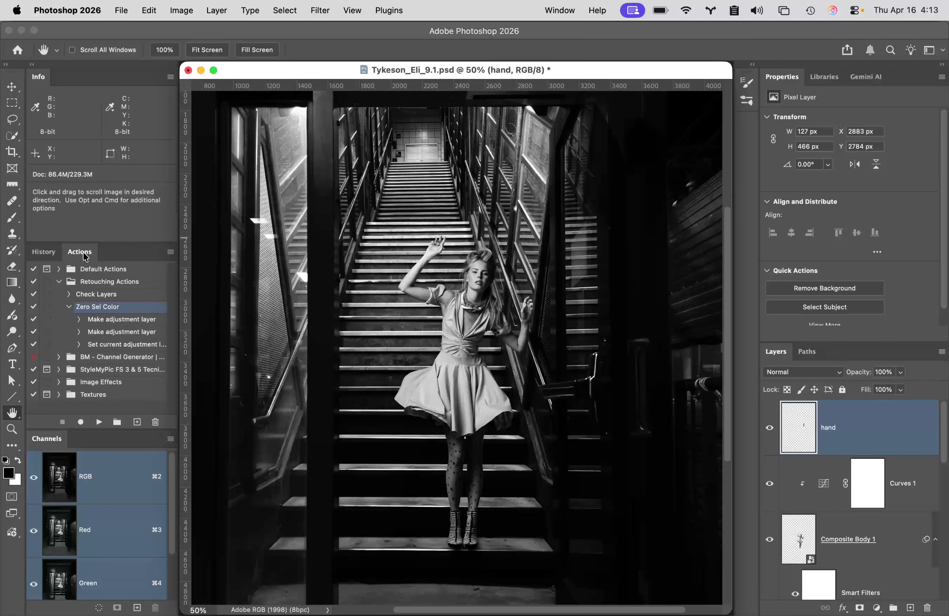
pyautogui.click(104, 294)
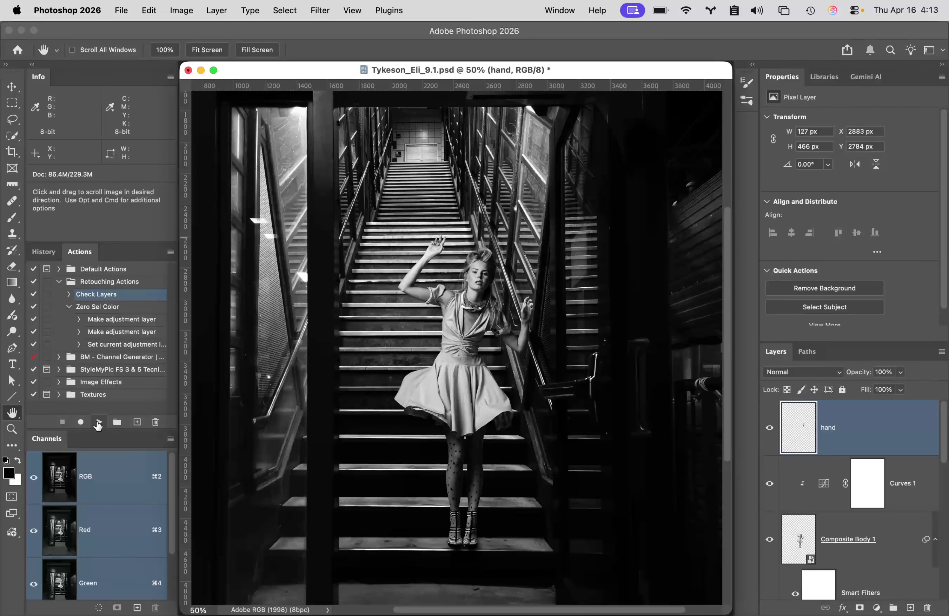
pyautogui.click(99, 423)
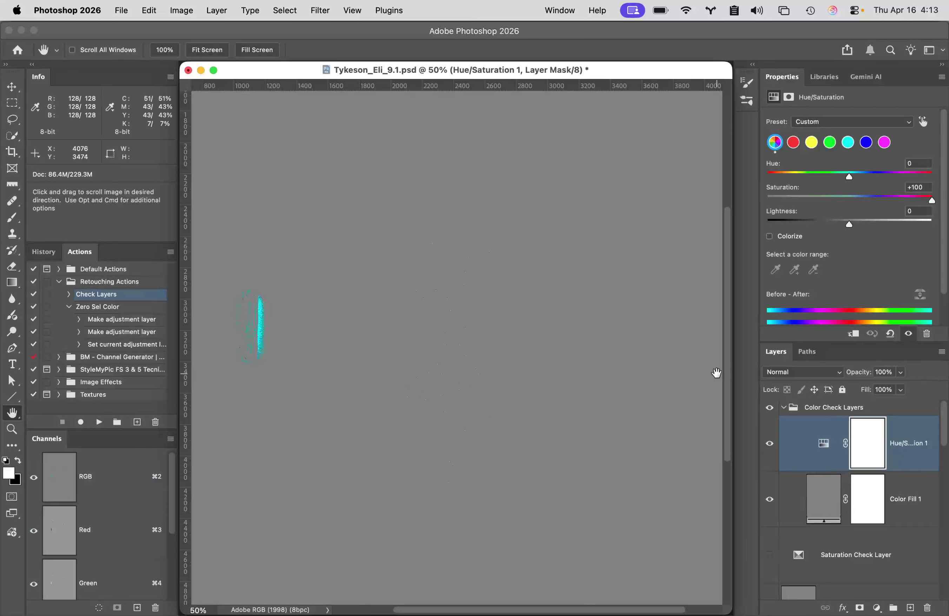
# Step: Hide the Color Check Layers group and show the Luminosity Check Layer
pyautogui.click(768, 411)
pyautogui.scroll(-3, 785, 477)
pyautogui.scroll(-1, 786, 477)
pyautogui.click(768, 513)
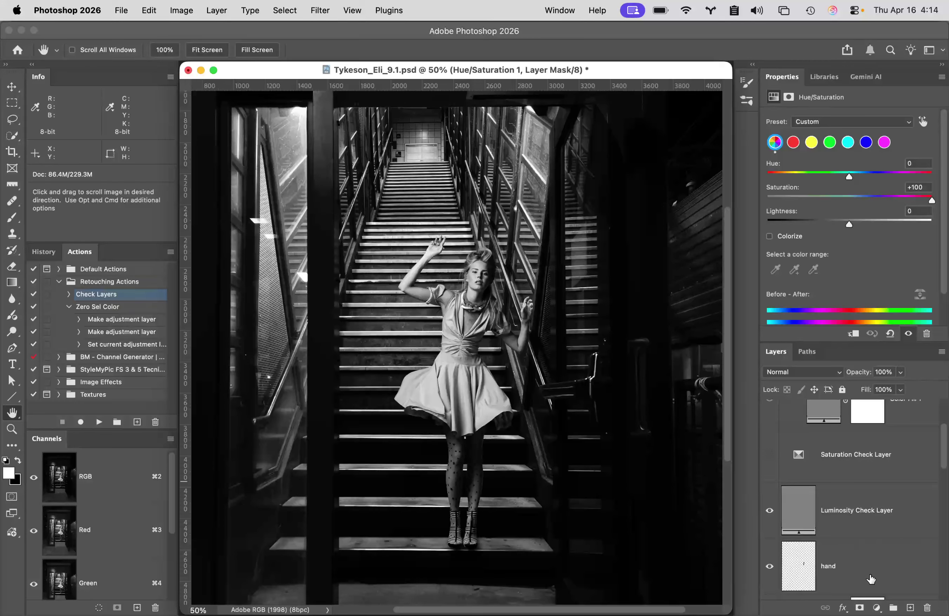
# Step: Edit the Camera Raw smart filter on Composite Body 1 and raise its exposure to +0.50
pyautogui.scroll(-5, 871, 579)
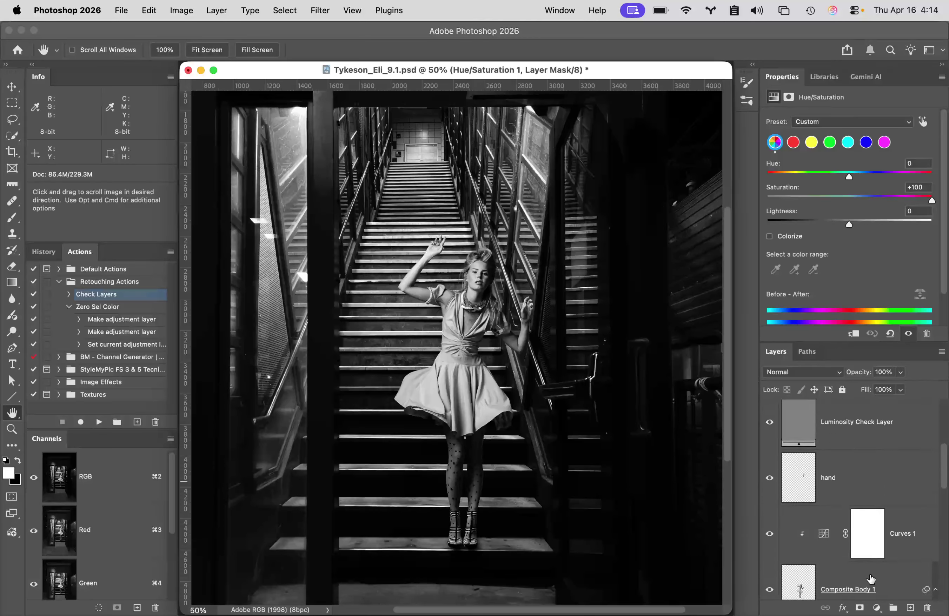
pyautogui.scroll(-6, 870, 579)
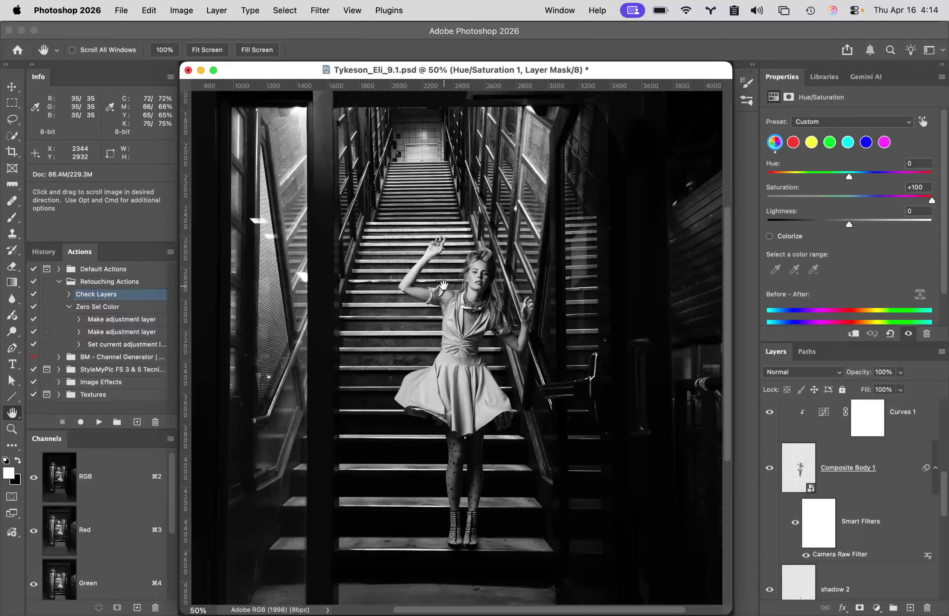
pyautogui.scroll(-4, 872, 513)
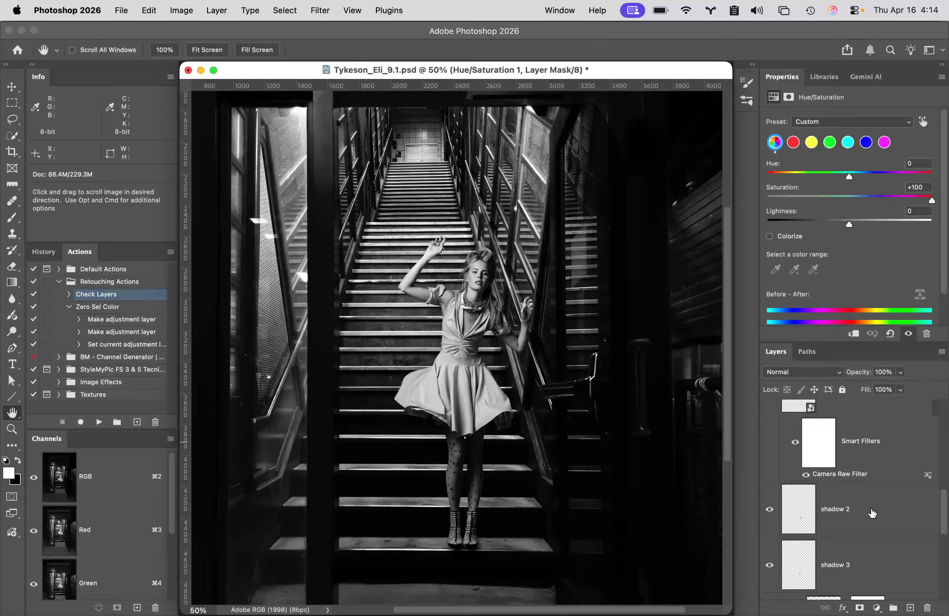
pyautogui.scroll(2, 872, 514)
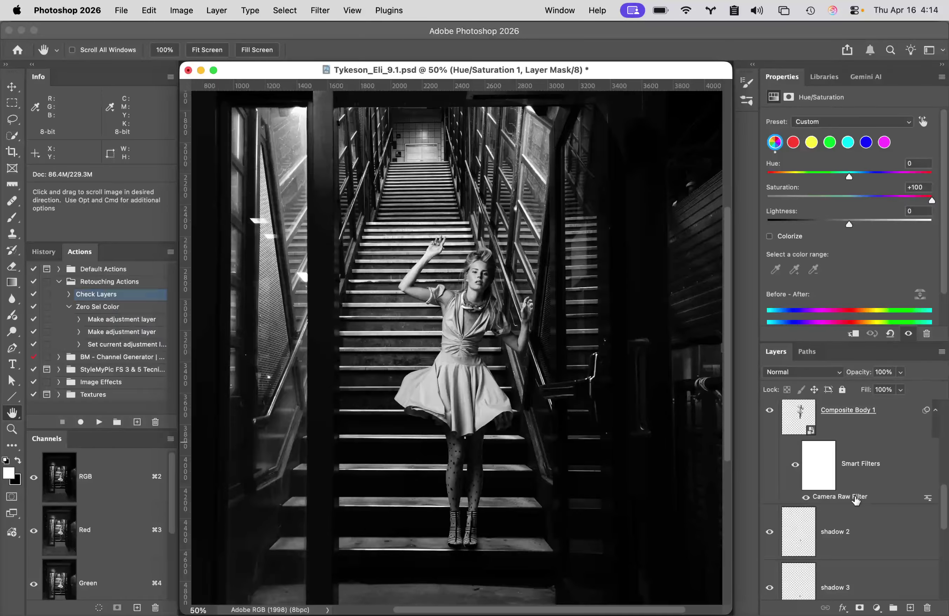
pyautogui.click(855, 500)
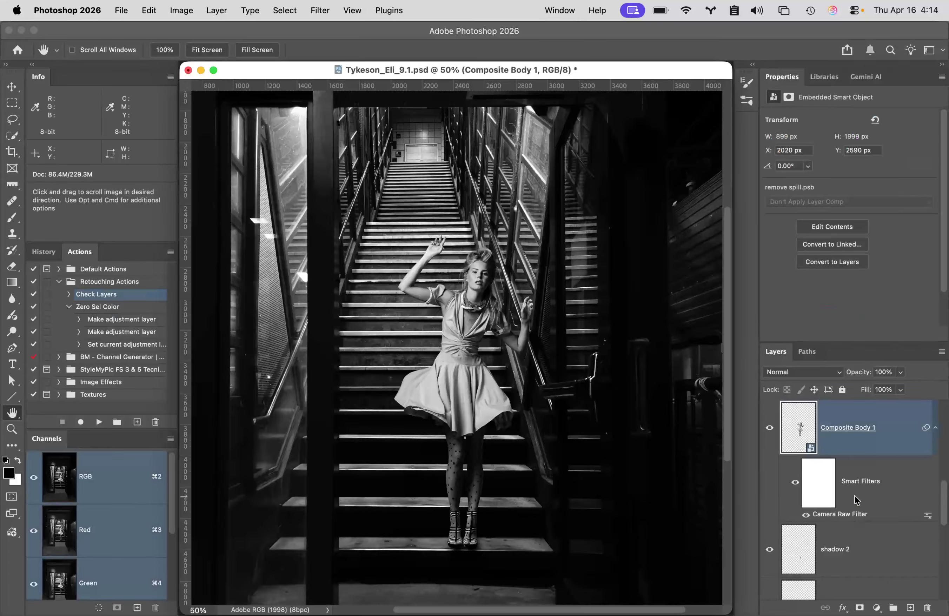
pyautogui.doubleClick(854, 515)
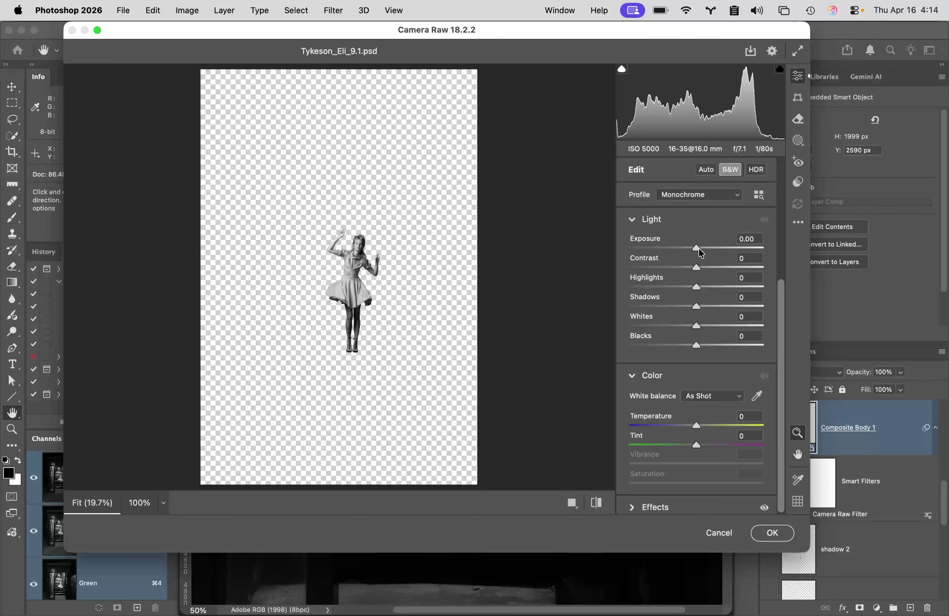
pyautogui.moveTo(696, 250); pyautogui.dragTo(704, 251)
pyautogui.moveTo(704, 250); pyautogui.dragTo(705, 251)
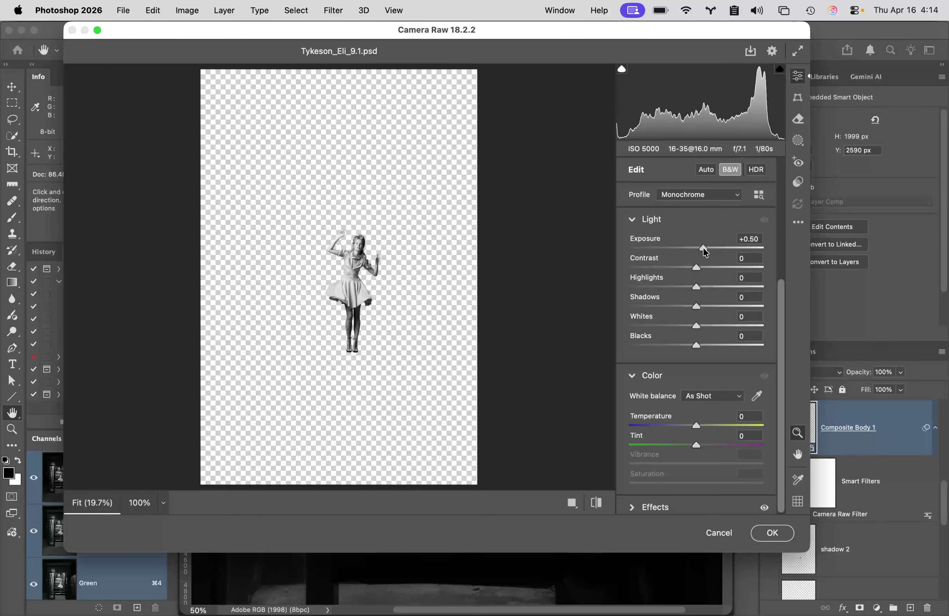
pyautogui.click(781, 534)
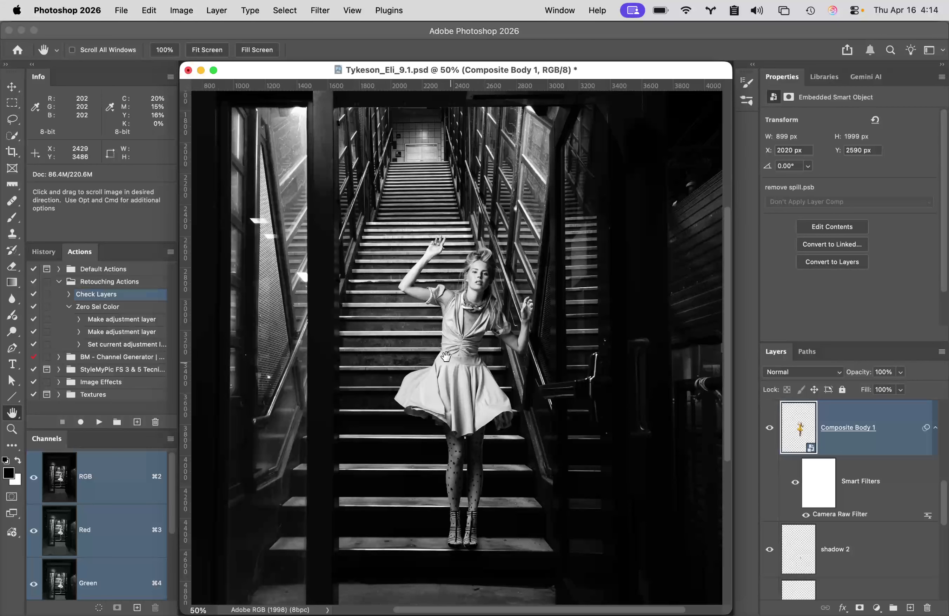
# Step: Compare the woman's brightness against the staircase with the Camera Raw smart filter hidden and shown
pyautogui.click(805, 516)
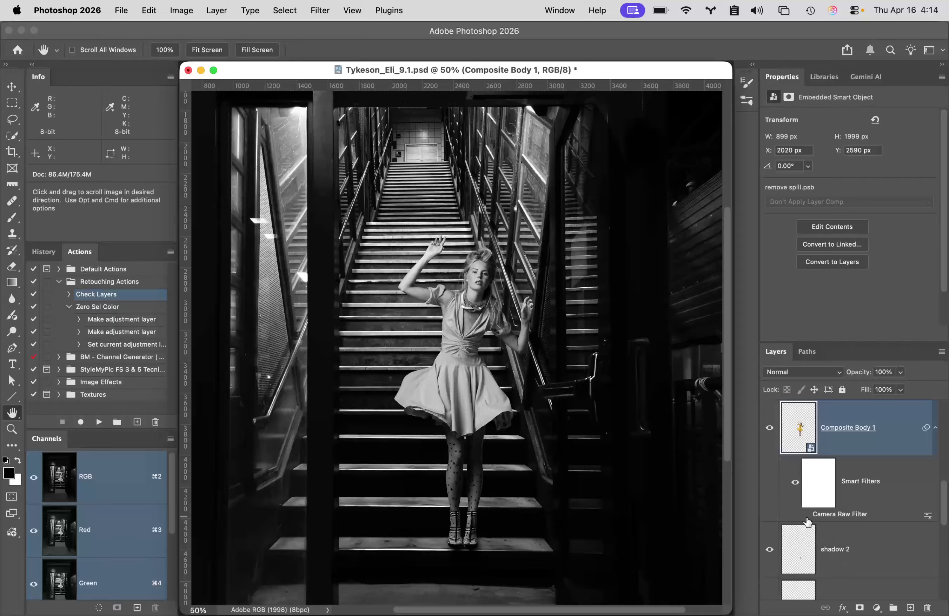
pyautogui.click(806, 516)
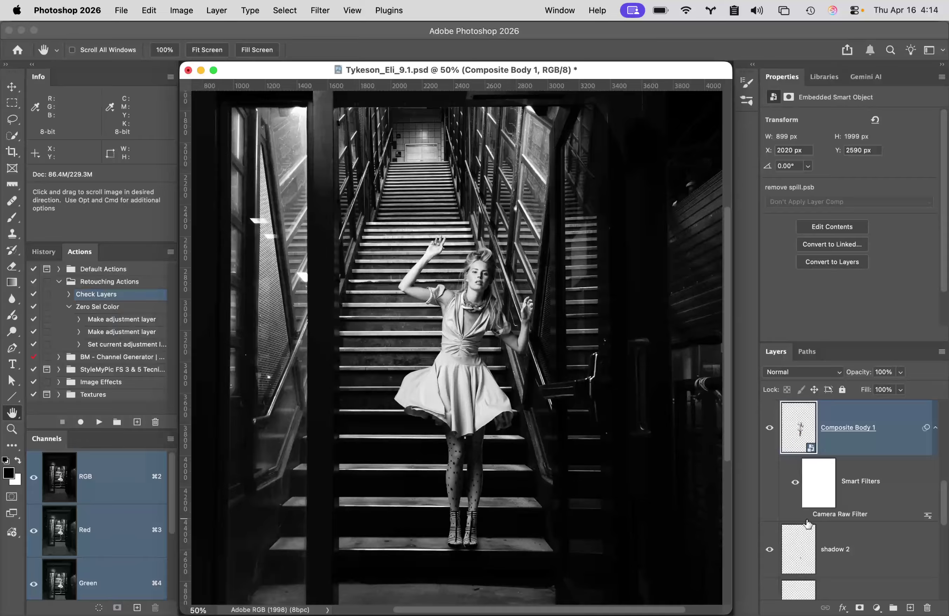
pyautogui.click(806, 518)
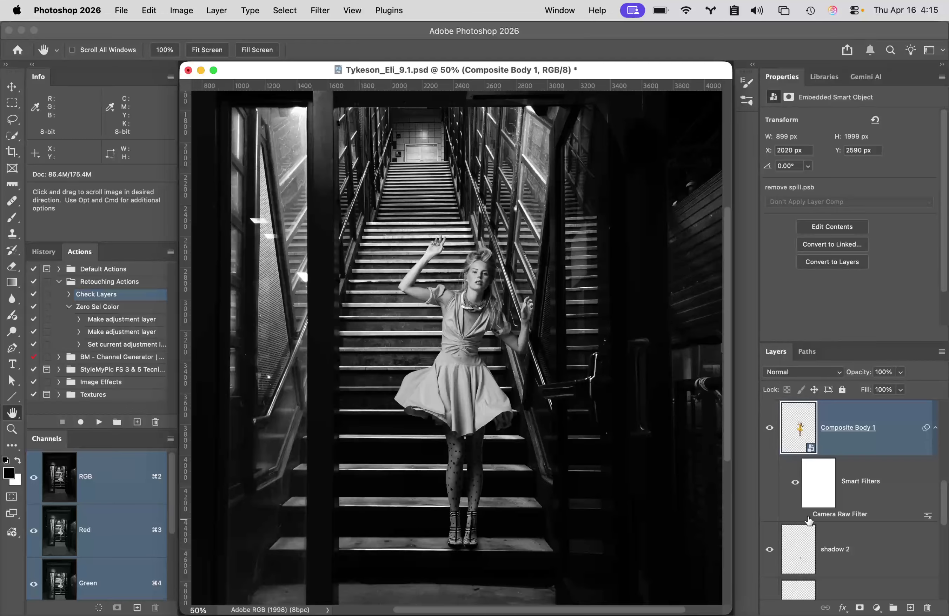
pyautogui.click(806, 516)
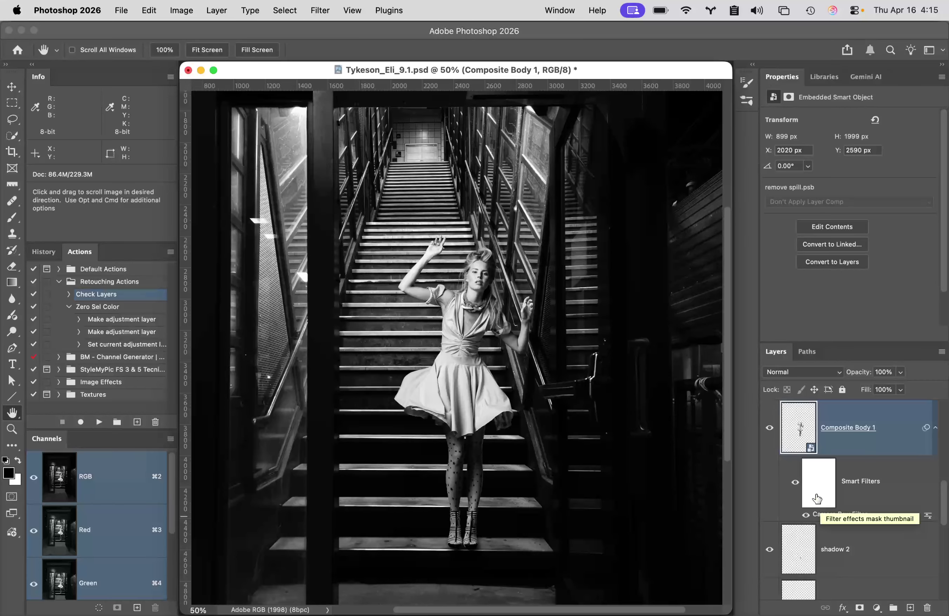
# Step: Reset the exposure in Composite Body 1's existing Camera Raw smart filter to 0.00
pyautogui.doubleClick(820, 515)
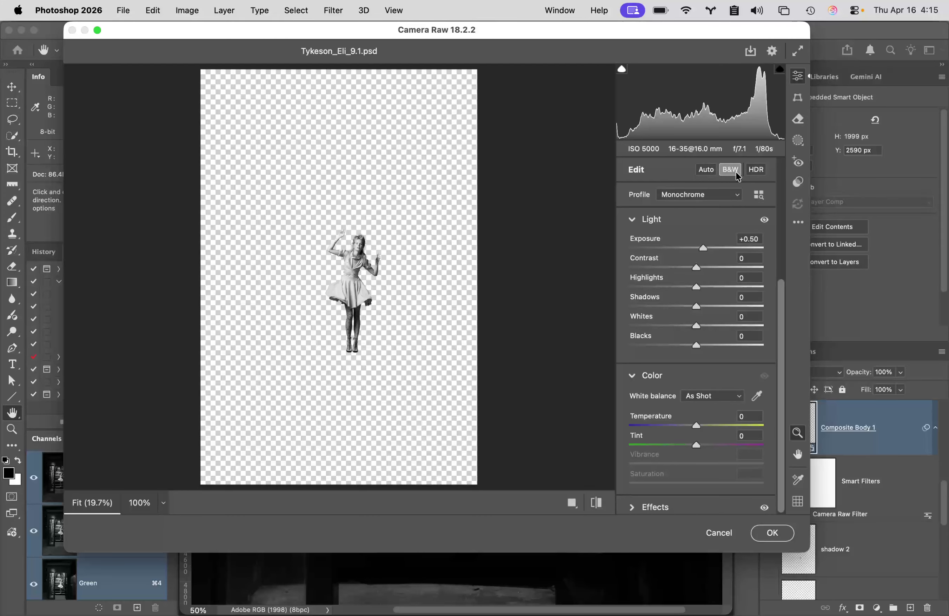
pyautogui.doubleClick(705, 248)
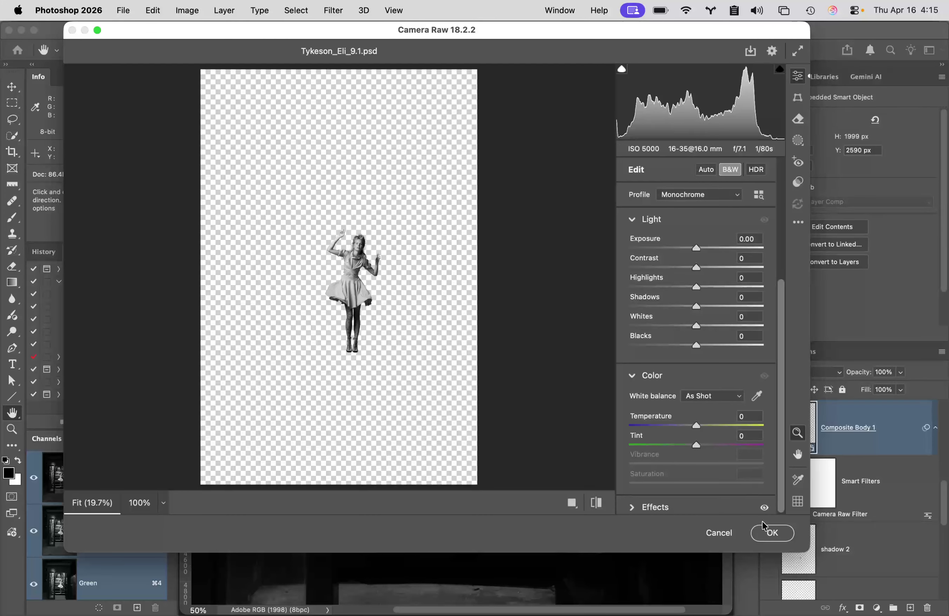
pyautogui.click(768, 534)
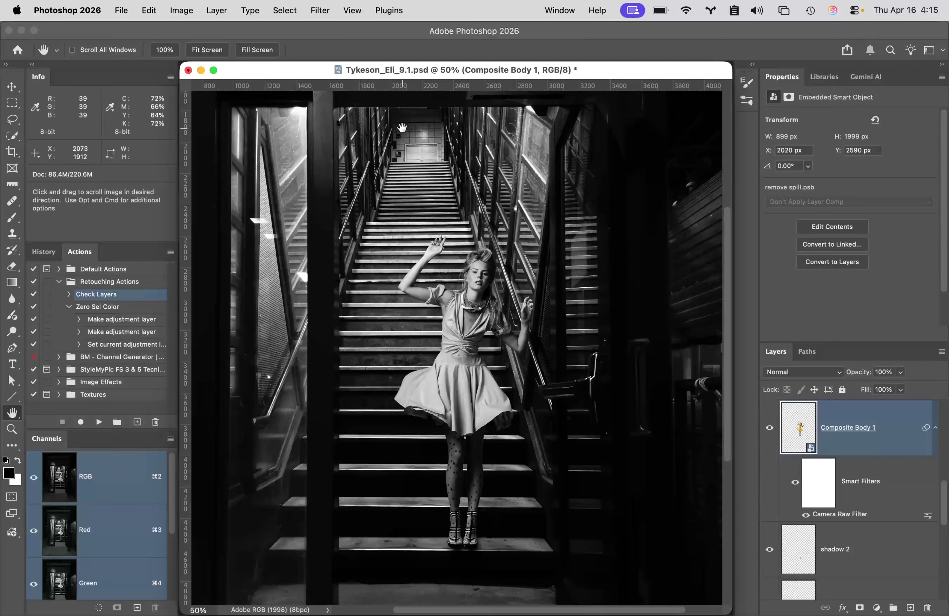
# Step: Add a second Camera Raw smart filter to Composite Body 1 with an exposure of +0.50
pyautogui.click(317, 11)
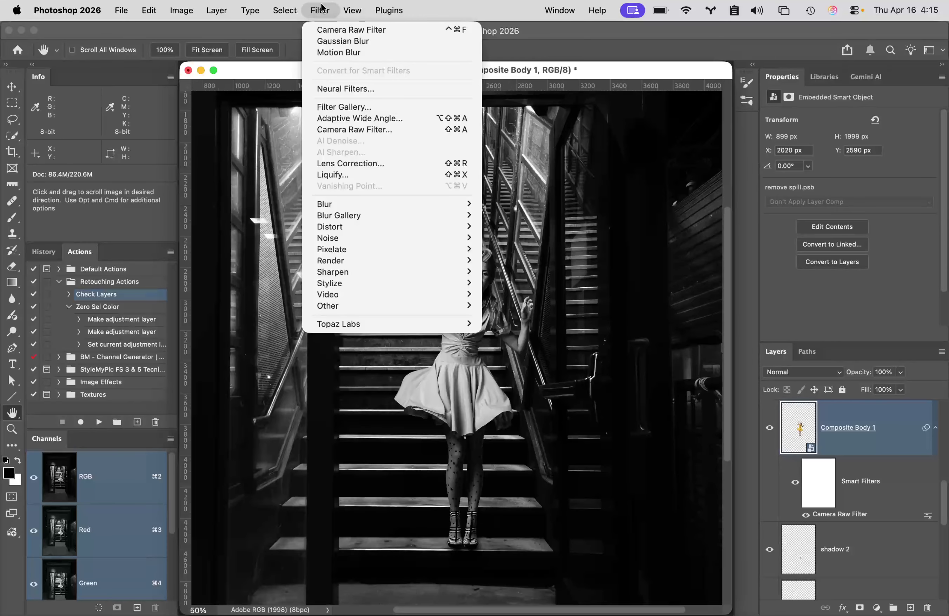
pyautogui.click(357, 130)
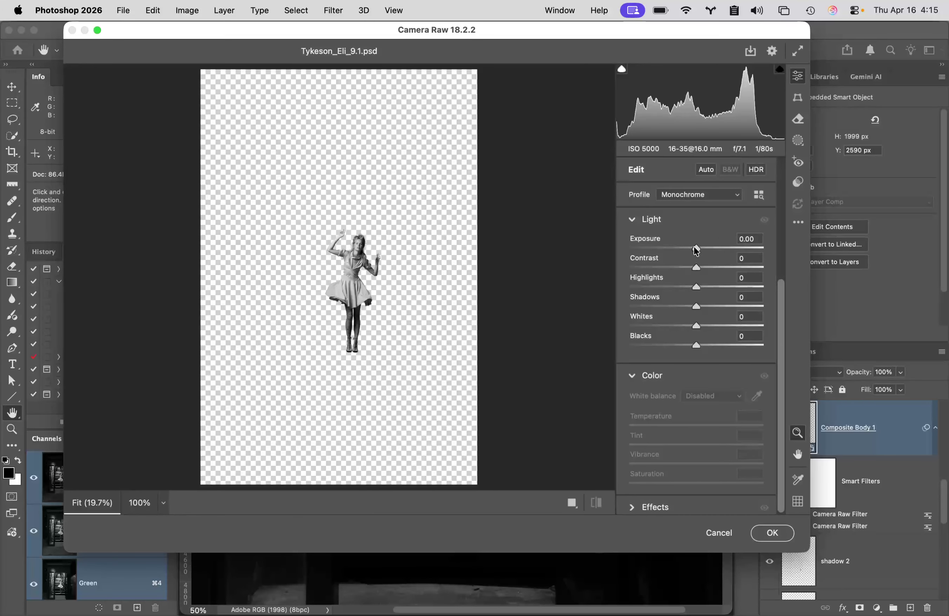
pyautogui.moveTo(696, 250); pyautogui.dragTo(703, 251)
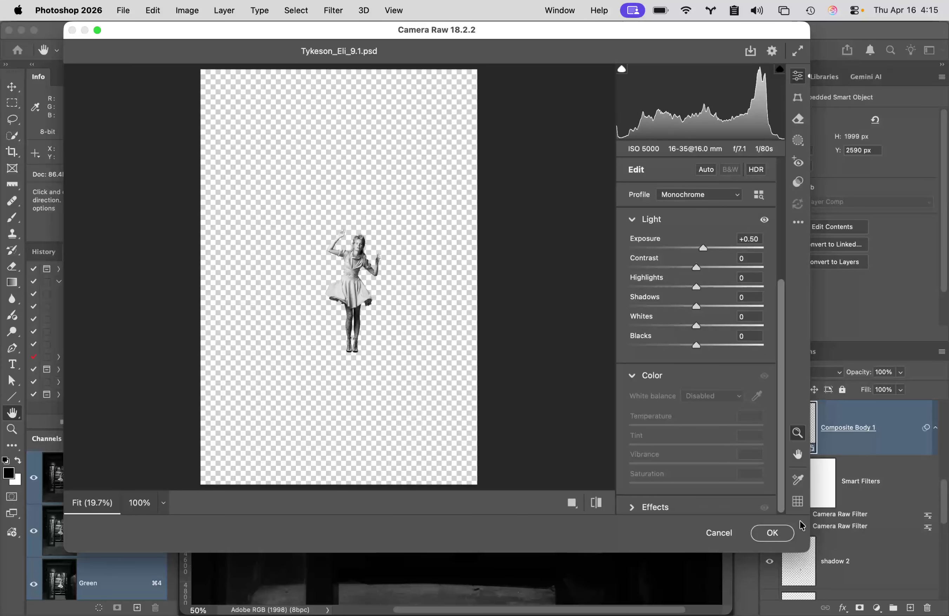
pyautogui.click(774, 534)
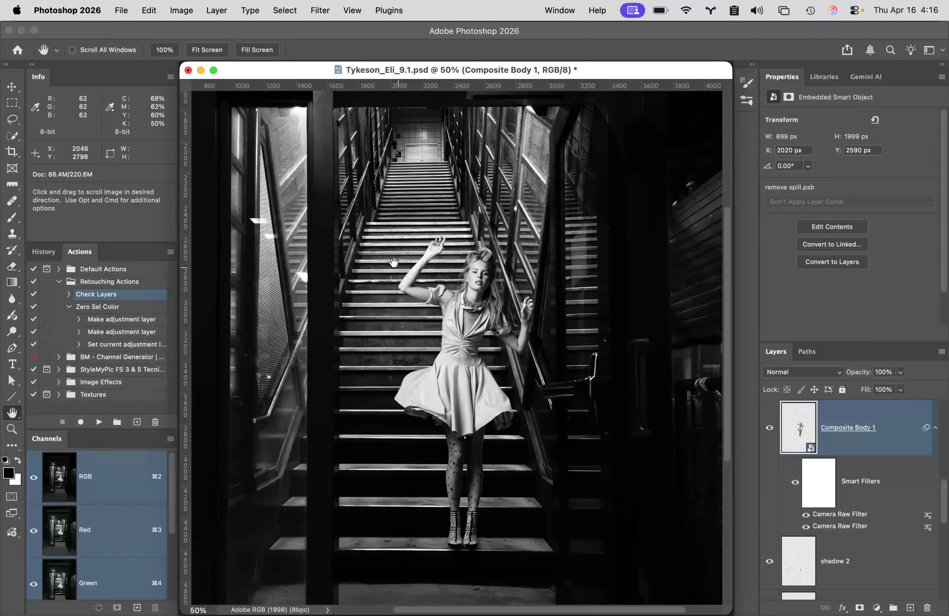
# Step: Switch to the Brush tool
pyautogui.press('b')
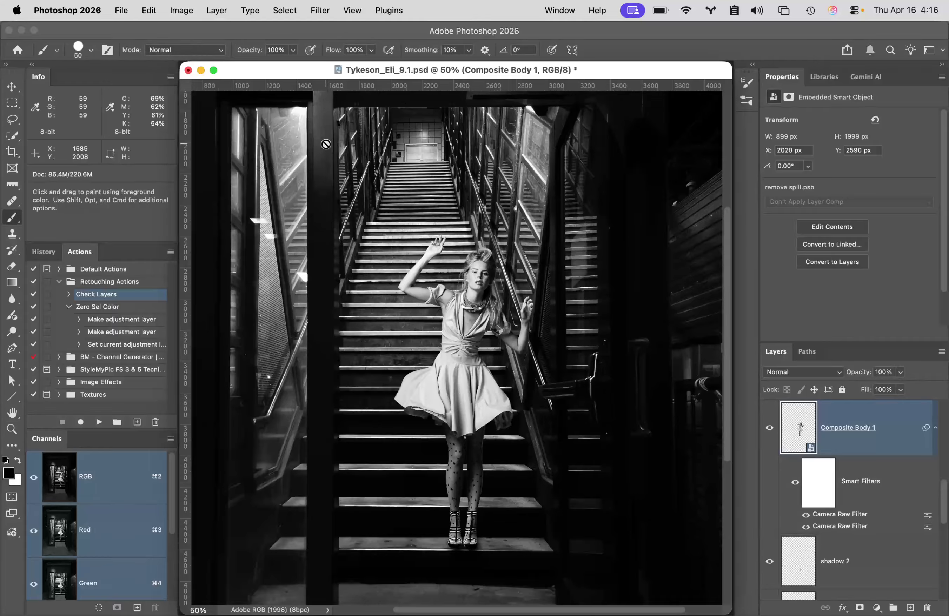
# Step: Delete both Camera Raw smart filters from the Composite Body 1 layer
pyautogui.click(805, 486)
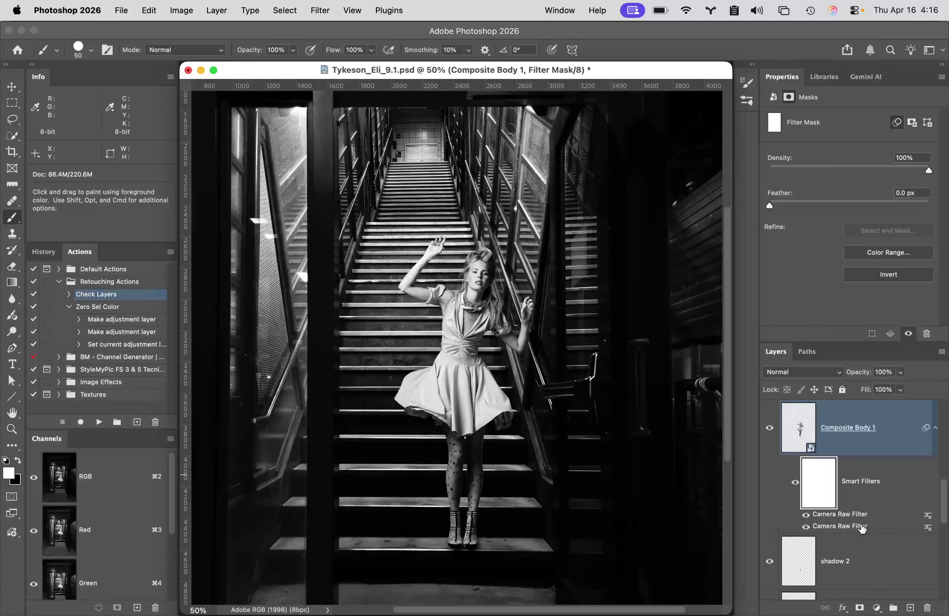
pyautogui.moveTo(861, 528); pyautogui.dragTo(892, 520)
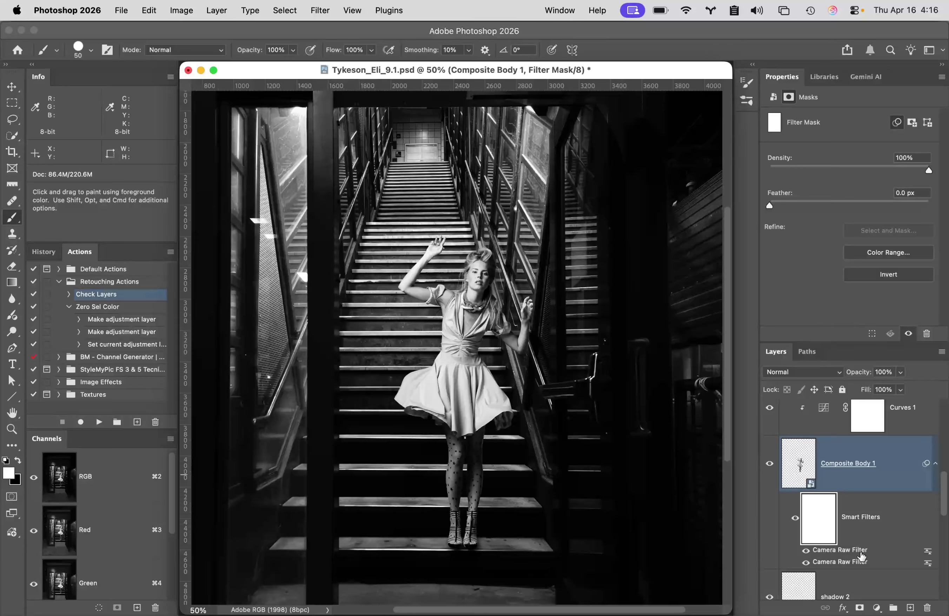
pyautogui.moveTo(858, 563); pyautogui.dragTo(927, 608)
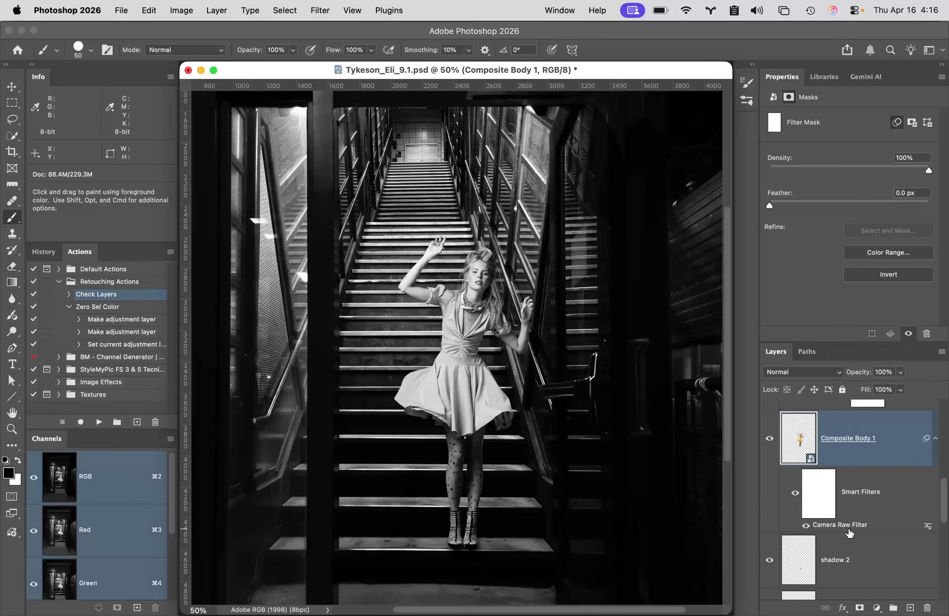
pyautogui.moveTo(847, 527); pyautogui.dragTo(927, 608)
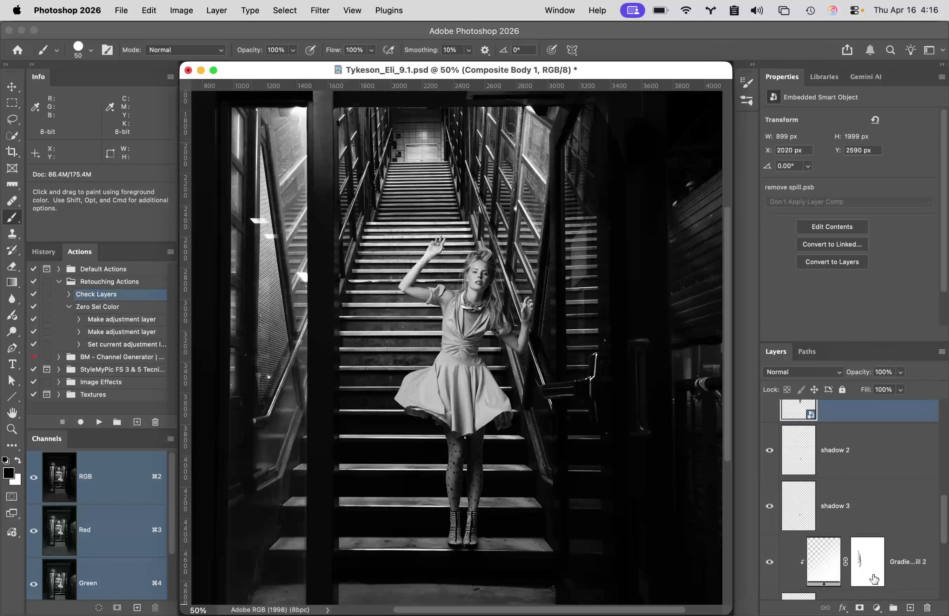
# Step: Check the effect of Curves 1 and add a Black & White adjustment layer above the hand layer
pyautogui.scroll(3, 855, 520)
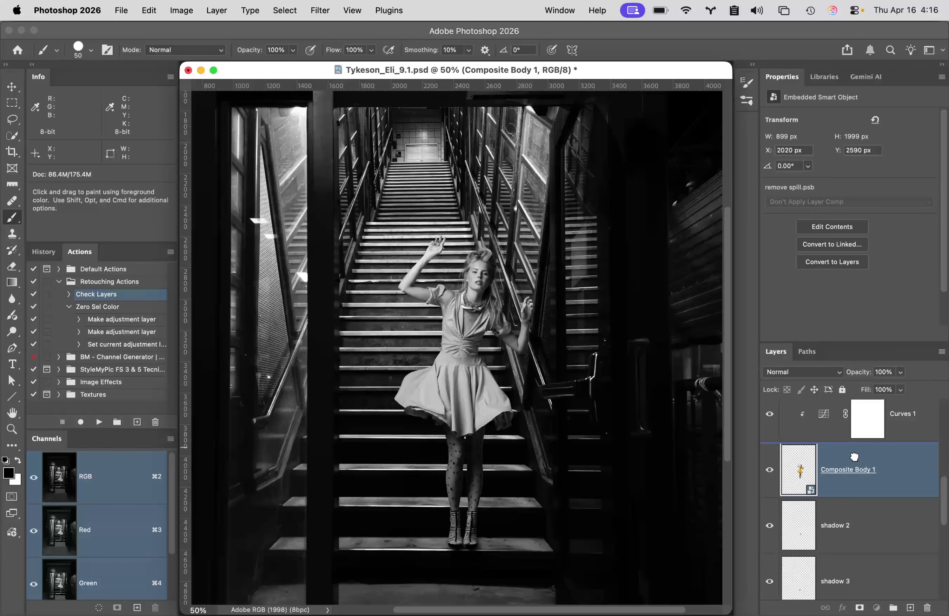
pyautogui.scroll(2, 883, 452)
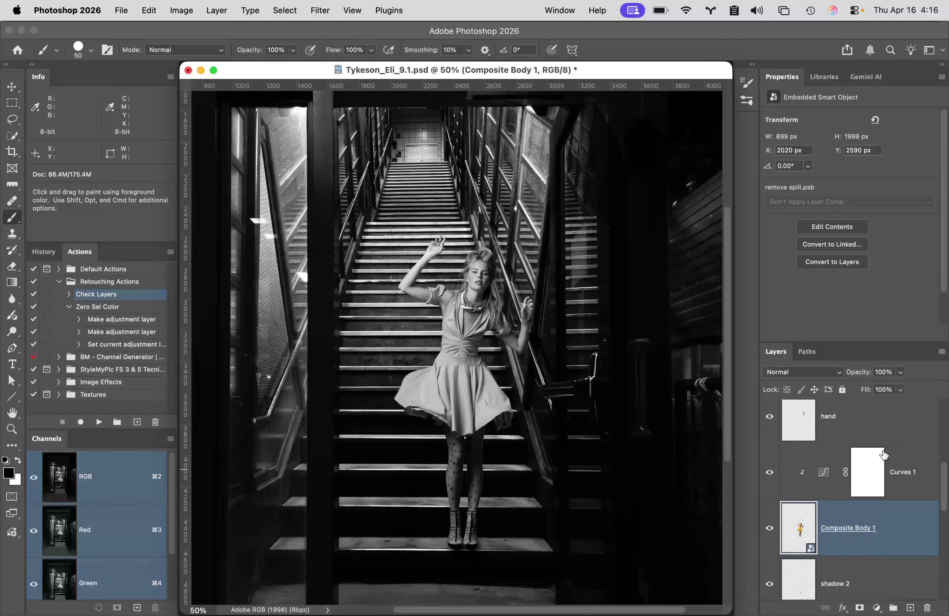
pyautogui.click(834, 451)
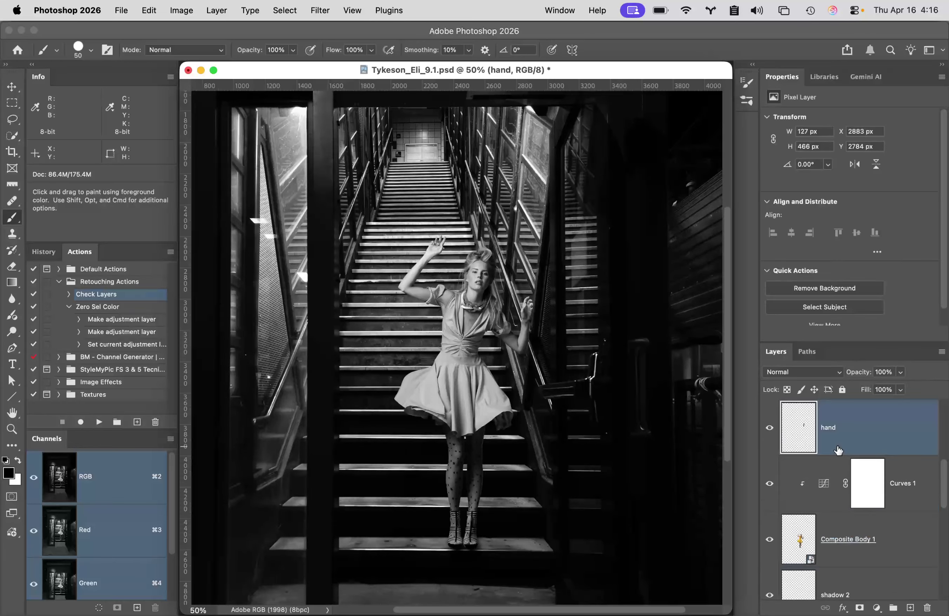
pyautogui.click(770, 484)
pyautogui.click(771, 484)
pyautogui.click(876, 608)
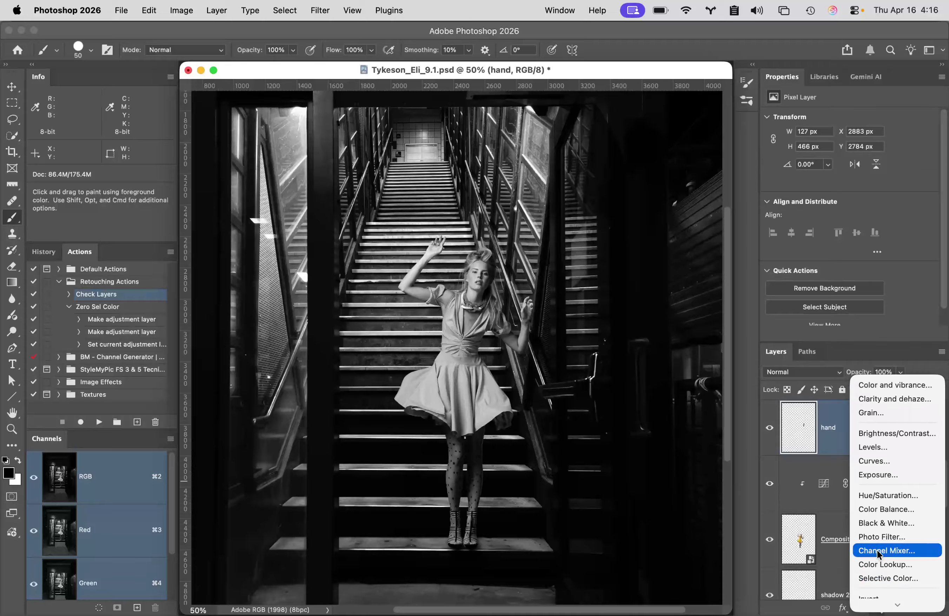
pyautogui.click(884, 523)
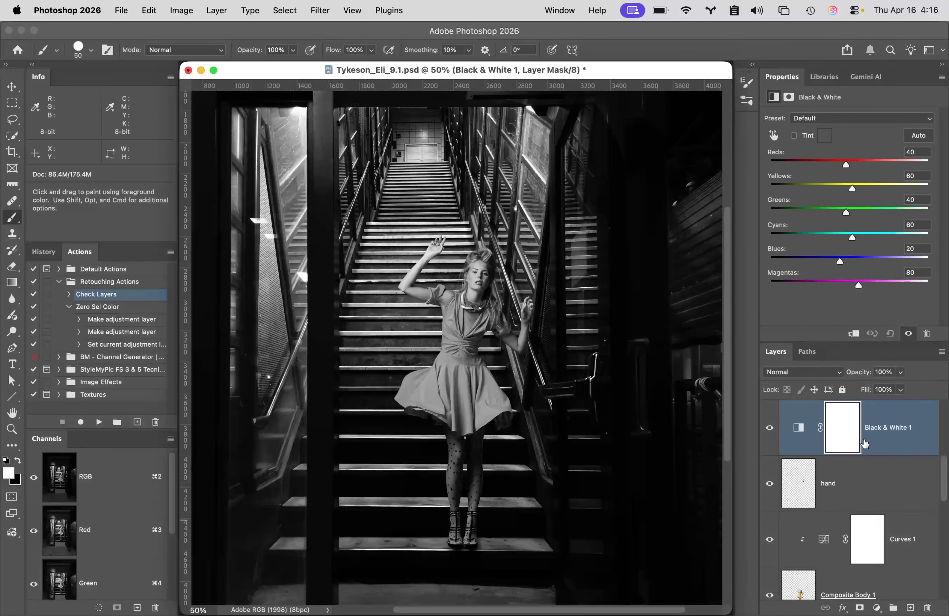
# Step: Move the Black & White adjustment below Curves 1 so it is clipped directly to Composite Body 1
pyautogui.scroll(-1, 859, 485)
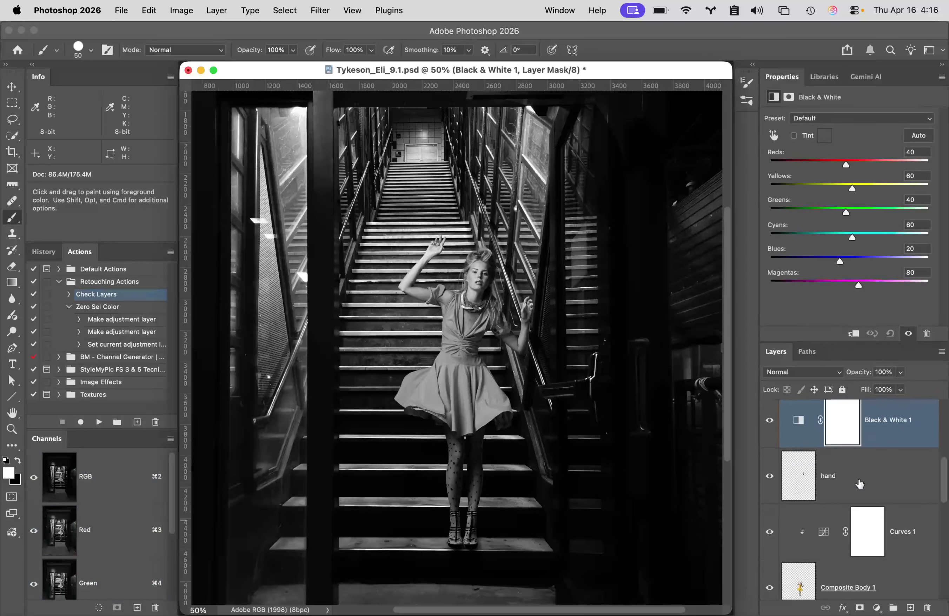
pyautogui.scroll(-2, 859, 484)
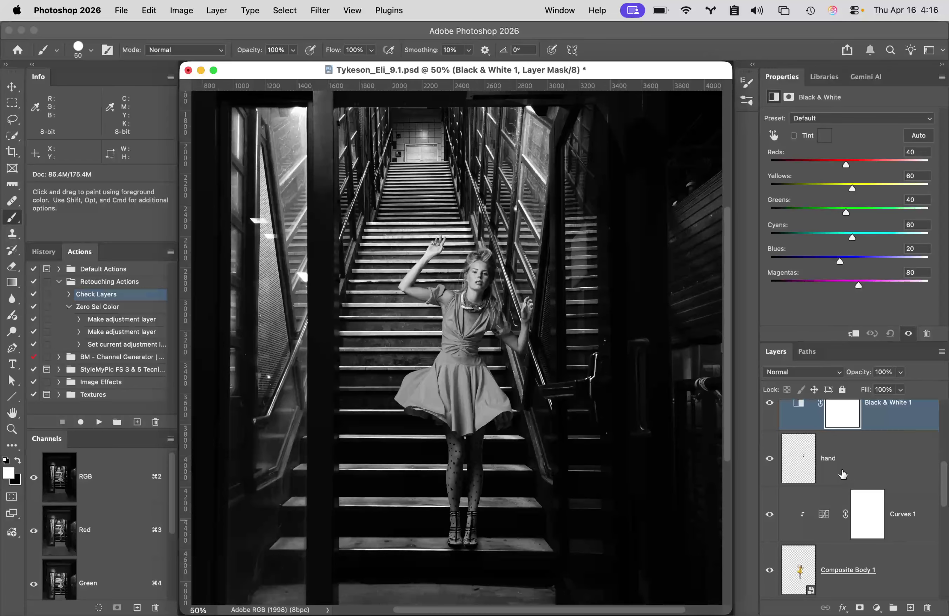
pyautogui.scroll(-1, 842, 474)
pyautogui.scroll(-1, 842, 474)
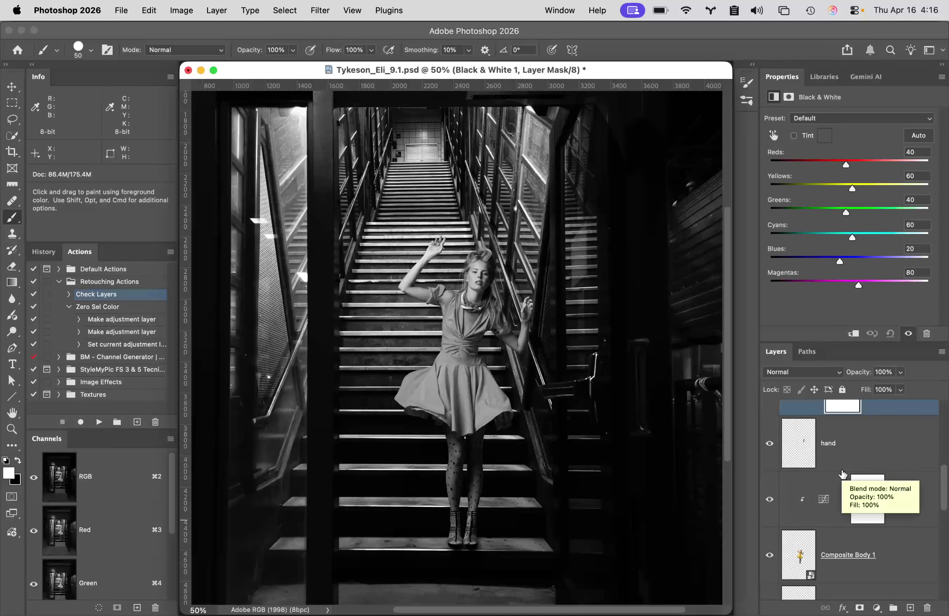
pyautogui.moveTo(883, 428); pyautogui.dragTo(885, 456)
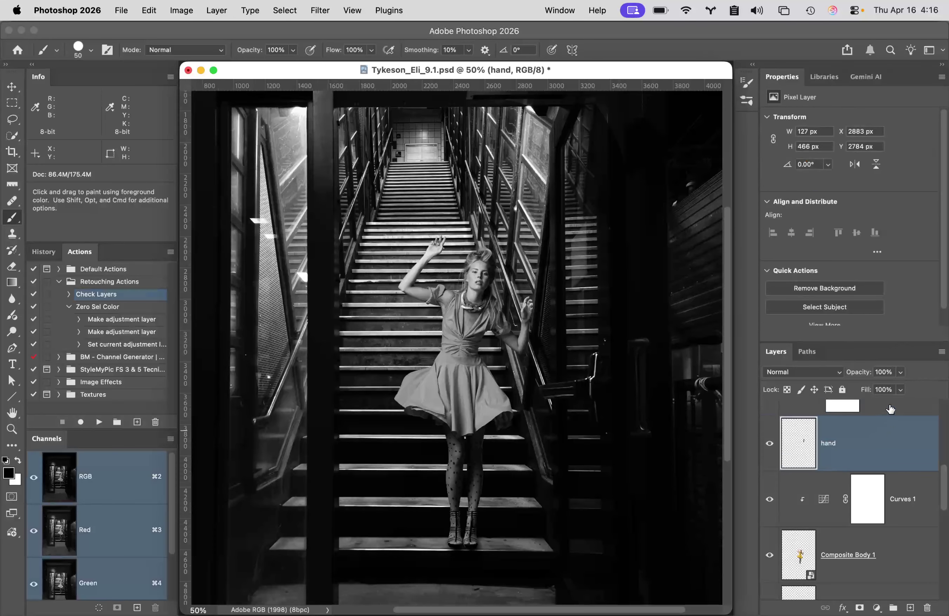
pyautogui.moveTo(888, 404); pyautogui.dragTo(875, 540)
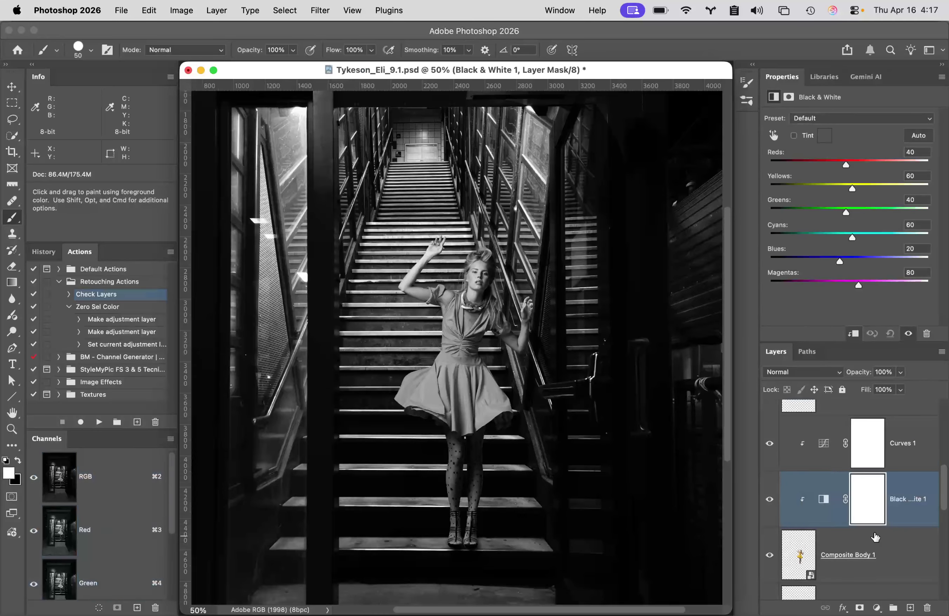
# Step: Apply a Camera Raw smart filter to Composite Body 1 with Exposure set to +0.50
pyautogui.scroll(-2, 898, 553)
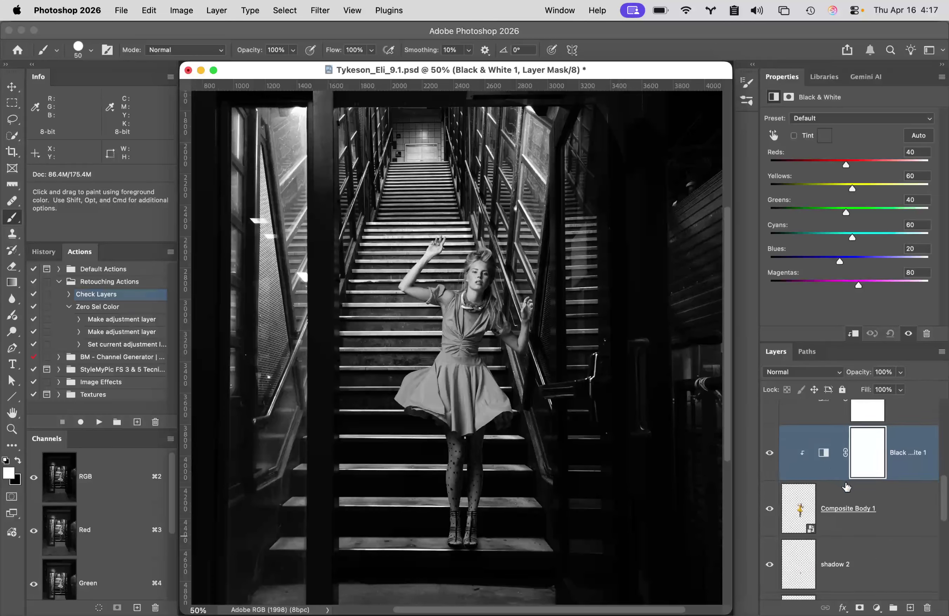
pyautogui.click(804, 502)
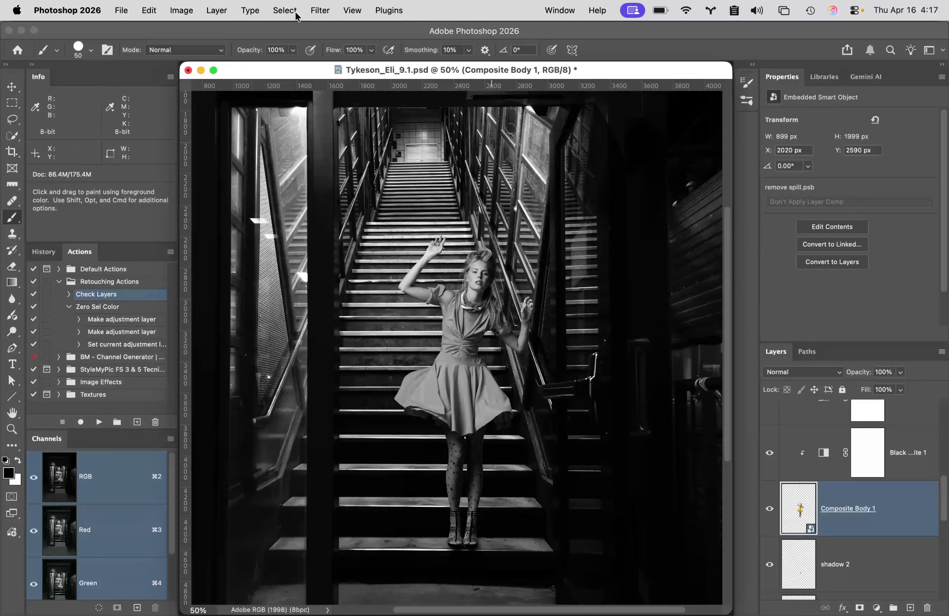
pyautogui.click(319, 9)
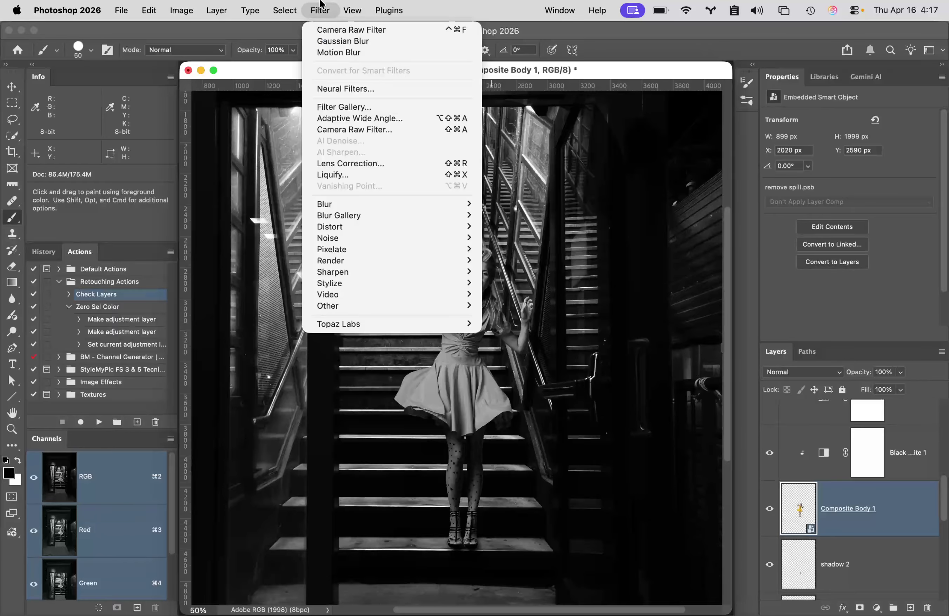
pyautogui.click(332, 31)
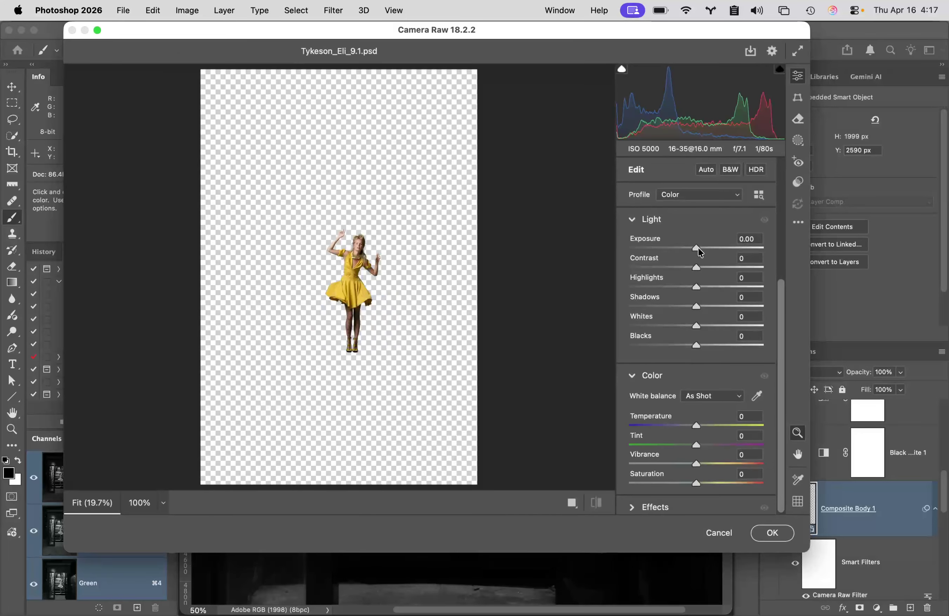
pyautogui.moveTo(698, 247); pyautogui.dragTo(704, 248)
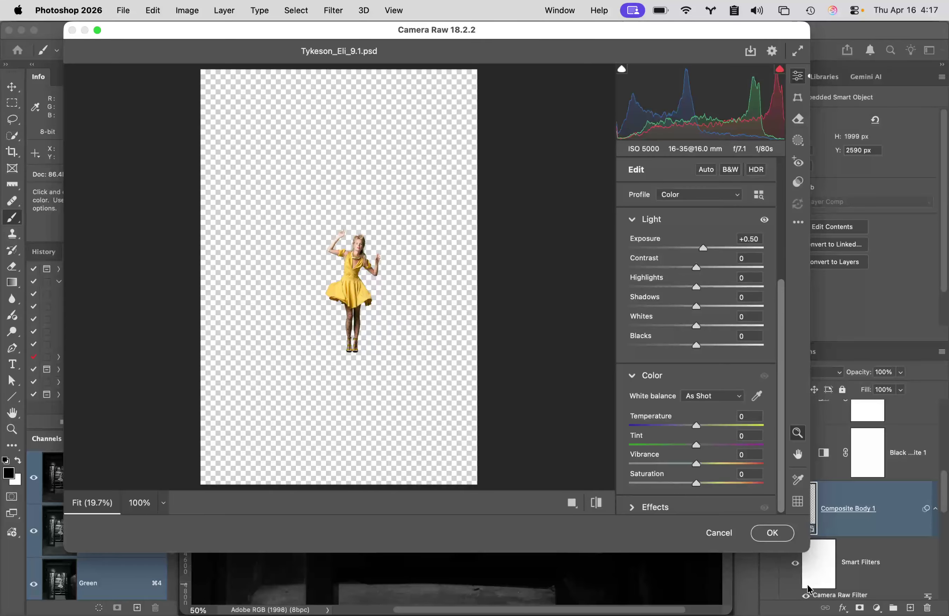
pyautogui.click(772, 533)
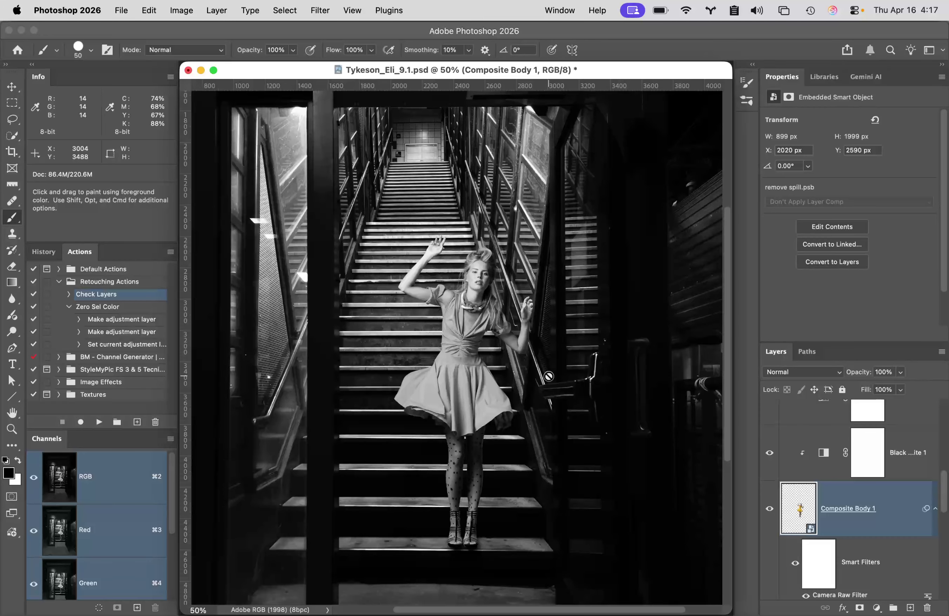
# Step: Target Composite Body 1's filter mask and set up a soft black brush at 400 px with 4% flow
pyautogui.click(819, 562)
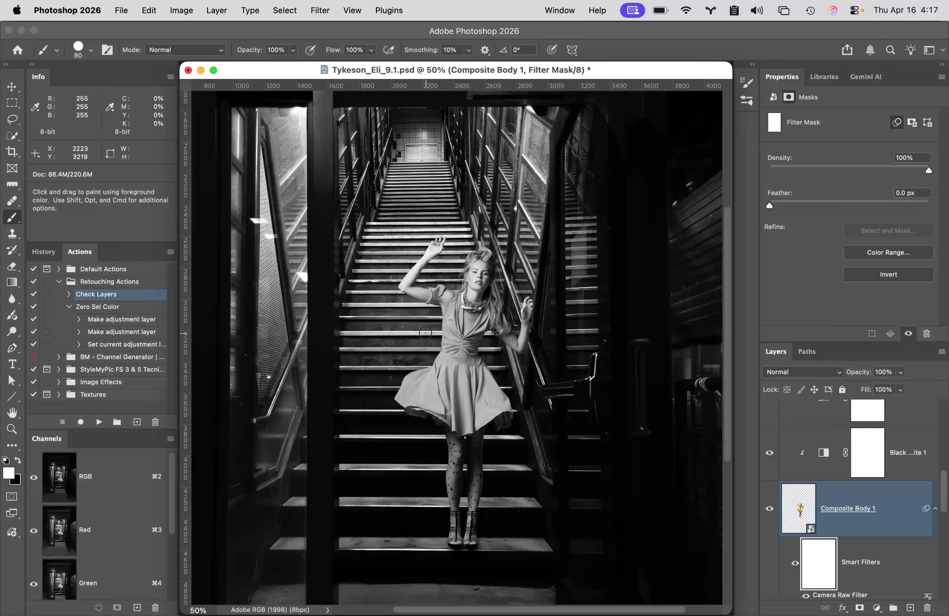
pyautogui.press(']')
pyautogui.press(']')
pyautogui.press(']')
pyautogui.press(']')
pyautogui.press(']')
pyautogui.press(']')
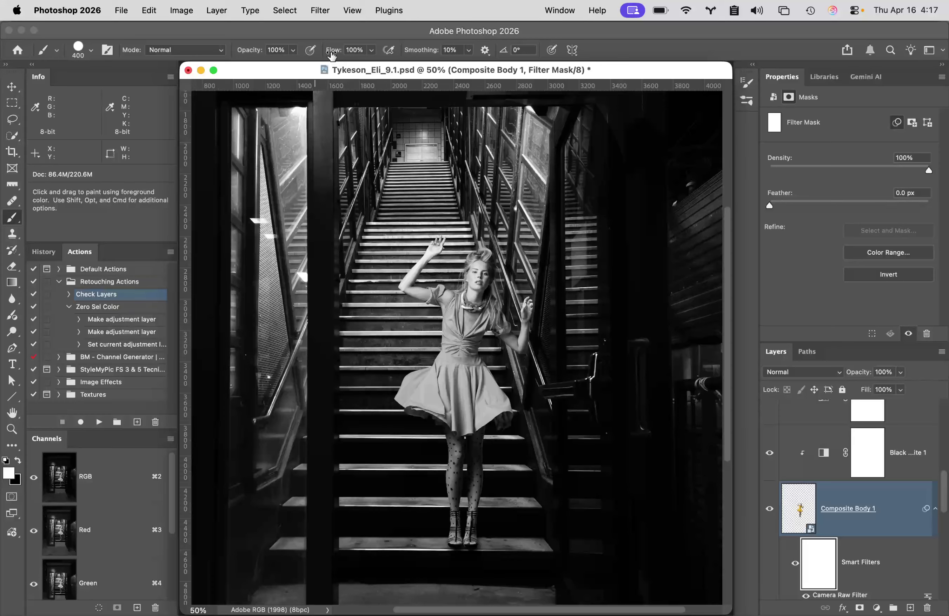
pyautogui.moveTo(331, 55); pyautogui.dragTo(272, 53)
pyautogui.press('x')
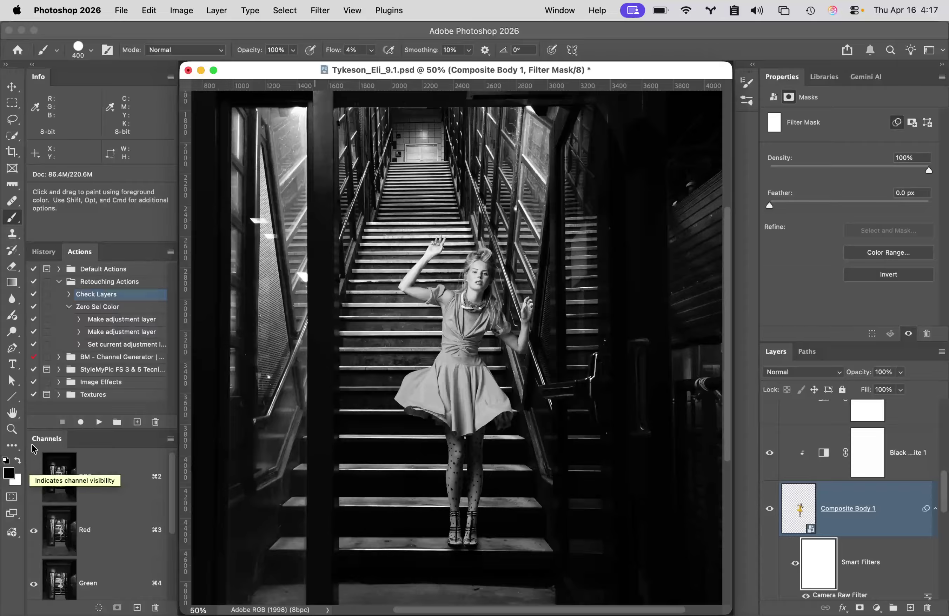
pyautogui.click(91, 49)
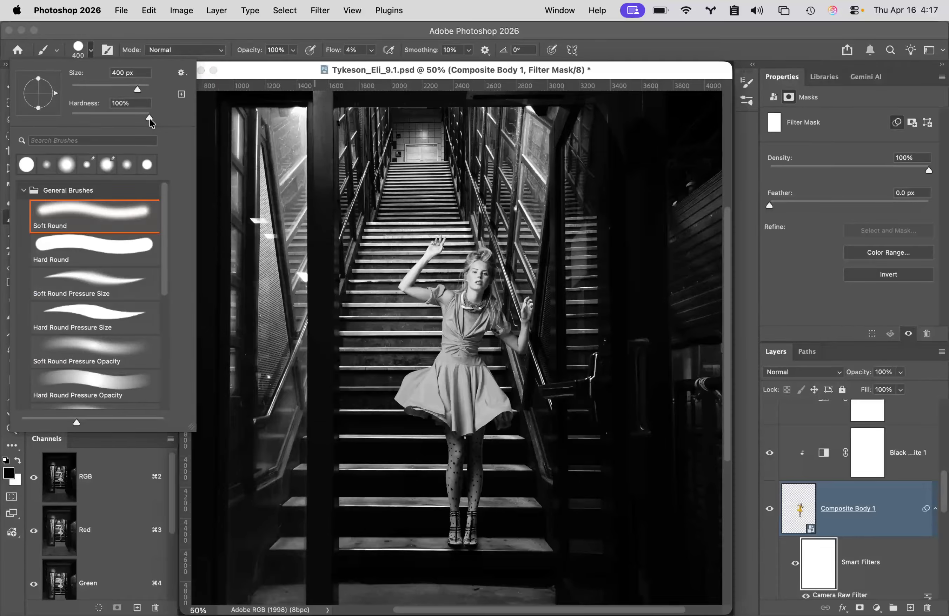
pyautogui.click(232, 35)
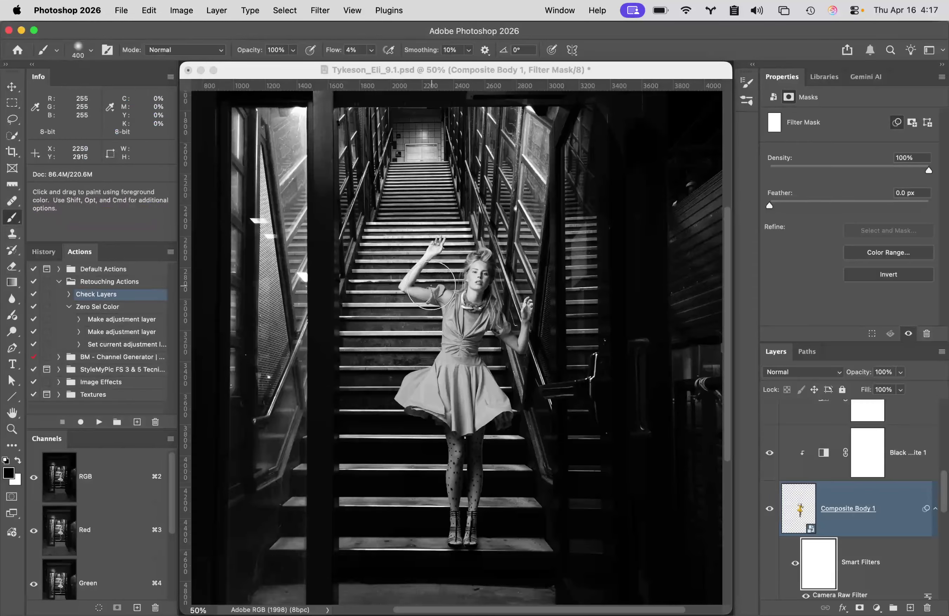
# Step: Paint black over the woman's dress on the filter mask, raising the brush flow to 23%
pyautogui.click(446, 345)
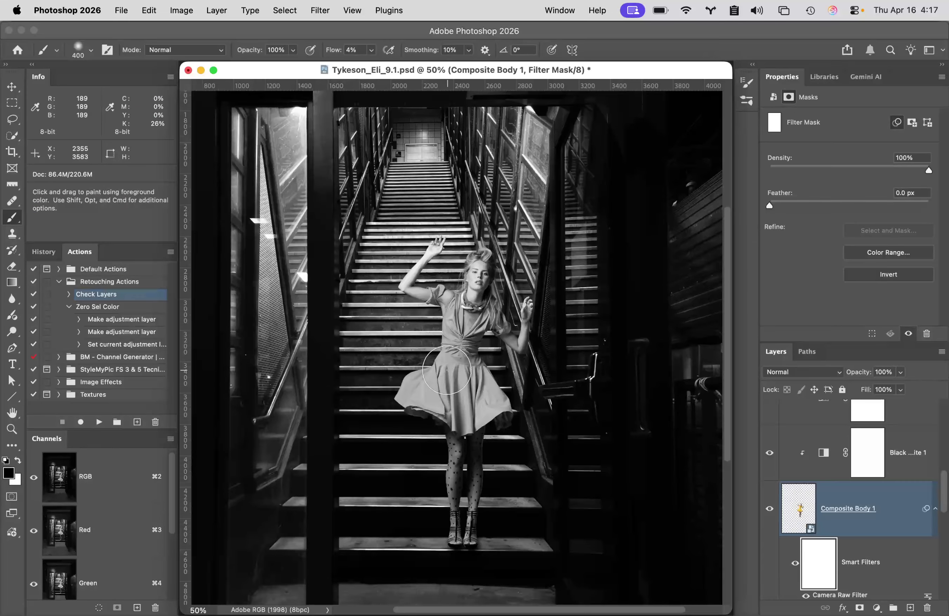
pyautogui.moveTo(444, 377); pyautogui.dragTo(440, 361)
pyautogui.moveTo(334, 50); pyautogui.dragTo(344, 54)
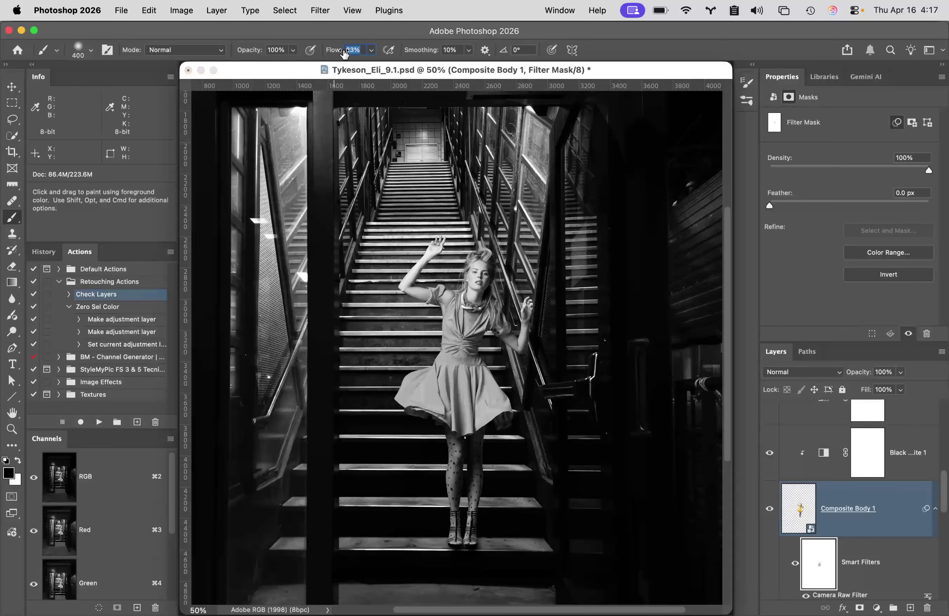
pyautogui.write('23')
pyautogui.press('Return')
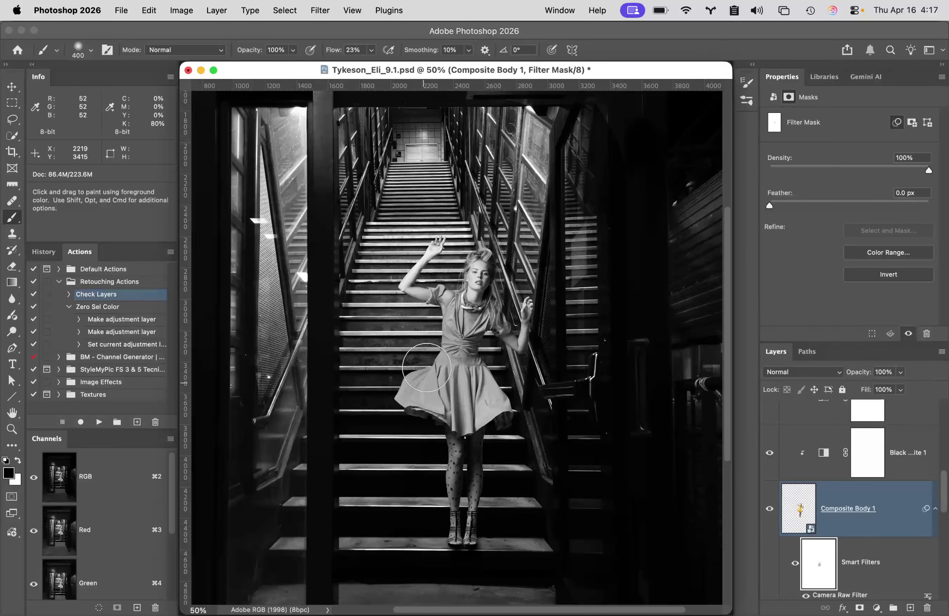
pyautogui.moveTo(426, 367)
pyautogui.mouseDown()
pyautogui.moveTo(440, 346)
pyautogui.moveTo(464, 352)
pyautogui.moveTo(482, 417)
pyautogui.moveTo(426, 364)
pyautogui.moveTo(443, 391)
pyautogui.moveTo(442, 380)
pyautogui.moveTo(492, 408)
pyautogui.moveTo(514, 368)
pyautogui.mouseUp()
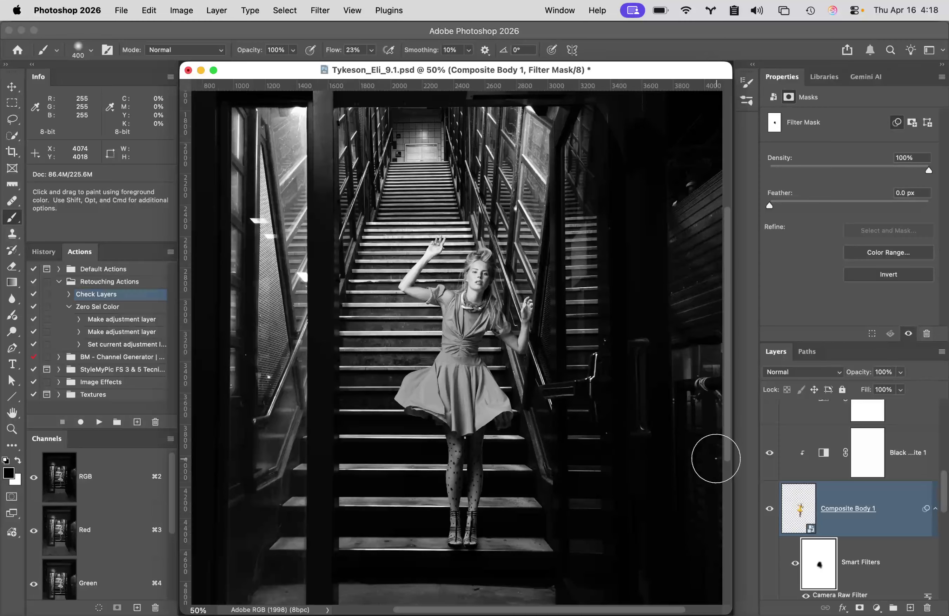
# Step: Compare the figure with the Curves 1 adjustment hidden and shown
pyautogui.scroll(4, 840, 503)
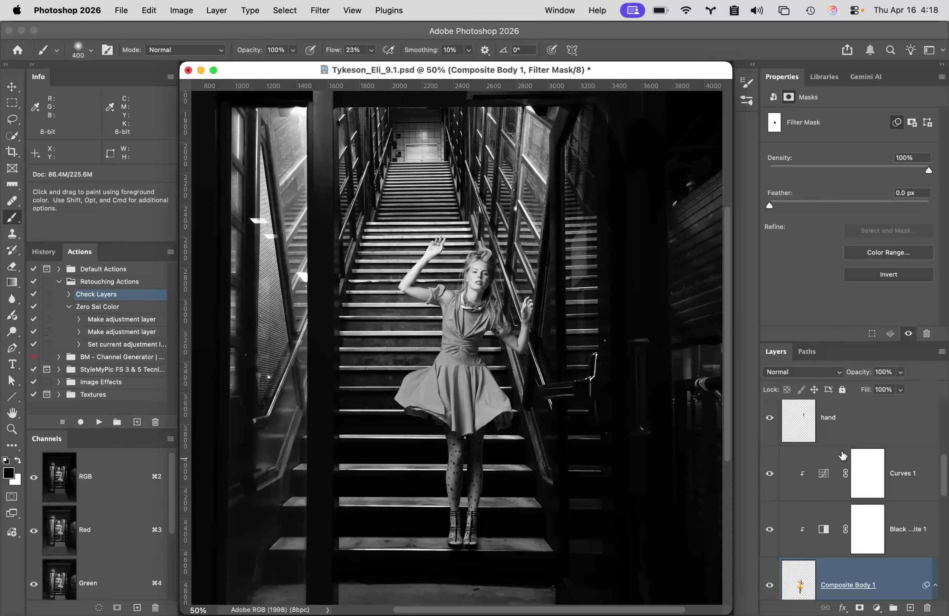
pyautogui.click(769, 475)
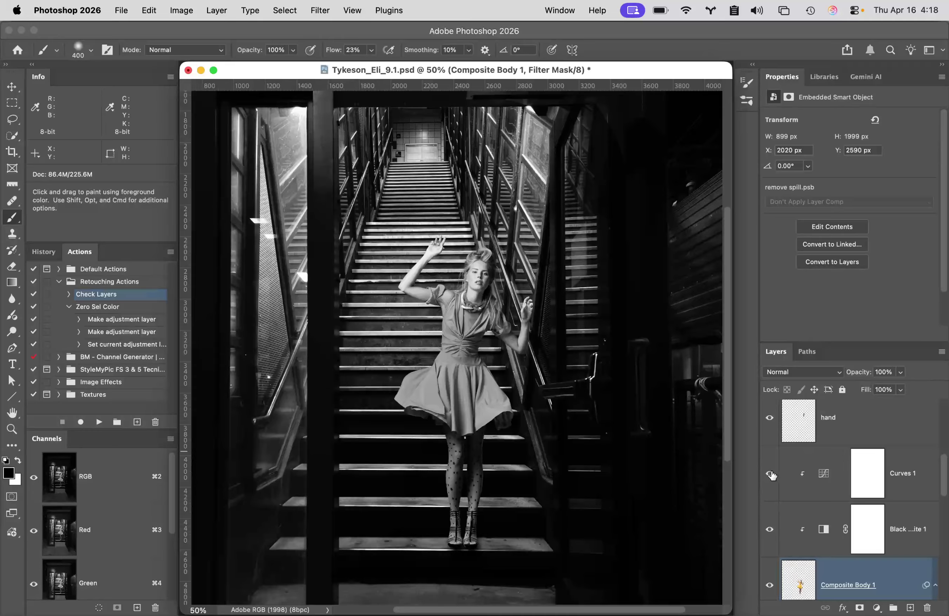
pyautogui.click(769, 478)
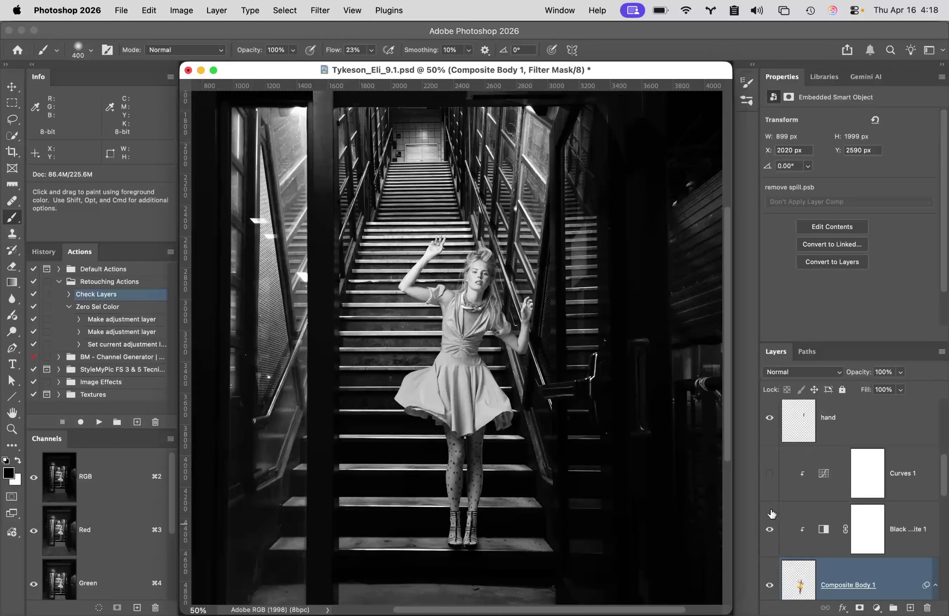
# Step: Add a new Curves adjustment layer directly above Curves 1
pyautogui.click(826, 461)
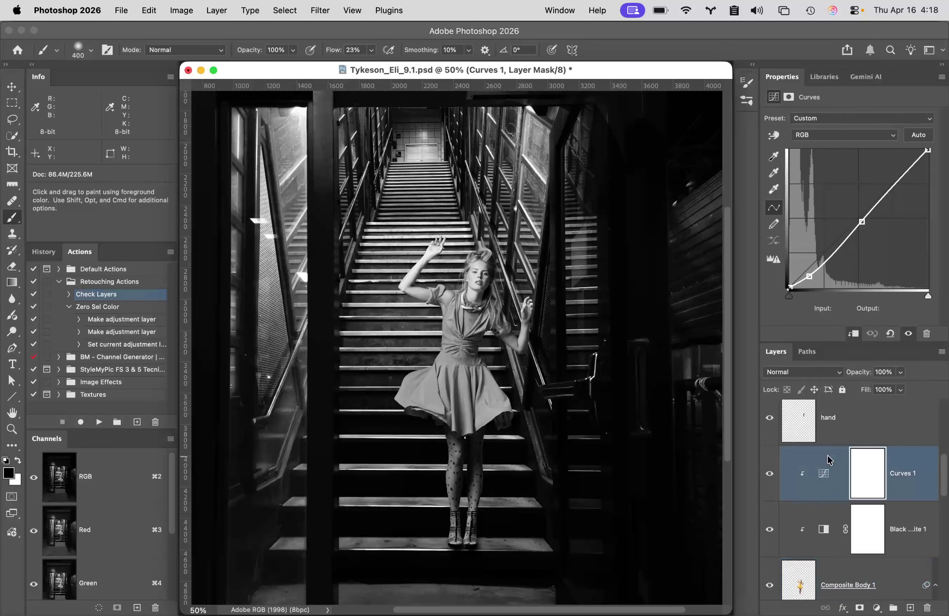
pyautogui.click(876, 608)
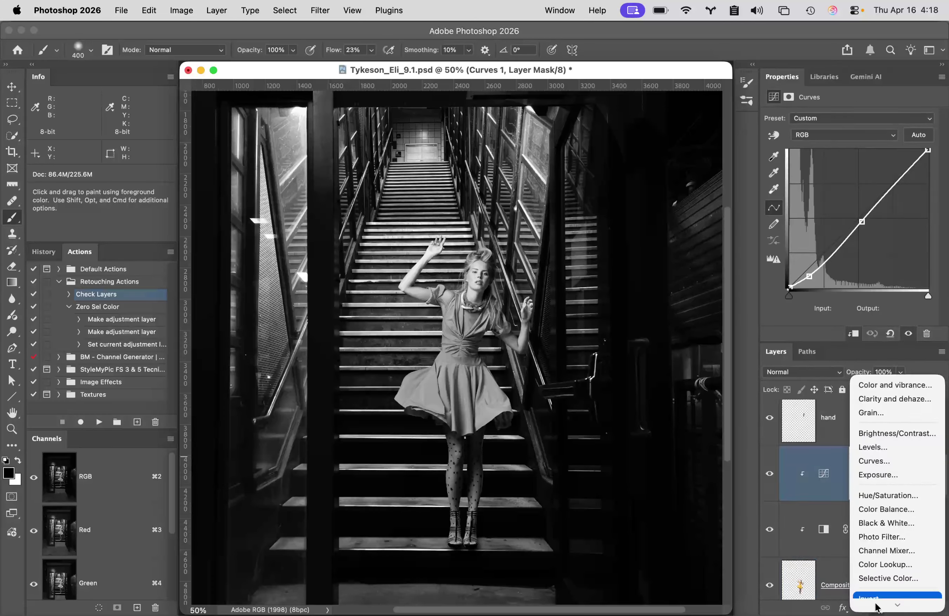
pyautogui.click(894, 466)
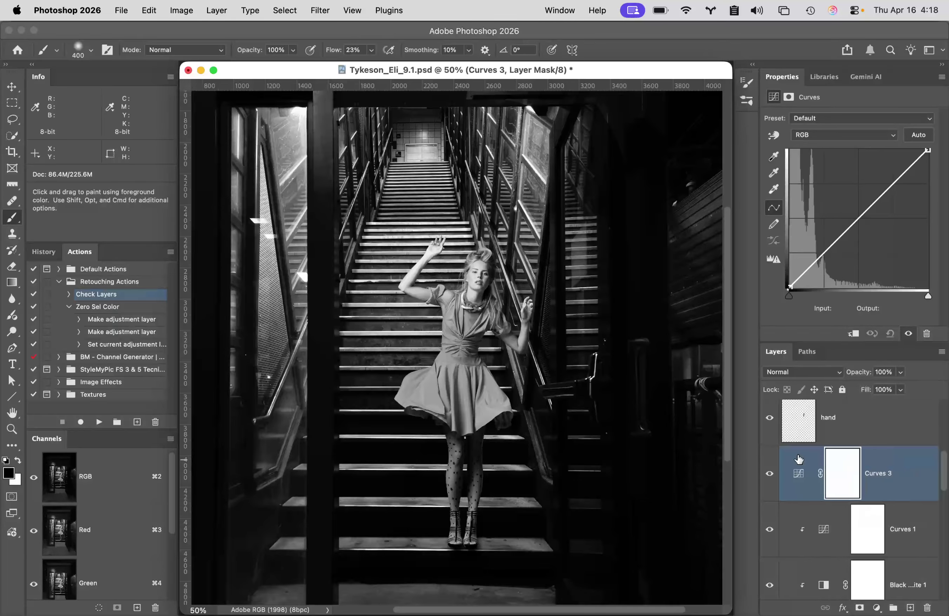
# Step: Clip the new Curves 3 layer to the figure, set its blend mode to Multiply, and invert its mask to black
pyautogui.keyDown('alt'); pyautogui.click(810, 496); pyautogui.keyUp('alt')
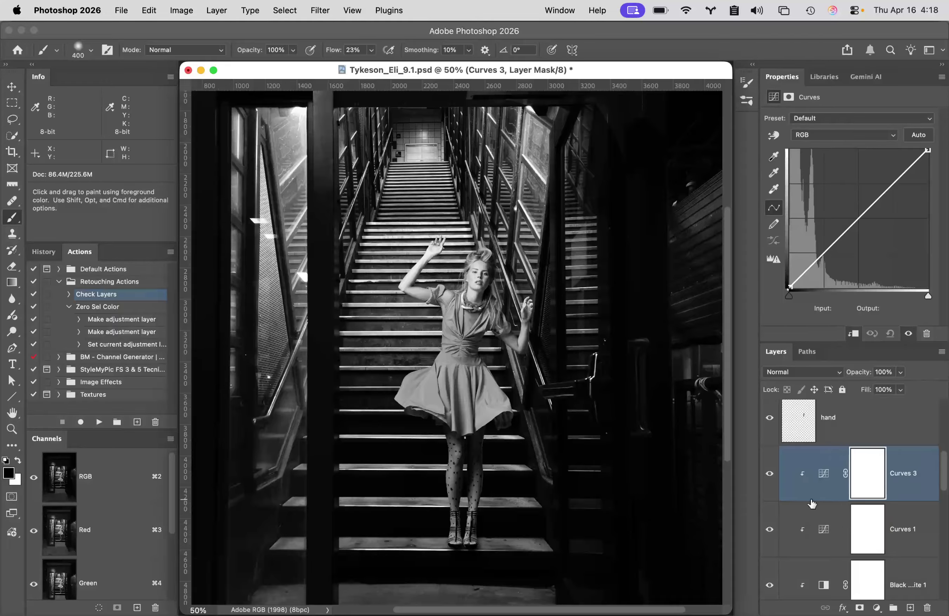
pyautogui.click(805, 373)
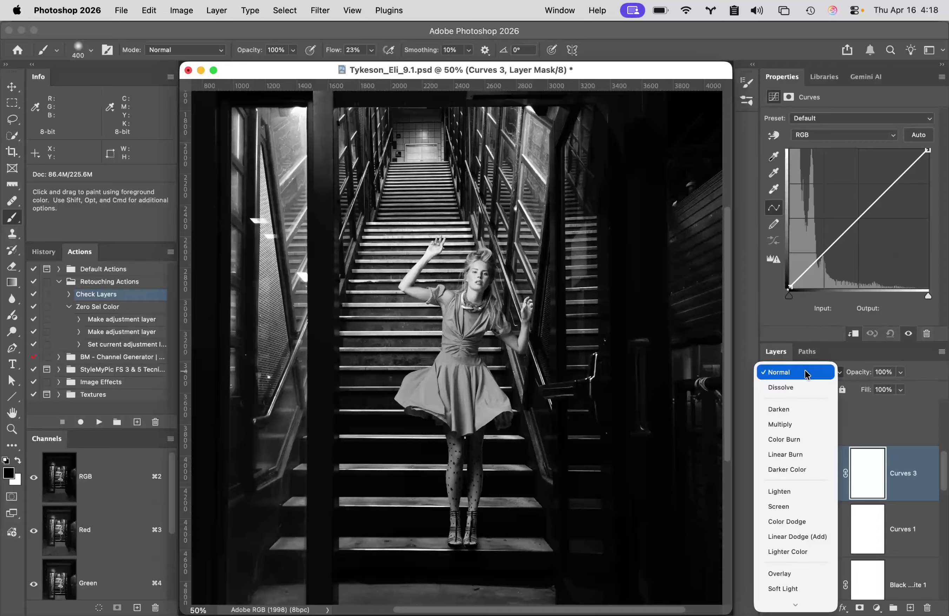
pyautogui.click(800, 425)
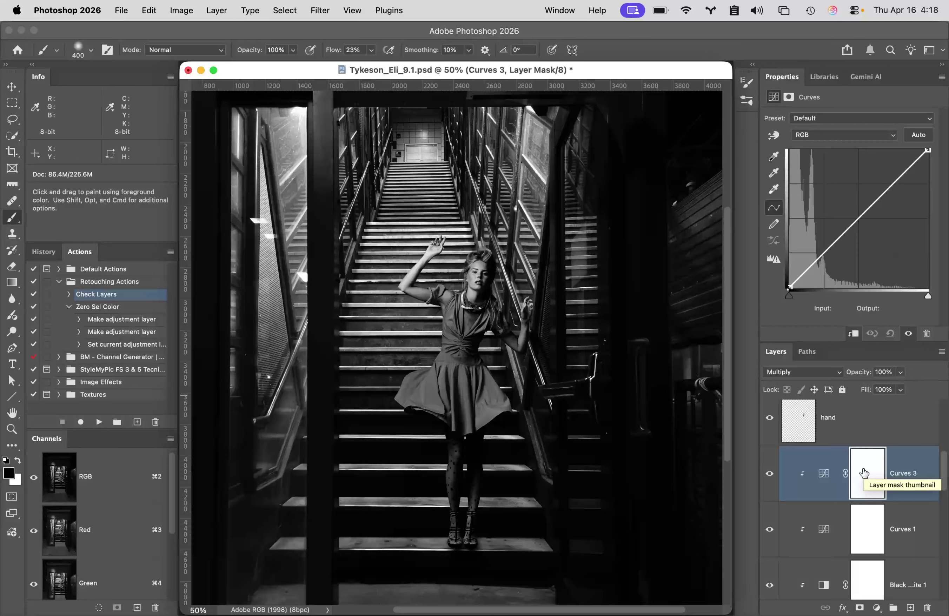
pyautogui.press('super+i')
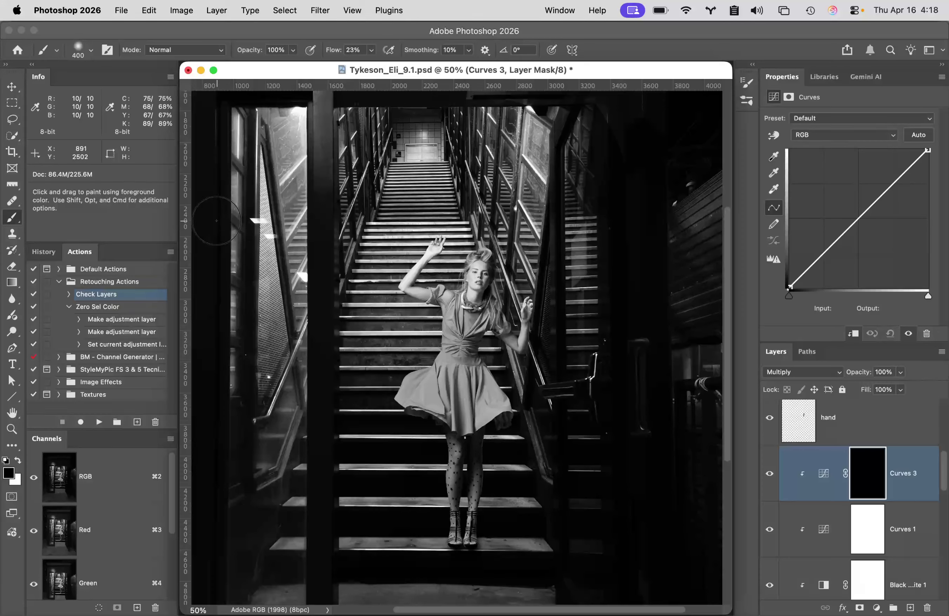
# Step: Set up a soft brush with 0% hardness and enlarge it to 3400 px
pyautogui.click(92, 51)
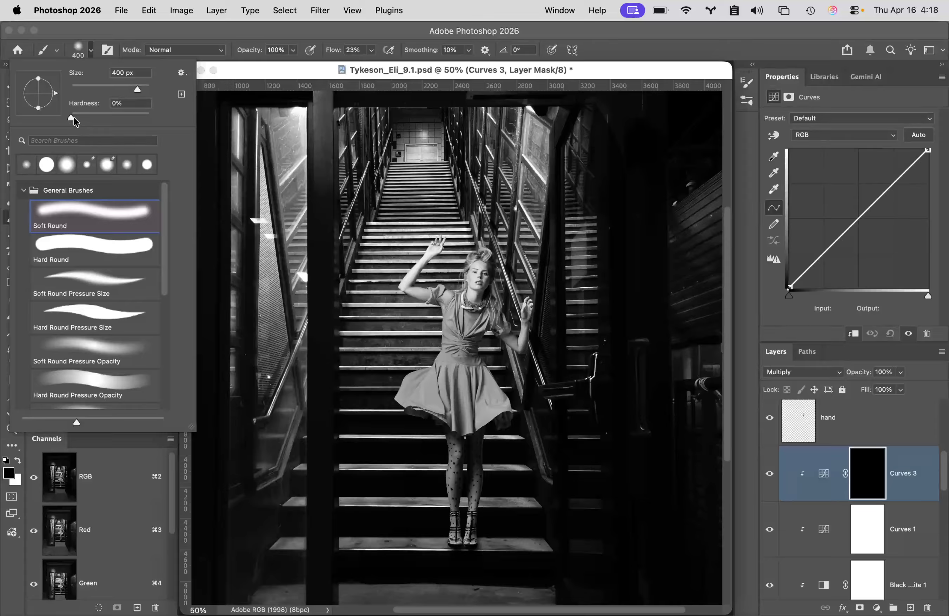
pyautogui.moveTo(71, 118); pyautogui.dragTo(39, 118)
pyautogui.click(639, 51)
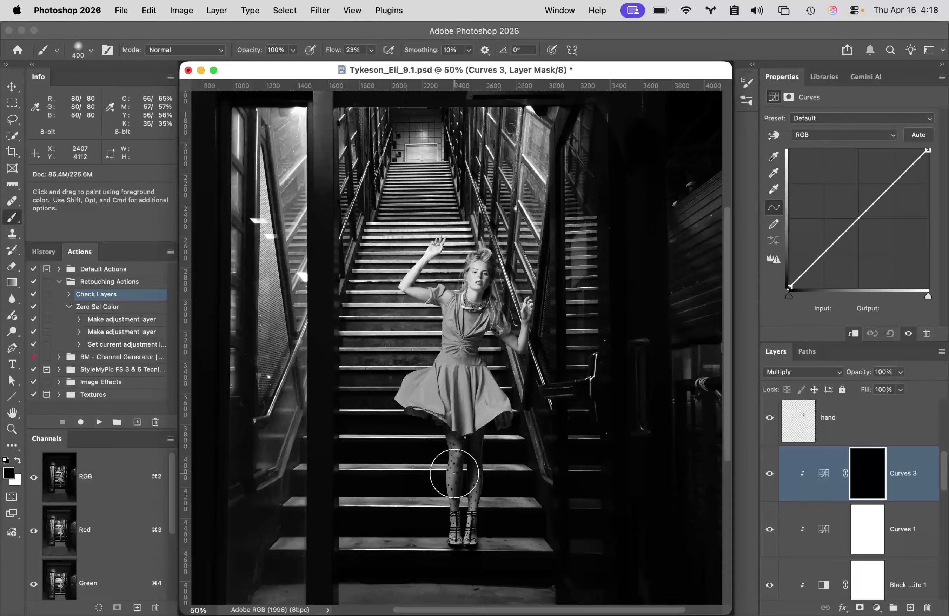
pyautogui.press(']')
pyautogui.press(']')
pyautogui.press(']')
pyautogui.press(']')
pyautogui.press(']')
pyautogui.press(']')
pyautogui.press(']')
pyautogui.press(']')
pyautogui.press(']')
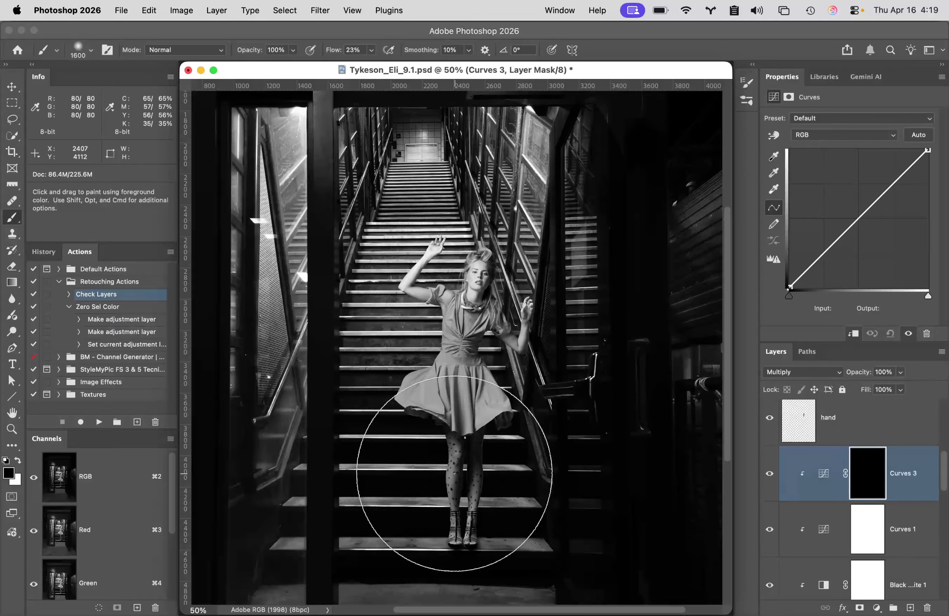
pyautogui.press(']')
pyautogui.press(']')
pyautogui.press(']')
pyautogui.press(']')
pyautogui.press(']')
pyautogui.press(']')
pyautogui.press(']')
pyautogui.press(']')
pyautogui.press(']')
pyautogui.press(']')
pyautogui.press(']')
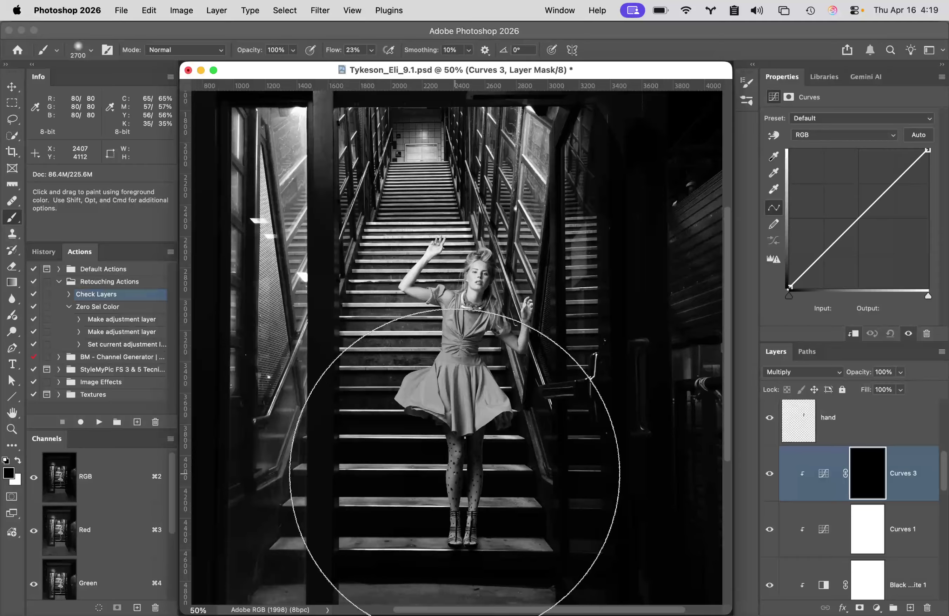
pyautogui.press(']')
pyautogui.press(']')
pyautogui.press(']')
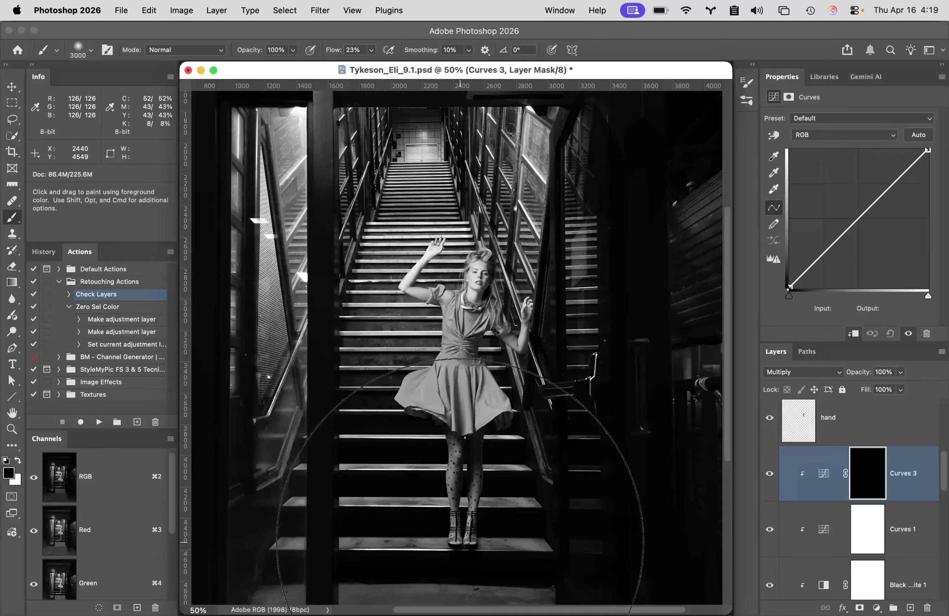
pyautogui.press(']')
pyautogui.press(']')
pyautogui.press(']')
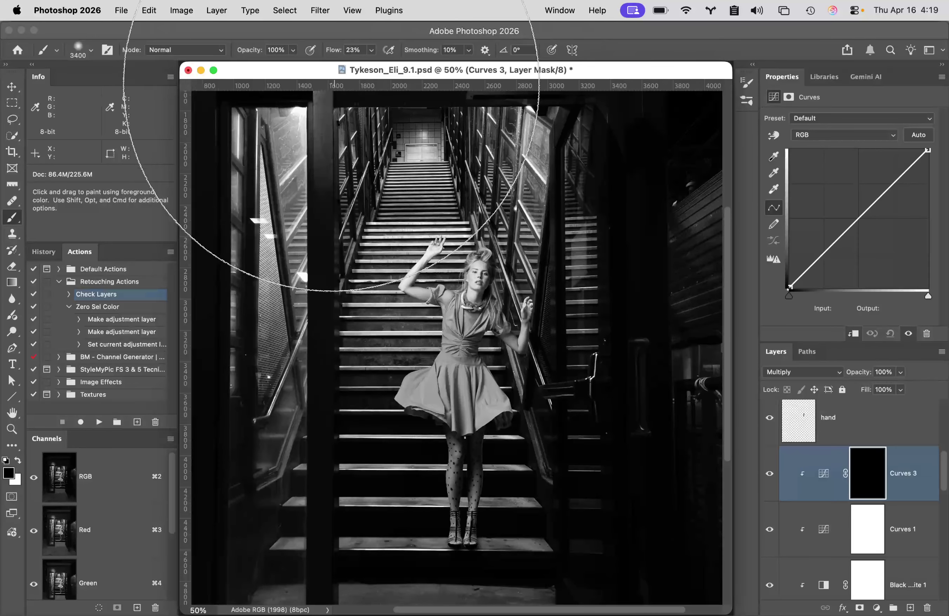
# Step: Paint a single white dab at 100% flow over the woman's lower legs on the Curves 3 mask
pyautogui.moveTo(330, 56); pyautogui.dragTo(442, 71)
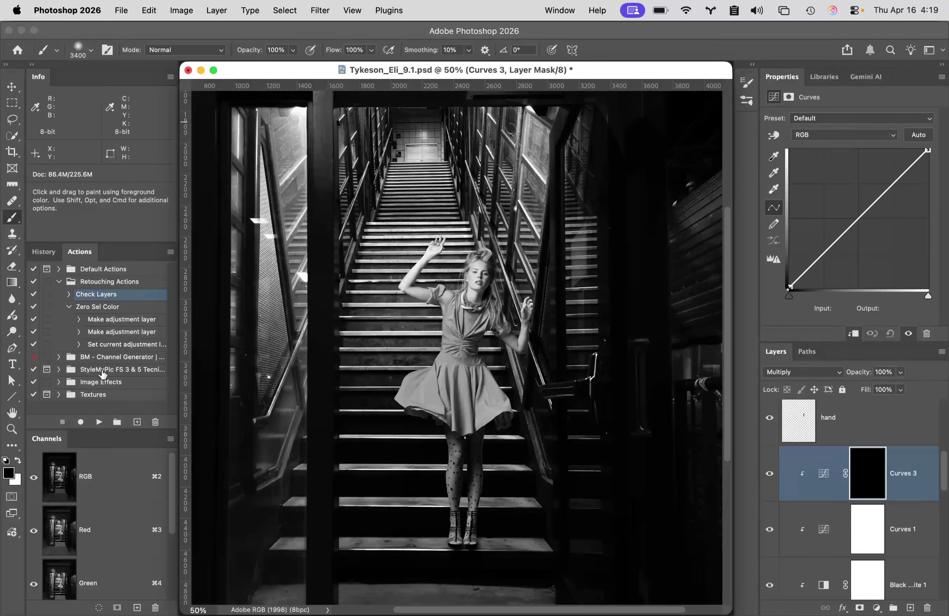
pyautogui.press('x')
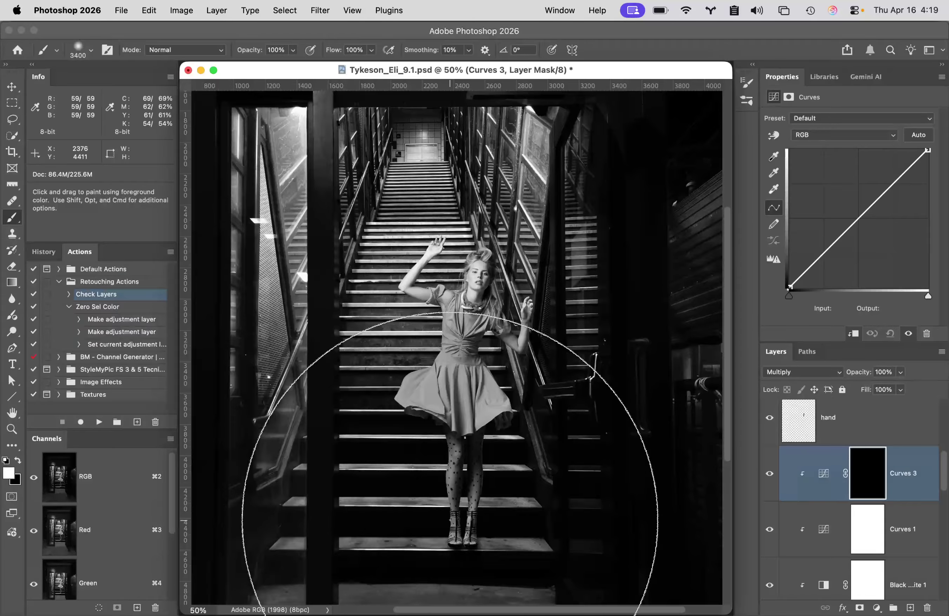
pyautogui.click(461, 546)
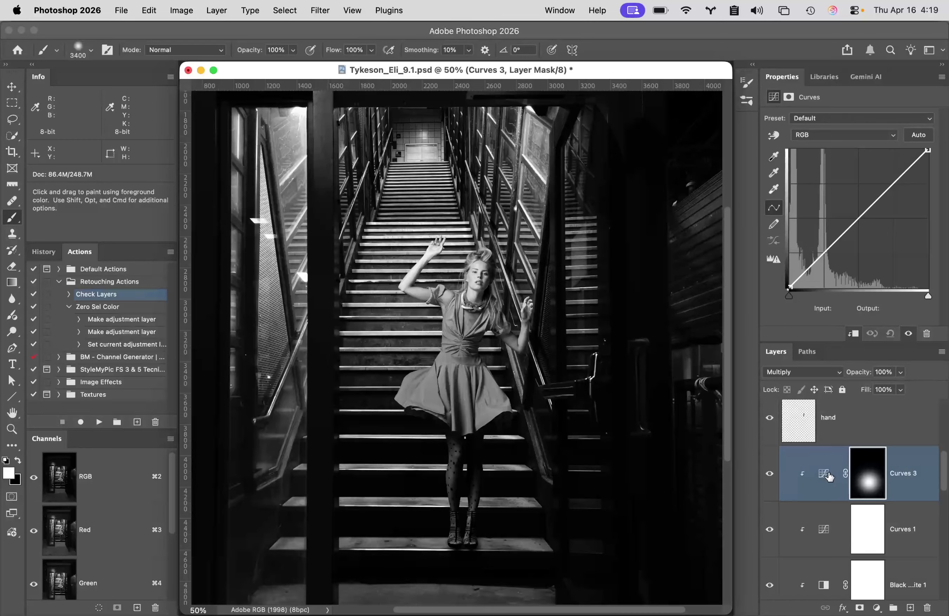
# Step: Duplicate the masked Curves 3 layer, clip the copy to the figure, and set its opacity to 69%
pyautogui.press('super+j')
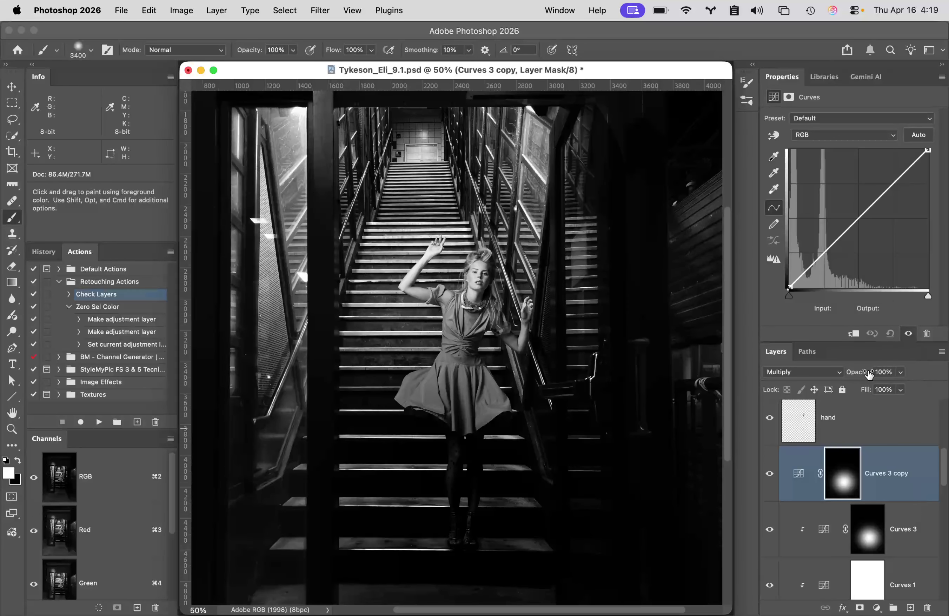
pyautogui.moveTo(866, 373)
pyautogui.mouseDown()
pyautogui.moveTo(848, 374)
pyautogui.moveTo(876, 374)
pyautogui.mouseUp()
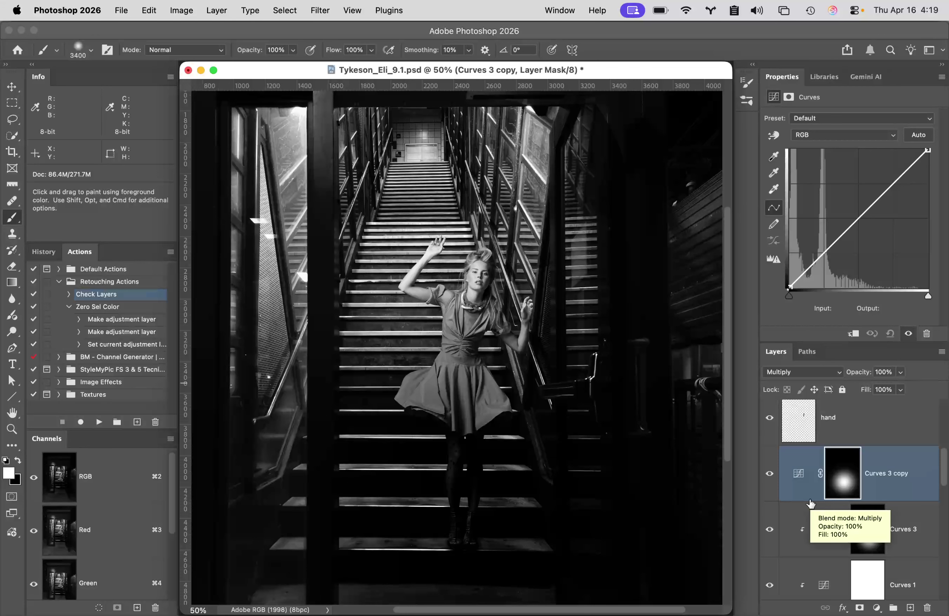
pyautogui.keyDown('alt'); pyautogui.click(809, 499); pyautogui.keyUp('alt')
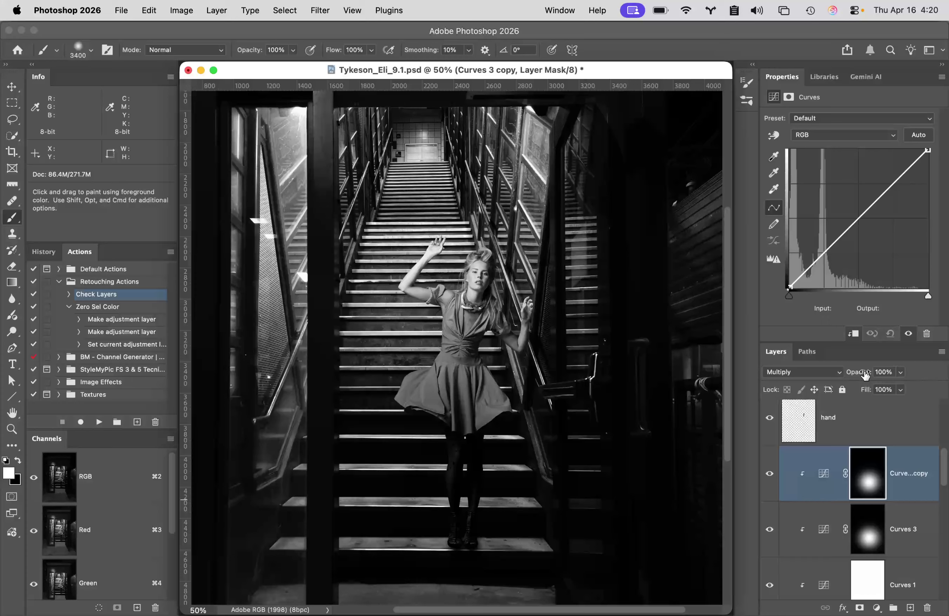
pyautogui.moveTo(864, 375); pyautogui.dragTo(846, 374)
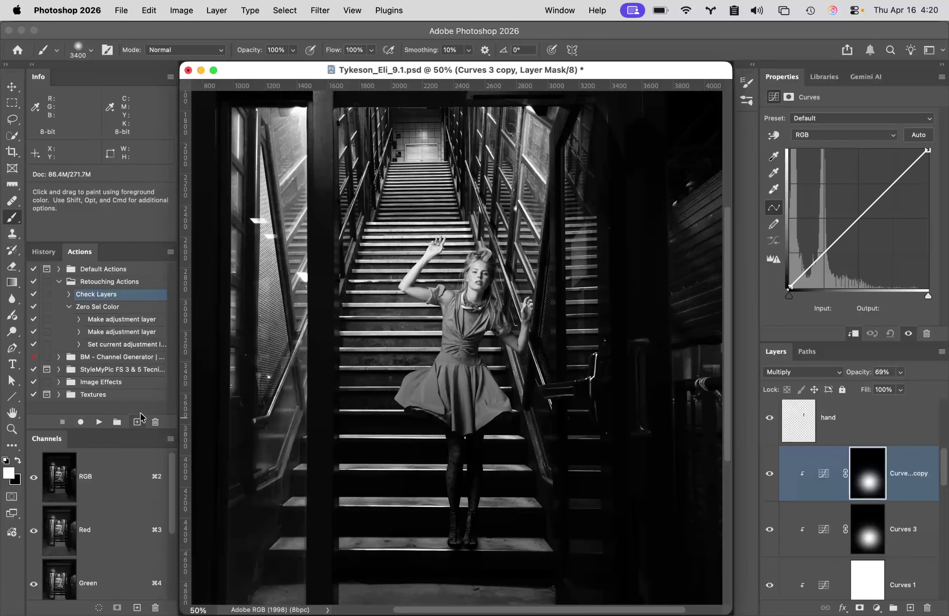
# Step: Create a full-document history snapshot named Snapshot 1
pyautogui.click(60, 255)
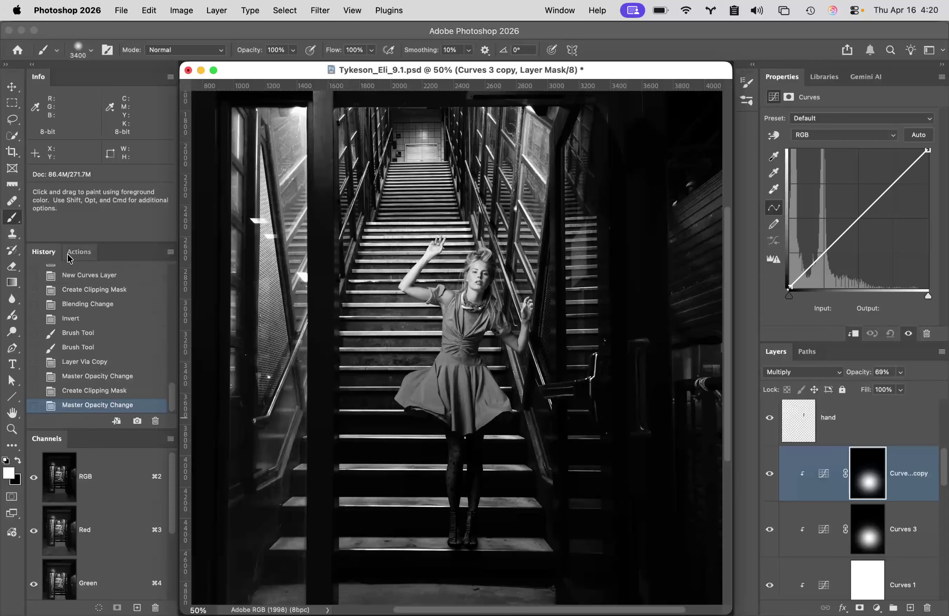
pyautogui.keyDown('alt'); pyautogui.click(137, 421); pyautogui.keyUp('alt')
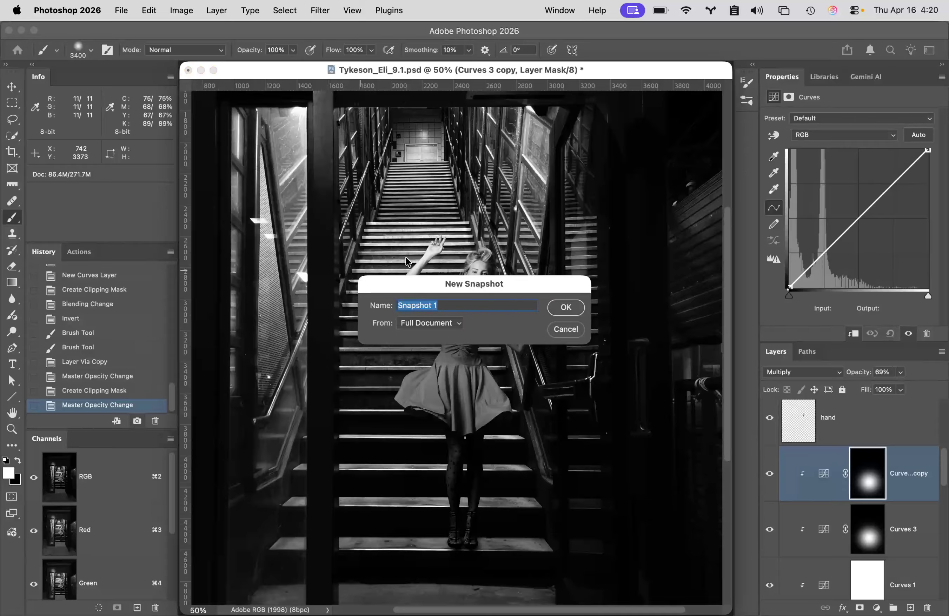
pyautogui.click(566, 308)
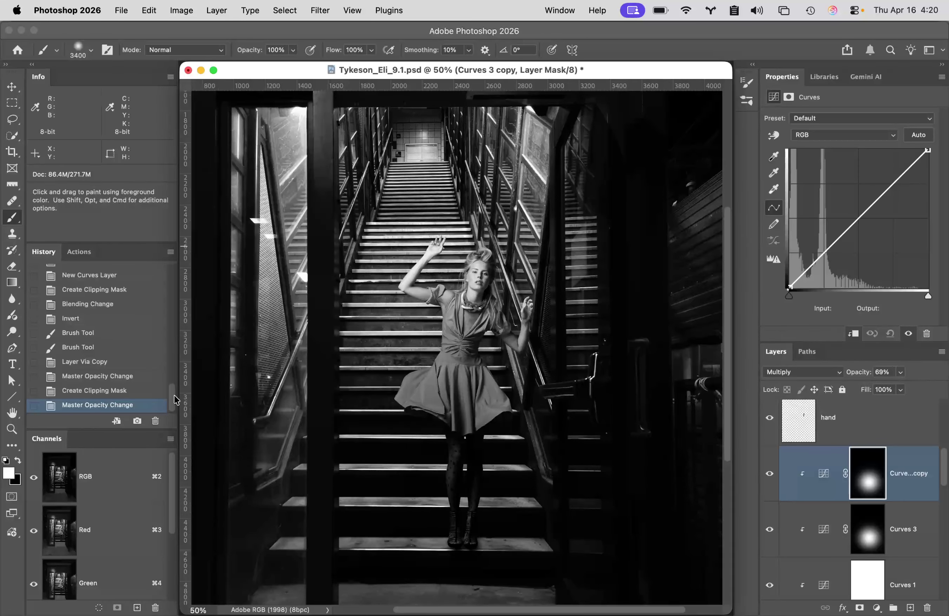
# Step: Compare the originally opened state of the document with Snapshot 1 in the history
pyautogui.moveTo(173, 399); pyautogui.dragTo(180, 224)
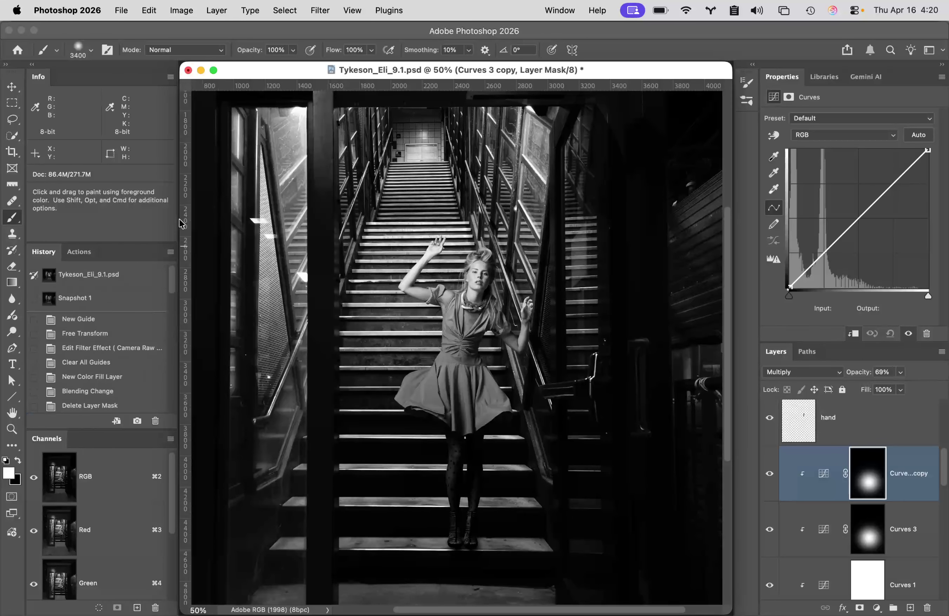
pyautogui.click(135, 275)
pyautogui.click(126, 305)
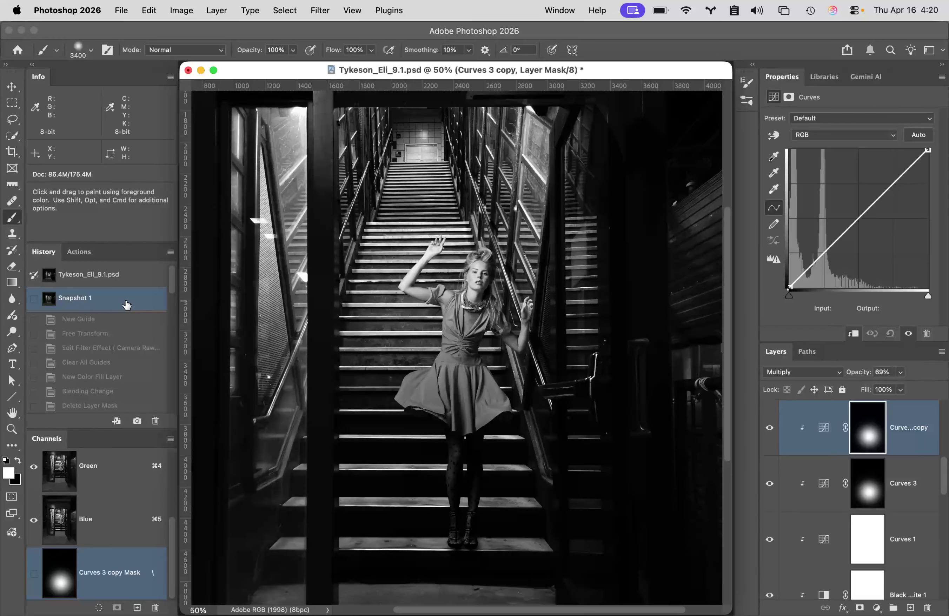
pyautogui.click(132, 276)
pyautogui.click(136, 300)
# Step: Close the staircase document without saving its changes
pyautogui.click(188, 71)
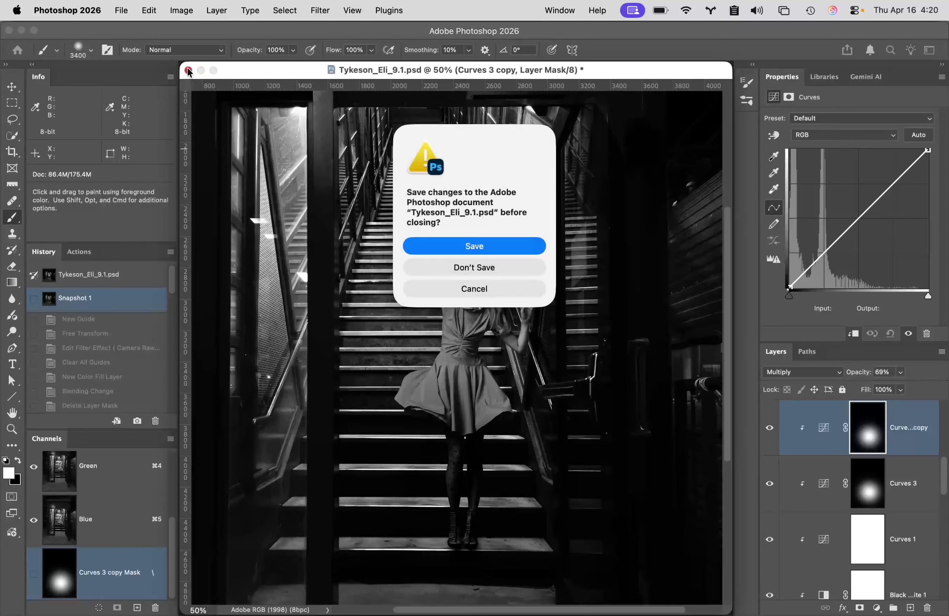
pyautogui.click(495, 267)
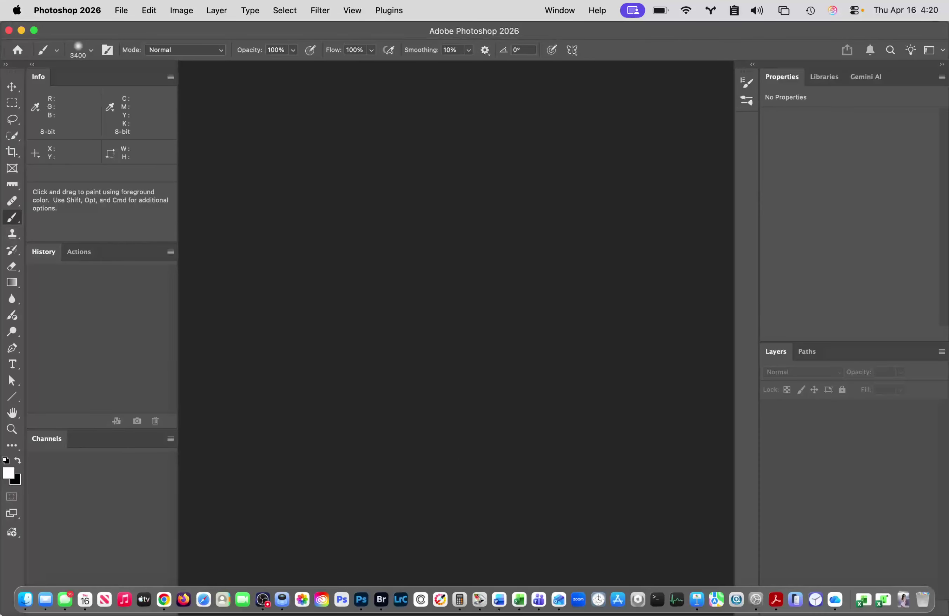
# Step: Switch to Finder and open the garage scene's Assign9.1 TIFF from Week 10 Turnin in Adobe Photoshop 2026, keeping the embedded ProPhoto RGB profile
pyautogui.click(26, 599)
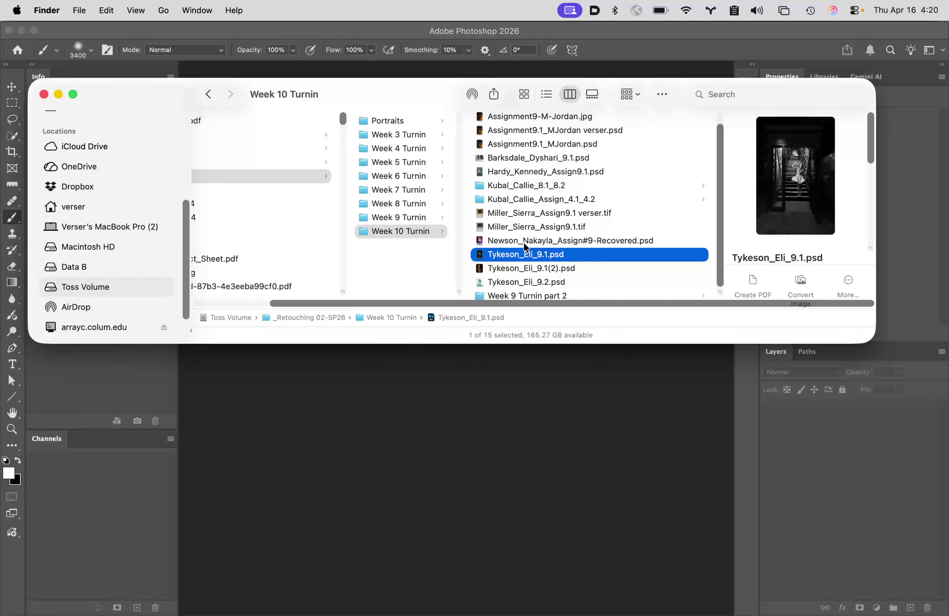
pyautogui.click(511, 223)
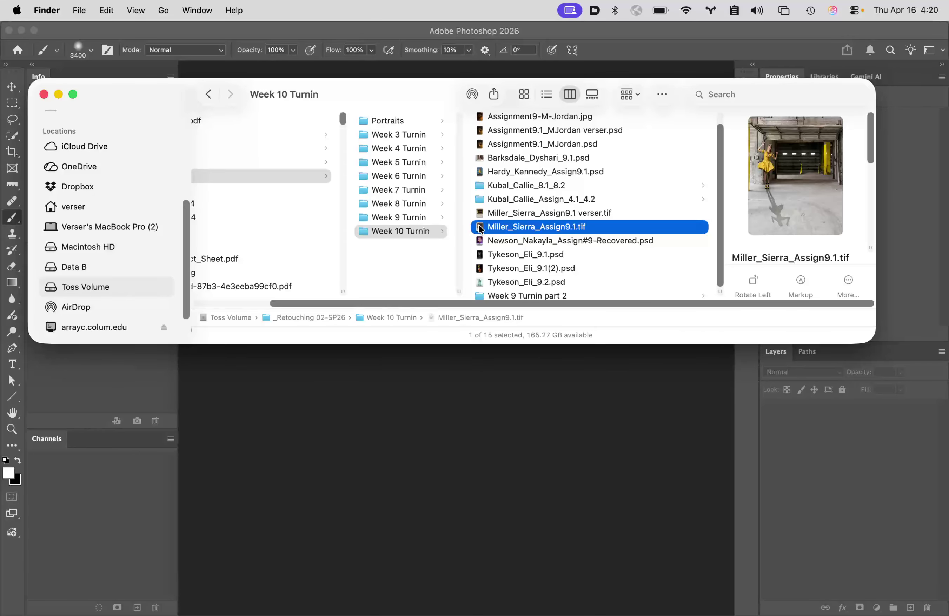
pyautogui.rightClick(480, 228)
pyautogui.moveTo(528, 248)
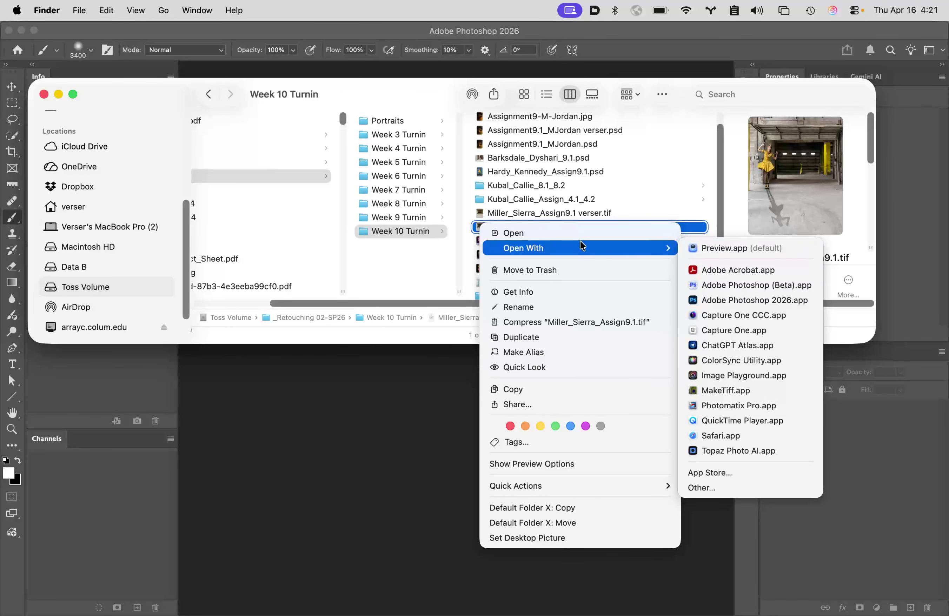
pyautogui.click(368, 258)
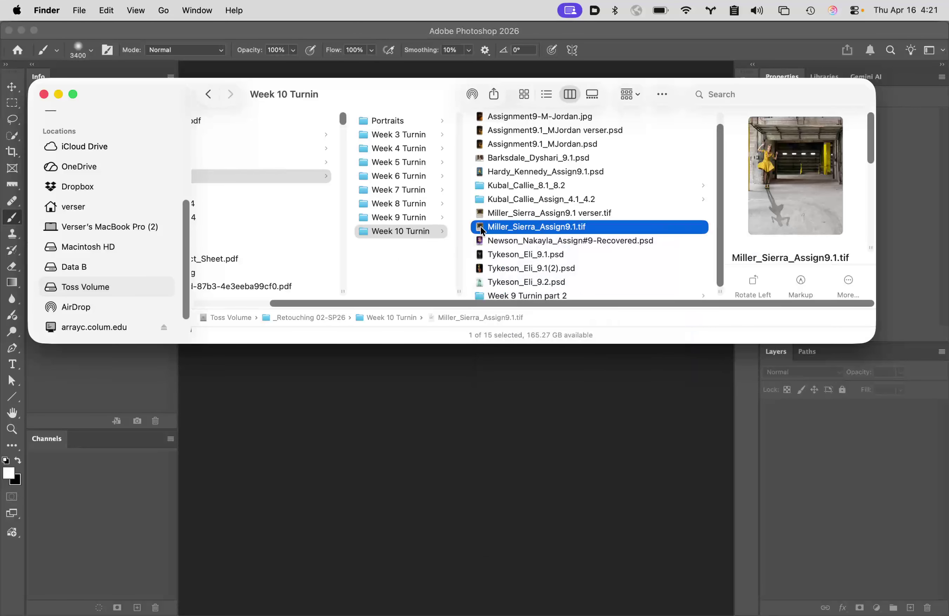
pyautogui.rightClick(479, 228)
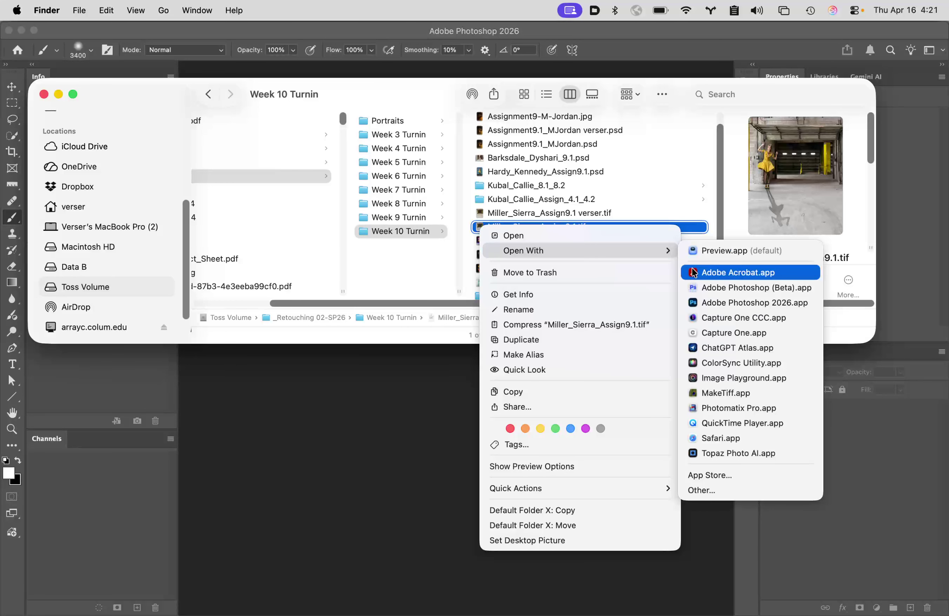
pyautogui.click(716, 303)
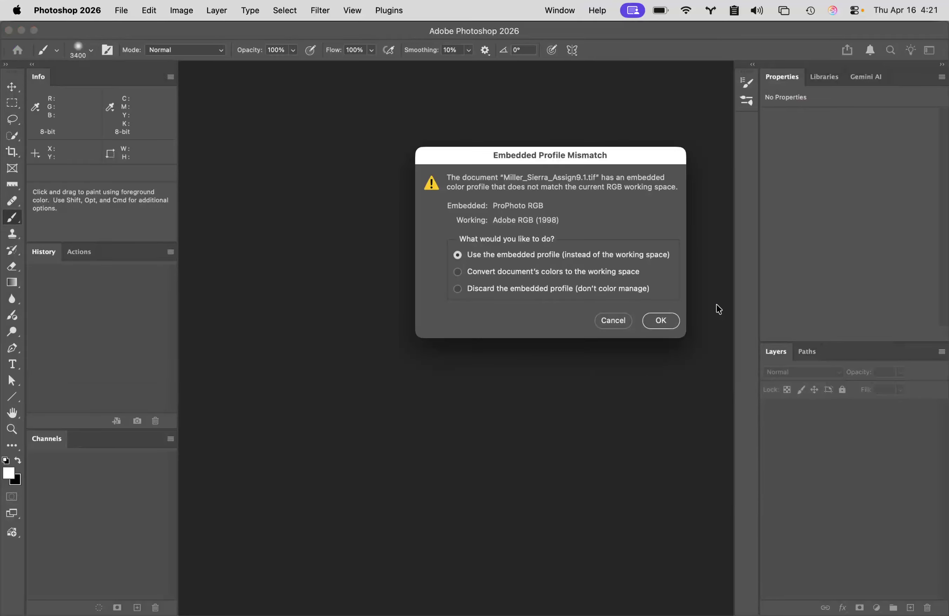
pyautogui.click(669, 320)
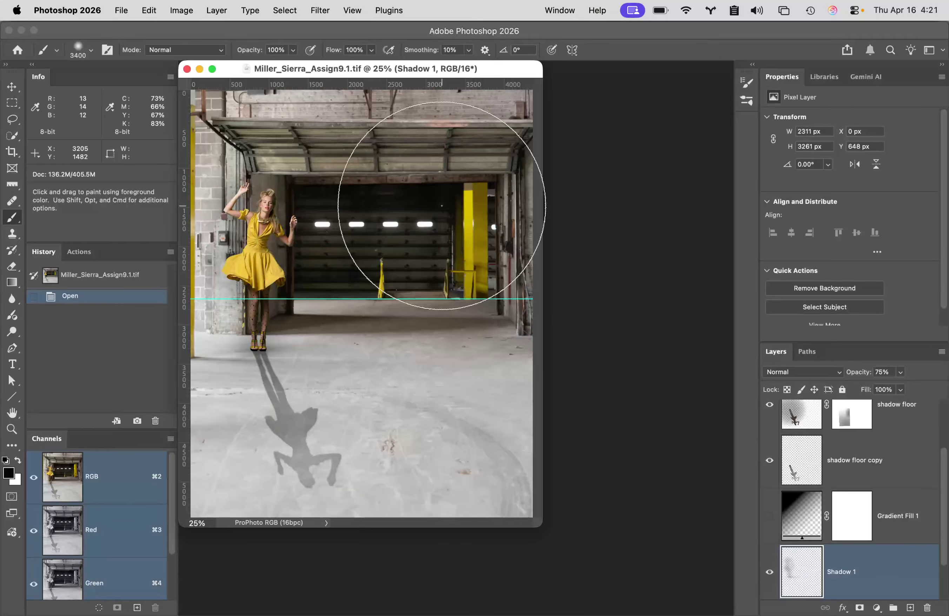
# Step: Clear all guides from the garage image and bring the lowest layers of the stack into view
pyautogui.click(324, 9)
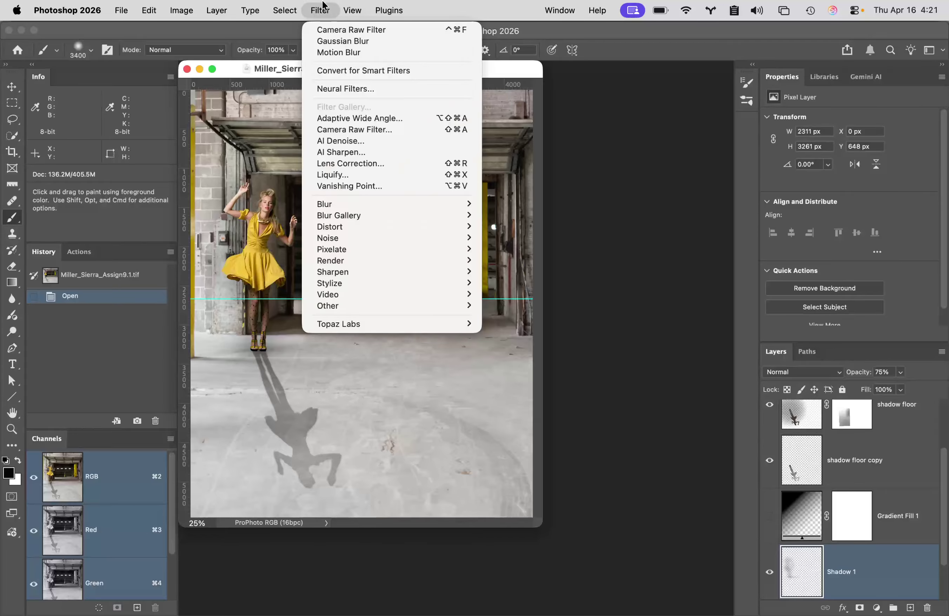
pyautogui.moveTo(352, 6)
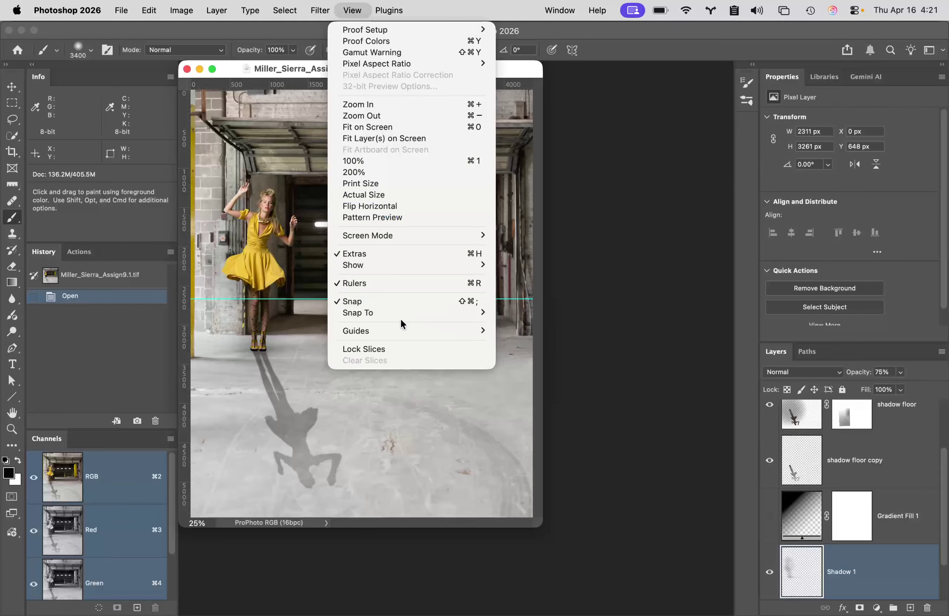
pyautogui.moveTo(405, 329)
pyautogui.click(545, 353)
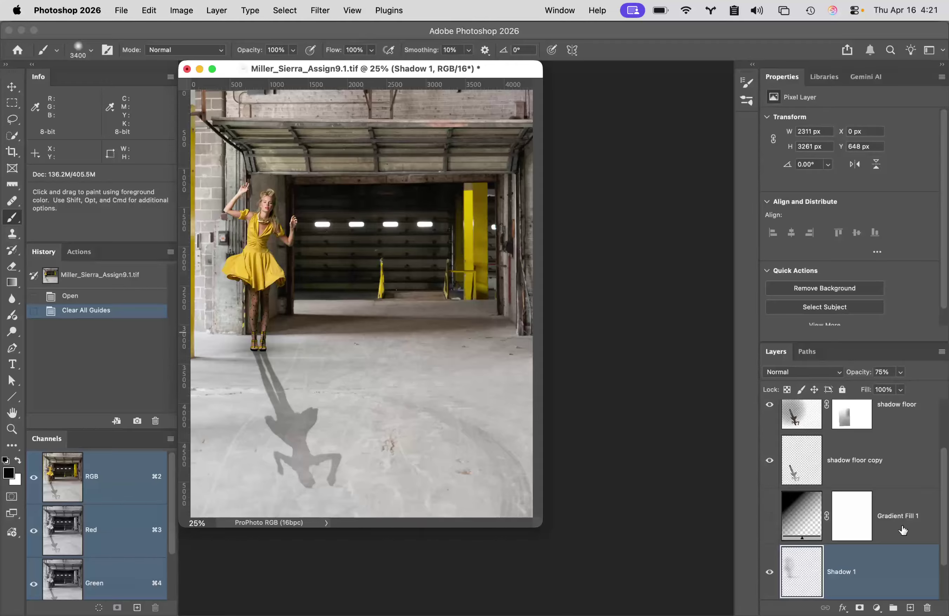
pyautogui.scroll(-2, 902, 530)
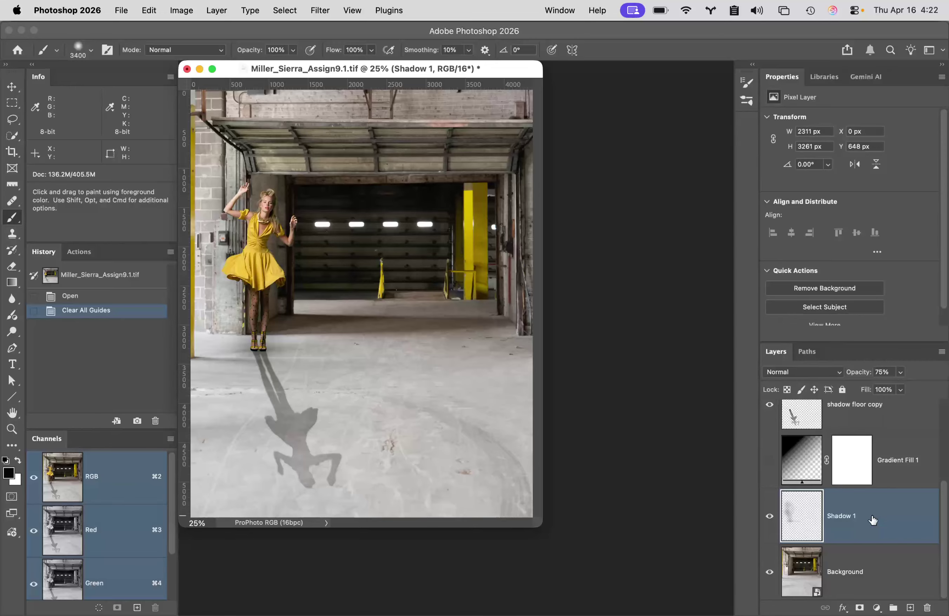
# Step: Delete all the layers from Shadow 1 up to shadow floor, including Gradient Fill 1 and shadow floor copy
pyautogui.scroll(5, 872, 520)
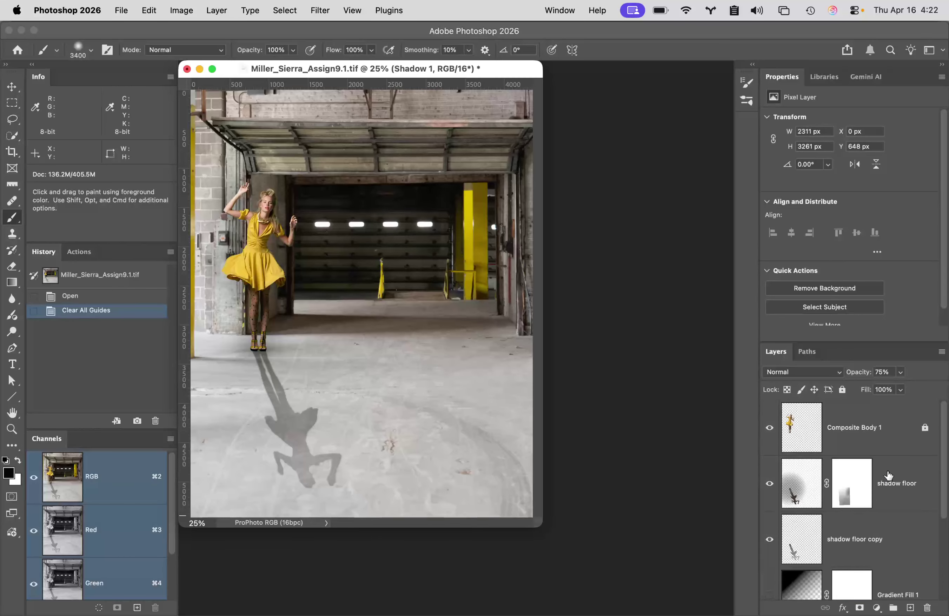
pyautogui.keyDown('shift'); pyautogui.click(887, 472); pyautogui.keyUp('shift')
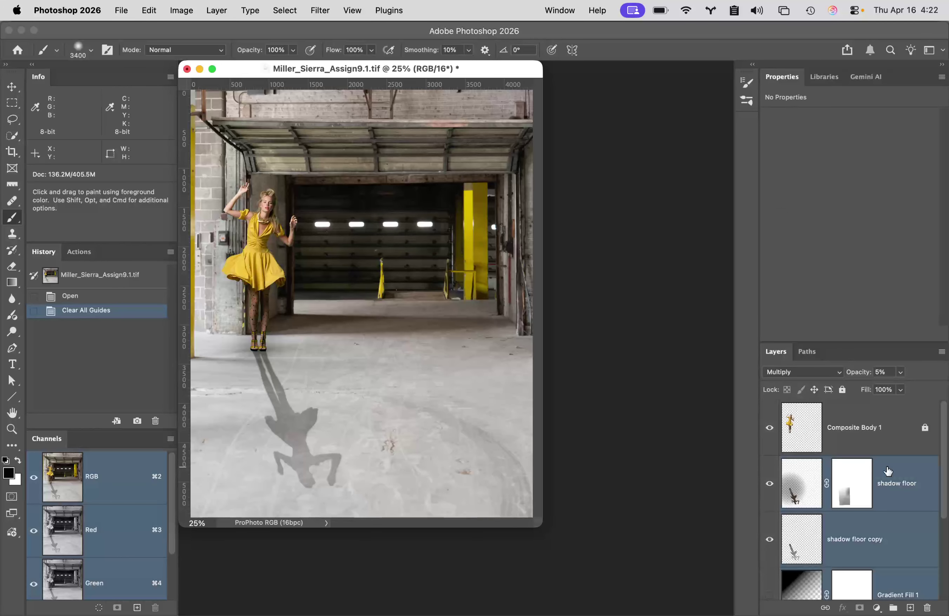
pyautogui.press('BackSpace')
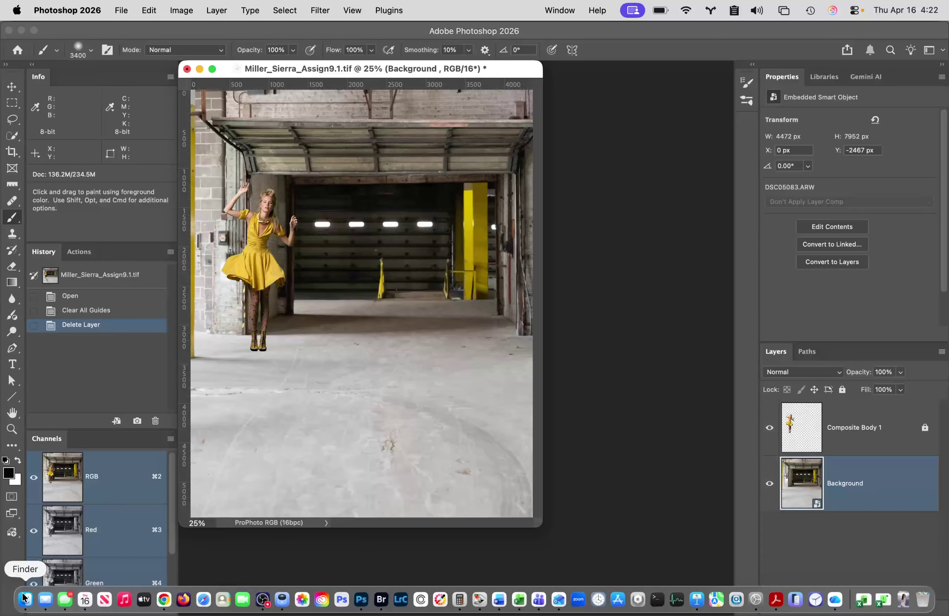
# Step: Switch to Finder and browse to the Class 9 files folder inside Columbia College's 3 Retouching and Compositing Class folder
pyautogui.click(25, 600)
pyautogui.hscroll(-5, 371, 264)
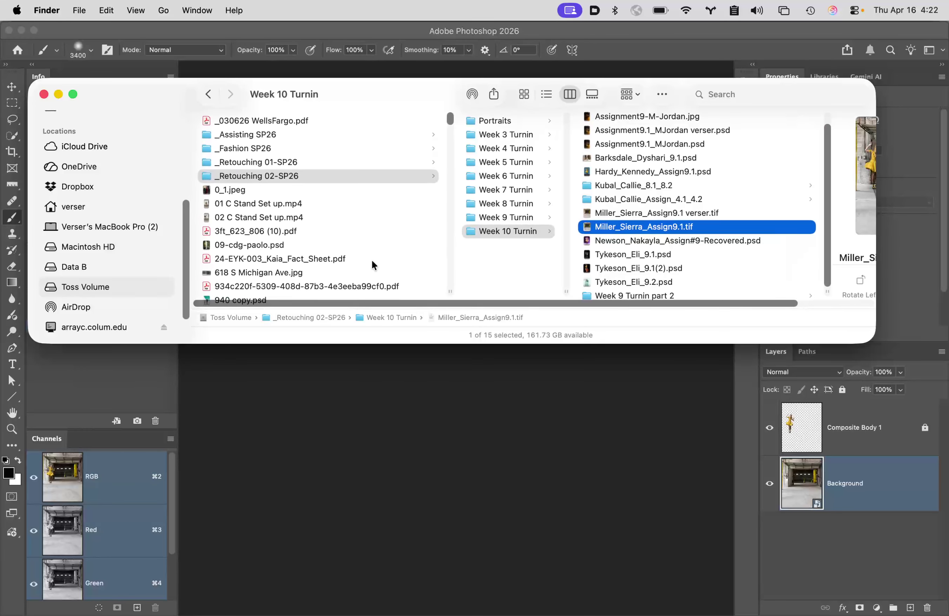
pyautogui.scroll(10, 175, 209)
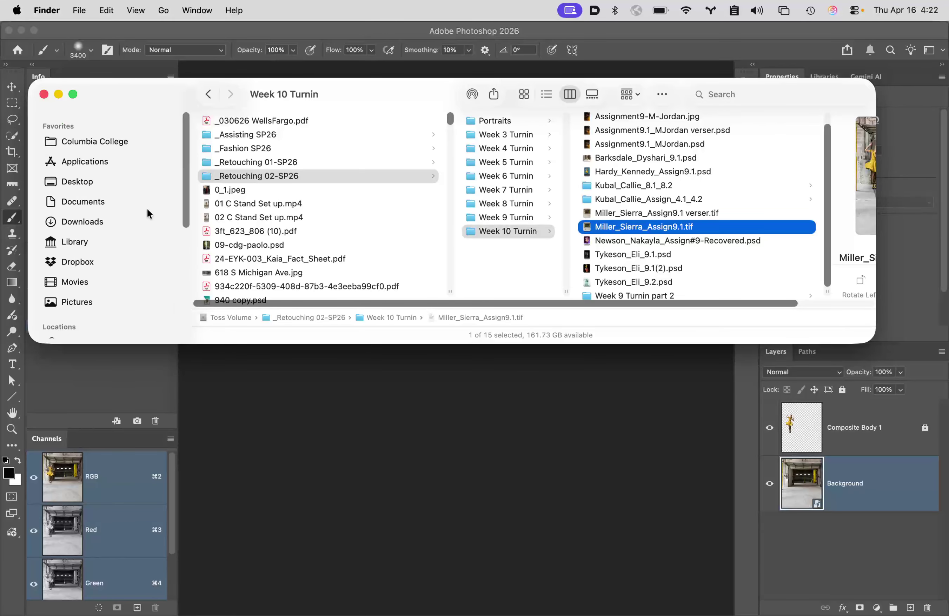
pyautogui.click(140, 137)
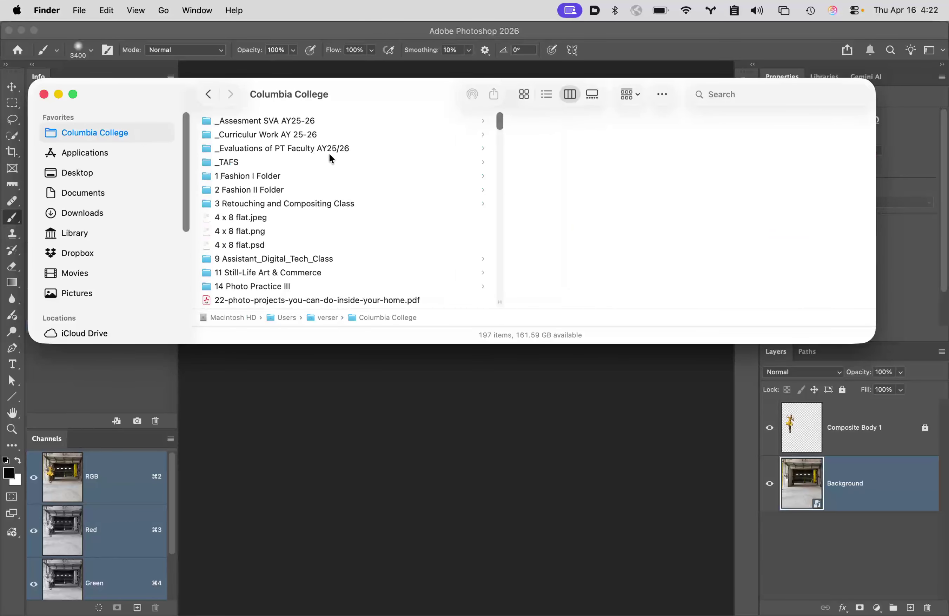
pyautogui.click(312, 204)
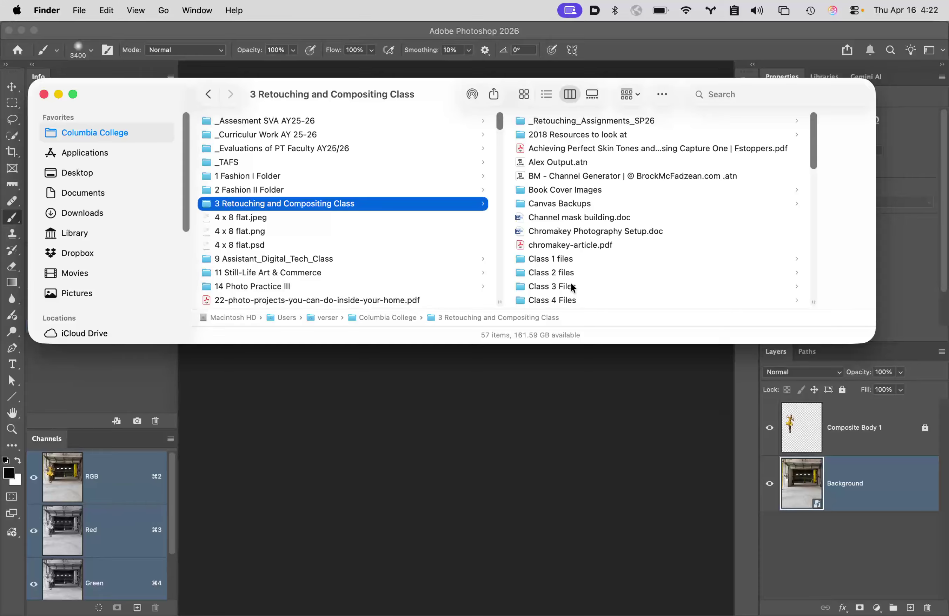
pyautogui.scroll(-8, 572, 286)
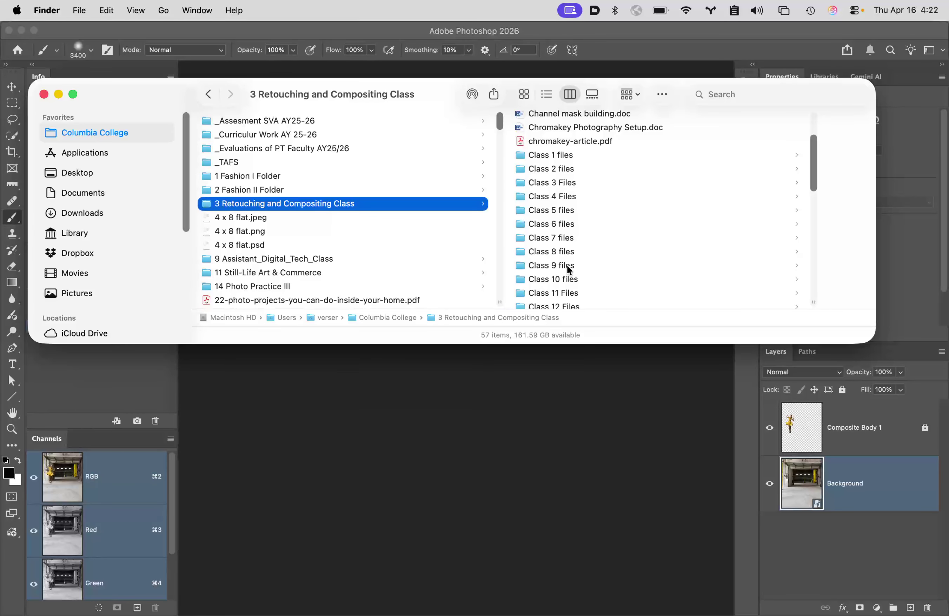
pyautogui.click(567, 265)
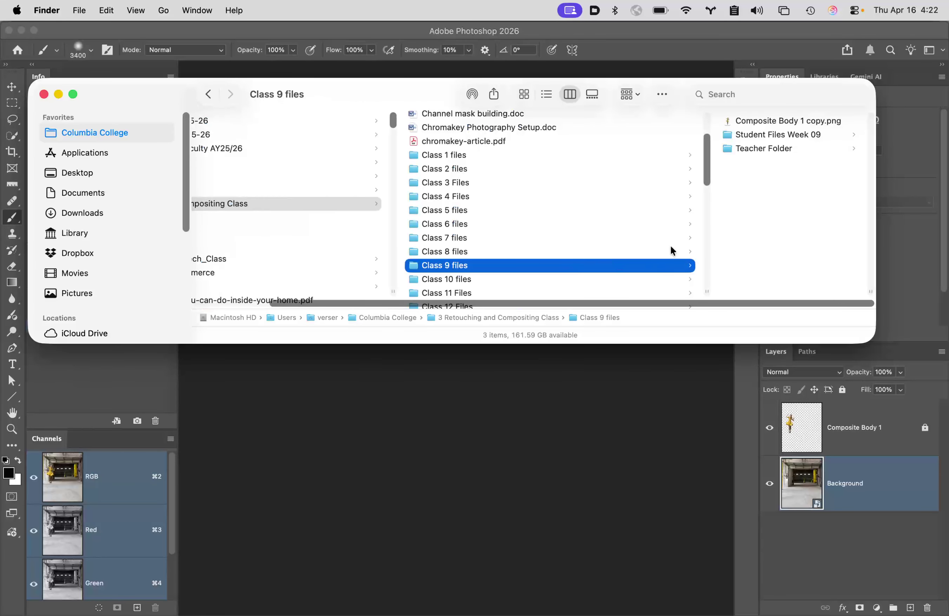
# Step: Open Composite Body 1.psd from the Assignment Folder in Student Files Week 09 with Adobe Photoshop 2026
pyautogui.click(780, 135)
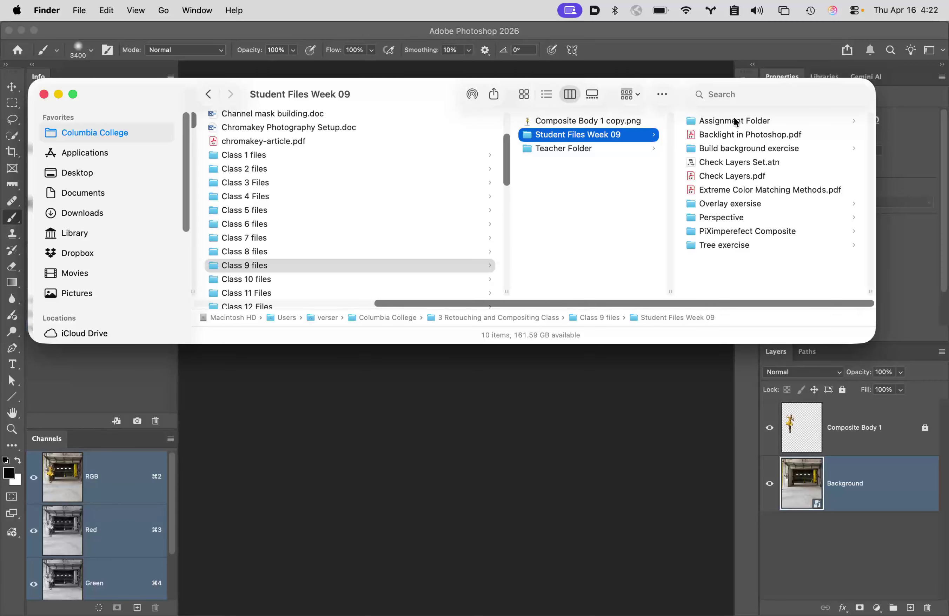
pyautogui.click(734, 117)
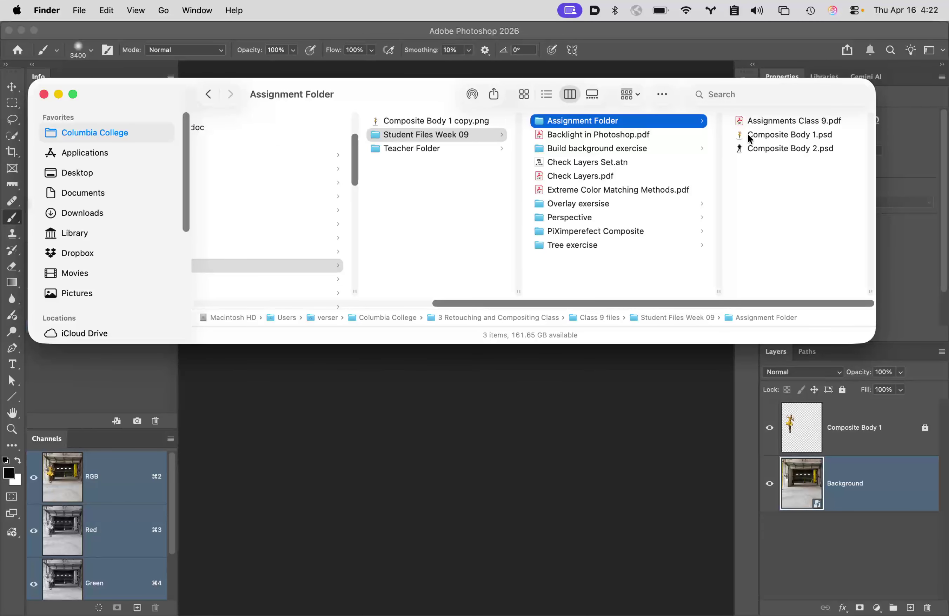
pyautogui.click(747, 135)
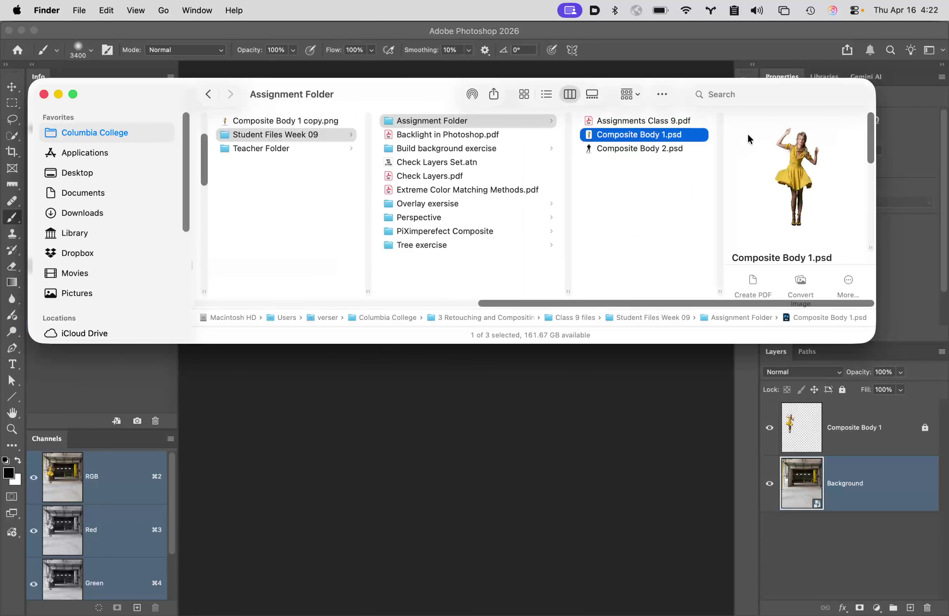
pyautogui.rightClick(591, 137)
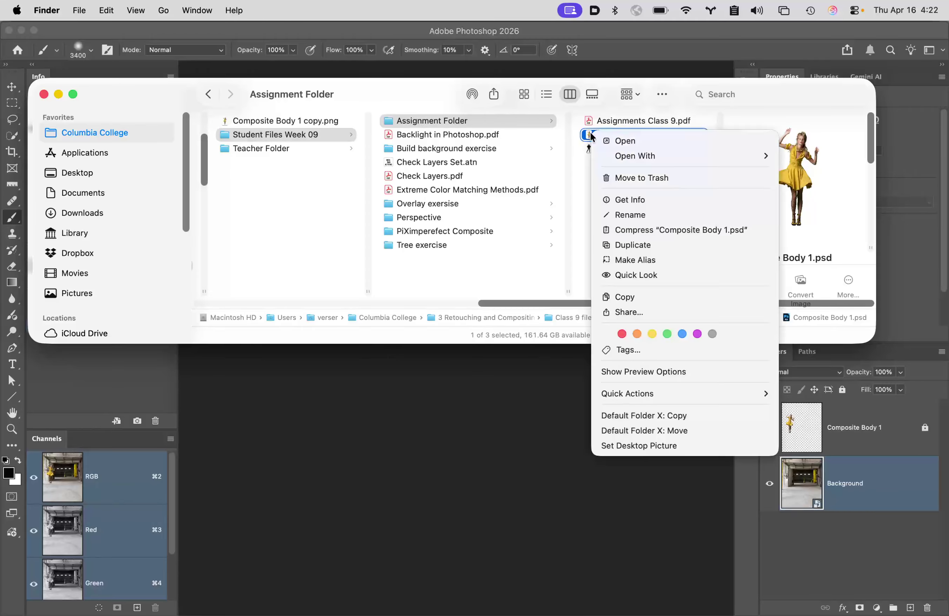
pyautogui.moveTo(632, 154)
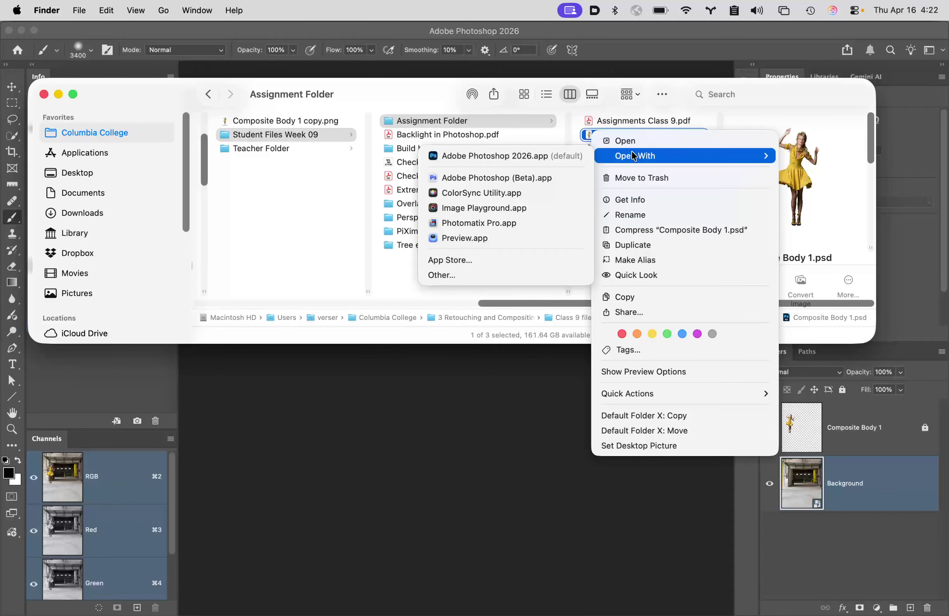
pyautogui.click(537, 159)
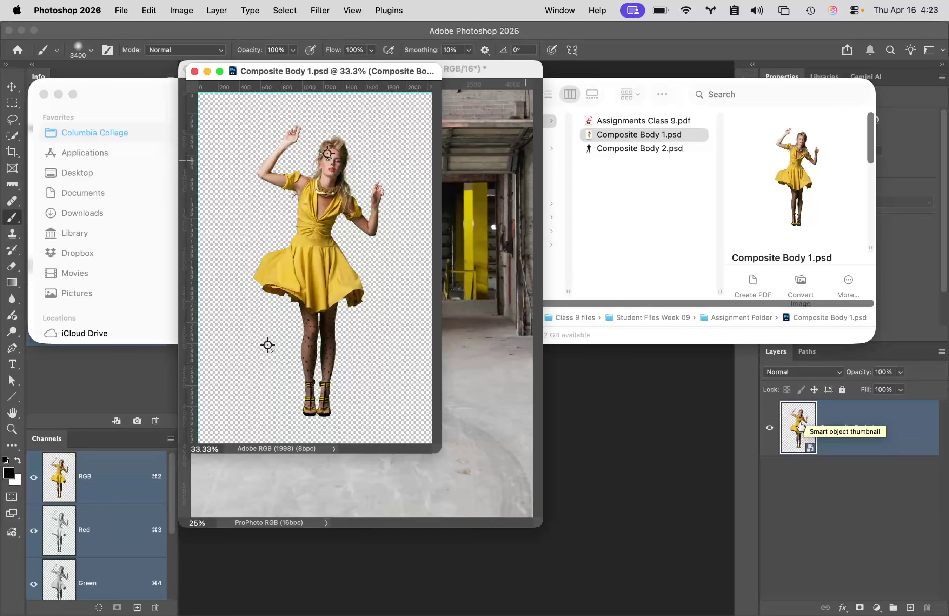
# Step: Try to copy the Composite Body 1 smart object into the garage document, declining the bit-depth mismatch
pyautogui.moveTo(800, 427); pyautogui.dragTo(492, 276)
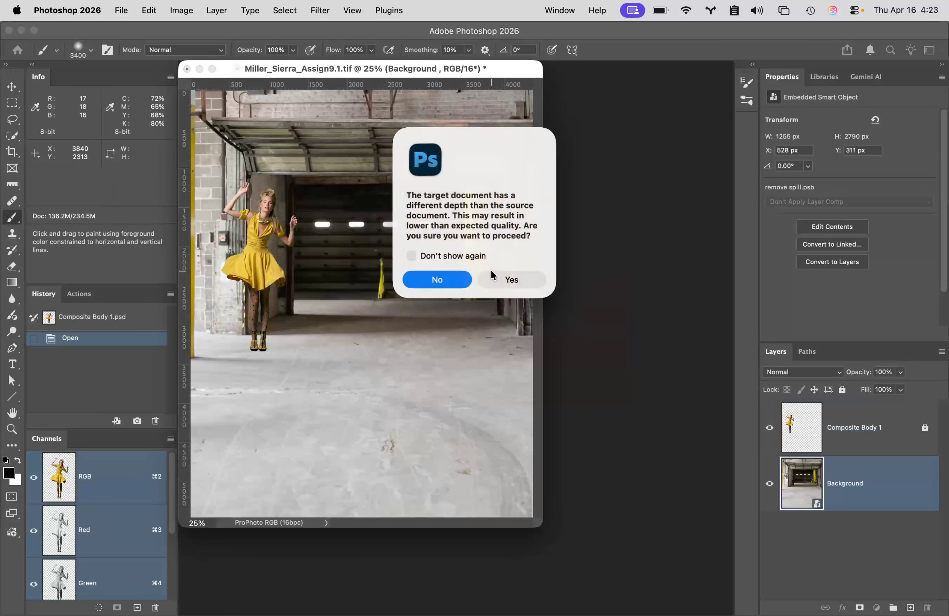
pyautogui.click(439, 279)
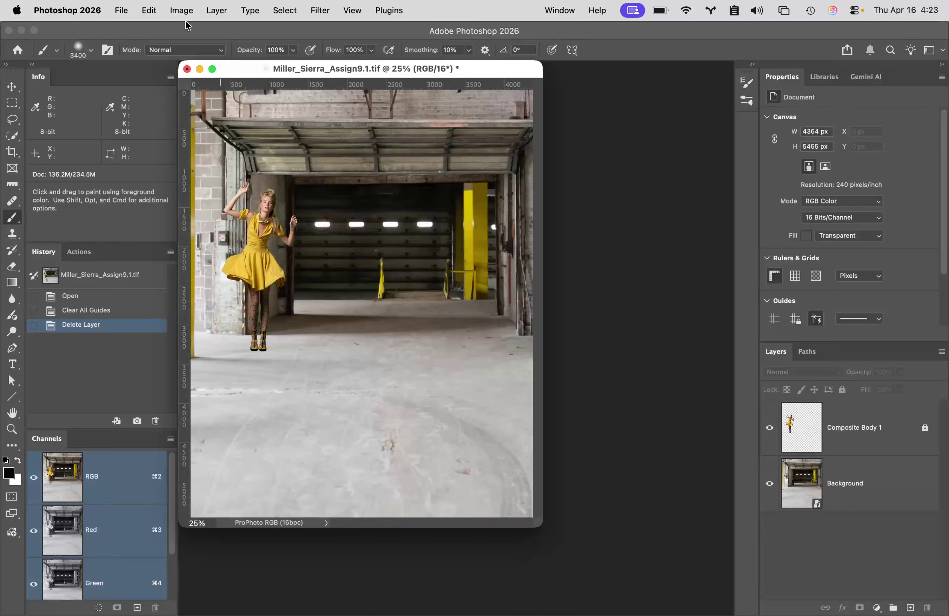
# Step: Convert the garage document's color profile to Adobe RGB (1998) without rasterizing its smart objects
pyautogui.click(148, 10)
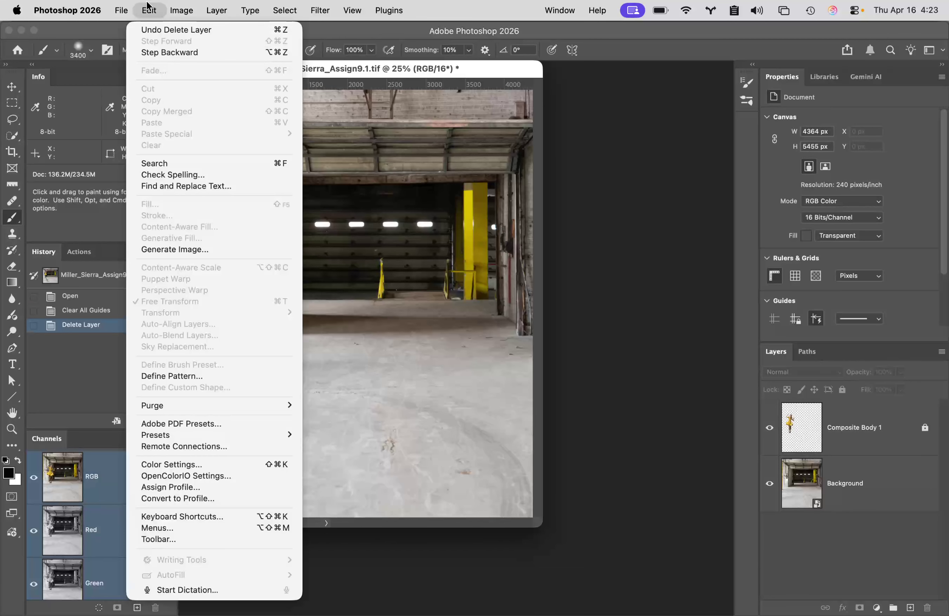
pyautogui.click(215, 499)
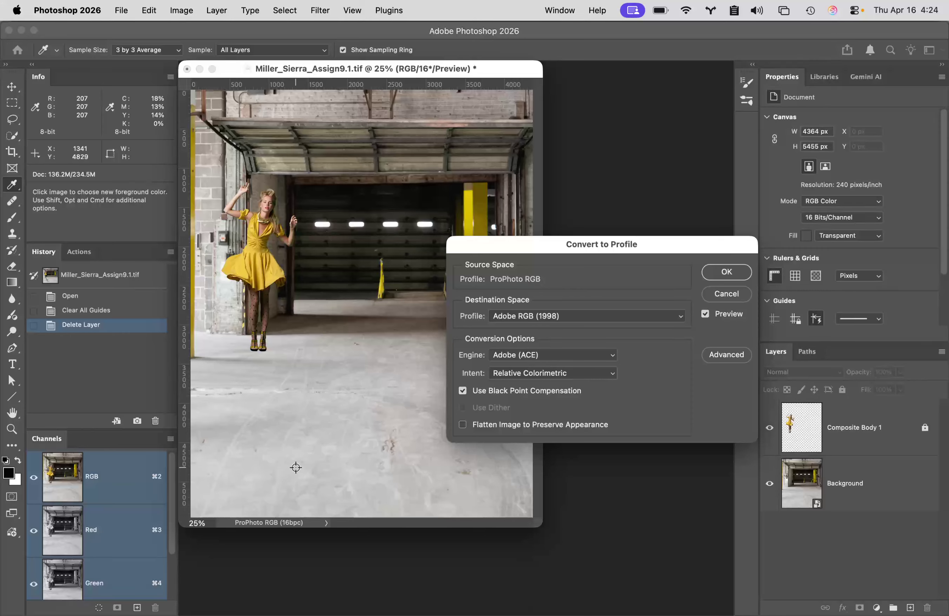
pyautogui.click(596, 318)
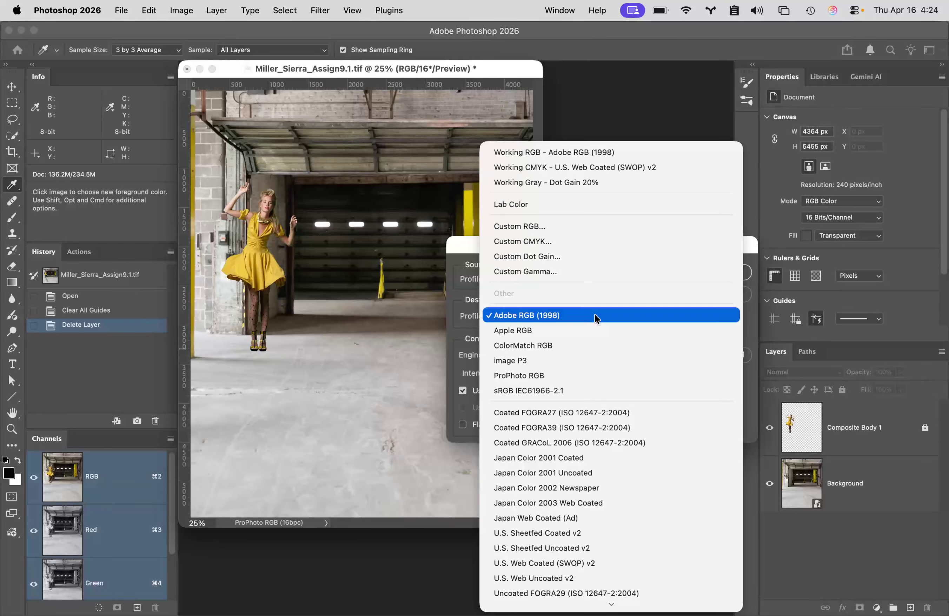
pyautogui.click(594, 314)
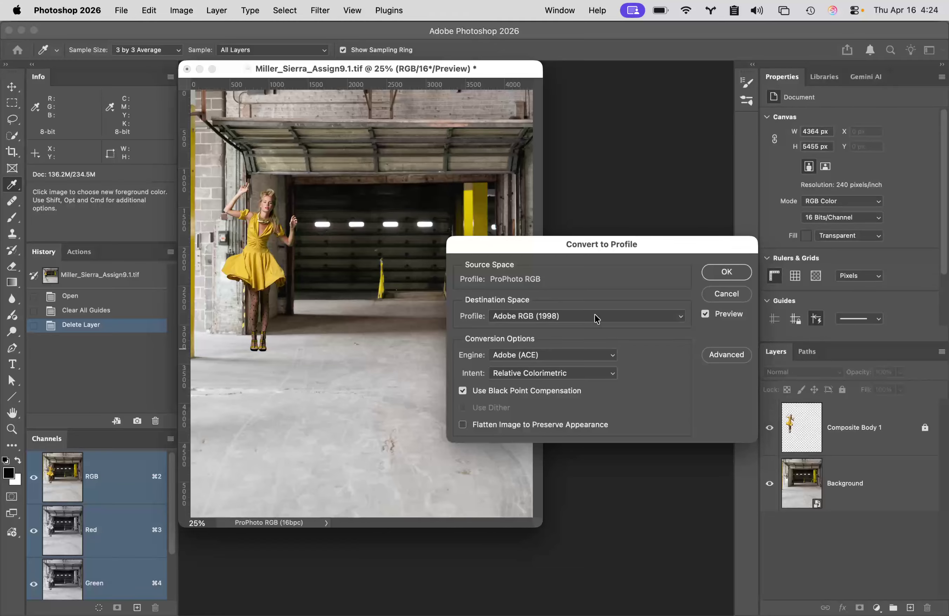
pyautogui.click(726, 271)
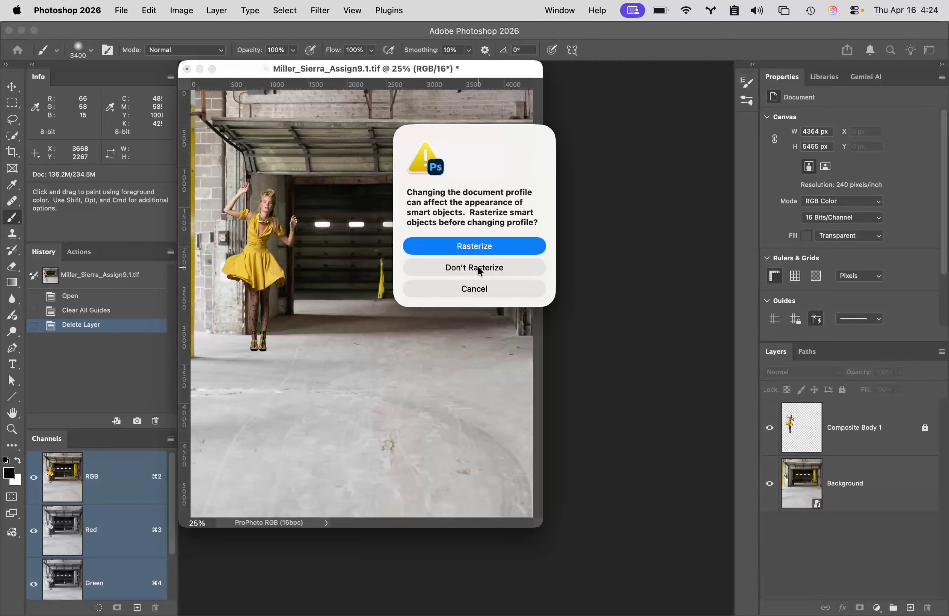
pyautogui.click(479, 267)
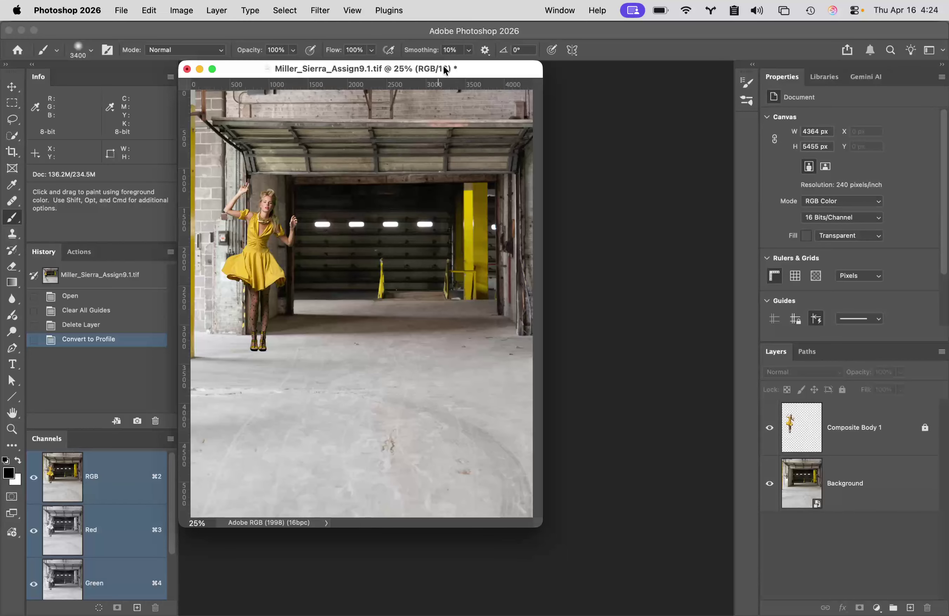
# Step: Change the garage document's bit depth to 8 Bits/Channel
pyautogui.click(182, 9)
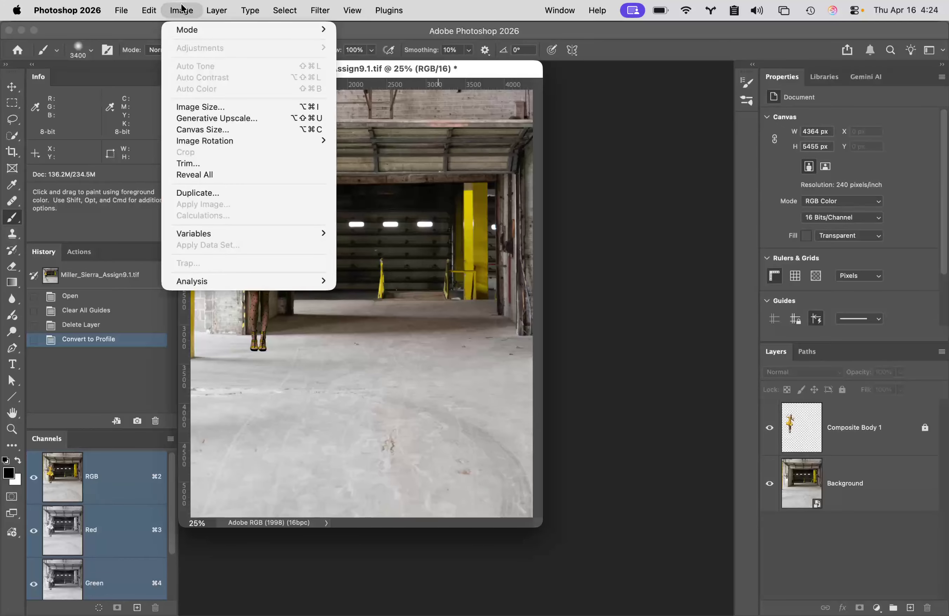
pyautogui.moveTo(195, 30)
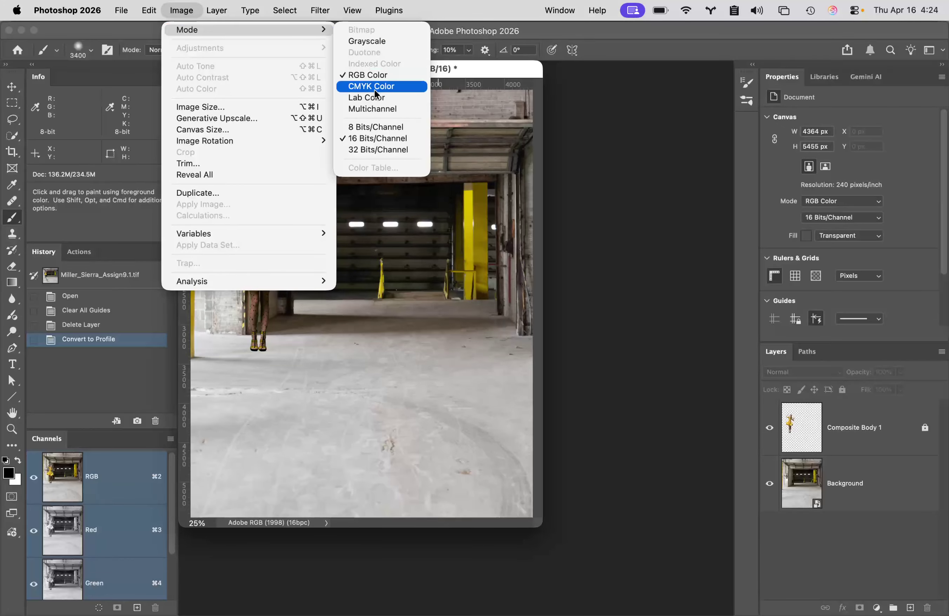
pyautogui.click(384, 127)
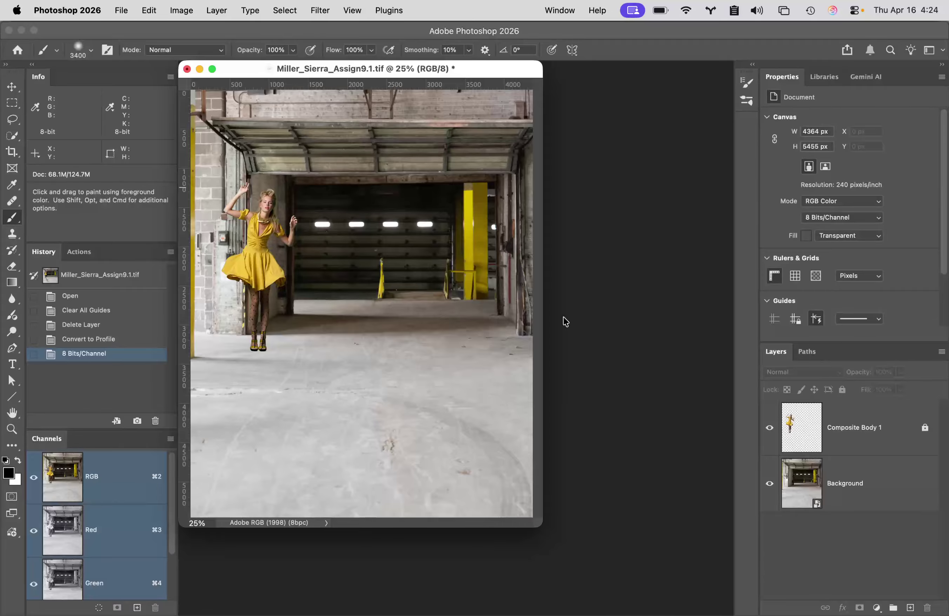
# Step: Move the garage window aside and copy the Composite Body 1 smart object from its PSD into the garage document
pyautogui.moveTo(508, 63); pyautogui.dragTo(612, 207)
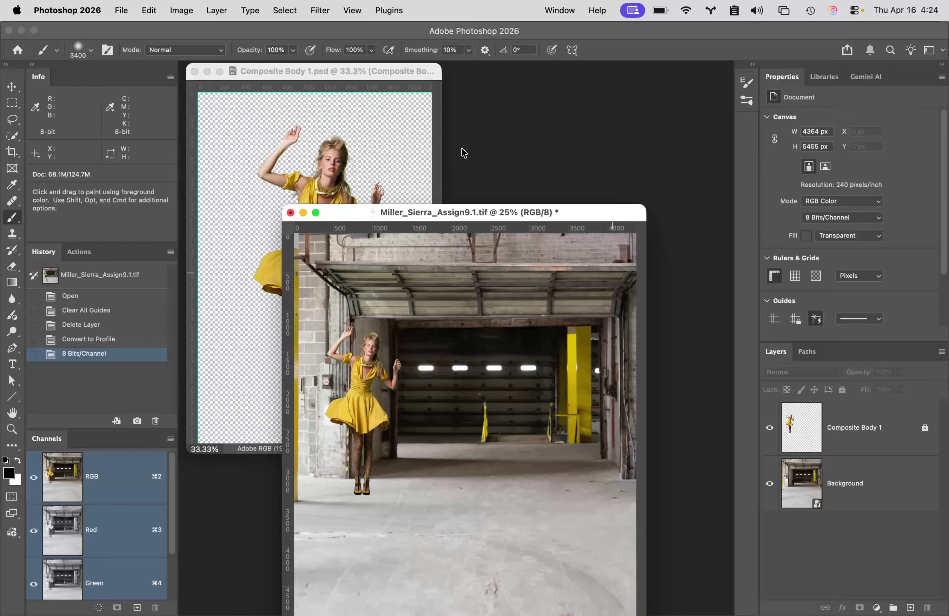
pyautogui.click(425, 152)
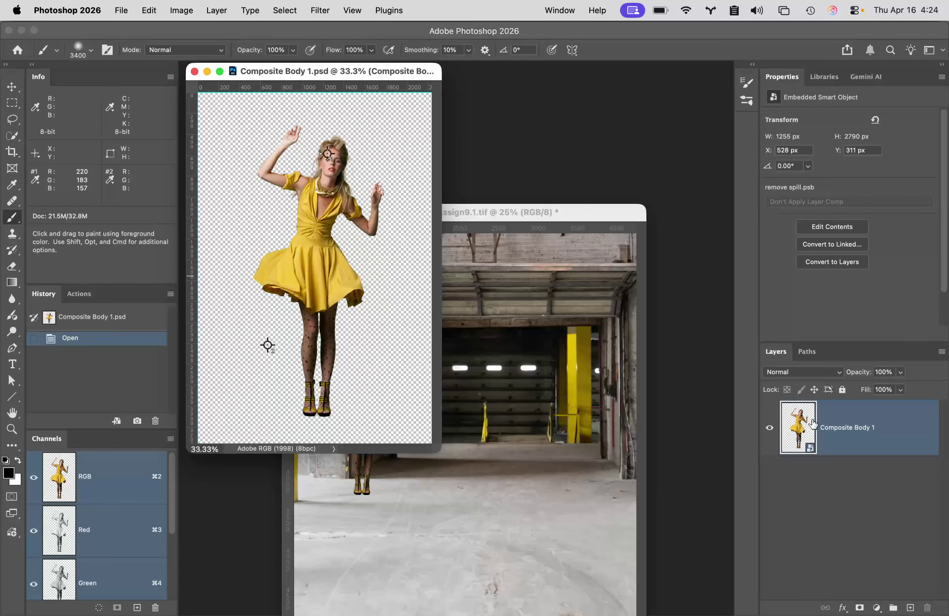
pyautogui.moveTo(804, 425); pyautogui.dragTo(545, 406)
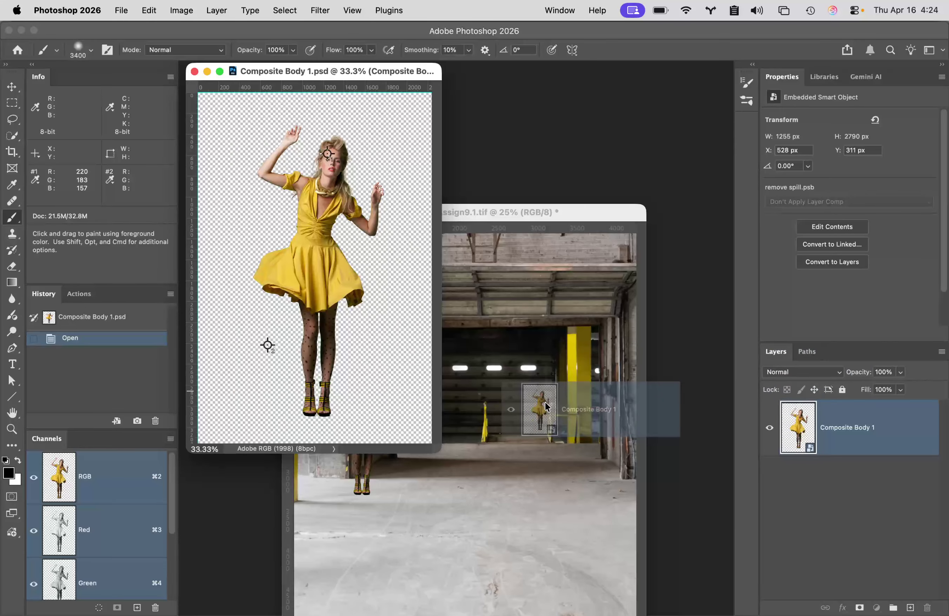
pyautogui.moveTo(545, 401); pyautogui.dragTo(546, 403)
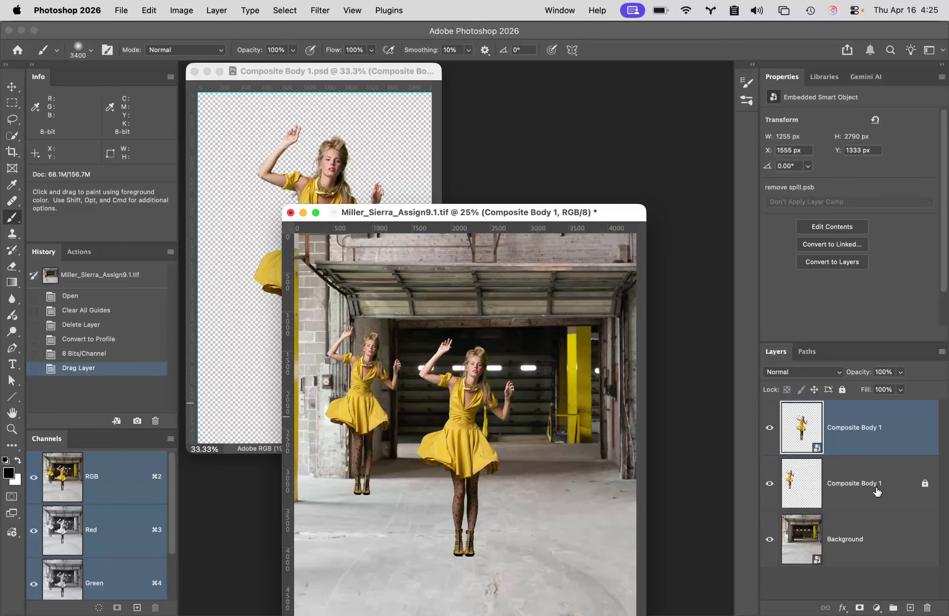
# Step: Try to delete the older locked Composite Body 1 layer, and toggle its visibility off and back on
pyautogui.moveTo(891, 483); pyautogui.dragTo(926, 609)
pyautogui.click(767, 487)
pyautogui.moveTo(908, 500); pyautogui.dragTo(920, 606)
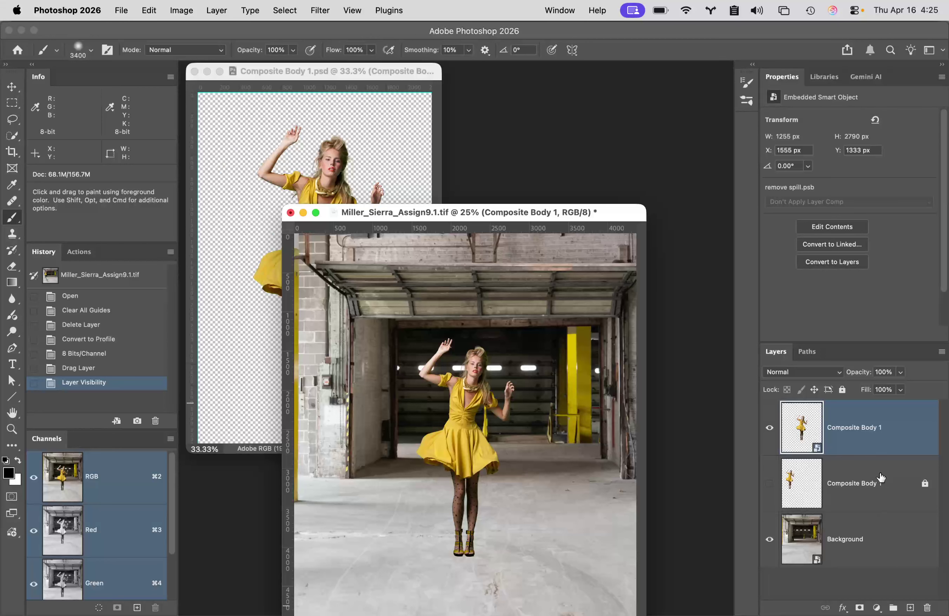
pyautogui.click(881, 477)
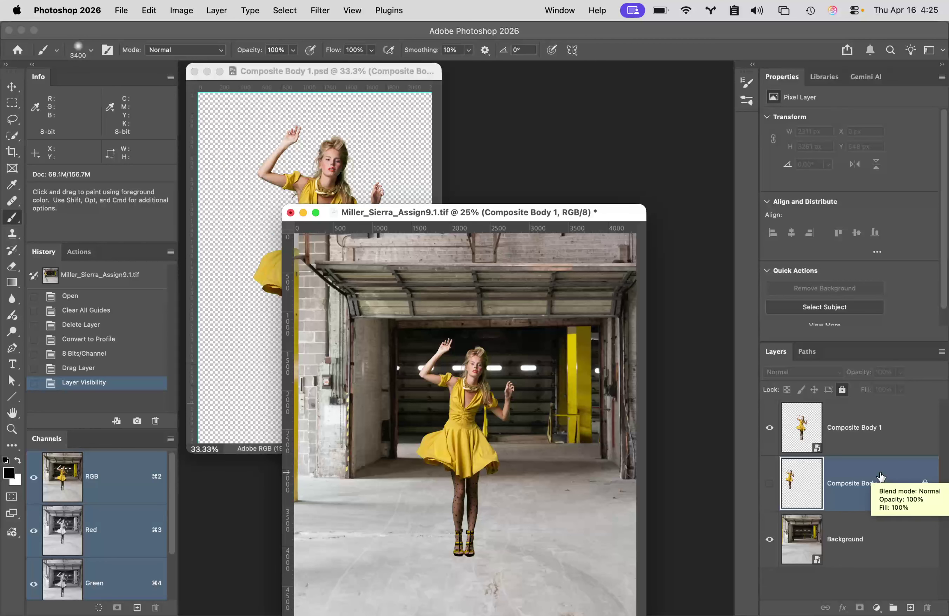
pyautogui.click(767, 489)
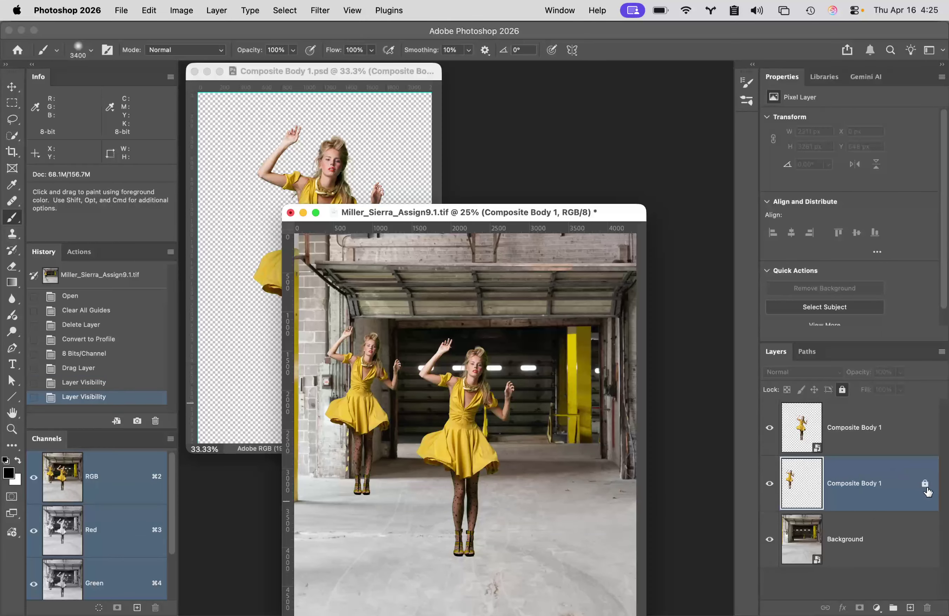
# Step: Unlock the older Composite Body 1 layer and leave its layer style unchanged
pyautogui.doubleClick(926, 489)
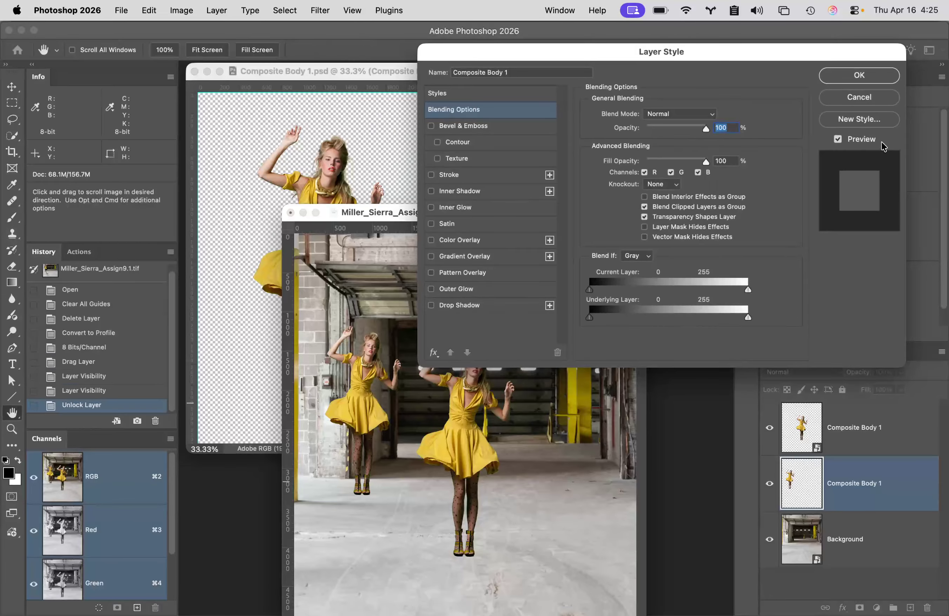
pyautogui.click(881, 97)
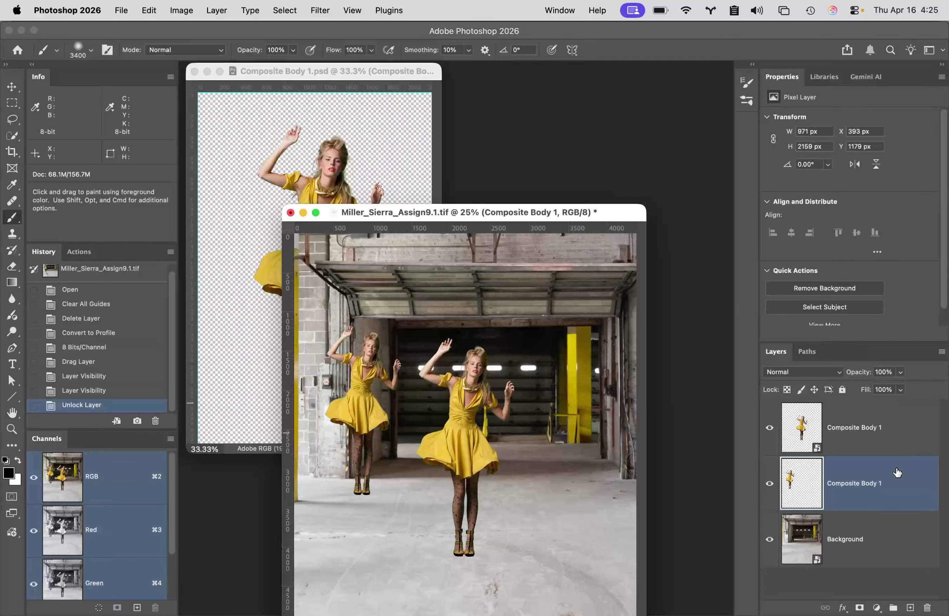
# Step: Delete the older, unlocked Composite Body 1 pixel layer from the garage document
pyautogui.moveTo(896, 473); pyautogui.dragTo(927, 608)
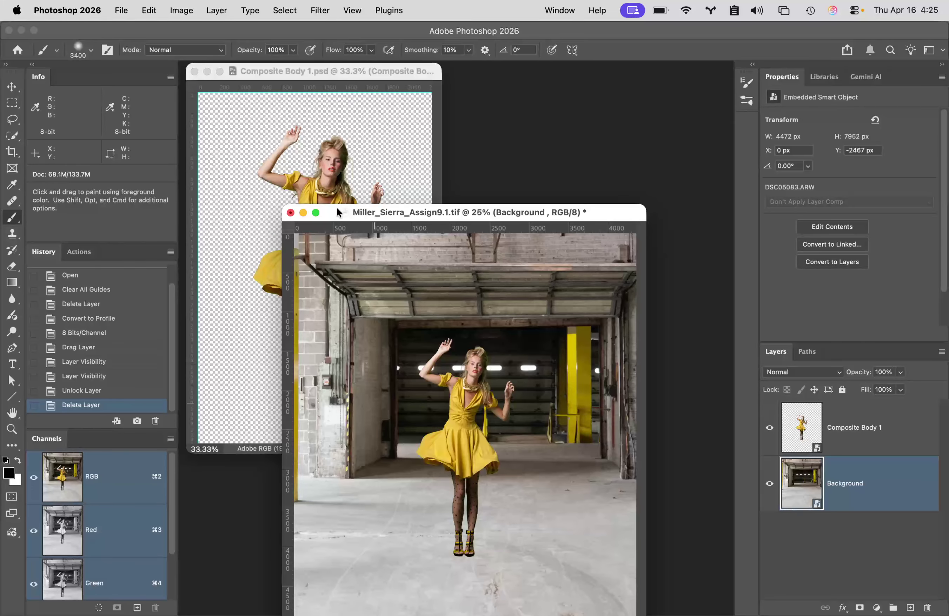
# Step: Revert the garage document to its opening history snapshot, reposition its window, and keep its status readout on Document Profile
pyautogui.scroll(2, 170, 318)
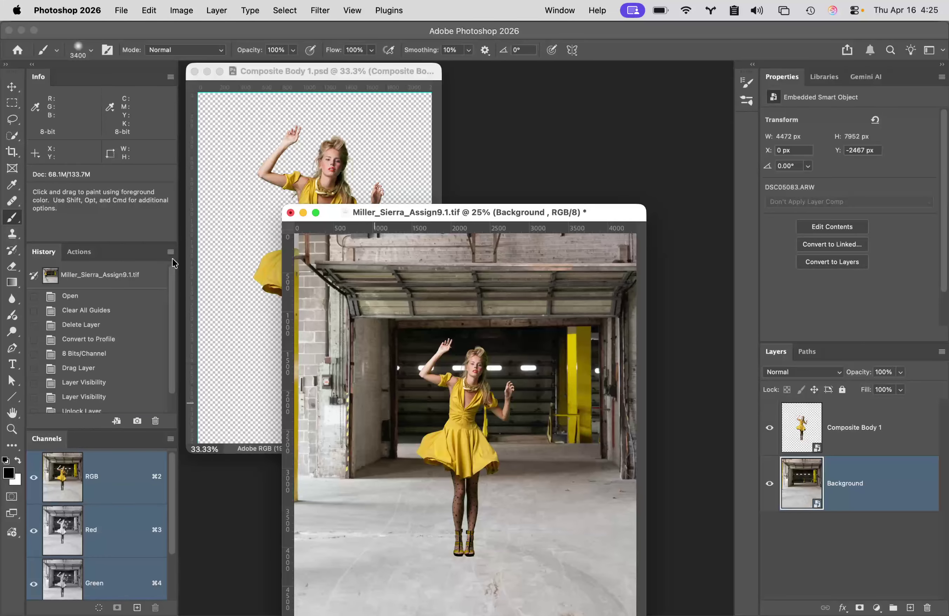
pyautogui.click(118, 276)
pyautogui.moveTo(542, 210); pyautogui.dragTo(492, 73)
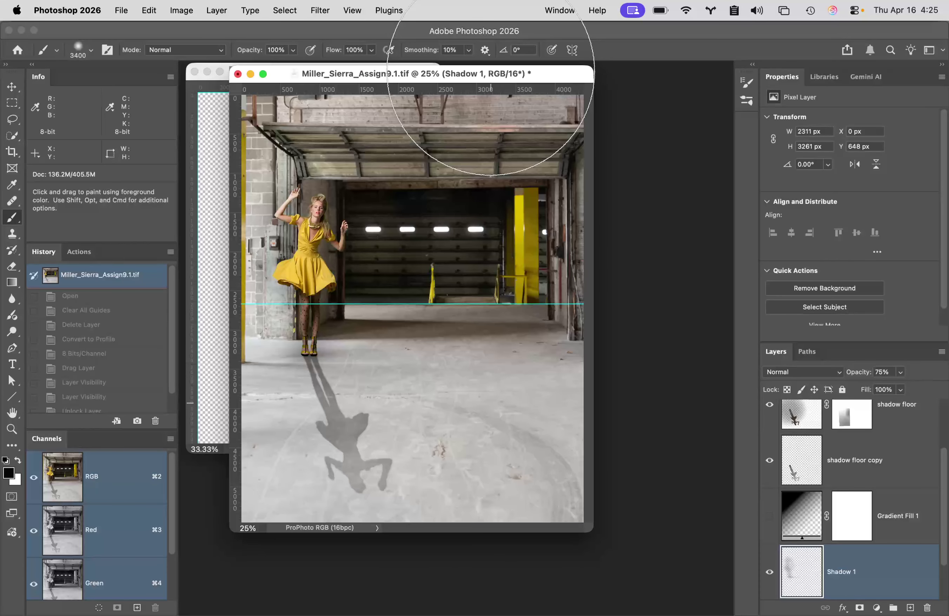
pyautogui.click(377, 528)
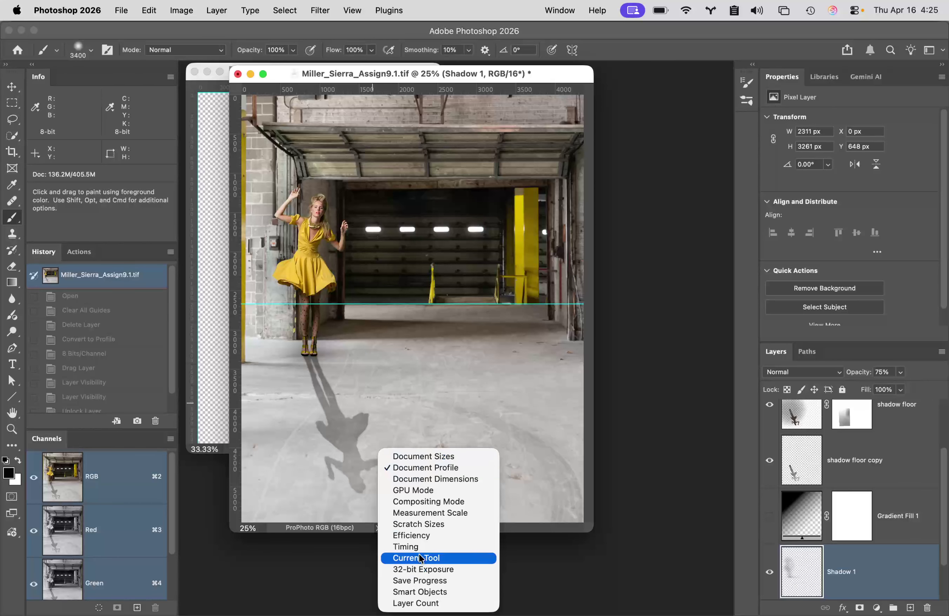
pyautogui.click(437, 468)
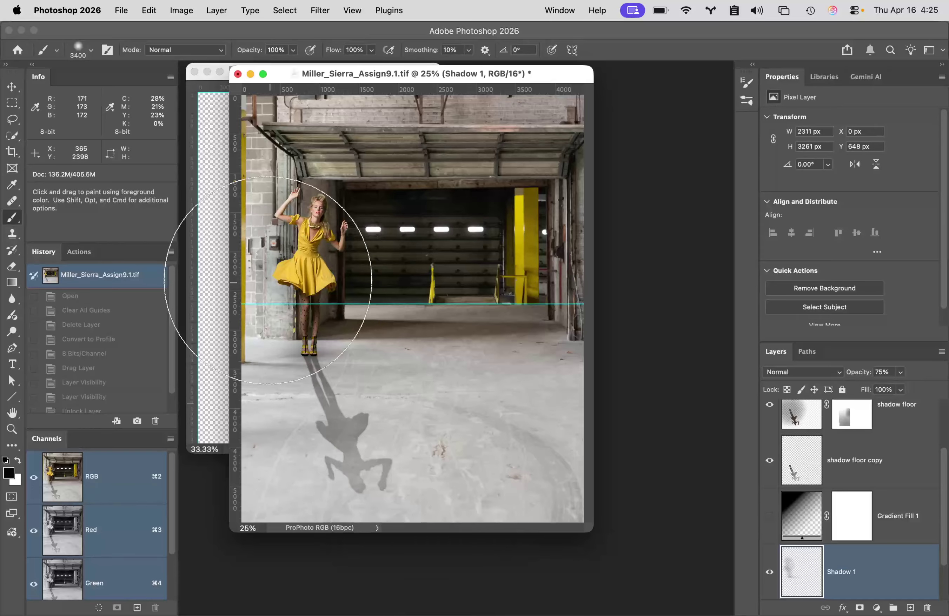
# Step: Preview converting the Composite Body 1 PSD from Adobe RGB (1998) to ProPhoto RGB and cancel the conversion
pyautogui.click(212, 234)
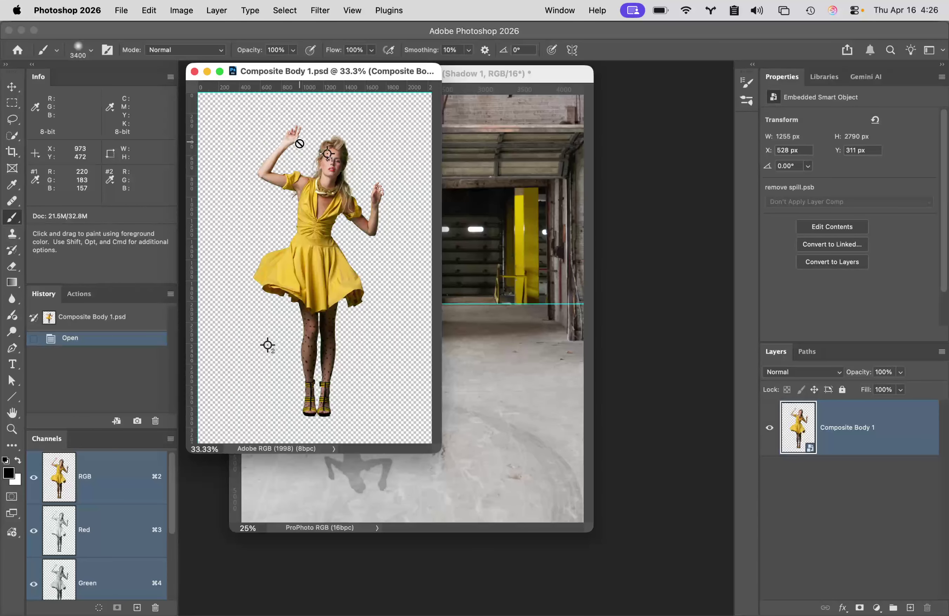
pyautogui.click(149, 10)
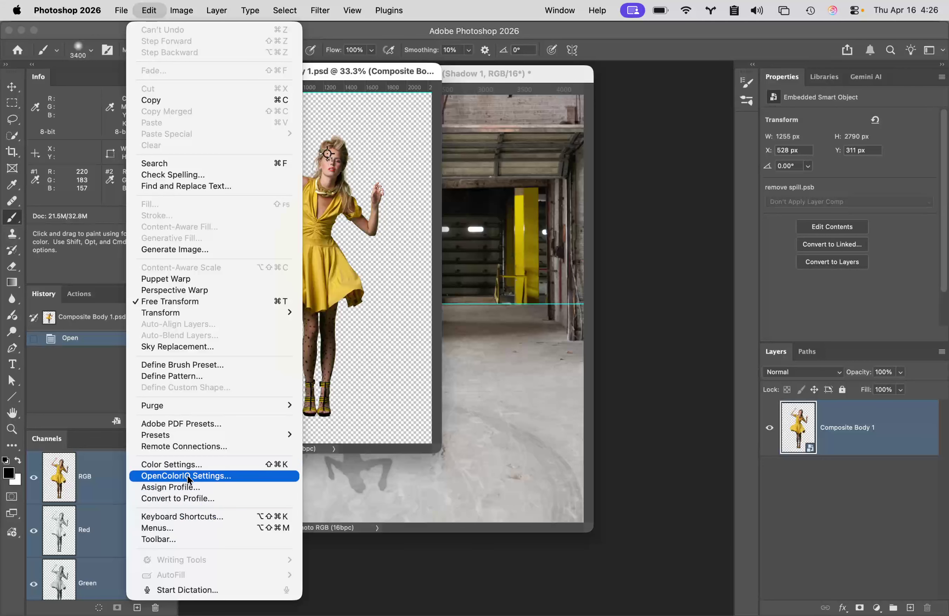
pyautogui.click(218, 499)
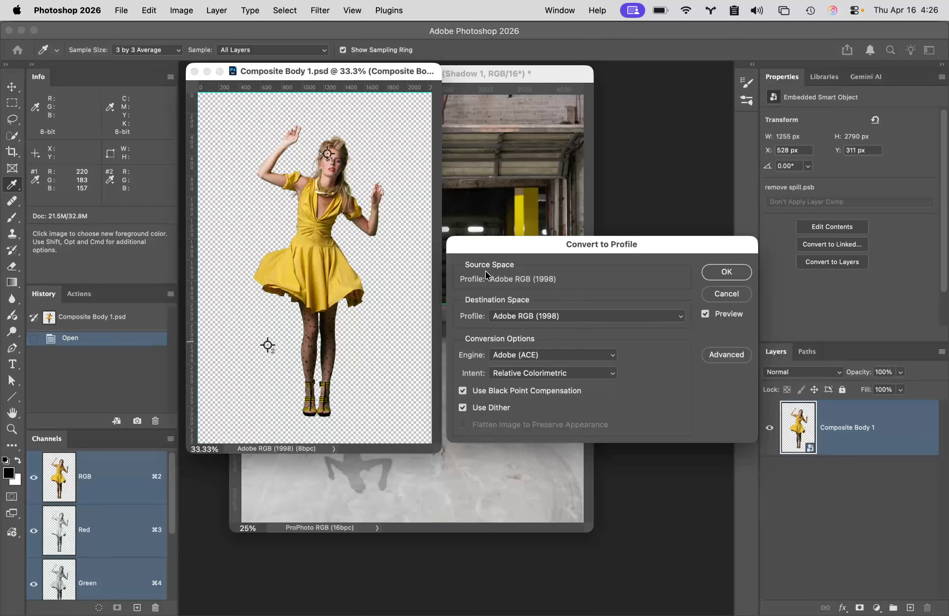
pyautogui.click(586, 320)
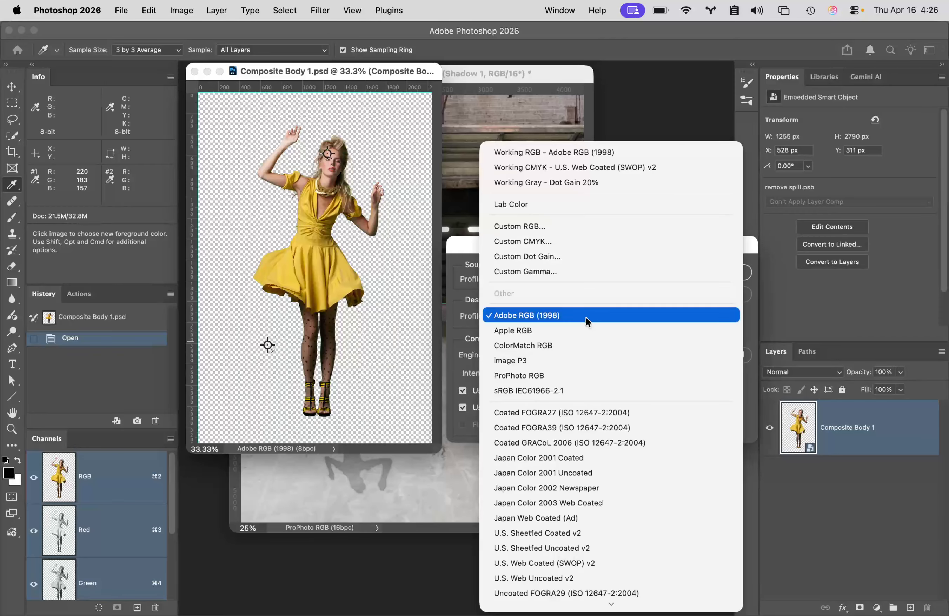
pyautogui.click(580, 377)
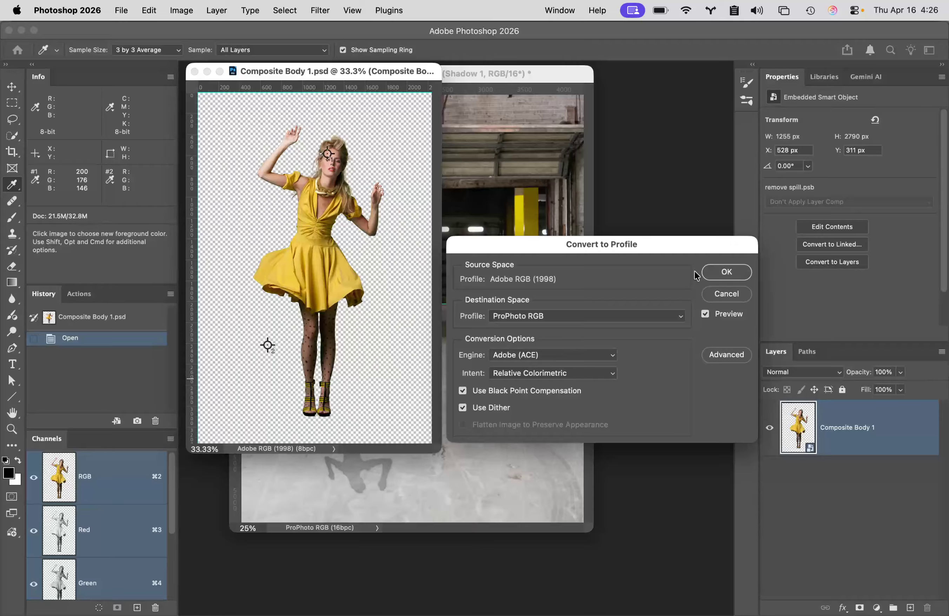
pyautogui.click(726, 294)
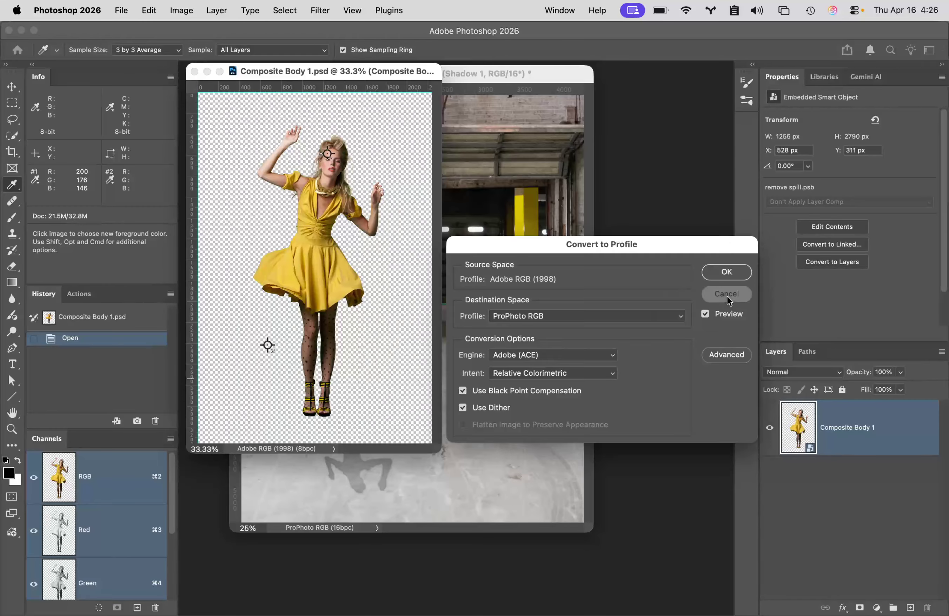
pyautogui.press('b')
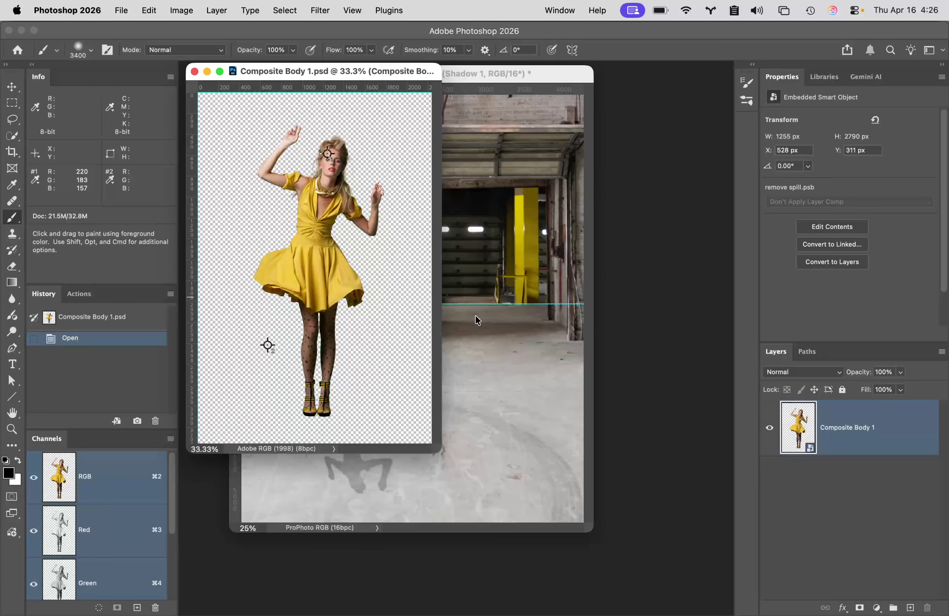
# Step: Check the garage document's history and close the Composite Body 1 PSD
pyautogui.click(527, 258)
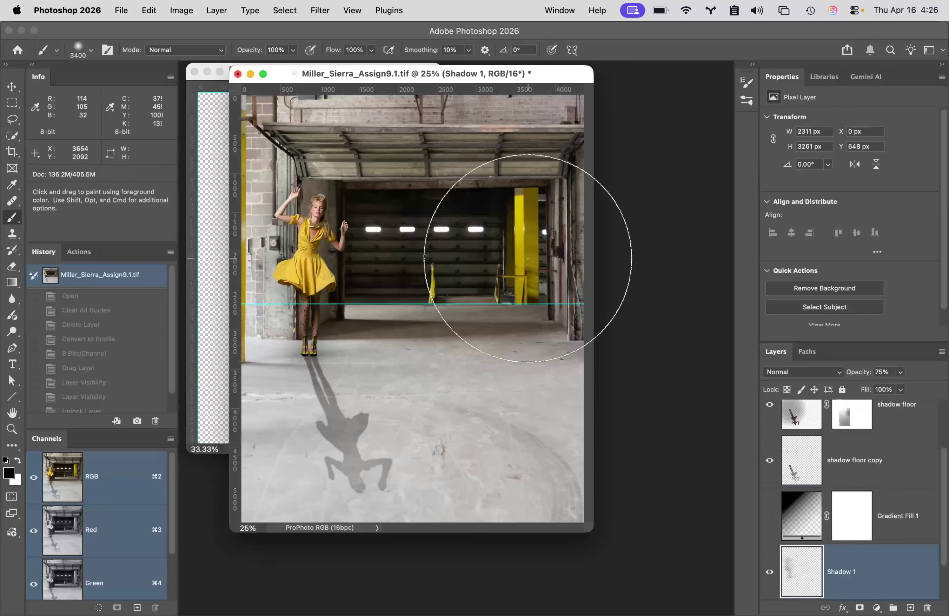
pyautogui.scroll(-1, 152, 311)
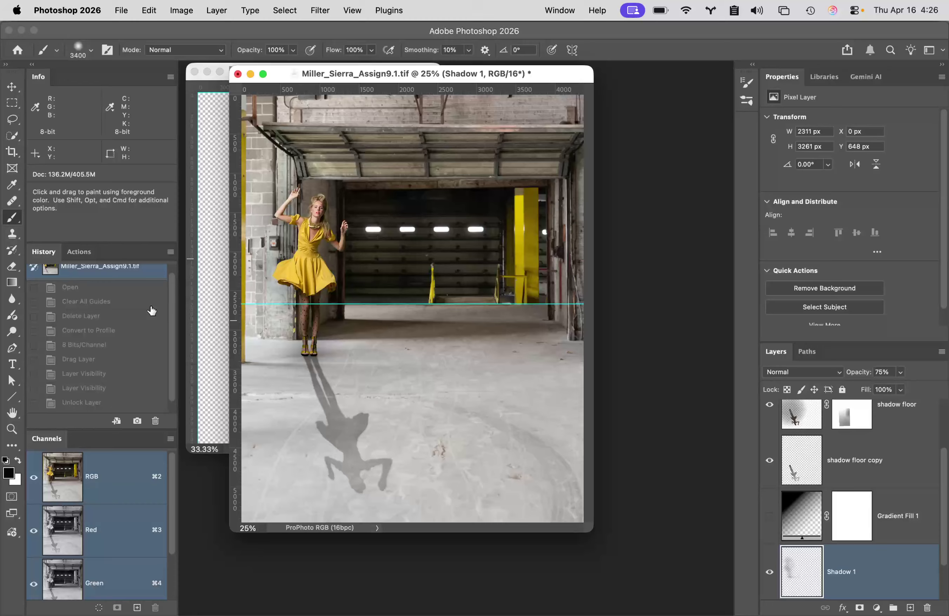
pyautogui.click(202, 305)
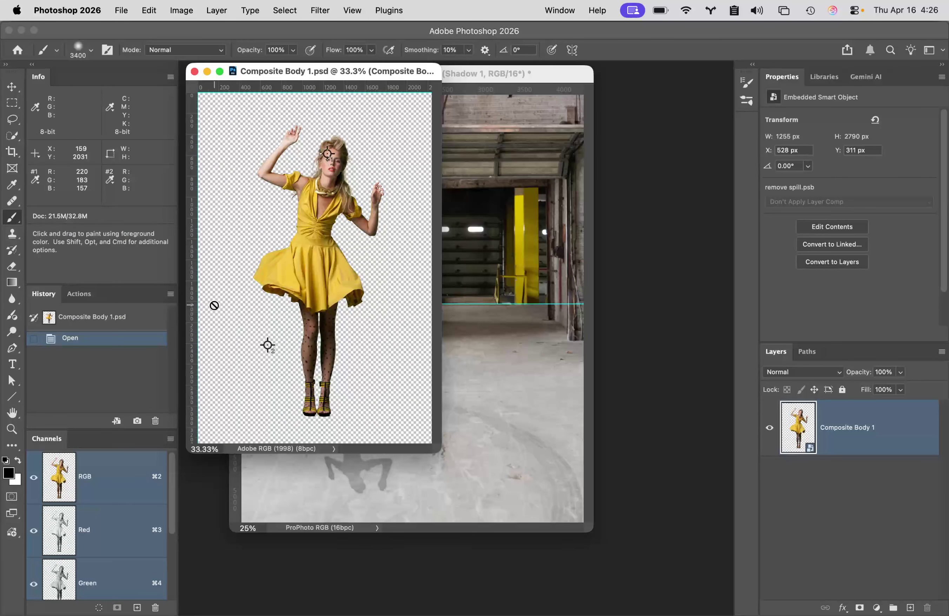
pyautogui.click(195, 72)
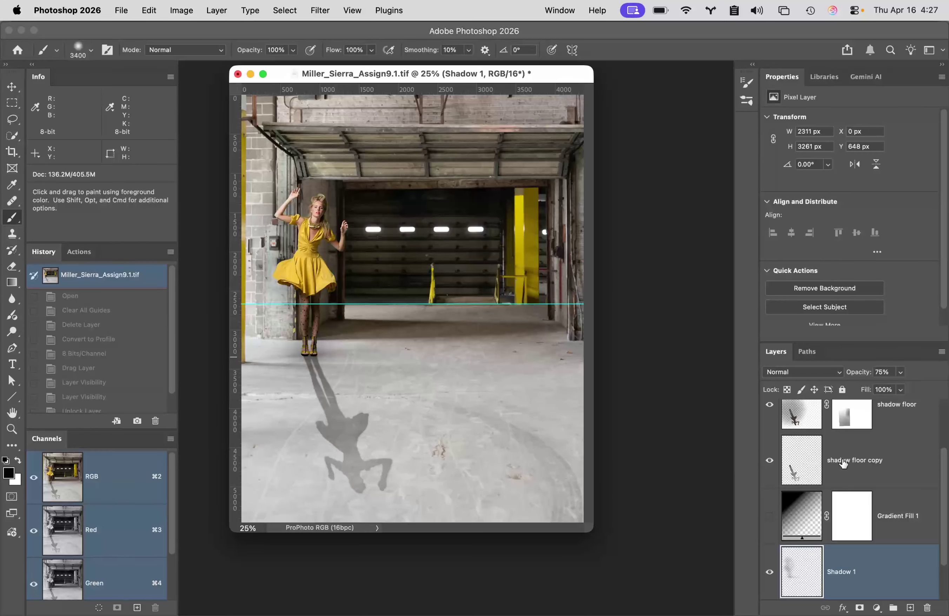
# Step: Delete the shadow floor, shadow floor copy, Gradient Fill 1 and Shadow 1 layers from the garage document
pyautogui.scroll(-2, 874, 486)
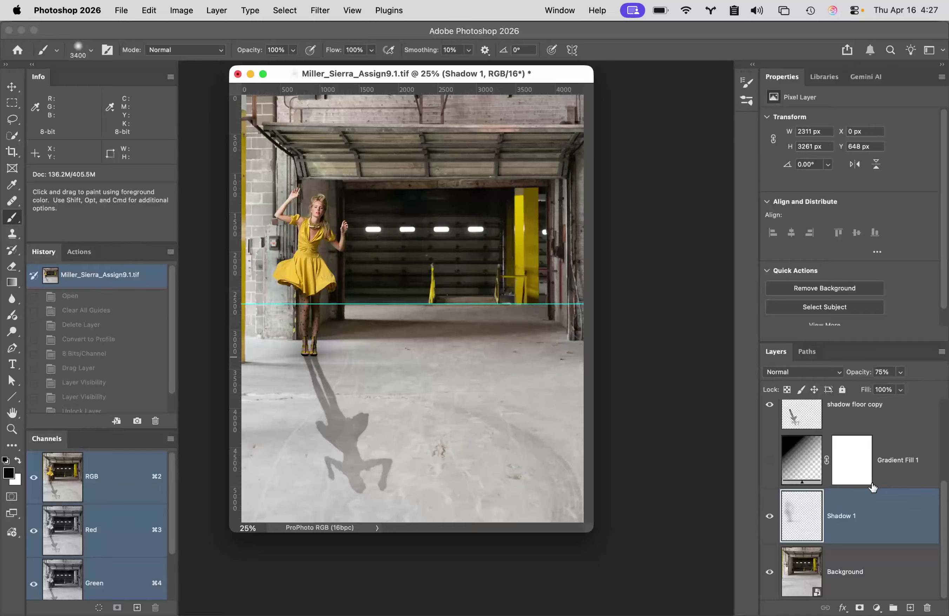
pyautogui.scroll(5, 891, 516)
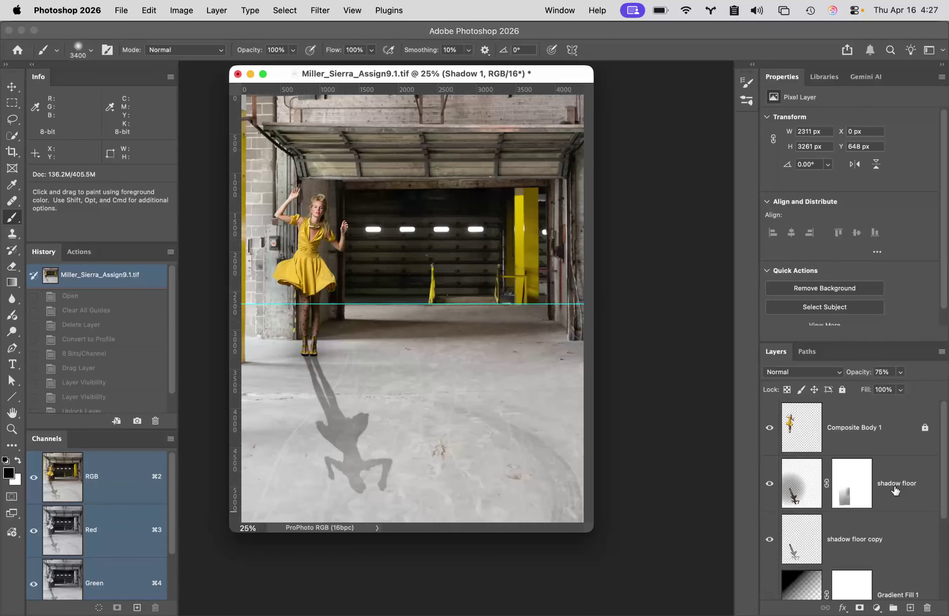
pyautogui.keyDown('shift'); pyautogui.click(894, 487); pyautogui.keyUp('shift')
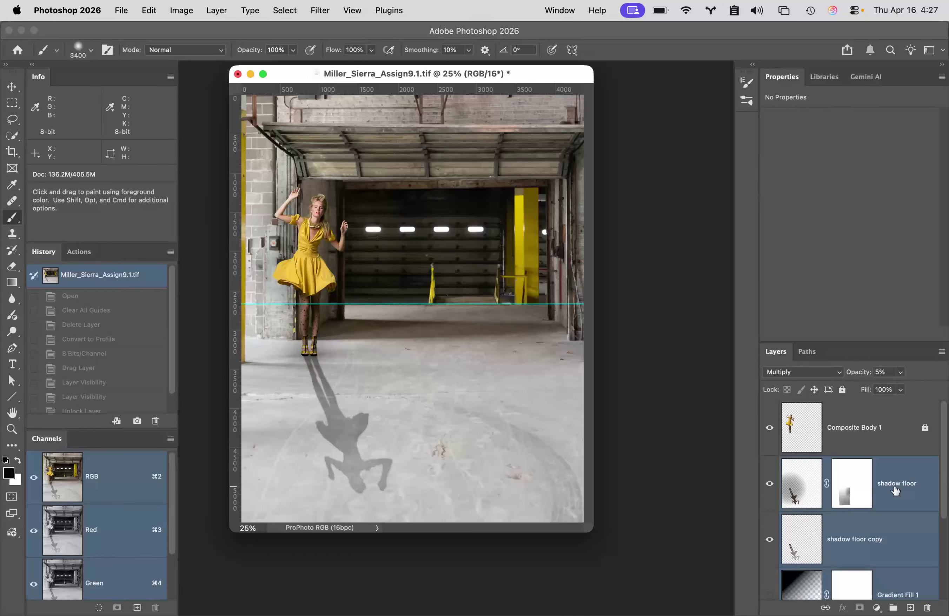
pyautogui.press('Delete')
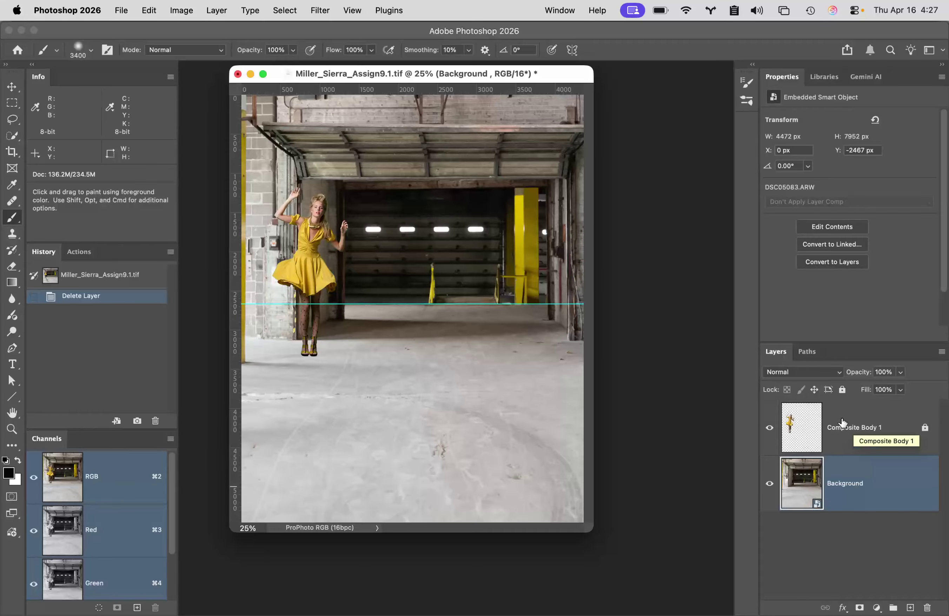
# Step: Unlock the Composite Body 1 layer in the garage document and convert it to a smart object
pyautogui.click(865, 410)
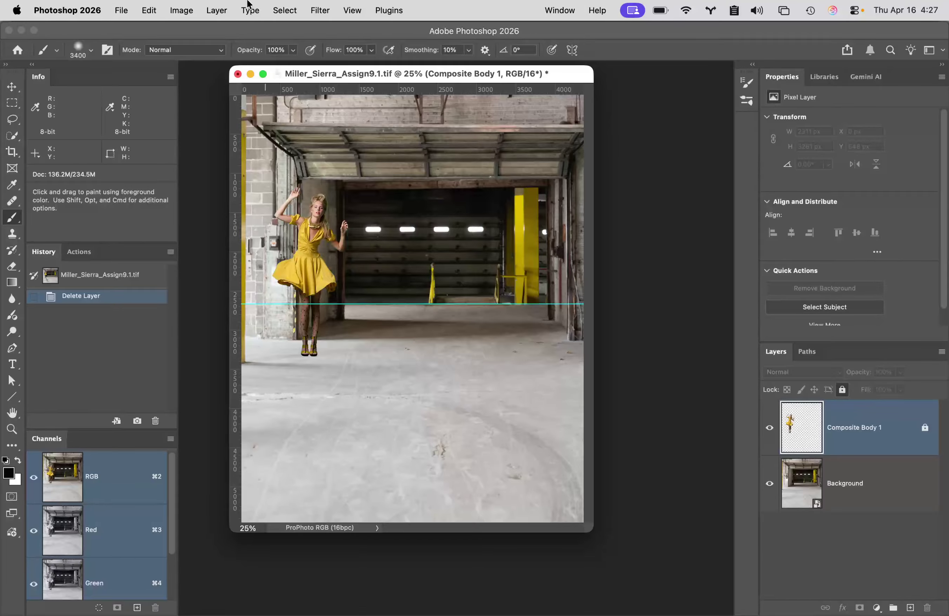
pyautogui.click(211, 7)
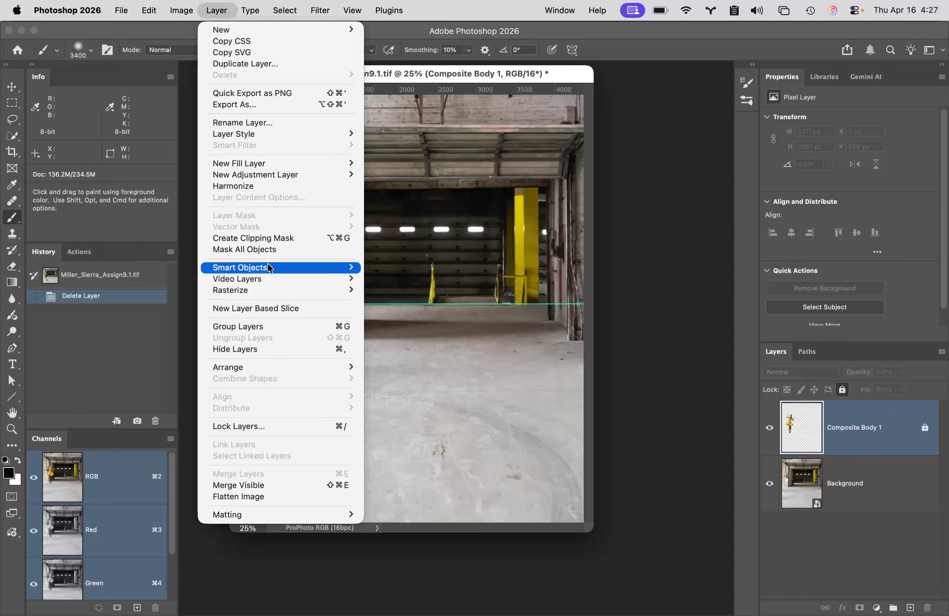
pyautogui.moveTo(267, 265)
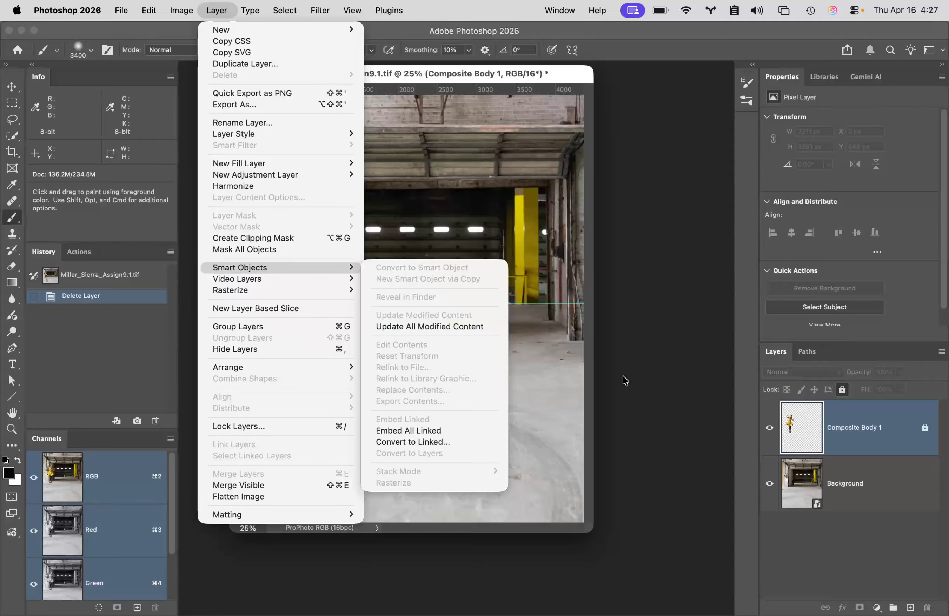
pyautogui.click(872, 555)
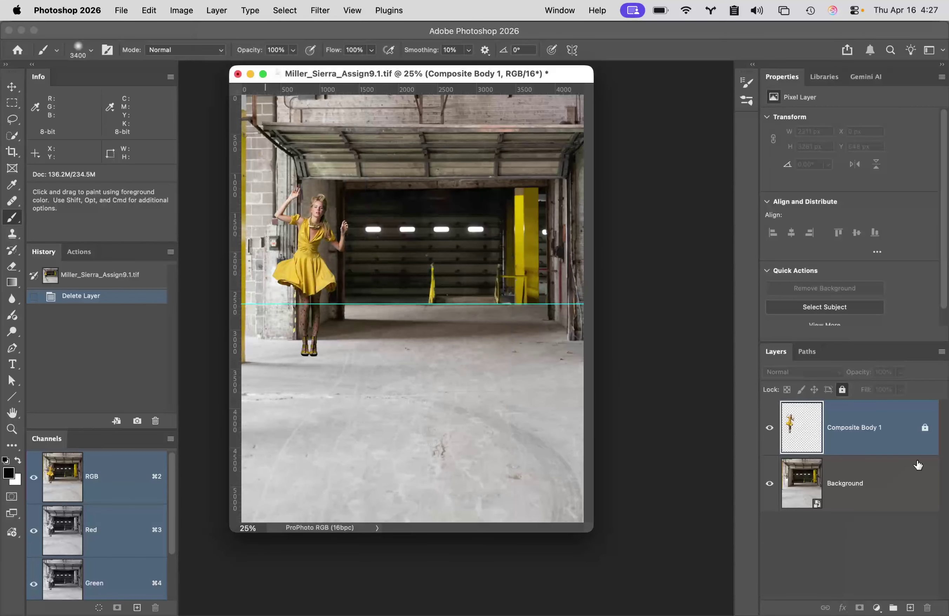
pyautogui.click(926, 426)
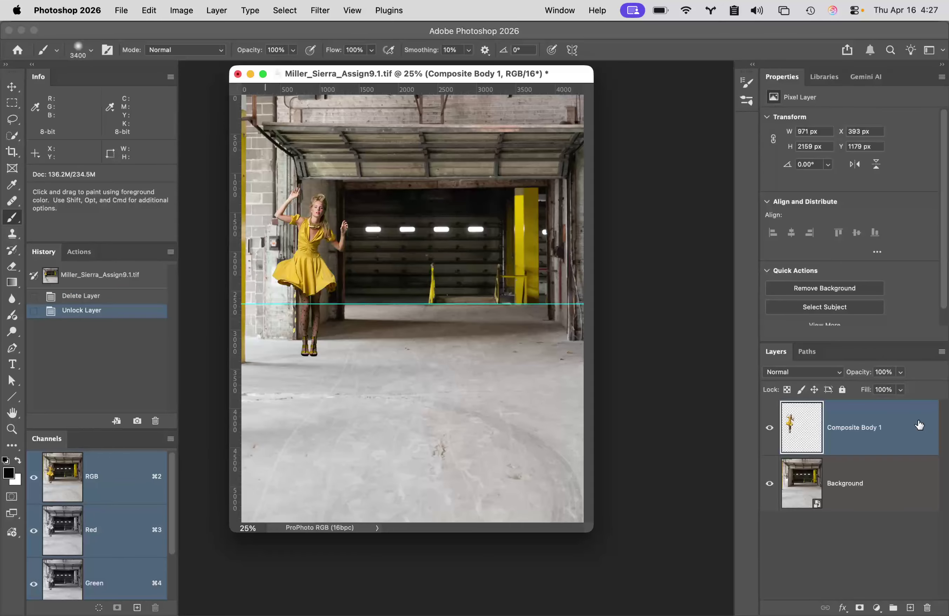
pyautogui.click(216, 8)
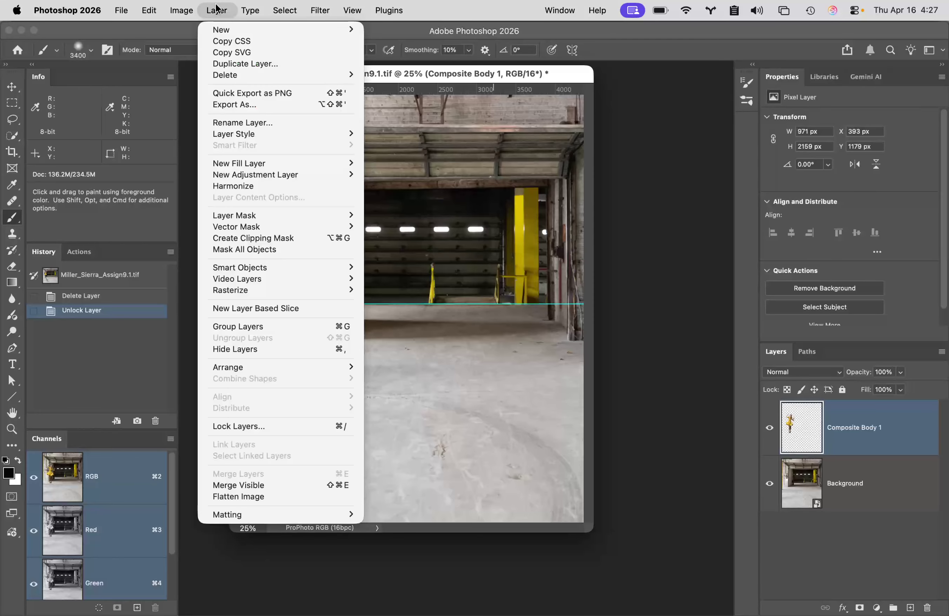
pyautogui.moveTo(254, 270)
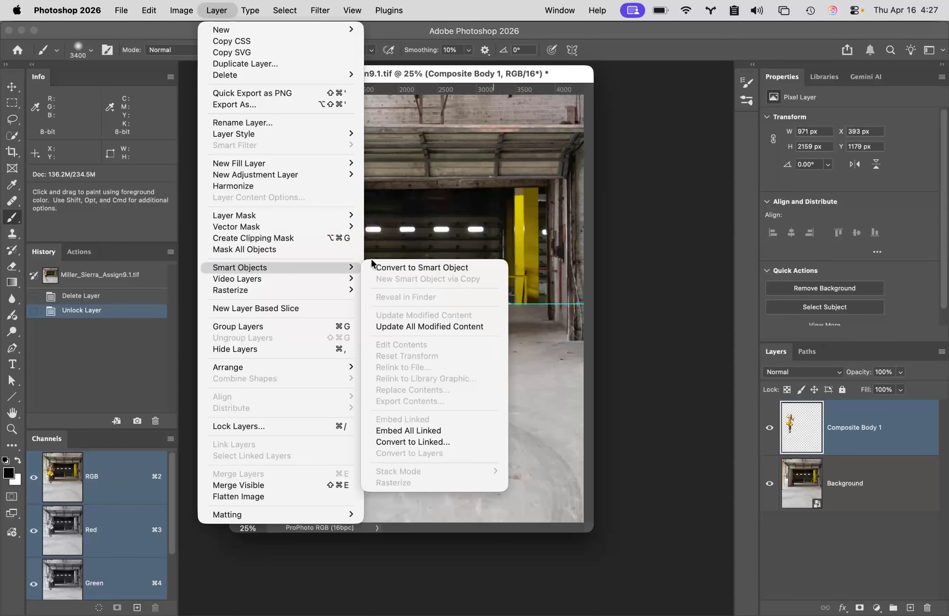
pyautogui.click(386, 268)
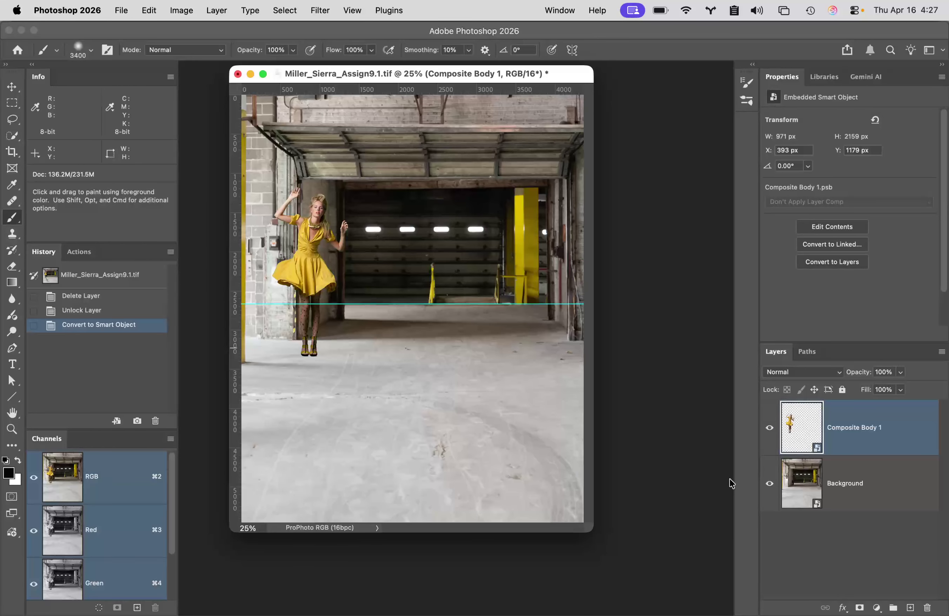
# Step: Edit the Background smart object in Camera Raw, sampling white balance from the white patch on the brick wall and applying Auto adjustments
pyautogui.doubleClick(808, 483)
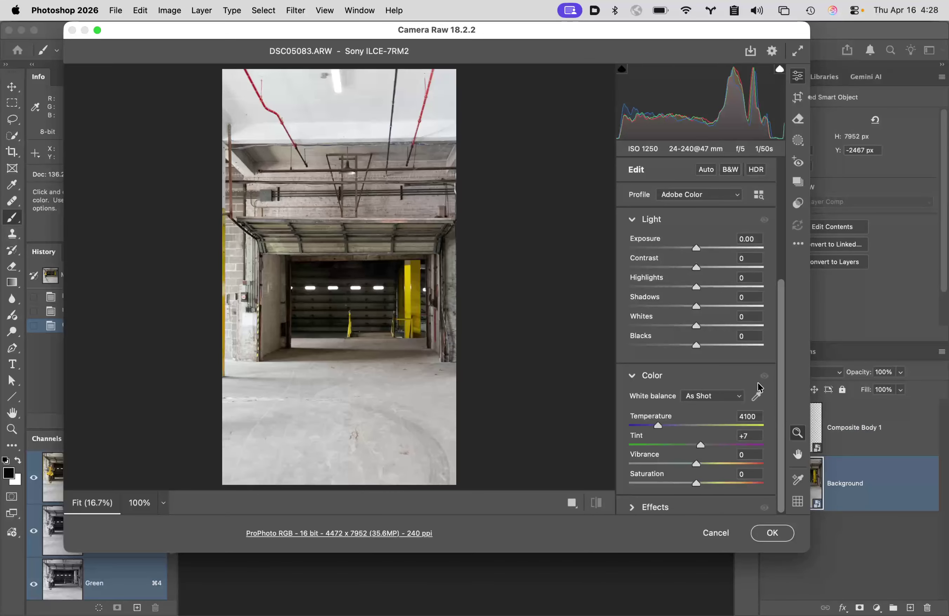
pyautogui.click(243, 319)
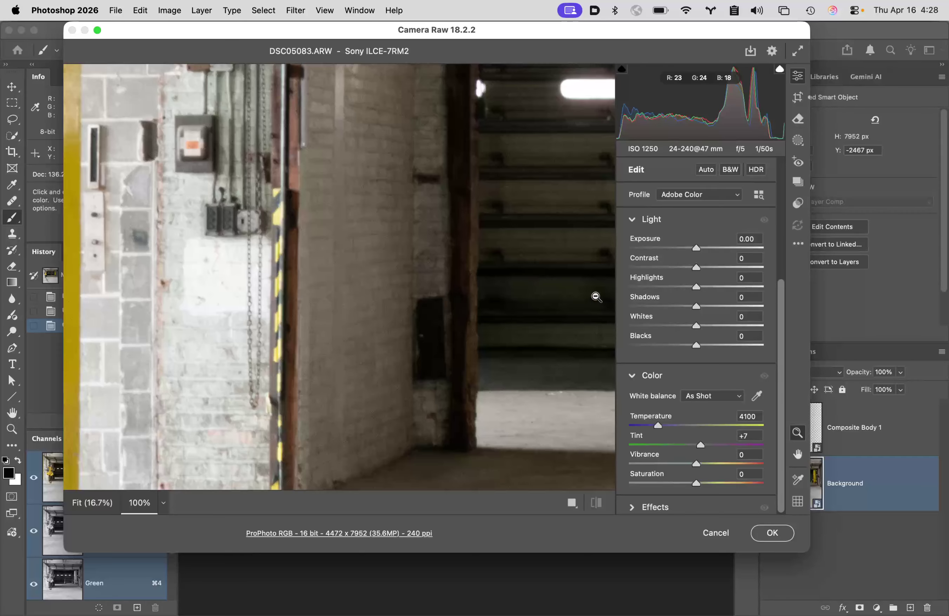
pyautogui.click(756, 396)
pyautogui.click(207, 268)
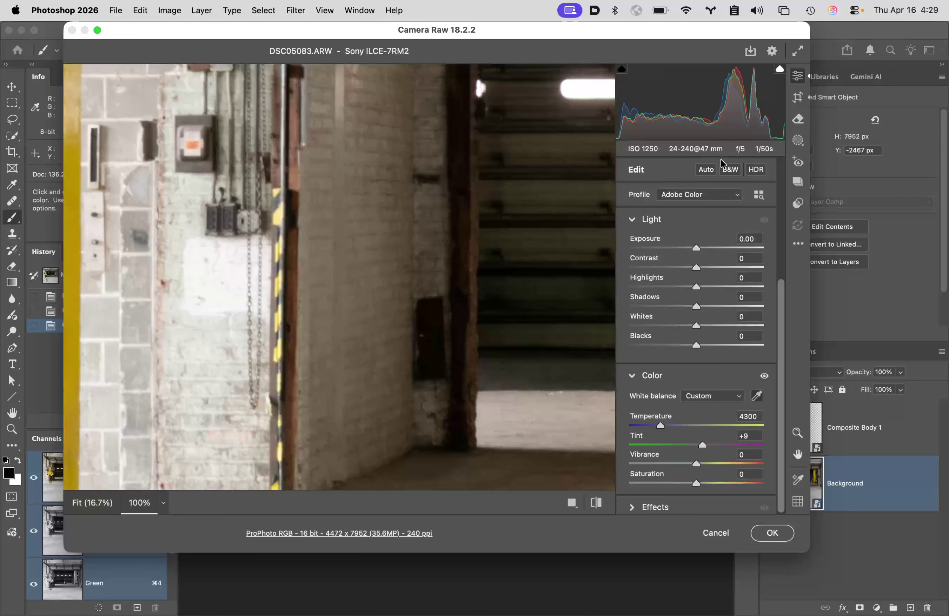
pyautogui.click(706, 169)
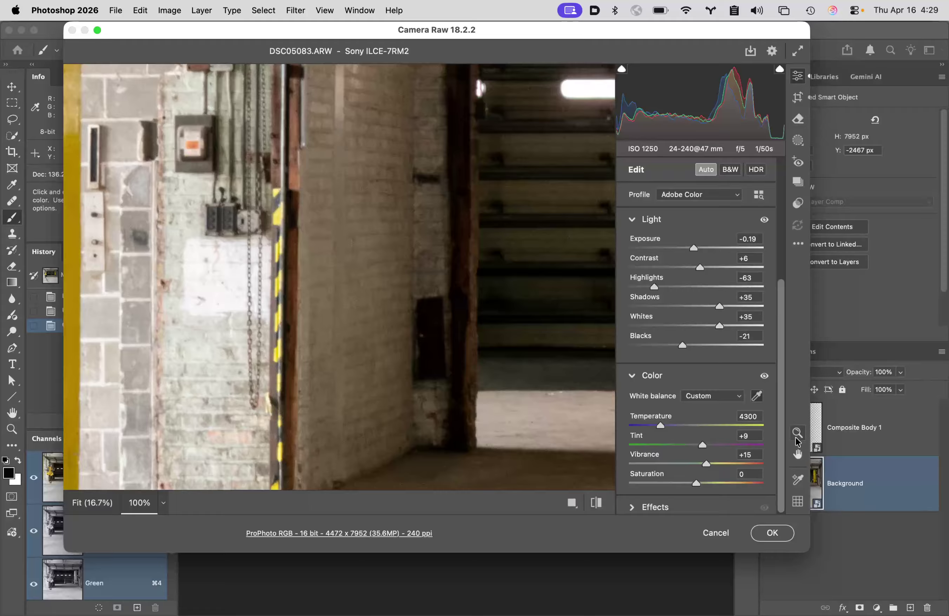
pyautogui.click(772, 533)
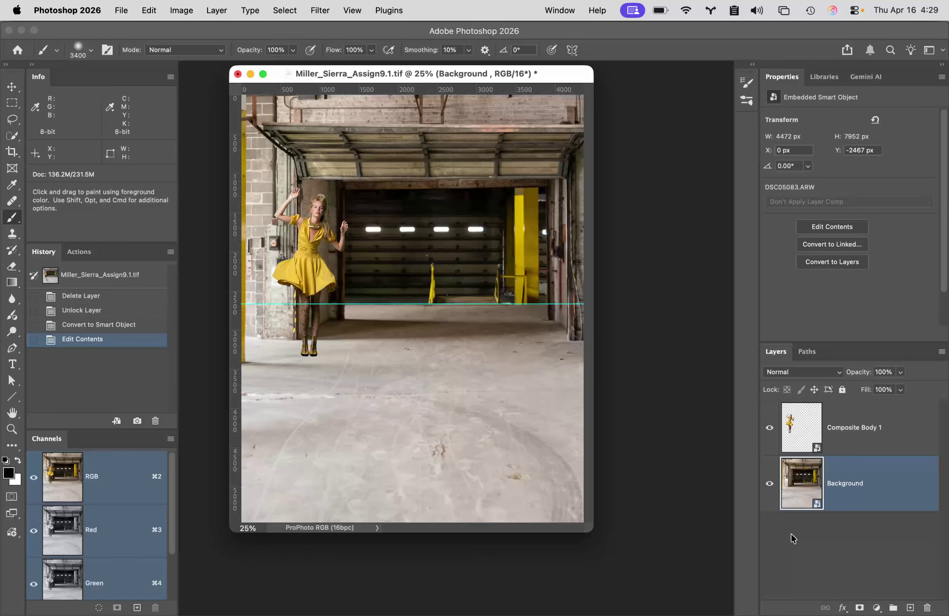
# Step: Compare the garage background before and after the Camera Raw edit by undoing and redoing it, ending with the edit applied
pyautogui.press('super+z')
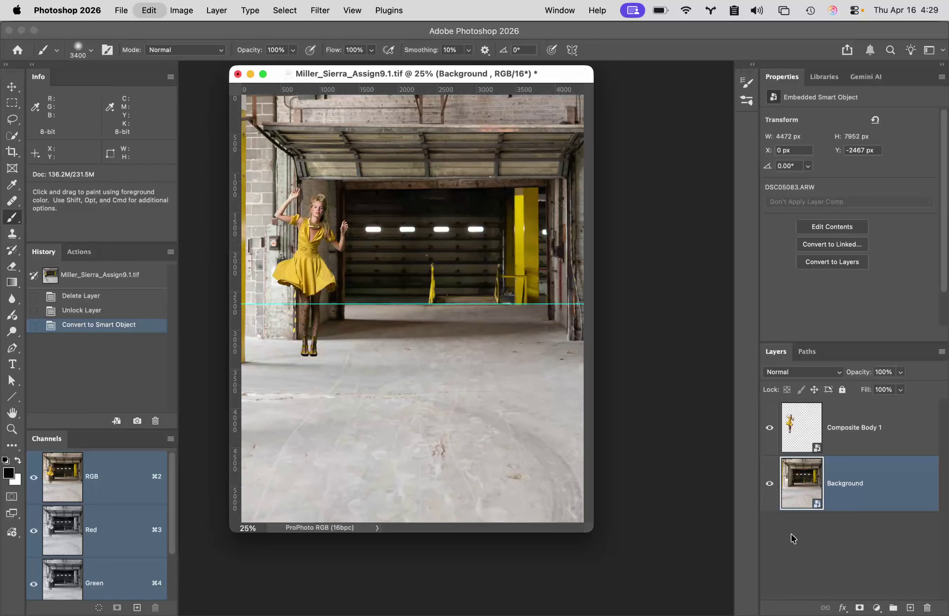
pyautogui.press('super+shift+z')
pyautogui.press('super+z')
pyautogui.press('super+shift+z')
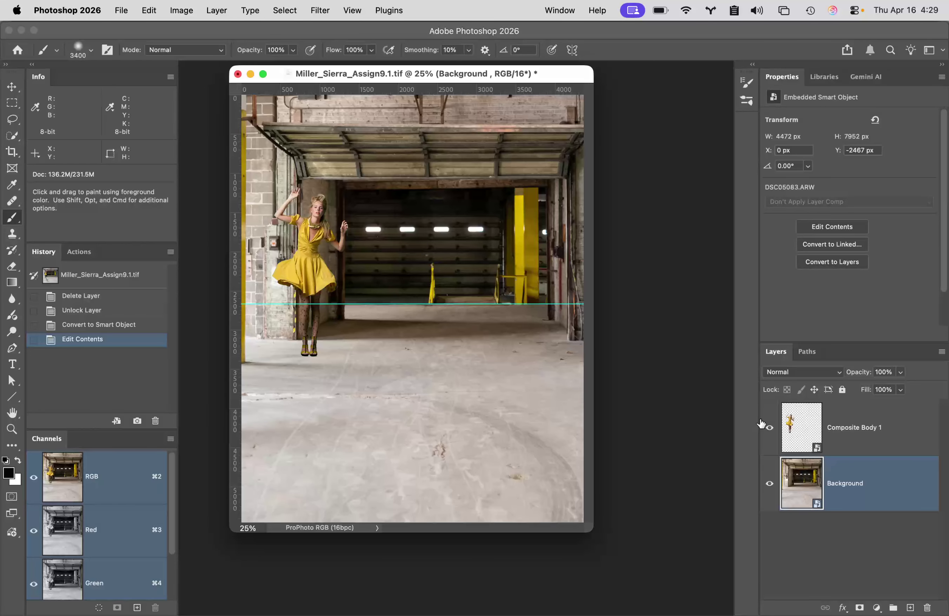
# Step: Clear all guides and move the Composite Body 1 figure so her feet stand at the base of the white brick wall
pyautogui.click(805, 432)
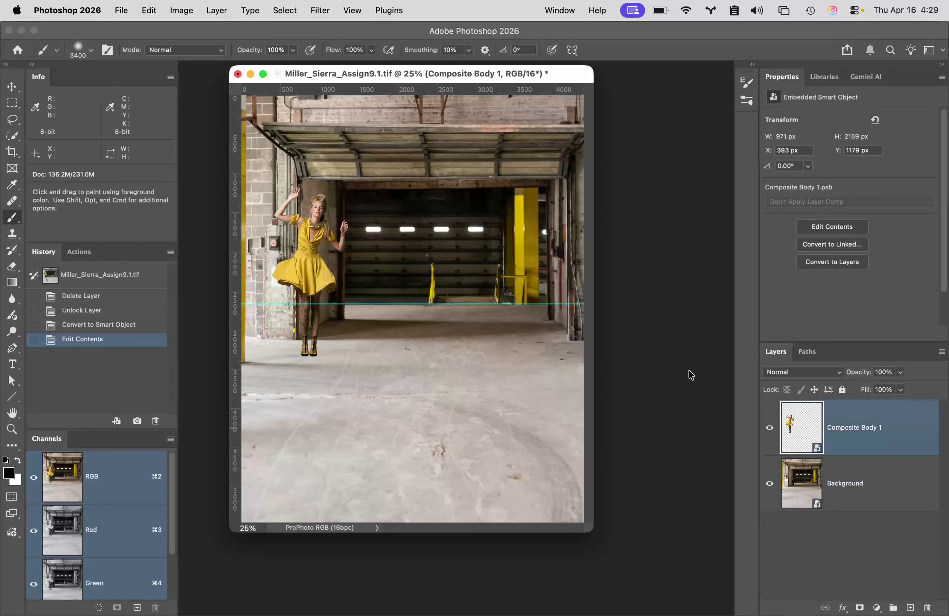
pyautogui.press('z')
pyautogui.click(286, 327)
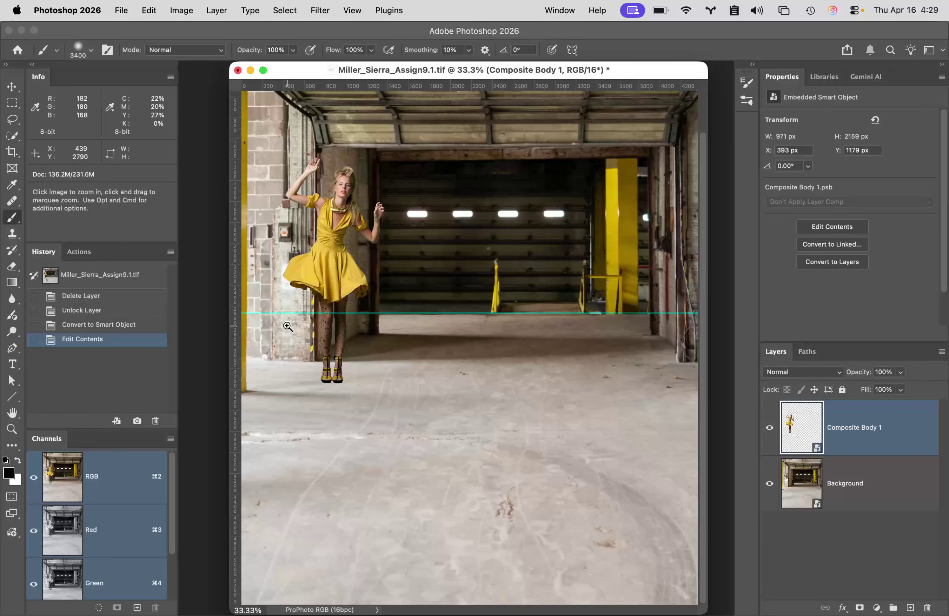
pyautogui.click(287, 326)
pyautogui.click(286, 326)
pyautogui.click(351, 352)
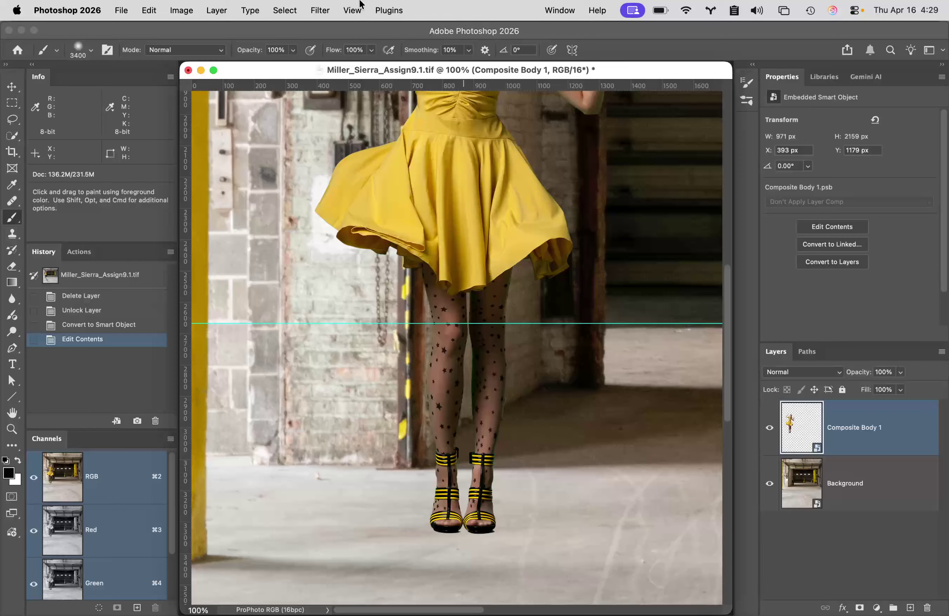
pyautogui.click(351, 10)
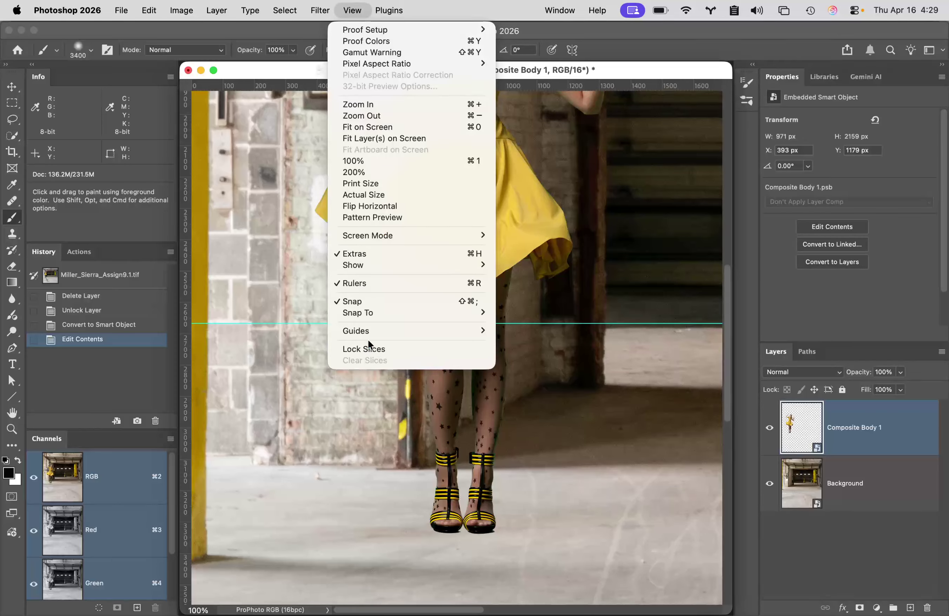
pyautogui.moveTo(368, 332)
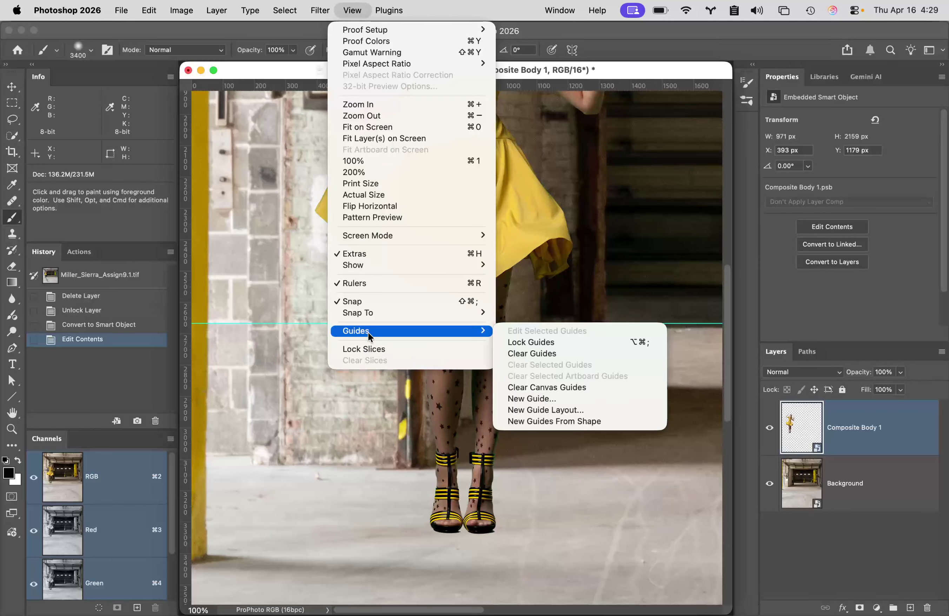
pyautogui.click(565, 353)
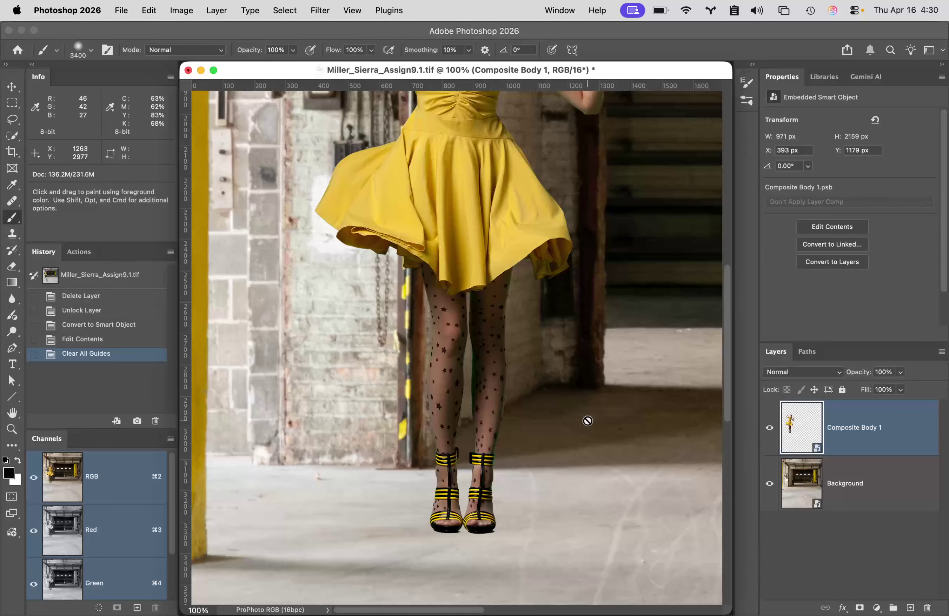
pyautogui.press('v')
pyautogui.moveTo(484, 411); pyautogui.dragTo(417, 359)
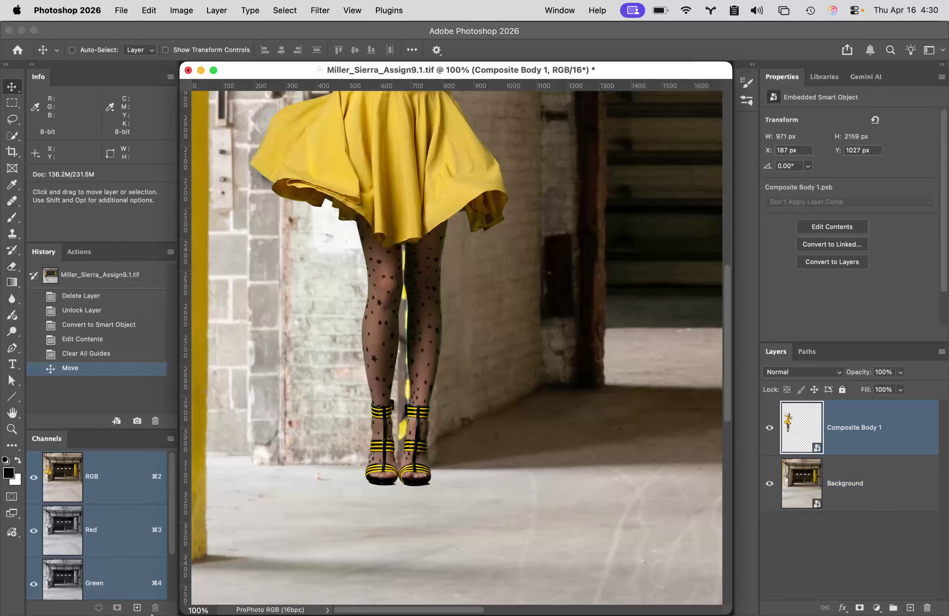
# Step: Switch to Chrome and search Google for "what is the standard height a brick in the USA"
pyautogui.click(164, 600)
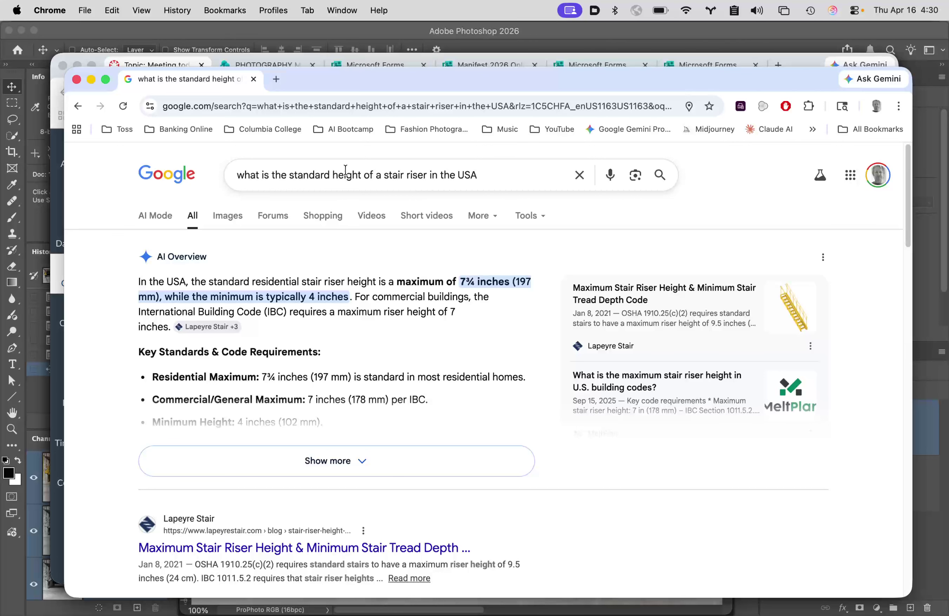
pyautogui.moveTo(363, 176); pyautogui.dragTo(425, 176)
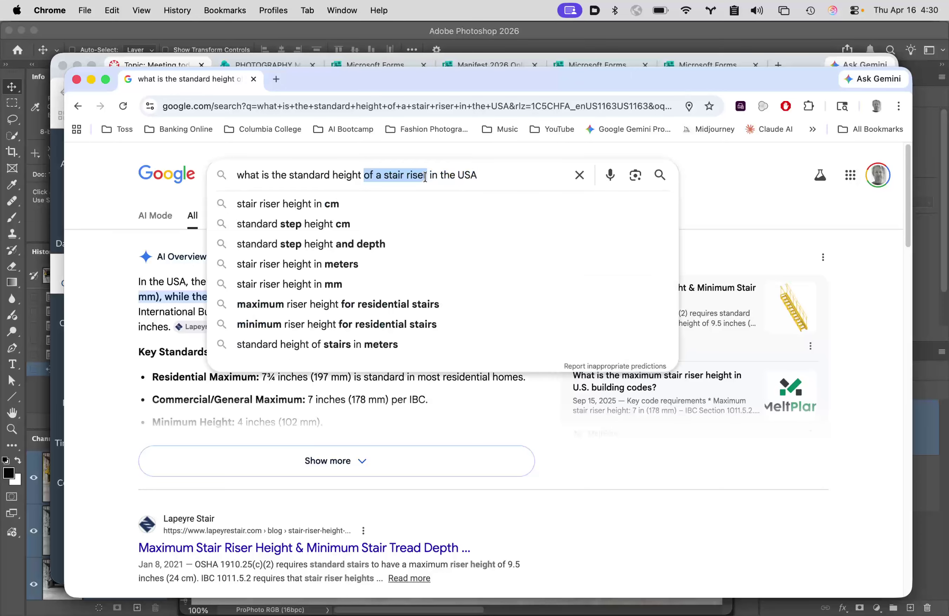
pyautogui.write('a b')
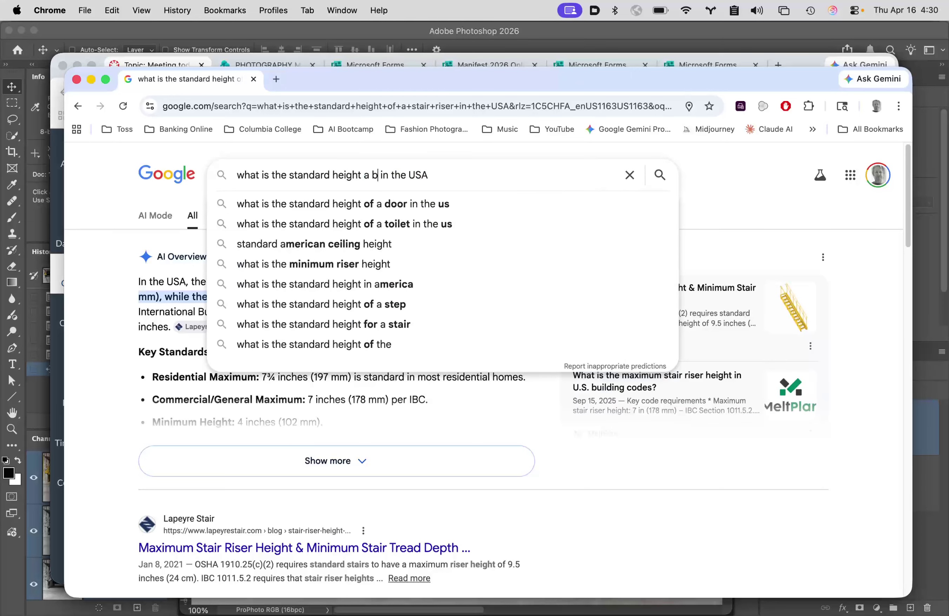
pyautogui.write('rick')
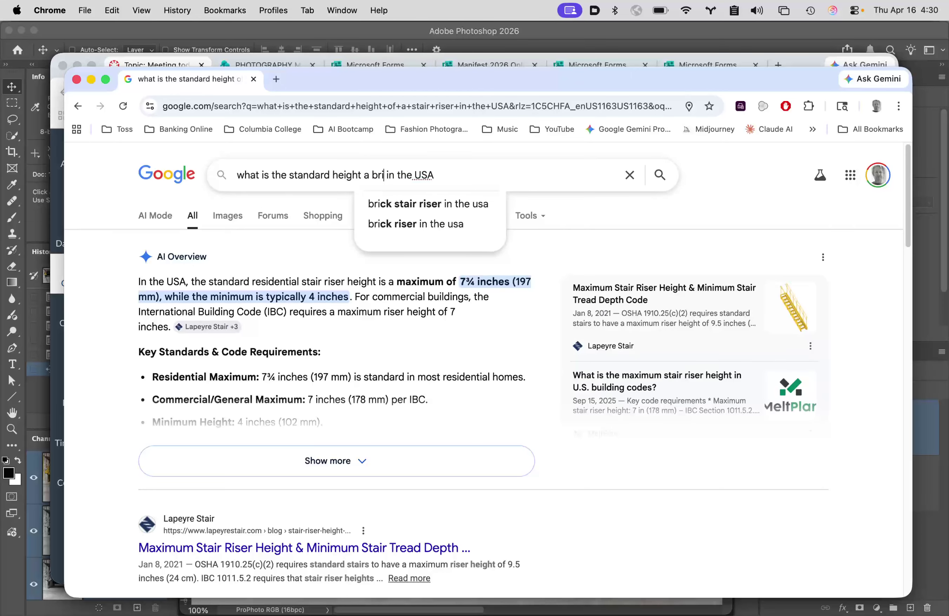
pyautogui.press('Return')
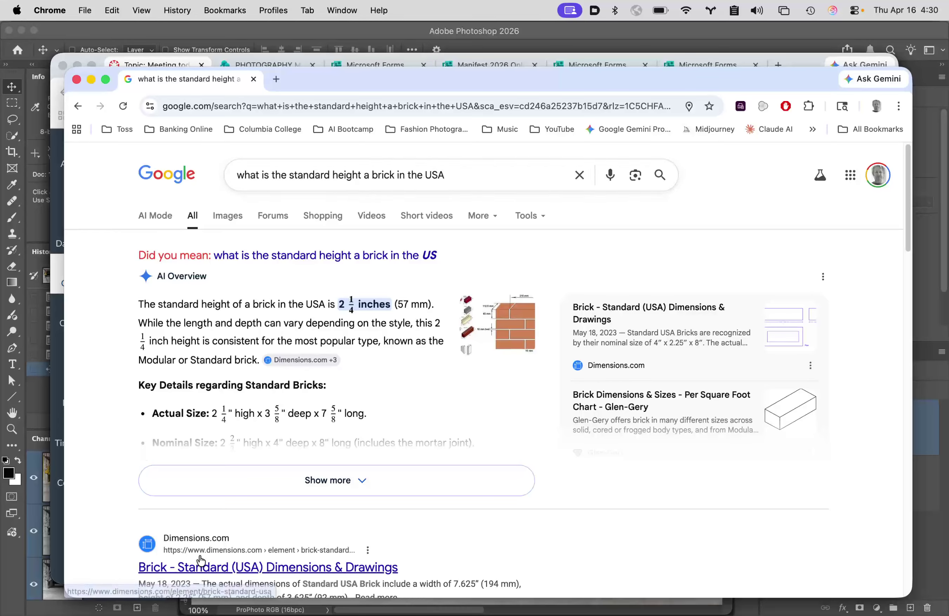
pyautogui.moveTo(243, 613)
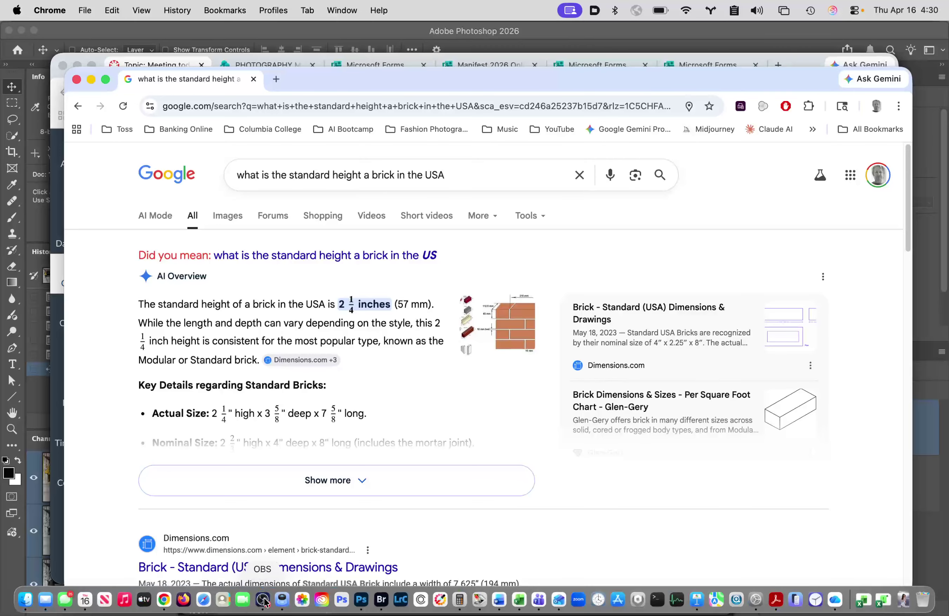
# Step: Switch back to Photoshop and place two horizontal guides marking brick height near the base of the wall
pyautogui.click(365, 601)
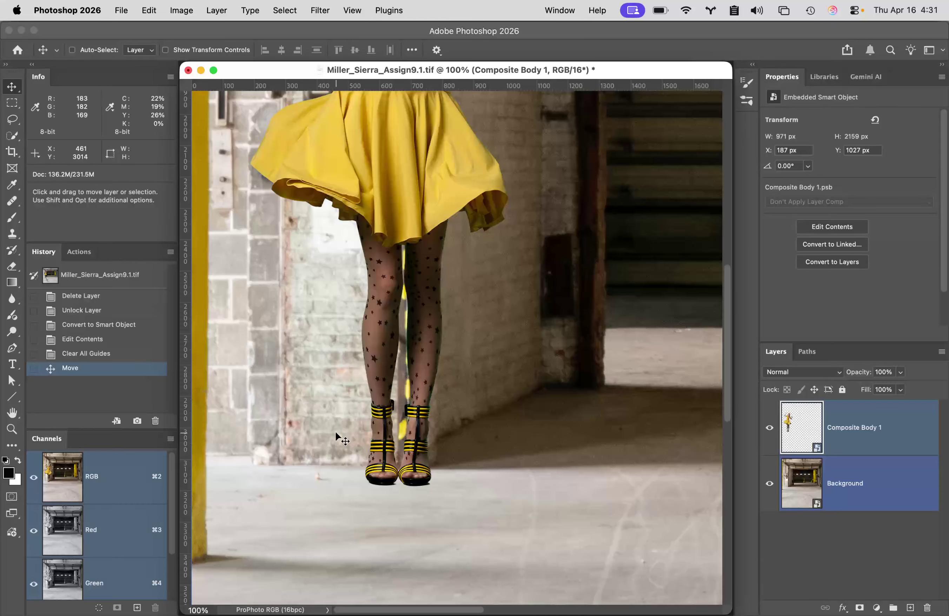
pyautogui.keyDown('super'); pyautogui.click(309, 399); pyautogui.keyUp('super')
pyautogui.keyDown('super'); pyautogui.click(309, 399); pyautogui.keyUp('super')
pyautogui.keyDown('shift'); pyautogui.keyDown('super'); pyautogui.click(600, 372); pyautogui.keyUp('super'); pyautogui.keyUp('shift')
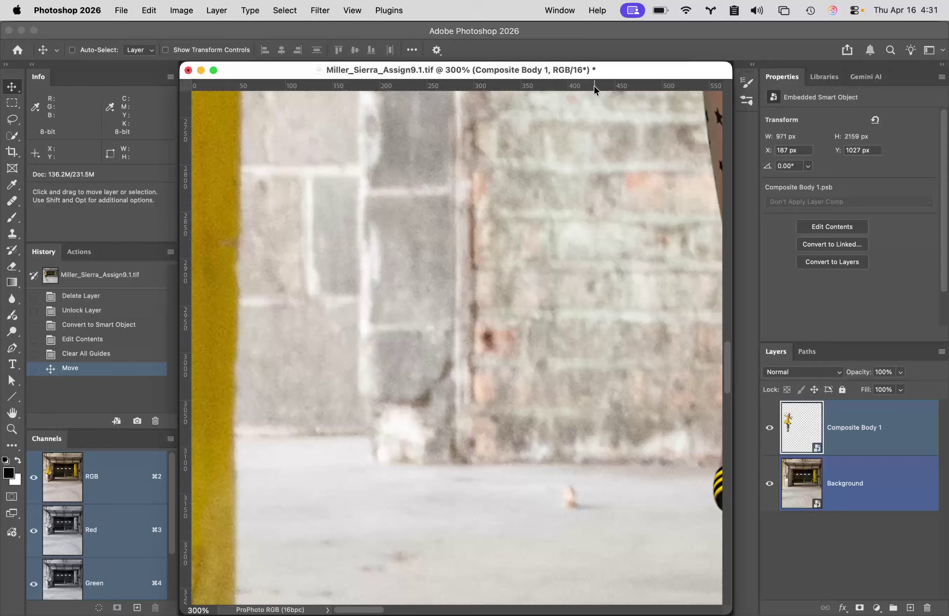
pyautogui.moveTo(594, 86); pyautogui.dragTo(654, 359)
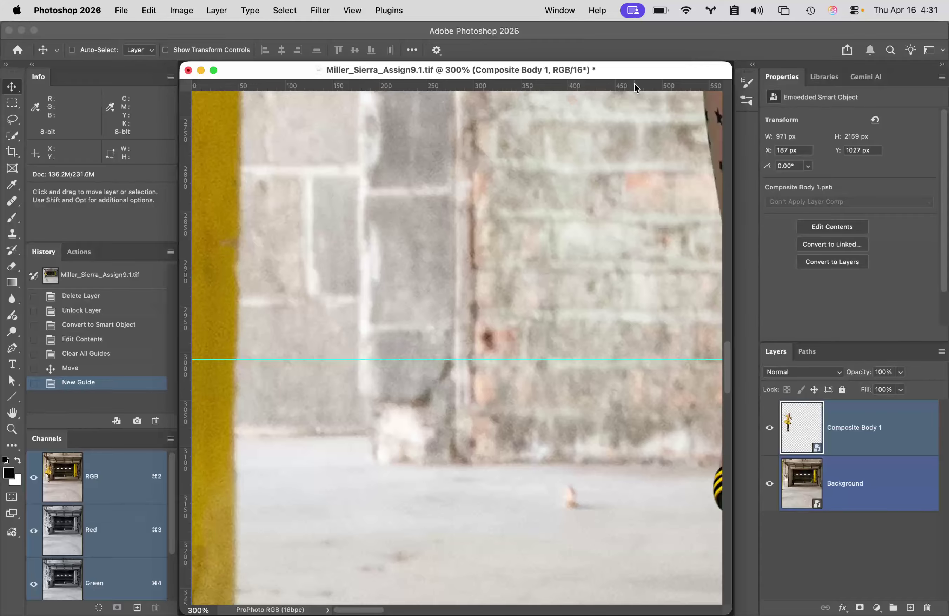
pyautogui.moveTo(634, 86); pyautogui.dragTo(675, 309)
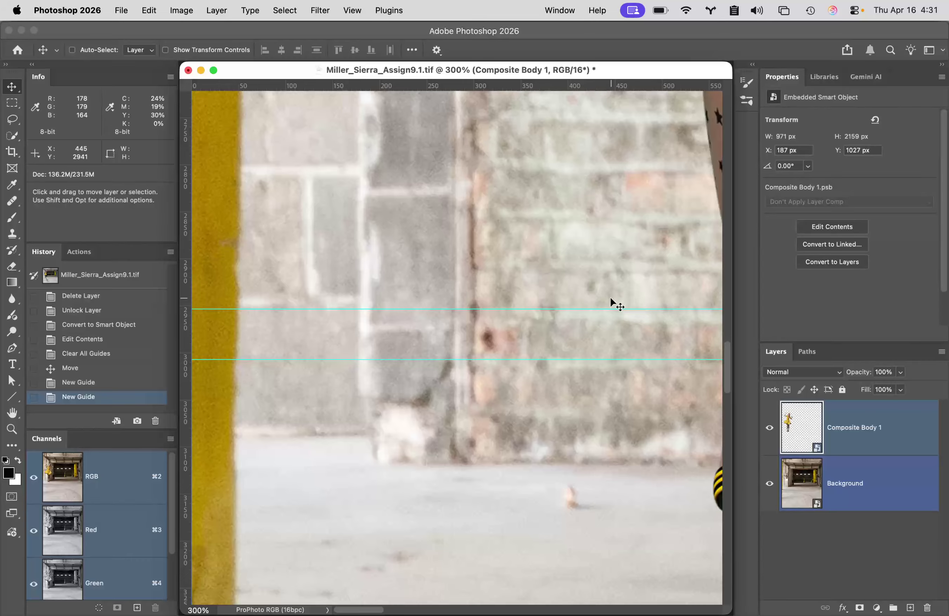
# Step: Open Calculator and divide the figure height of 73 by the brick height of 2.75
pyautogui.moveTo(560, 608)
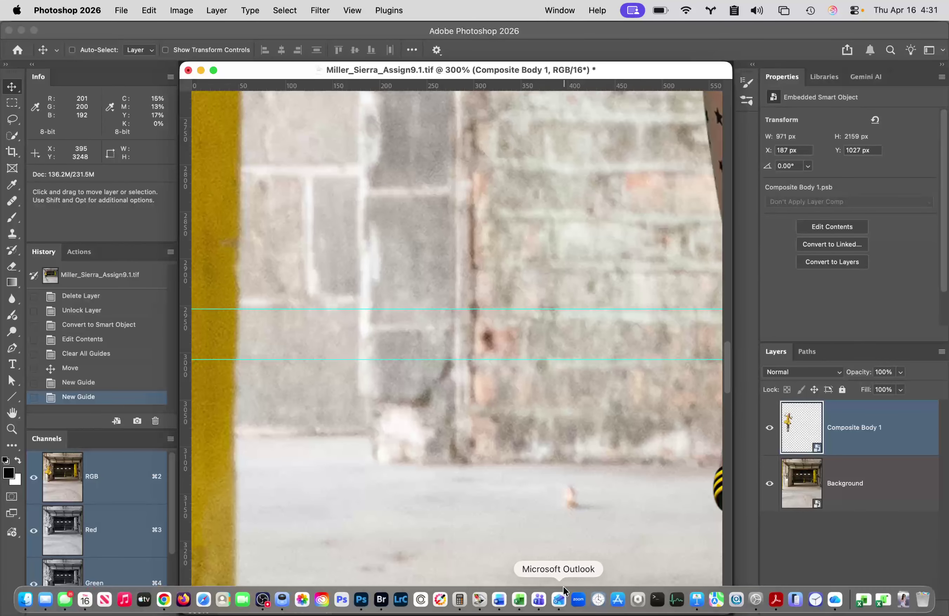
pyautogui.click(460, 606)
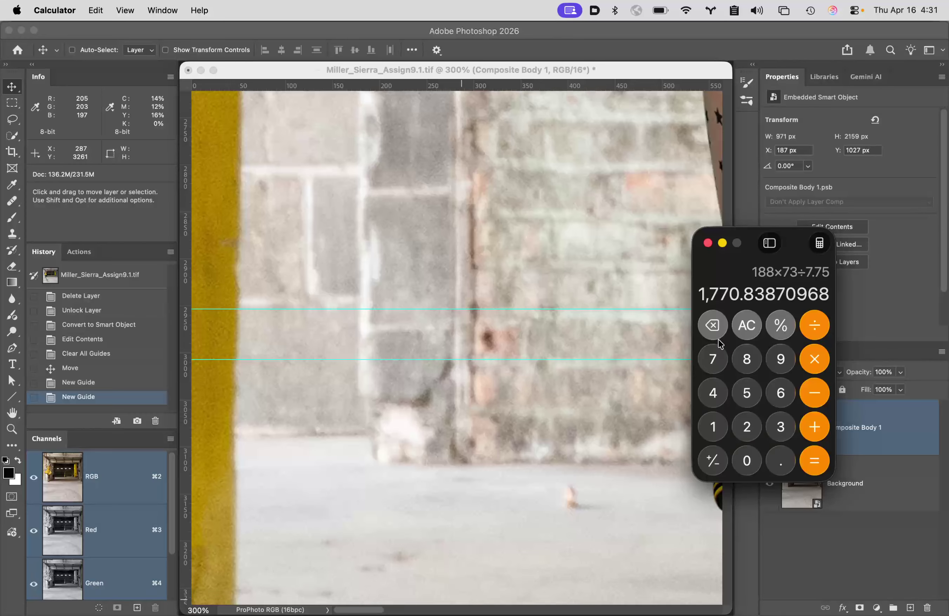
pyautogui.click(744, 323)
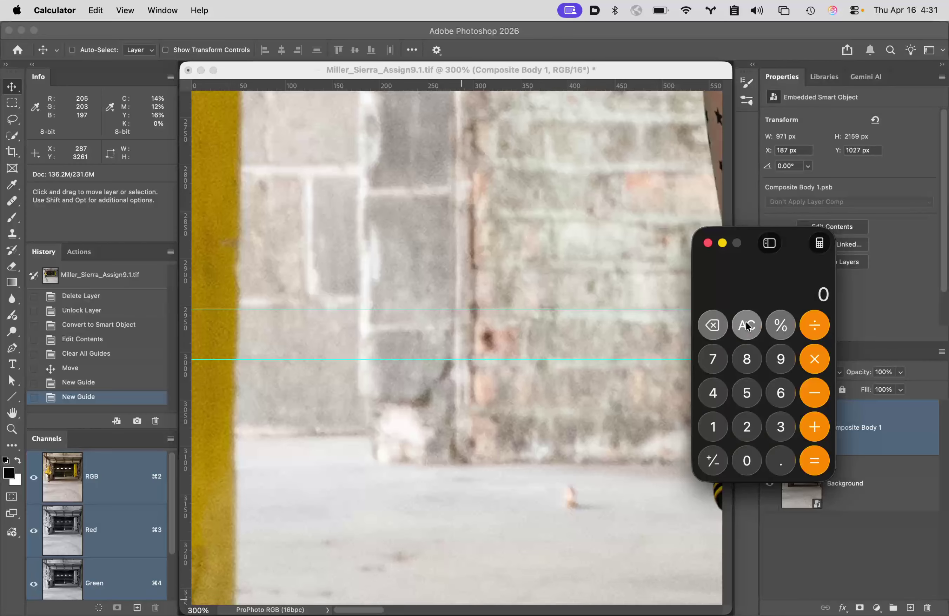
pyautogui.click(716, 361)
pyautogui.click(783, 429)
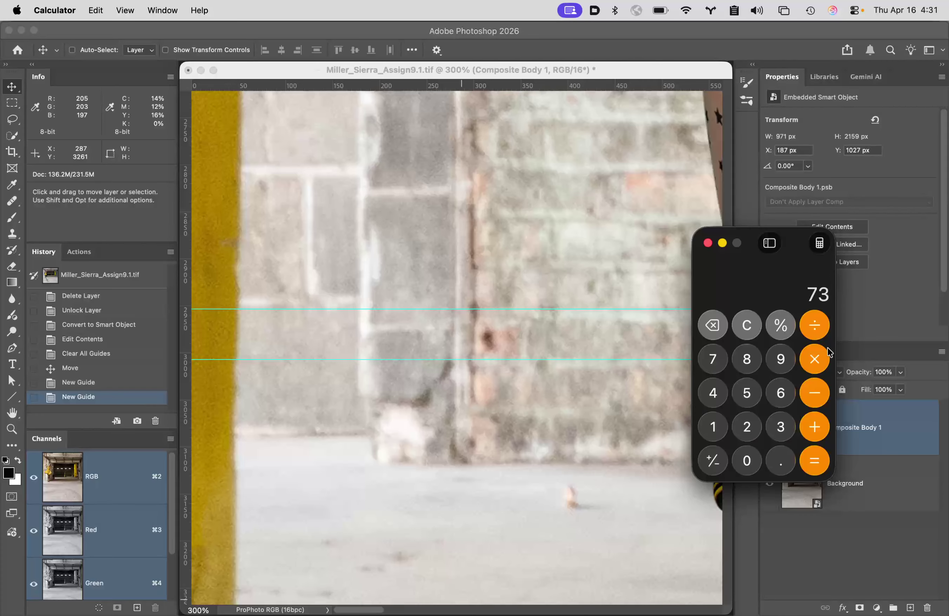
pyautogui.click(814, 323)
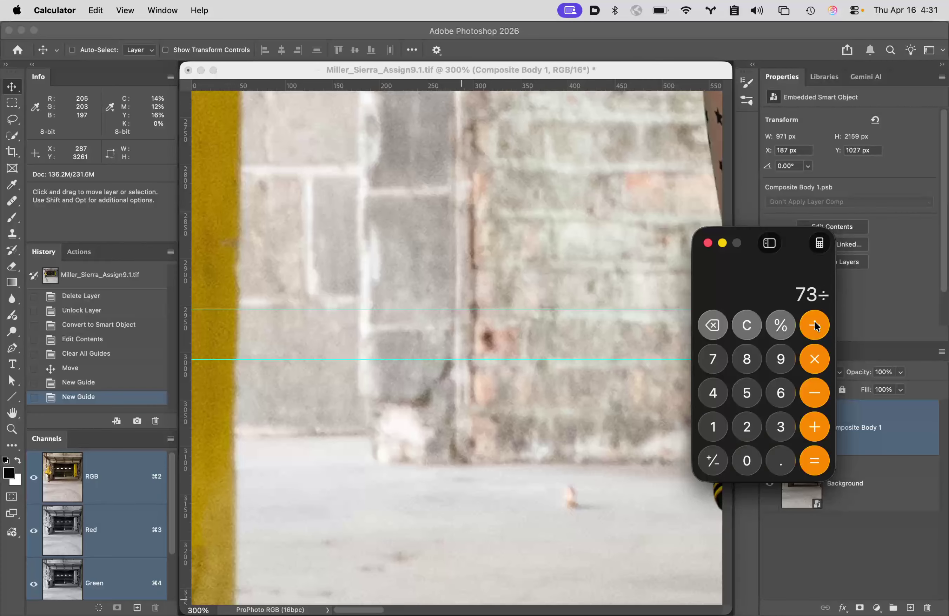
pyautogui.click(747, 430)
pyautogui.click(781, 462)
pyautogui.click(714, 359)
pyautogui.click(742, 390)
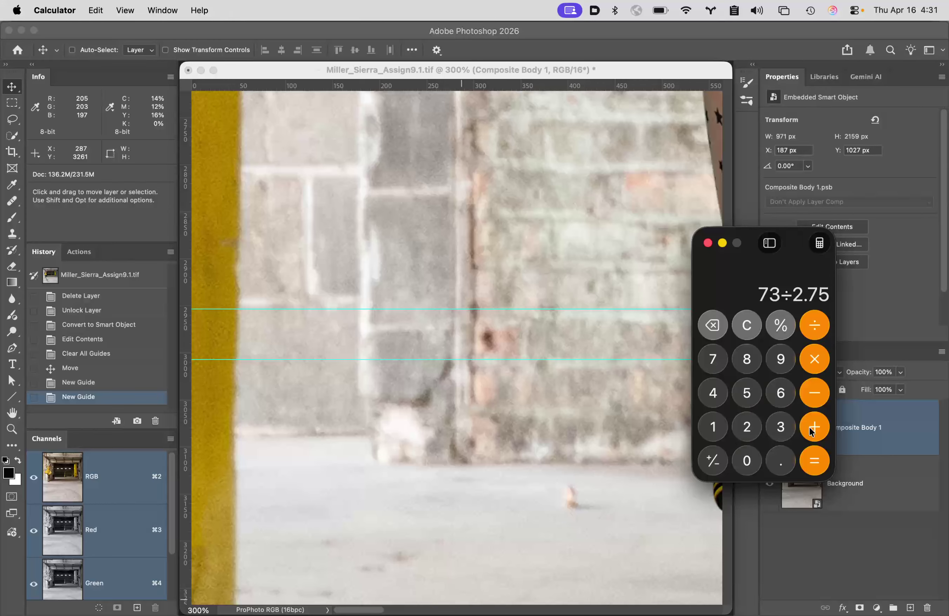
pyautogui.click(814, 463)
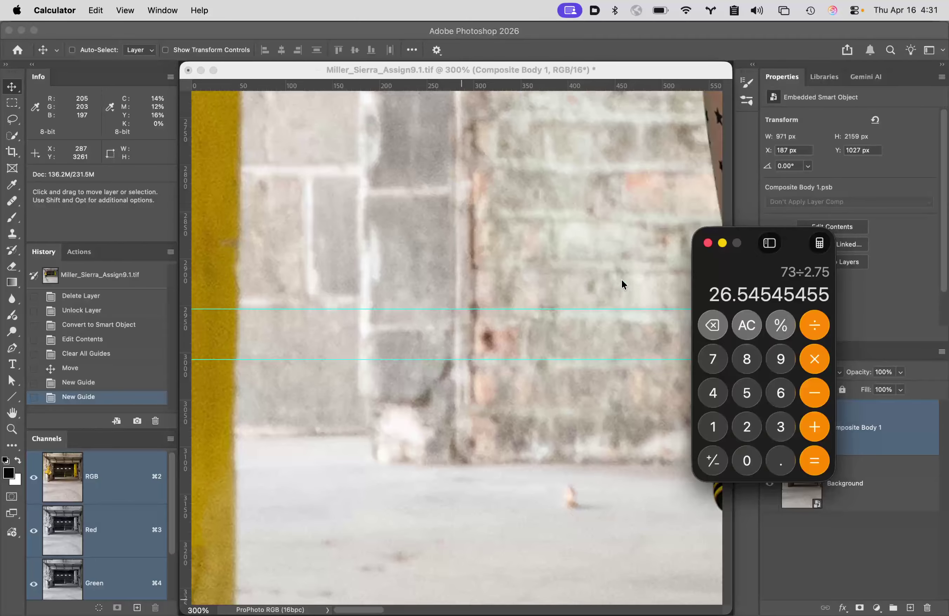
# Step: Return to the garage document, hide the Composite Body 1 layer and remove the upper of the two guides
pyautogui.click(527, 317)
pyautogui.press('super+minus')
pyautogui.press('super+minus')
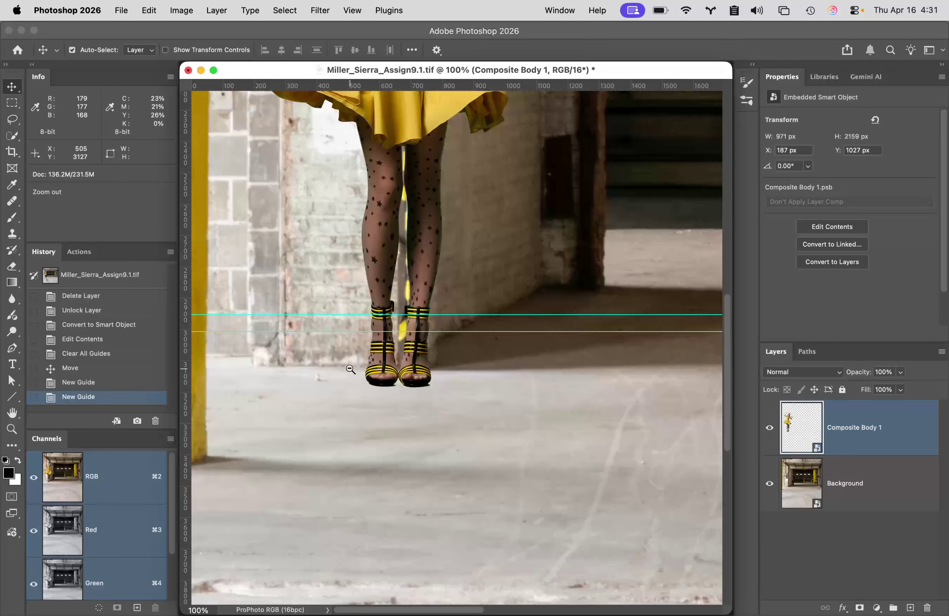
pyautogui.moveTo(373, 357); pyautogui.dragTo(559, 441)
pyautogui.click(768, 427)
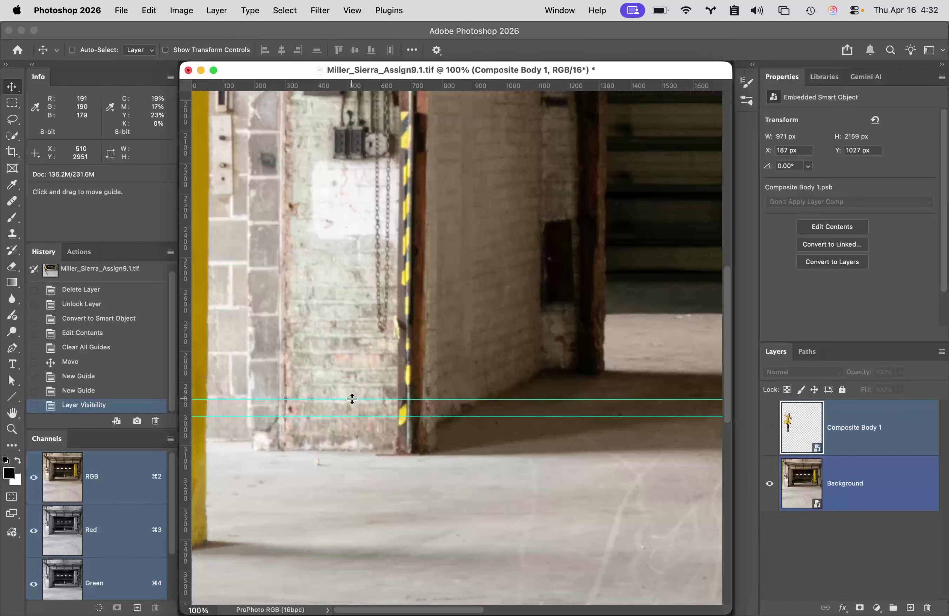
pyautogui.moveTo(352, 399); pyautogui.dragTo(393, 64)
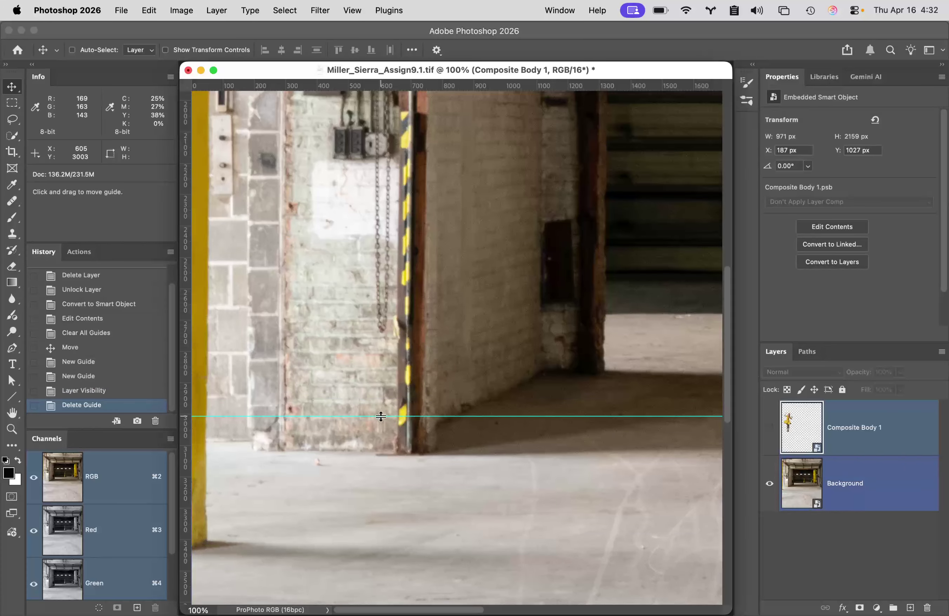
# Step: Raise the remaining guide up the brick wall to about 1620 px, and show the Composite Body 1 layer again
pyautogui.moveTo(380, 417); pyautogui.dragTo(322, 134)
pyautogui.press('space')
pyautogui.moveTo(436, 209); pyautogui.dragTo(438, 446)
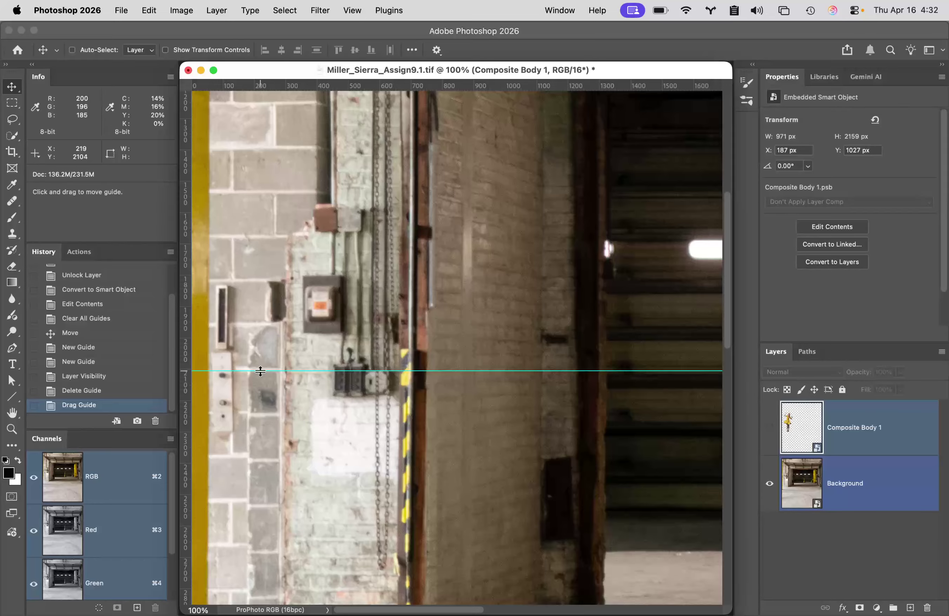
pyautogui.moveTo(260, 371); pyautogui.dragTo(215, 220)
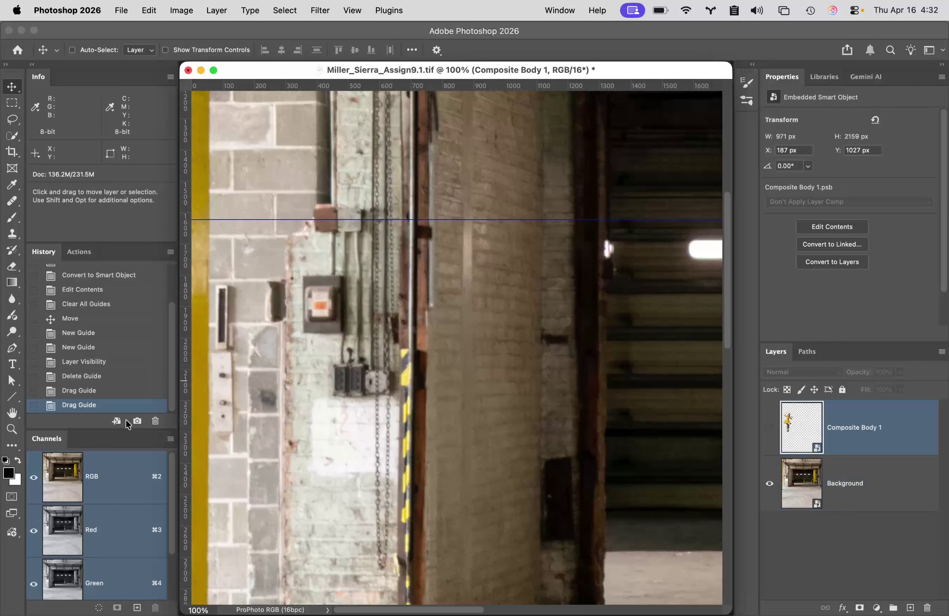
pyautogui.click(772, 434)
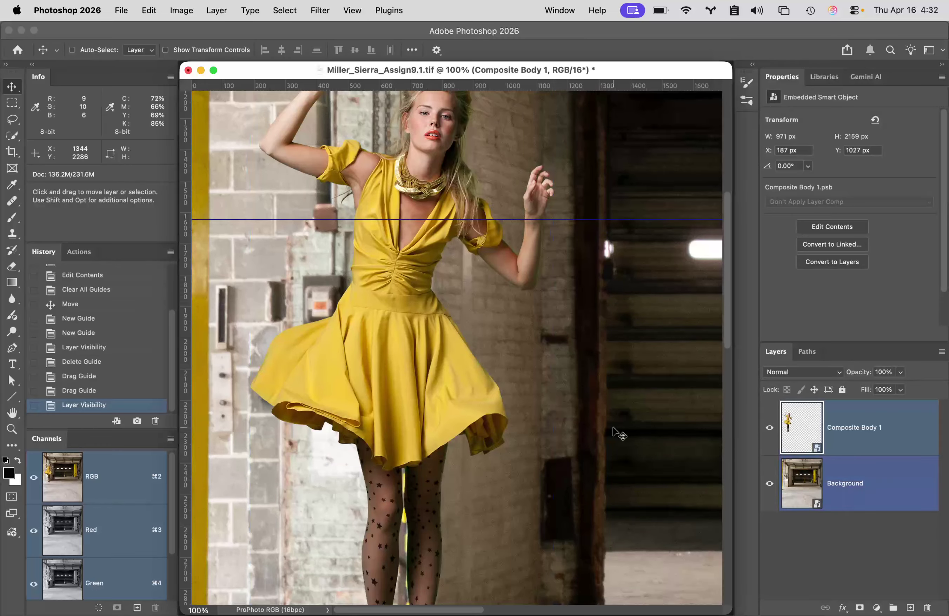
# Step: Scale Composite Body 1 proportionally to 79% with Free Transform, using the bottom centre at her feet as the reference point
pyautogui.doubleClick(12, 414)
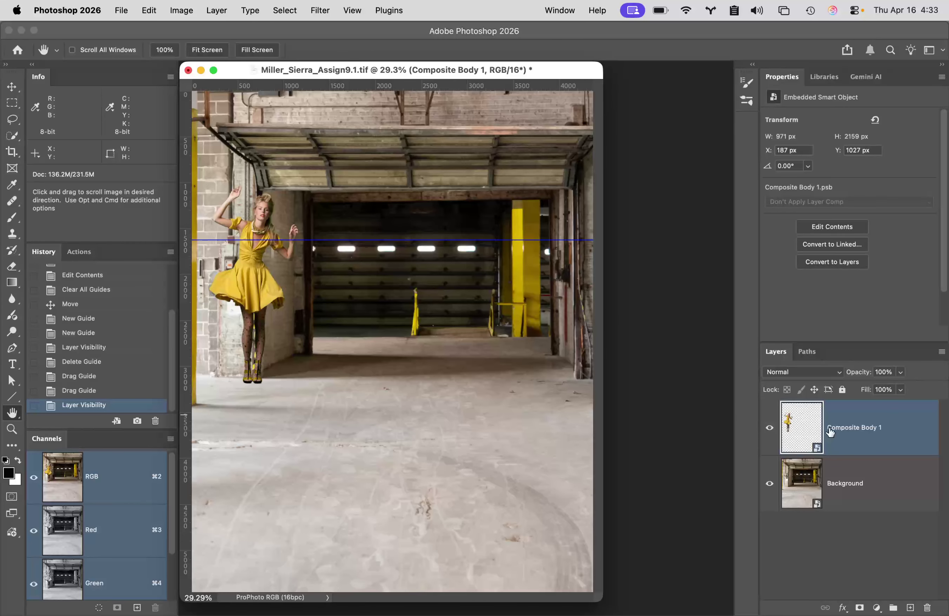
pyautogui.press('super+t')
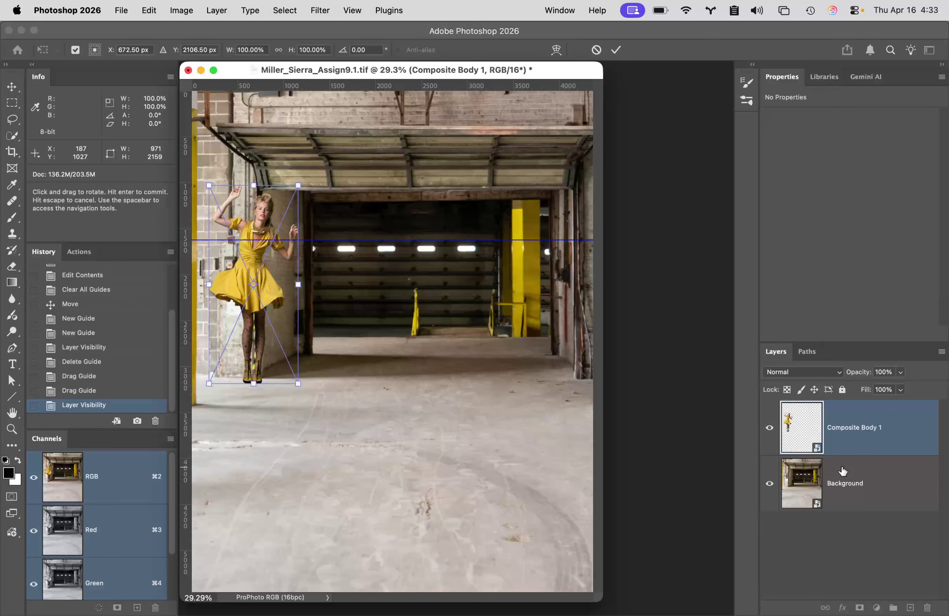
pyautogui.moveTo(252, 284); pyautogui.dragTo(254, 382)
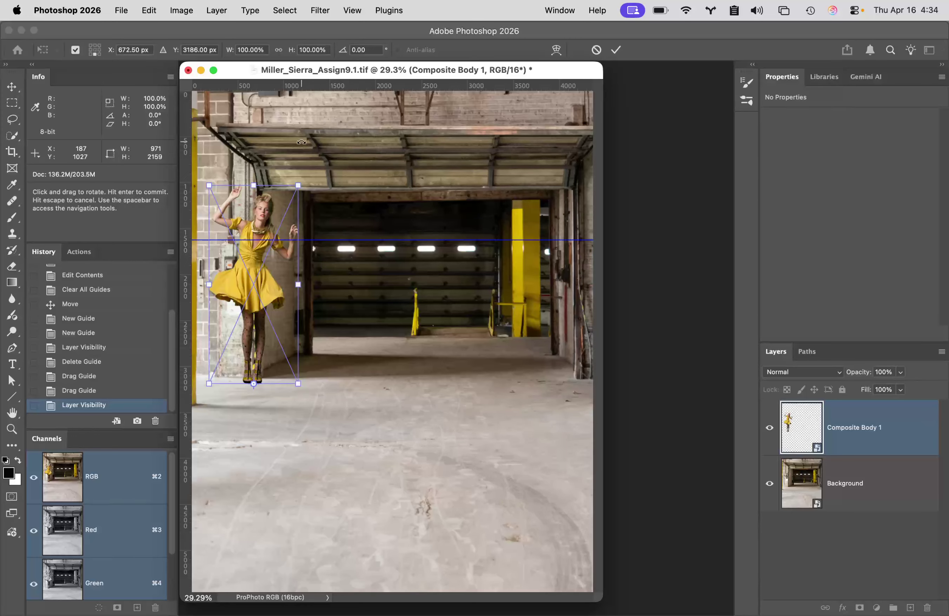
pyautogui.click(279, 52)
pyautogui.moveTo(293, 51); pyautogui.dragTo(279, 53)
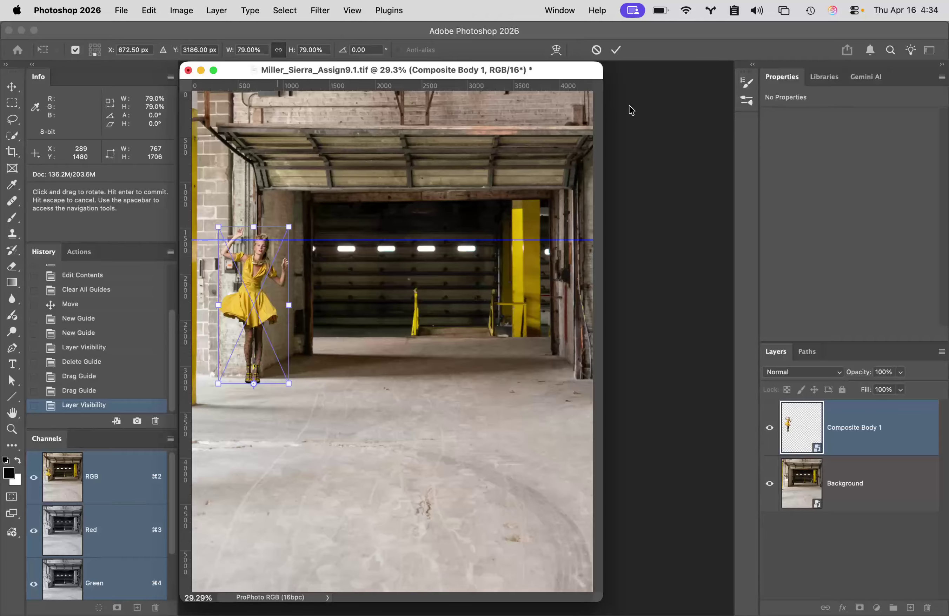
pyautogui.press('Return')
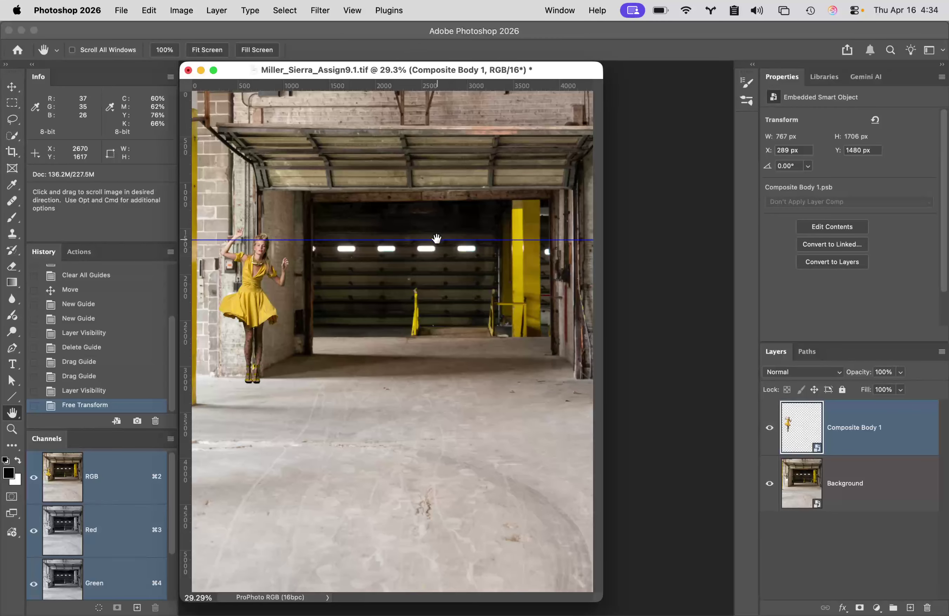
# Step: Hide the guides and save the rescaled composite as a new history snapshot
pyautogui.press('super+semicolon')
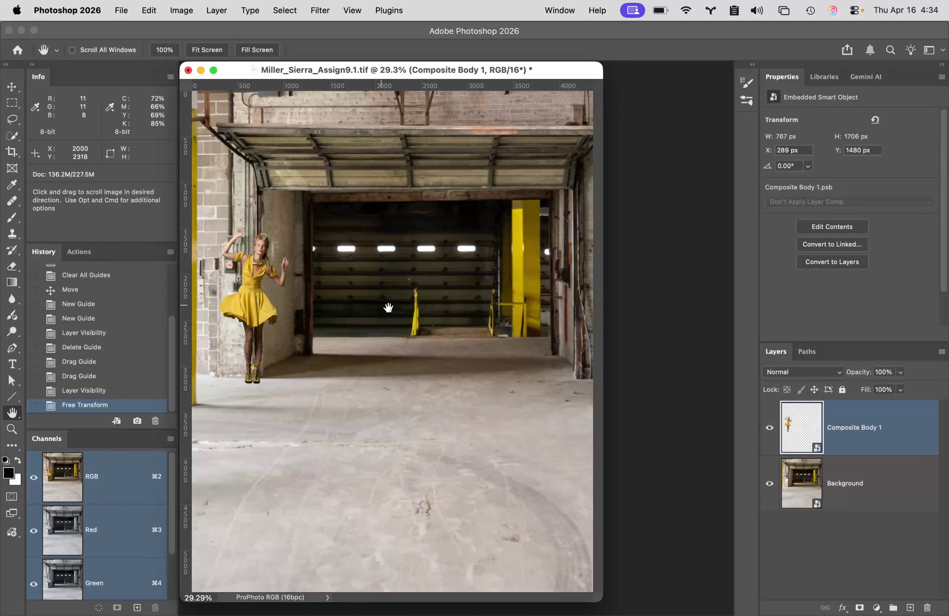
pyautogui.keyDown('alt'); pyautogui.click(137, 421); pyautogui.keyUp('alt')
pyautogui.click(563, 307)
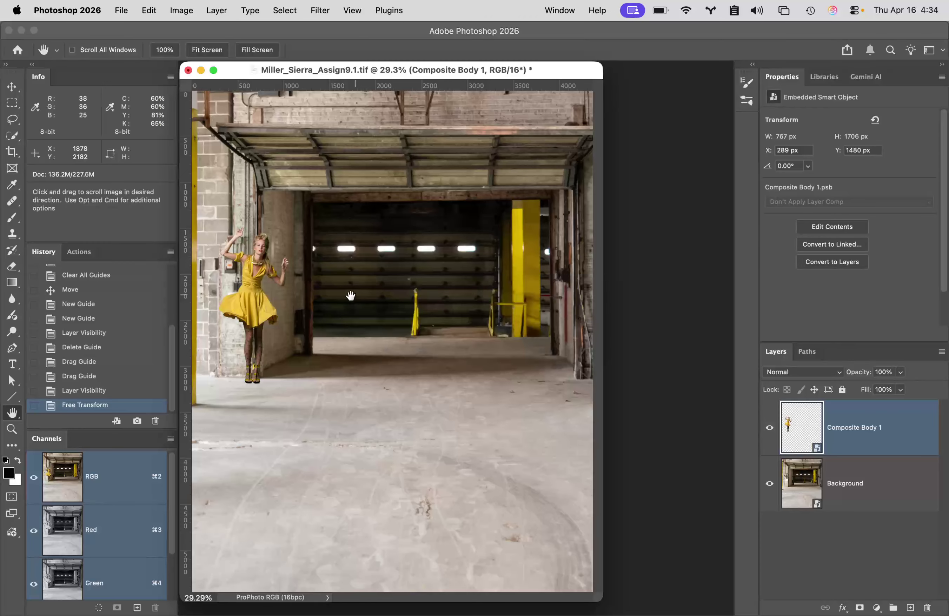
# Step: Return to the student's originally opened version and add a horizontal guide at the figure's feet and a vertical guide through them
pyautogui.scroll(5, 172, 344)
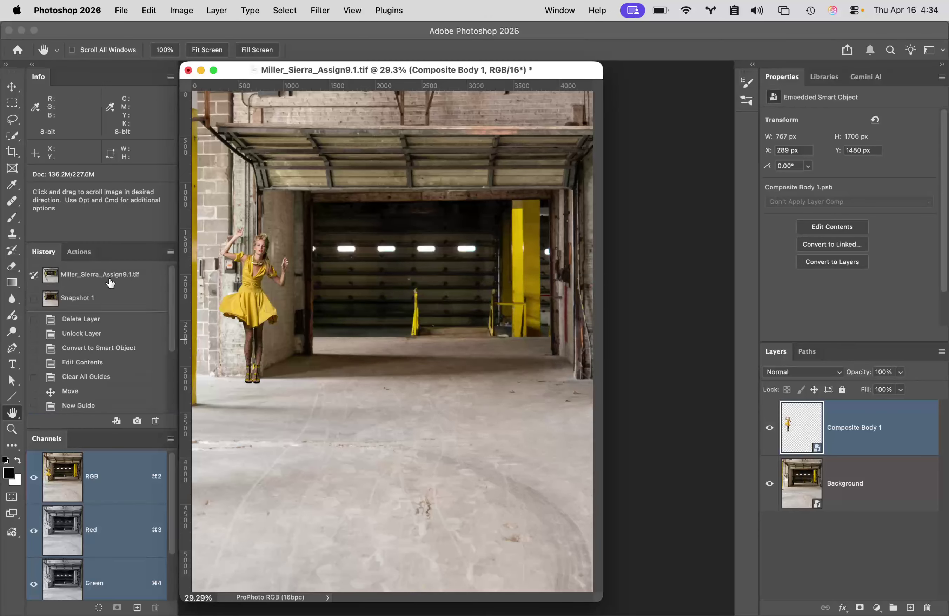
pyautogui.click(122, 274)
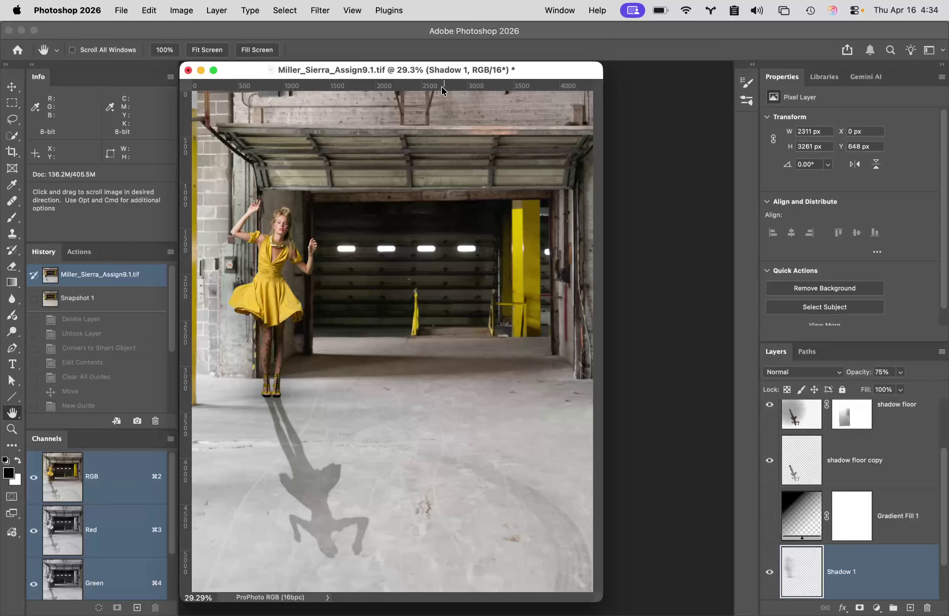
pyautogui.moveTo(441, 86); pyautogui.dragTo(457, 397)
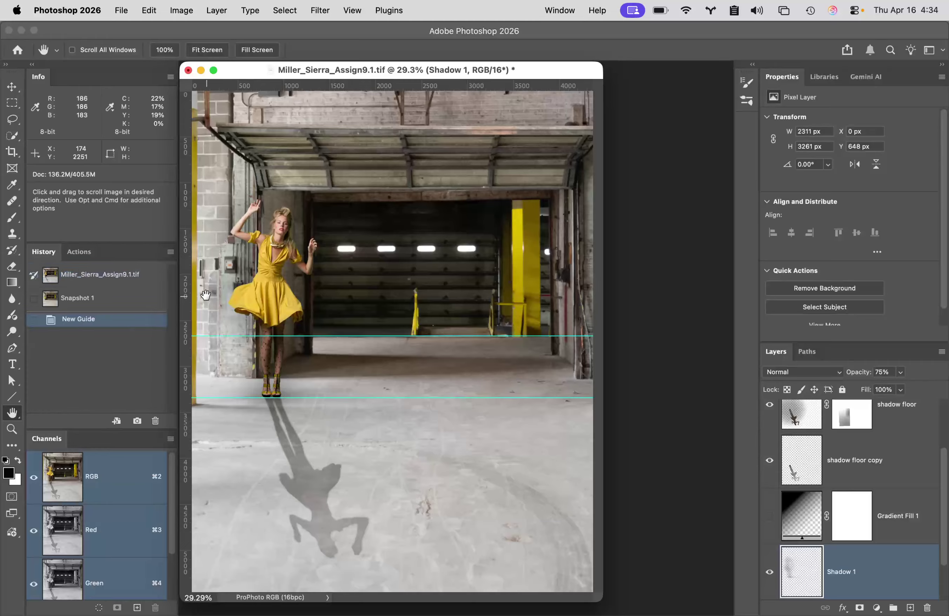
pyautogui.moveTo(188, 287); pyautogui.dragTo(270, 294)
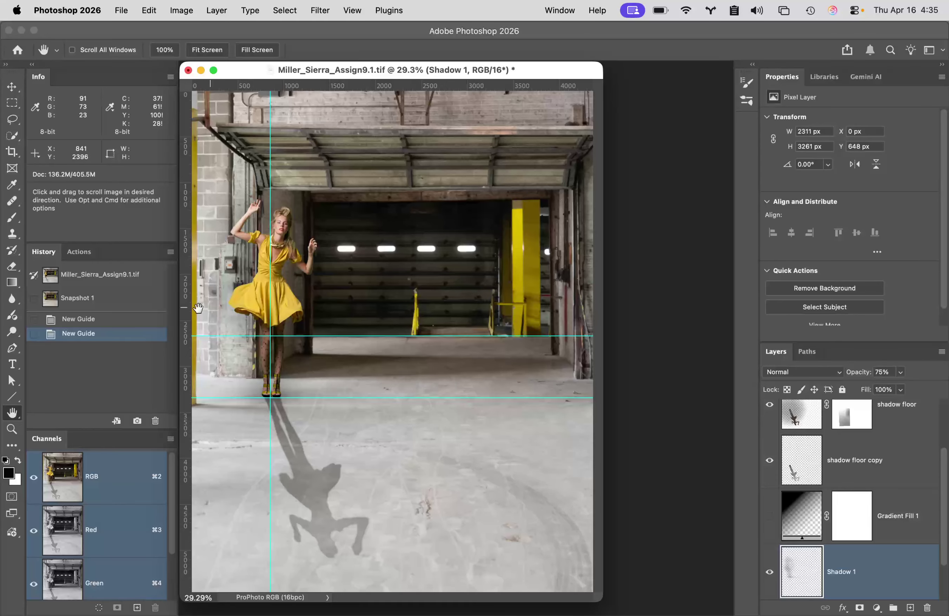
# Step: Compare the saved snapshot with the student's original version and its guides, ending on the saved snapshot
pyautogui.click(116, 305)
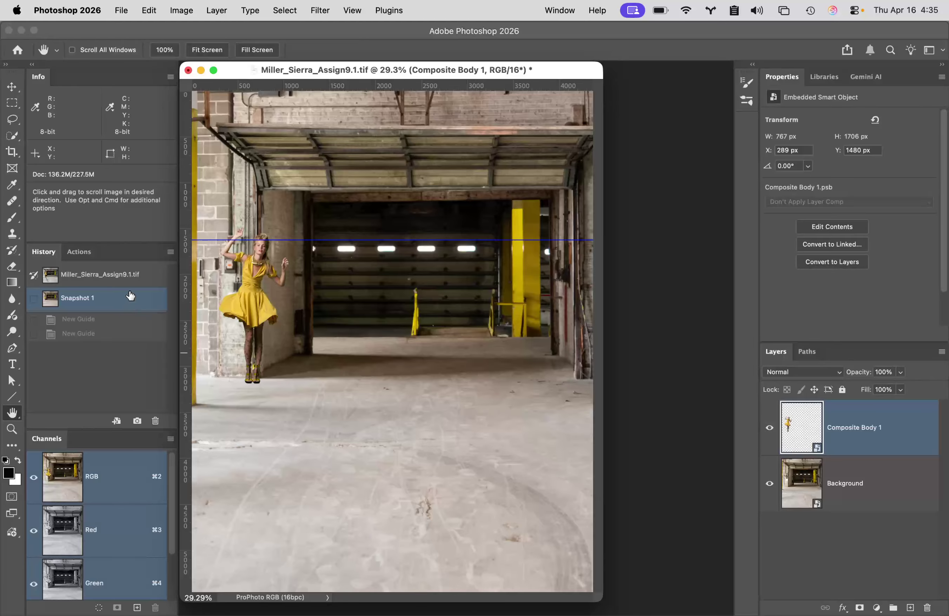
pyautogui.click(136, 278)
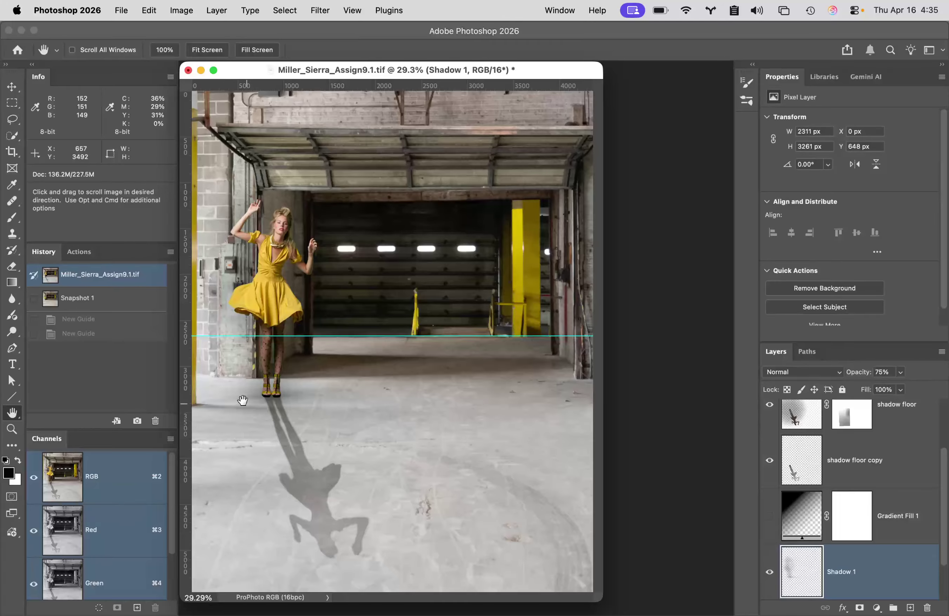
pyautogui.click(124, 334)
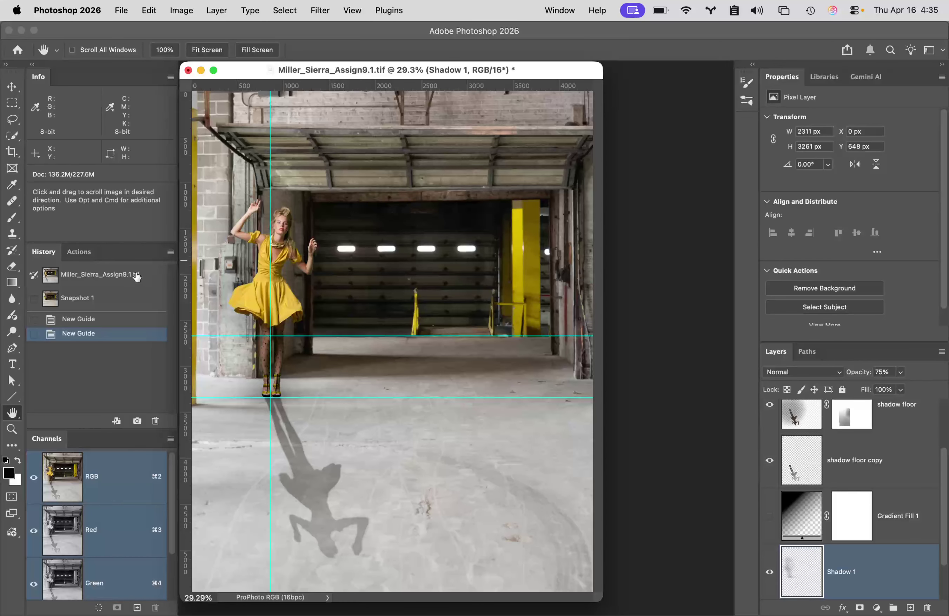
pyautogui.click(130, 298)
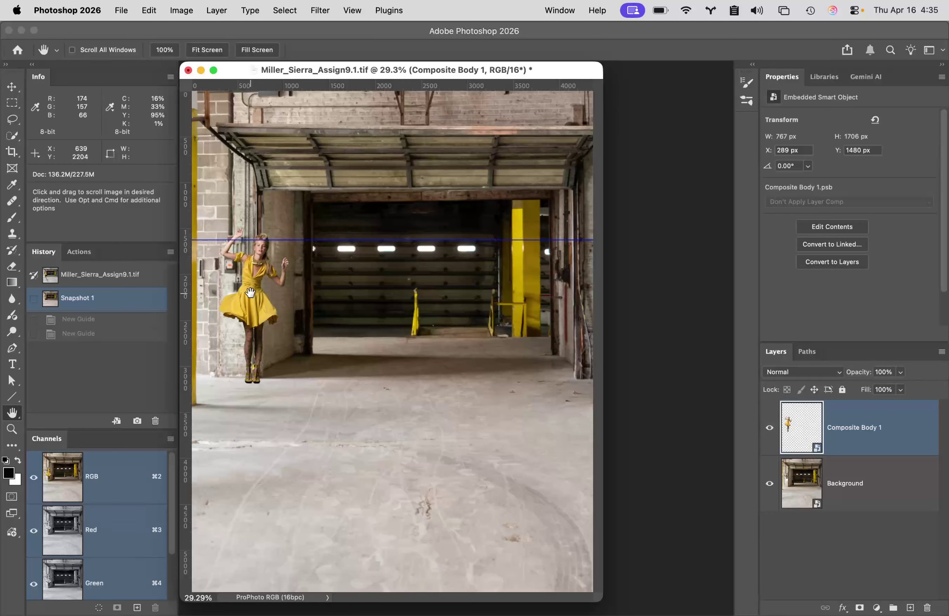
# Step: Enlarge the Composite Body 1 figure proportionally to about 99.6% around its centre with Free Transform
pyautogui.press('super')
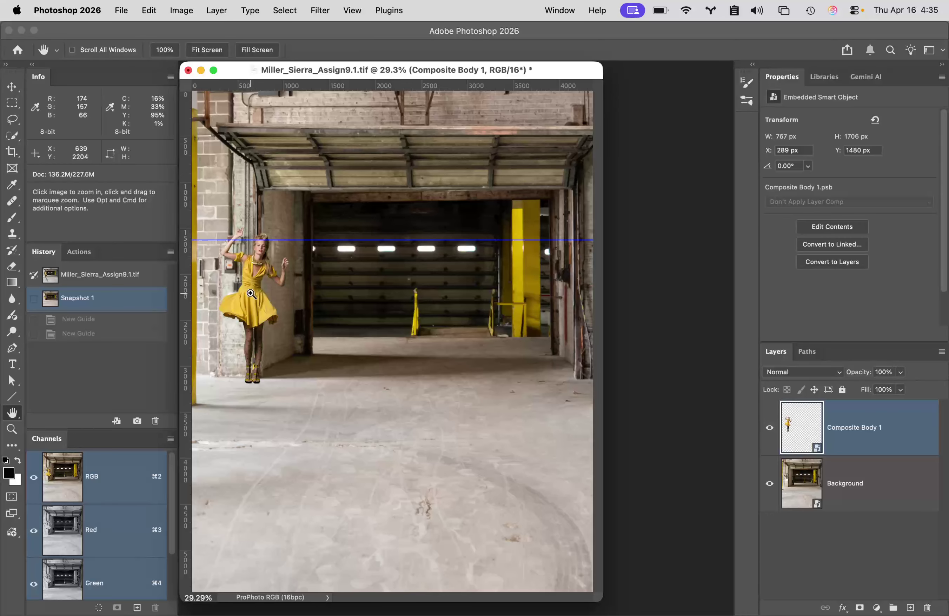
pyautogui.press('super+t')
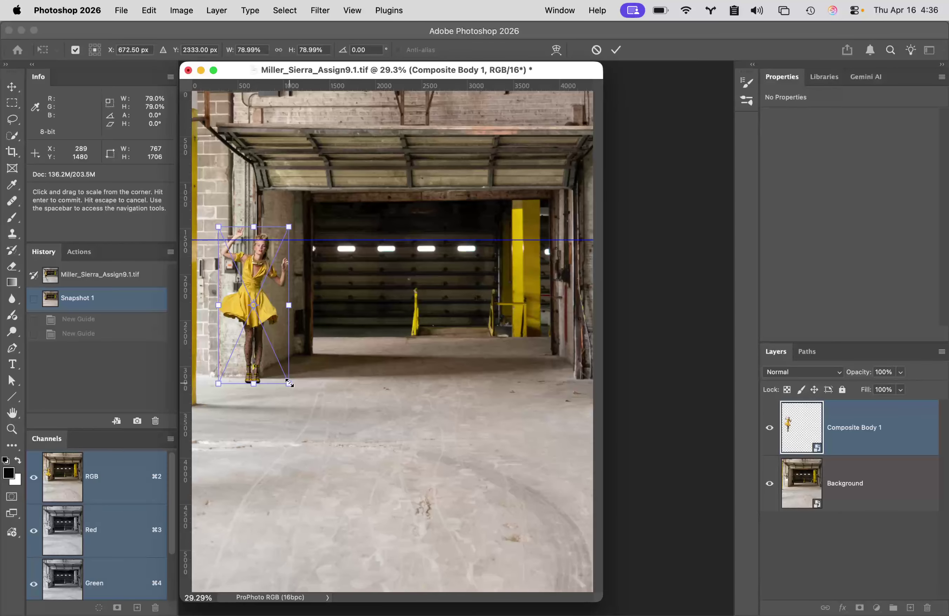
pyautogui.moveTo(289, 384); pyautogui.dragTo(297, 404)
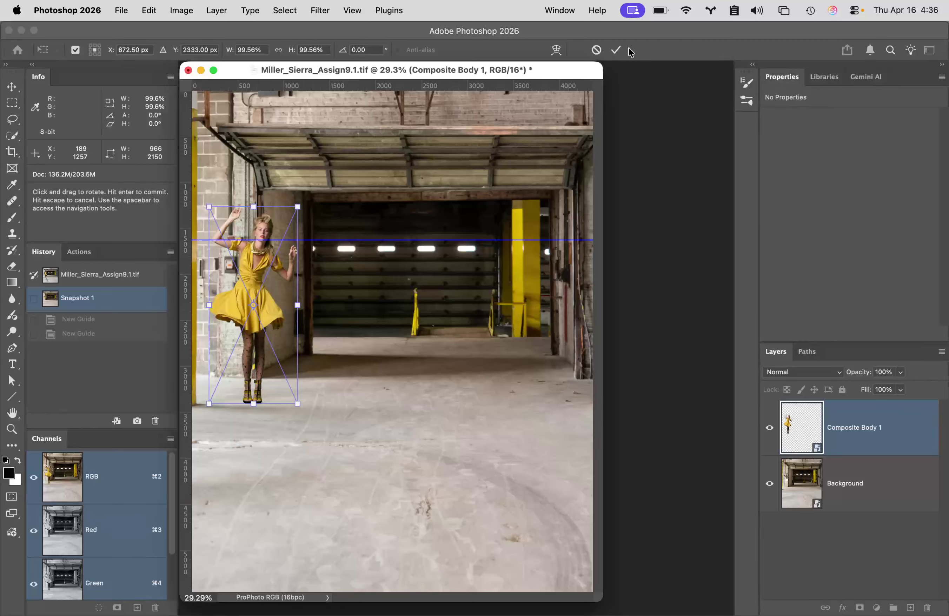
pyautogui.click(615, 49)
pyautogui.press('h')
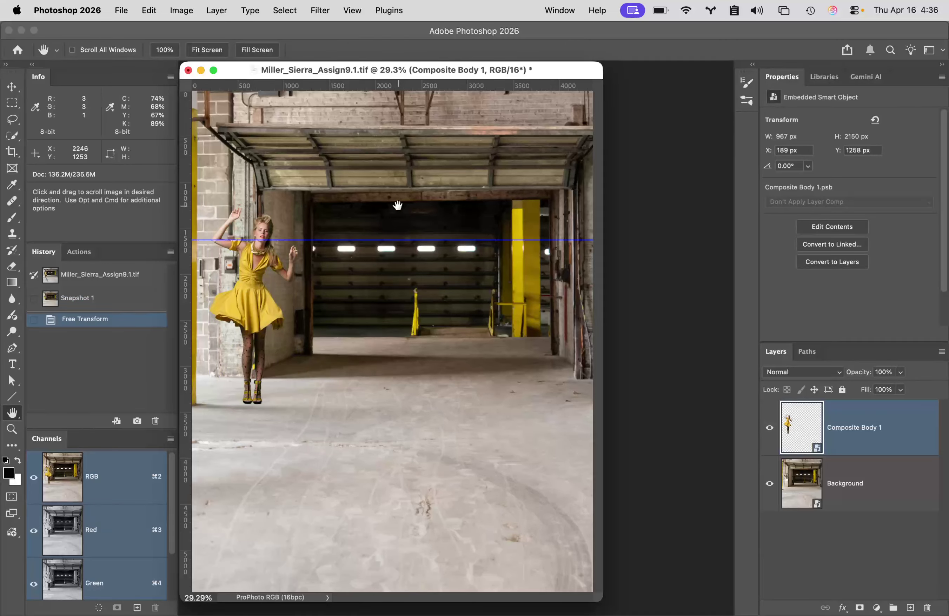
# Step: Move Composite Body 1 right to an X position of about 355 px and save this state as another history snapshot
pyautogui.press('v')
pyautogui.moveTo(241, 295); pyautogui.dragTo(255, 293)
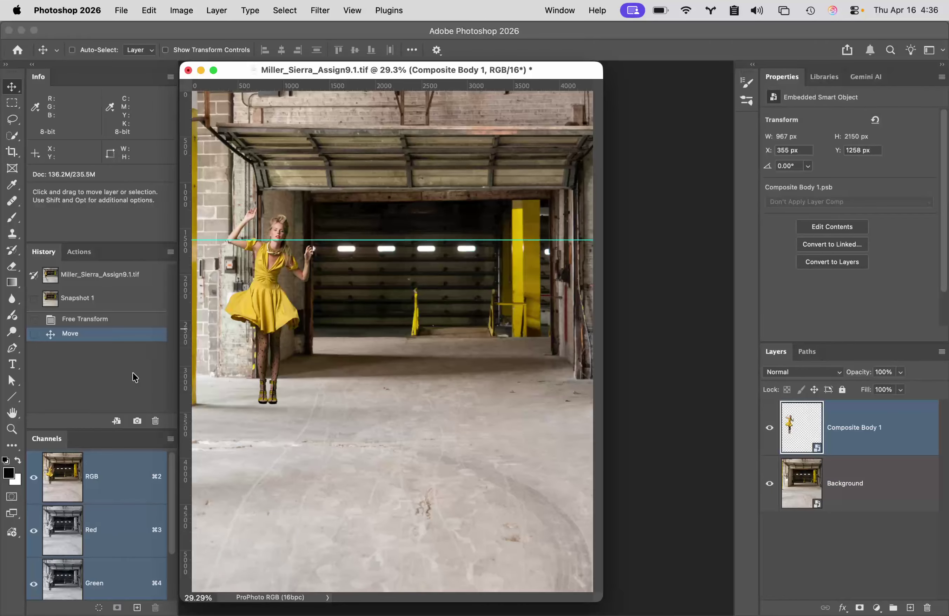
pyautogui.keyDown('alt'); pyautogui.click(137, 421); pyautogui.keyUp('alt')
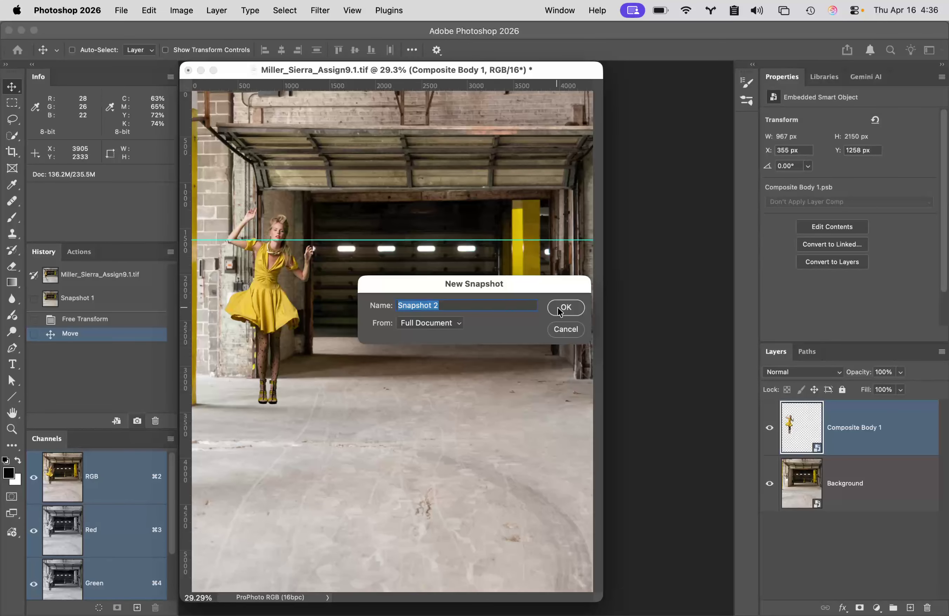
pyautogui.click(565, 308)
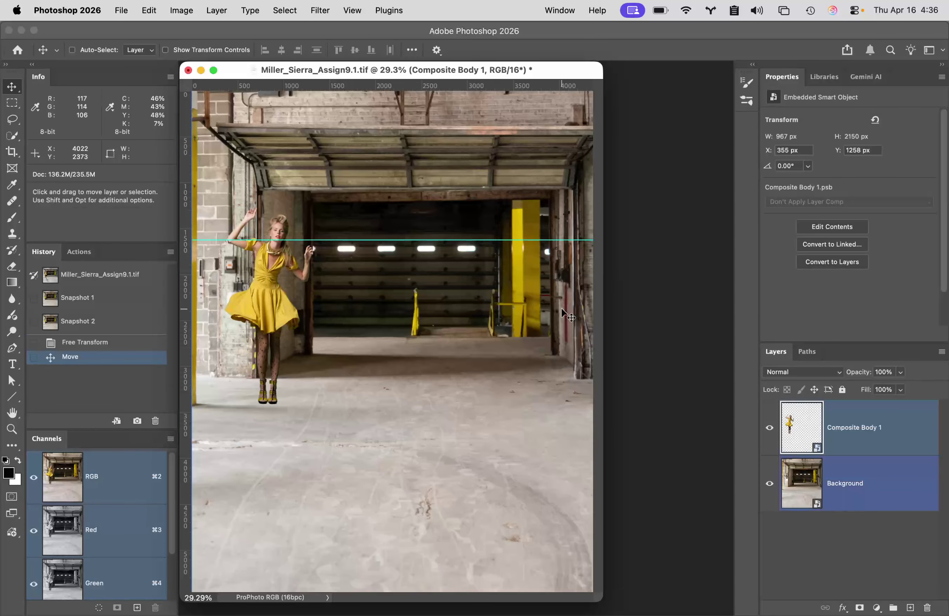
# Step: Compare the student's original version with the second snapshot several times, ending on the second snapshot
pyautogui.click(121, 274)
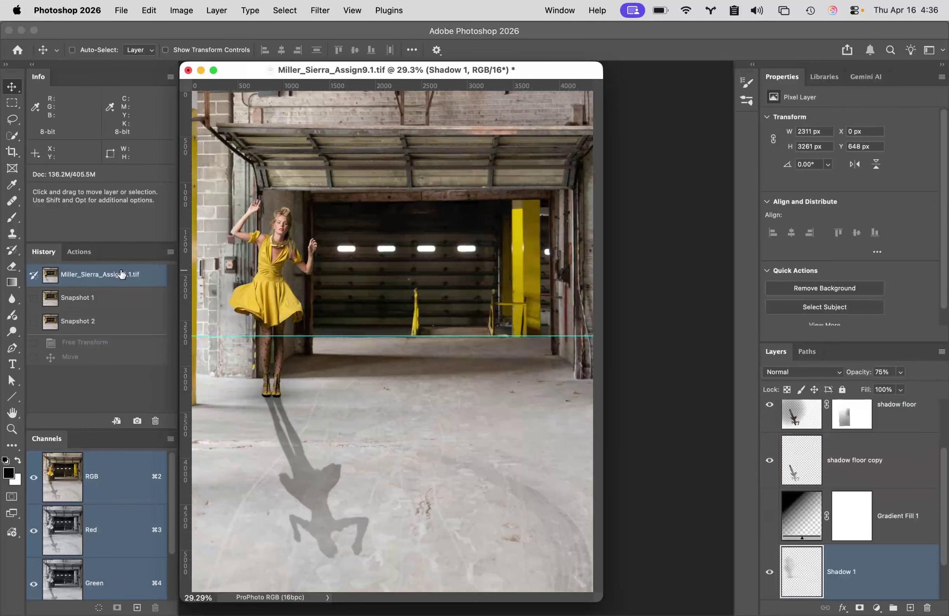
pyautogui.click(117, 328)
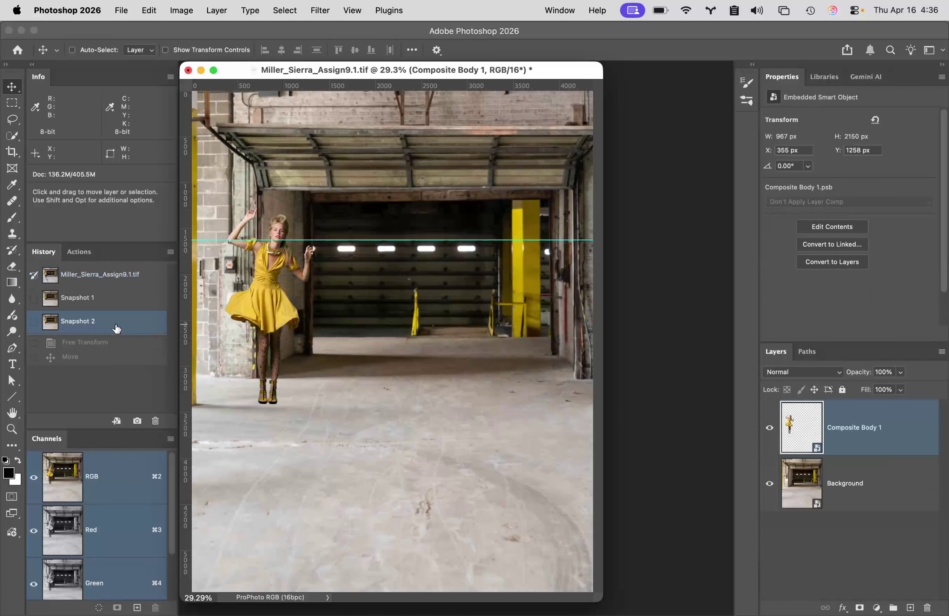
pyautogui.click(137, 276)
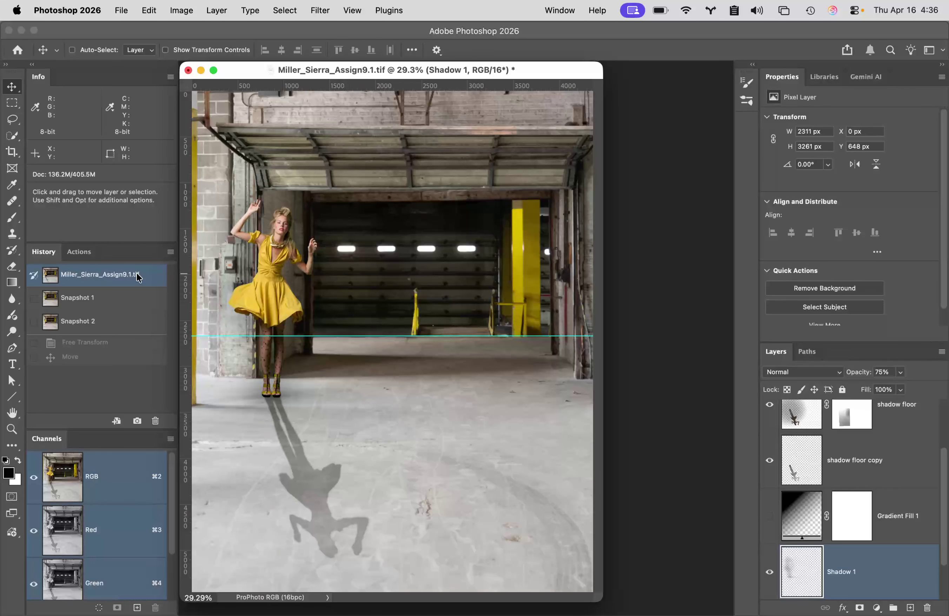
pyautogui.click(126, 325)
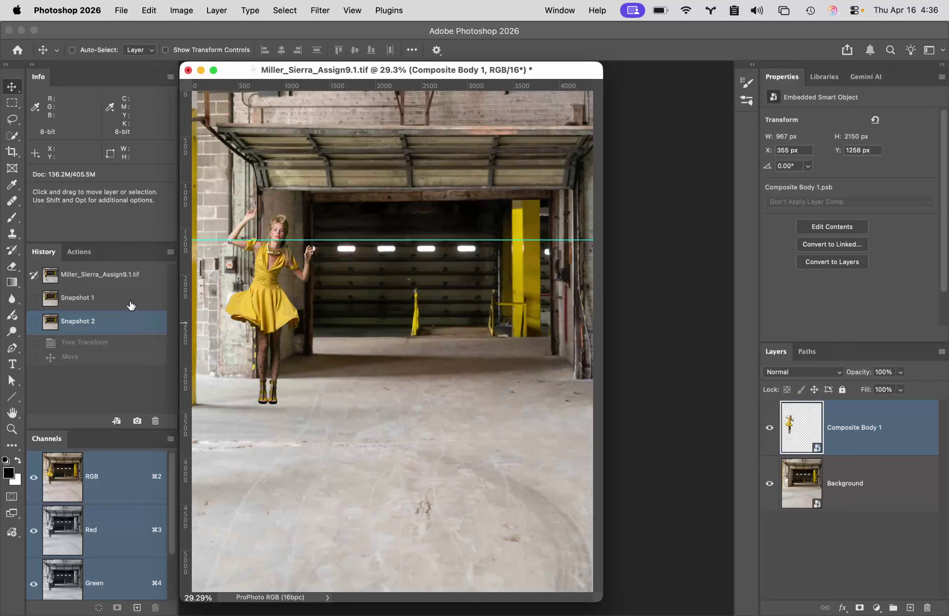
pyautogui.click(136, 275)
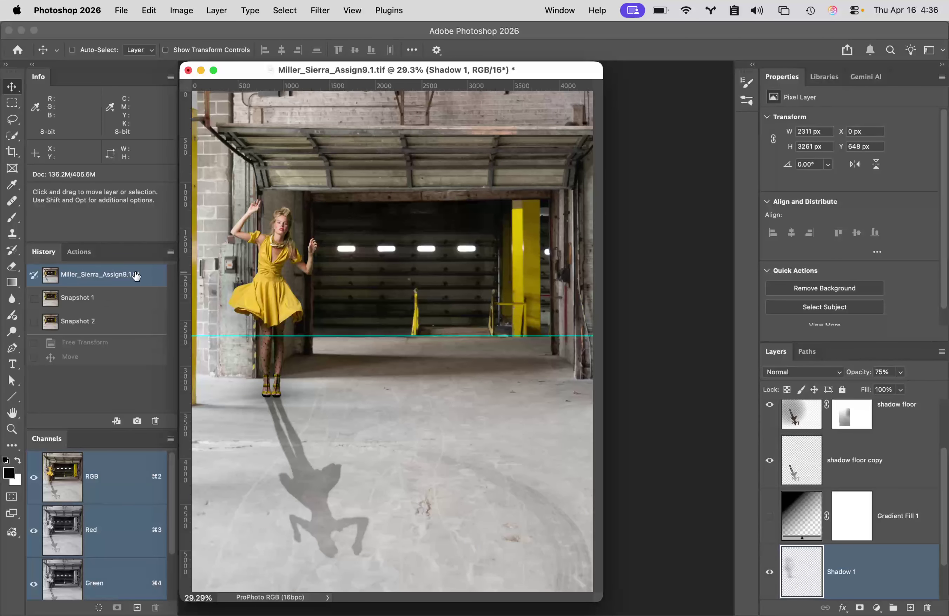
pyautogui.click(139, 328)
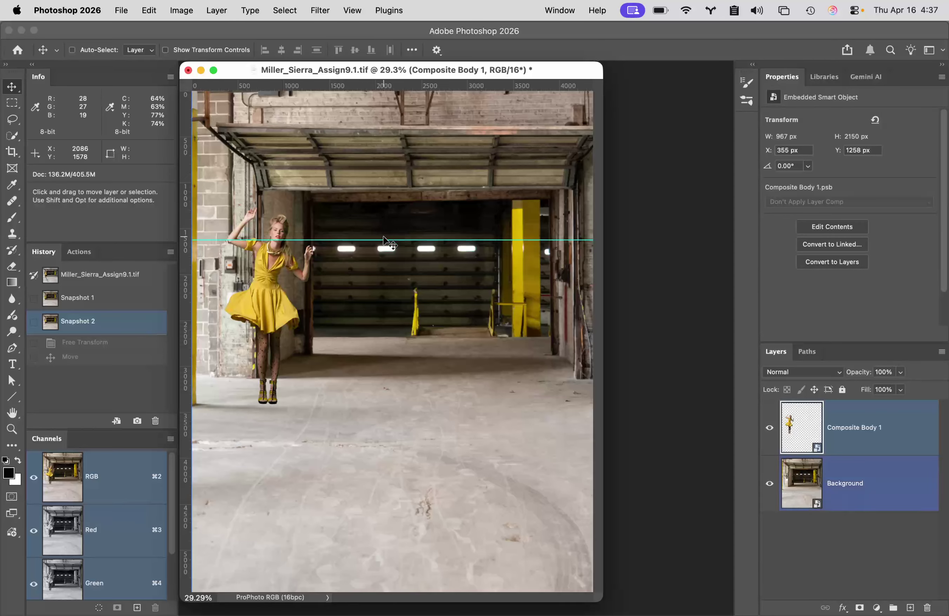
# Step: Remove the horizontal guide from the image and run the Check Layers action from the Retouching Actions set
pyautogui.moveTo(386, 240); pyautogui.dragTo(401, 70)
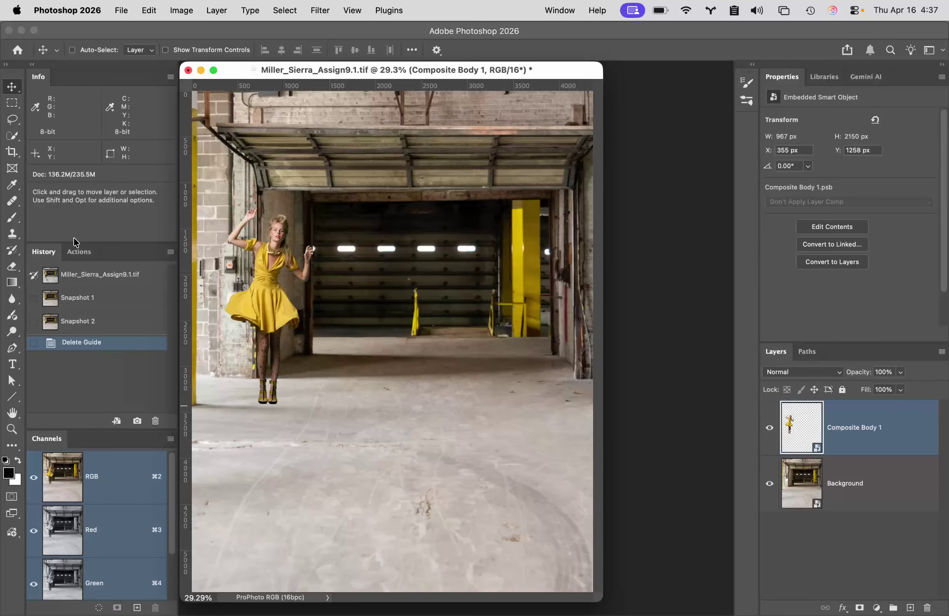
pyautogui.click(79, 252)
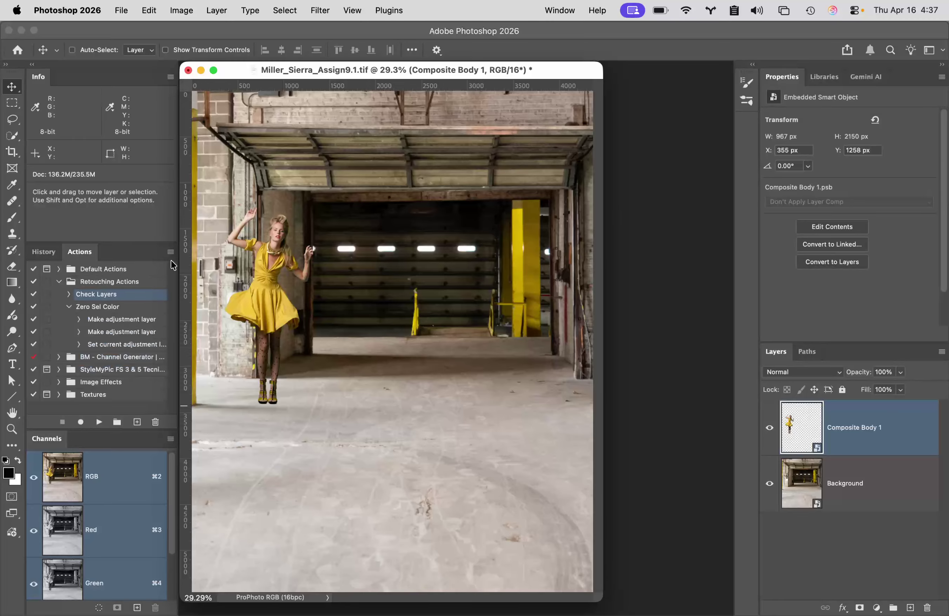
pyautogui.click(99, 423)
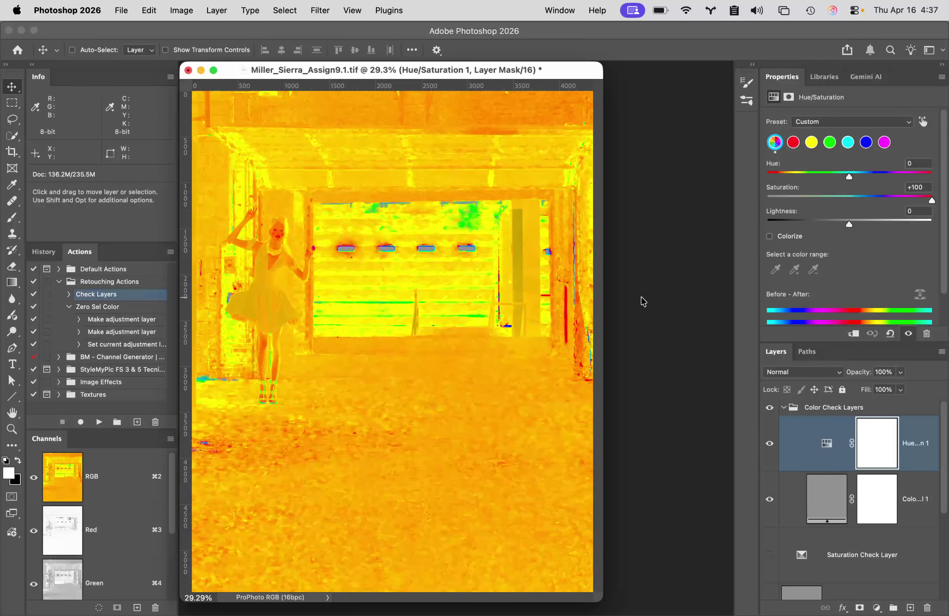
# Step: Hide the Color Check Layers group and show the Luminosity Check Layer
pyautogui.click(769, 409)
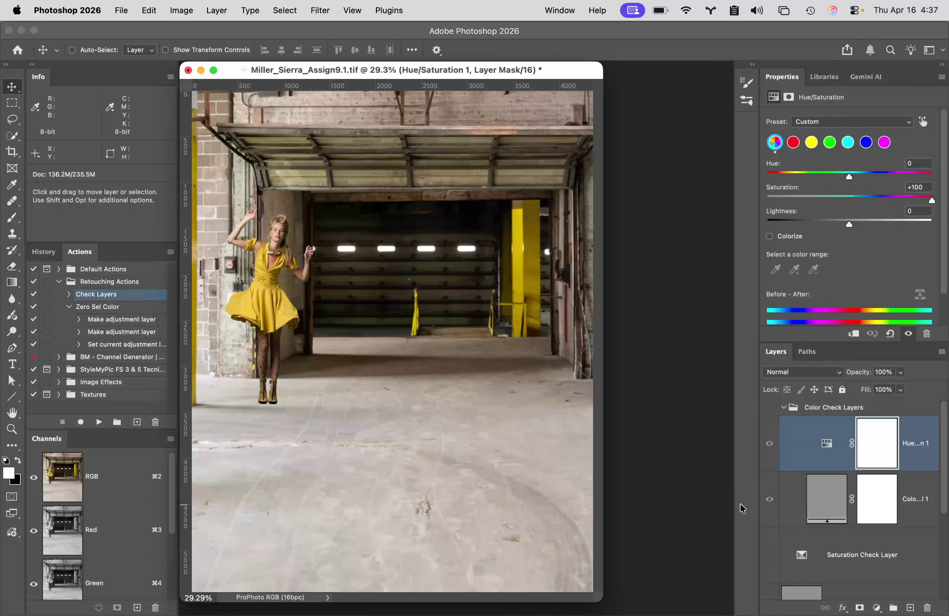
pyautogui.scroll(-5, 812, 568)
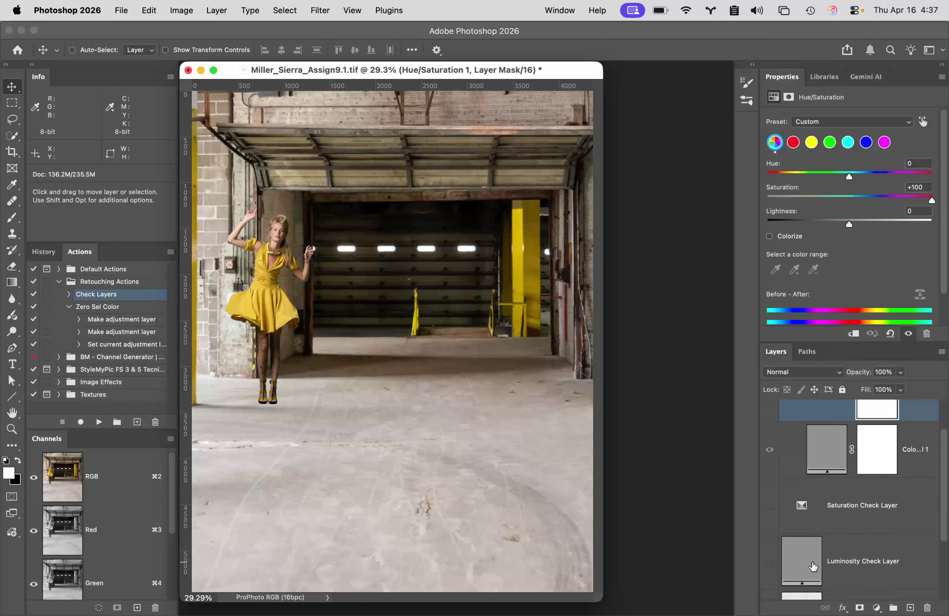
pyautogui.click(770, 528)
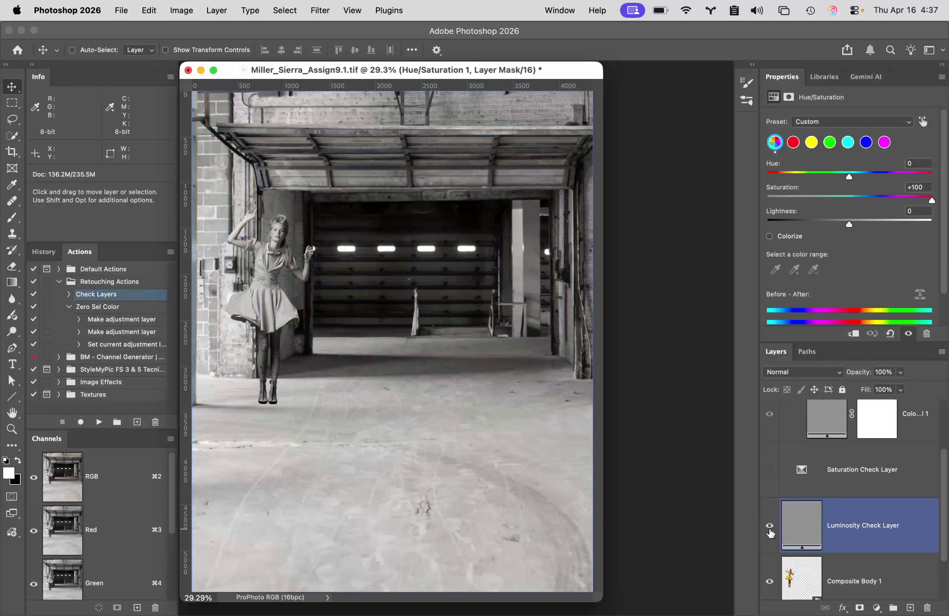
# Step: Examine at 66.7% zoom how the figure's brightness and contrast match the surrounding garage in the luminosity check
pyautogui.keyDown('super'); pyautogui.click(228, 291); pyautogui.keyUp('super')
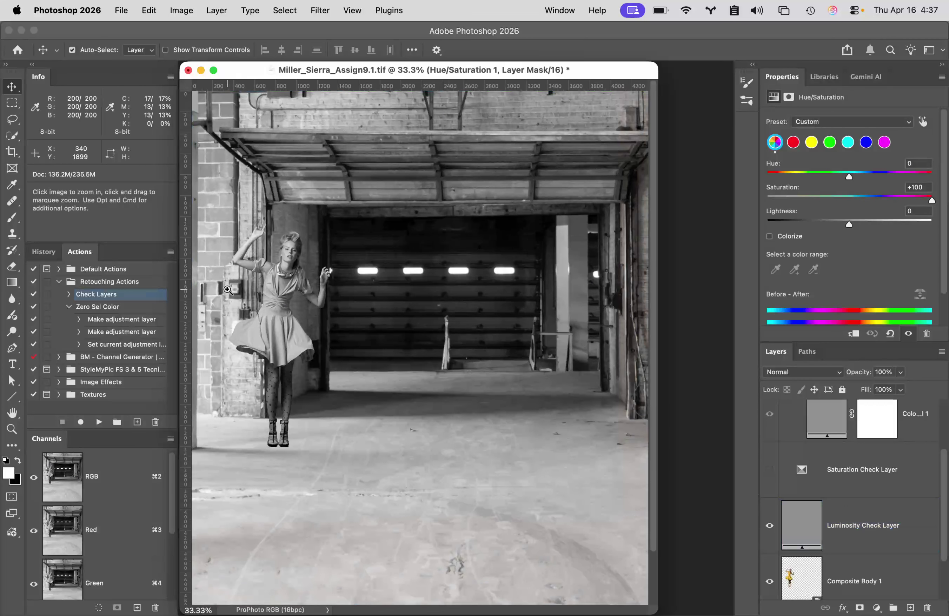
pyautogui.keyDown('super'); pyautogui.click(280, 296); pyautogui.keyUp('super')
pyautogui.keyDown('super'); pyautogui.click(313, 348); pyautogui.keyUp('super')
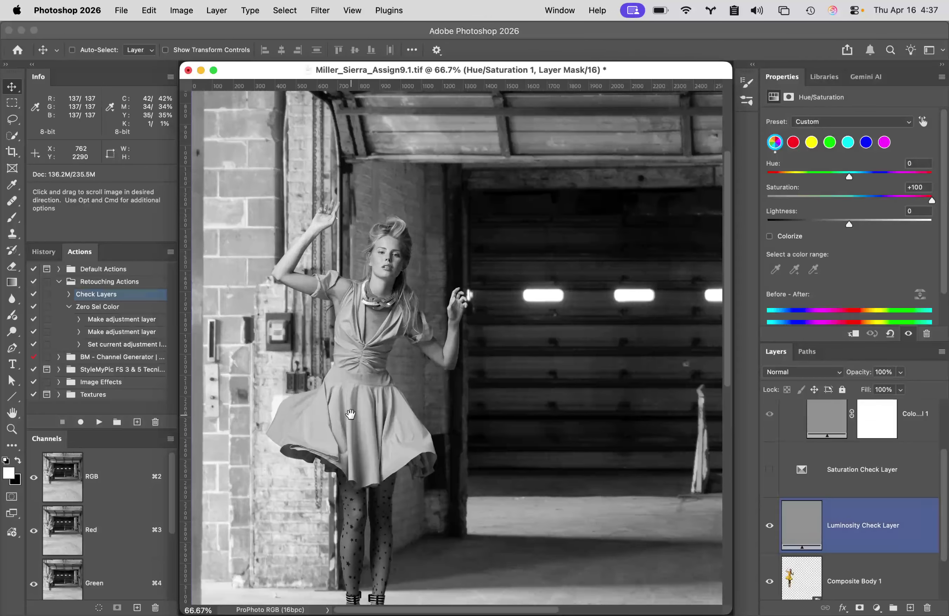
pyautogui.scroll(-5, 348, 352)
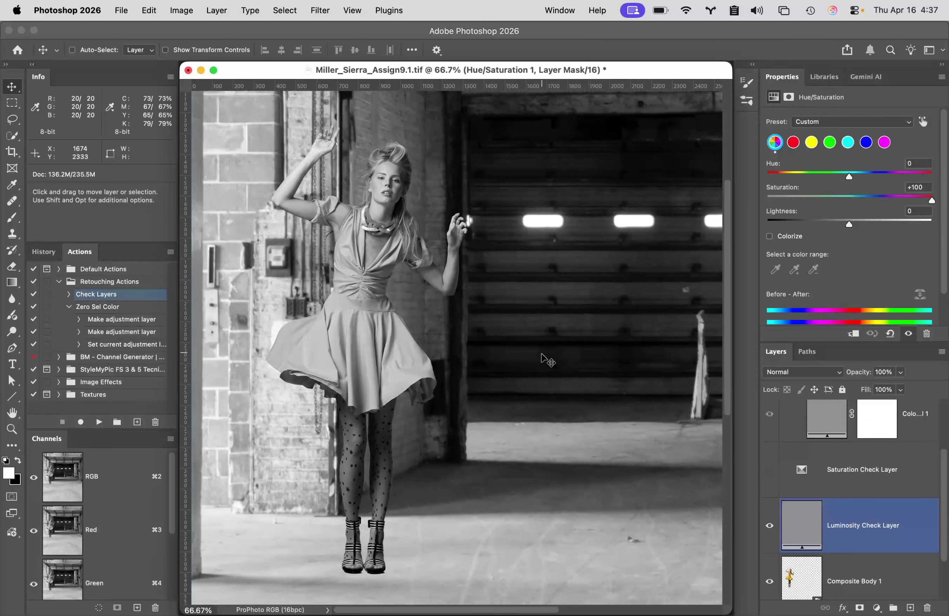
pyautogui.hscroll(4, 546, 378)
pyautogui.hscroll(-2, 546, 379)
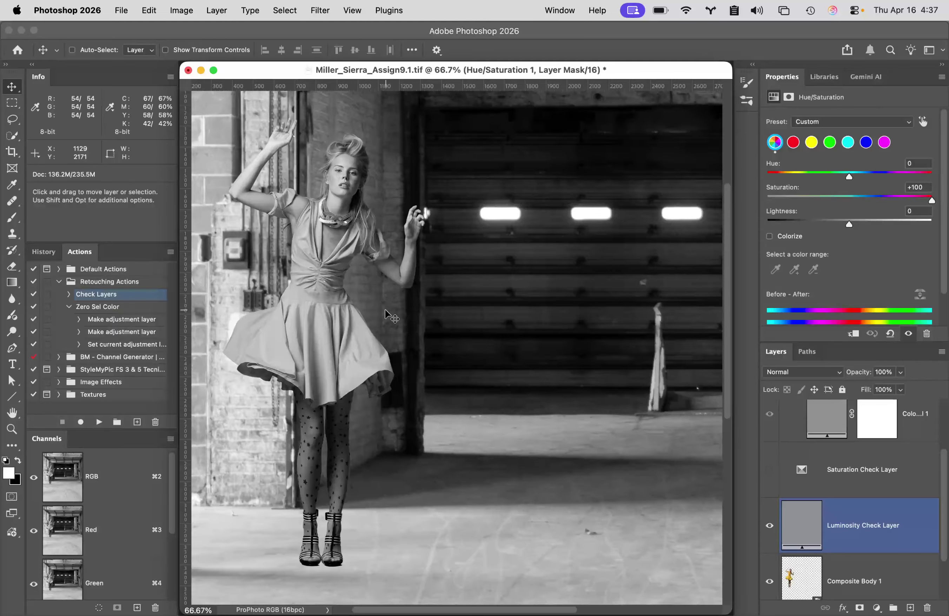
pyautogui.hscroll(-3, 480, 334)
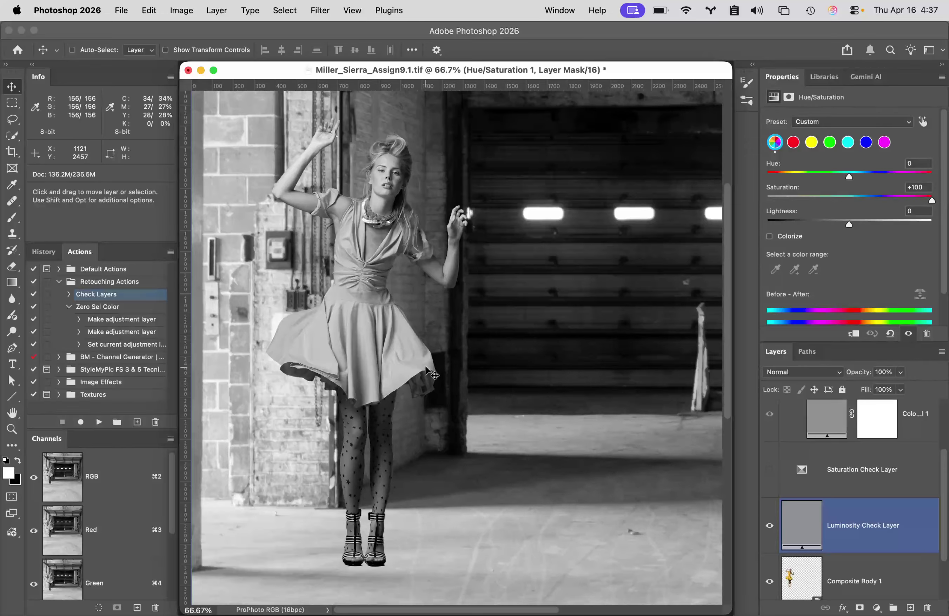
# Step: Apply a Camera Raw Filter with Exposure +0.50 to the Composite Body 1 layer
pyautogui.click(848, 560)
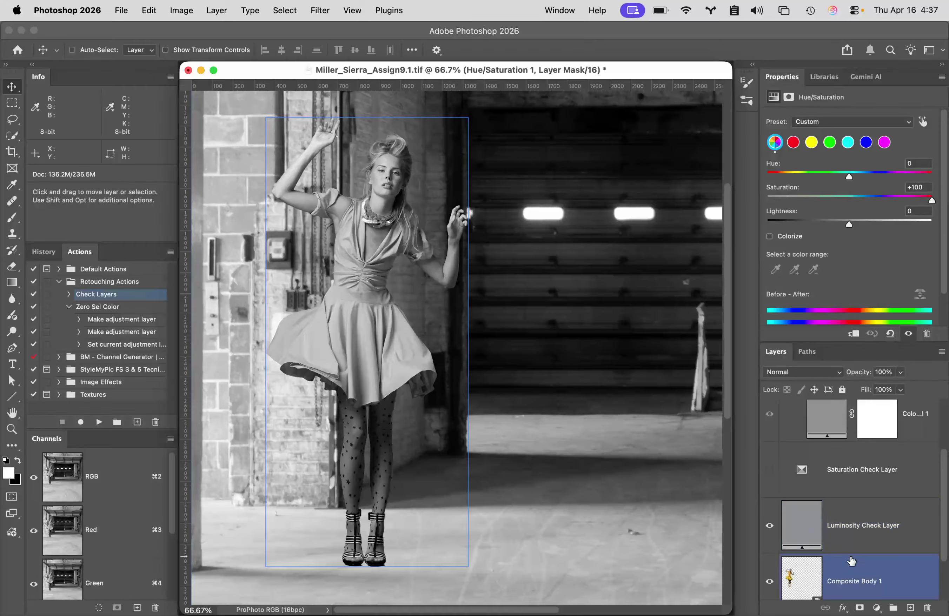
pyautogui.click(843, 572)
pyautogui.click(832, 516)
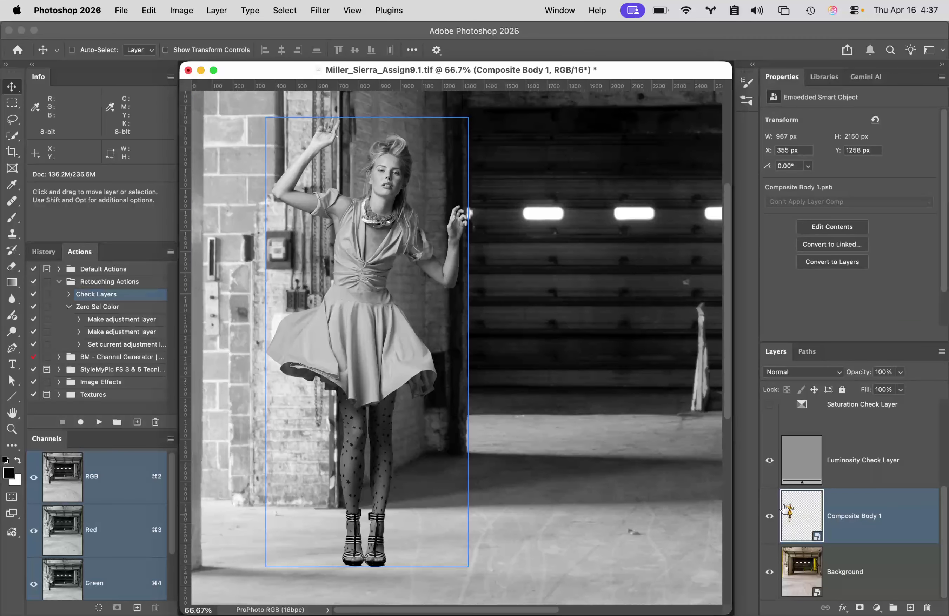
pyautogui.keyDown('shift'); pyautogui.click(860, 460); pyautogui.keyUp('shift')
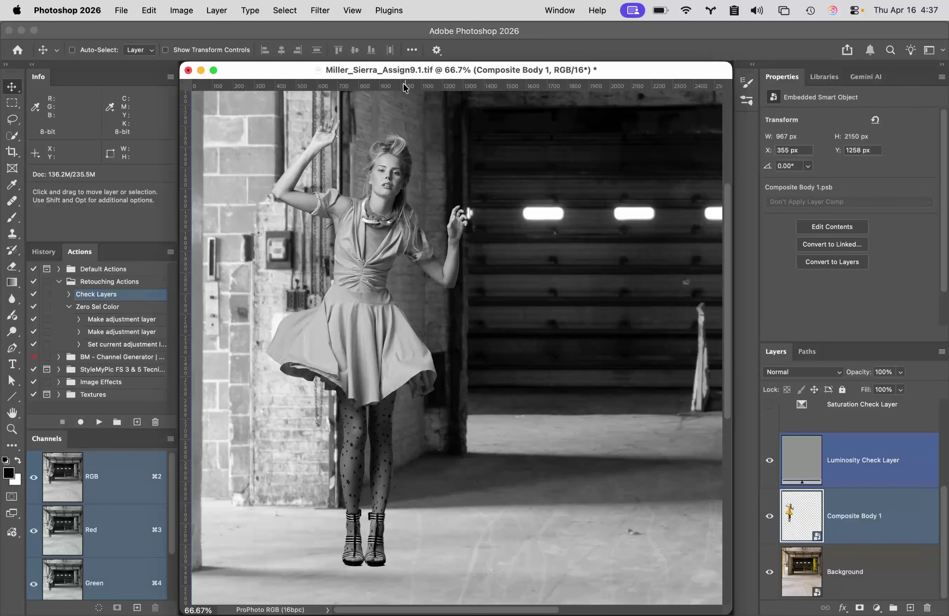
pyautogui.click(828, 515)
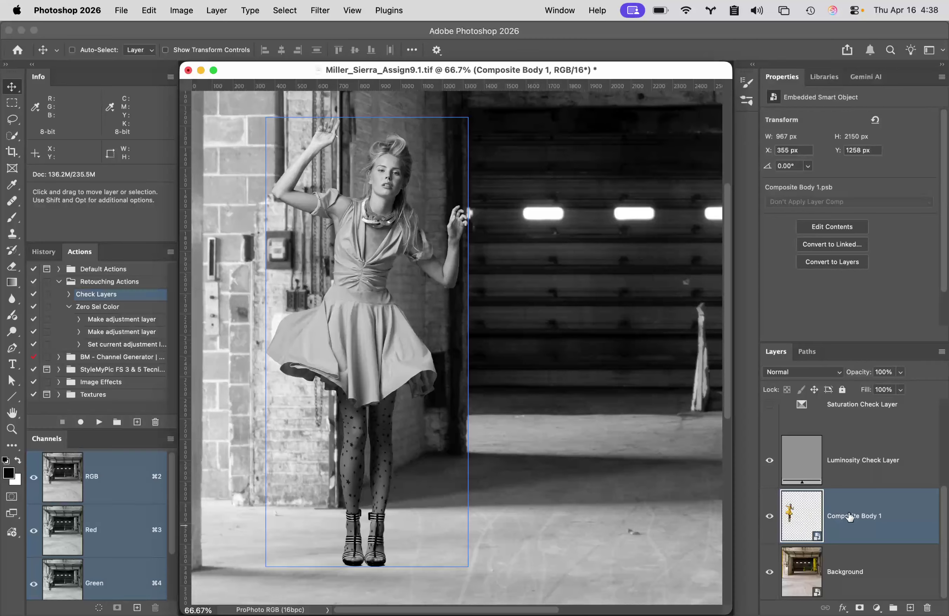
pyautogui.click(320, 9)
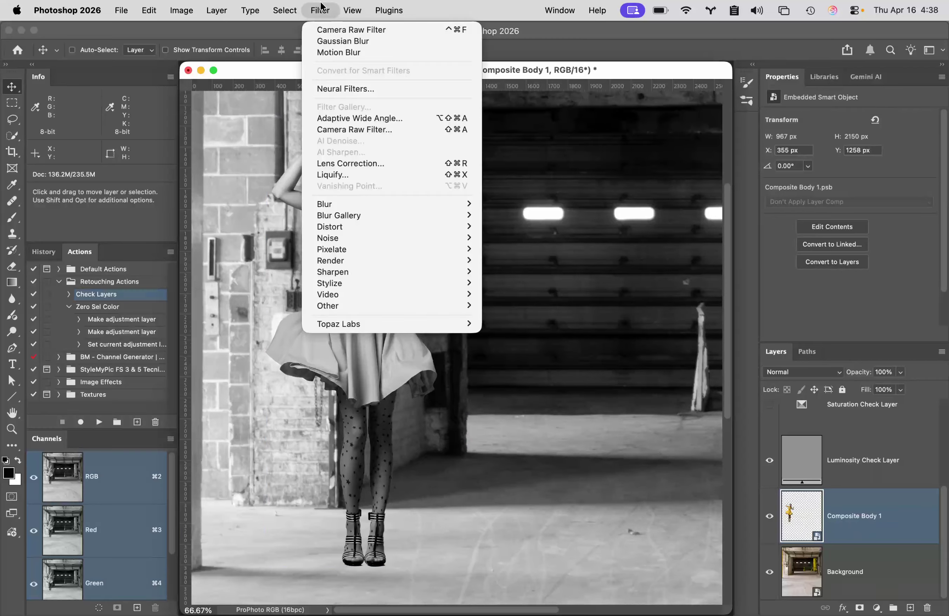
pyautogui.click(345, 129)
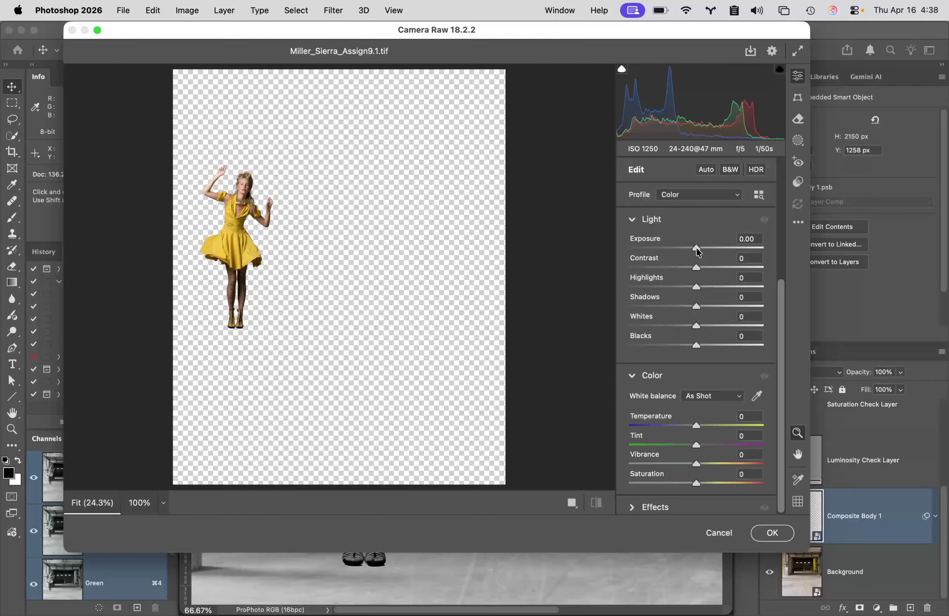
pyautogui.moveTo(696, 250); pyautogui.dragTo(702, 250)
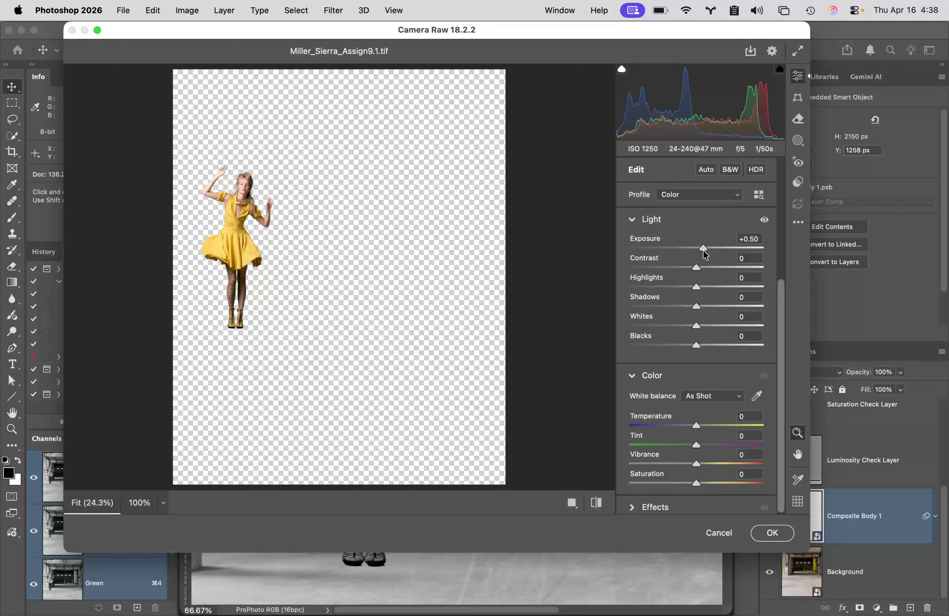
pyautogui.click(775, 536)
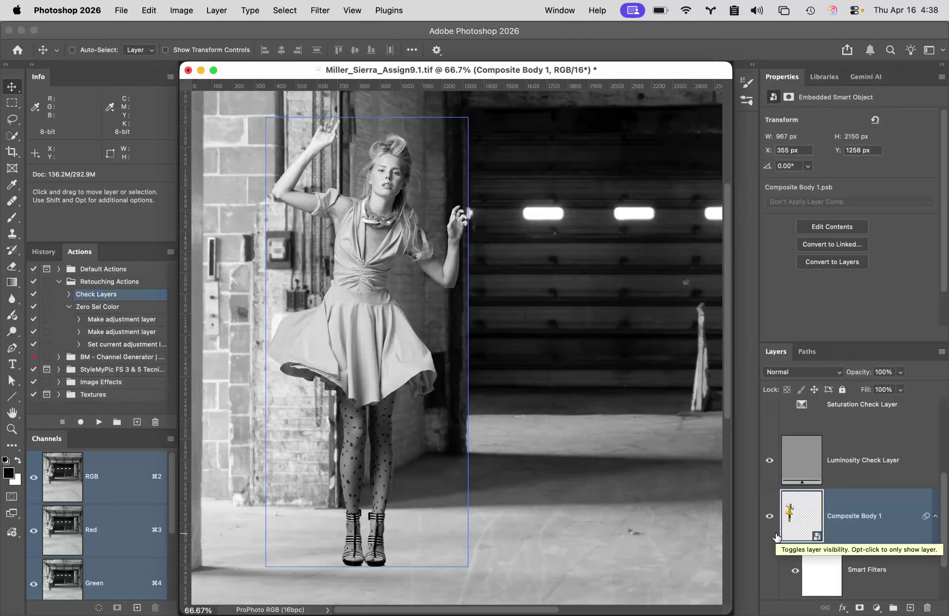
# Step: Compare the figure with and without the Camera Raw exposure change at 33.3% zoom by repeatedly inverting the smart filter mask, ending on white
pyautogui.press('super+alt+space')
pyautogui.keyDown('alt'); pyautogui.keyDown('super'); pyautogui.click(381, 418); pyautogui.keyUp('super'); pyautogui.keyUp('alt')
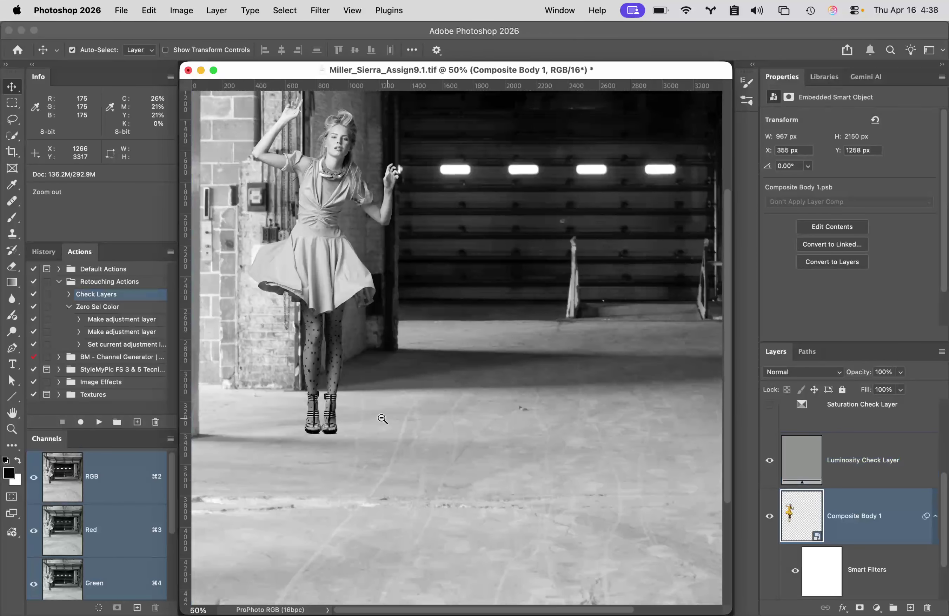
pyautogui.keyDown('alt'); pyautogui.keyDown('super'); pyautogui.click(377, 373); pyautogui.keyUp('super'); pyautogui.keyUp('alt')
pyautogui.keyDown('super'); pyautogui.click(338, 325); pyautogui.keyUp('super')
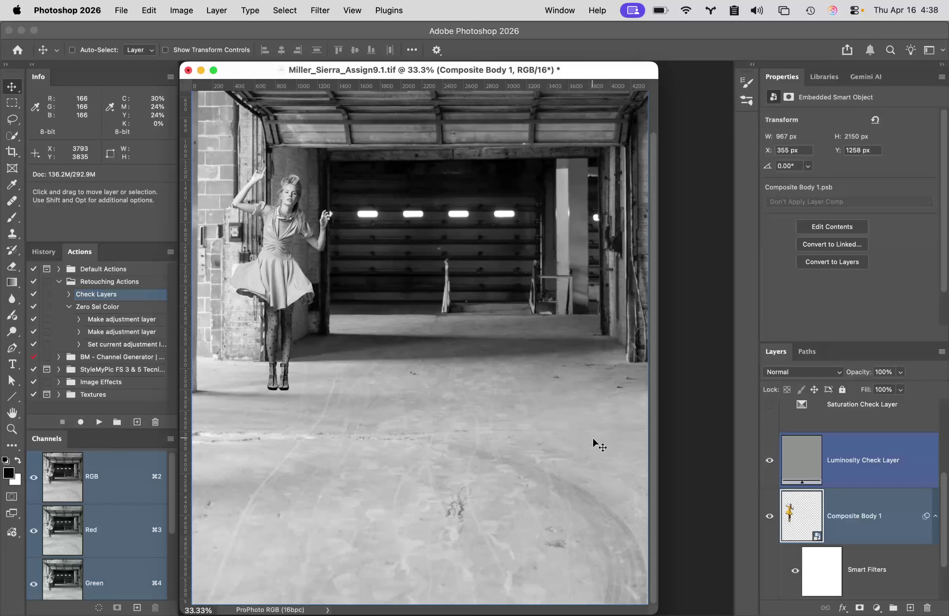
pyautogui.hotkey('alt', '[')
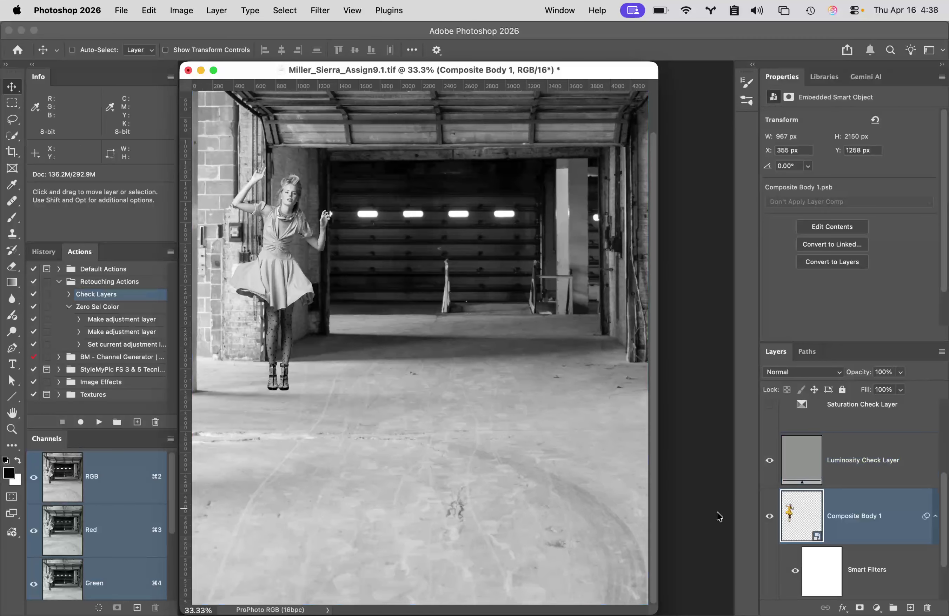
pyautogui.click(820, 581)
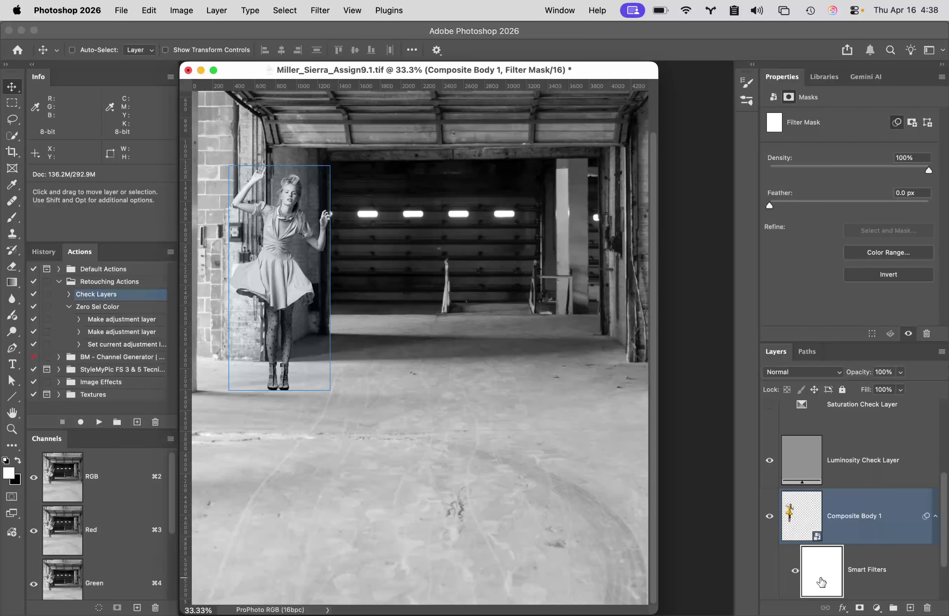
pyautogui.press('super+i')
pyautogui.press('super+i')
pyautogui.press('super+i')
pyautogui.press('super+i')
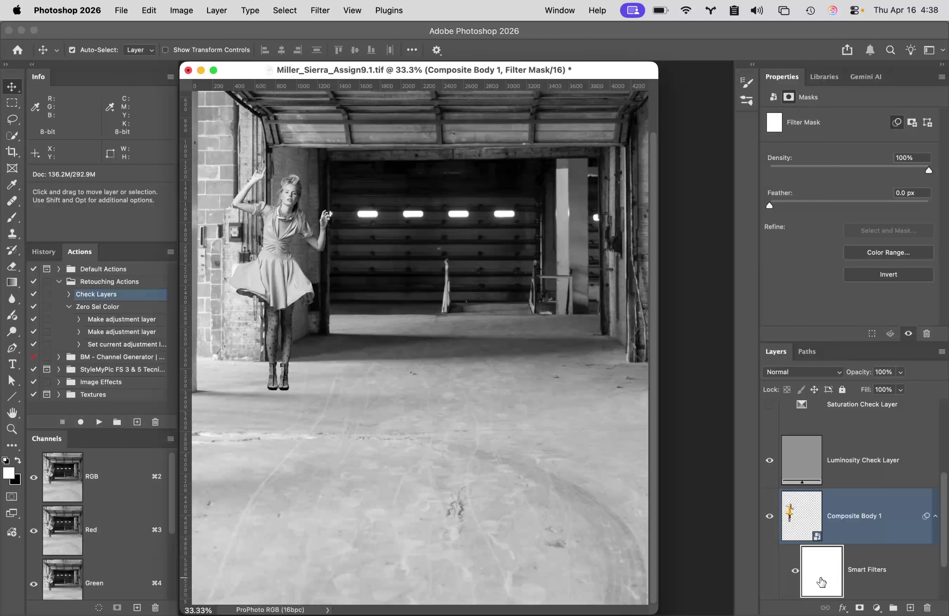
pyautogui.press('super+i')
pyautogui.press('super+i')
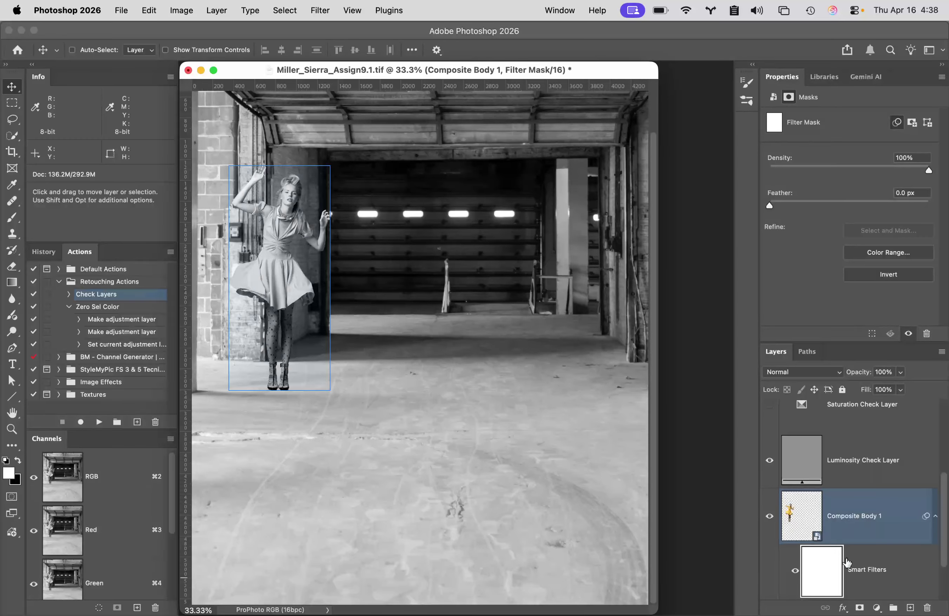
# Step: Reopen the figure's Camera Raw smart filter and set Exposure to +0.30
pyautogui.scroll(-3, 853, 579)
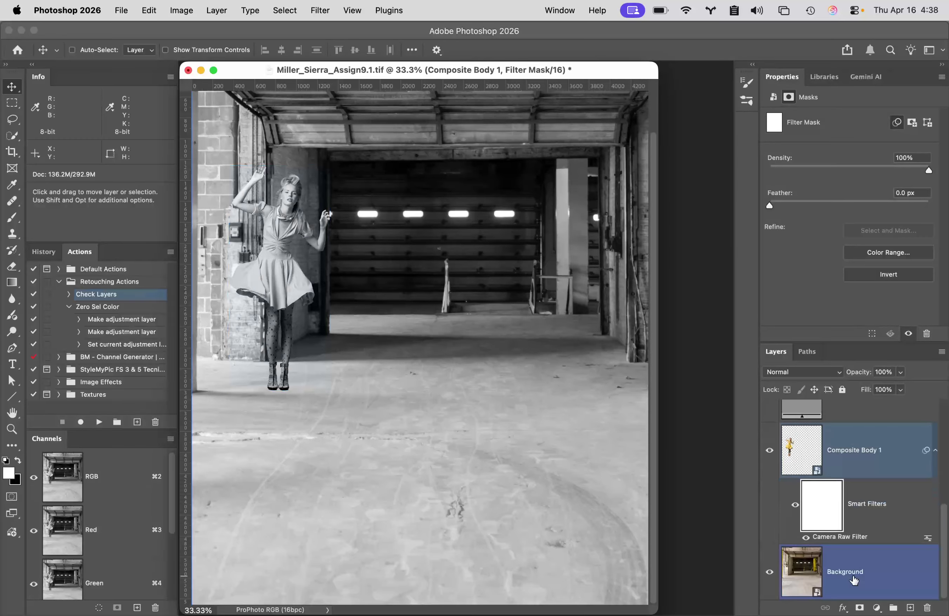
pyautogui.doubleClick(843, 536)
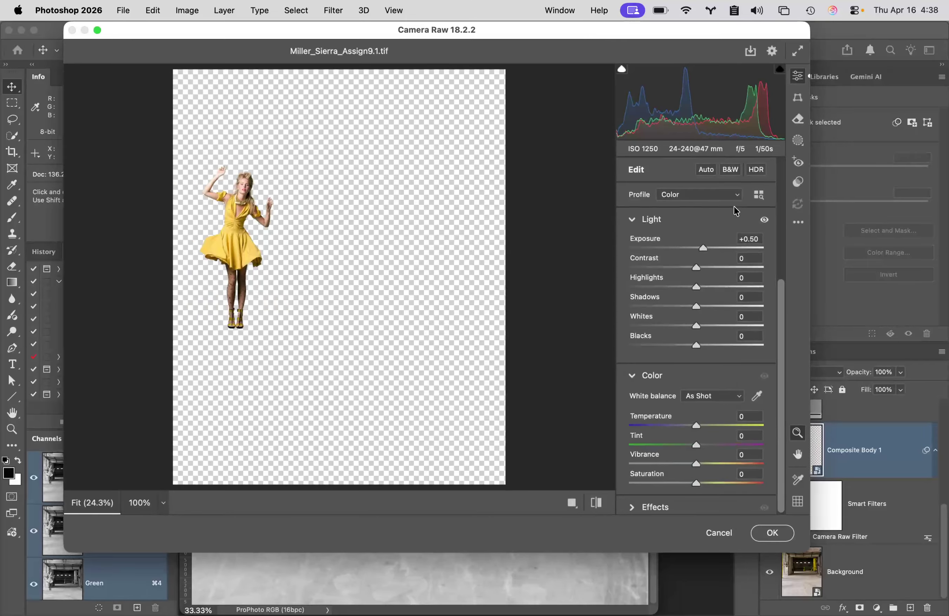
pyautogui.moveTo(703, 247); pyautogui.dragTo(700, 245)
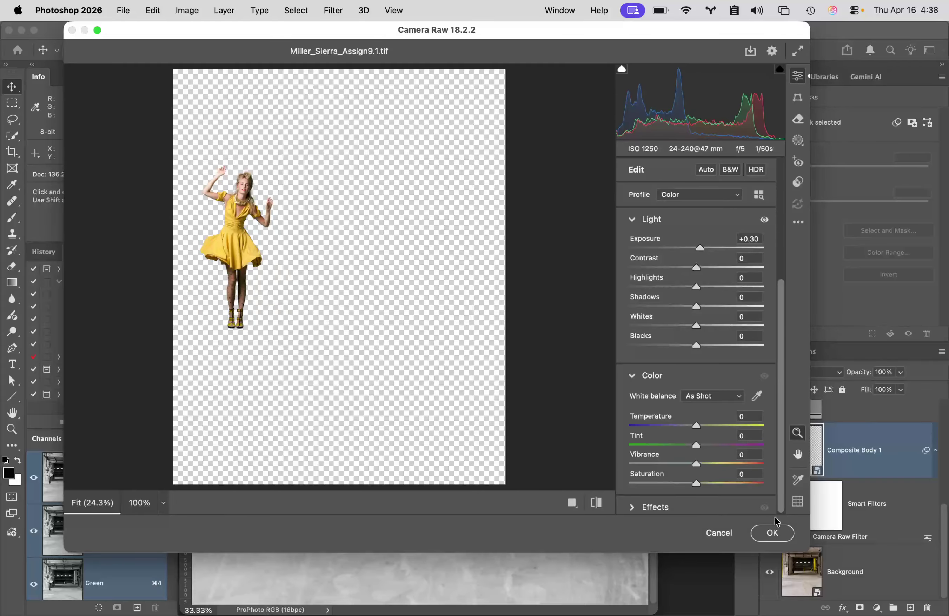
pyautogui.click(774, 532)
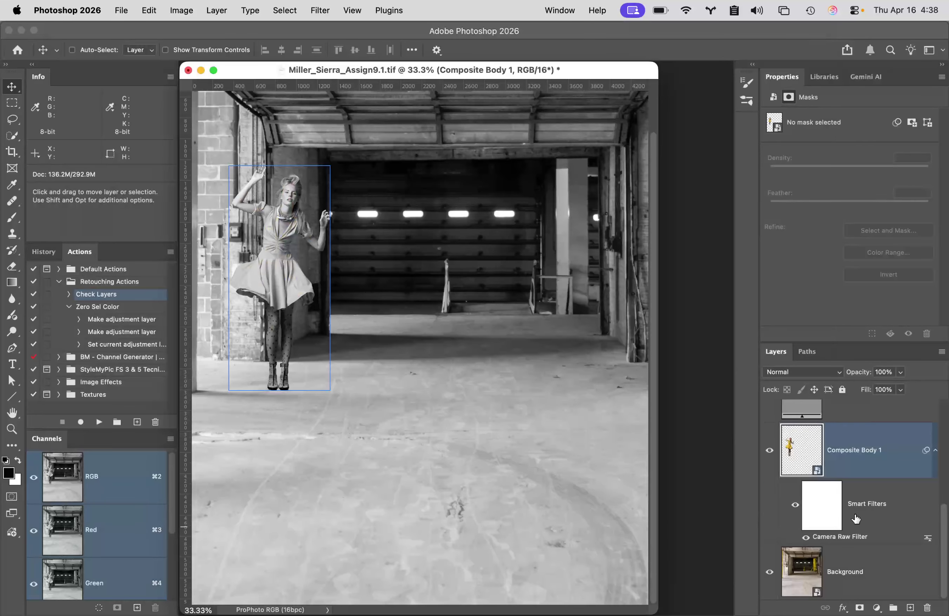
# Step: Compare the figure with and without the revised exposure by inverting the filter mask, and inspect the figure against the garage at up to 66.7% zoom
pyautogui.click(822, 504)
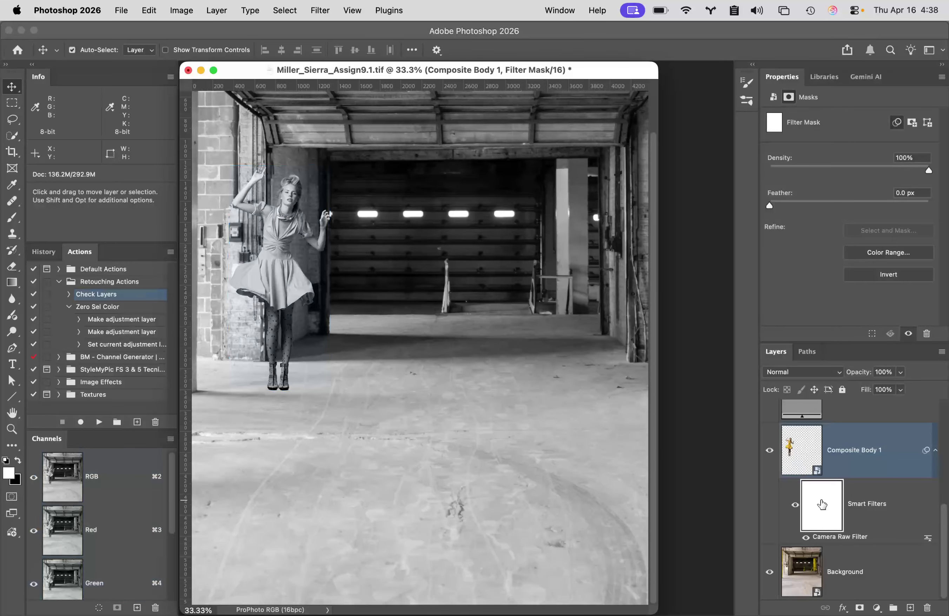
pyautogui.press('super+i')
pyautogui.press('super+i')
pyautogui.press('super+i')
pyautogui.press('super+i')
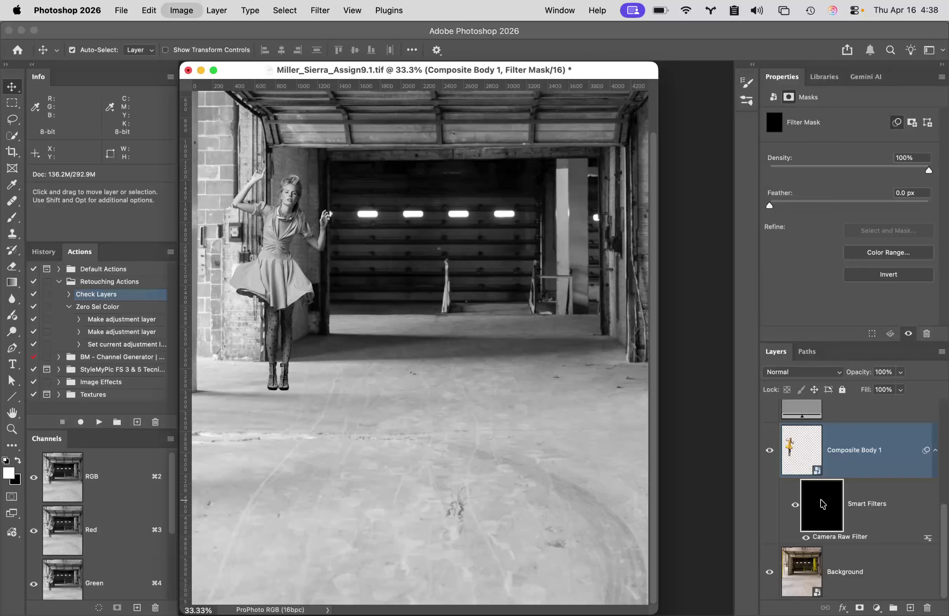
pyautogui.press('super')
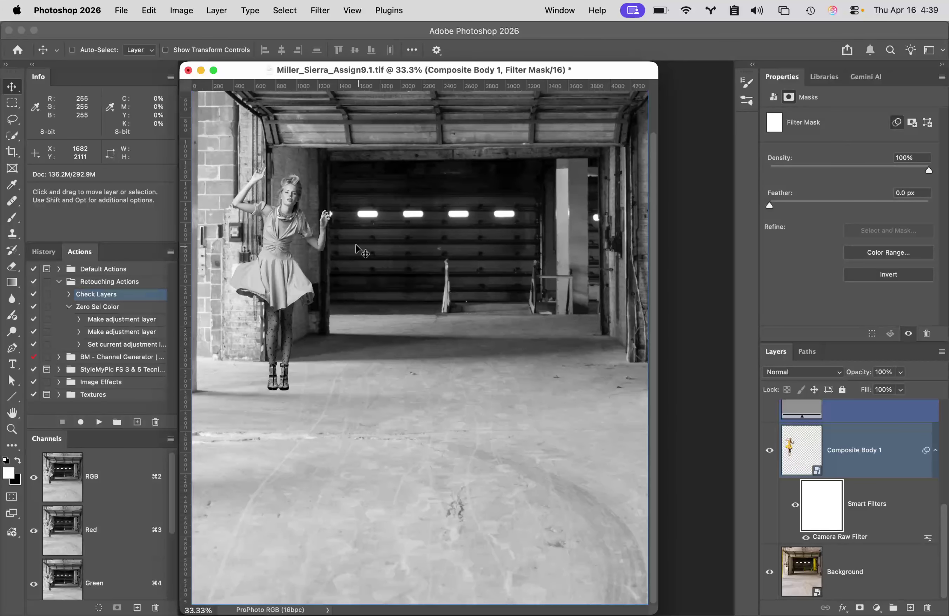
pyautogui.click(298, 194)
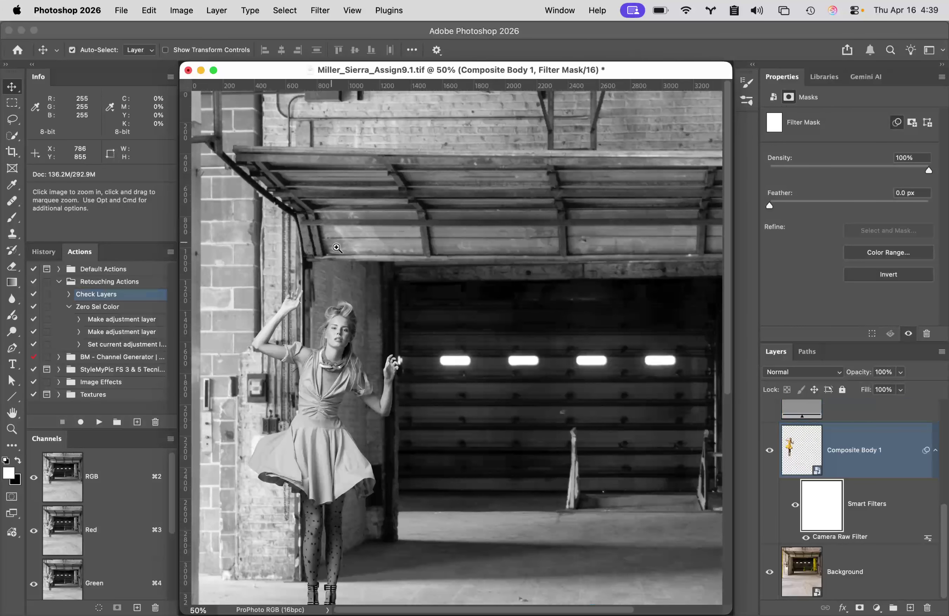
pyautogui.click(352, 336)
pyautogui.moveTo(418, 414); pyautogui.dragTo(419, 305)
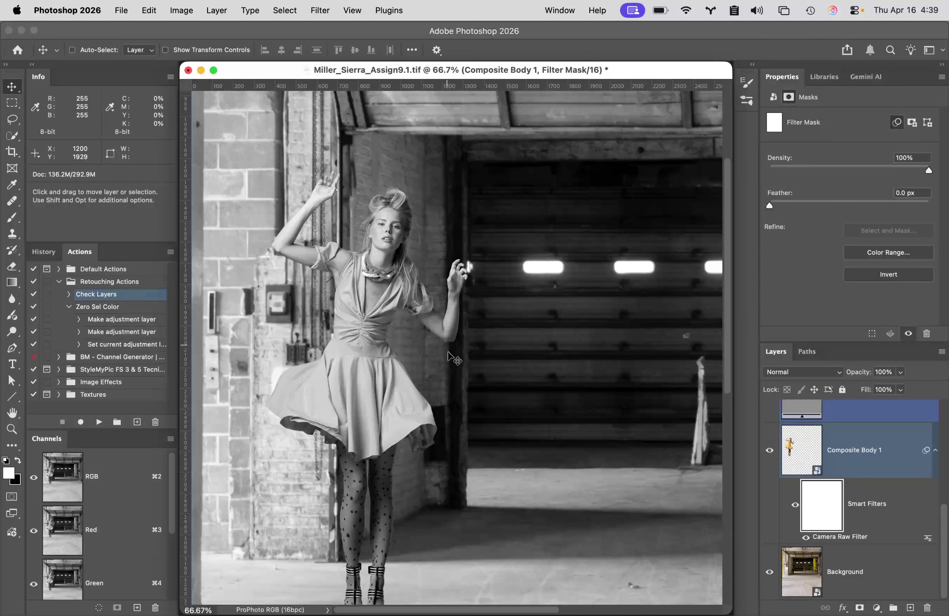
pyautogui.press('super+minus')
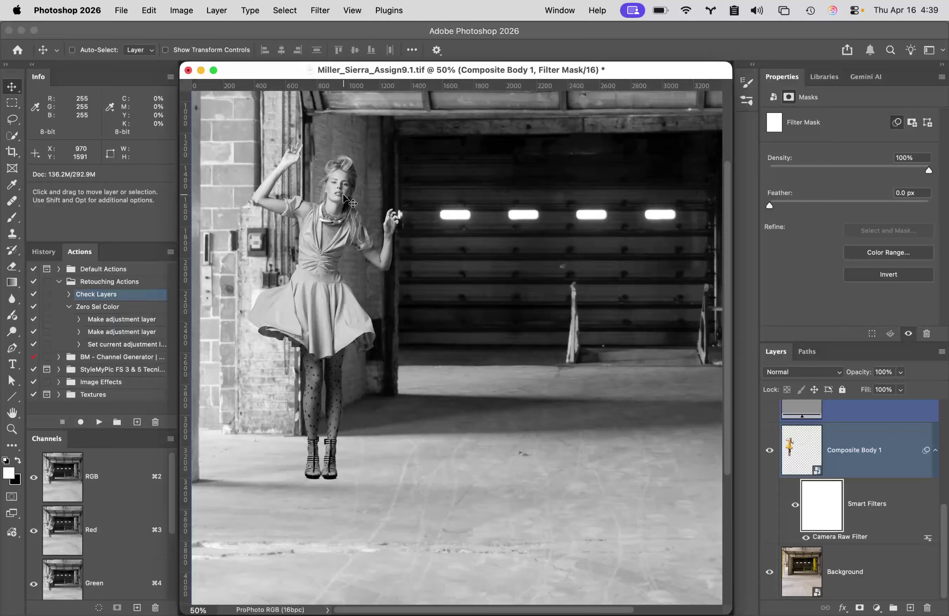
pyautogui.click(790, 472)
pyautogui.click(182, 10)
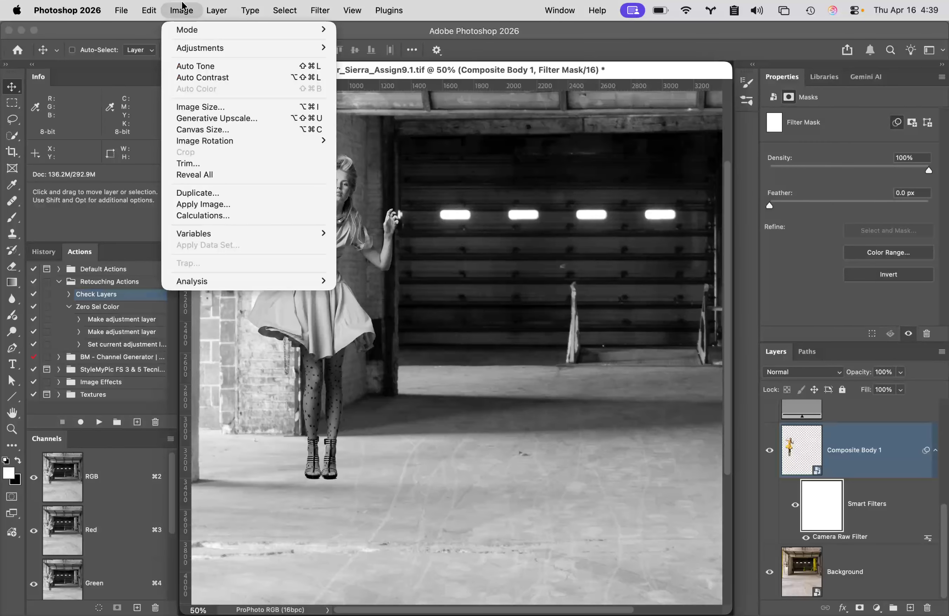
pyautogui.moveTo(205, 49)
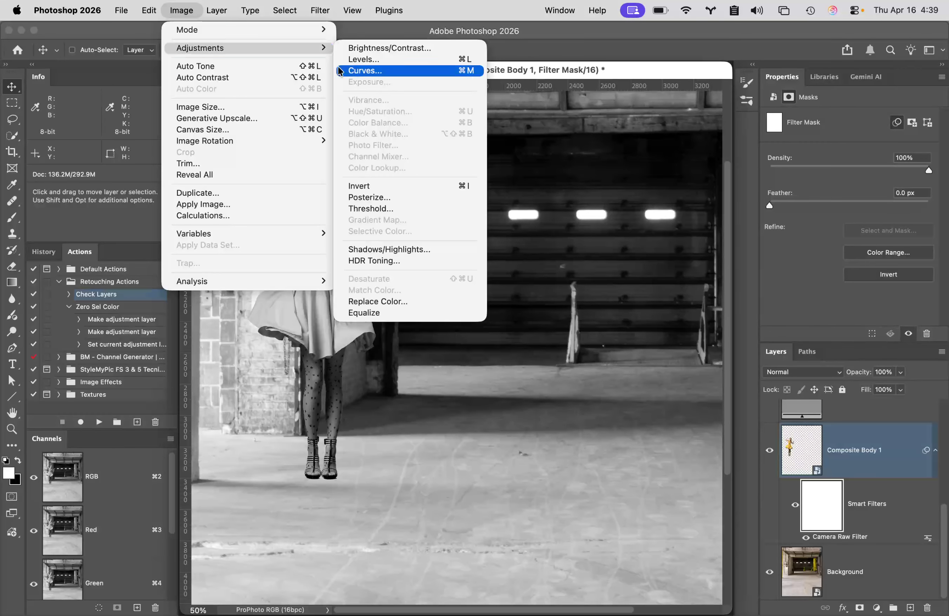
pyautogui.click(419, 248)
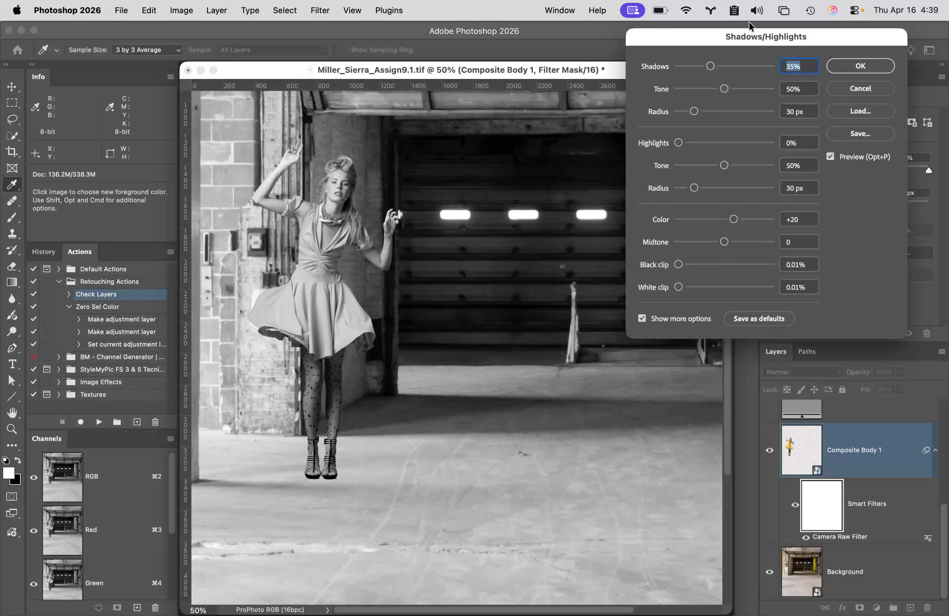
pyautogui.moveTo(708, 31); pyautogui.dragTo(659, 67)
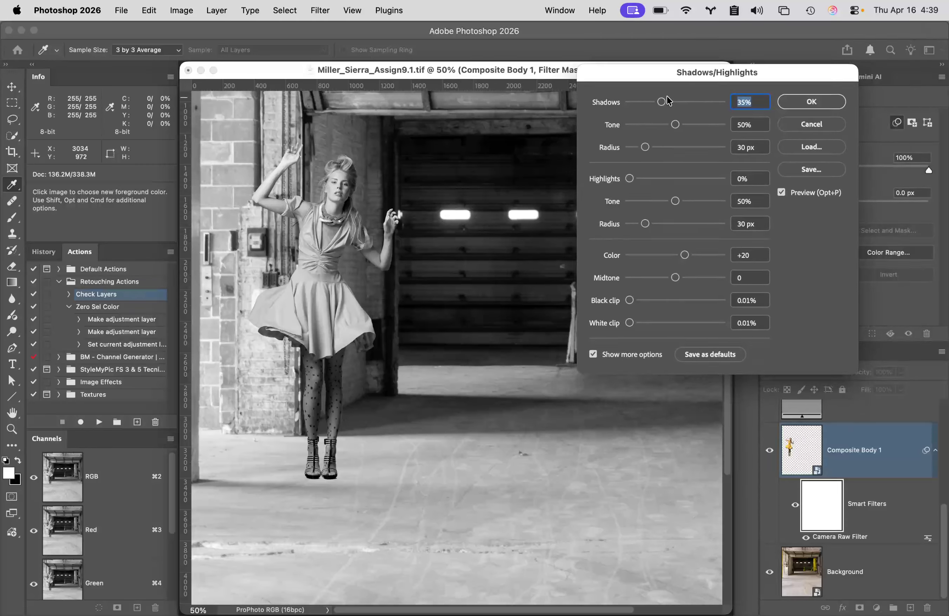
pyautogui.click(782, 192)
pyautogui.click(782, 192)
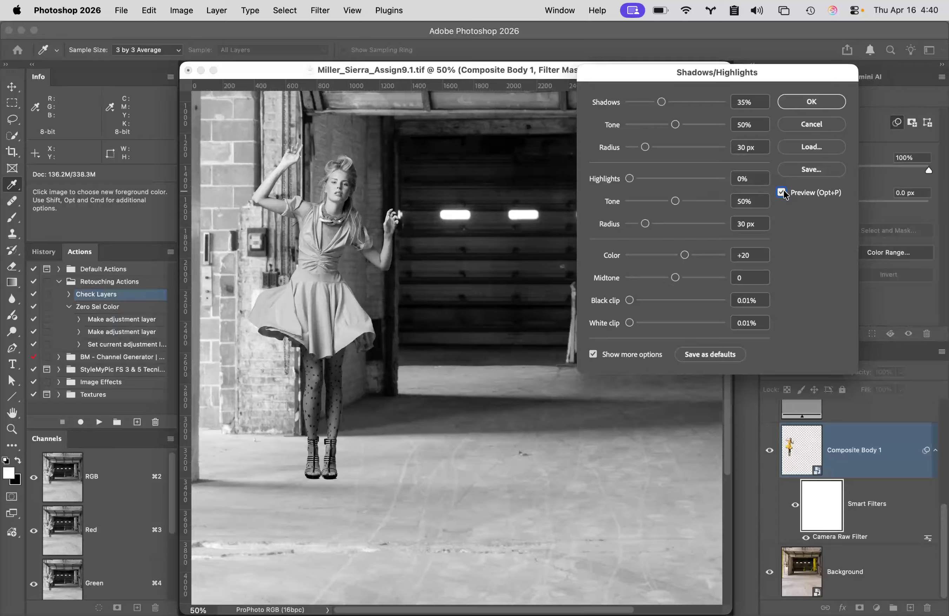
pyautogui.click(782, 192)
pyautogui.click(782, 192)
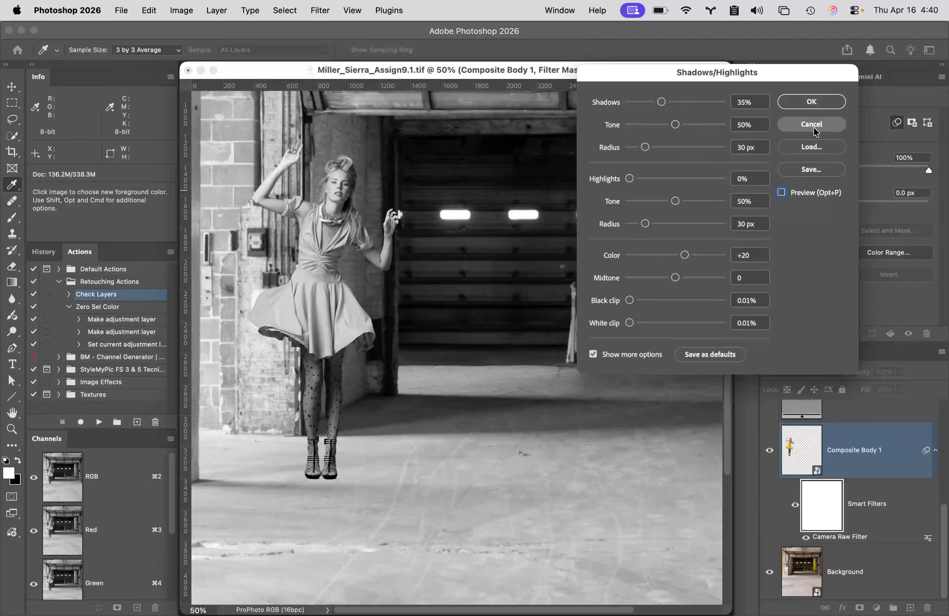
pyautogui.click(831, 123)
# Step: Apply a Shadows/Highlights smart filter with Shadows at 20% to the Composite Body 1 layer, checking its preview on and off
pyautogui.click(871, 469)
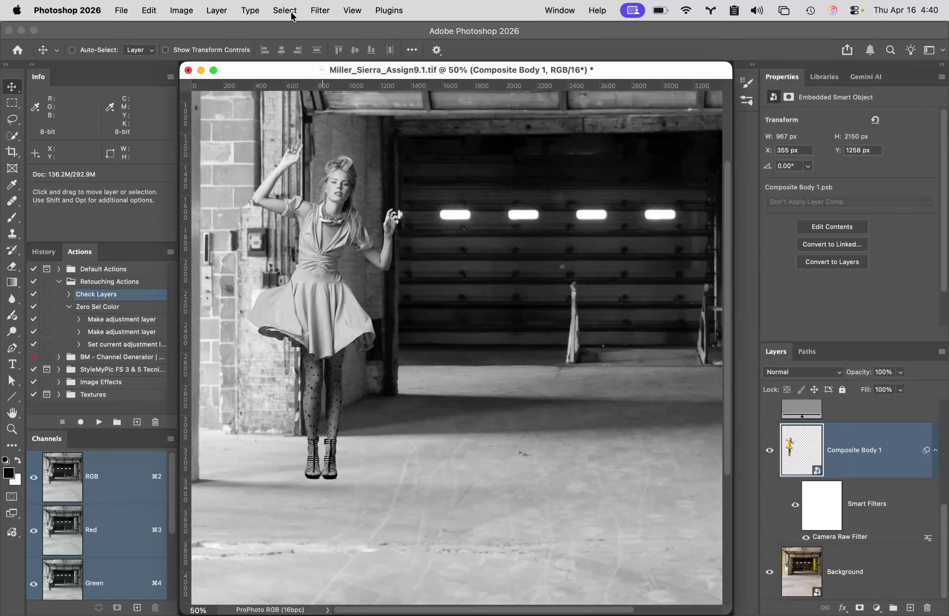
pyautogui.click(182, 10)
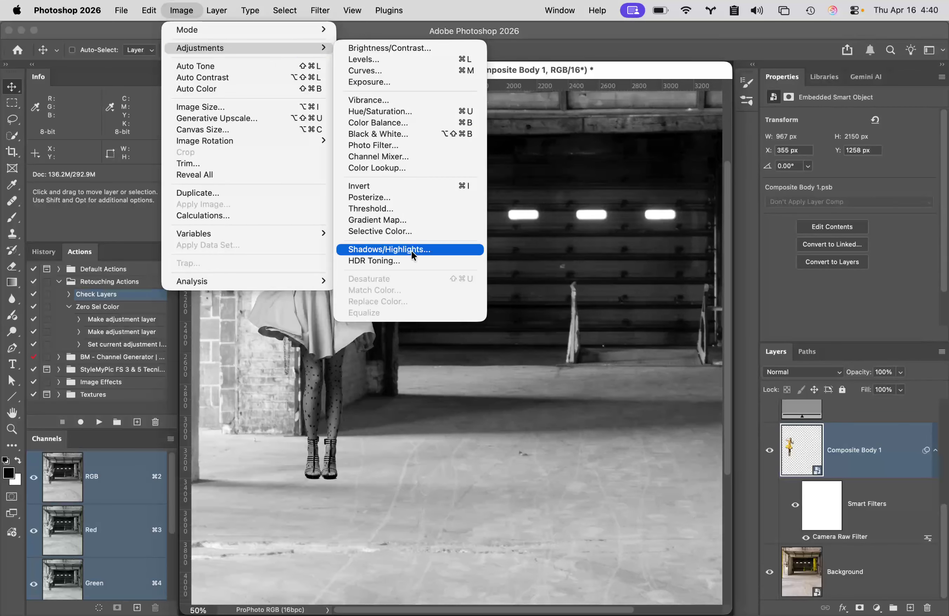
pyautogui.click(414, 251)
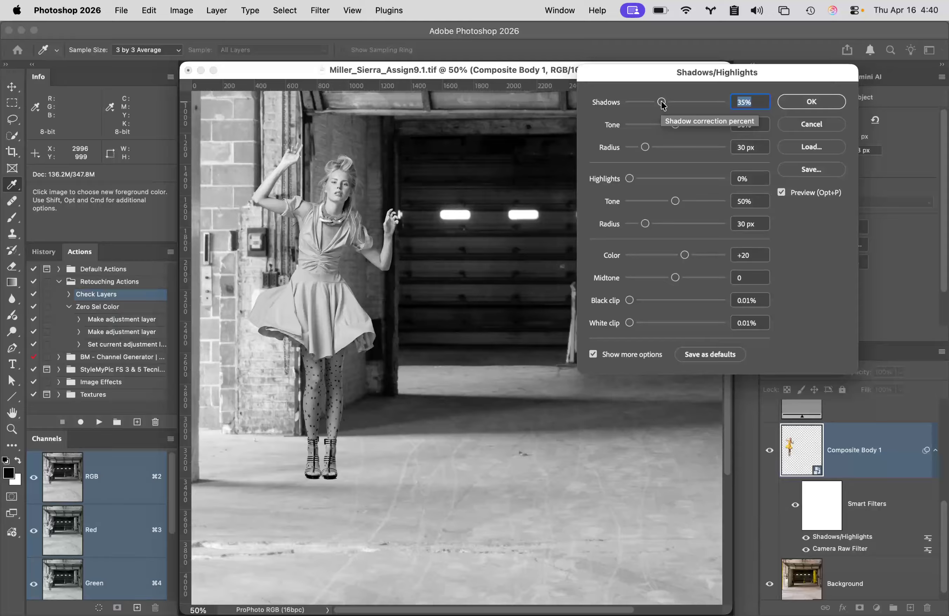
pyautogui.moveTo(661, 103); pyautogui.dragTo(646, 95)
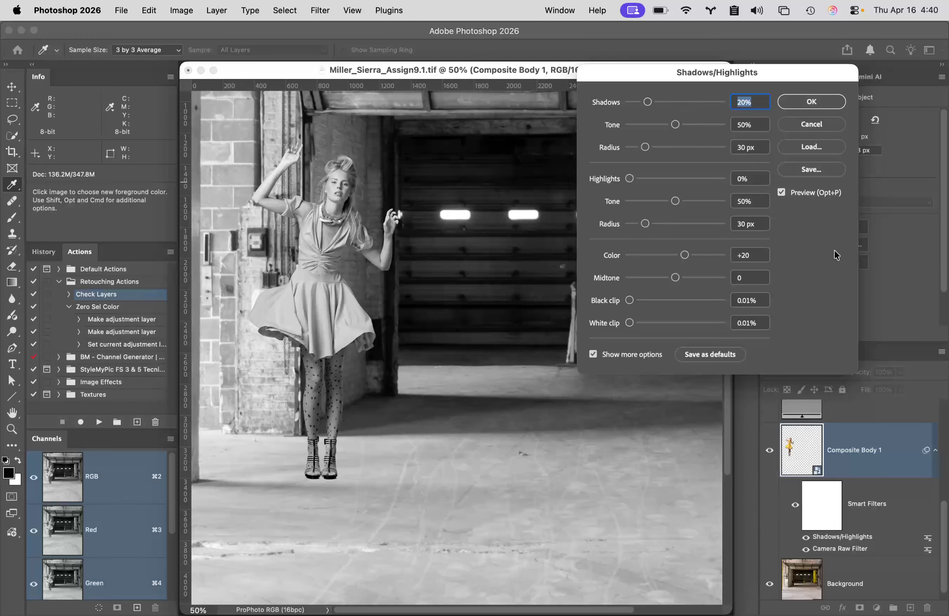
pyautogui.click(782, 192)
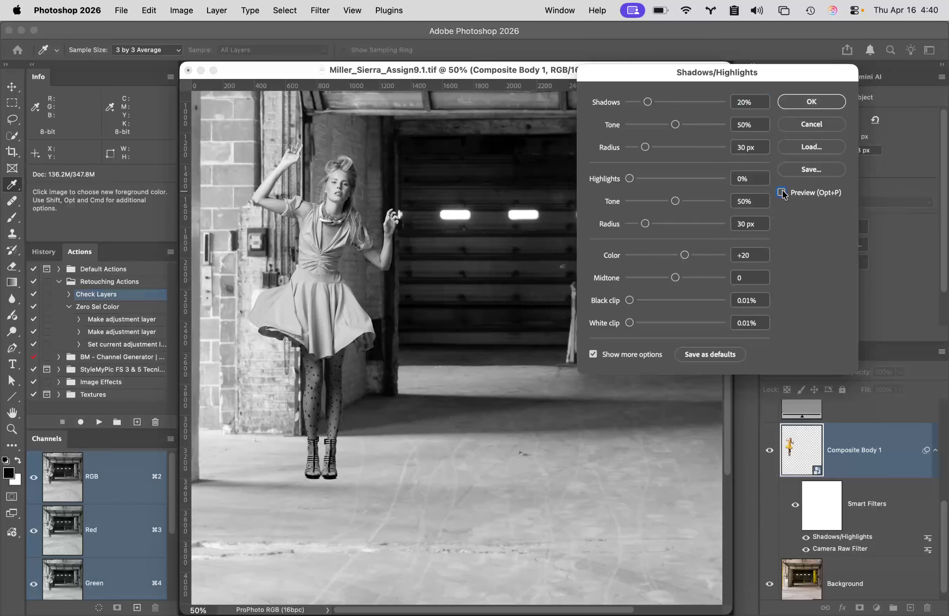
pyautogui.click(782, 192)
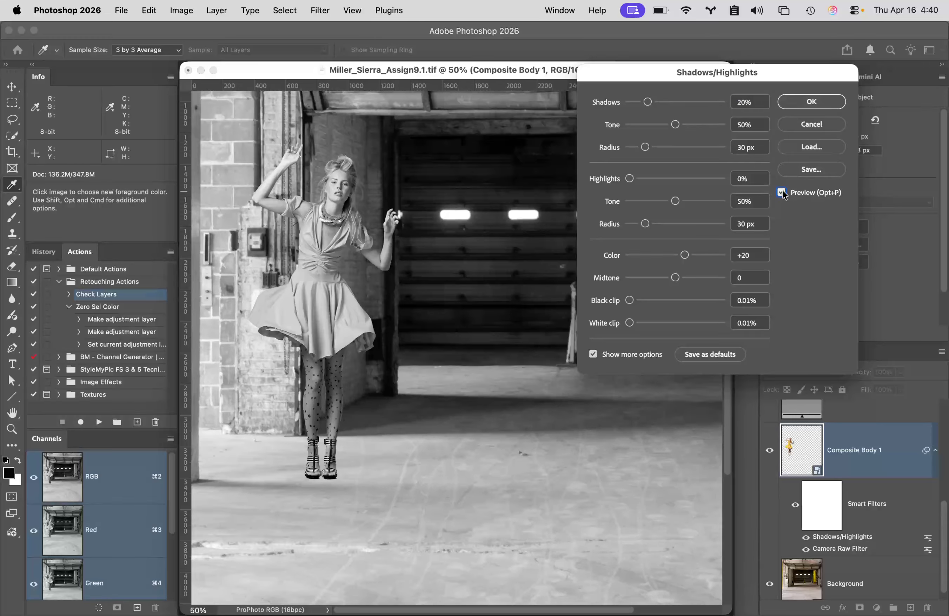
pyautogui.click(782, 192)
pyautogui.click(782, 192)
pyautogui.click(822, 101)
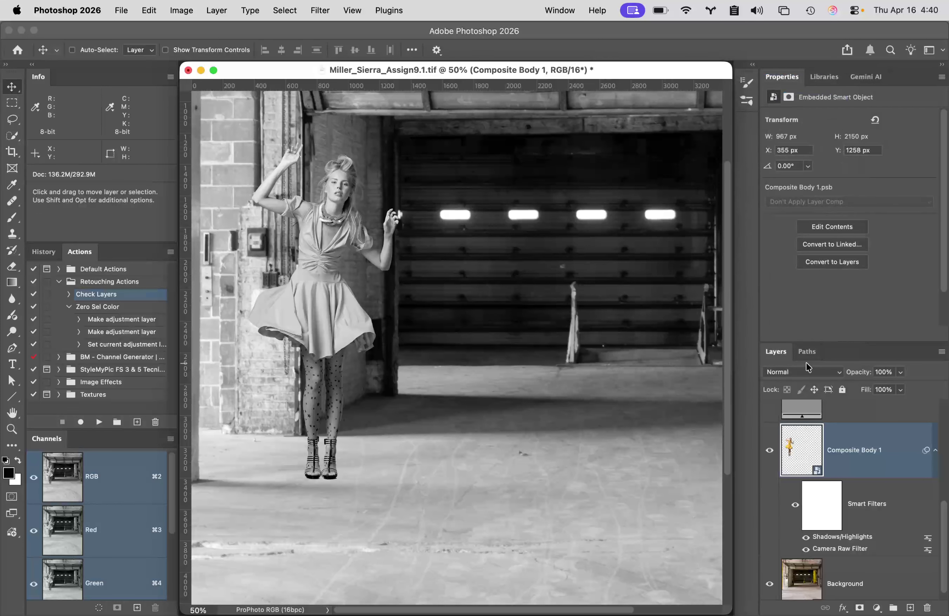
# Step: Hide the Luminosity Check Layer and compare the figure with and without its smart filters by inverting the filter mask, ending on white
pyautogui.scroll(2, 797, 440)
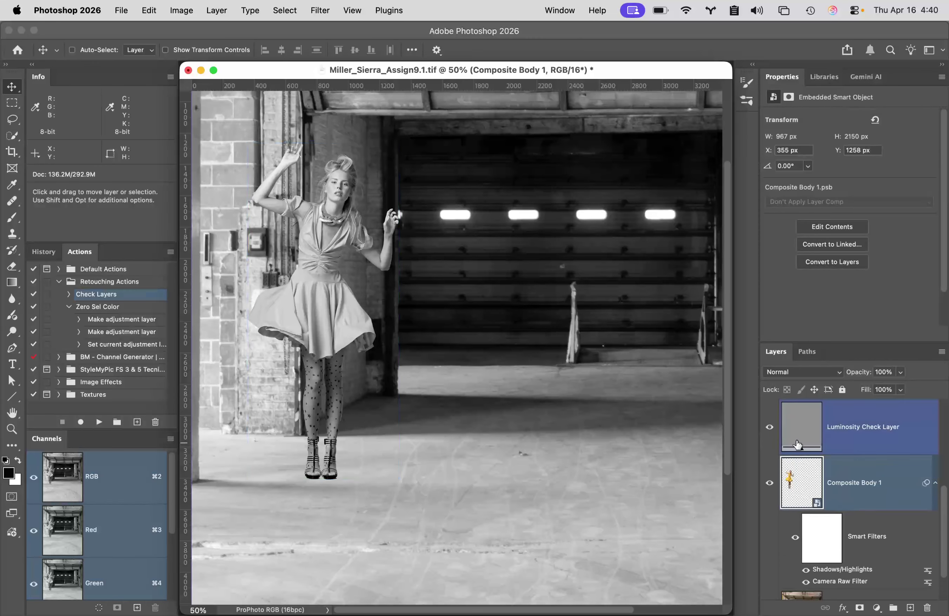
pyautogui.click(770, 429)
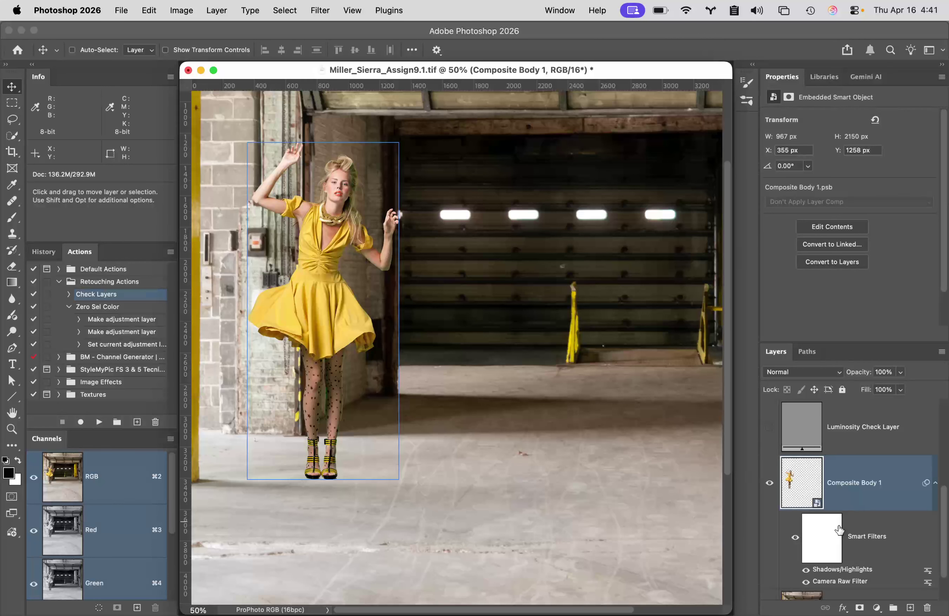
pyautogui.click(821, 534)
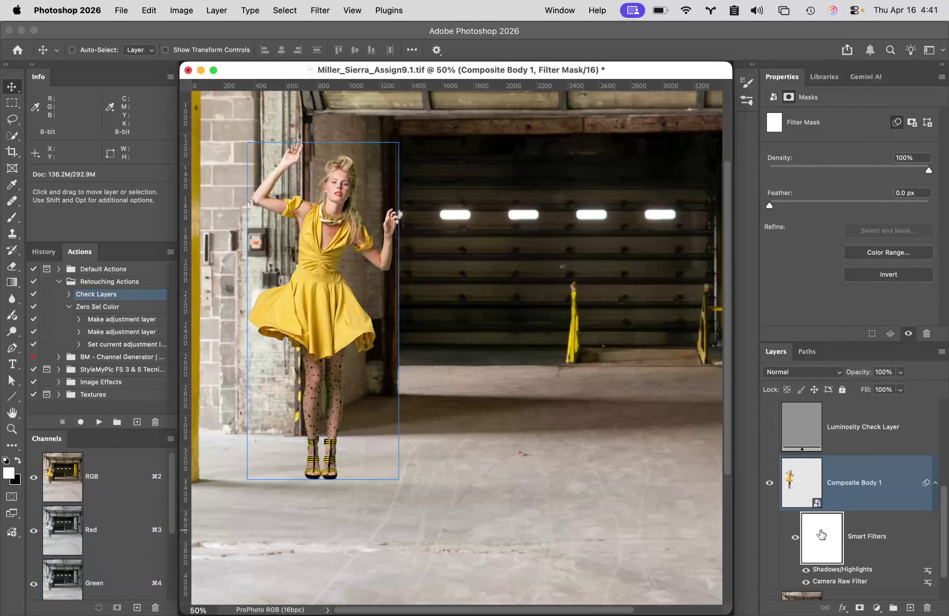
pyautogui.press('super+i')
pyautogui.press('super+i')
pyautogui.press('super+i')
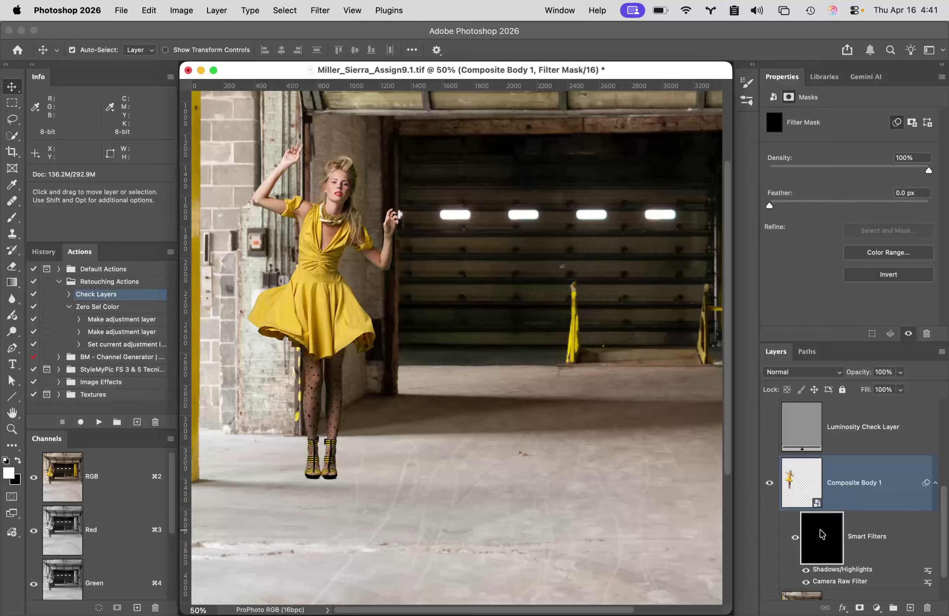
pyautogui.press('super+i')
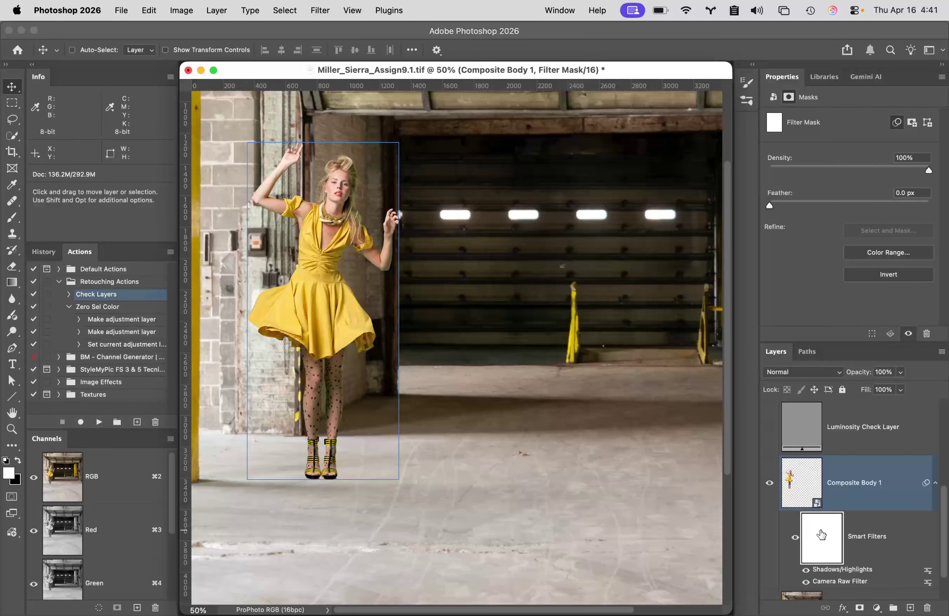
# Step: Show the Color Check Layers group to compare the hues of the figure and the garage background
pyautogui.scroll(5, 883, 457)
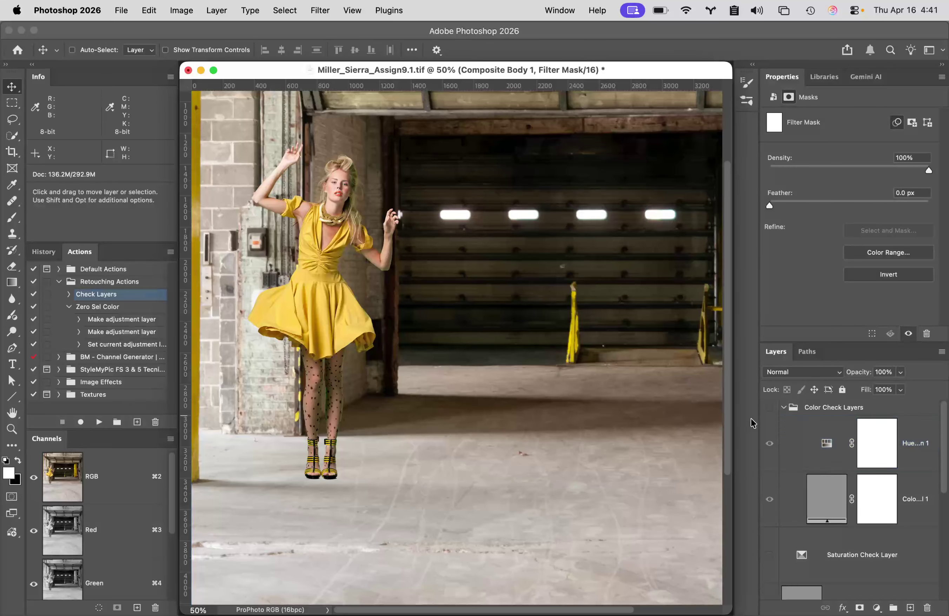
pyautogui.click(769, 408)
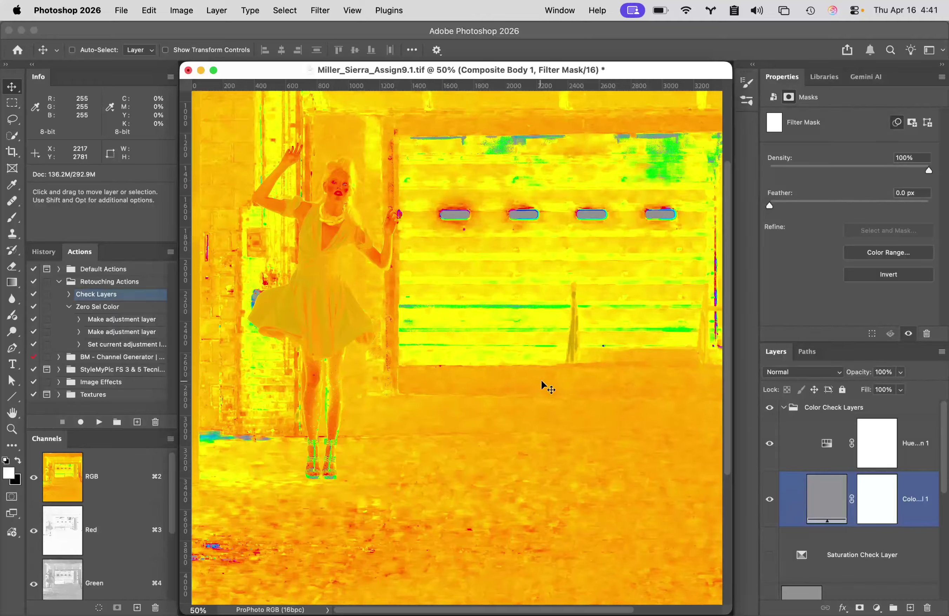
pyautogui.scroll(-2, 770, 508)
pyautogui.scroll(2, 769, 510)
pyautogui.scroll(-3, 769, 510)
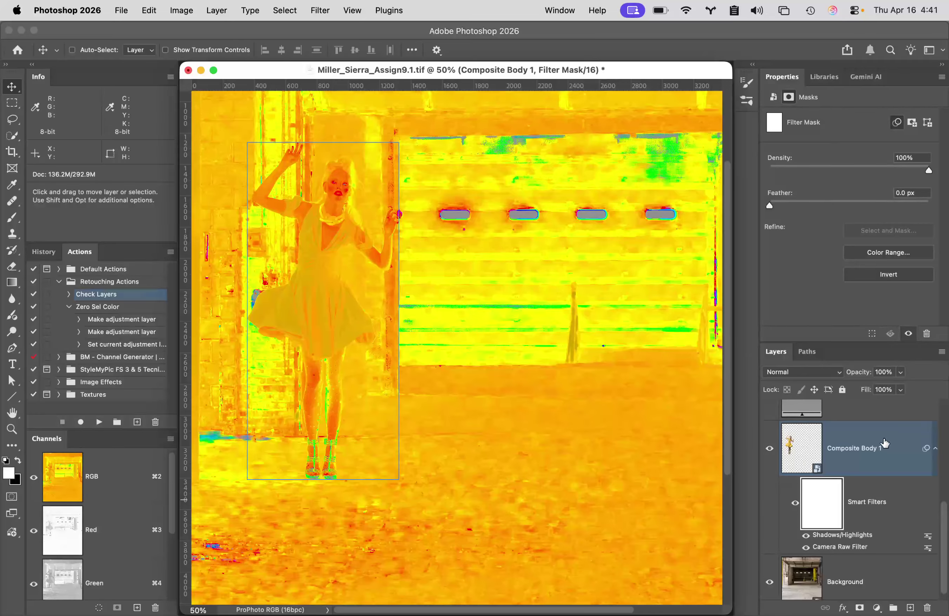
# Step: Add a Color Balance adjustment layer in Color blend mode, clipped to Composite Body 1, with the midtones Cyan–Red value at -17
pyautogui.click(803, 440)
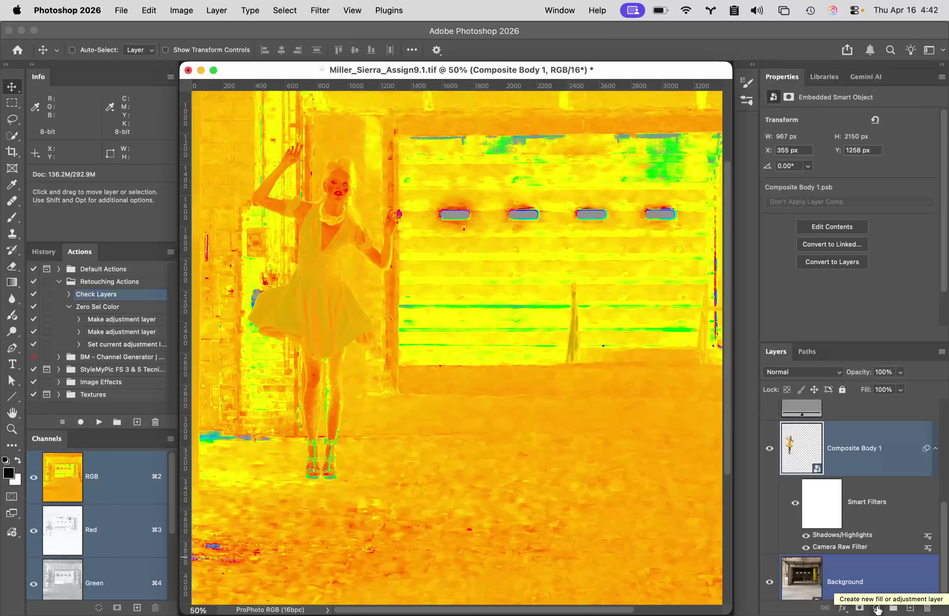
pyautogui.click(878, 609)
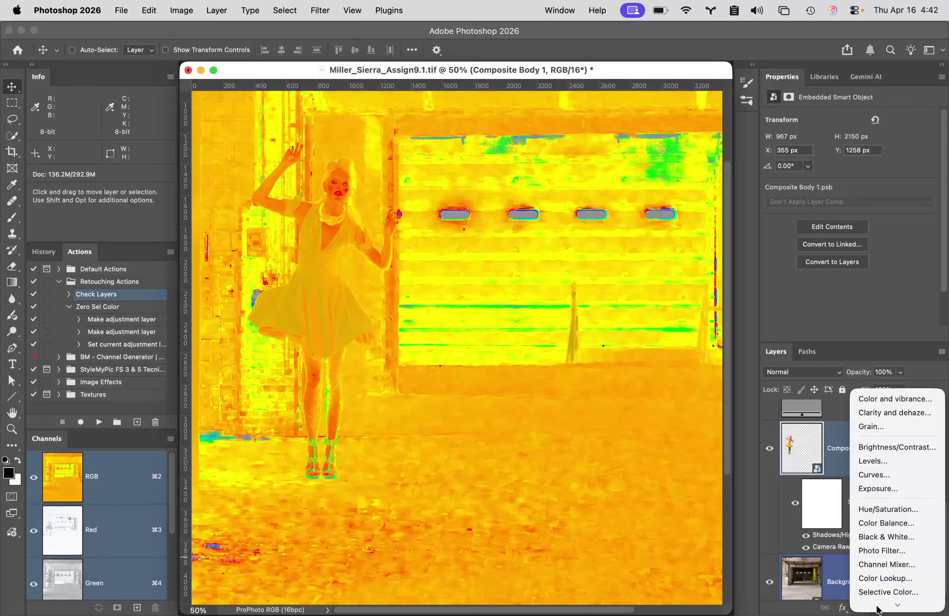
pyautogui.click(885, 509)
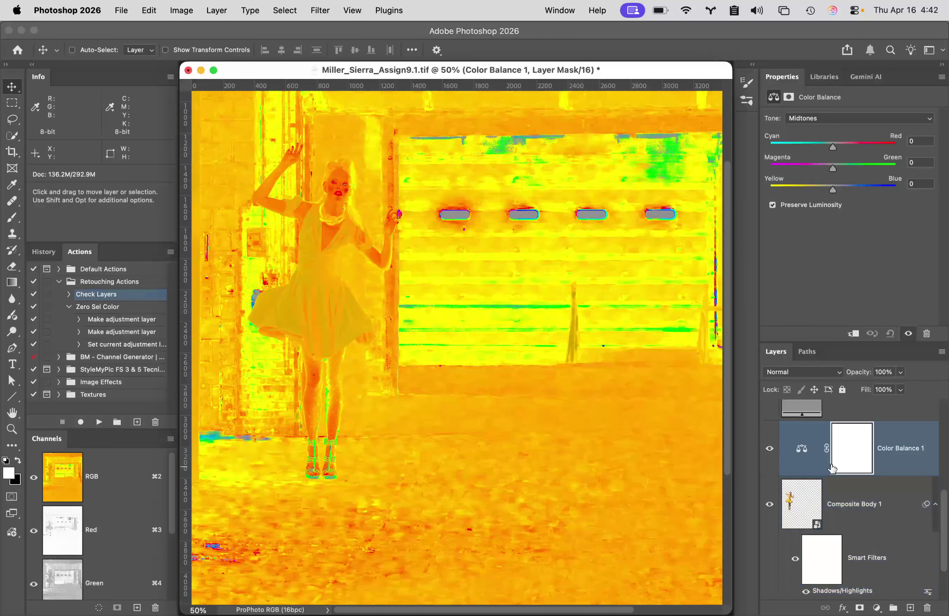
pyautogui.click(800, 376)
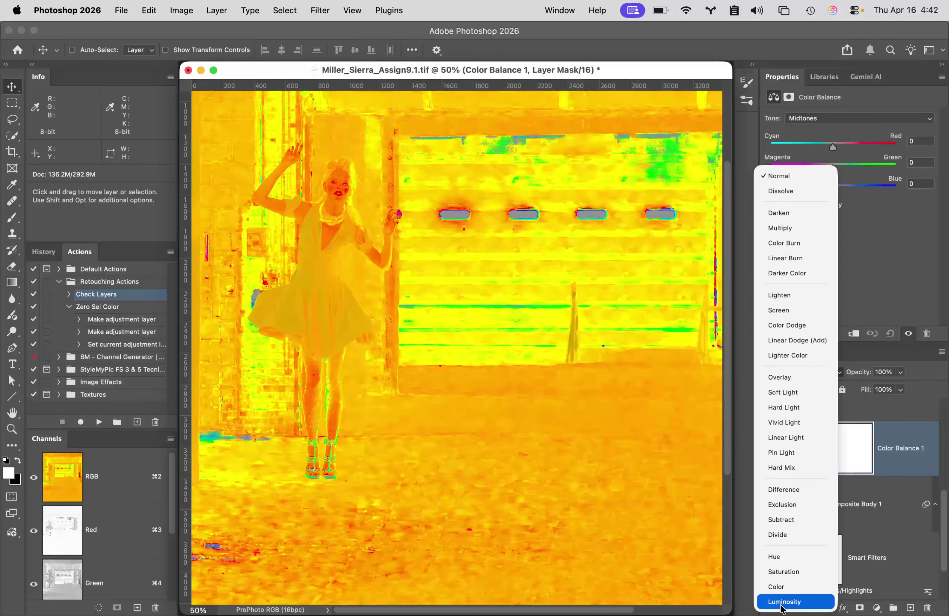
pyautogui.click(783, 588)
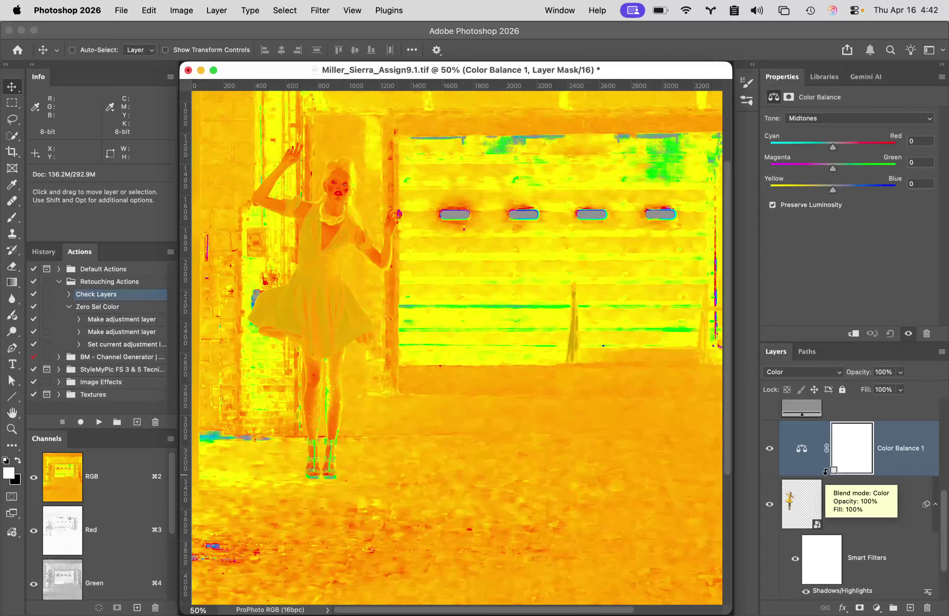
pyautogui.keyDown('alt'); pyautogui.click(826, 471); pyautogui.keyUp('alt')
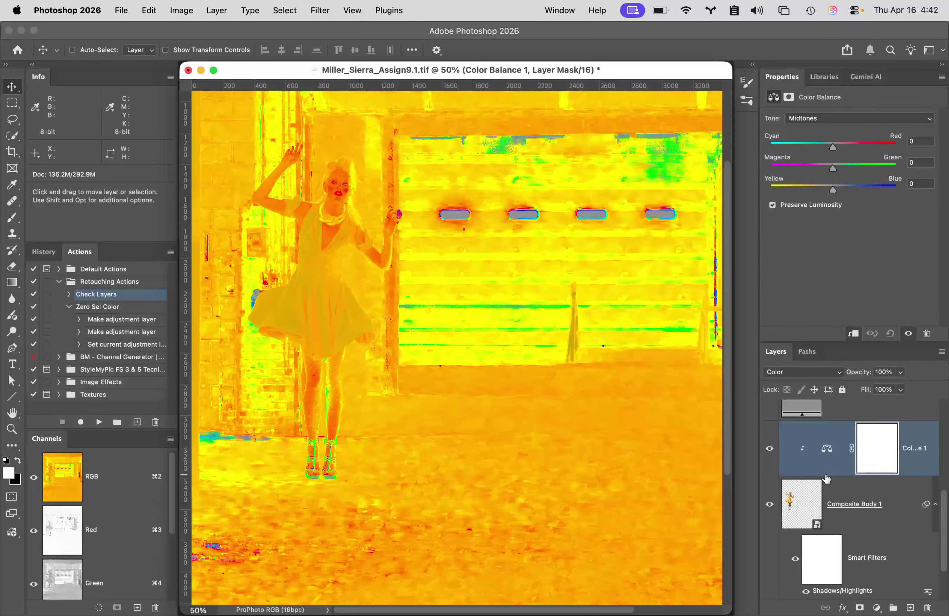
pyautogui.moveTo(833, 167)
pyautogui.mouseDown()
pyautogui.moveTo(931, 158)
pyautogui.moveTo(813, 149)
pyautogui.moveTo(857, 139)
pyautogui.moveTo(833, 162)
pyautogui.mouseUp()
pyautogui.moveTo(834, 147); pyautogui.dragTo(821, 148)
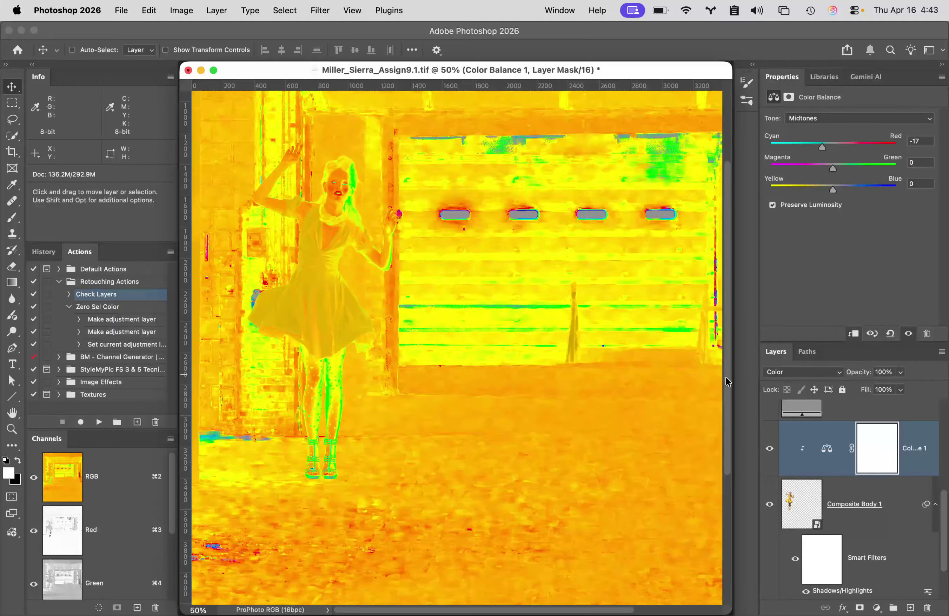
# Step: Hide the Color Check Layers group and compare the figure with and without the clipped Color Balance adjustment, leaving it visible
pyautogui.scroll(10, 775, 468)
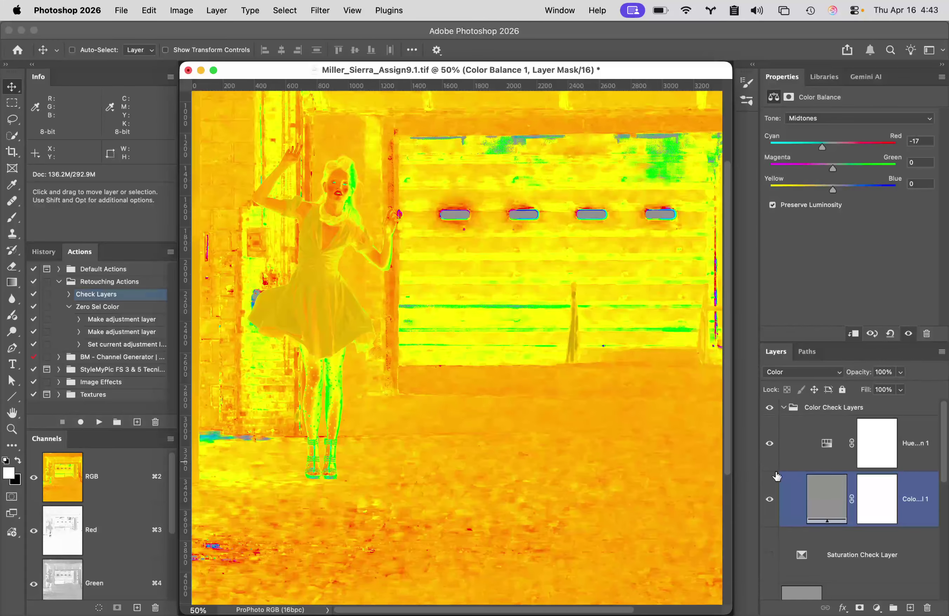
pyautogui.click(773, 440)
pyautogui.click(772, 408)
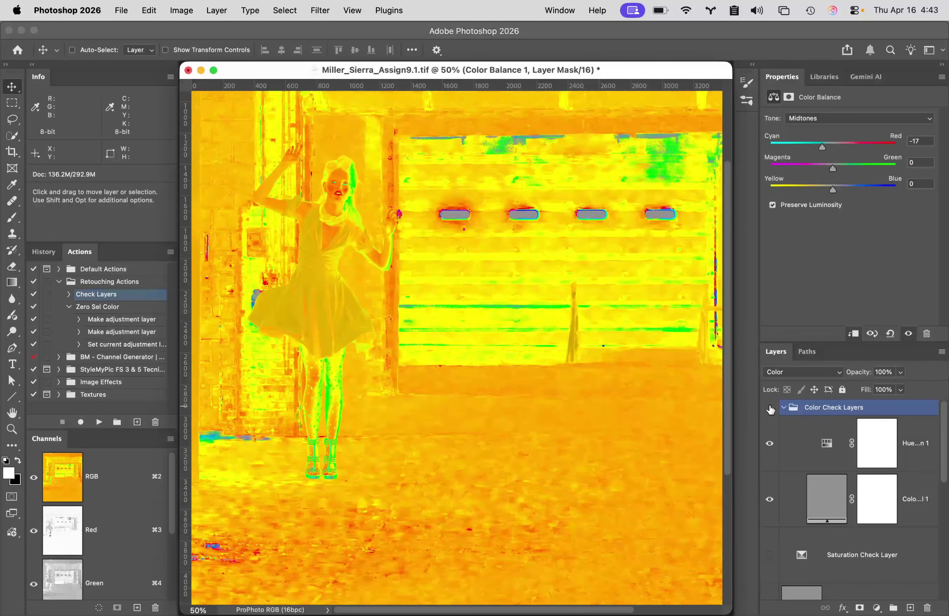
pyautogui.click(770, 408)
pyautogui.click(821, 444)
pyautogui.click(821, 480)
pyautogui.scroll(-2, 821, 480)
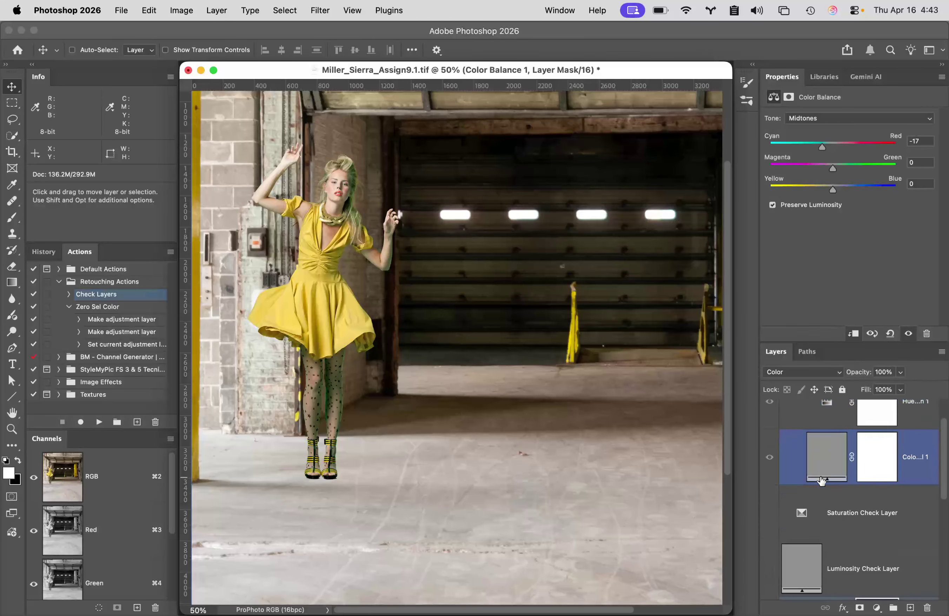
pyautogui.scroll(-3, 821, 480)
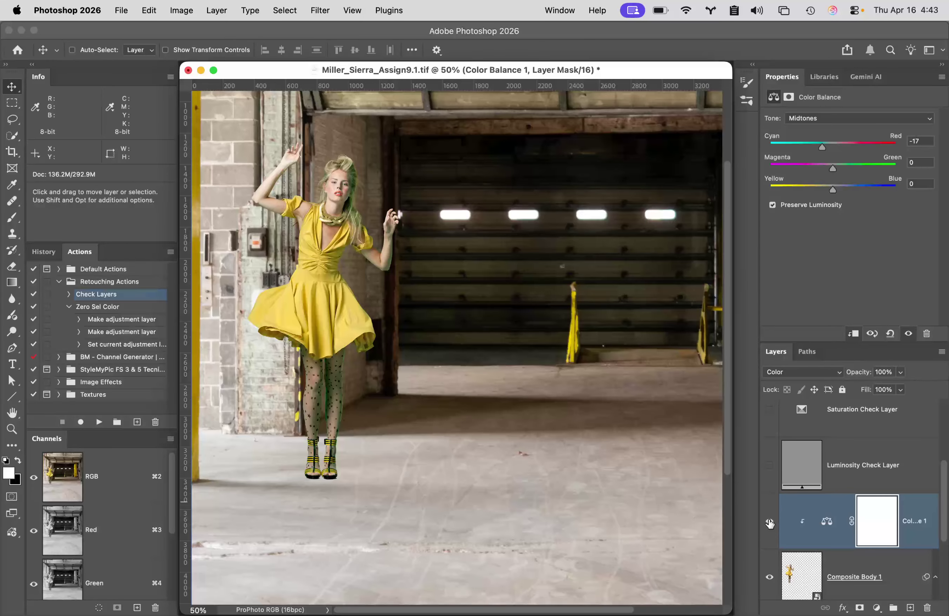
pyautogui.click(769, 522)
pyautogui.click(769, 522)
pyautogui.click(769, 523)
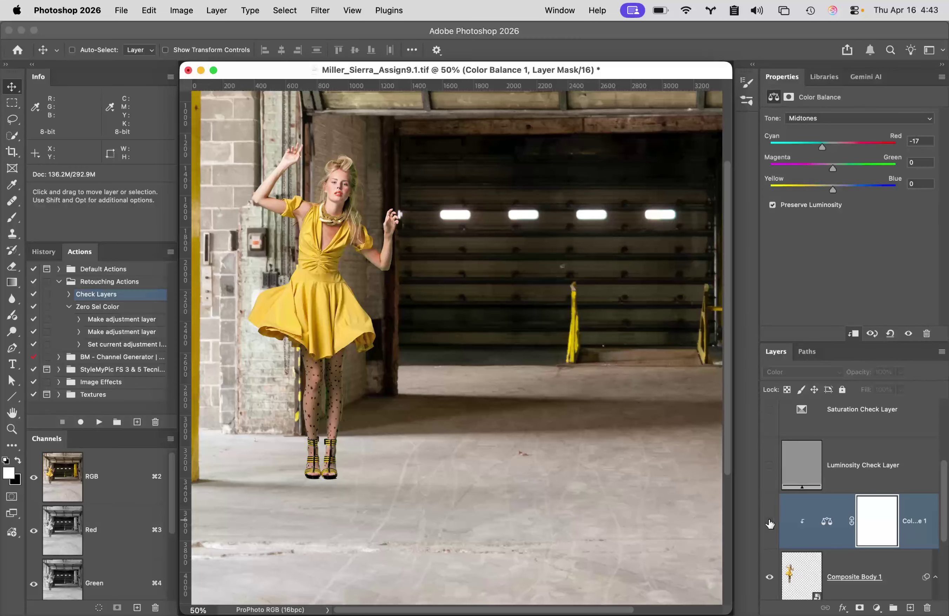
pyautogui.click(769, 523)
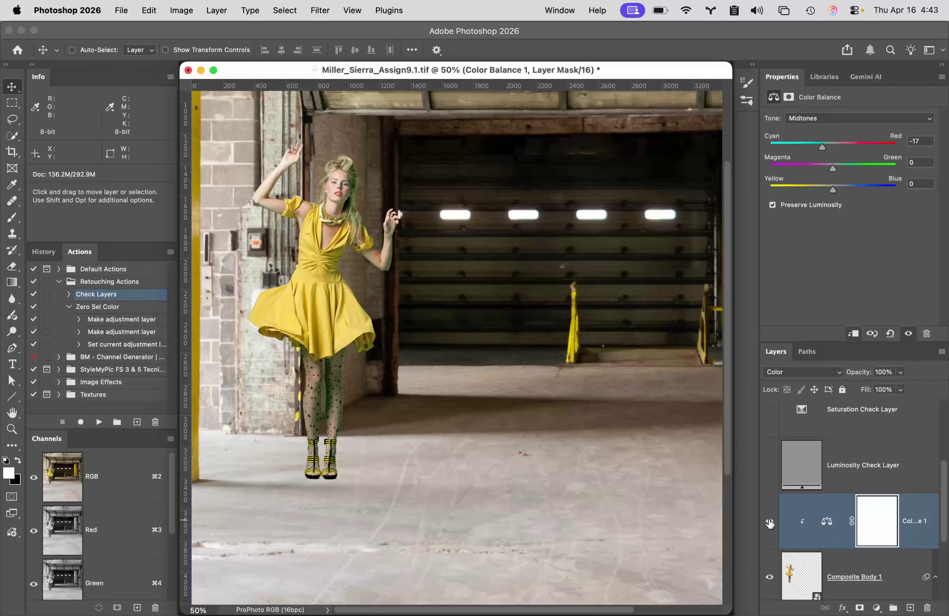
# Step: Show the Saturation Check Layer, examine the figure's saturation against the whole garage, and select the Color Balance layer's adjustment thumbnail
pyautogui.scroll(1, 769, 522)
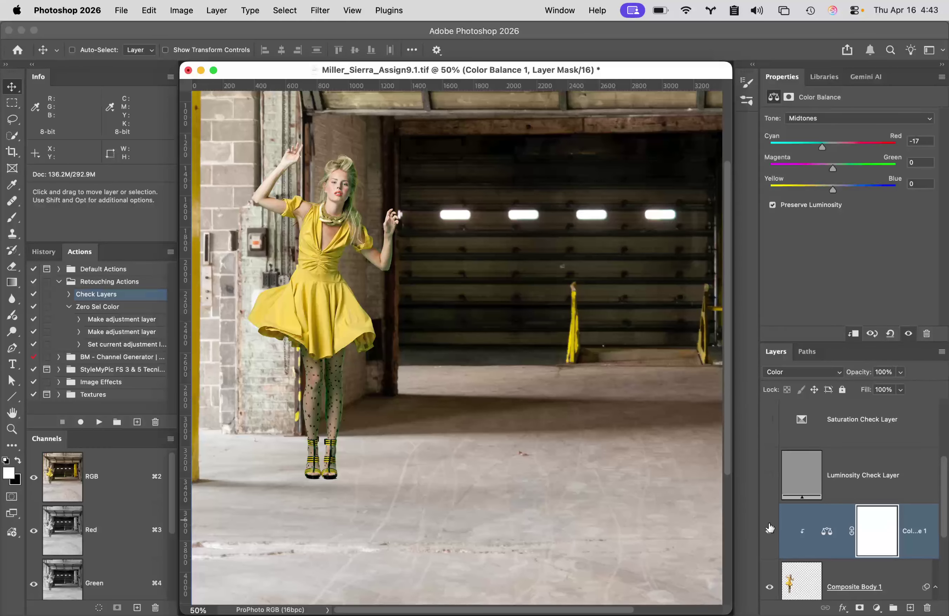
pyautogui.click(769, 420)
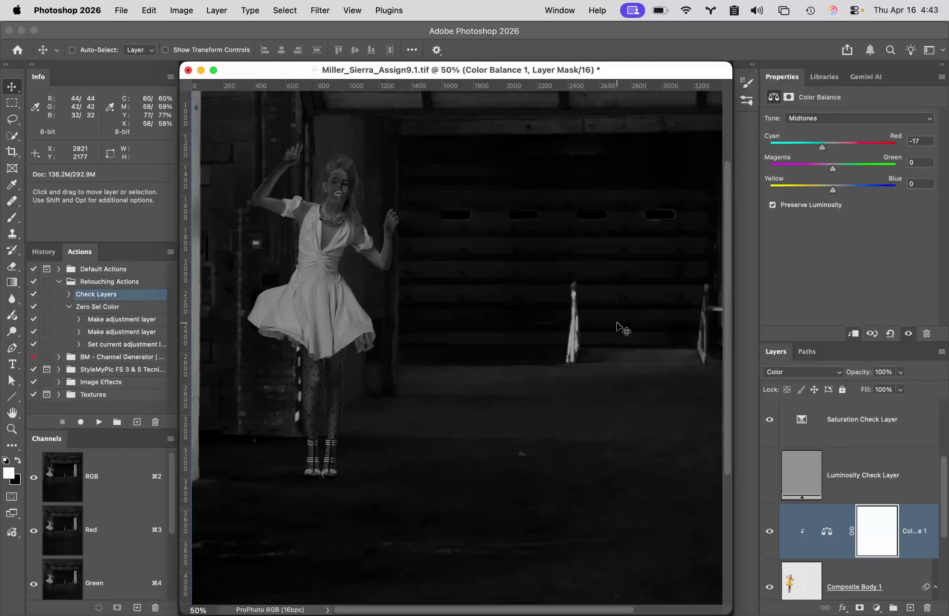
pyautogui.hscroll(5, 569, 325)
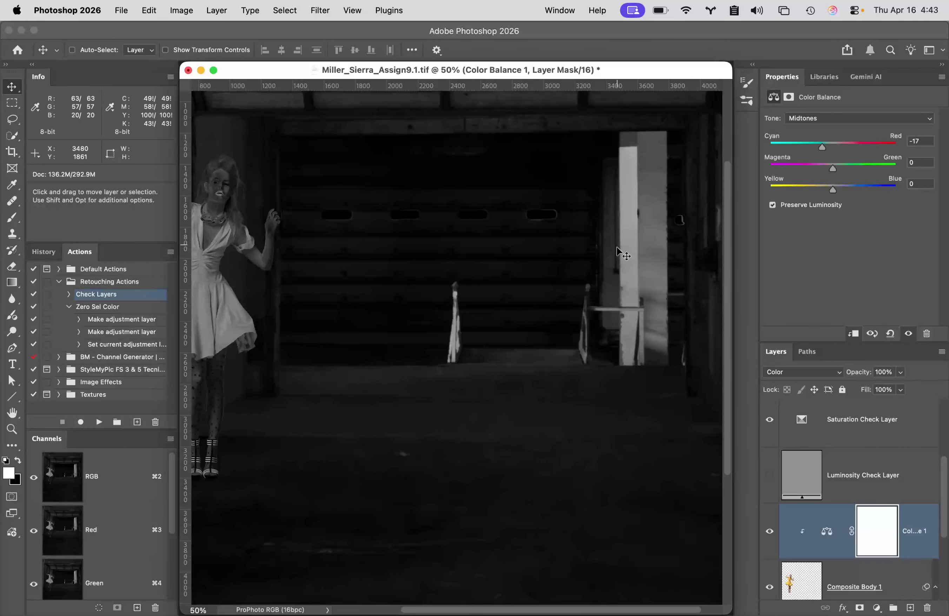
pyautogui.hscroll(-5, 525, 275)
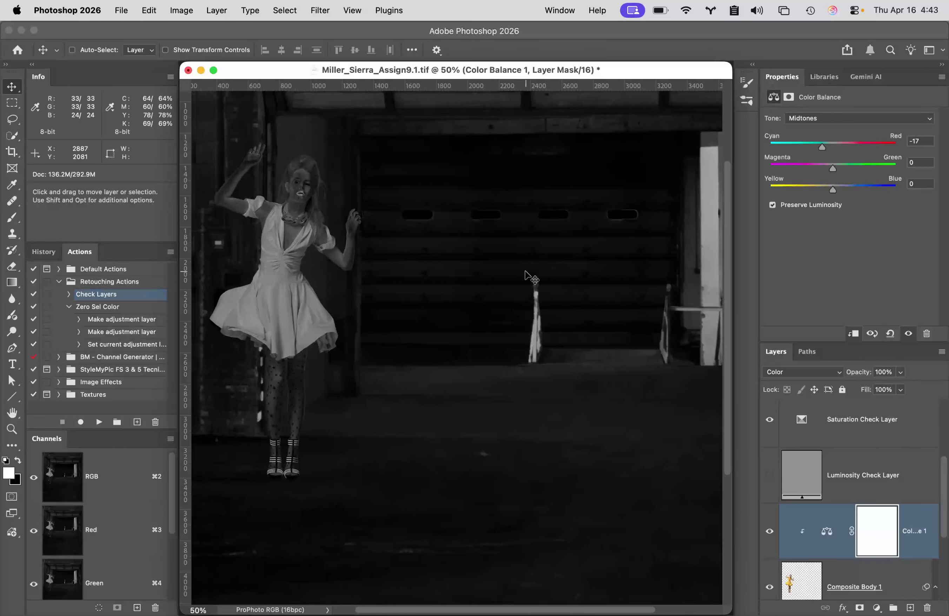
pyautogui.keyDown('super'); pyautogui.click(373, 195); pyautogui.keyUp('super')
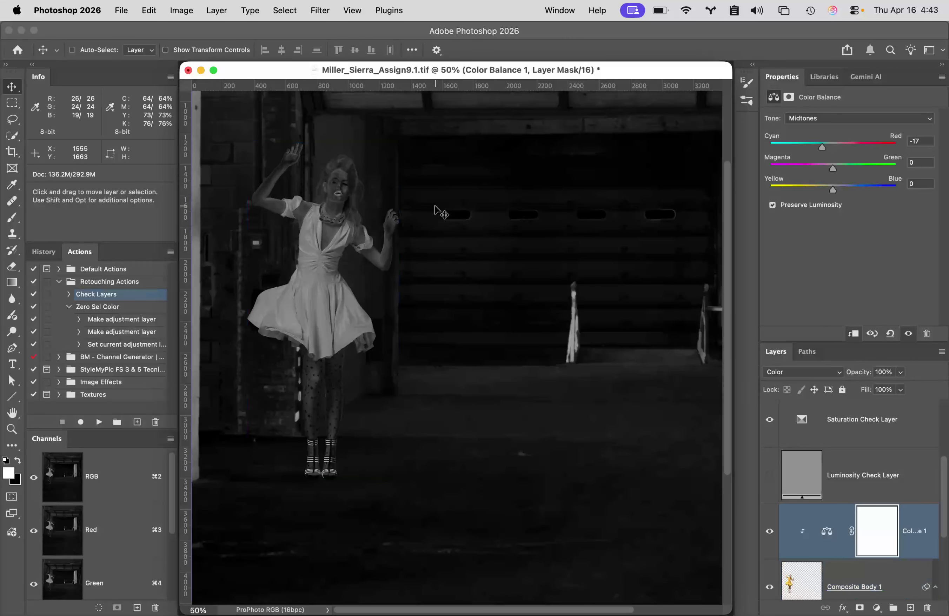
pyautogui.scroll(1, 445, 220)
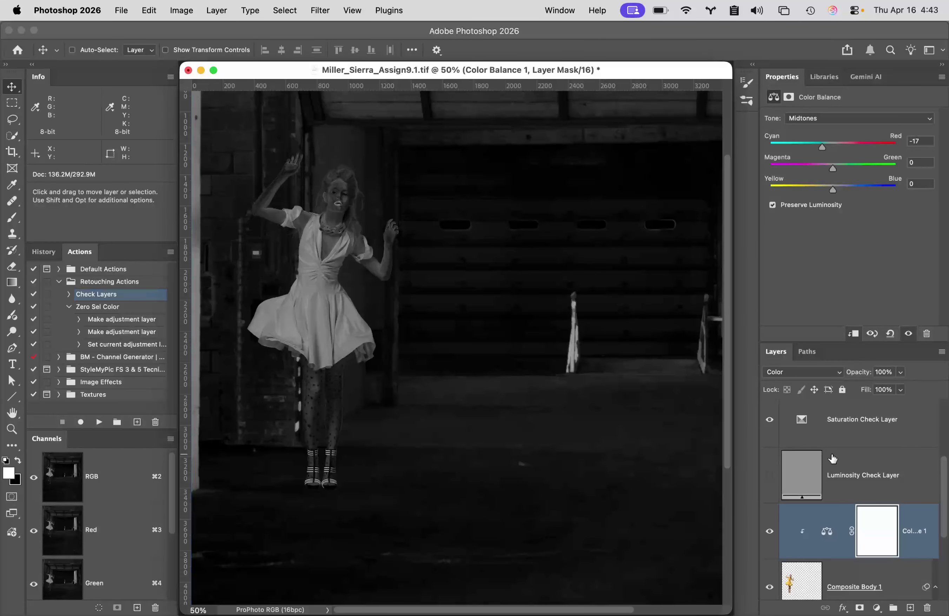
pyautogui.click(838, 524)
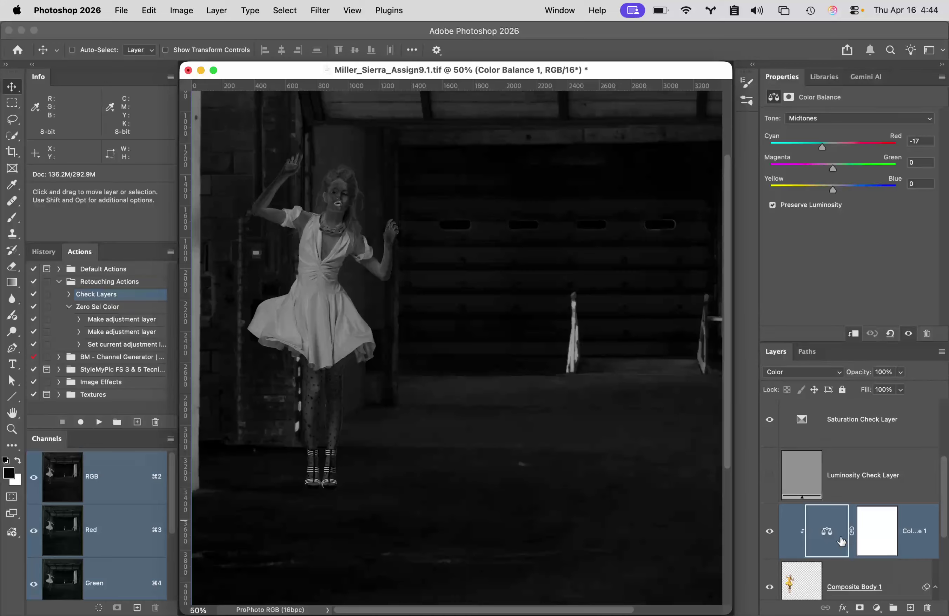
# Step: Add a Hue/Saturation adjustment above the Color Balance layer, target the yellows sampled from the figure's hair, and set their saturation to -14
pyautogui.keyDown('shift'); pyautogui.click(884, 566); pyautogui.keyUp('shift')
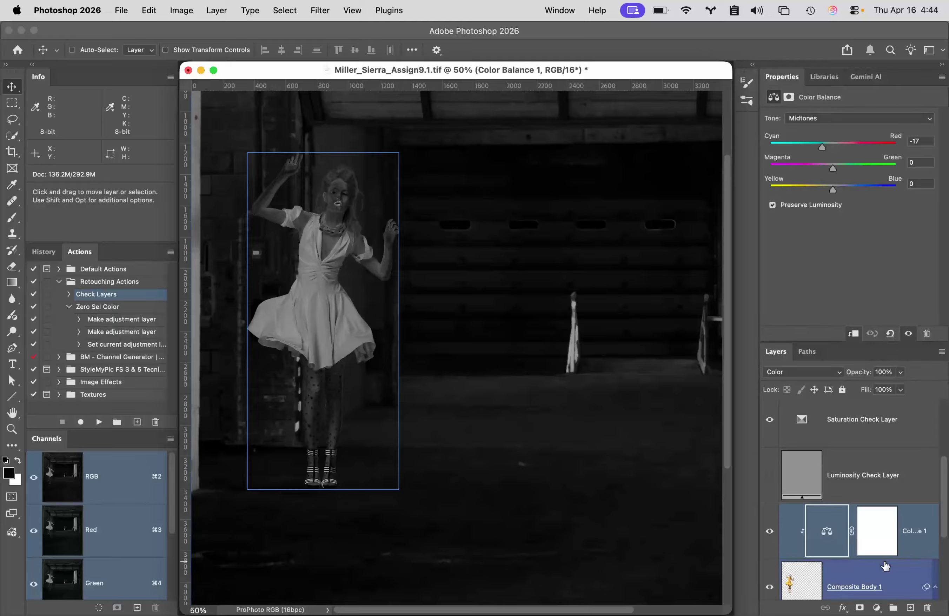
pyautogui.click(876, 608)
pyautogui.scroll(-2, 875, 610)
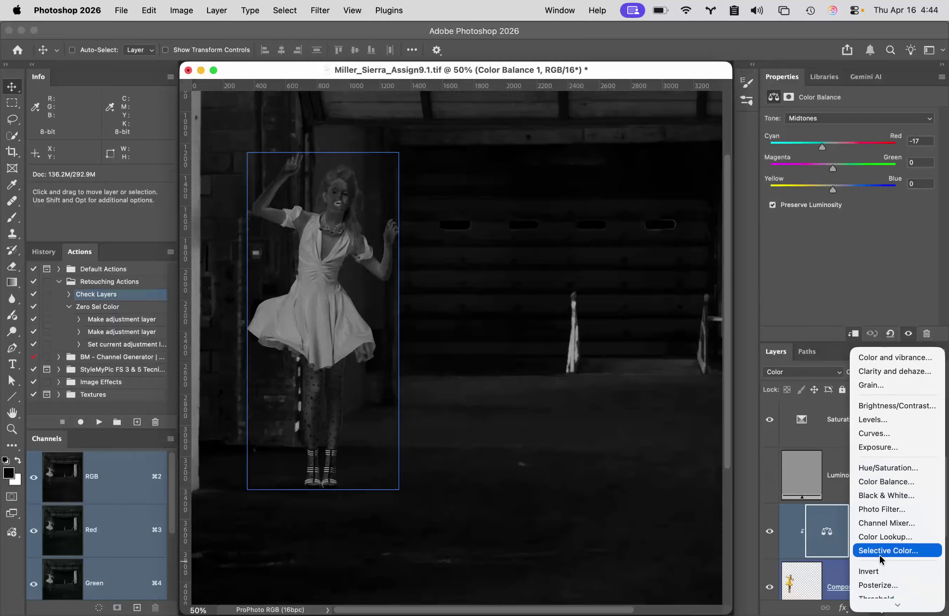
pyautogui.click(882, 468)
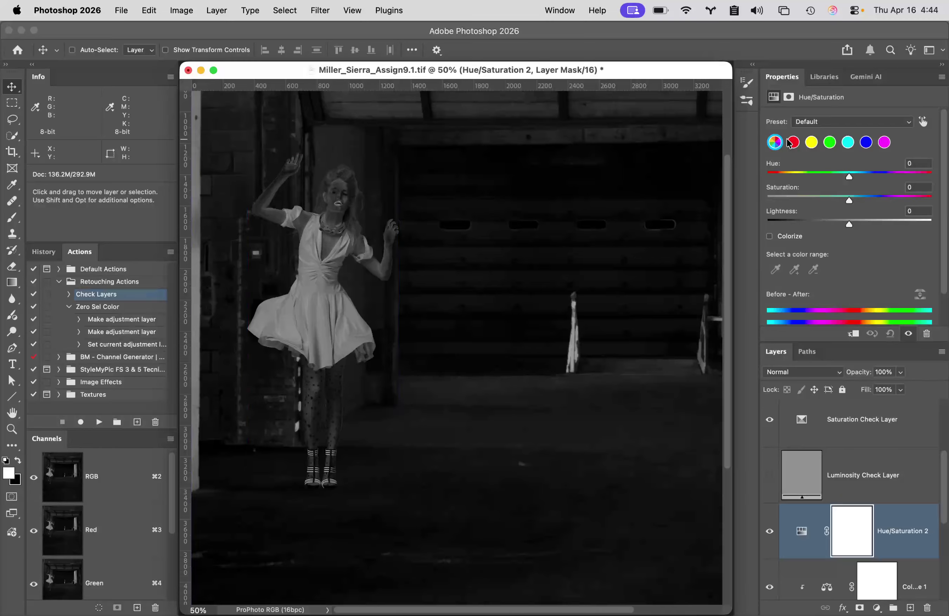
pyautogui.click(923, 123)
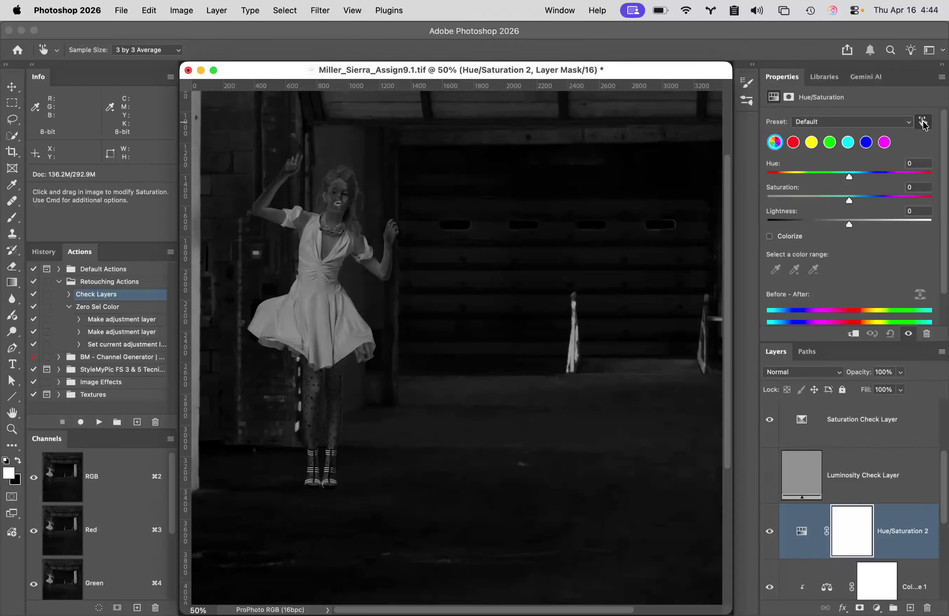
pyautogui.click(343, 185)
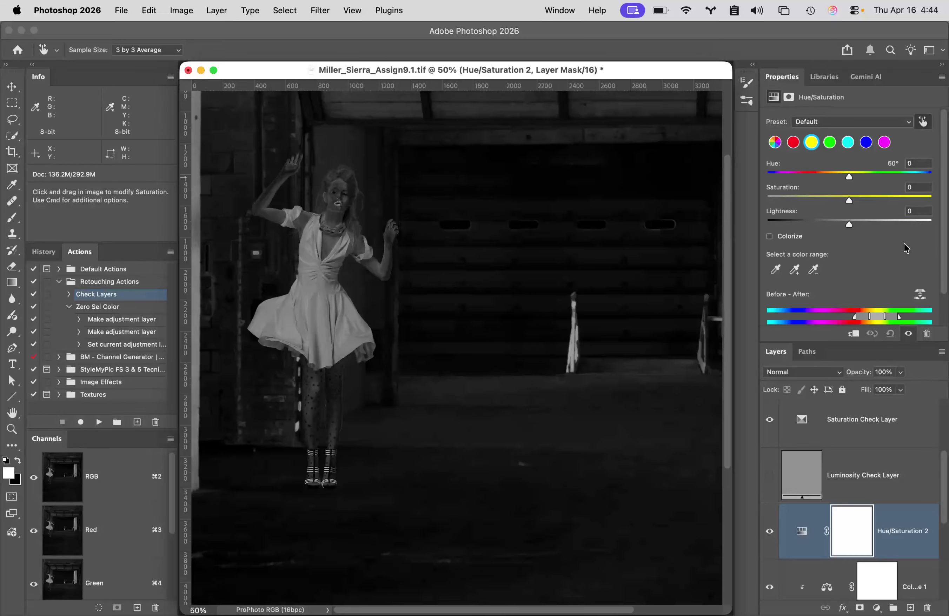
pyautogui.moveTo(849, 199); pyautogui.dragTo(837, 199)
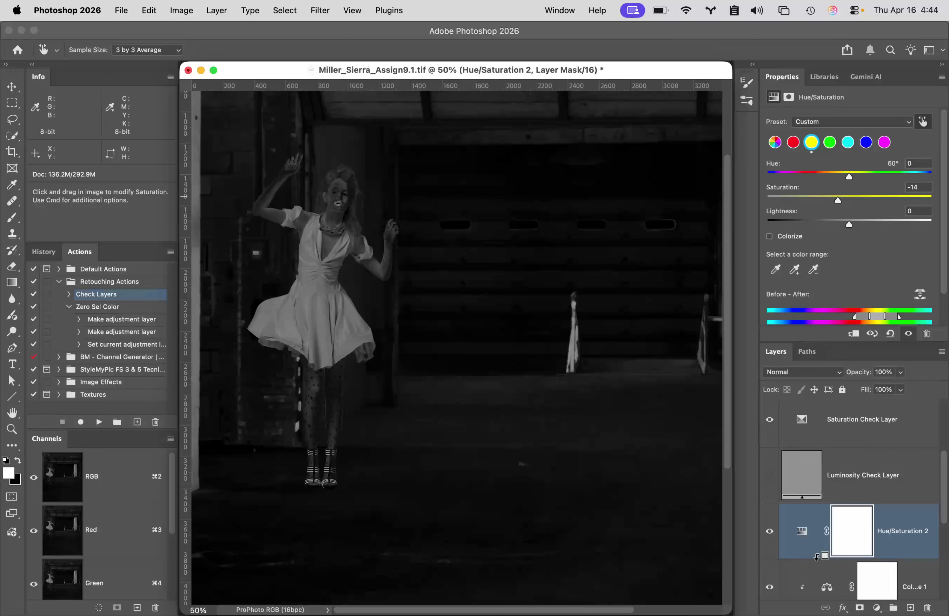
# Step: Clip the Hue/Saturation layer to the layer below, set its blend mode to Saturation, and adjust the yellows' saturation to -13
pyautogui.keyDown('alt'); pyautogui.click(817, 561); pyautogui.keyUp('alt')
pyautogui.press('v')
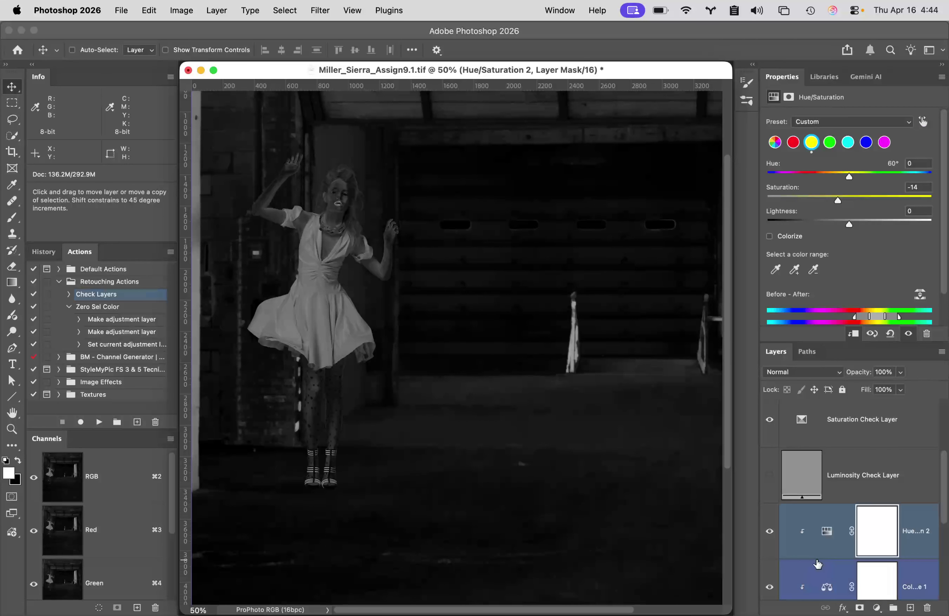
pyautogui.click(802, 371)
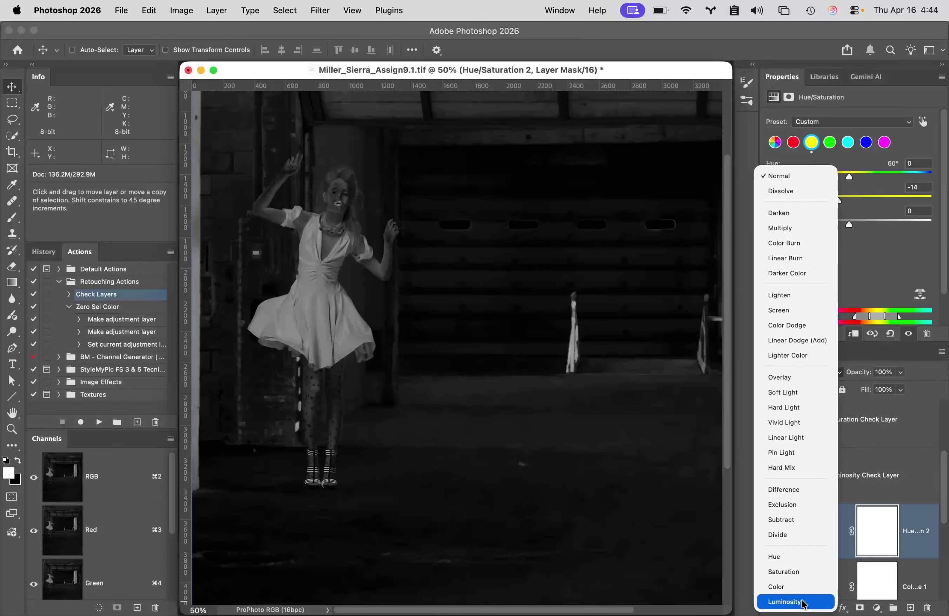
pyautogui.click(803, 572)
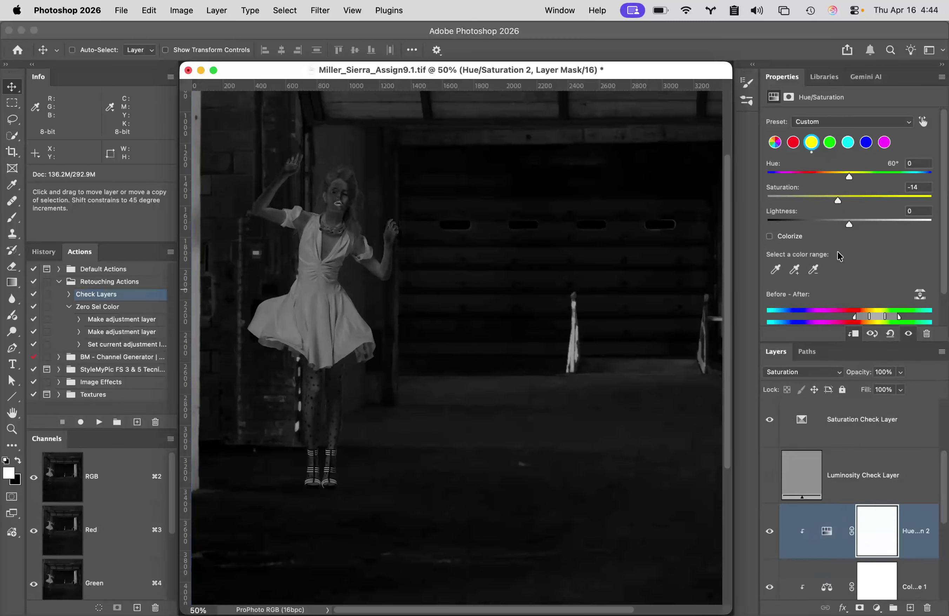
pyautogui.moveTo(838, 199)
pyautogui.mouseDown()
pyautogui.moveTo(862, 199)
pyautogui.moveTo(837, 201)
pyautogui.mouseUp()
# Step: Hide the Saturation Check Layer and compare the figure with and without the clipped Hue/Saturation adjustment, leaving the adjustment visible
pyautogui.click(770, 425)
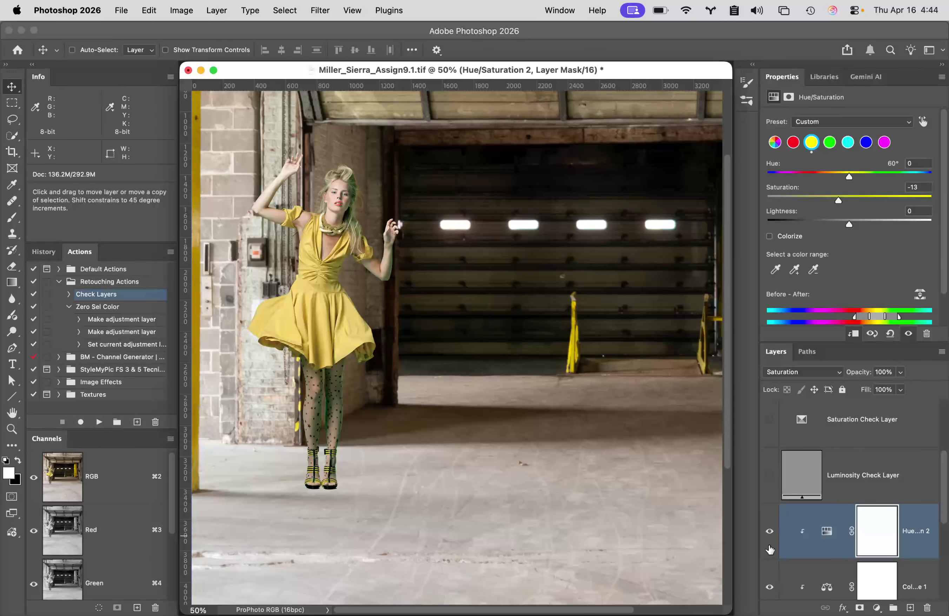
pyautogui.click(769, 531)
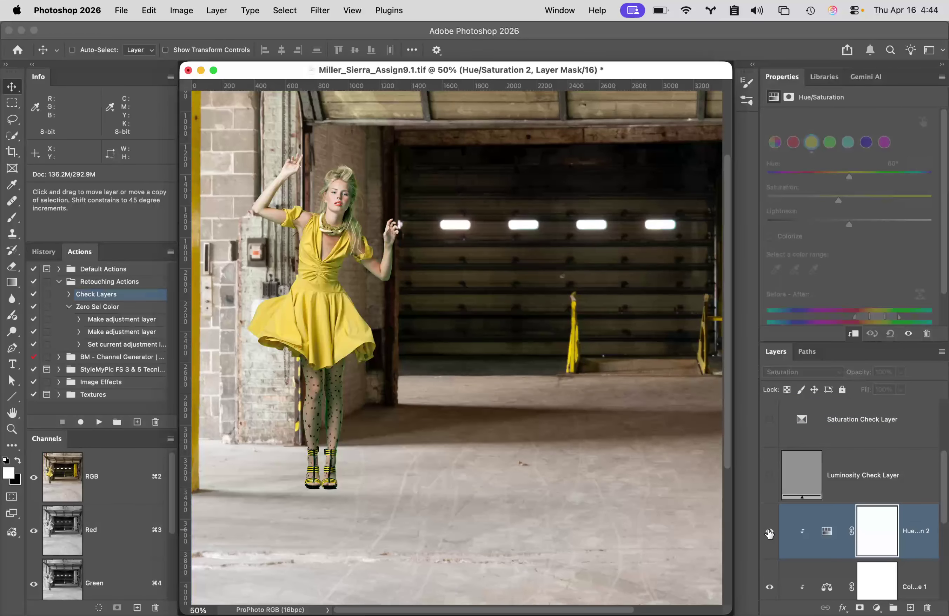
pyautogui.click(769, 533)
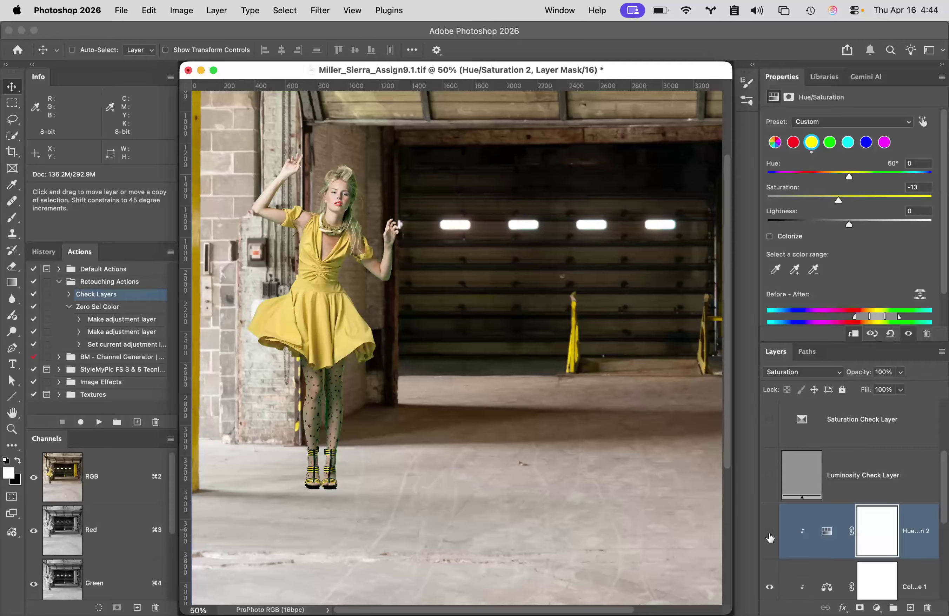
pyautogui.click(769, 532)
pyautogui.click(770, 532)
pyautogui.click(769, 533)
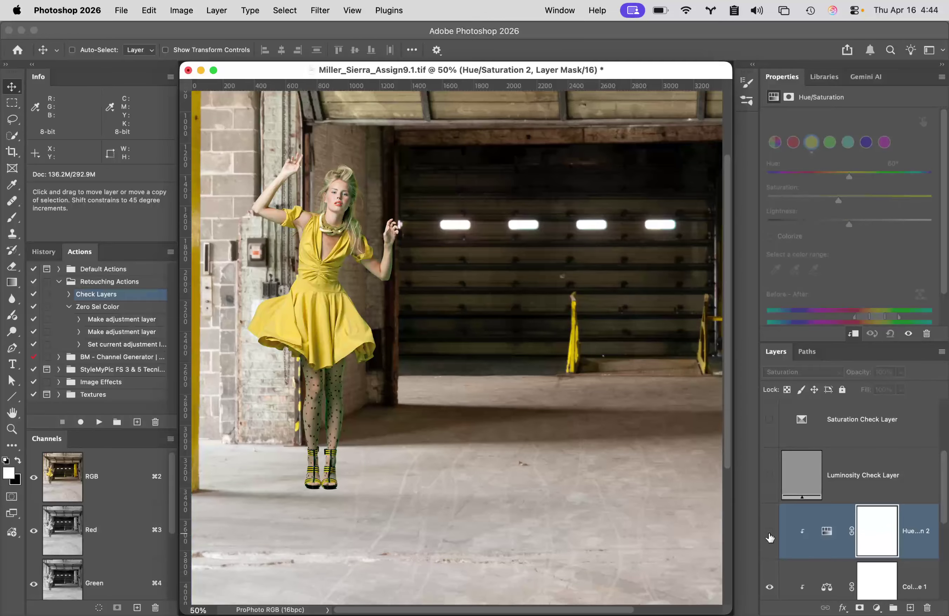
pyautogui.click(769, 533)
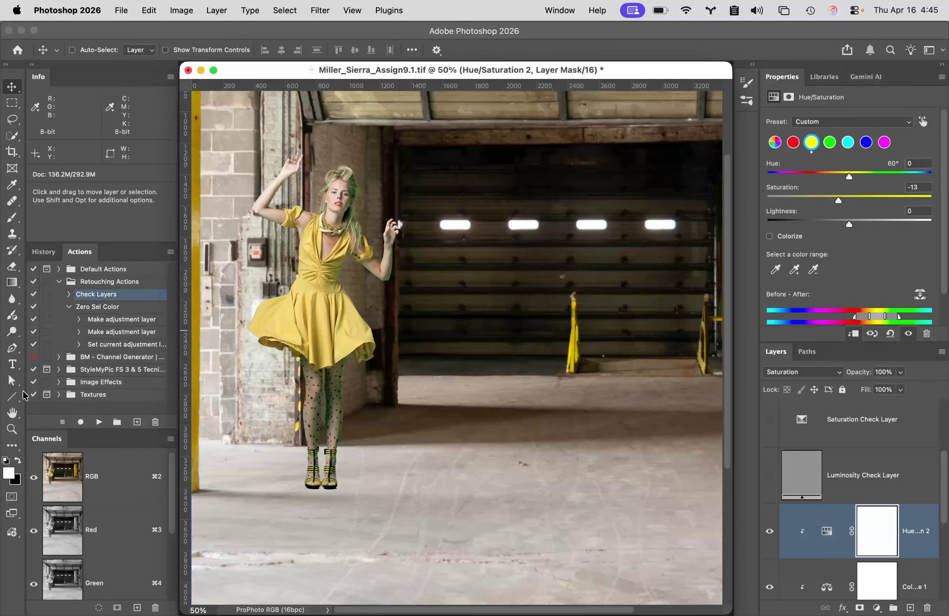
# Step: Fit the whole garage composite in view and save a full-document history snapshot with the default name
pyautogui.doubleClick(13, 413)
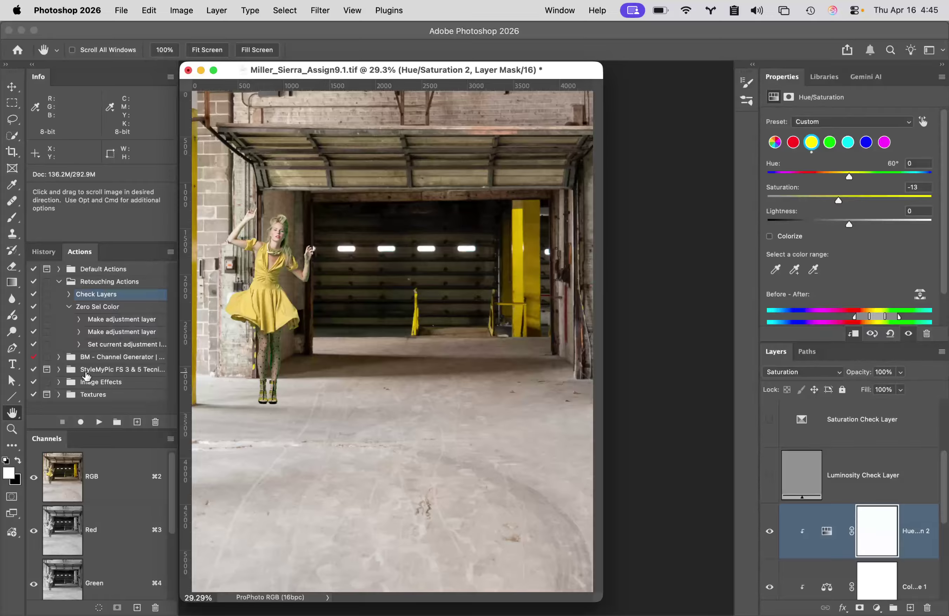
pyautogui.click(43, 252)
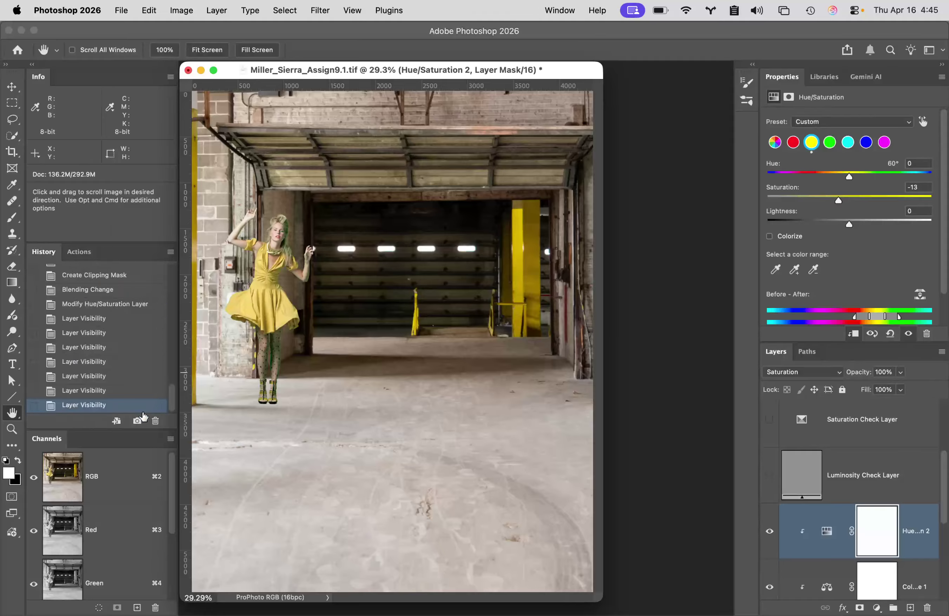
pyautogui.click(137, 422)
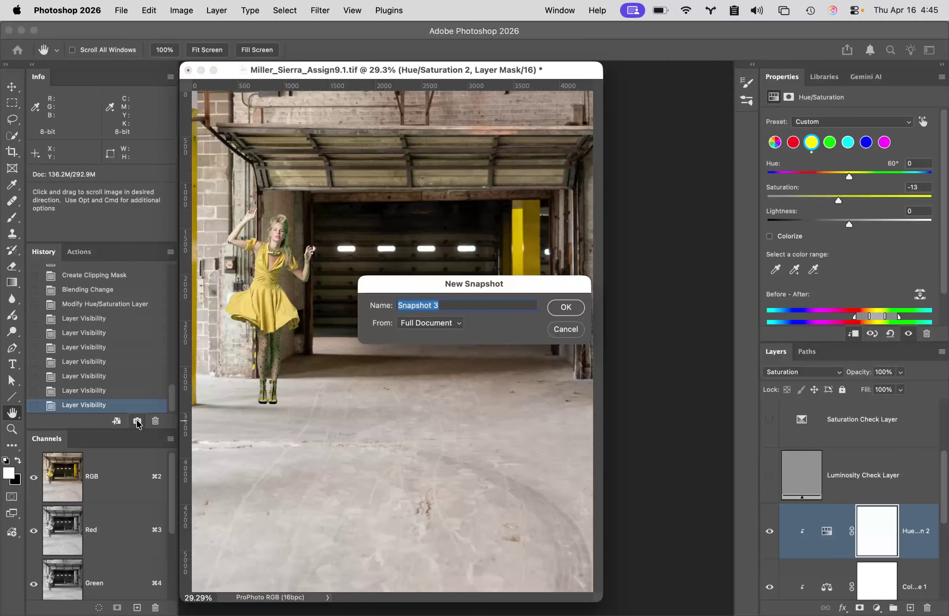
pyautogui.click(567, 309)
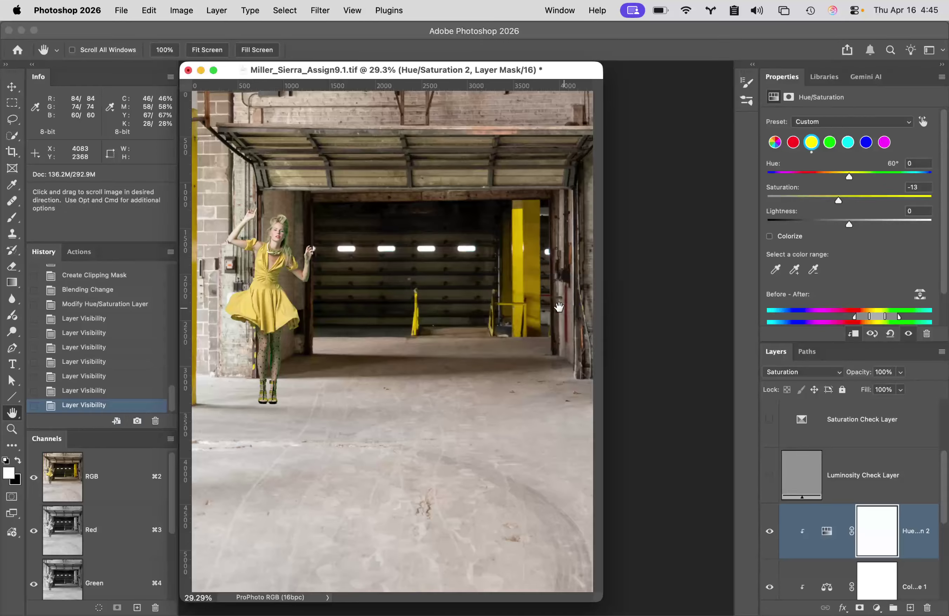
# Step: Compare the composite's original opened state with Snapshot 3, returning to Snapshot 3
pyautogui.moveTo(172, 396); pyautogui.dragTo(184, 273)
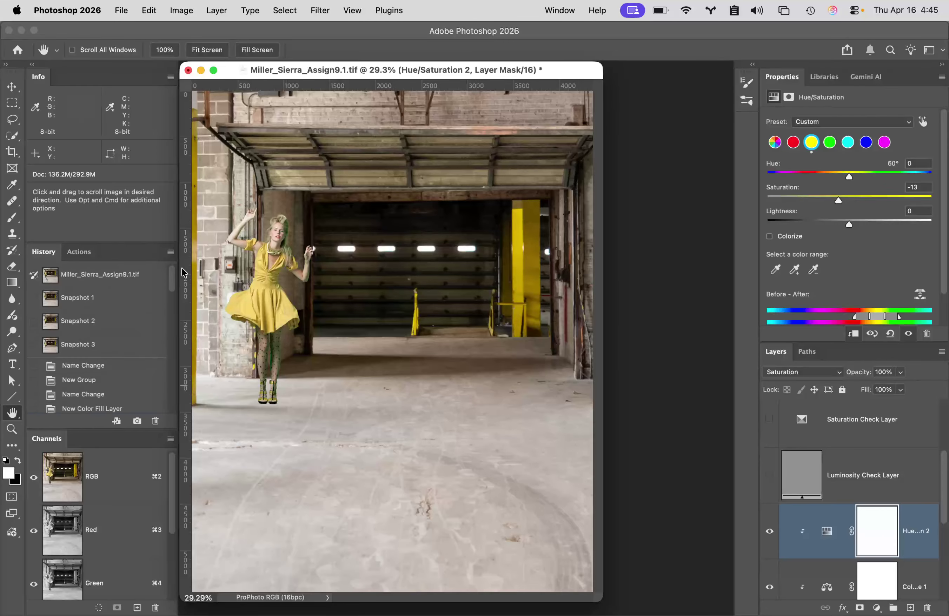
pyautogui.click(132, 275)
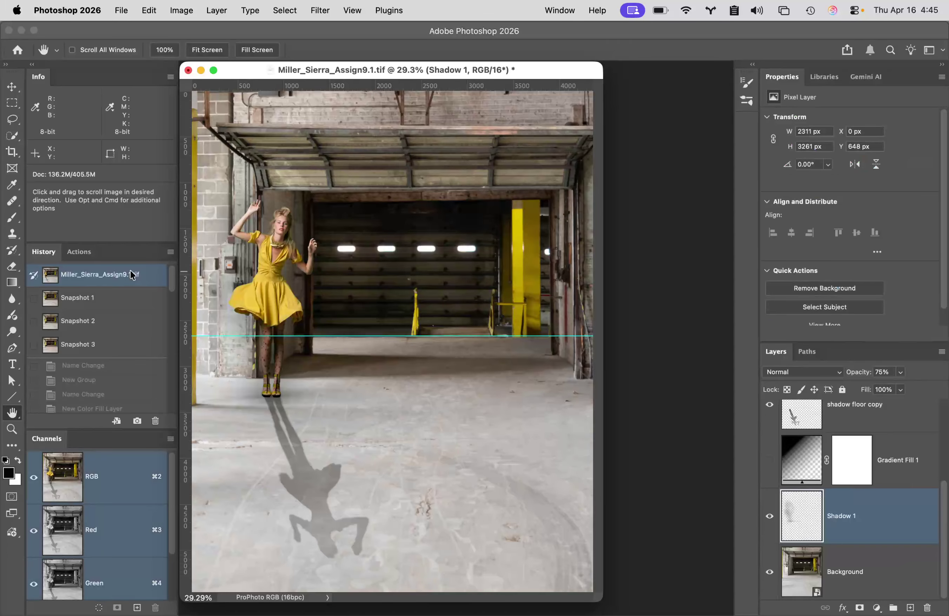
pyautogui.click(129, 354)
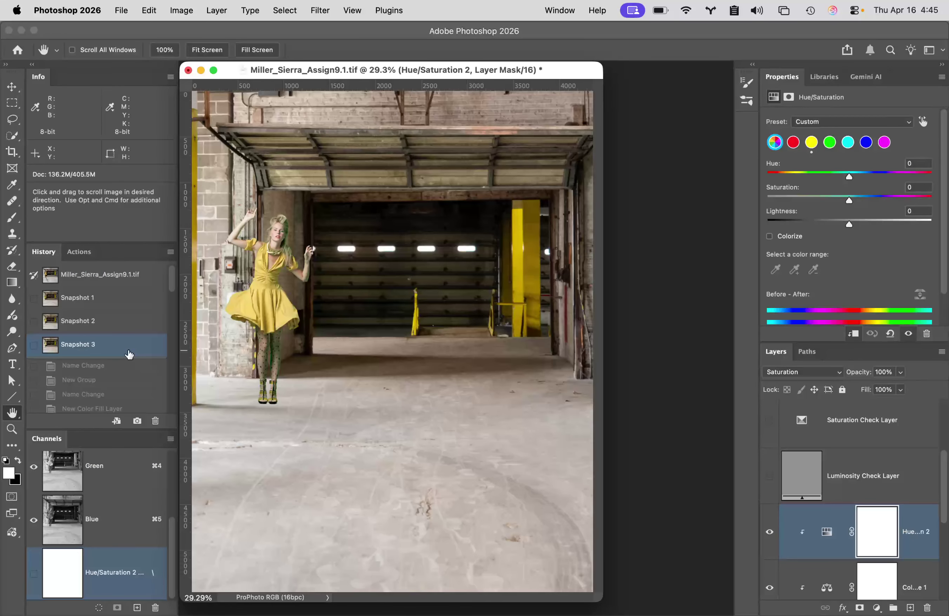
# Step: Switch to Finder and open the instructor's TIFF version of the garage composite from _Retouching 02-SP26 > Week 10 Turnin on Toss Volume in Photoshop
pyautogui.click(25, 599)
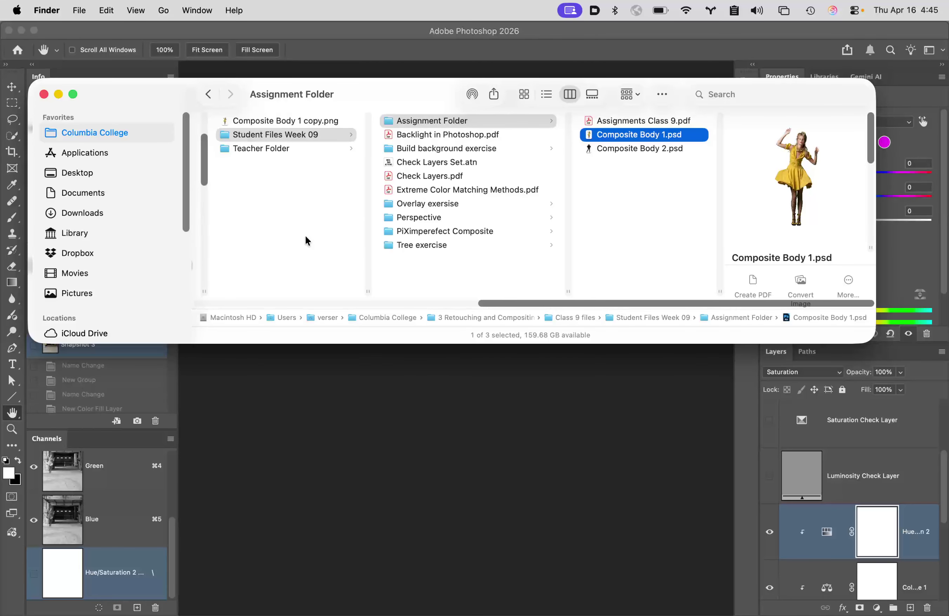
pyautogui.hscroll(-10, 305, 239)
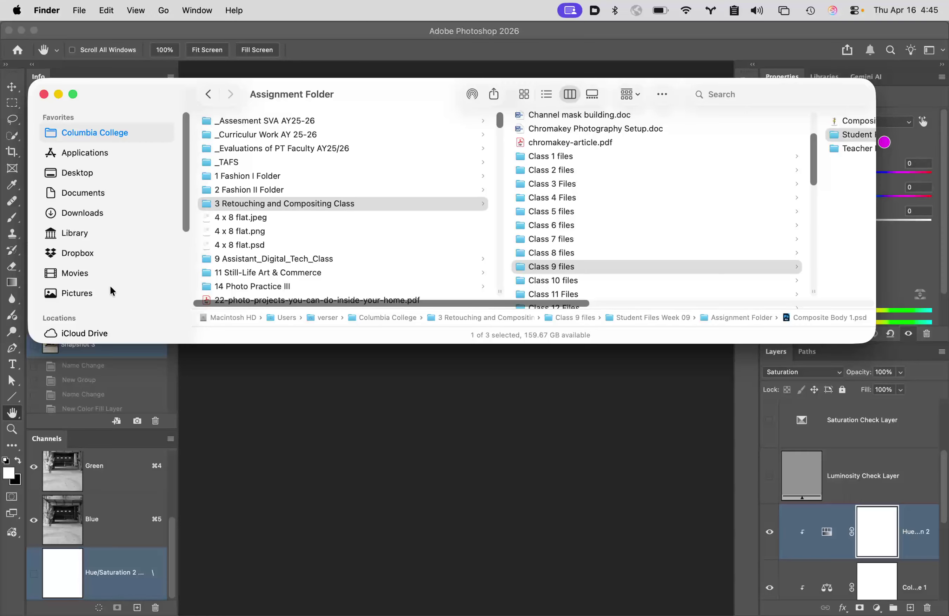
pyautogui.scroll(-10, 114, 279)
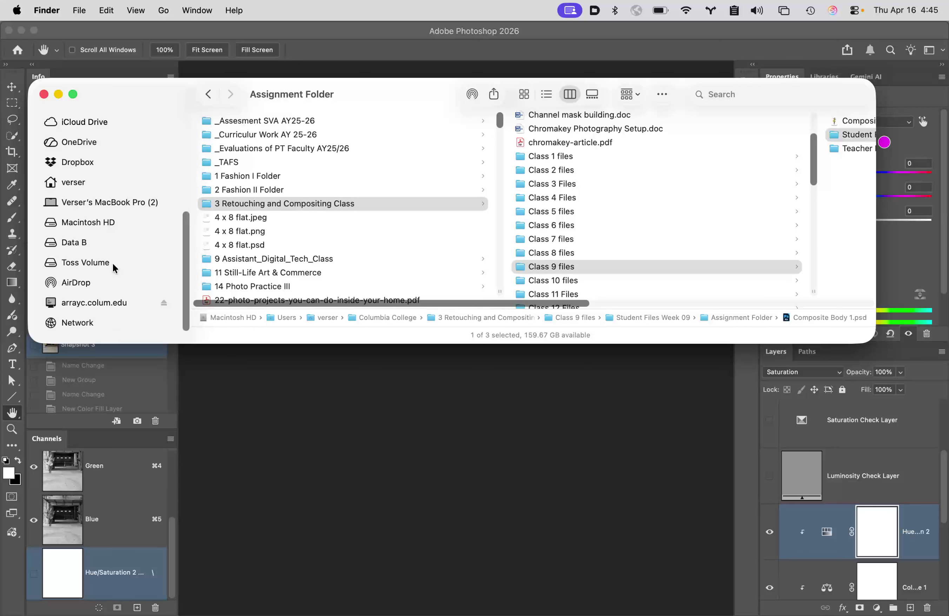
pyautogui.click(113, 264)
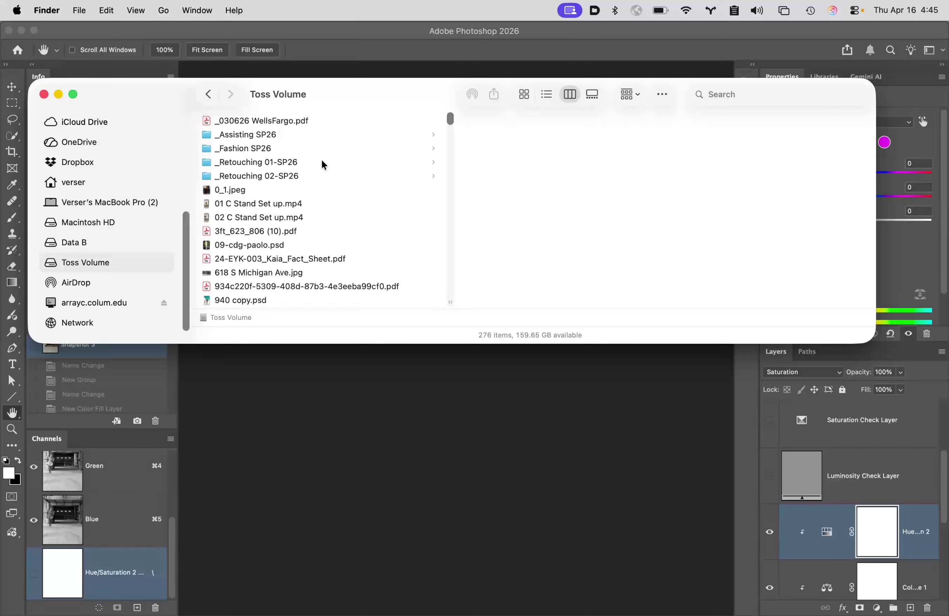
pyautogui.click(305, 176)
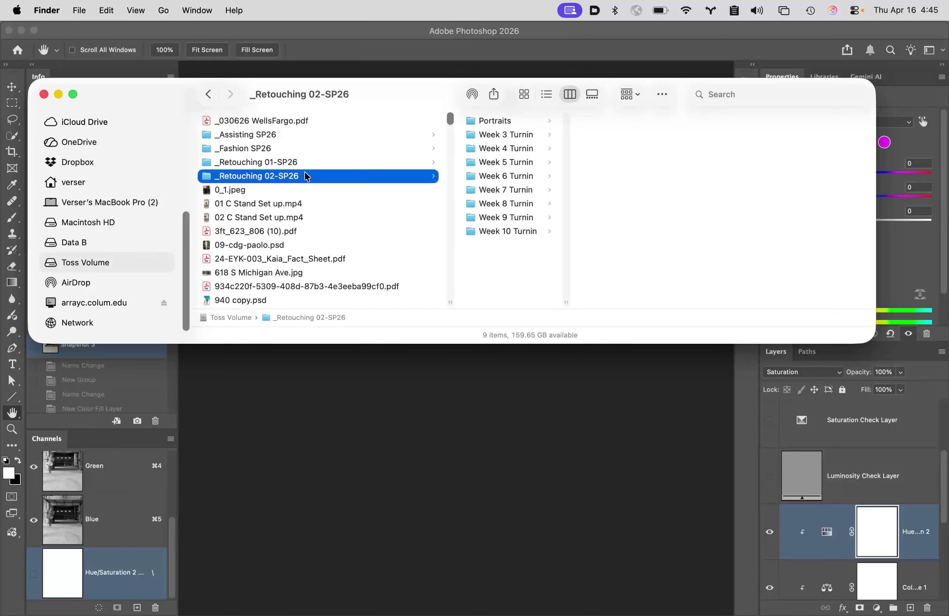
pyautogui.click(524, 232)
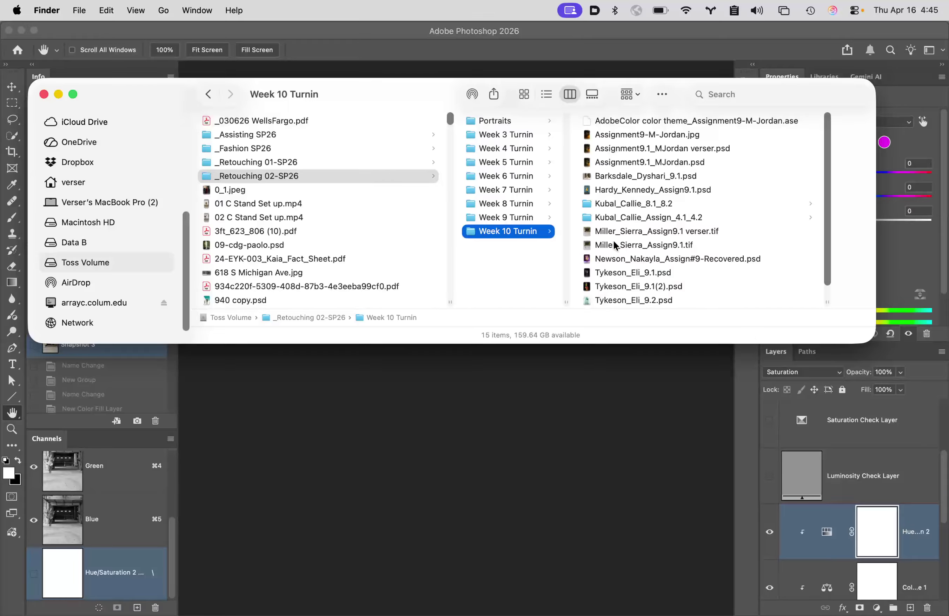
pyautogui.click(588, 233)
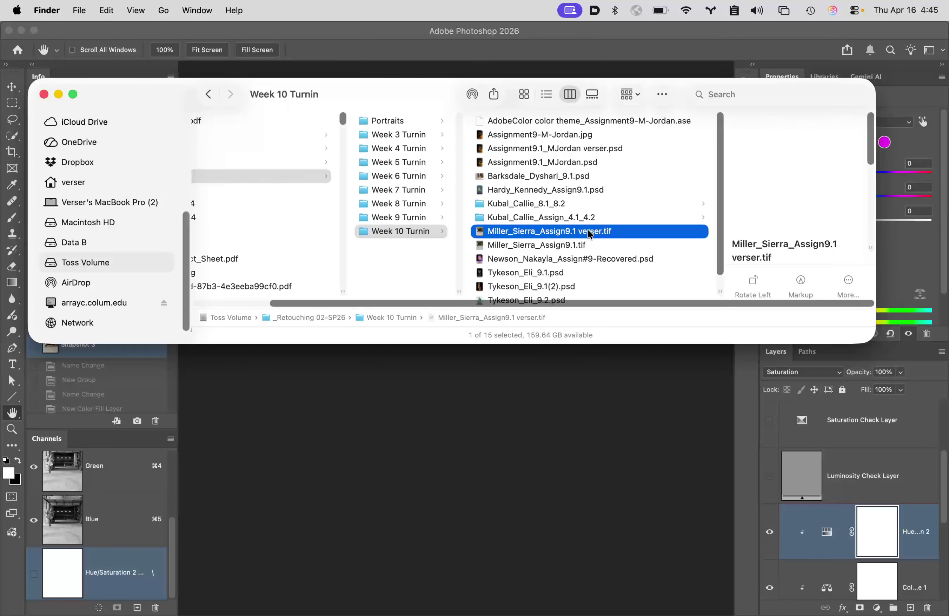
pyautogui.rightClick(481, 232)
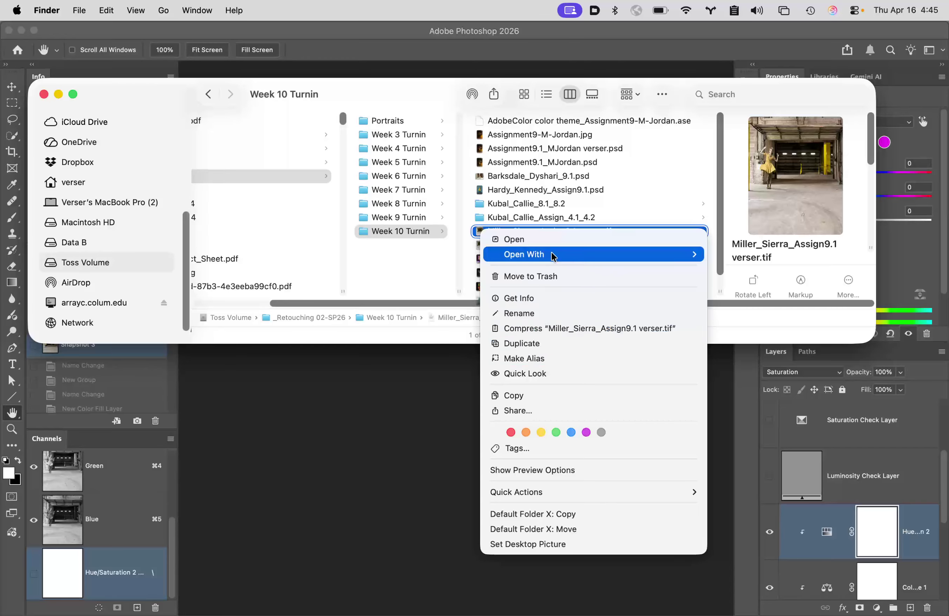
pyautogui.moveTo(707, 256)
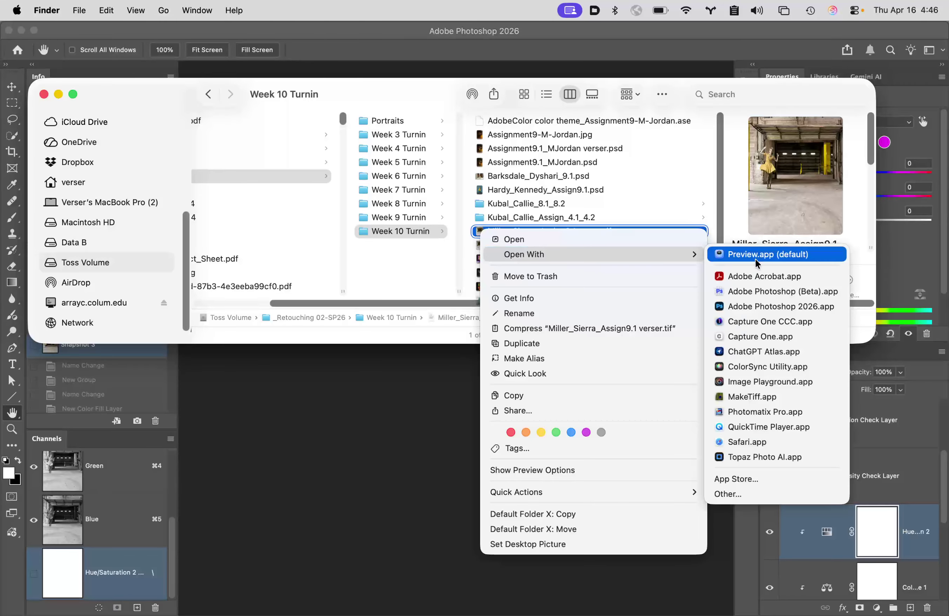
pyautogui.click(784, 306)
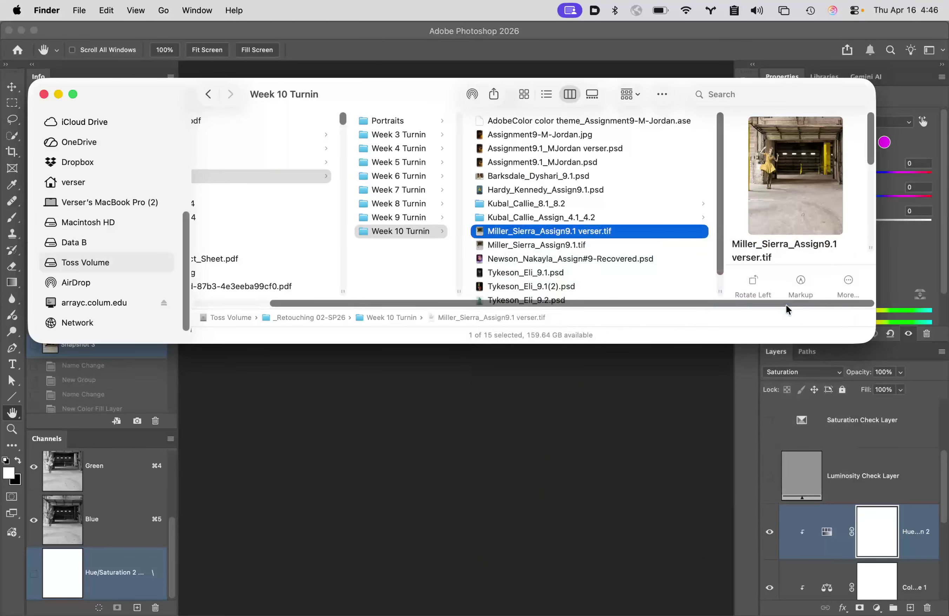
pyautogui.click(661, 329)
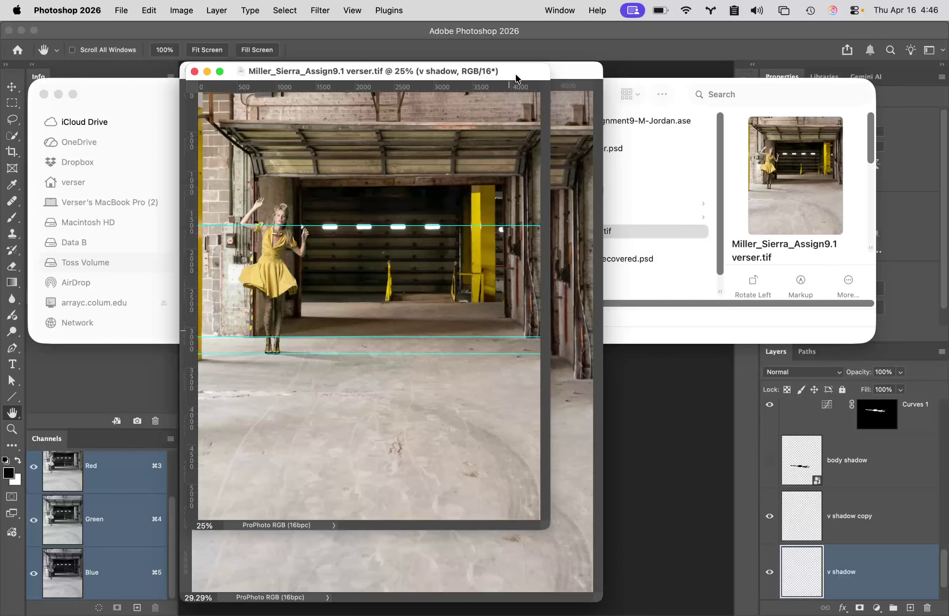
# Step: Place the instructor's version beside the working composite with its guides hidden, compare the two figures, and bring the working composite forward
pyautogui.moveTo(515, 79); pyautogui.dragTo(655, 86)
pyautogui.press('super+semicolon')
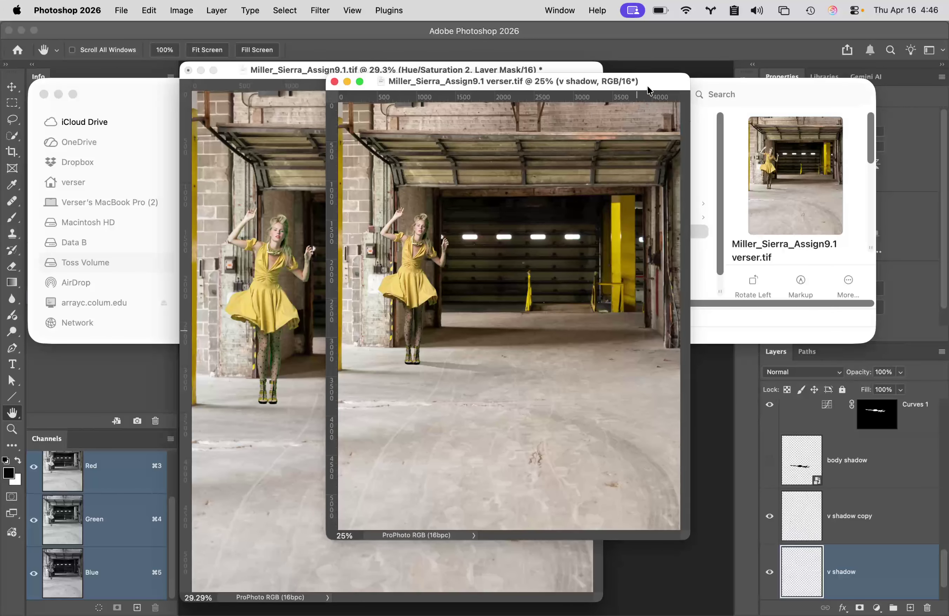
pyautogui.moveTo(645, 86); pyautogui.dragTo(695, 129)
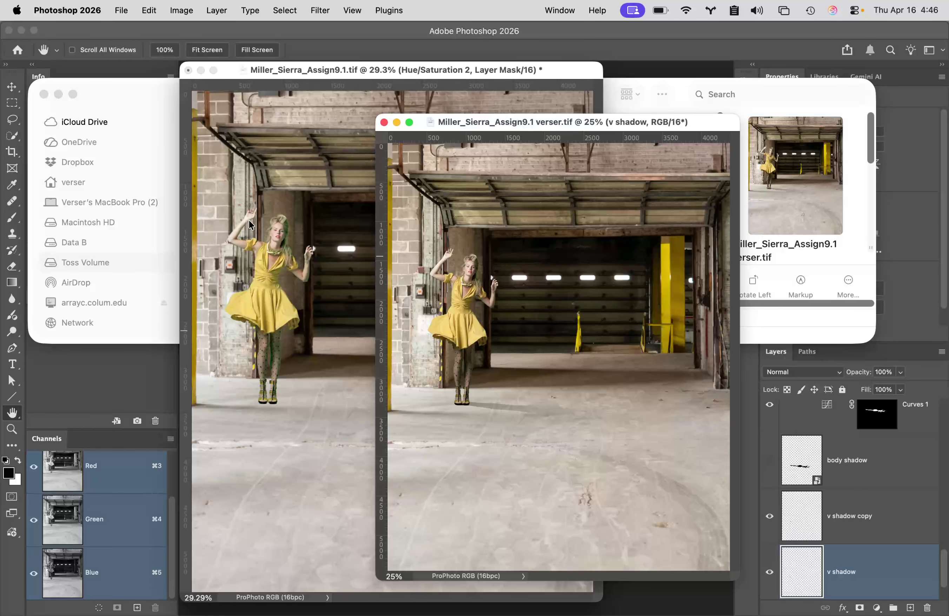
pyautogui.click(246, 124)
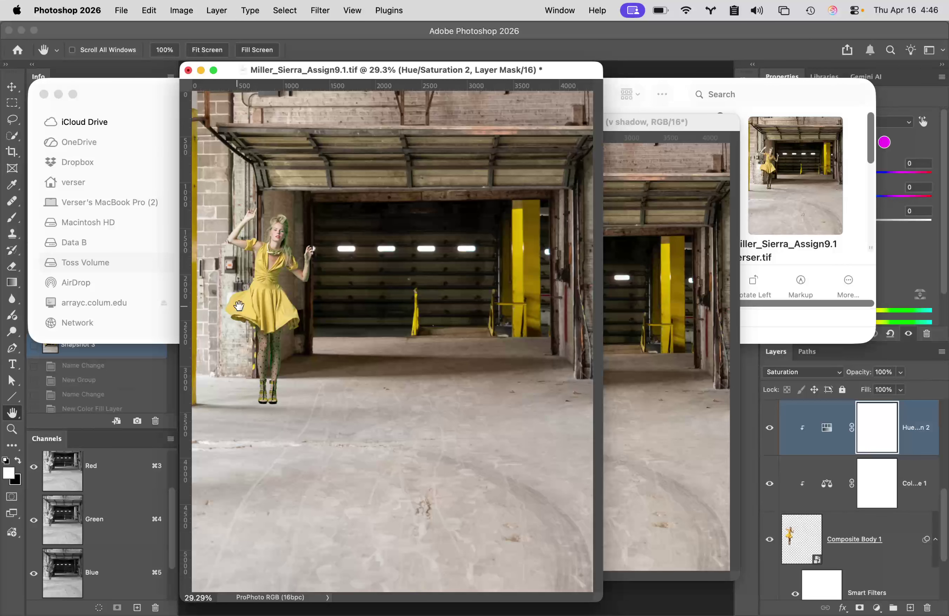
# Step: Return the working composite to its original opened state in the history
pyautogui.click(137, 420)
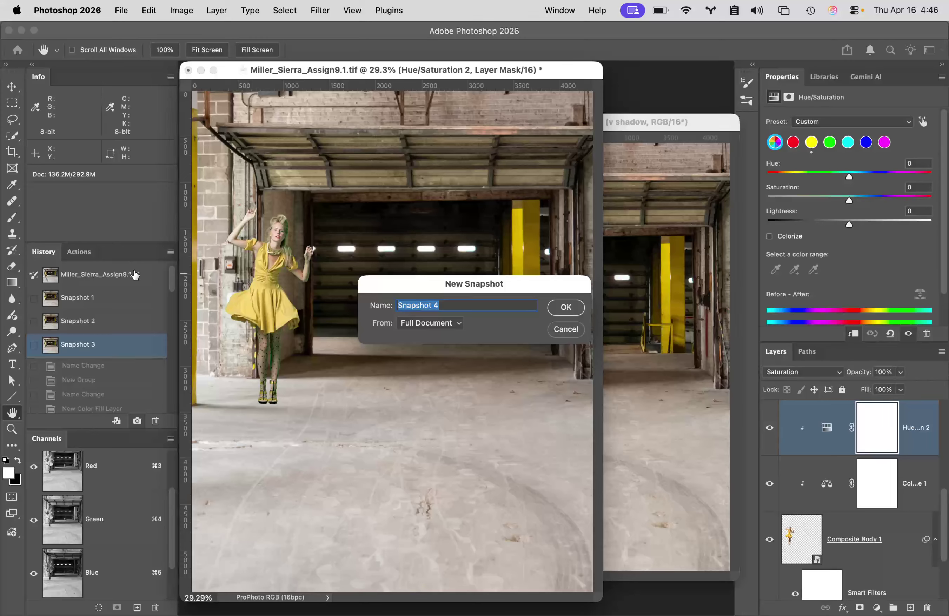
pyautogui.click(566, 329)
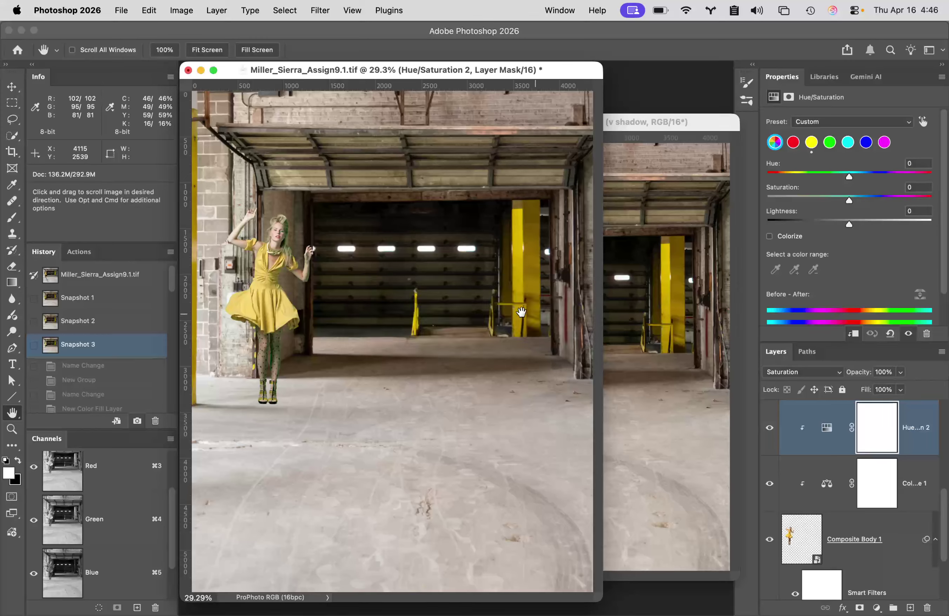
pyautogui.click(121, 273)
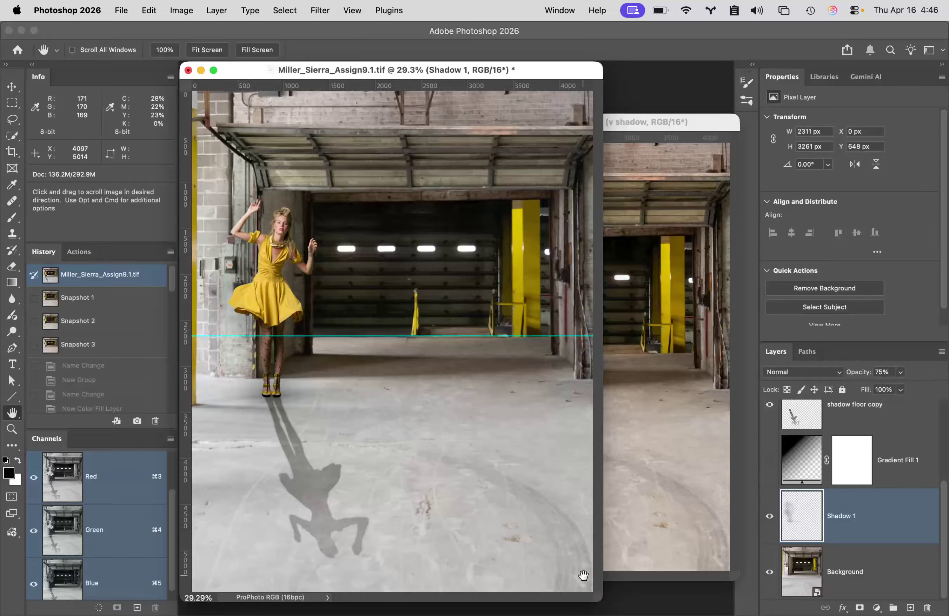
# Step: Set the working composite's zoom to 25% and place the instructor's version beside it to compare the two figures
pyautogui.click(644, 498)
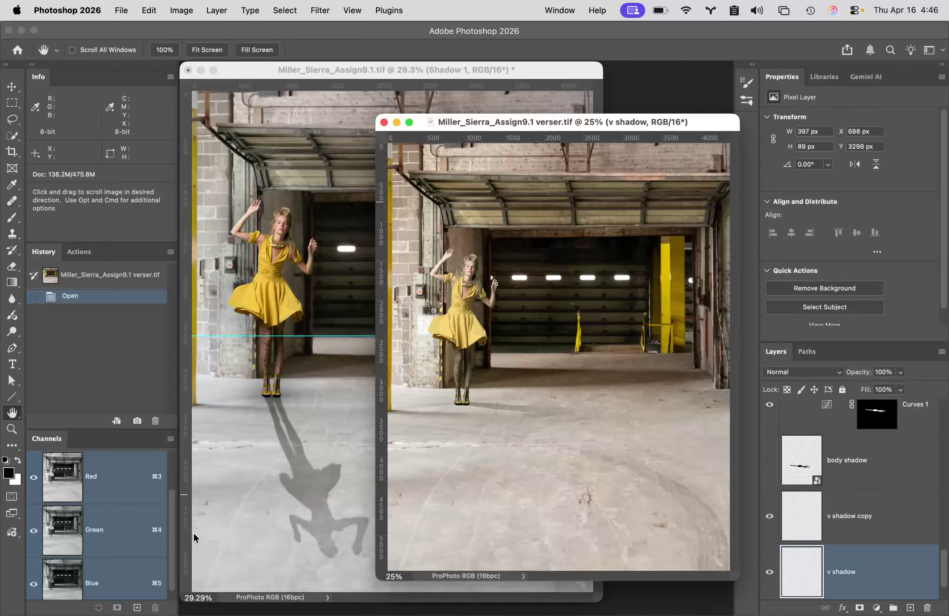
pyautogui.click(191, 595)
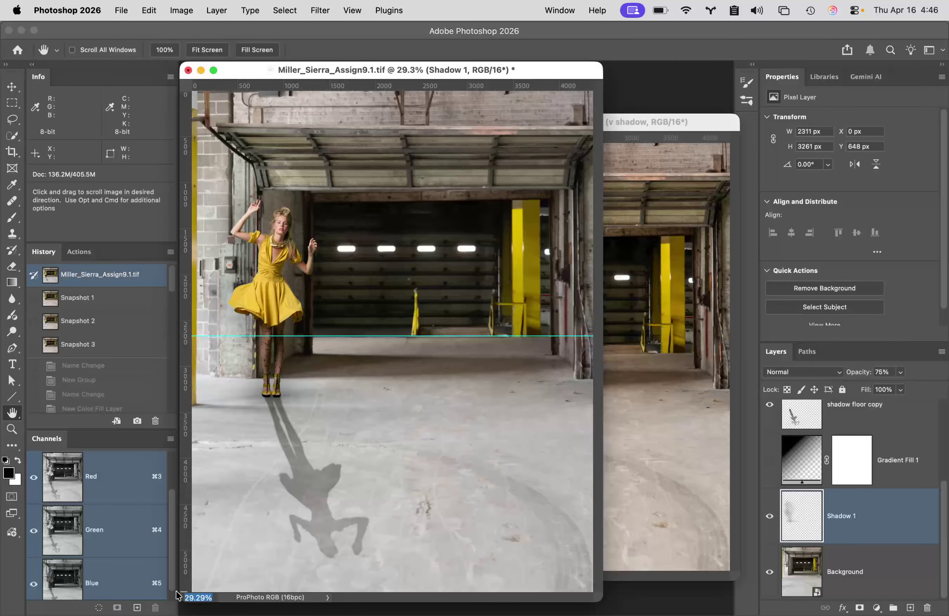
pyautogui.write('2')
pyautogui.press('Return')
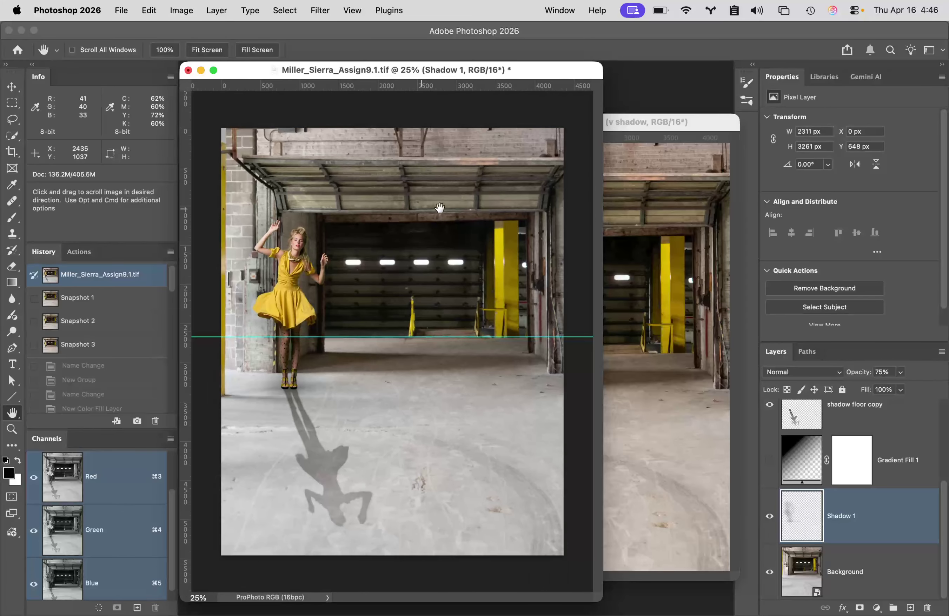
pyautogui.click(644, 204)
pyautogui.moveTo(561, 123); pyautogui.dragTo(517, 108)
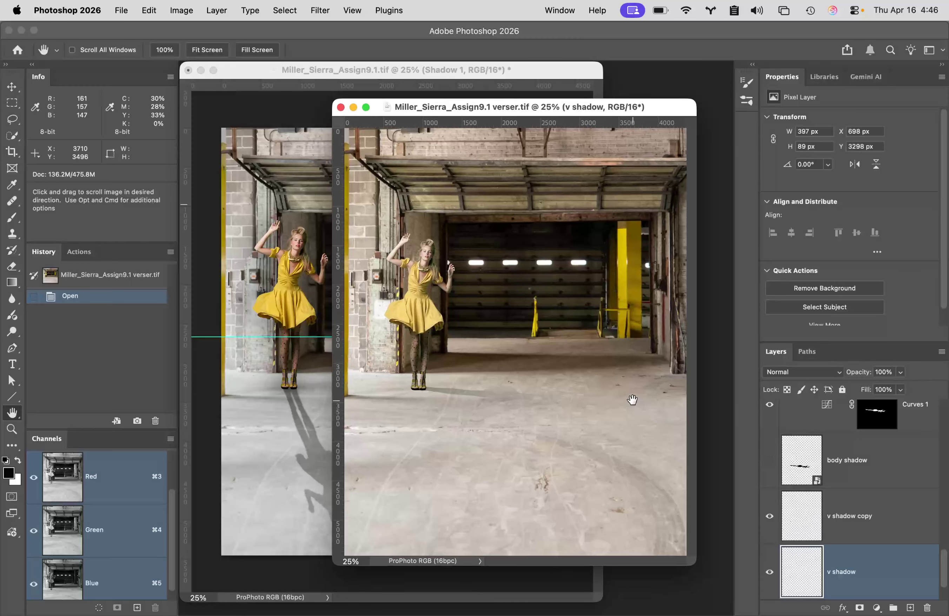
# Step: Stamp all visible layers of the instructor's version into a new layer directly above the clipped Hue/Saturation 2 adjustment
pyautogui.scroll(10, 860, 505)
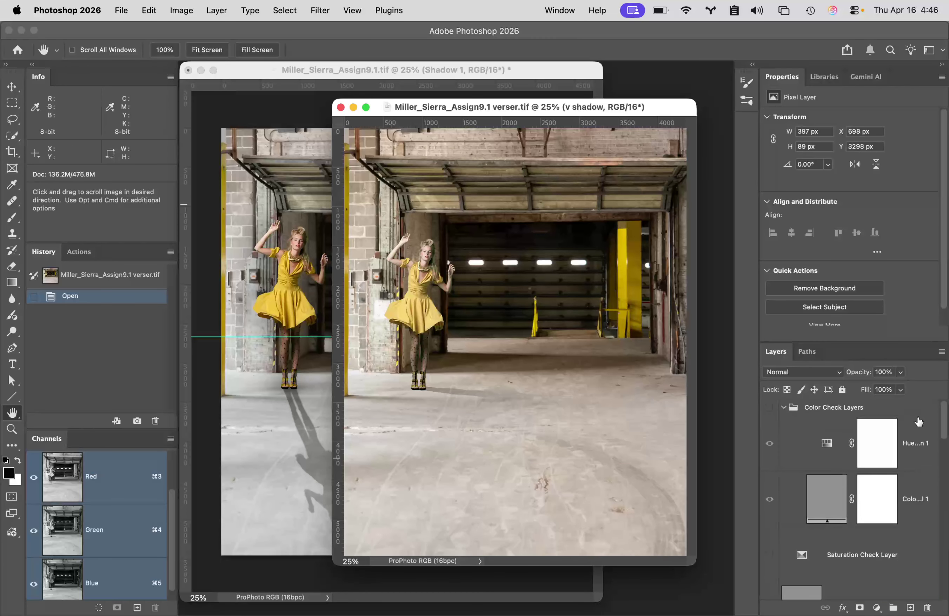
pyautogui.click(914, 406)
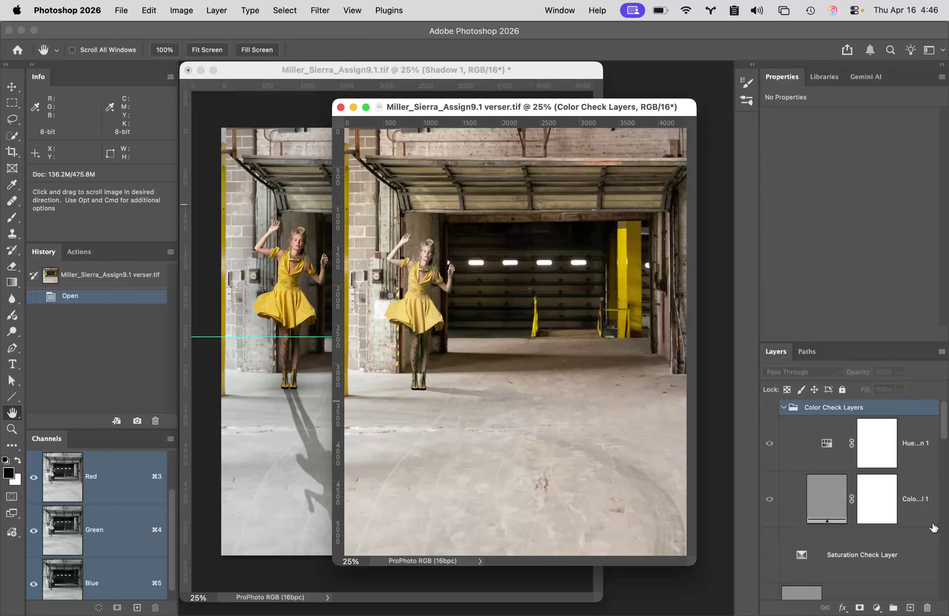
pyautogui.scroll(-5, 932, 533)
pyautogui.scroll(3, 933, 528)
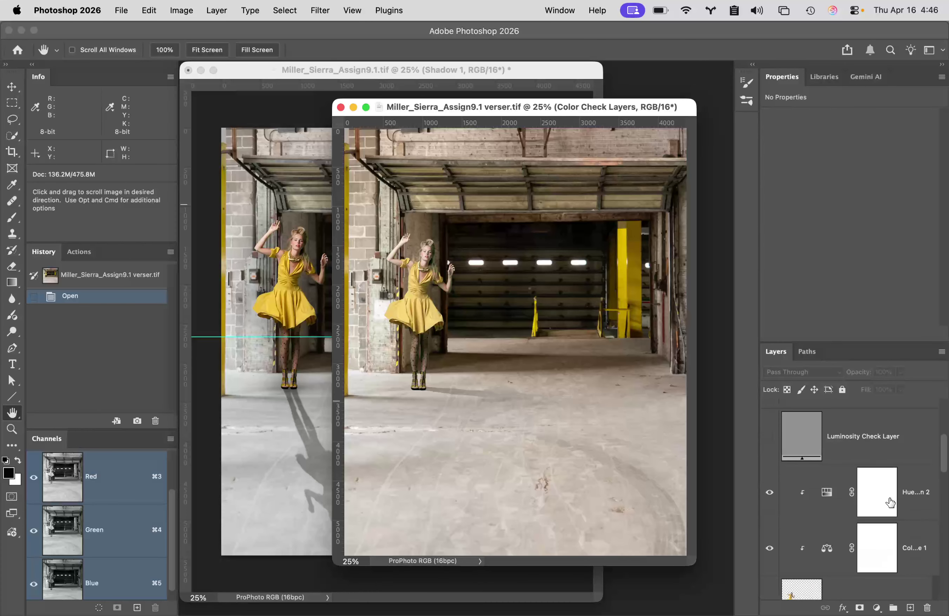
pyautogui.click(845, 476)
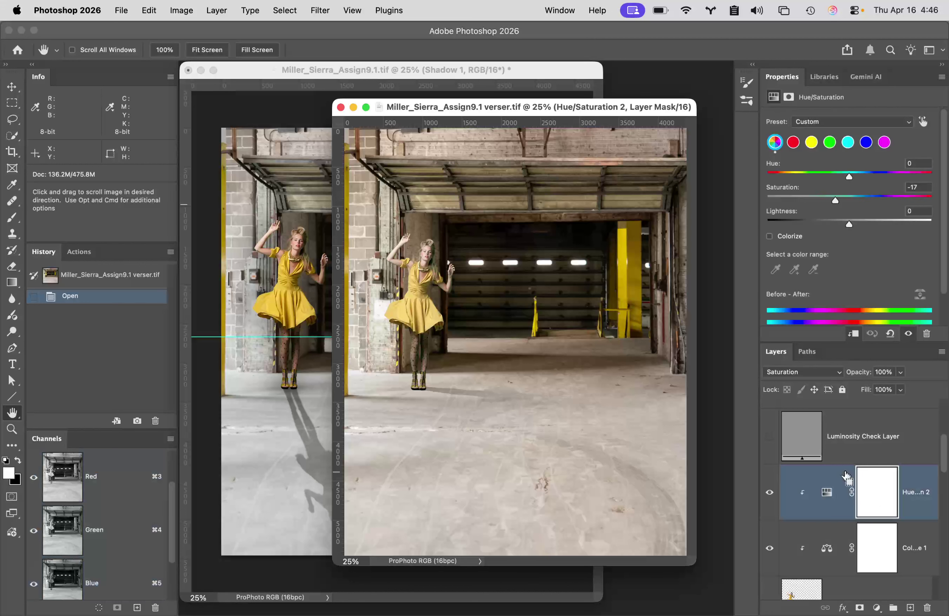
pyautogui.press('alt+shift+super+e')
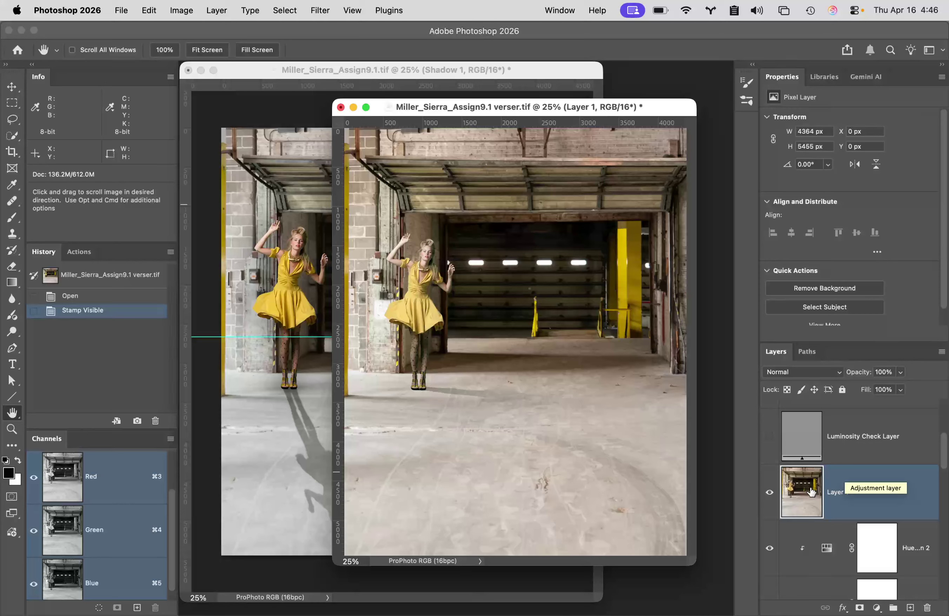
# Step: Copy the stamped layer into the working composite and move it to the top of the layer stack
pyautogui.moveTo(844, 475); pyautogui.dragTo(309, 375)
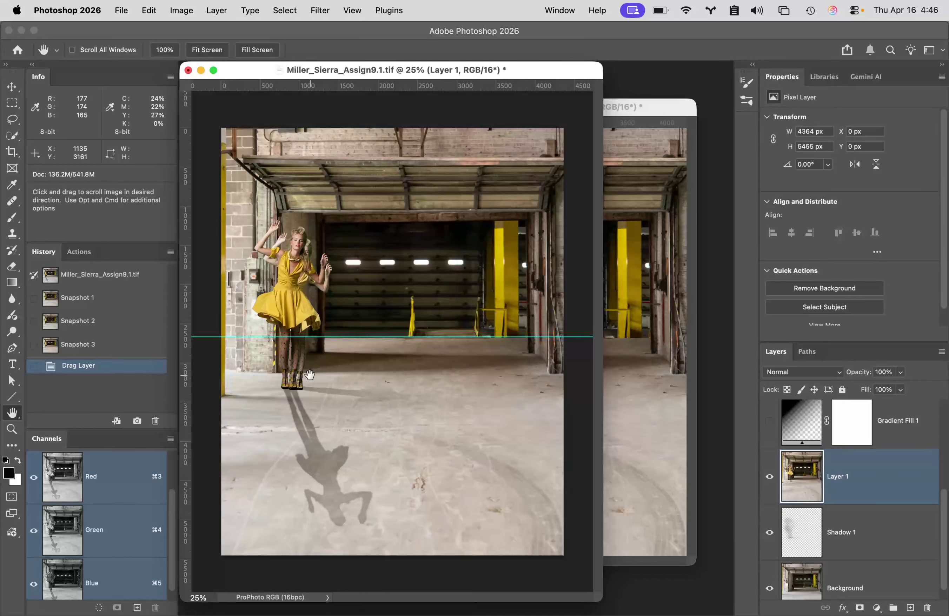
pyautogui.moveTo(906, 485); pyautogui.dragTo(893, 396)
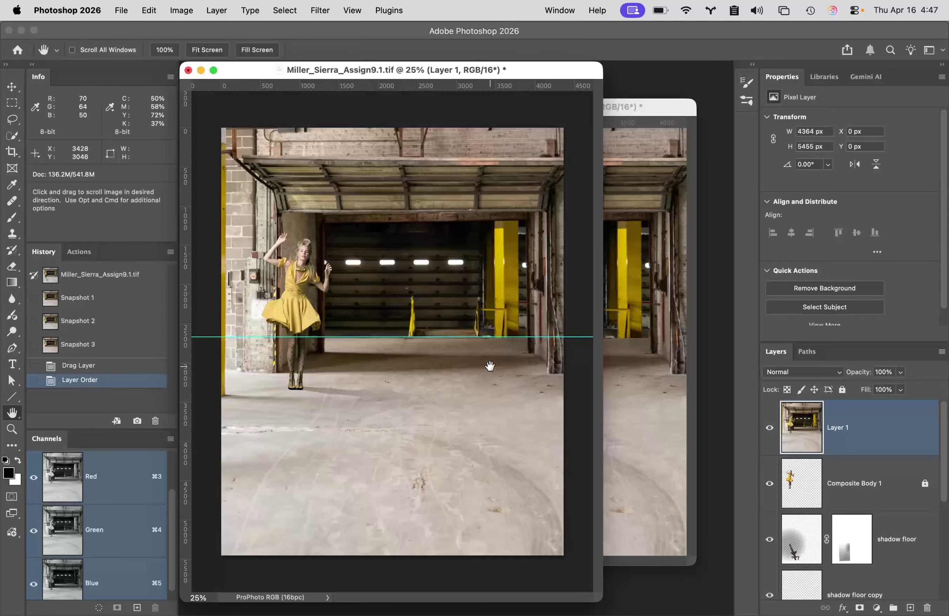
# Step: Compare the original composite with the stamped layer by hiding and showing Layer 1, and examine the figure at 50% and the layers beneath
pyautogui.doubleClick(13, 414)
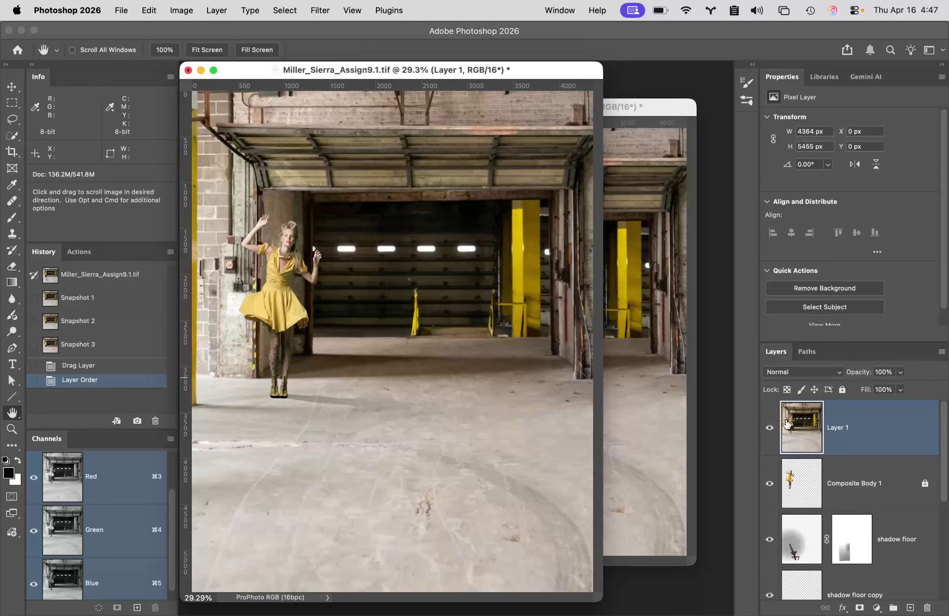
pyautogui.click(769, 429)
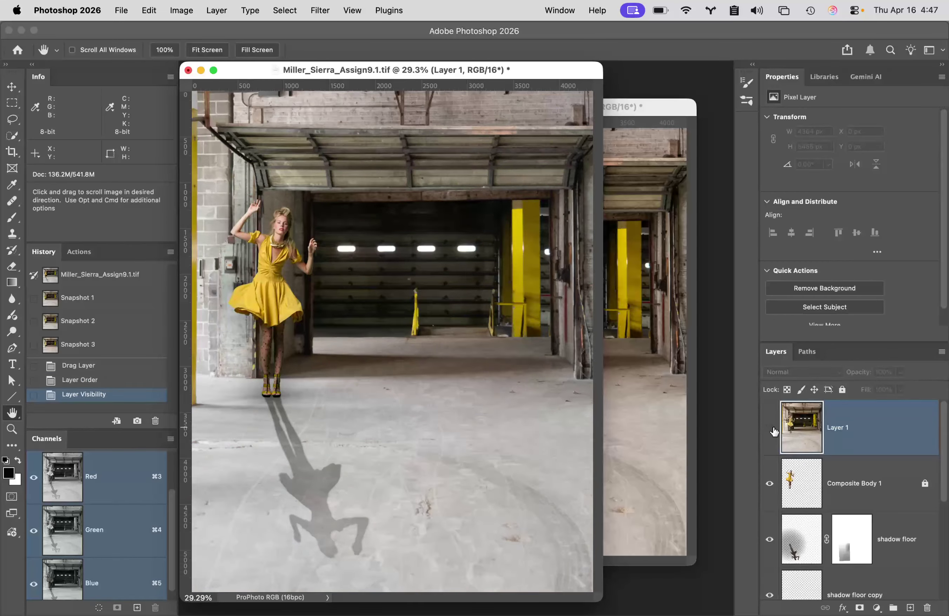
pyautogui.click(769, 428)
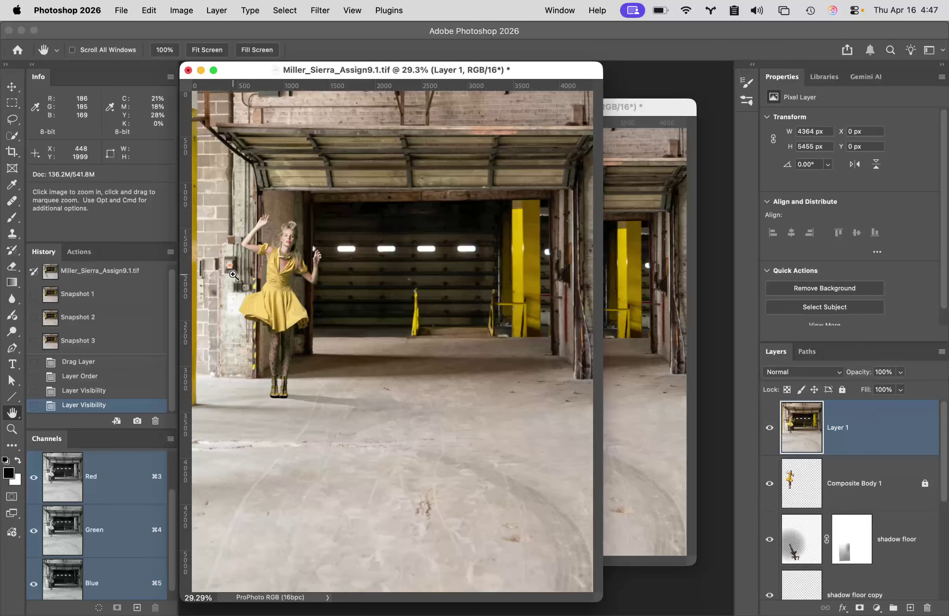
pyautogui.keyDown('super'); pyautogui.click(217, 262); pyautogui.keyUp('super')
pyautogui.keyDown('super'); pyautogui.click(217, 263); pyautogui.keyUp('super')
pyautogui.moveTo(387, 441); pyautogui.dragTo(386, 324)
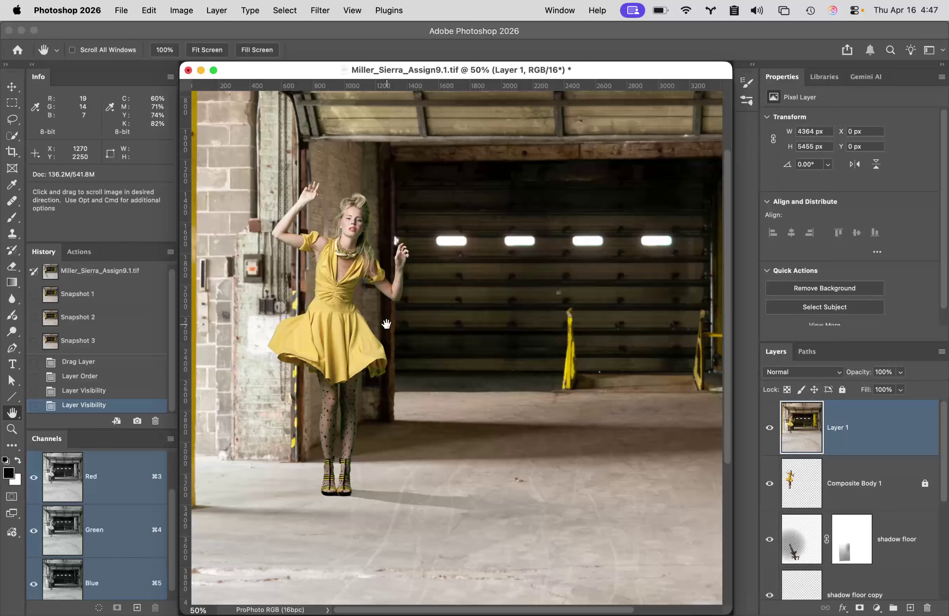
pyautogui.scroll(-5, 815, 514)
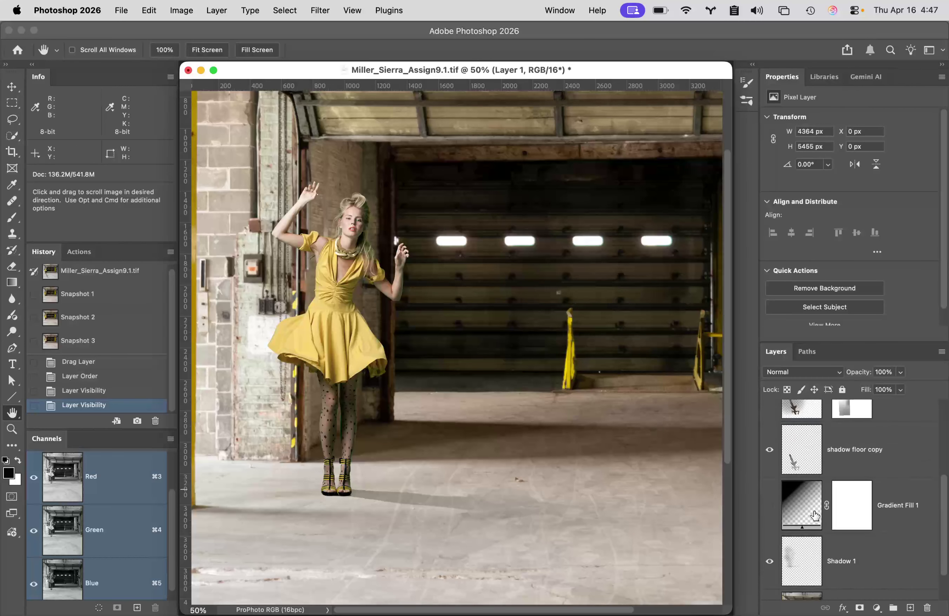
pyautogui.scroll(3, 815, 515)
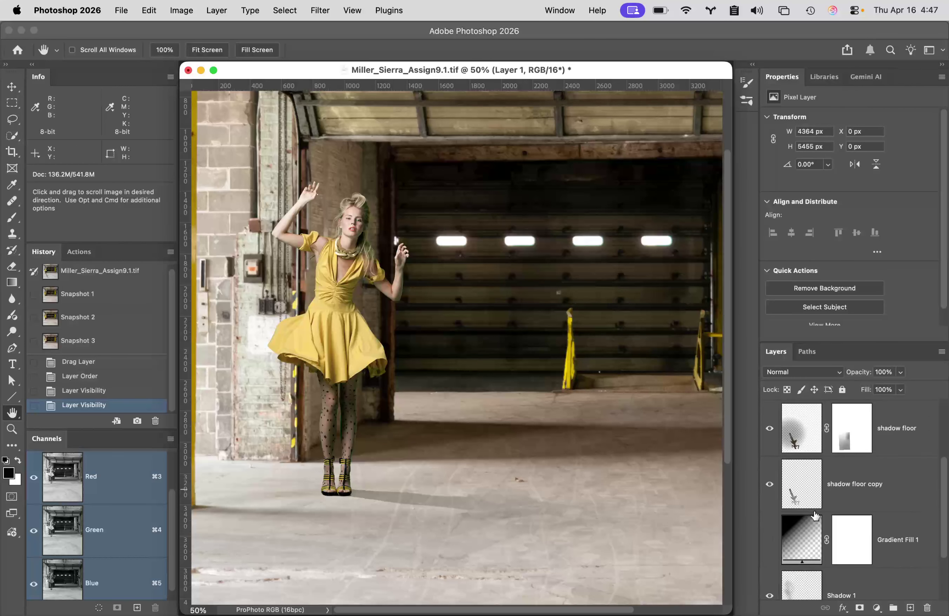
pyautogui.scroll(1, 815, 515)
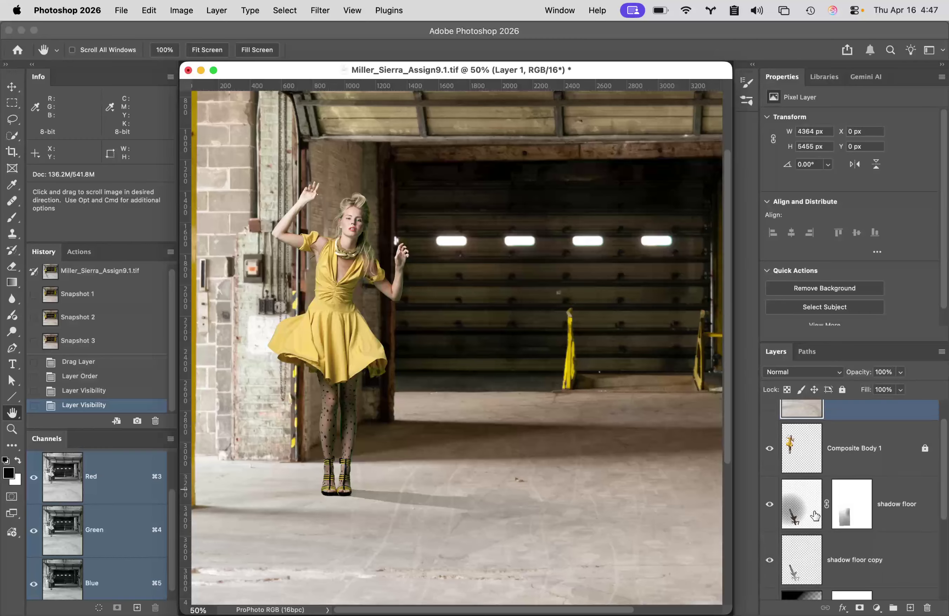
pyautogui.scroll(3, 851, 512)
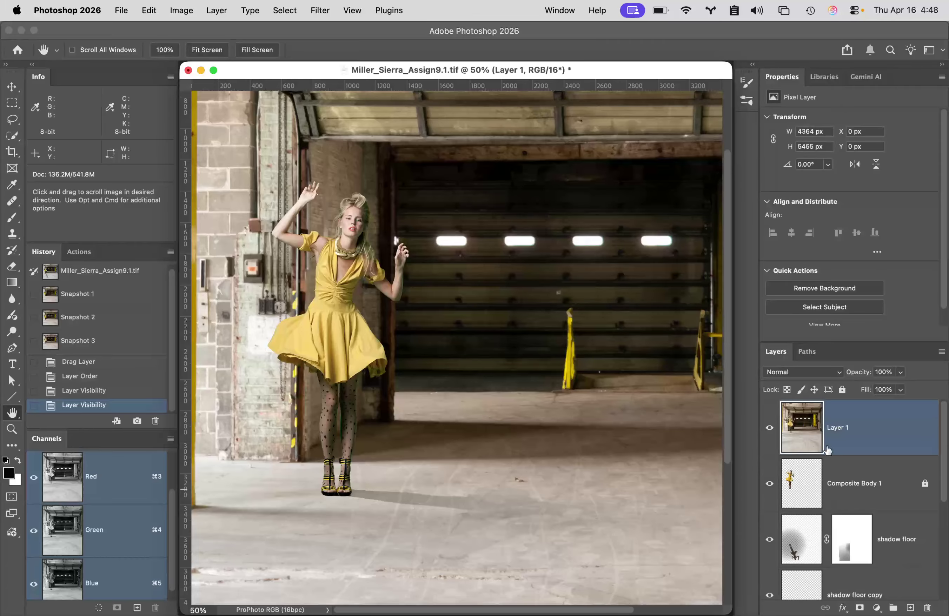
# Step: Bring the instructor's version forward, toggle the visibility of Group 1 and examine the floor shadow at 50%
pyautogui.moveTo(642, 70); pyautogui.dragTo(267, 189)
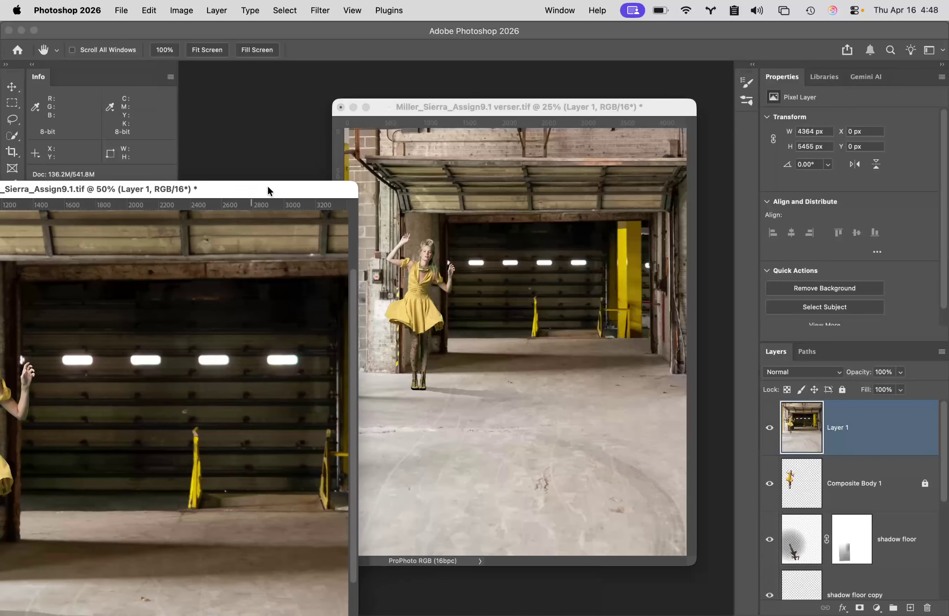
pyautogui.click(543, 305)
pyautogui.scroll(8, 840, 564)
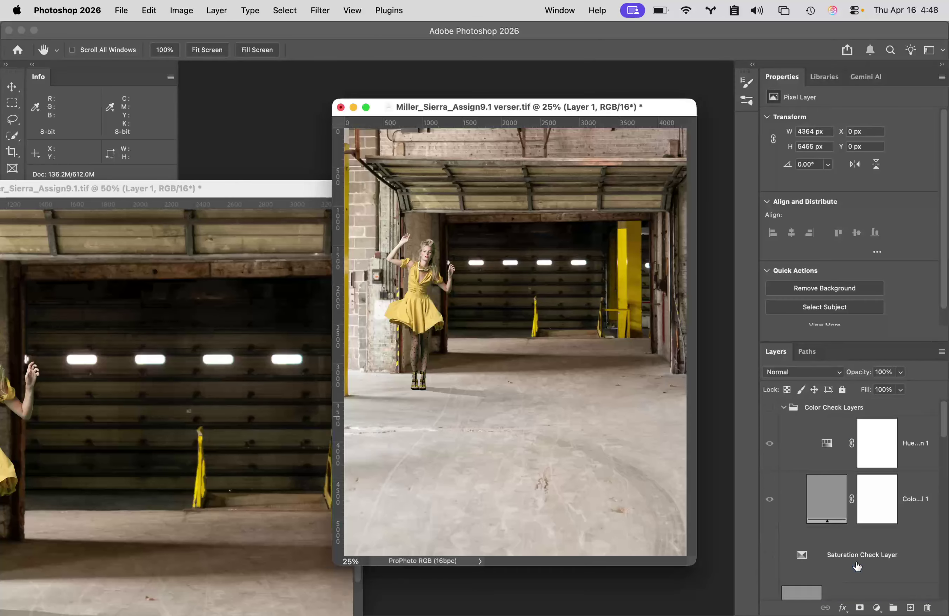
pyautogui.scroll(-10, 857, 566)
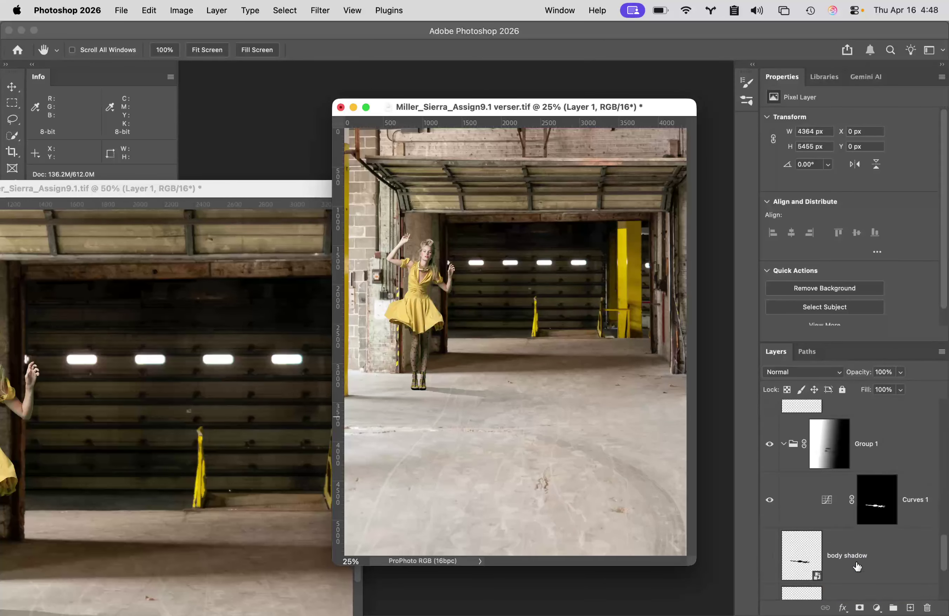
pyautogui.scroll(1, 857, 566)
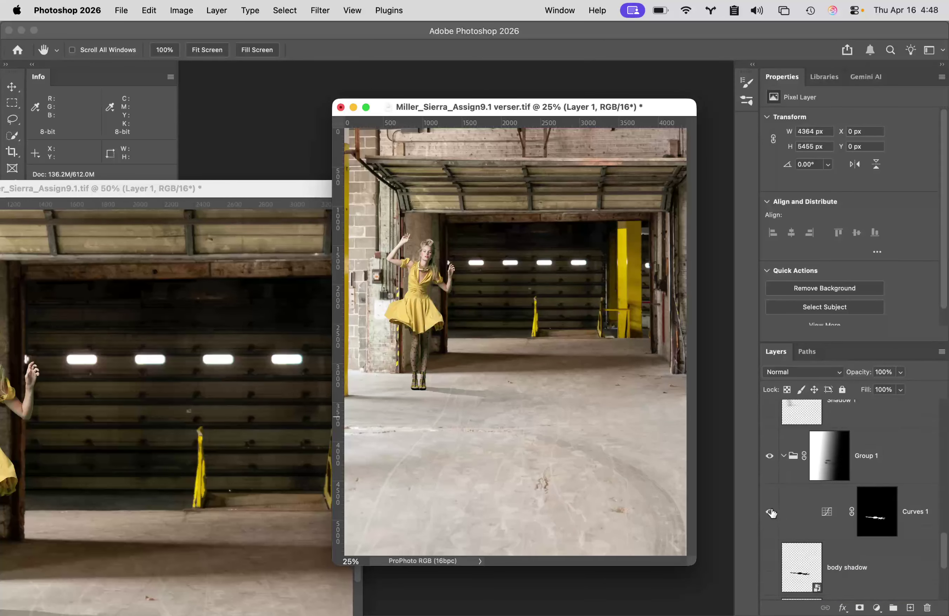
pyautogui.click(769, 456)
pyautogui.click(769, 457)
pyautogui.press('super+equal')
pyautogui.press('super+equal')
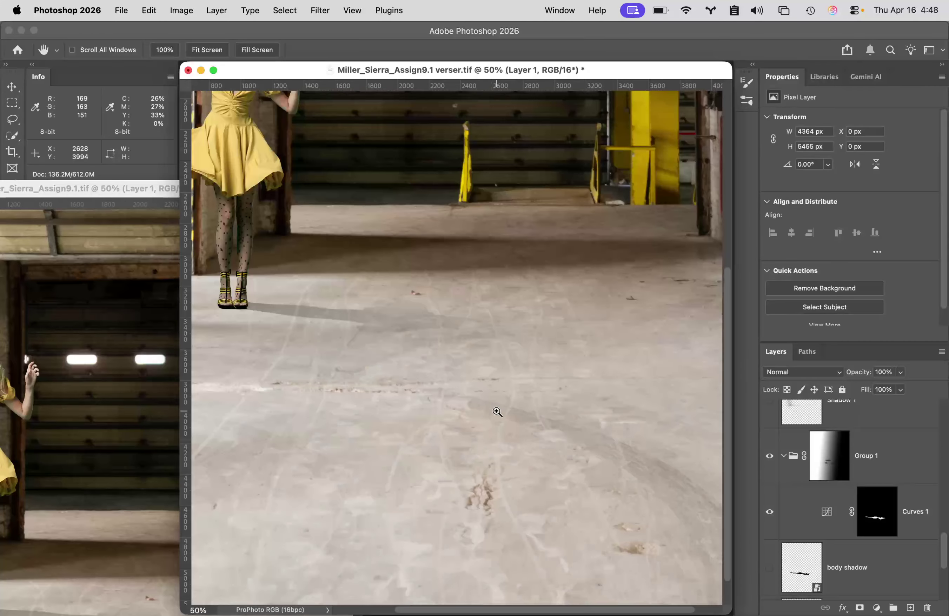
pyautogui.moveTo(497, 412); pyautogui.dragTo(595, 425)
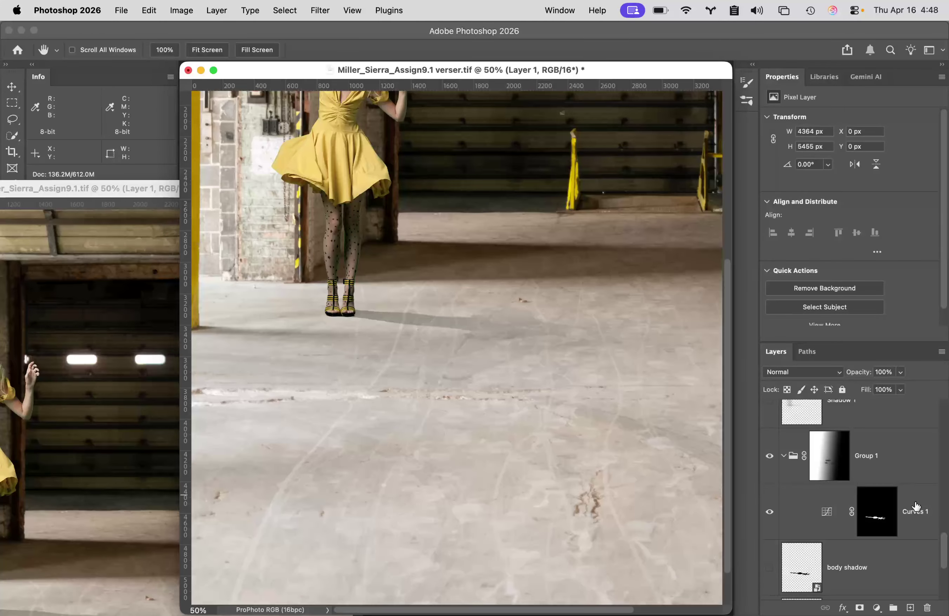
# Step: Delete the stamped Layer 1 from the instructor's version
pyautogui.scroll(-10, 855, 501)
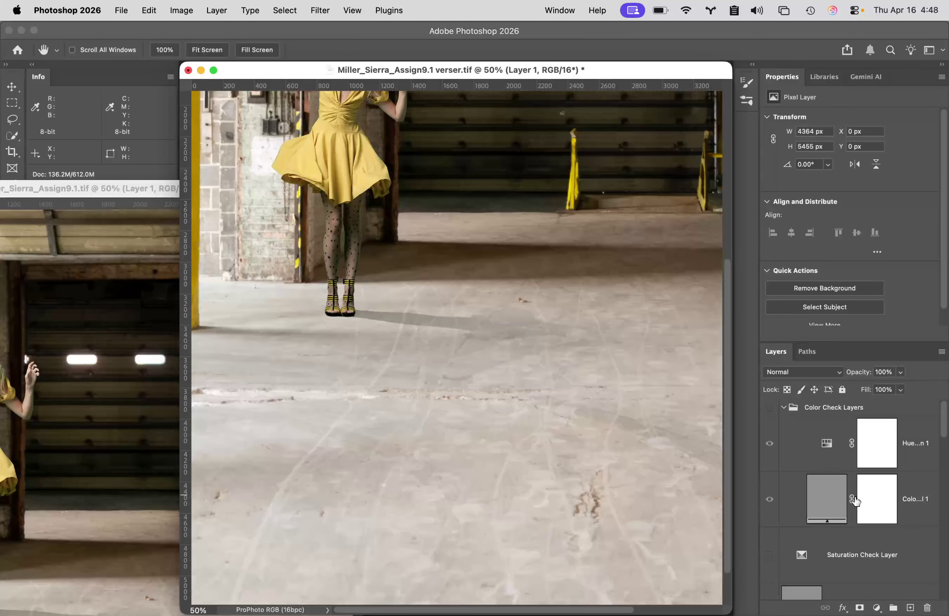
pyautogui.scroll(-1, 855, 502)
pyautogui.moveTo(893, 486); pyautogui.dragTo(926, 609)
# Step: Compare the floor shadow with Group 1's layer mask disabled and enabled
pyautogui.scroll(10, 802, 515)
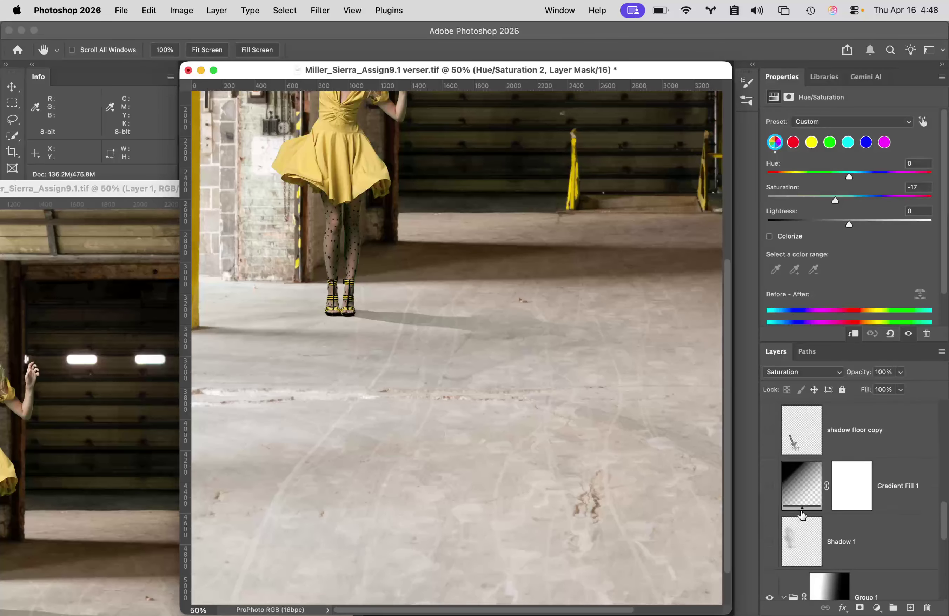
pyautogui.scroll(-1, 802, 515)
pyautogui.scroll(-3, 802, 515)
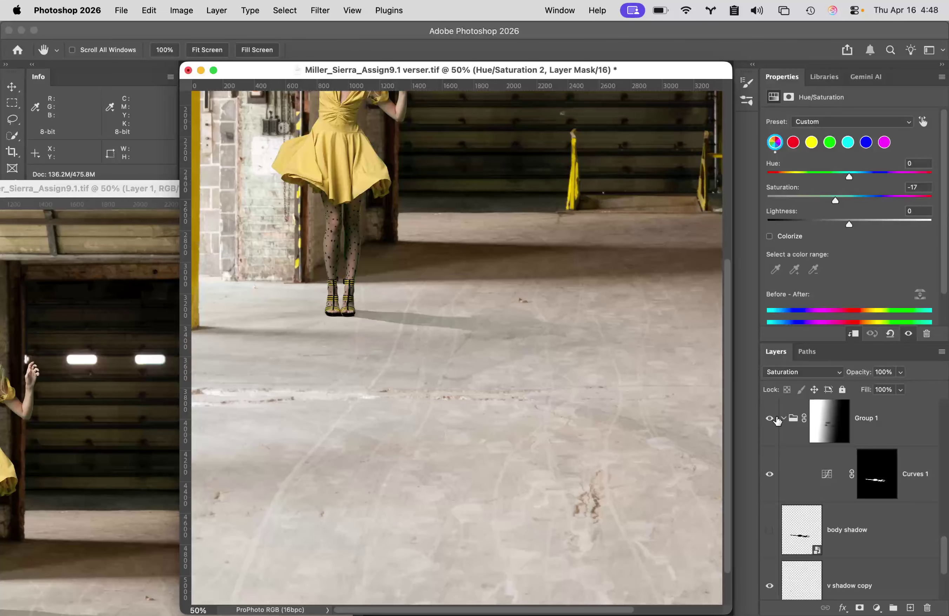
pyautogui.keyDown('shift'); pyautogui.click(843, 417); pyautogui.keyUp('shift')
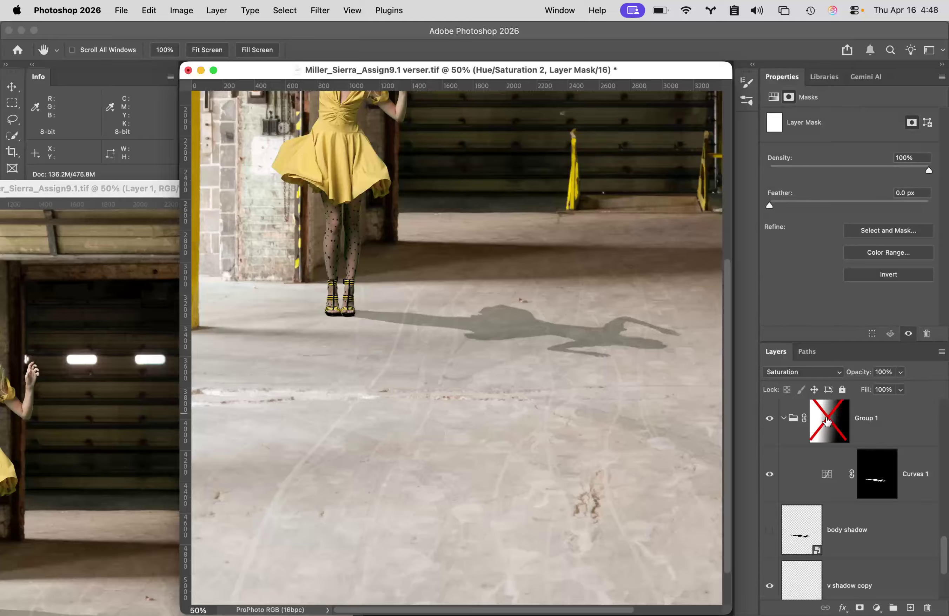
pyautogui.keyDown('shift'); pyautogui.click(826, 421); pyautogui.keyUp('shift')
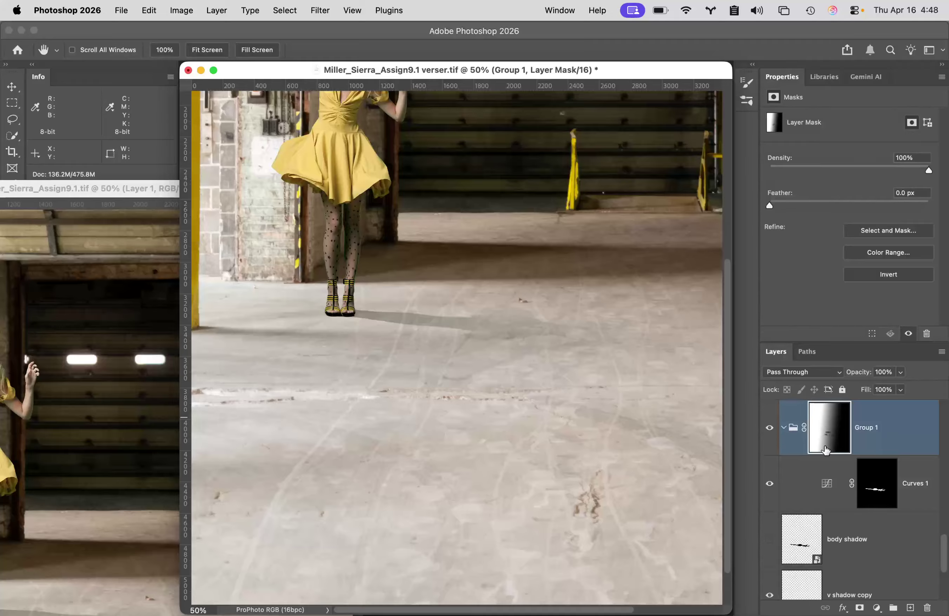
# Step: Display Group 1's layer mask by itself on the canvas with nothing selected
pyautogui.keyDown('super'); pyautogui.click(823, 444); pyautogui.keyUp('super')
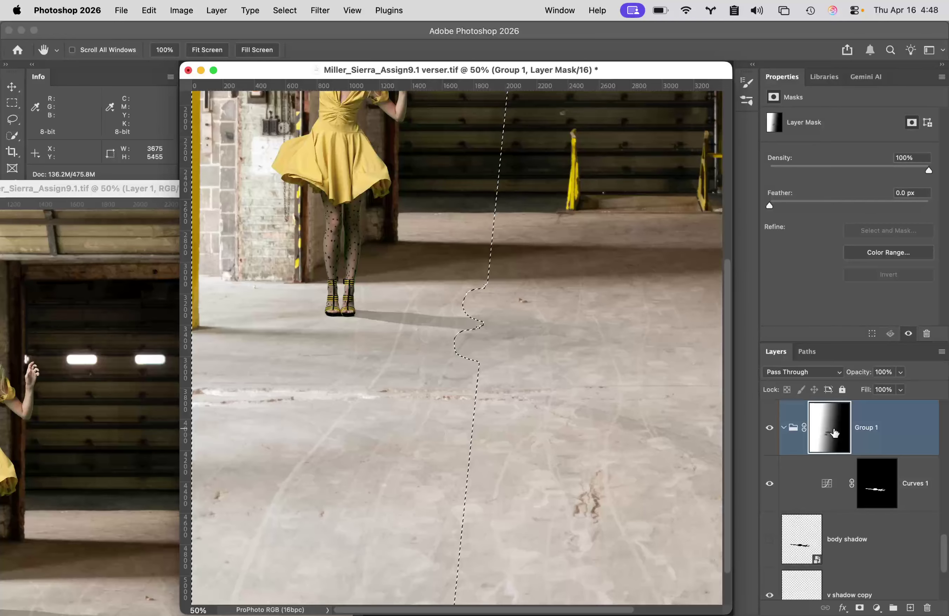
pyautogui.keyDown('alt'); pyautogui.click(834, 432); pyautogui.keyUp('alt')
pyautogui.press('super+d')
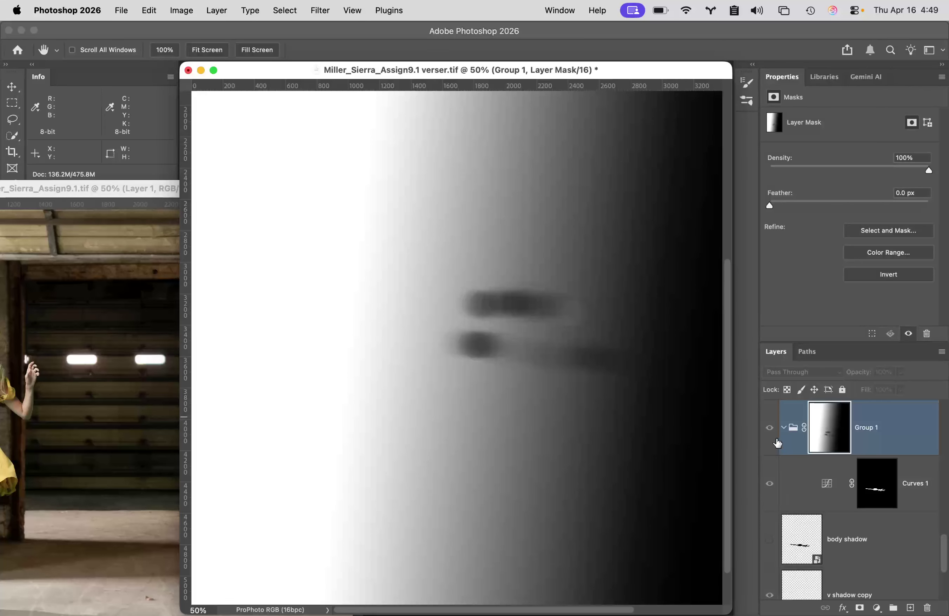
# Step: Return to the composite view, disable Group 1's layer mask and toggle the Curves 1 visibility to examine the unmasked floor shadow
pyautogui.click(769, 431)
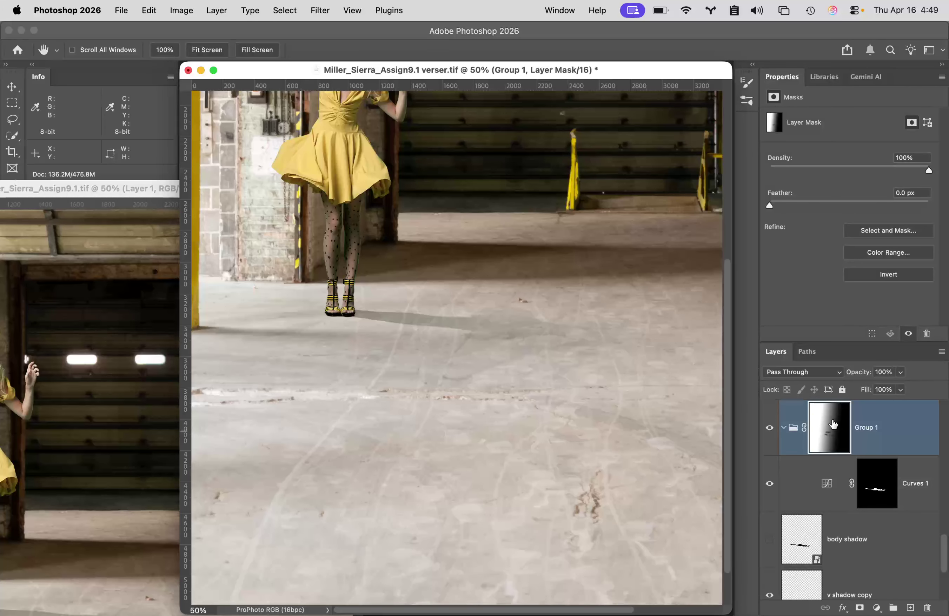
pyautogui.keyDown('shift'); pyautogui.click(832, 425); pyautogui.keyUp('shift')
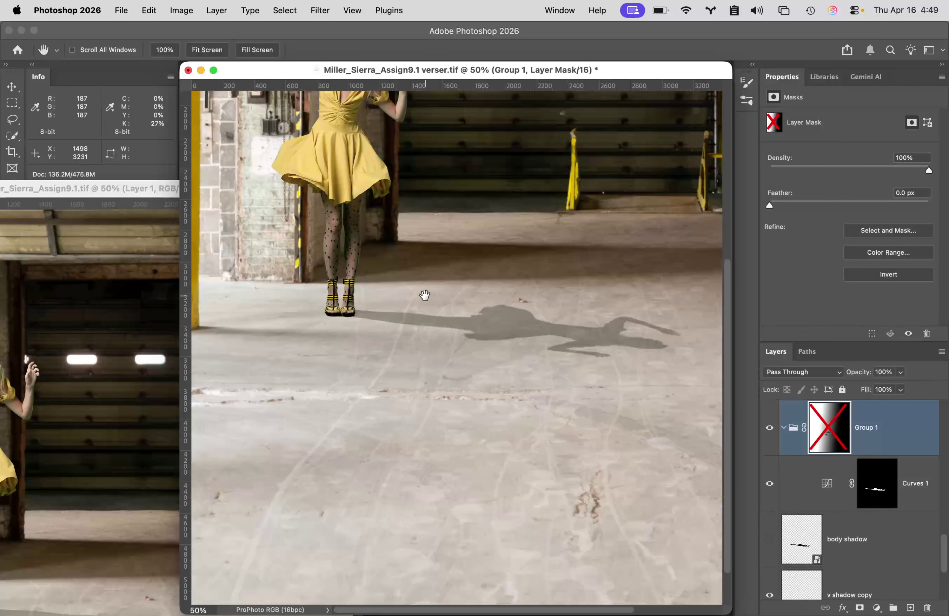
pyautogui.click(768, 484)
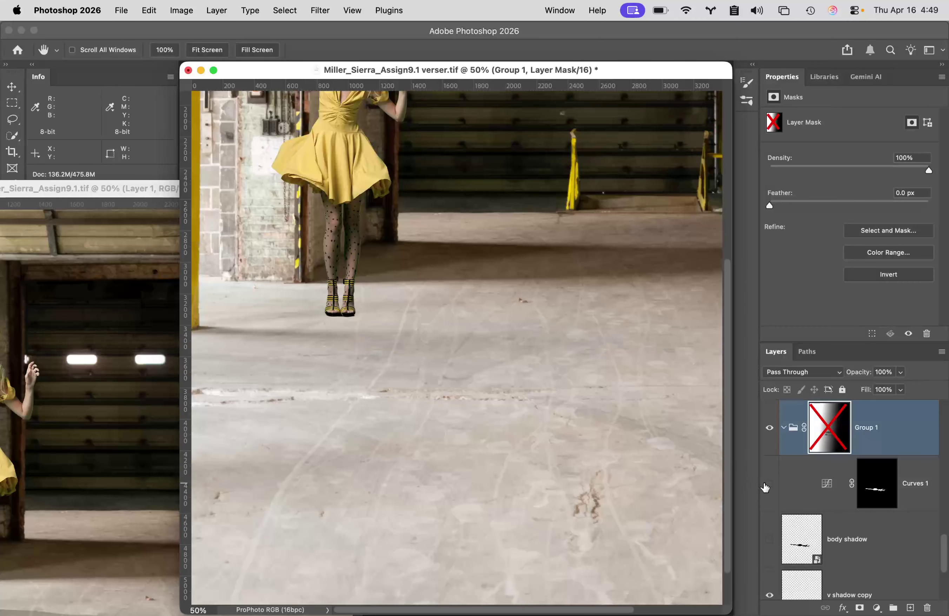
pyautogui.click(769, 484)
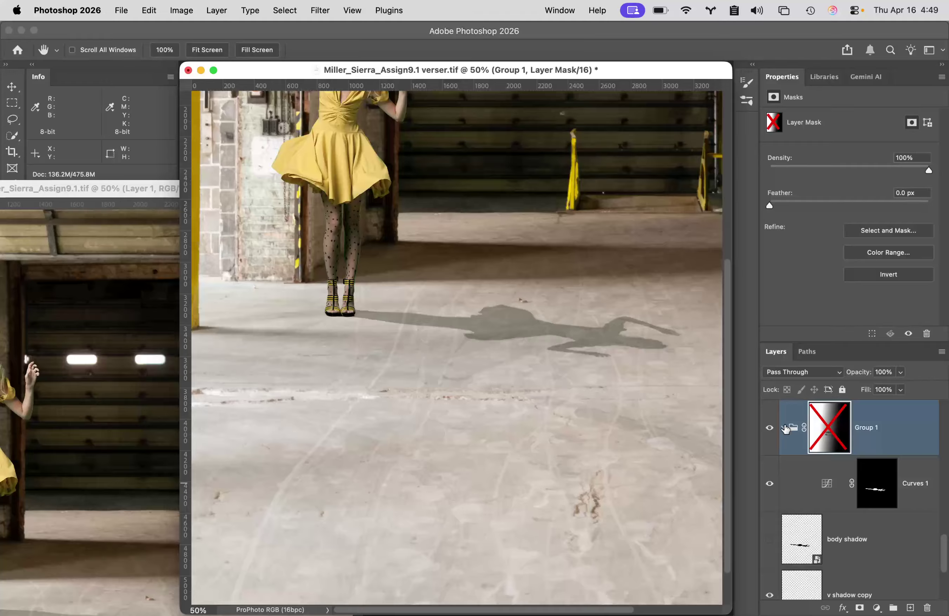
# Step: Collapse Group 1 and re-enable its layer mask
pyautogui.click(783, 427)
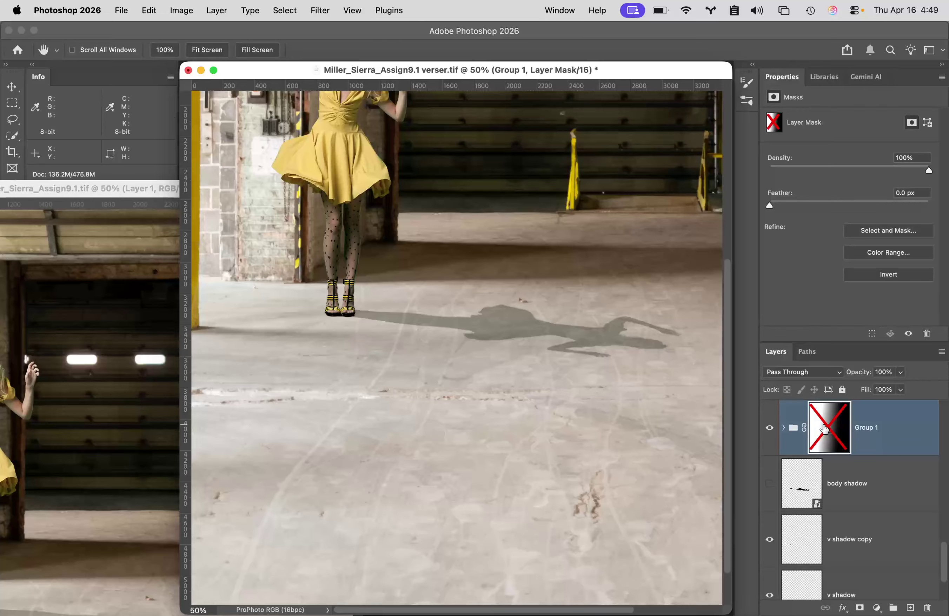
pyautogui.keyDown('shift'); pyautogui.click(823, 429); pyautogui.keyUp('shift')
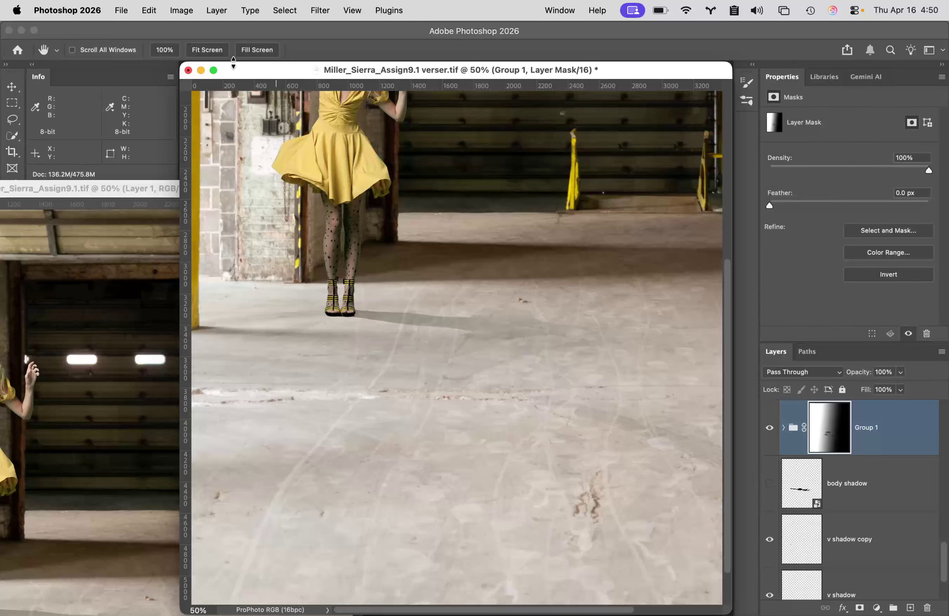
pyautogui.moveTo(65, 606)
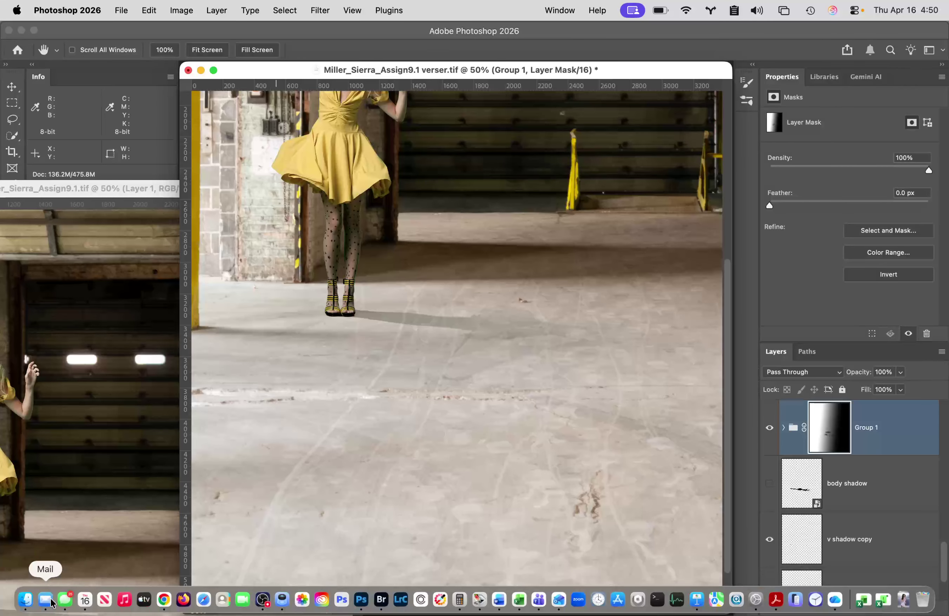
pyautogui.click(264, 600)
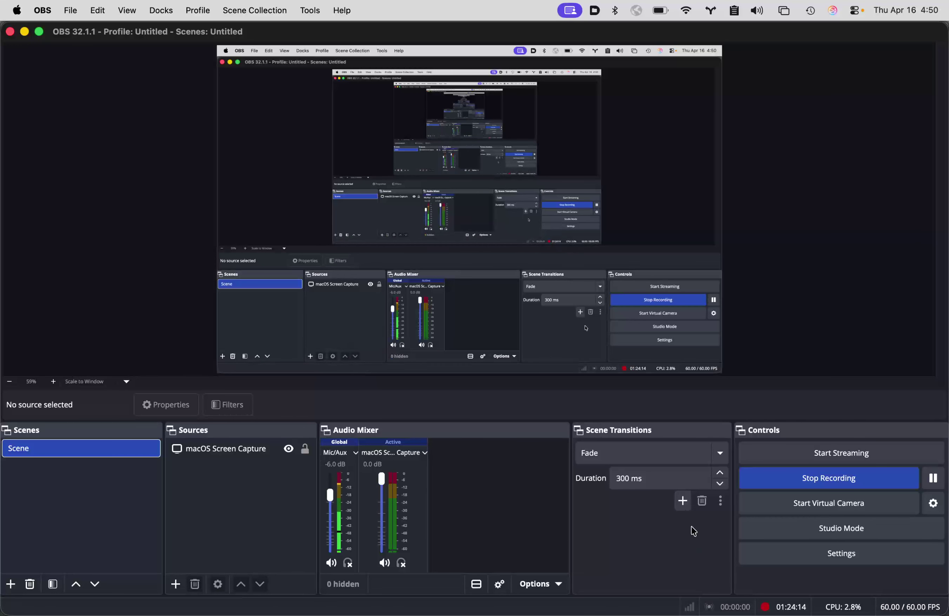